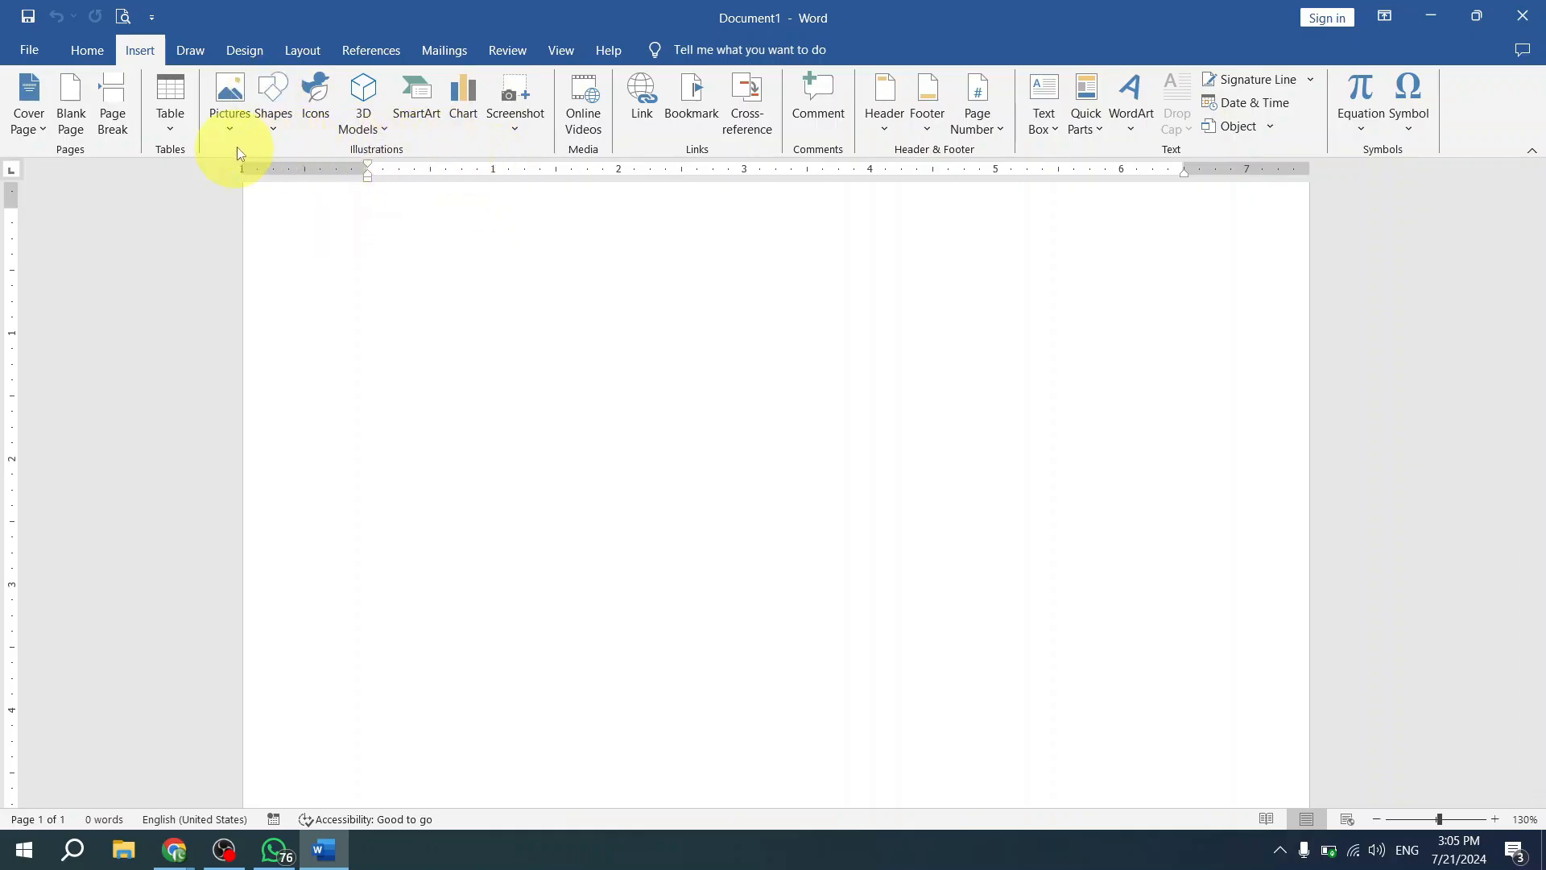
left_click(285, 131)
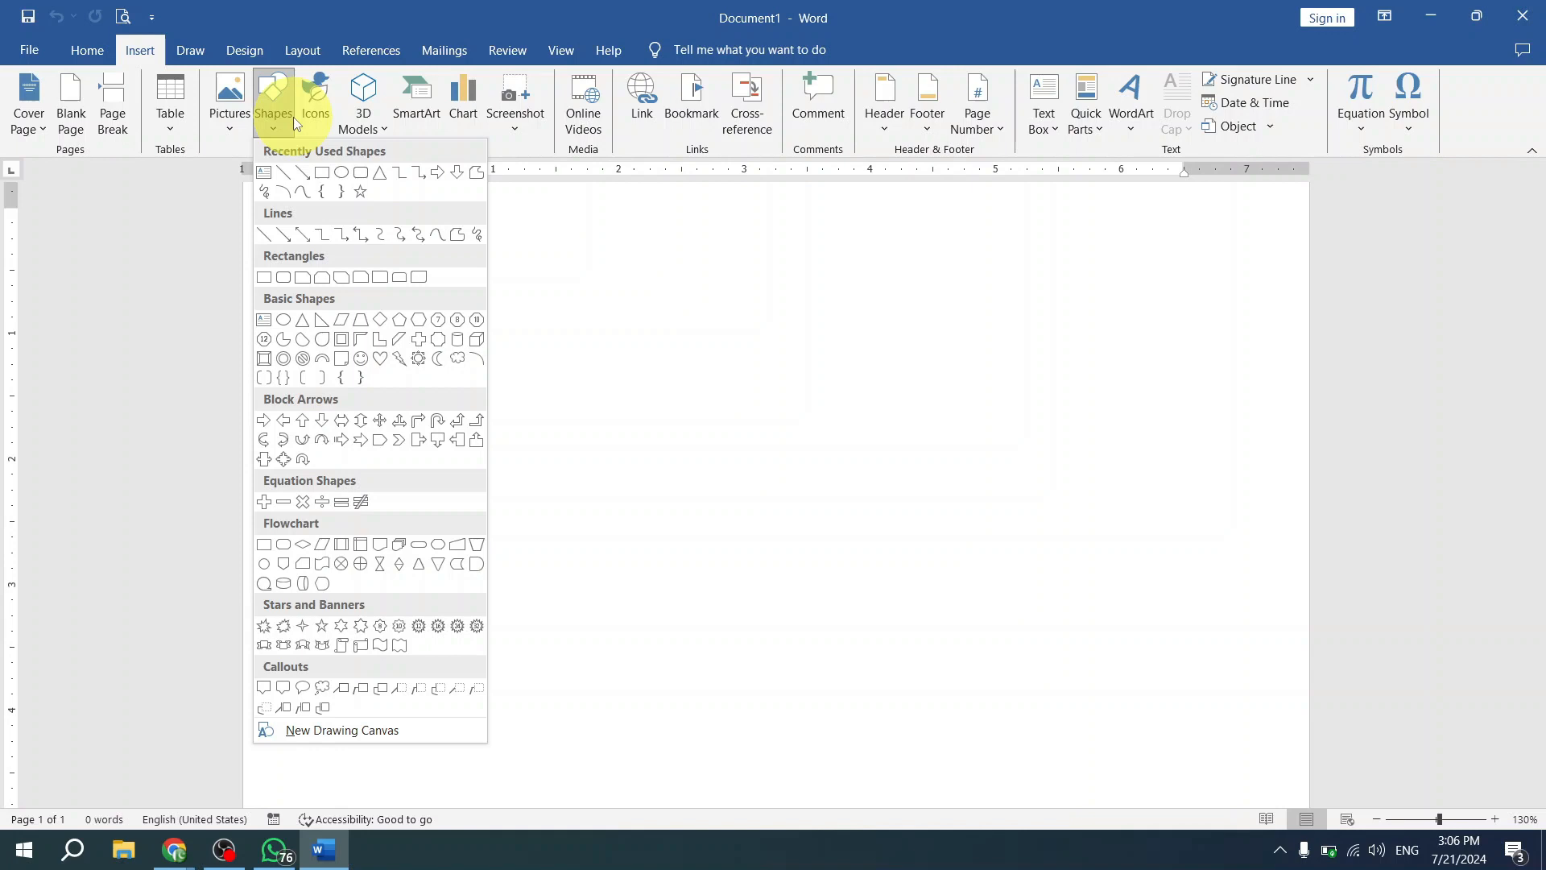
left_click(592, 277)
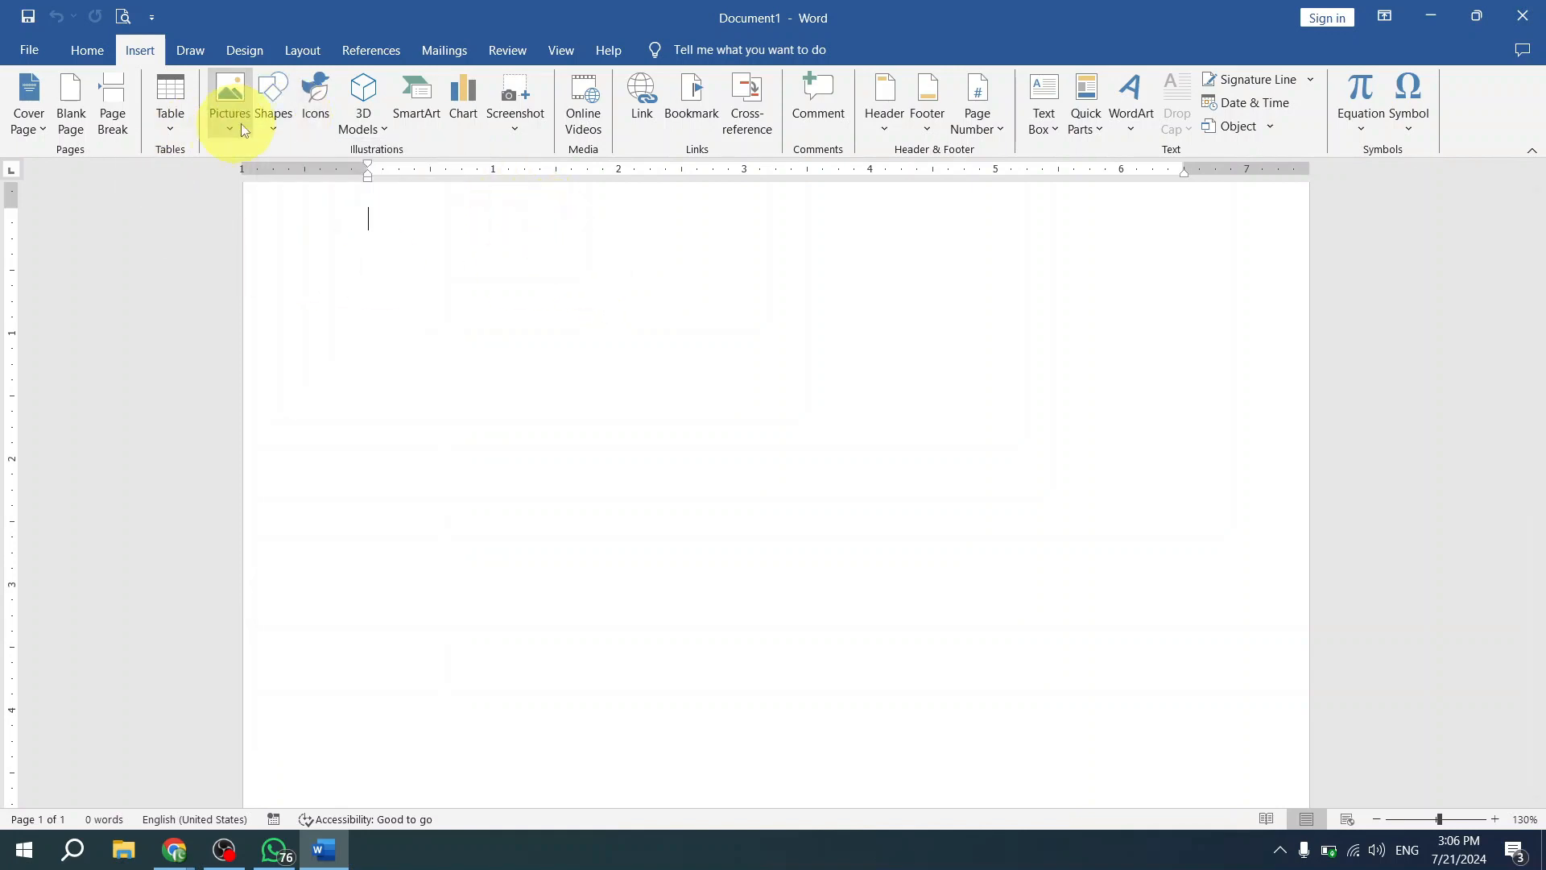
left_click(273, 128)
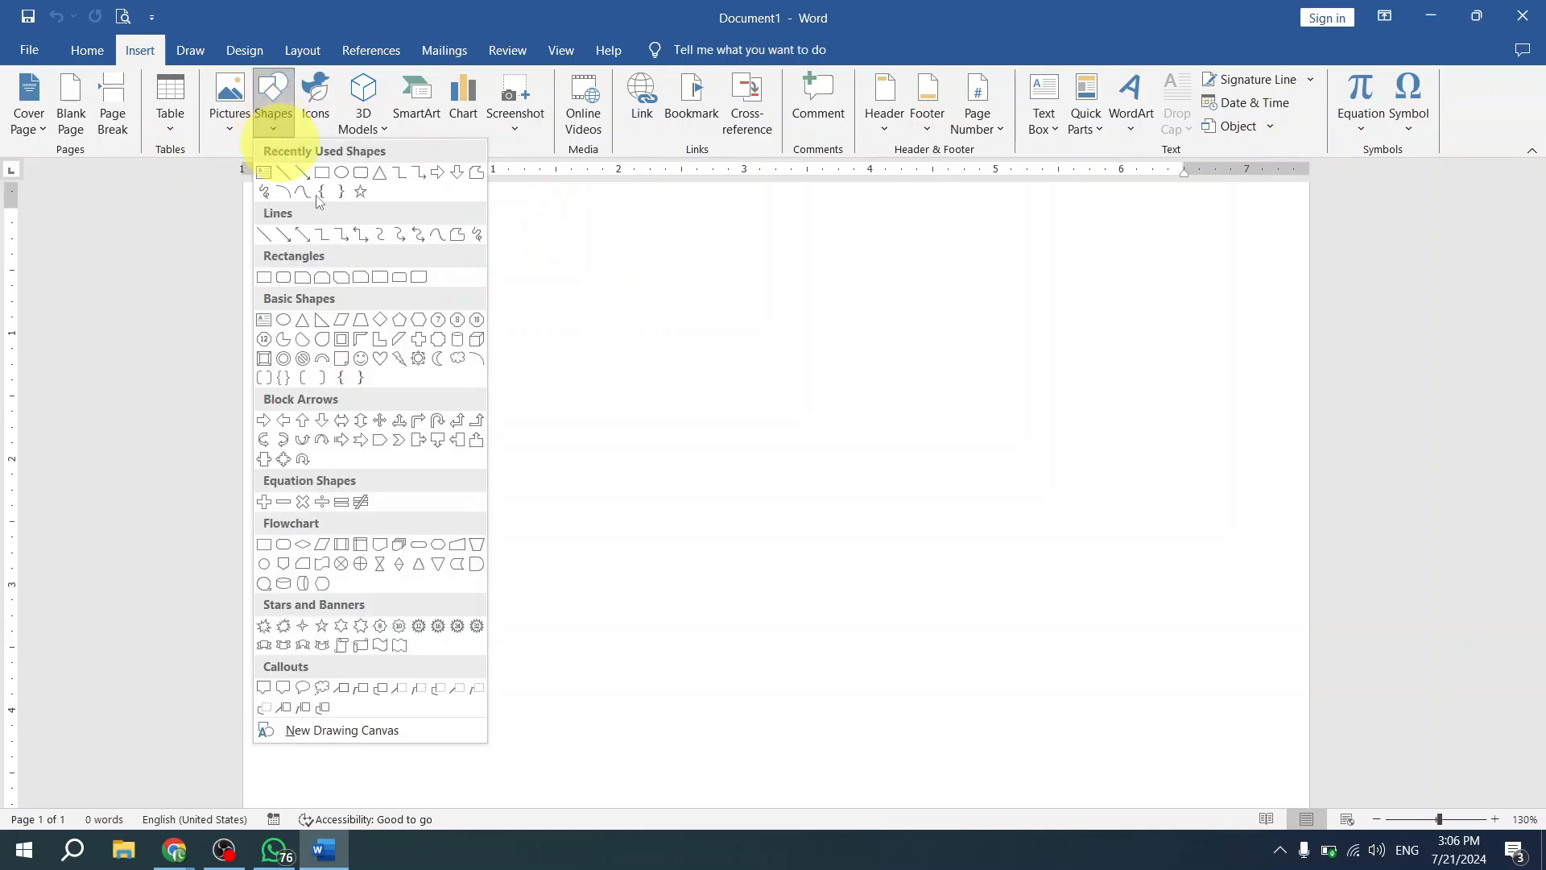
left_click(283, 128)
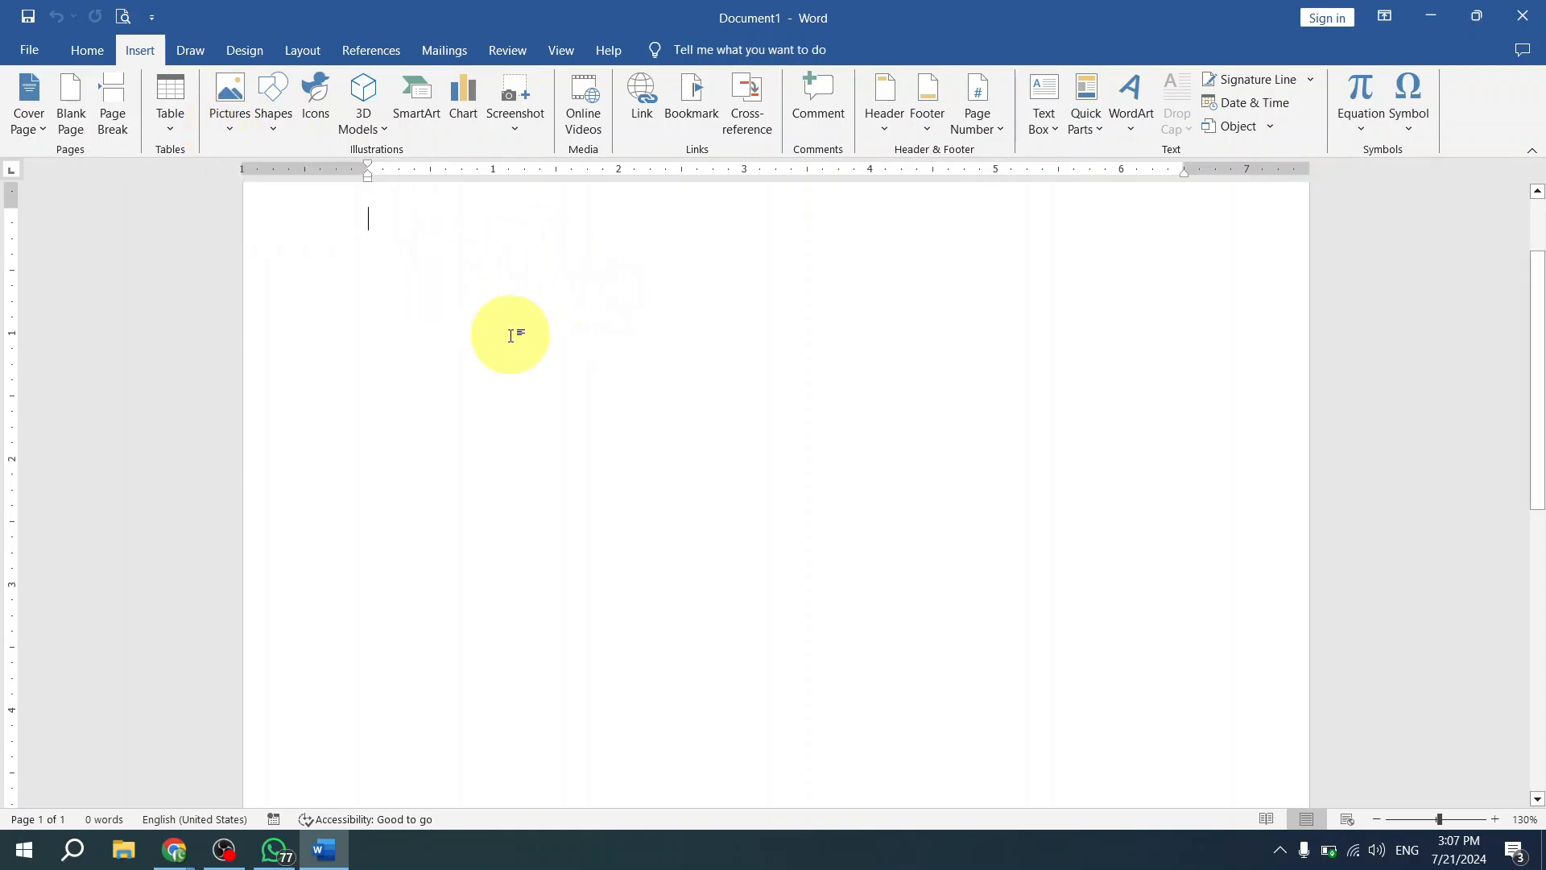
- Insert the picture adobe pr.png from the Desktop subfolder on this device into the blank document
left_click(231, 128)
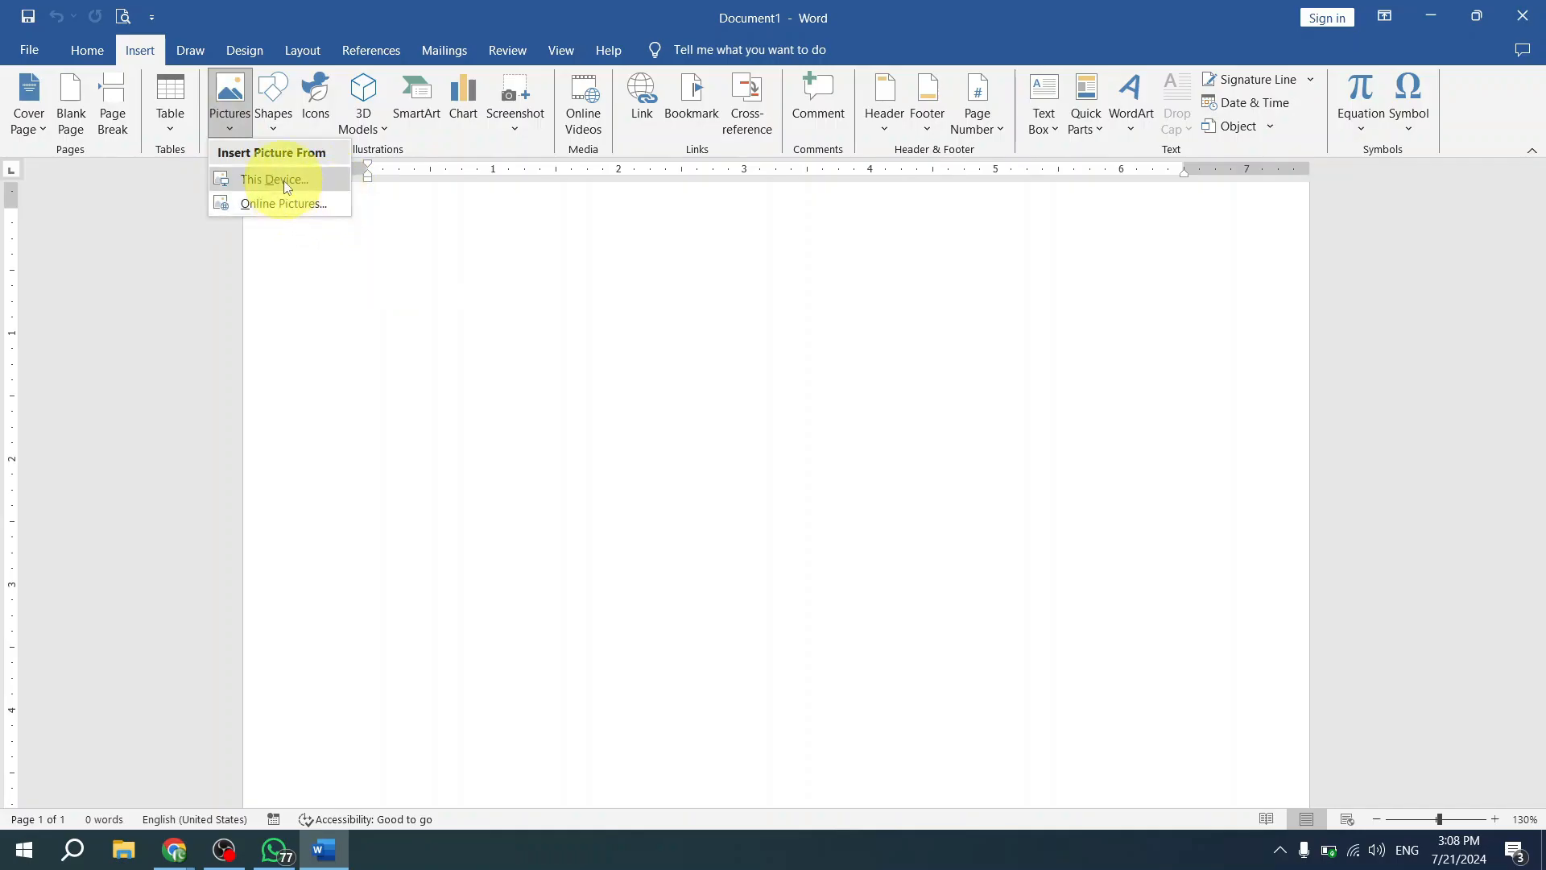
left_click(284, 185)
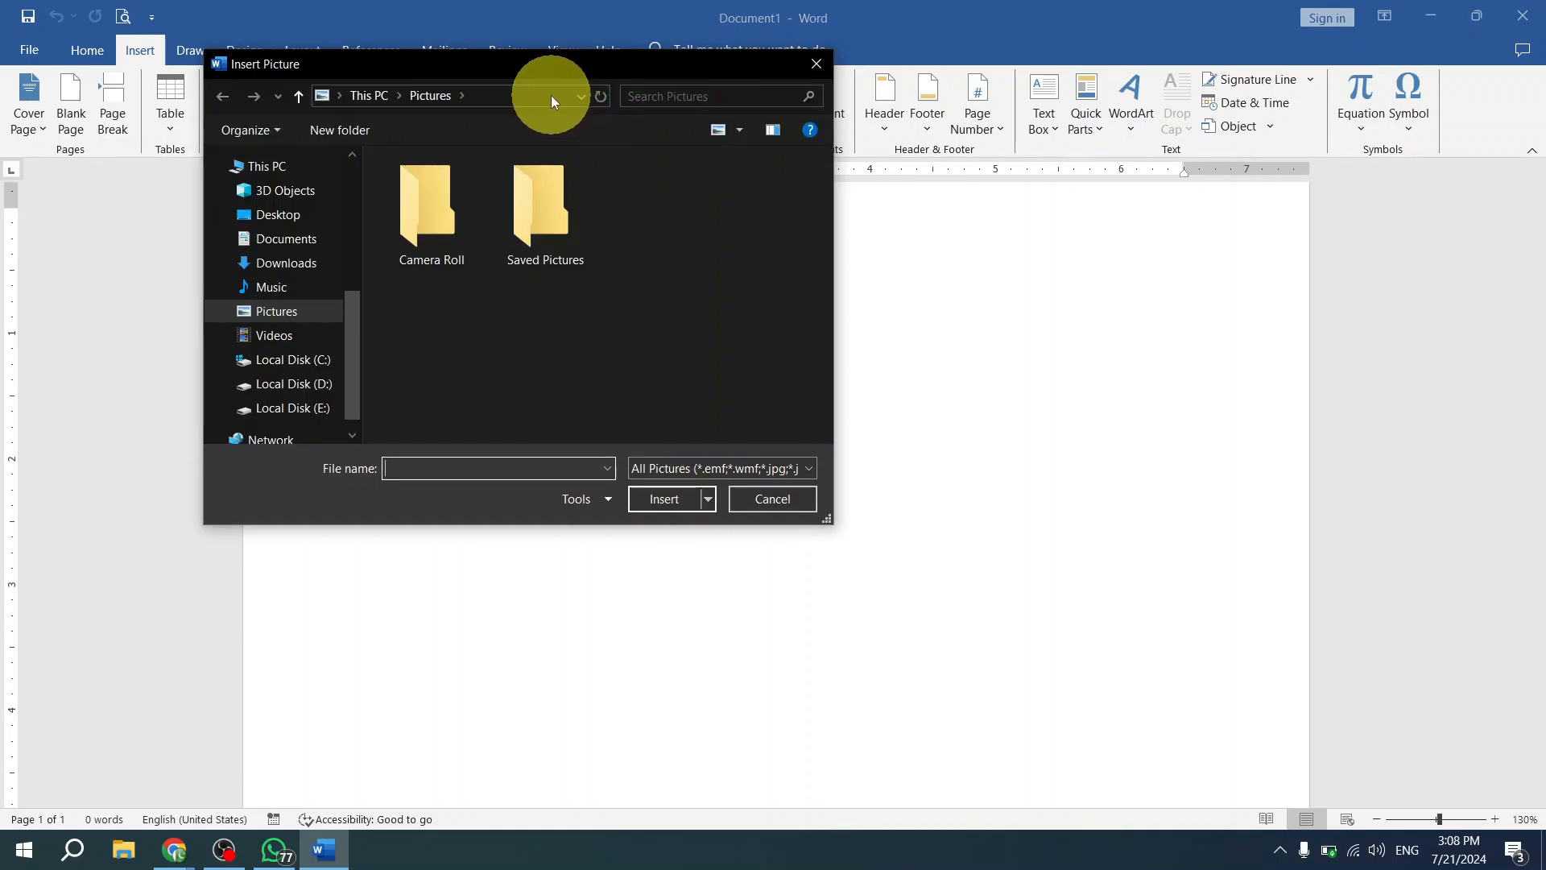
left_click_drag(536, 74, 653, 117)
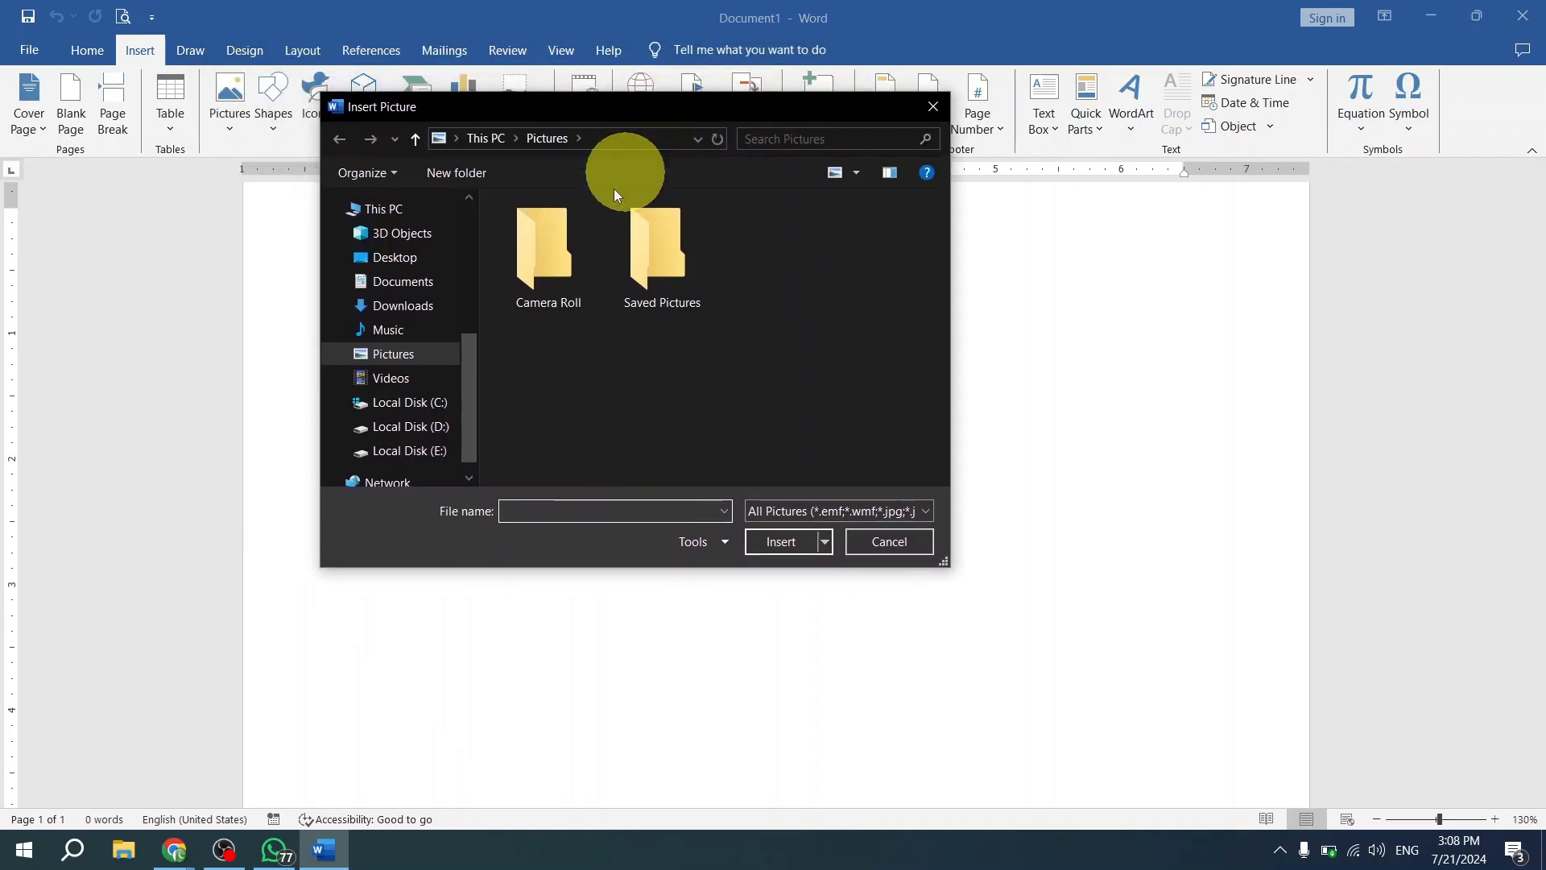
left_click(405, 258)
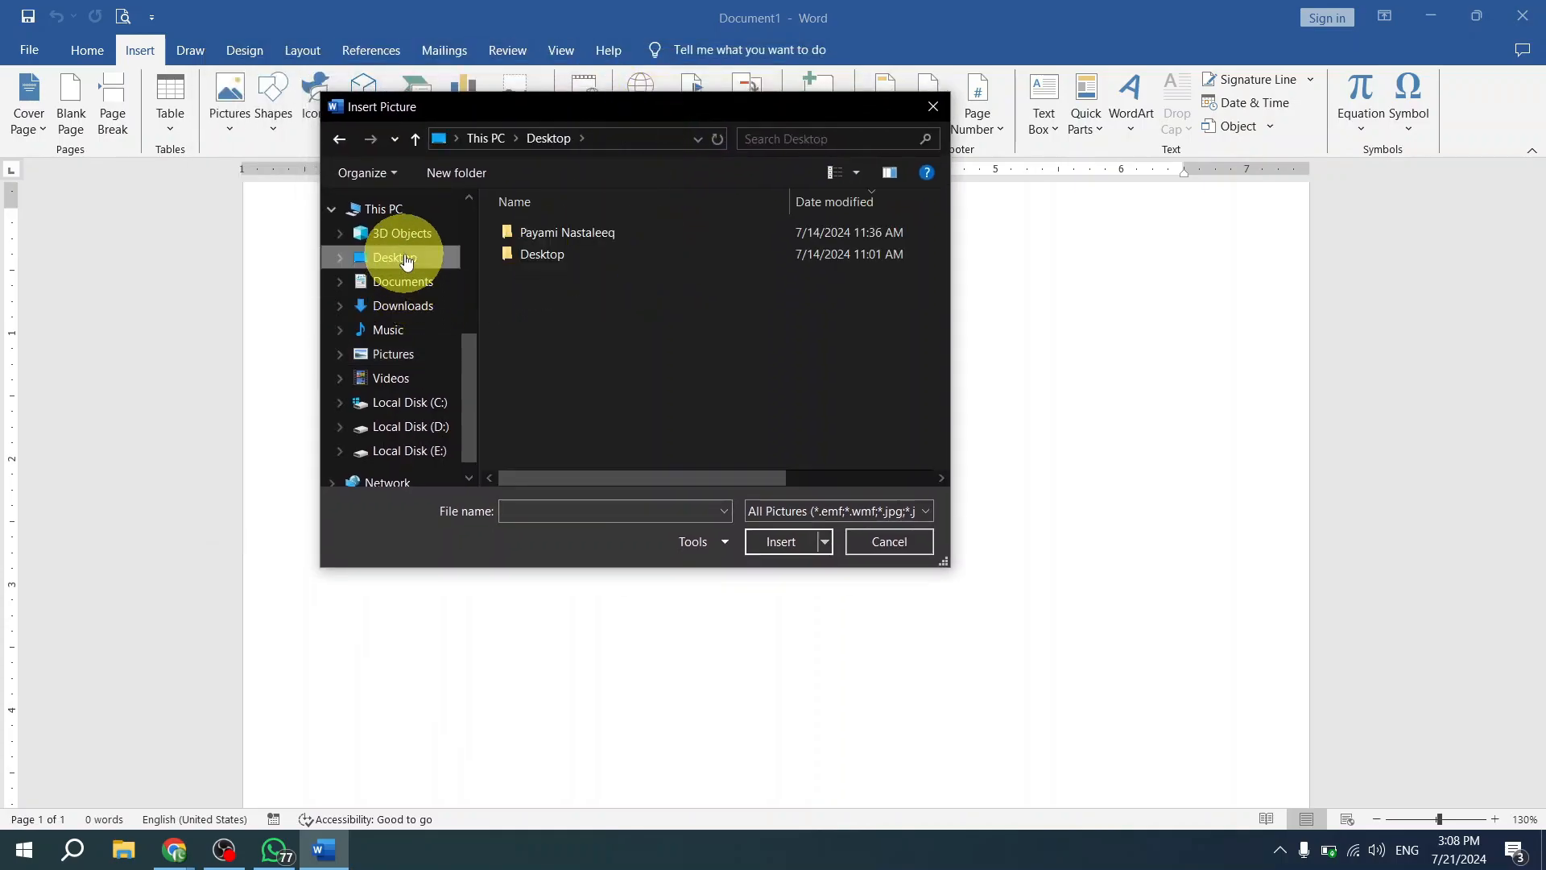
double_click(569, 254)
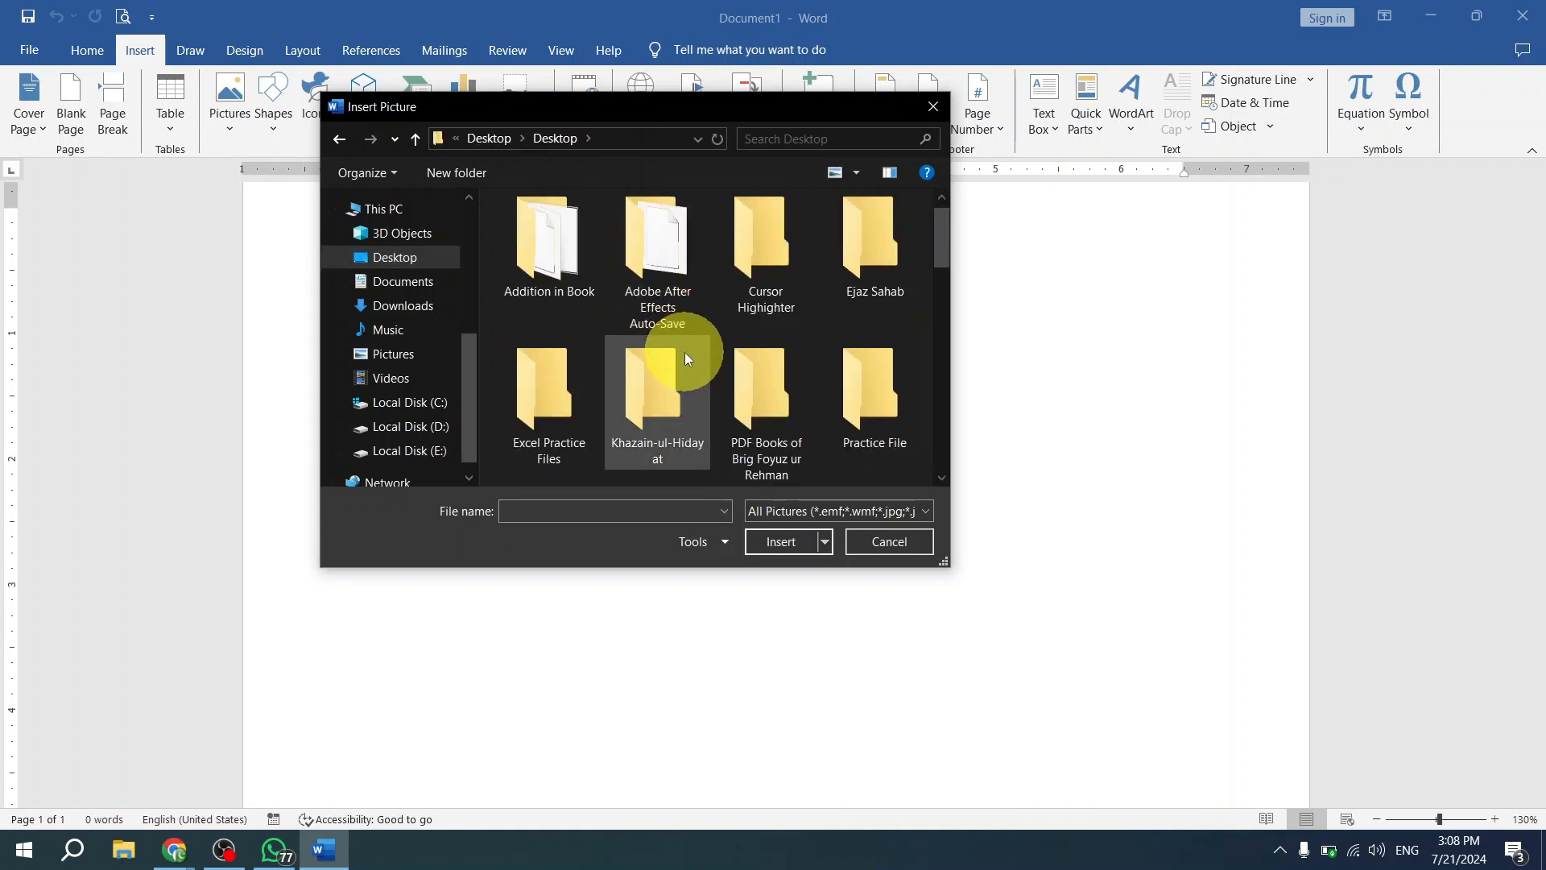
scroll(685, 351, "down", 1)
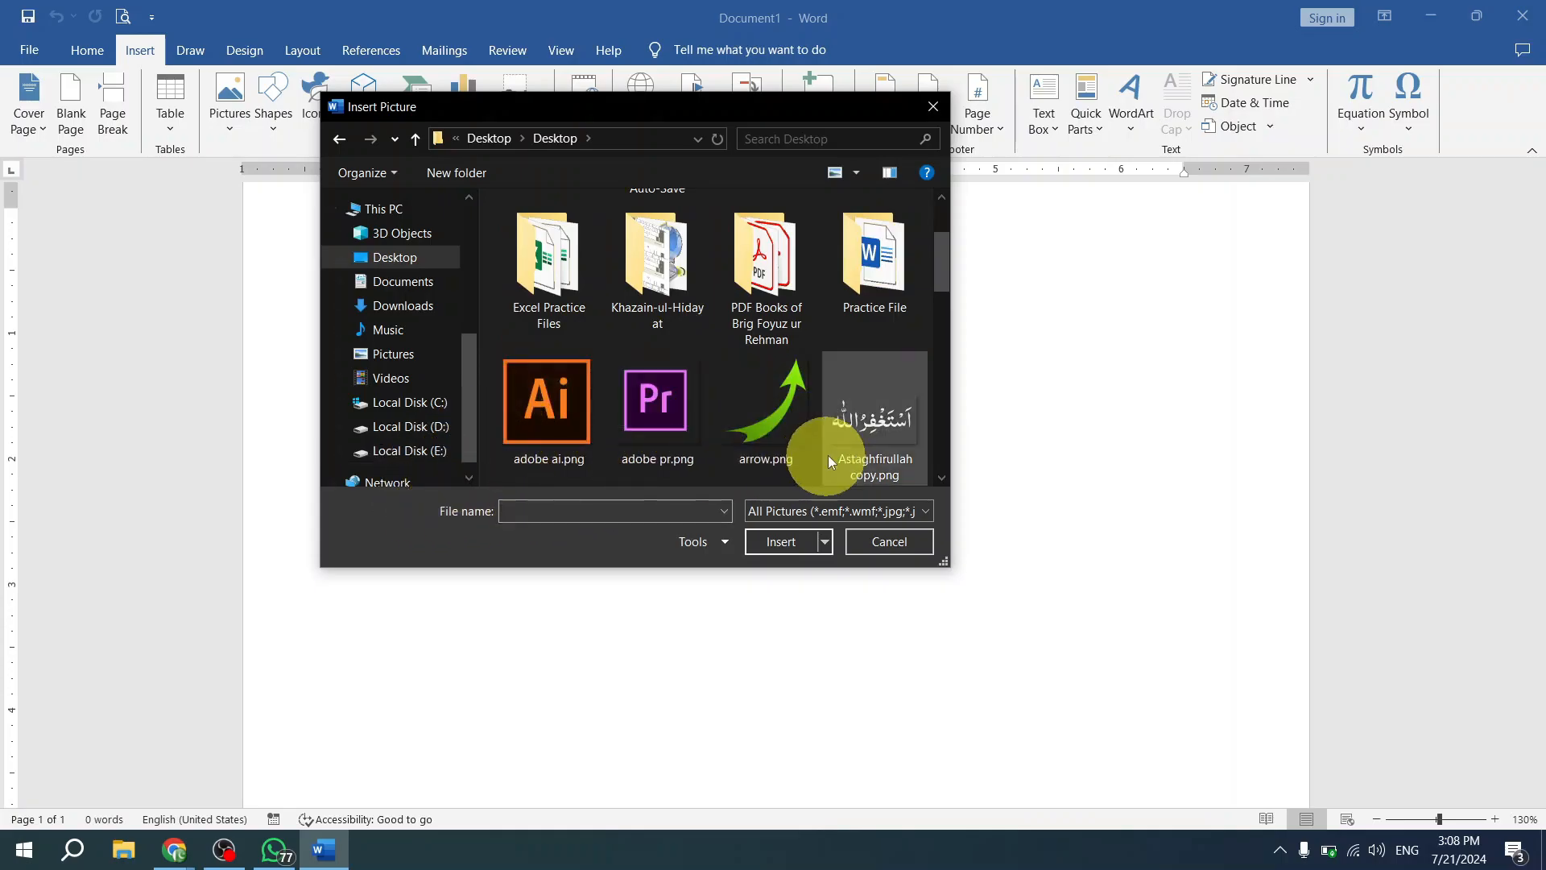
left_click(641, 403)
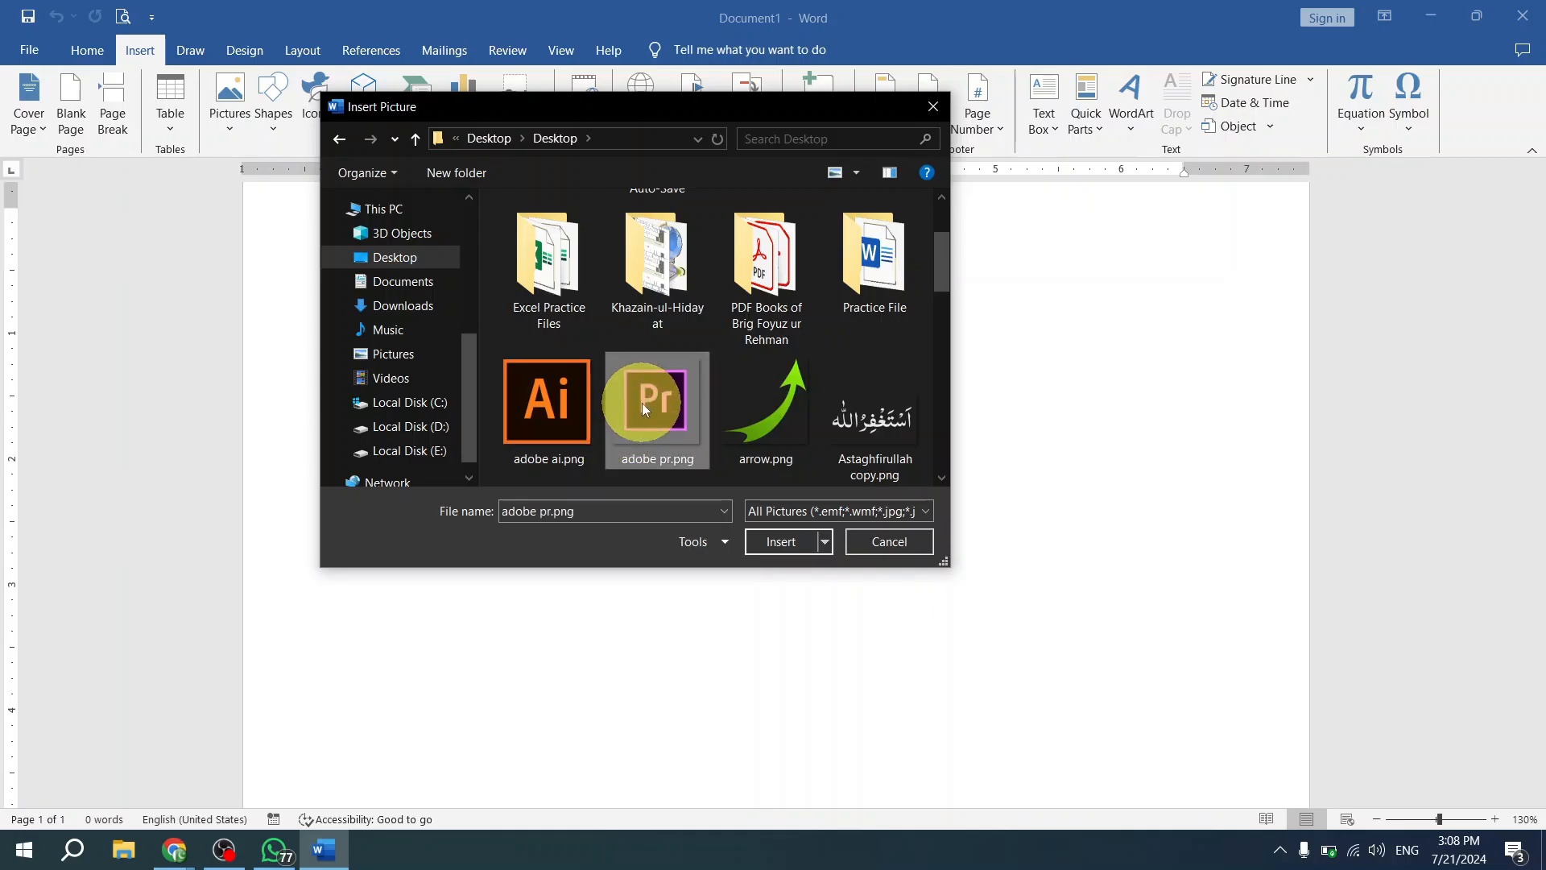
left_click(779, 543)
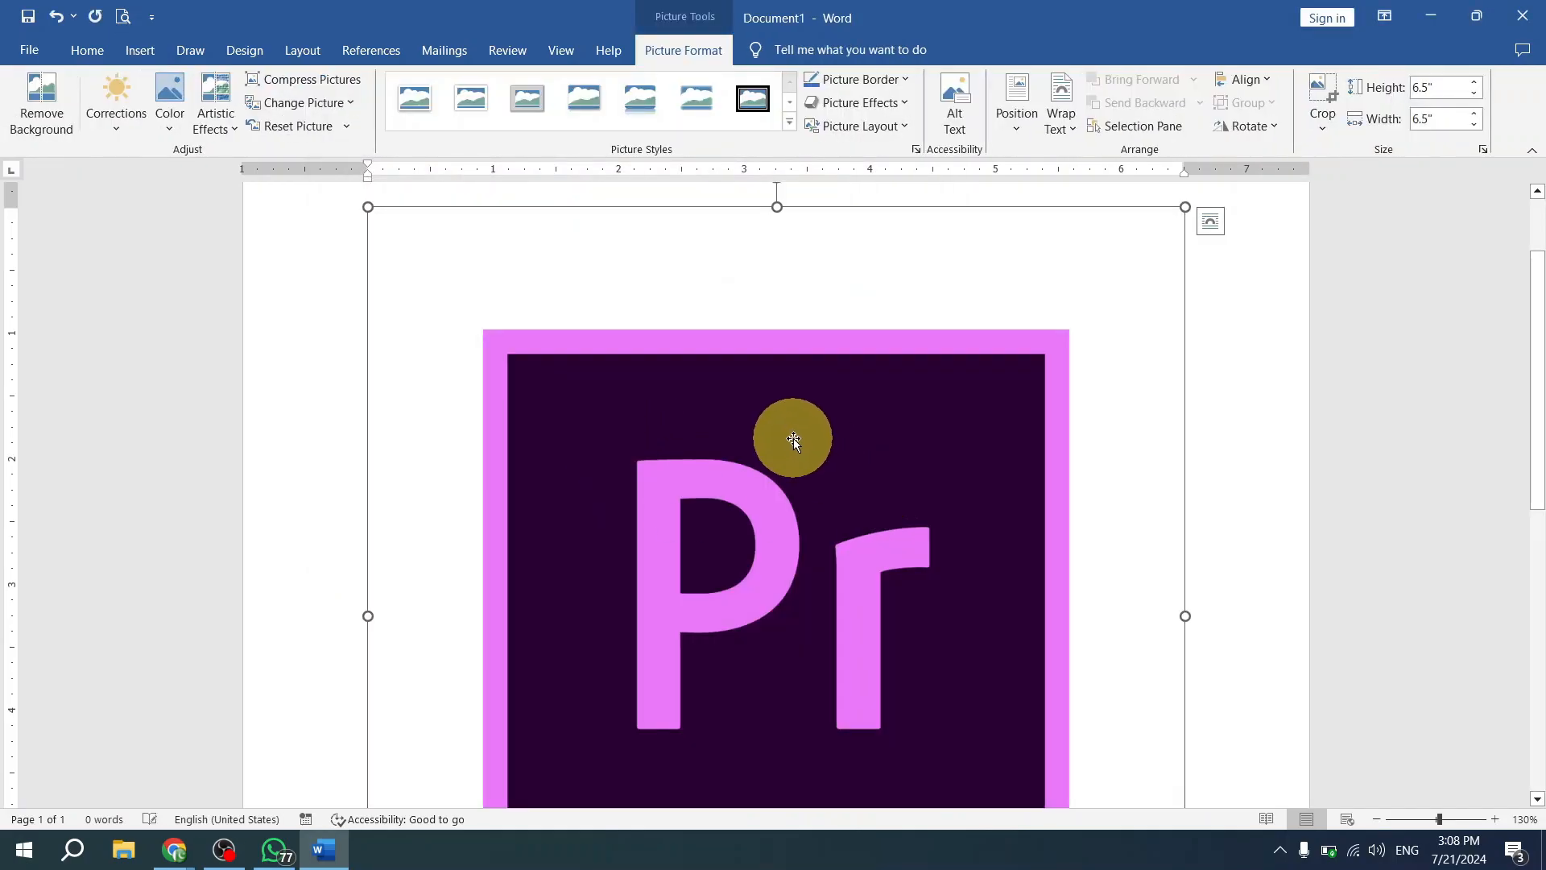
- Shrink the inserted picture proportionally to about 2.44 by 2.44 inches
scroll(796, 443, "down", 3)
scroll(907, 486, "down", 5, "ctrl")
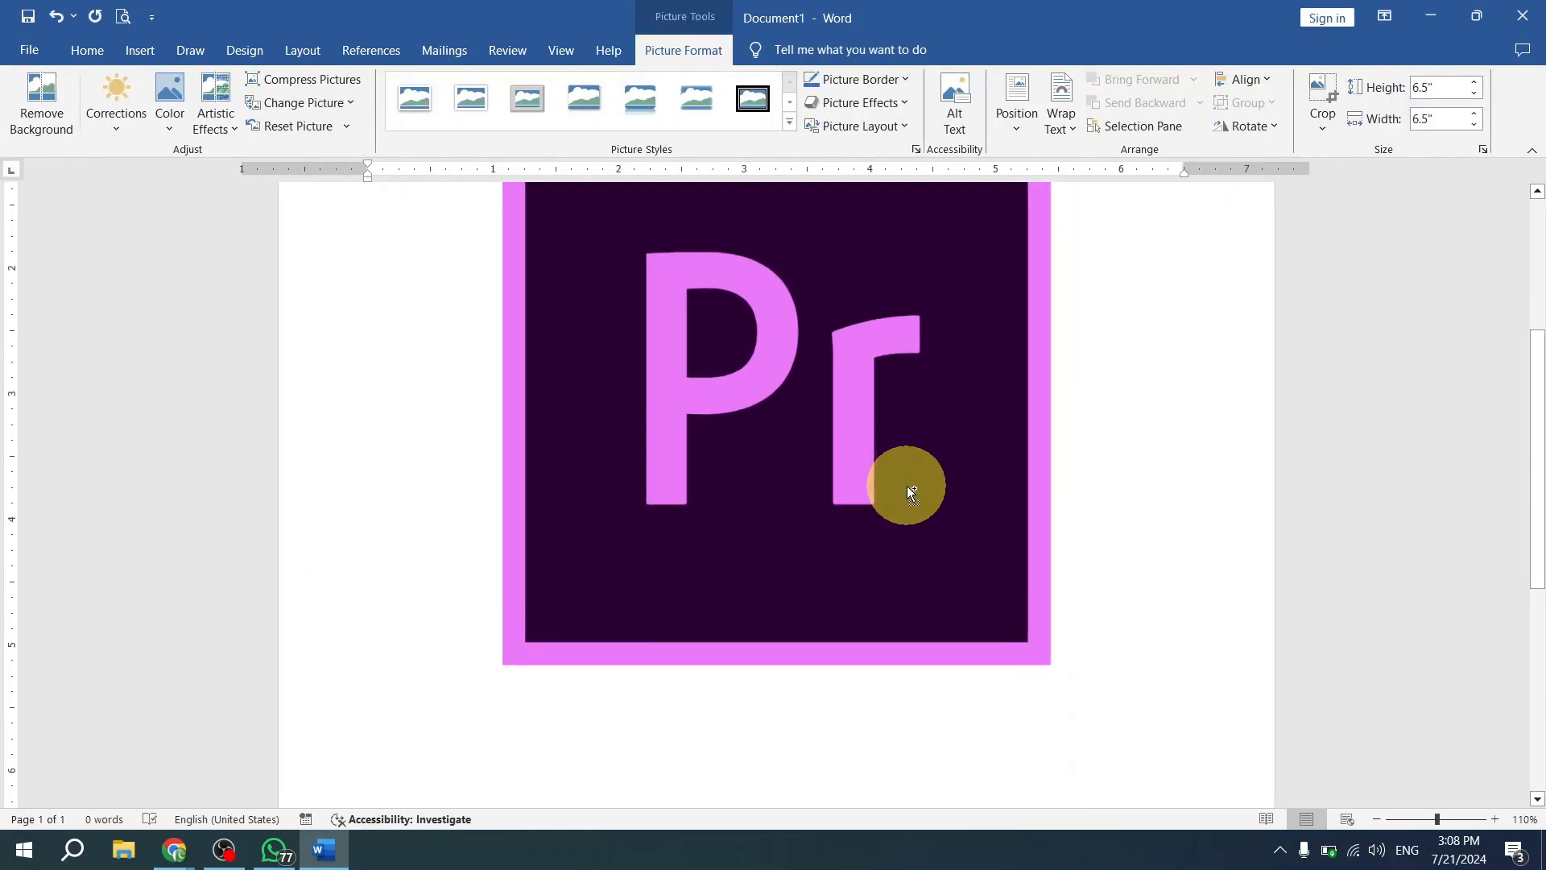
scroll(907, 484, "down", 1, "ctrl")
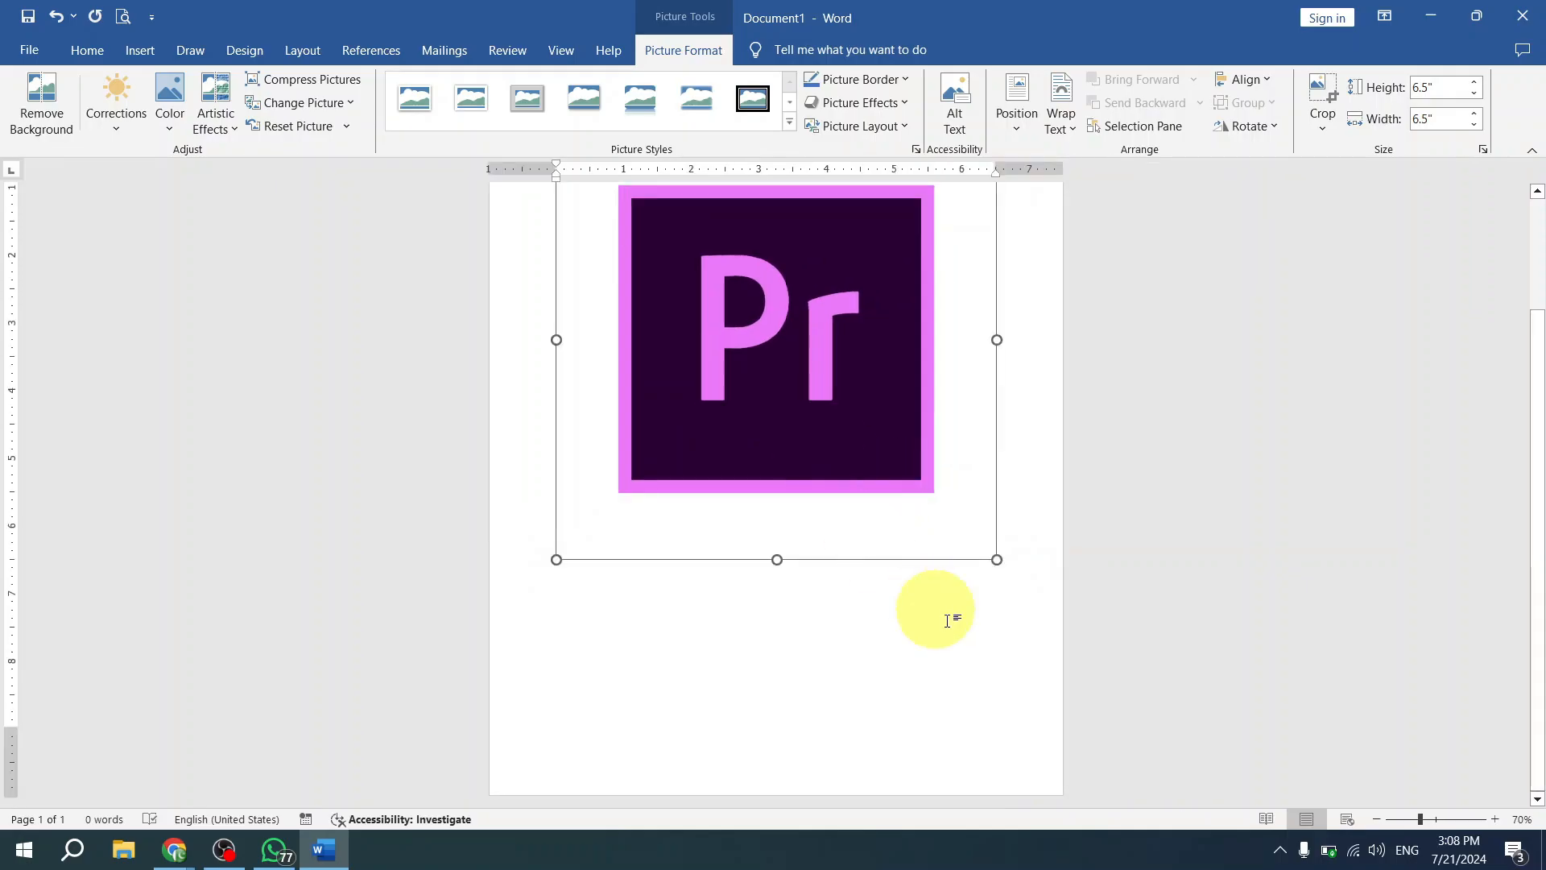
left_click_drag(997, 559, 722, 221)
- Try to move the inline picture freely across the page to the right of its current place
left_click(817, 336)
left_click(639, 376)
left_click(994, 339)
left_click(636, 351)
left_click(977, 311)
left_click(705, 352)
left_click_drag(635, 341, 903, 345)
left_click_drag(614, 359, 878, 361)
left_click_drag(674, 355, 841, 359)
mouse_move(649, 364)
left_mouse_down()
mouse_move(926, 372)
mouse_move(640, 359)
left_mouse_up()
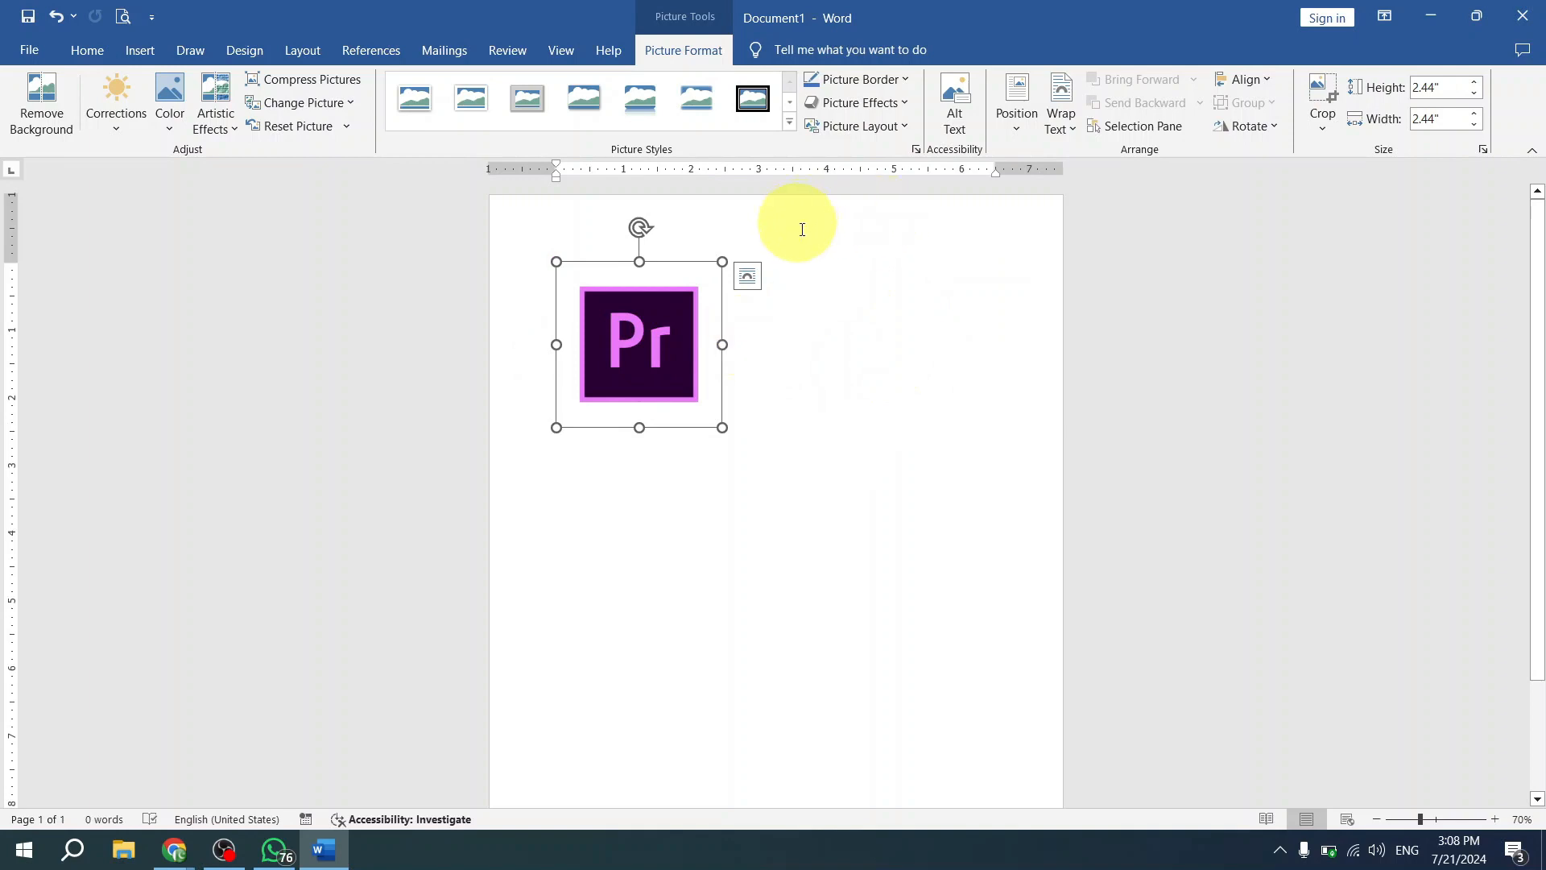
- Indent the first line of the paragraph holding the picture by 0.5 inch
left_click(806, 364)
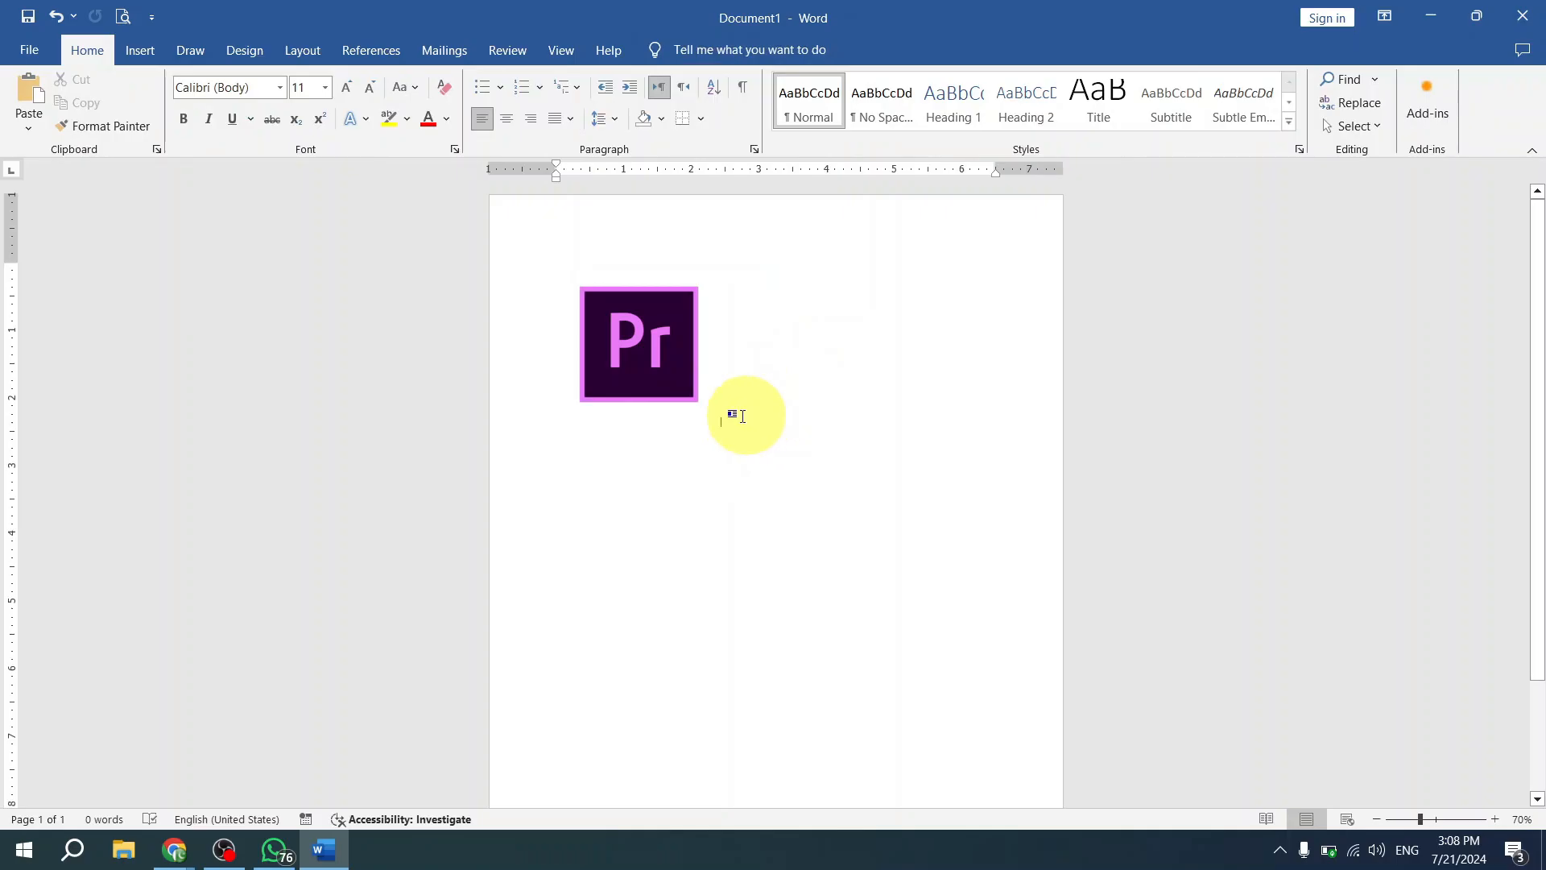
scroll(935, 453, "up", 4)
scroll(935, 453, "up", 5)
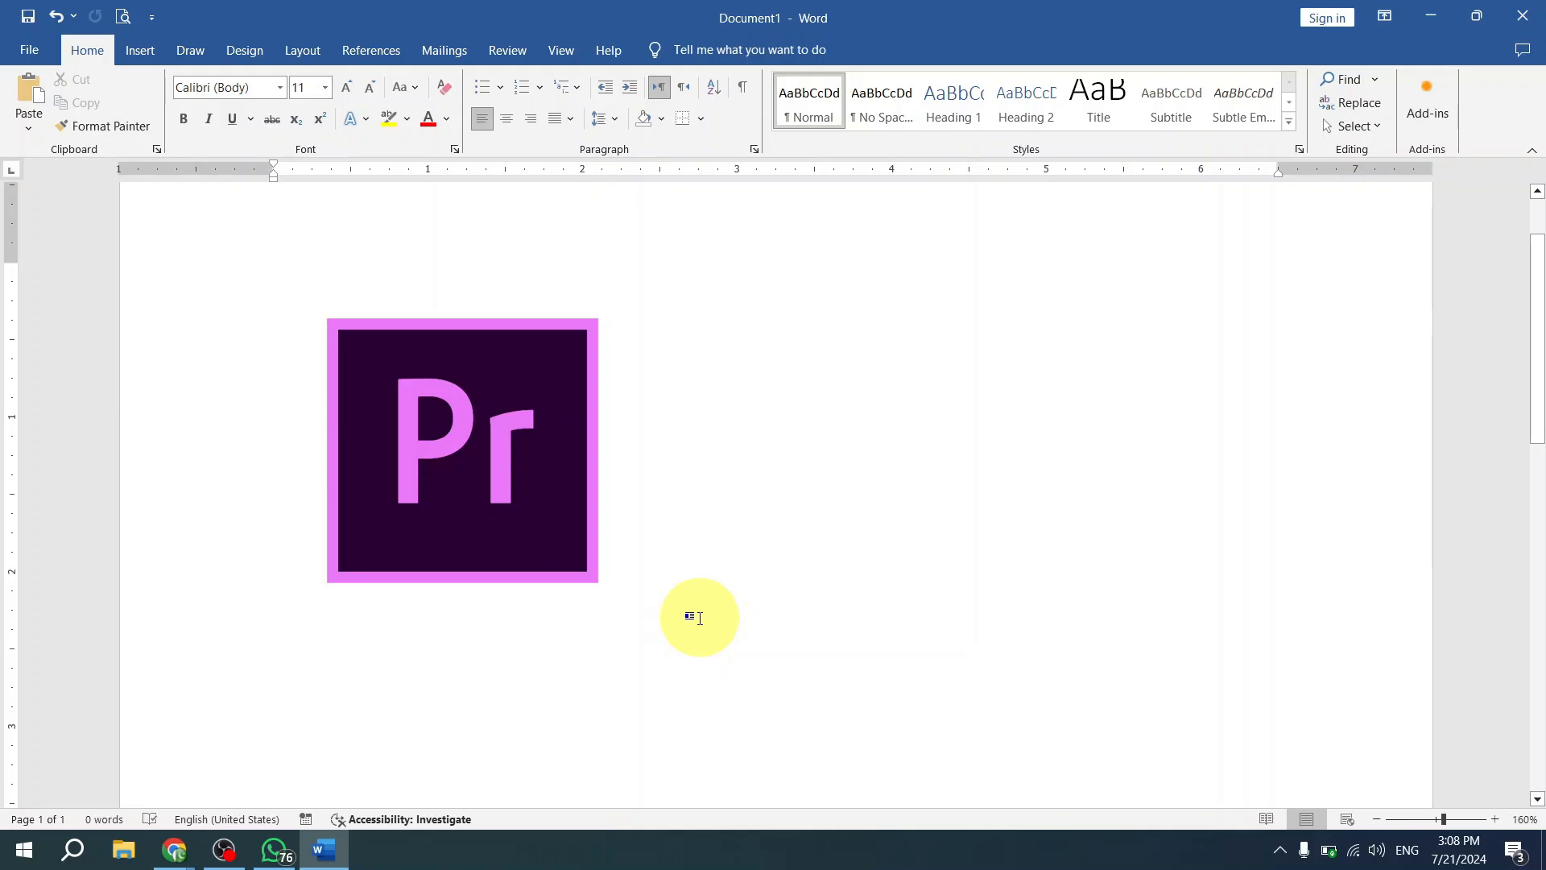
key("Tab")
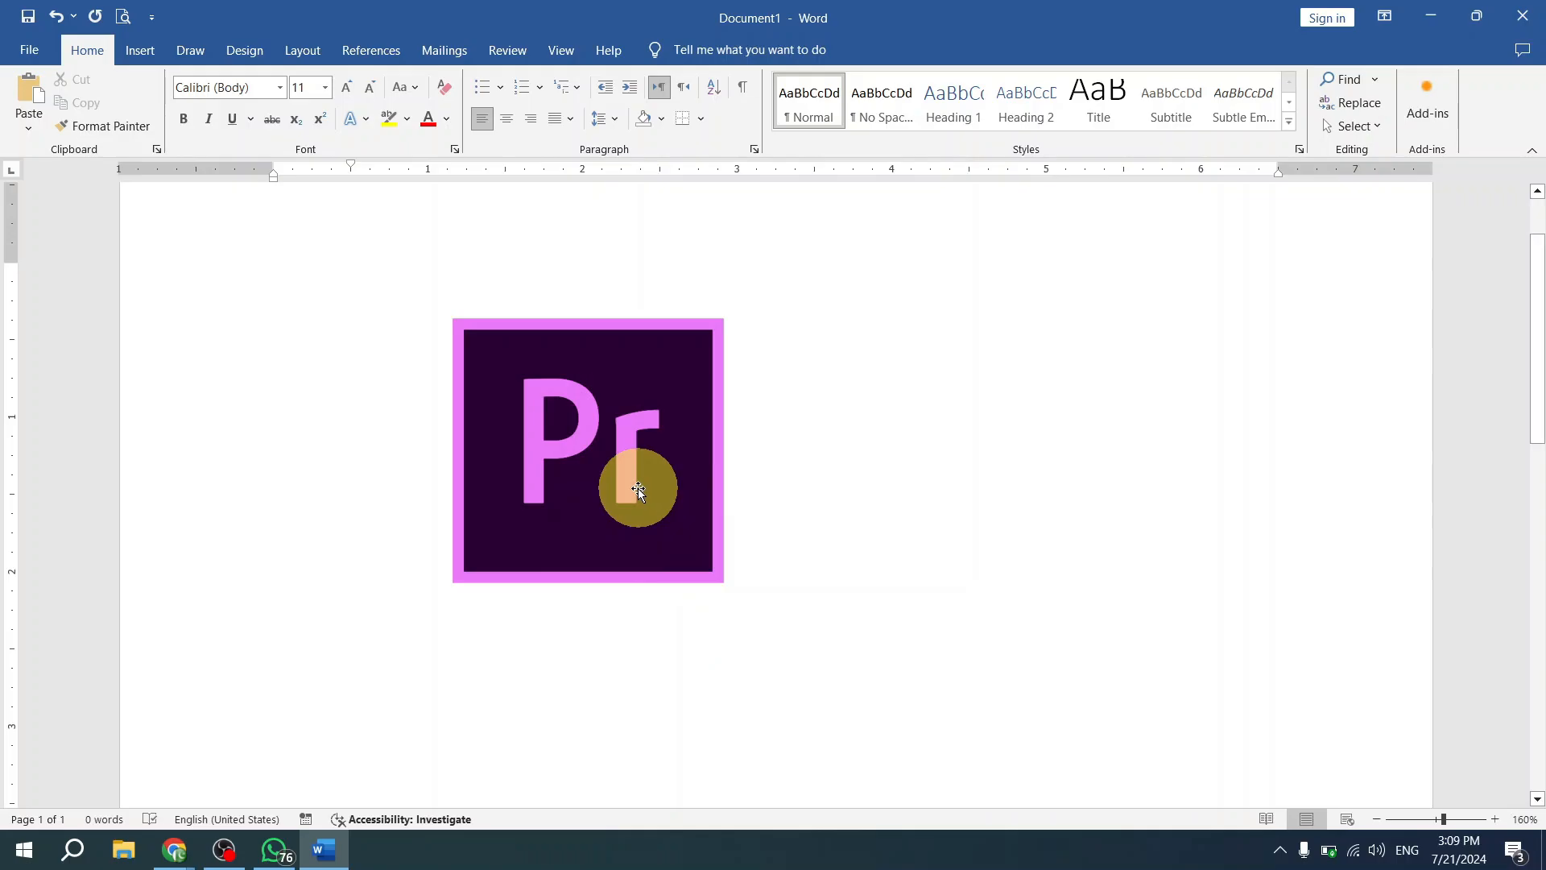
- Set the picture's text wrapping to In Front of Text
left_click(642, 462)
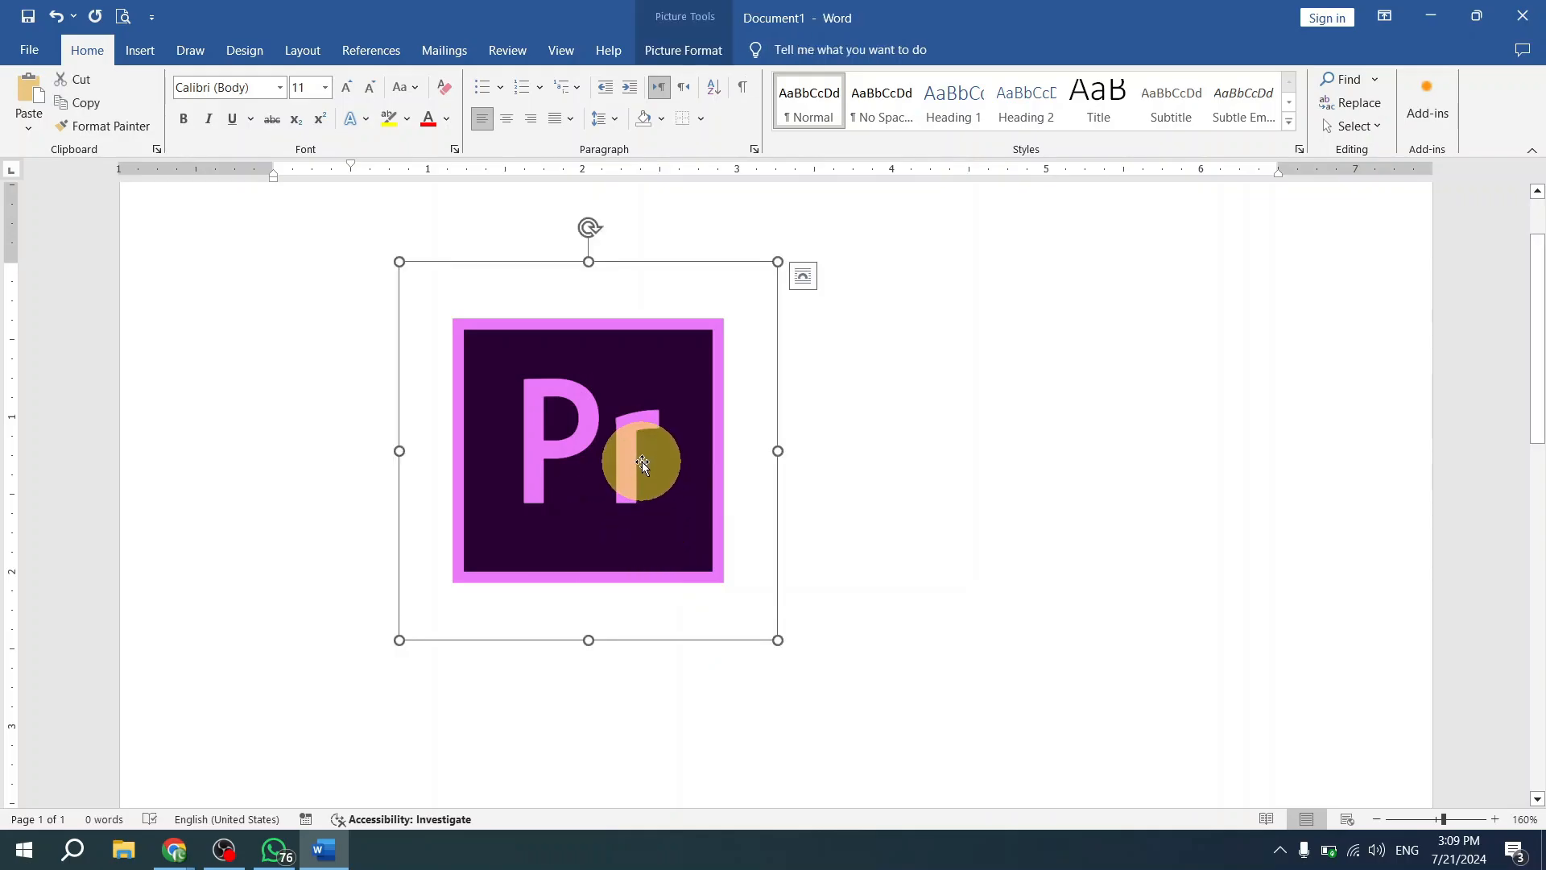
left_click(817, 462)
left_click(639, 442)
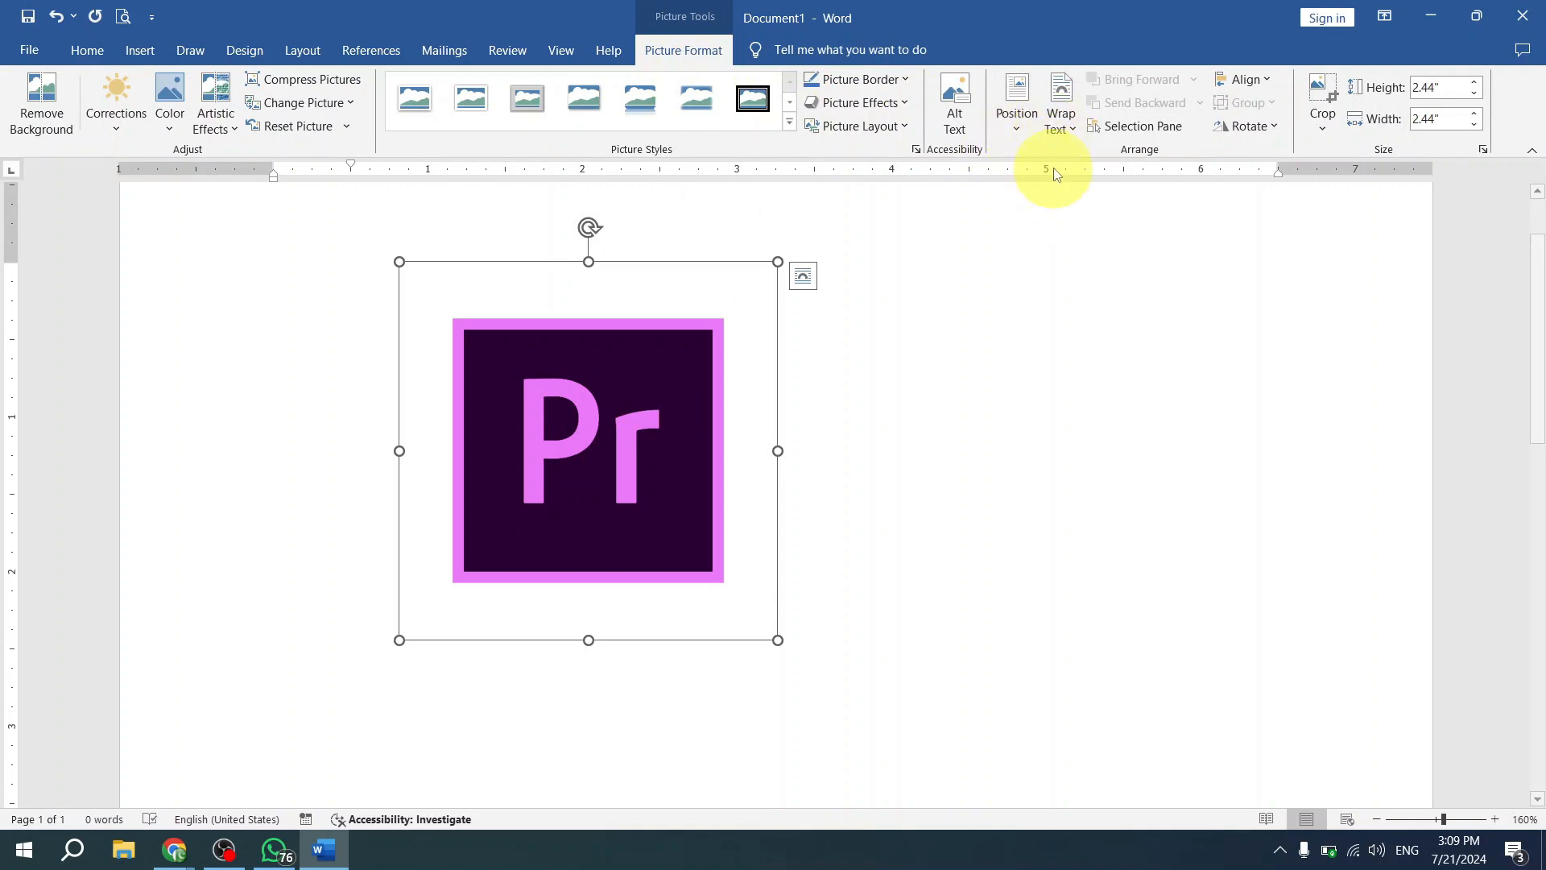
left_click(1061, 137)
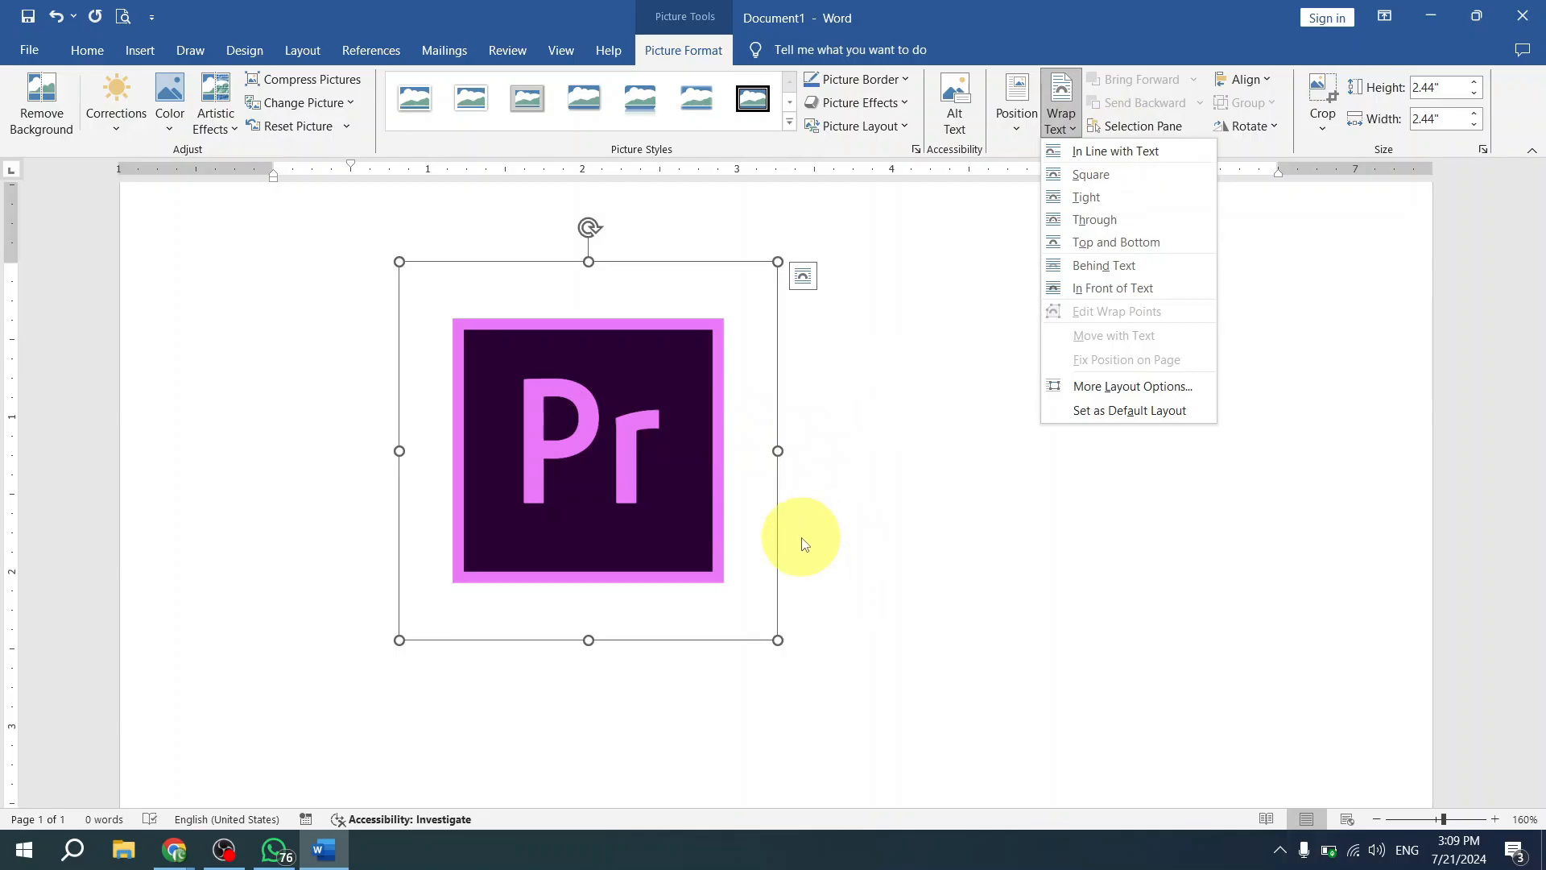
left_click(866, 525)
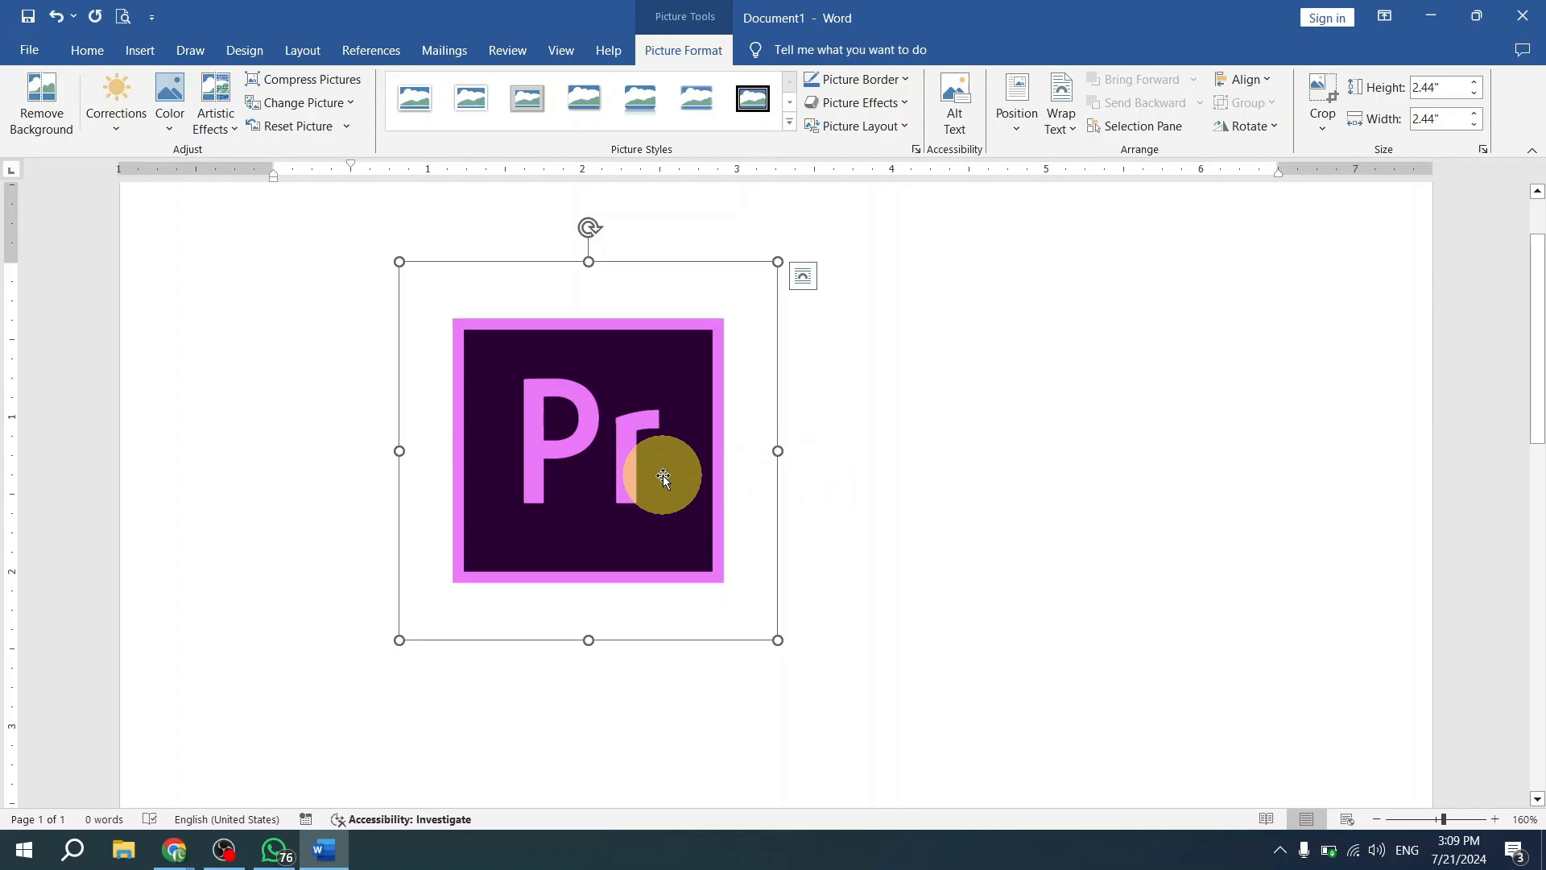
left_click(1062, 121)
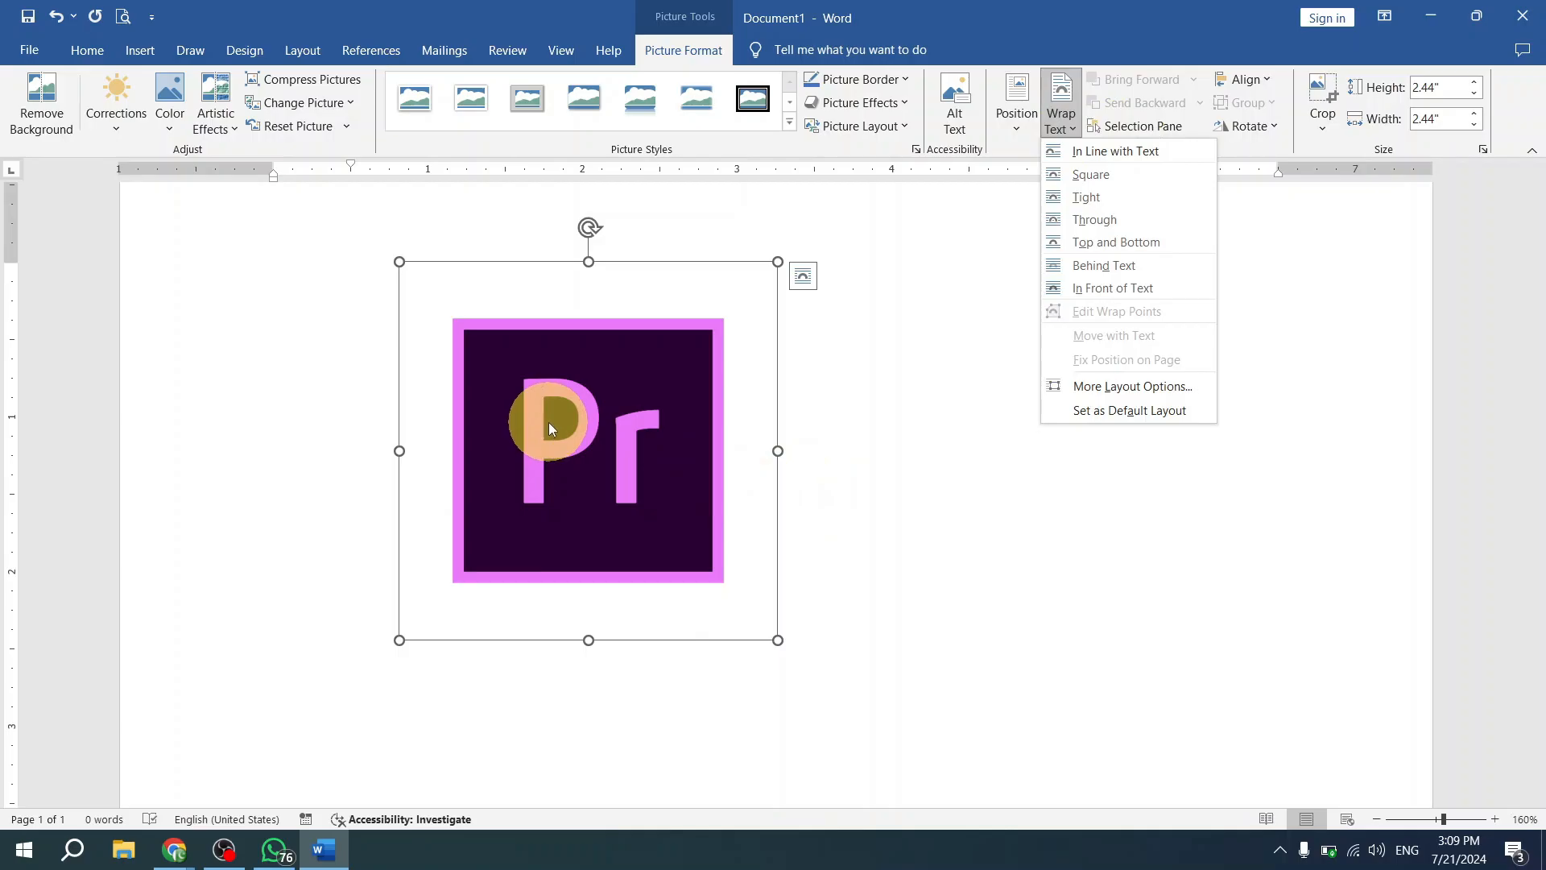
left_click(1138, 287)
- Move the floating picture down and to the right, clear of the first text line
left_click(973, 465)
left_click_drag(582, 442, 615, 467)
left_click_drag(714, 448, 979, 632)
- Generate sample paragraphs on the first line of the document with =rand()
left_click(420, 293)
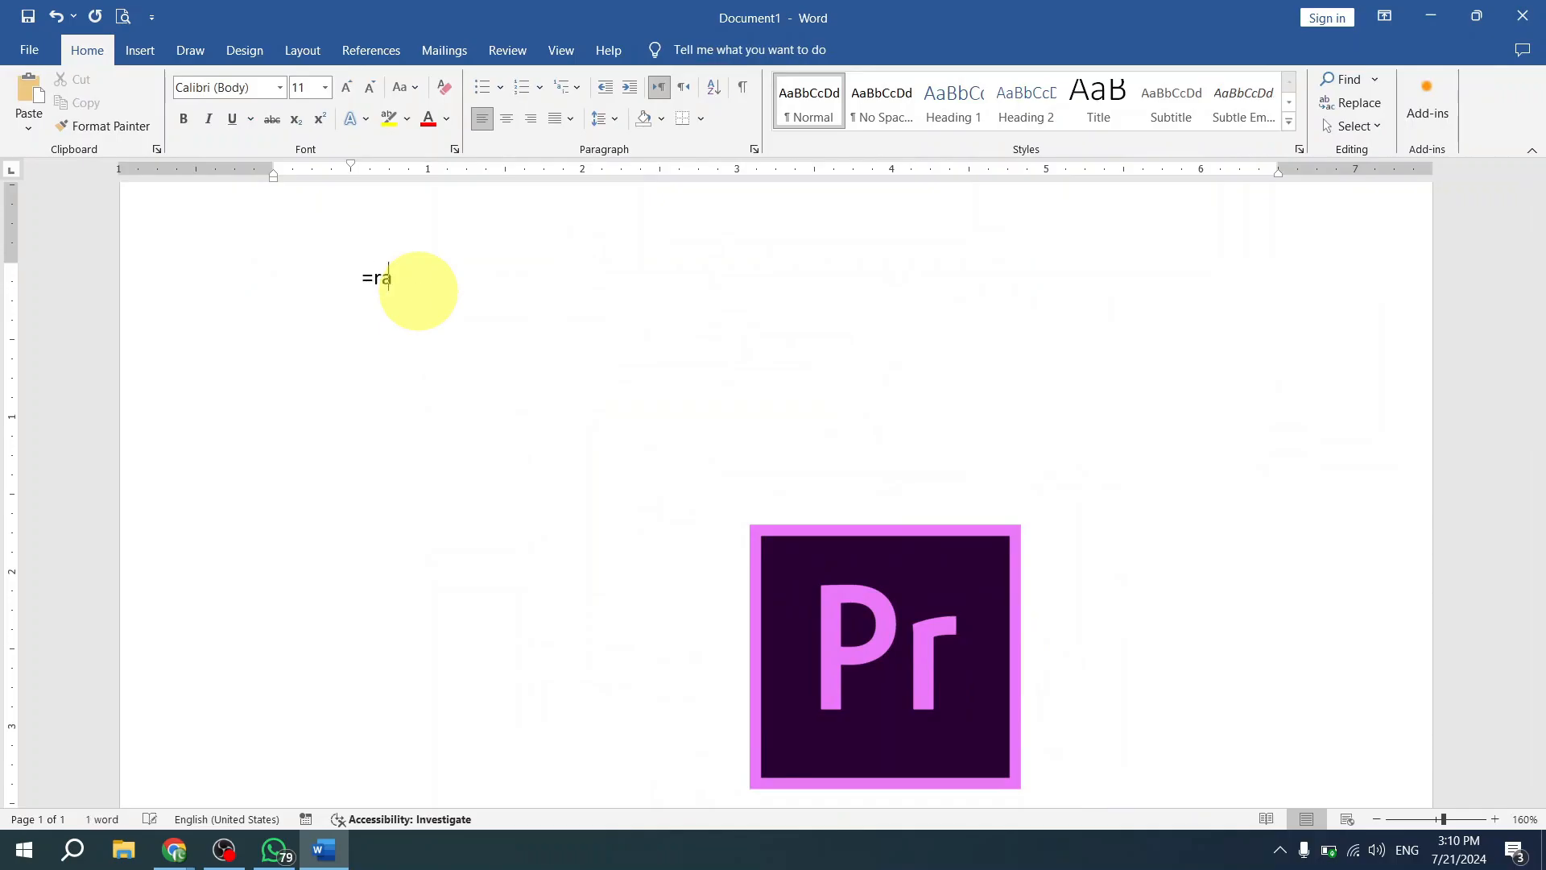
type("=rand()")
key("Return")
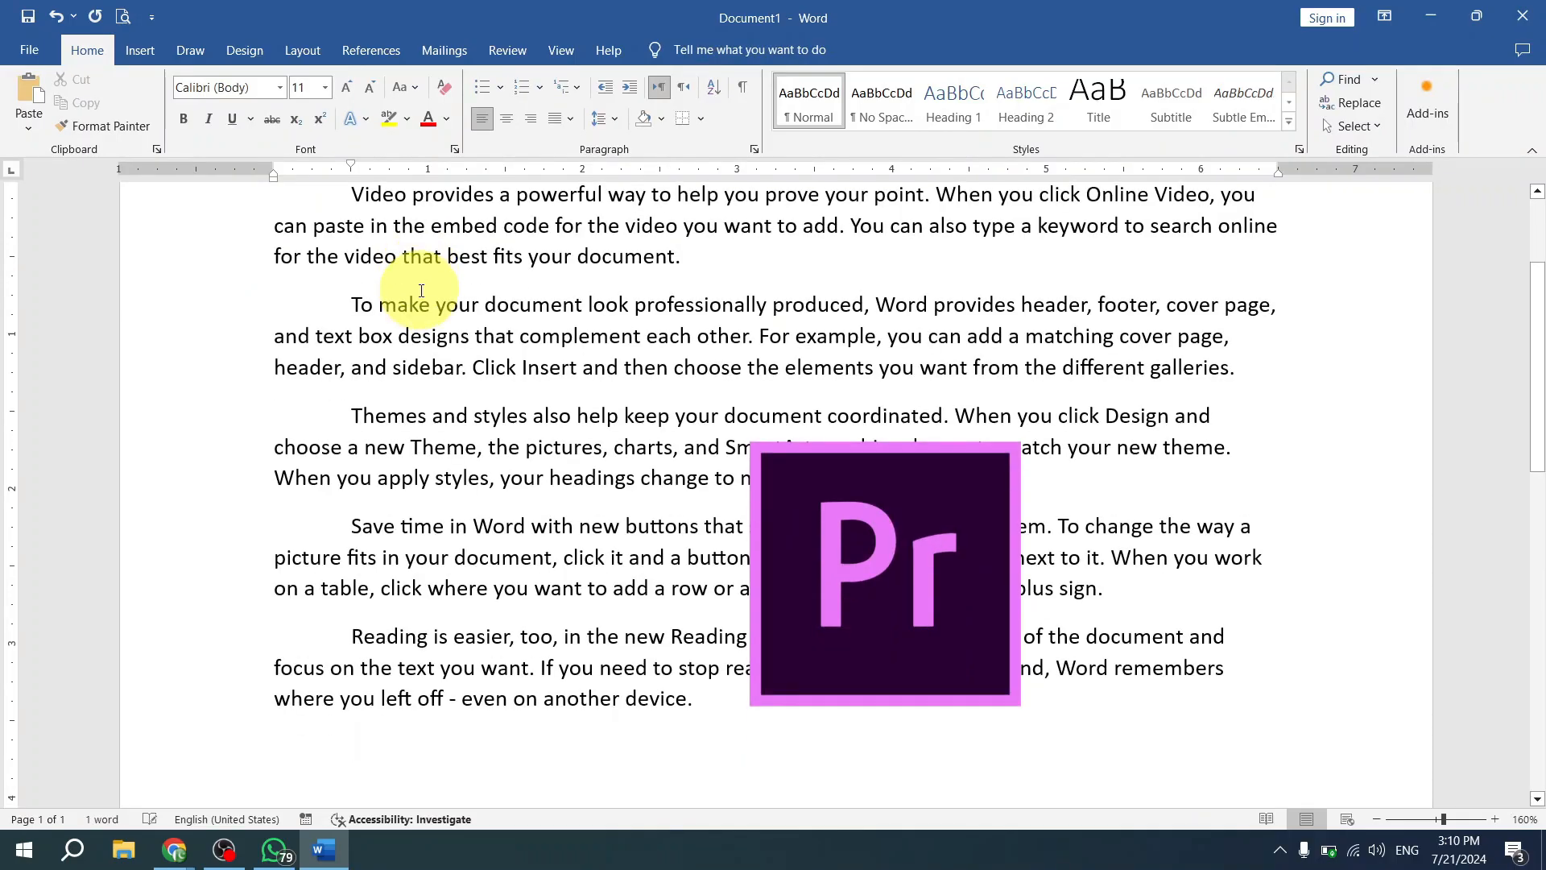
- Move the picture up over the sample text and shrink it to about 0.25 by 0.25 inch
left_click_drag(926, 531, 876, 403)
scroll(932, 466, "up", 3)
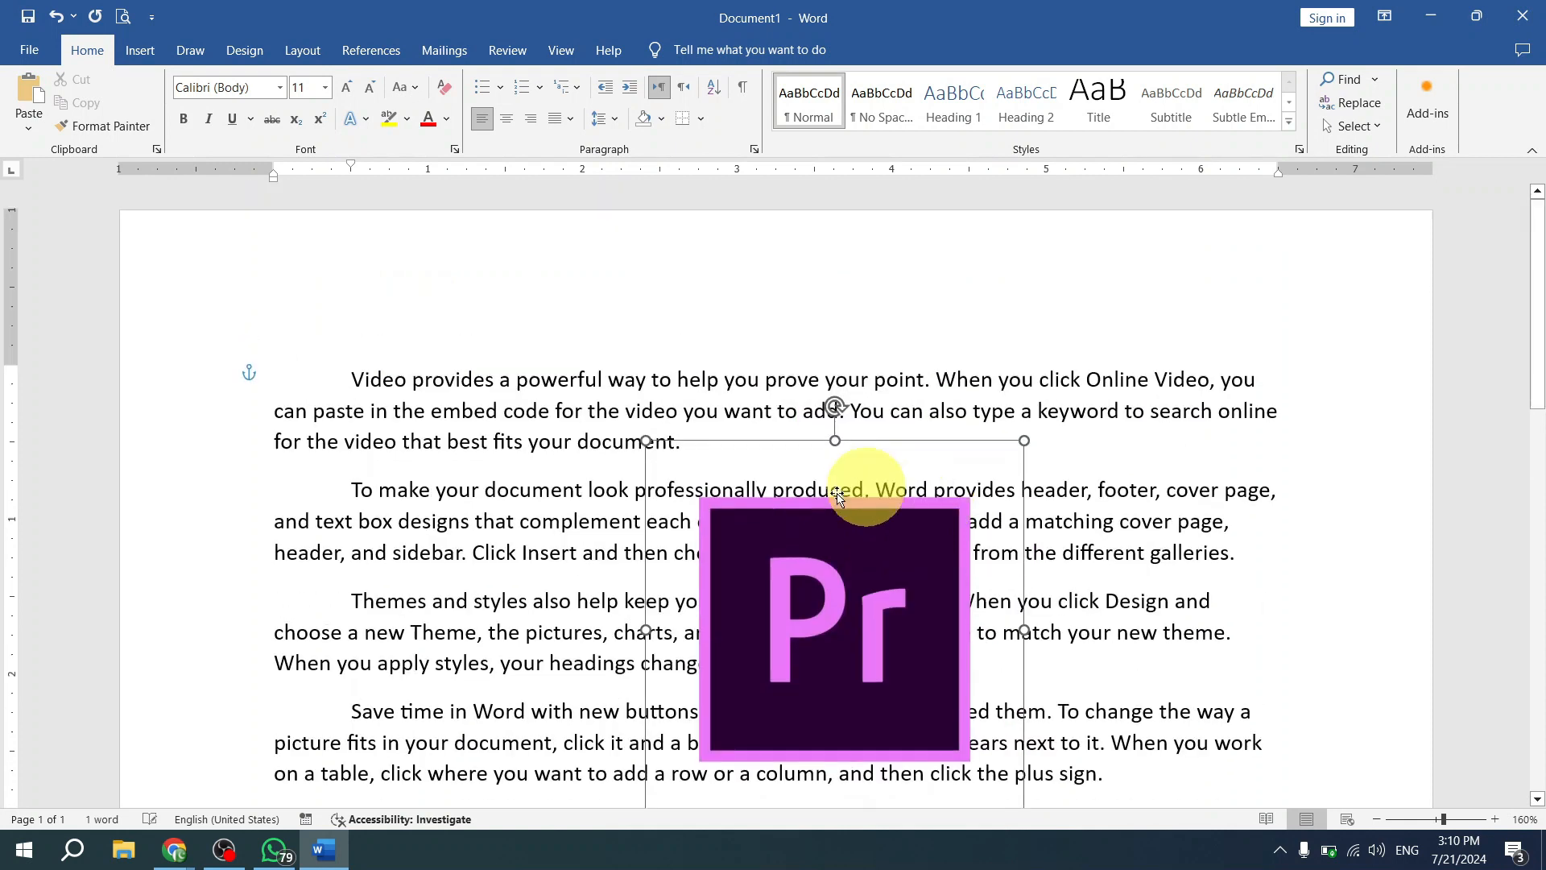
left_click_drag(890, 715, 890, 584)
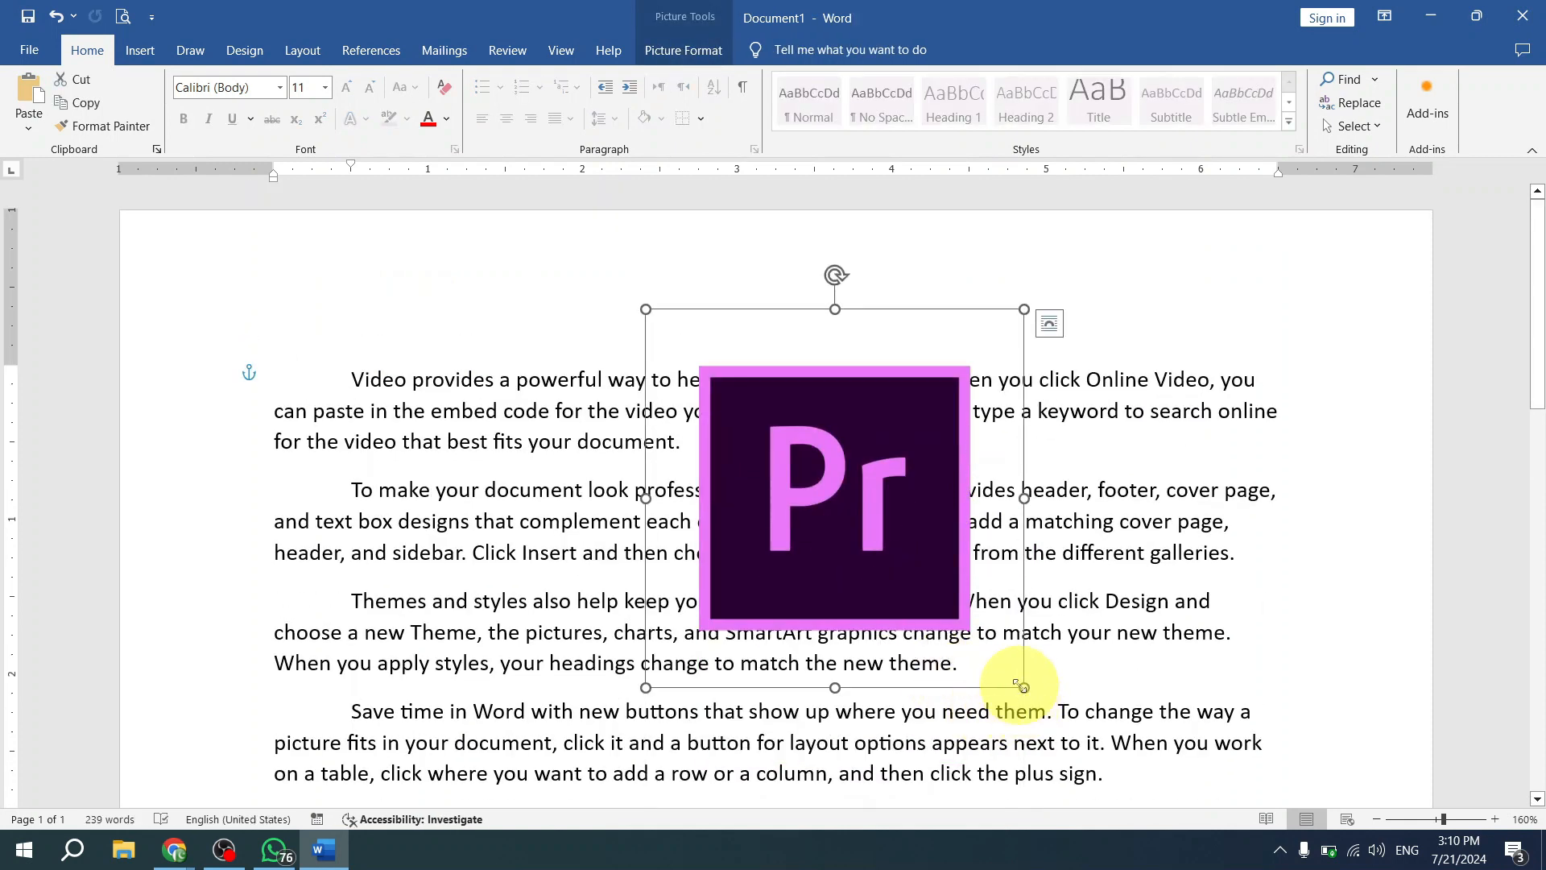
left_click_drag(1021, 688, 740, 440)
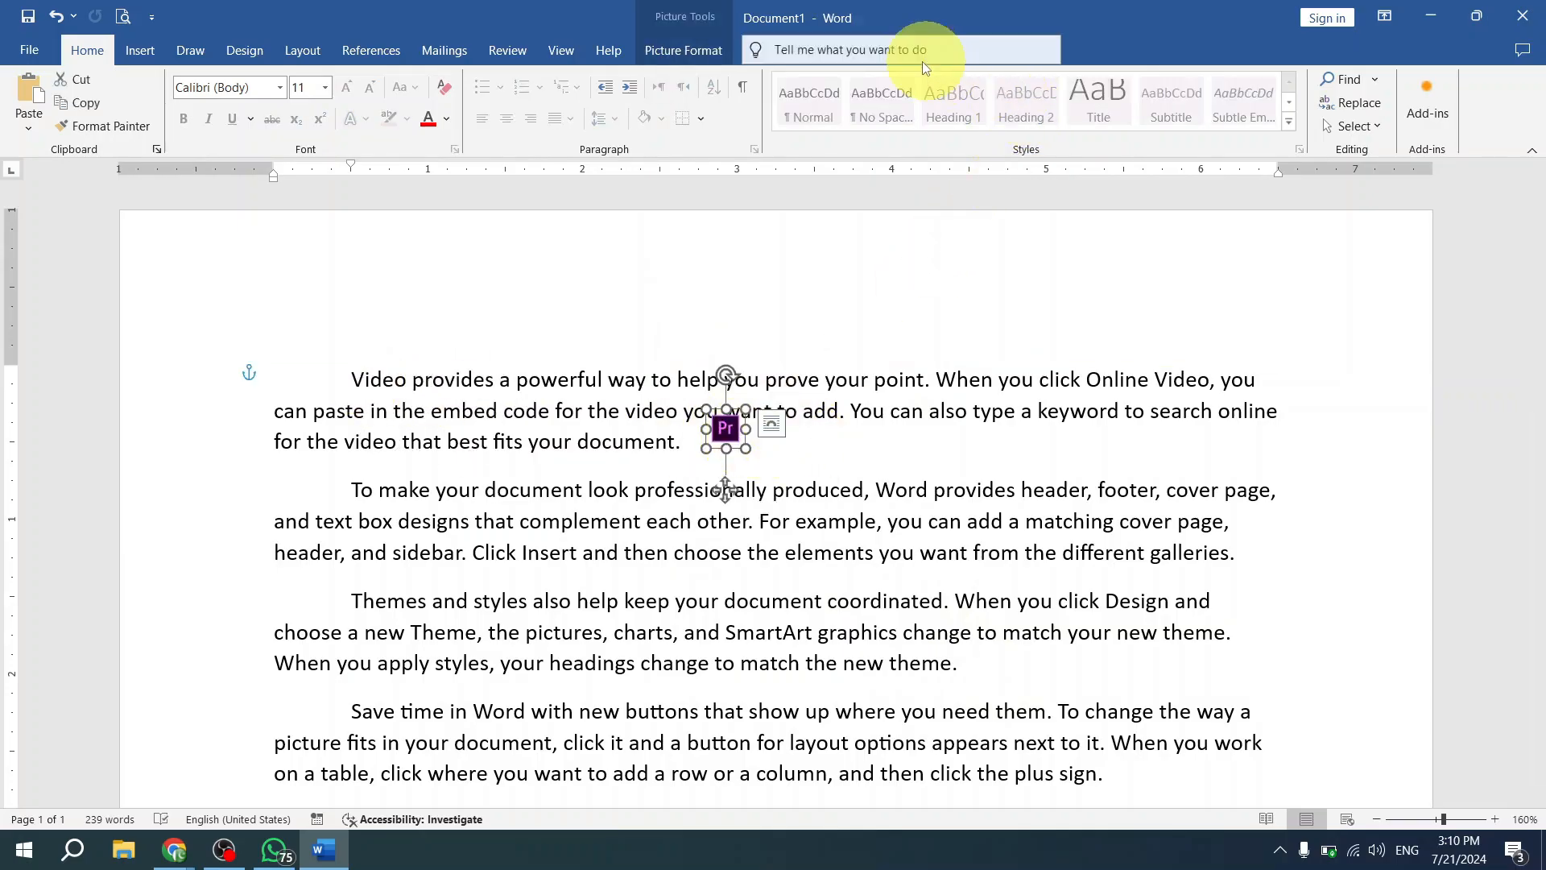
- Set the small picture's wrapping to In Line with Text and move it to the end of the first paragraph
left_click(717, 47)
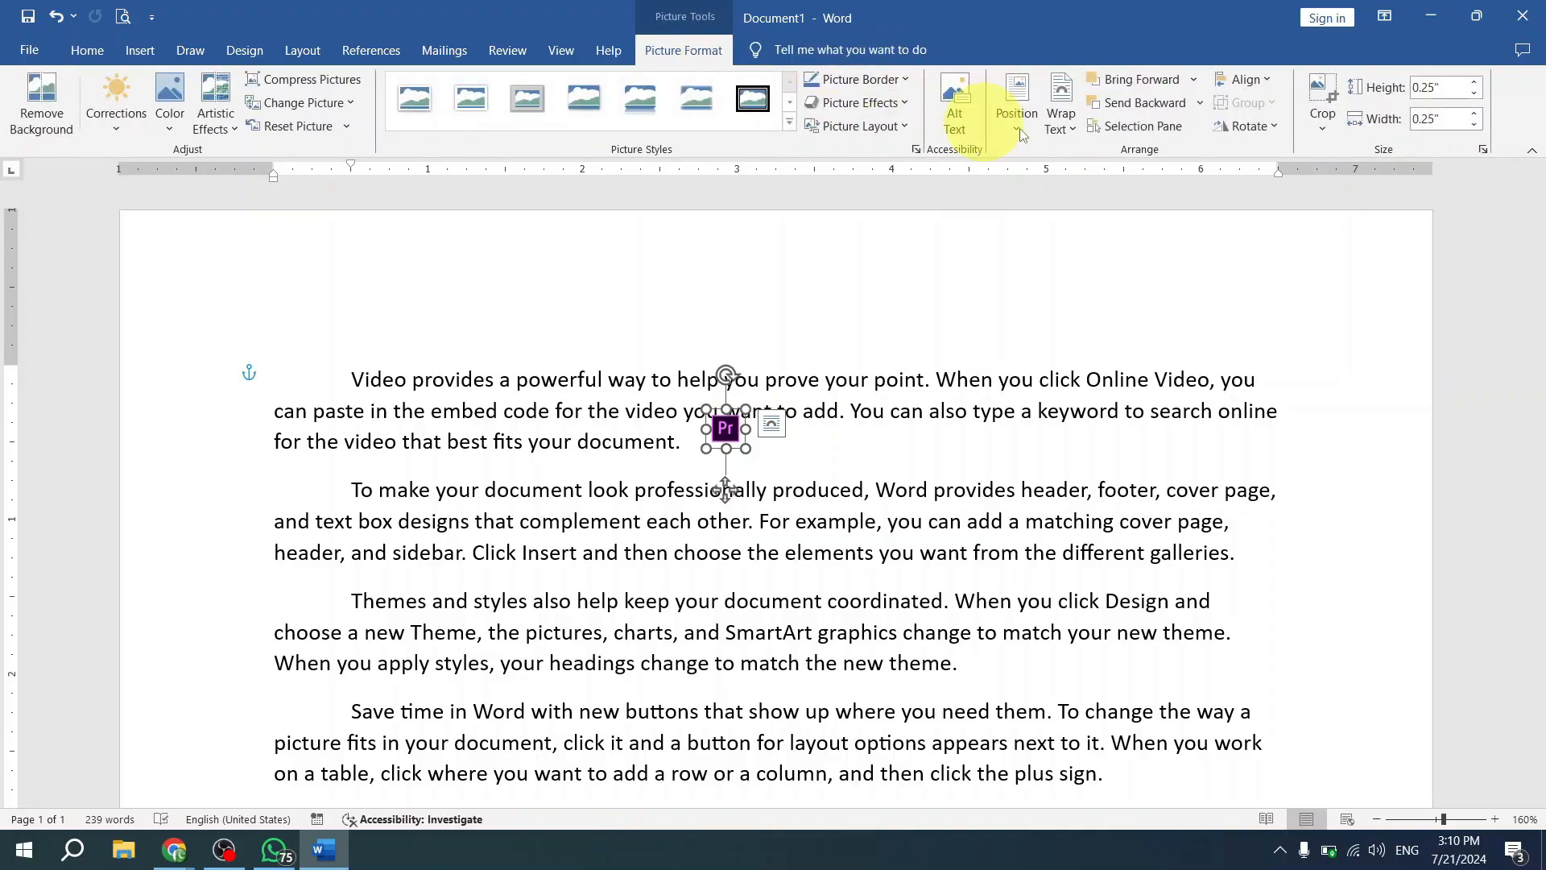
left_click(1063, 121)
left_click(1074, 152)
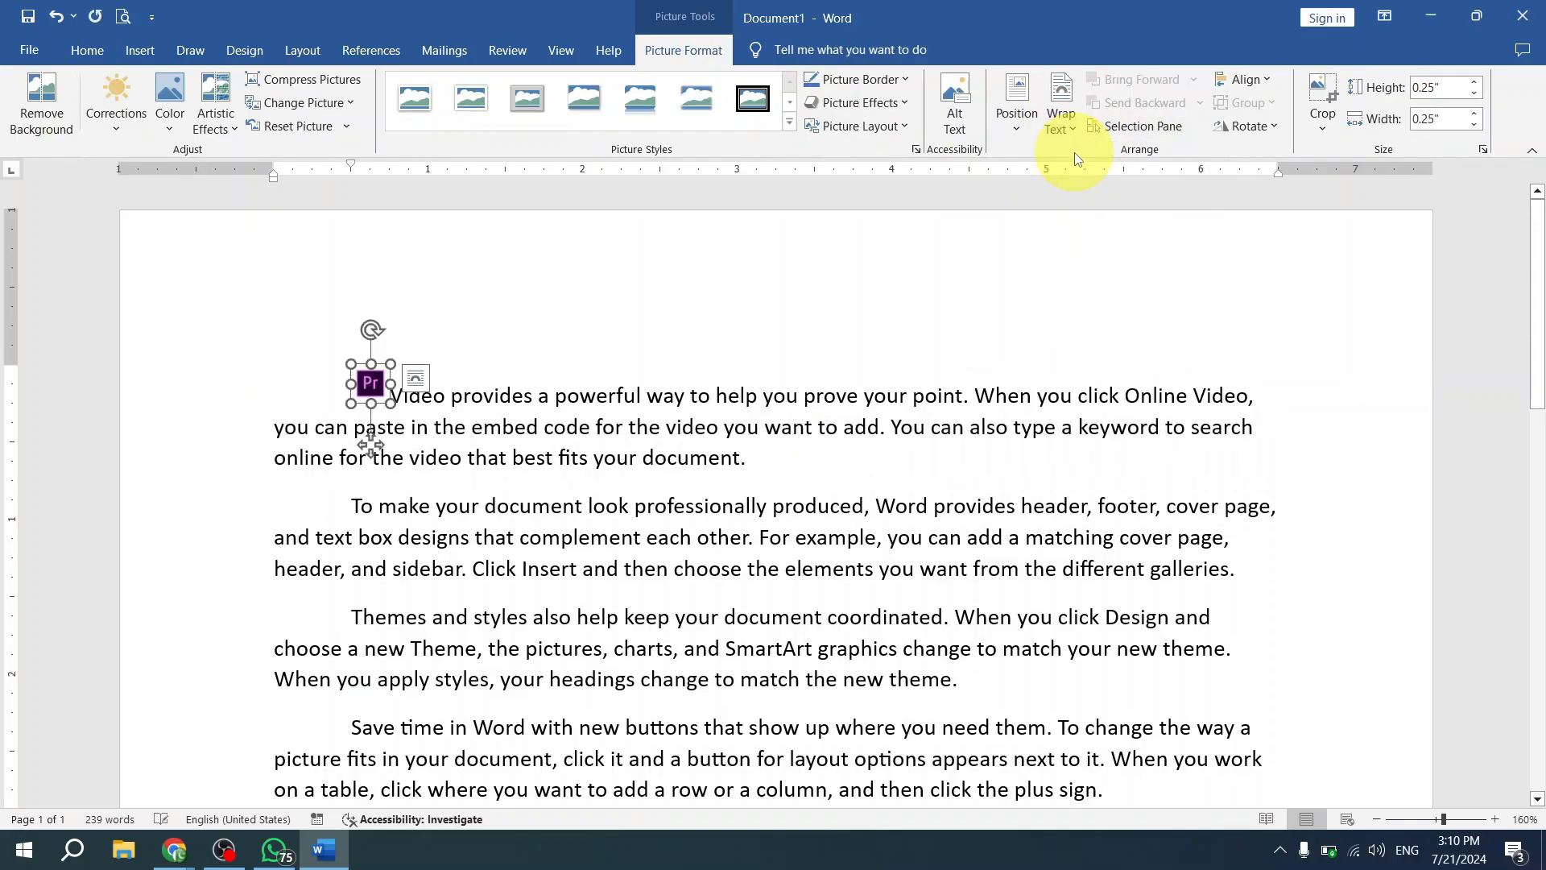
left_click_drag(370, 383, 769, 456)
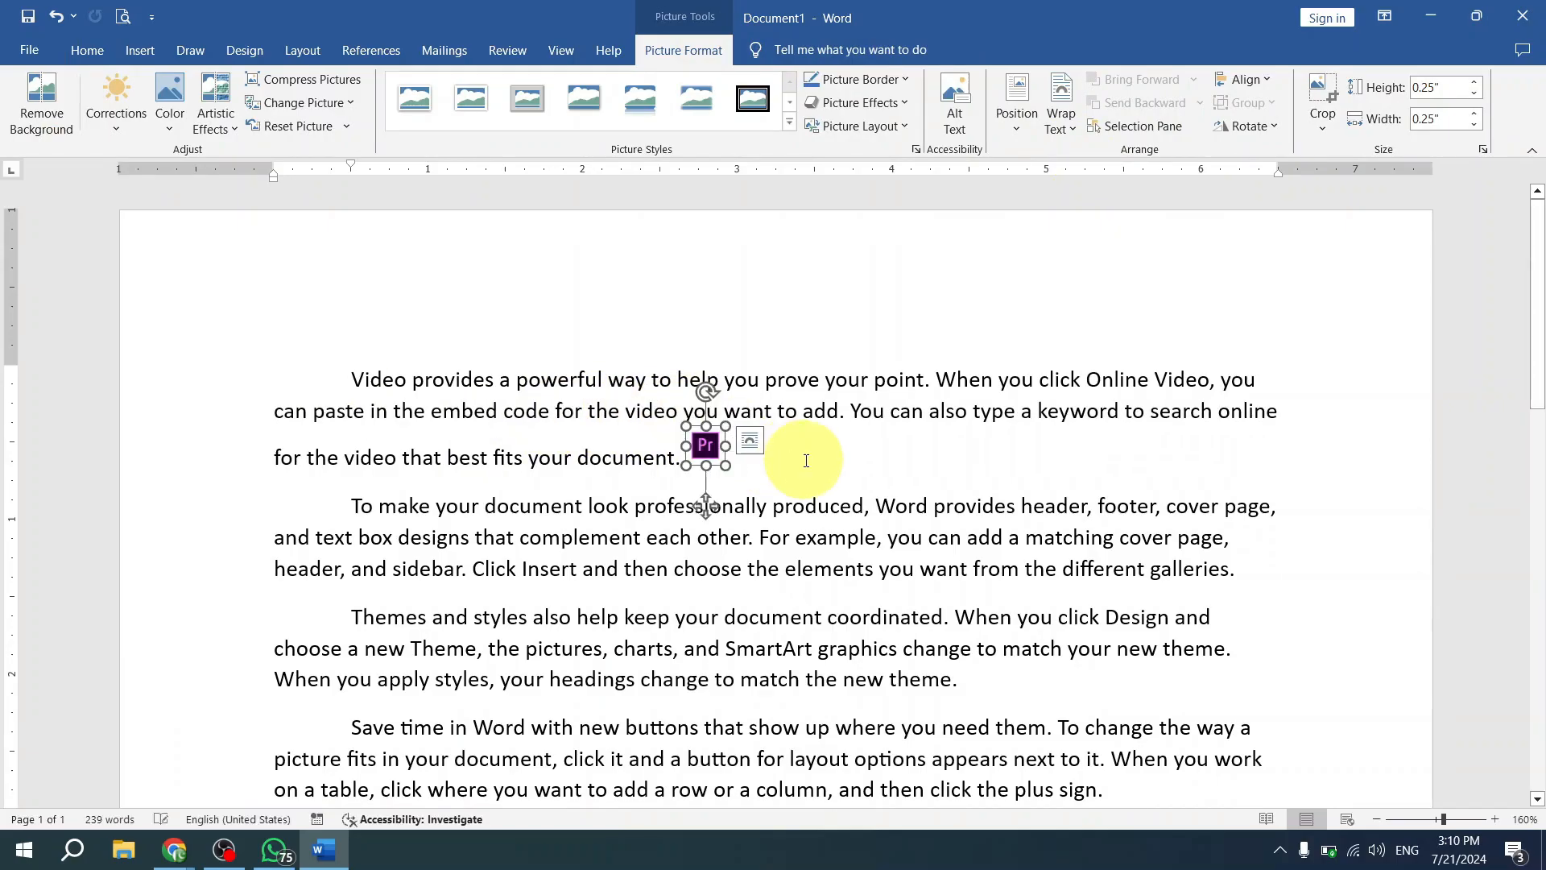
- Shrink the inline picture after "document." further so it fits the height of the text line, and deselect it
left_click(751, 441)
left_click(735, 459)
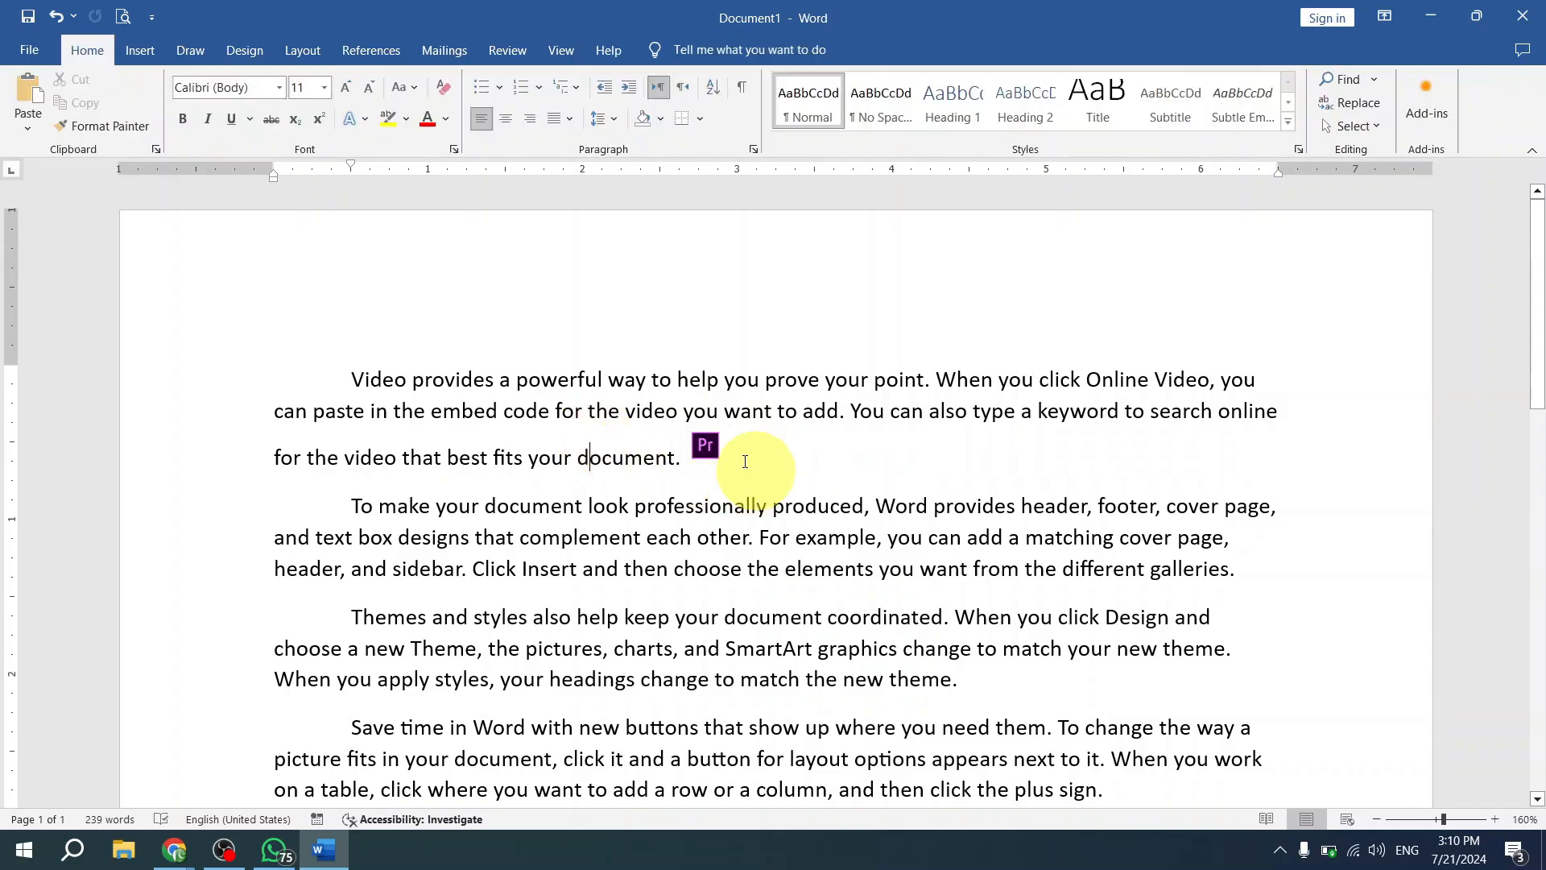
left_click(708, 450)
left_click_drag(727, 469, 701, 442)
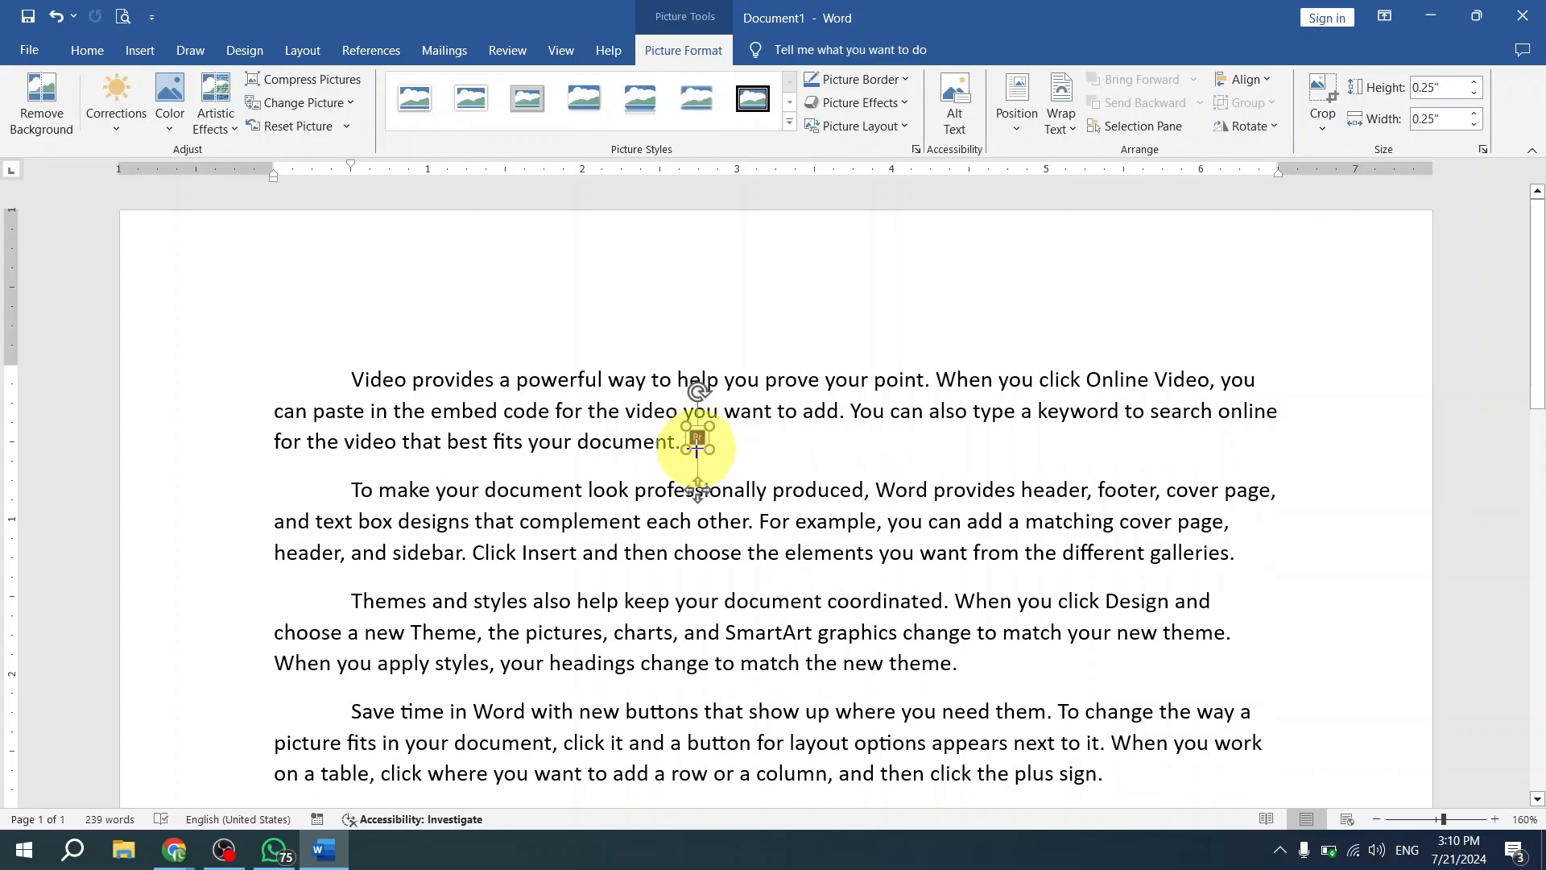
left_click(793, 431)
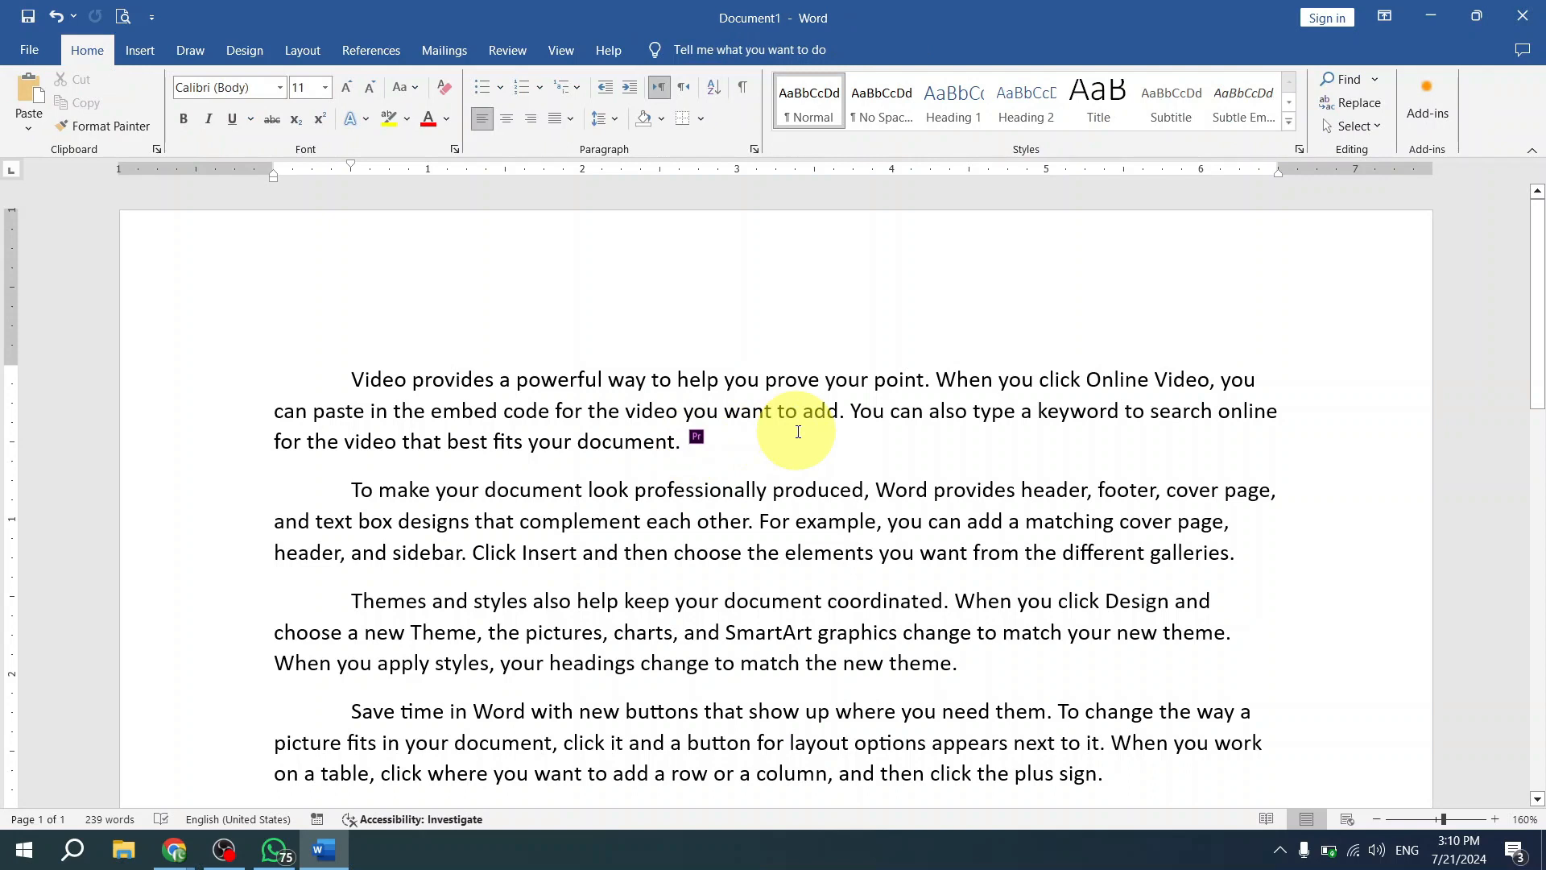
key("Tab")
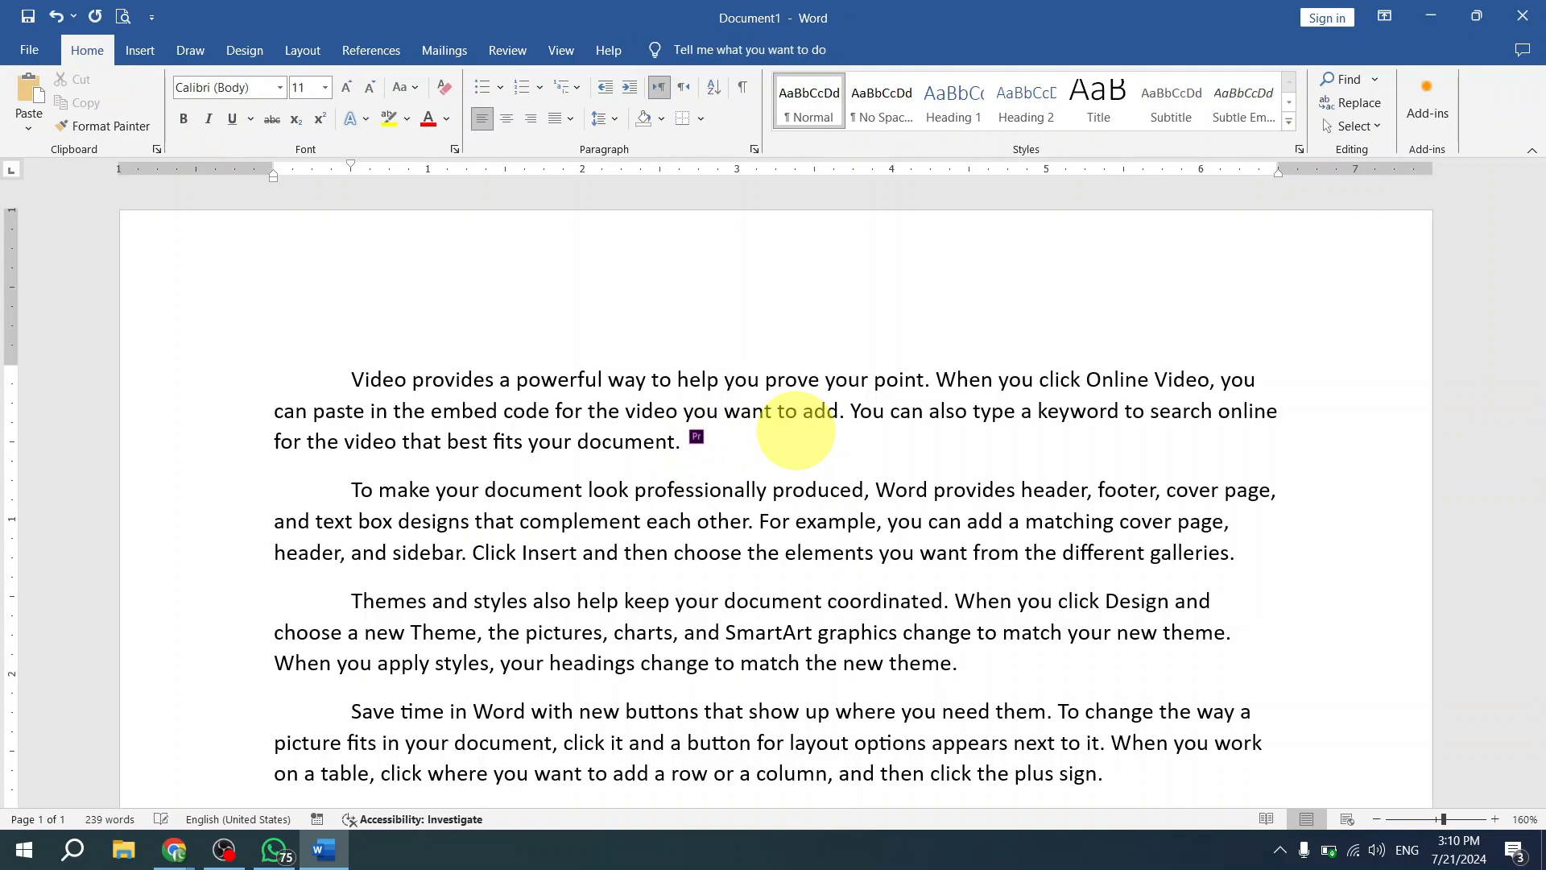
- Increase the first paragraph's font size to 15 and deselect the text
key("ctrl+Up")
key("ctrl+shift+Down")
key("ctrl+bracketright")
key("ctrl+bracketright")
key("ctrl+bracketright")
key("ctrl+bracketright")
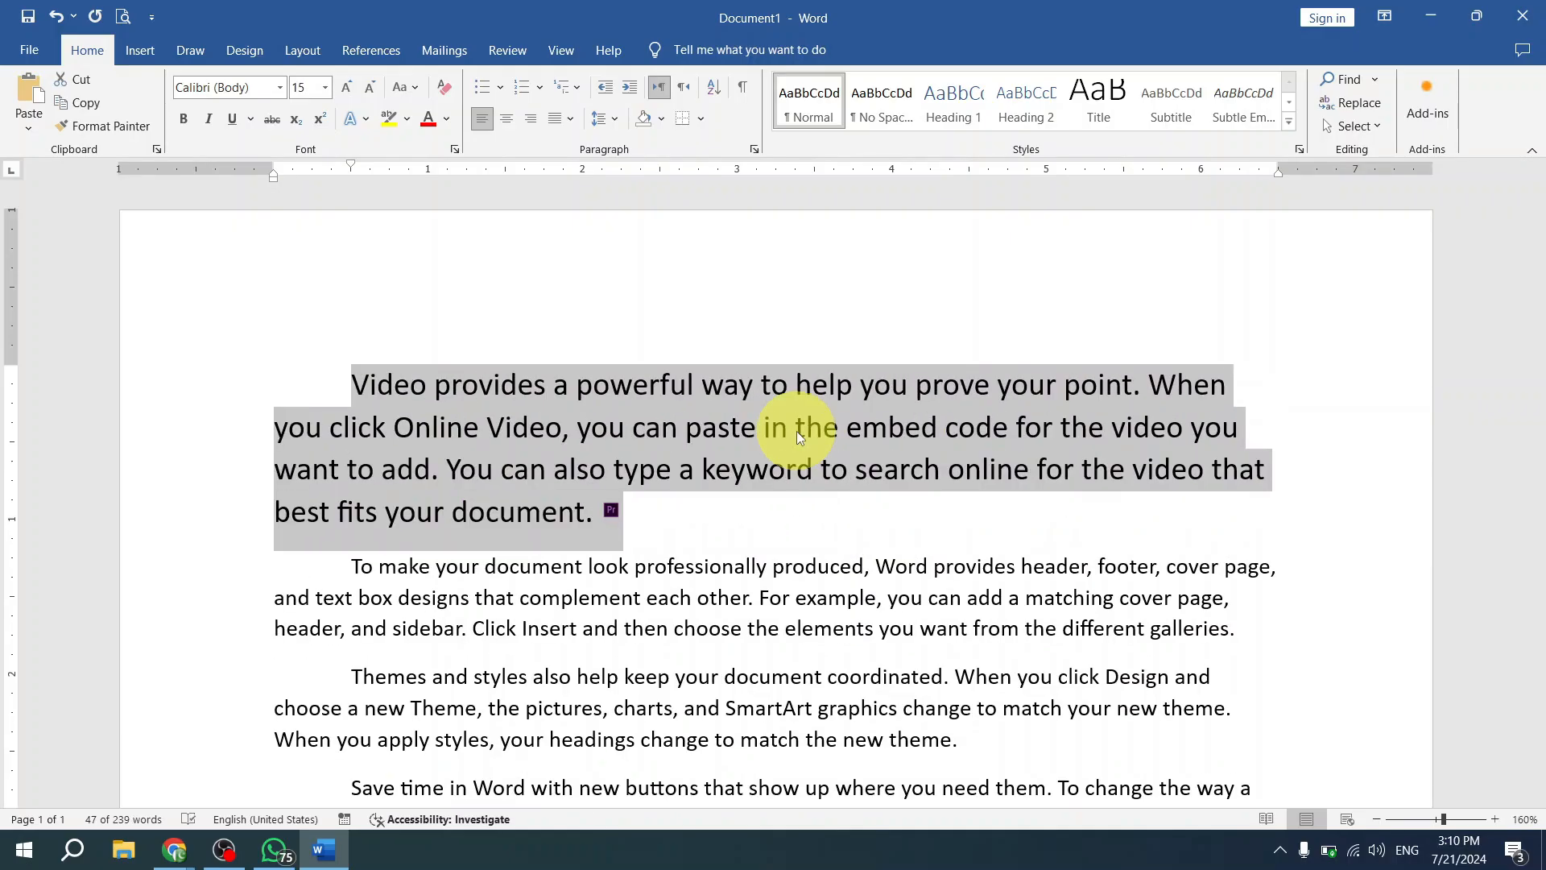
left_click(745, 538)
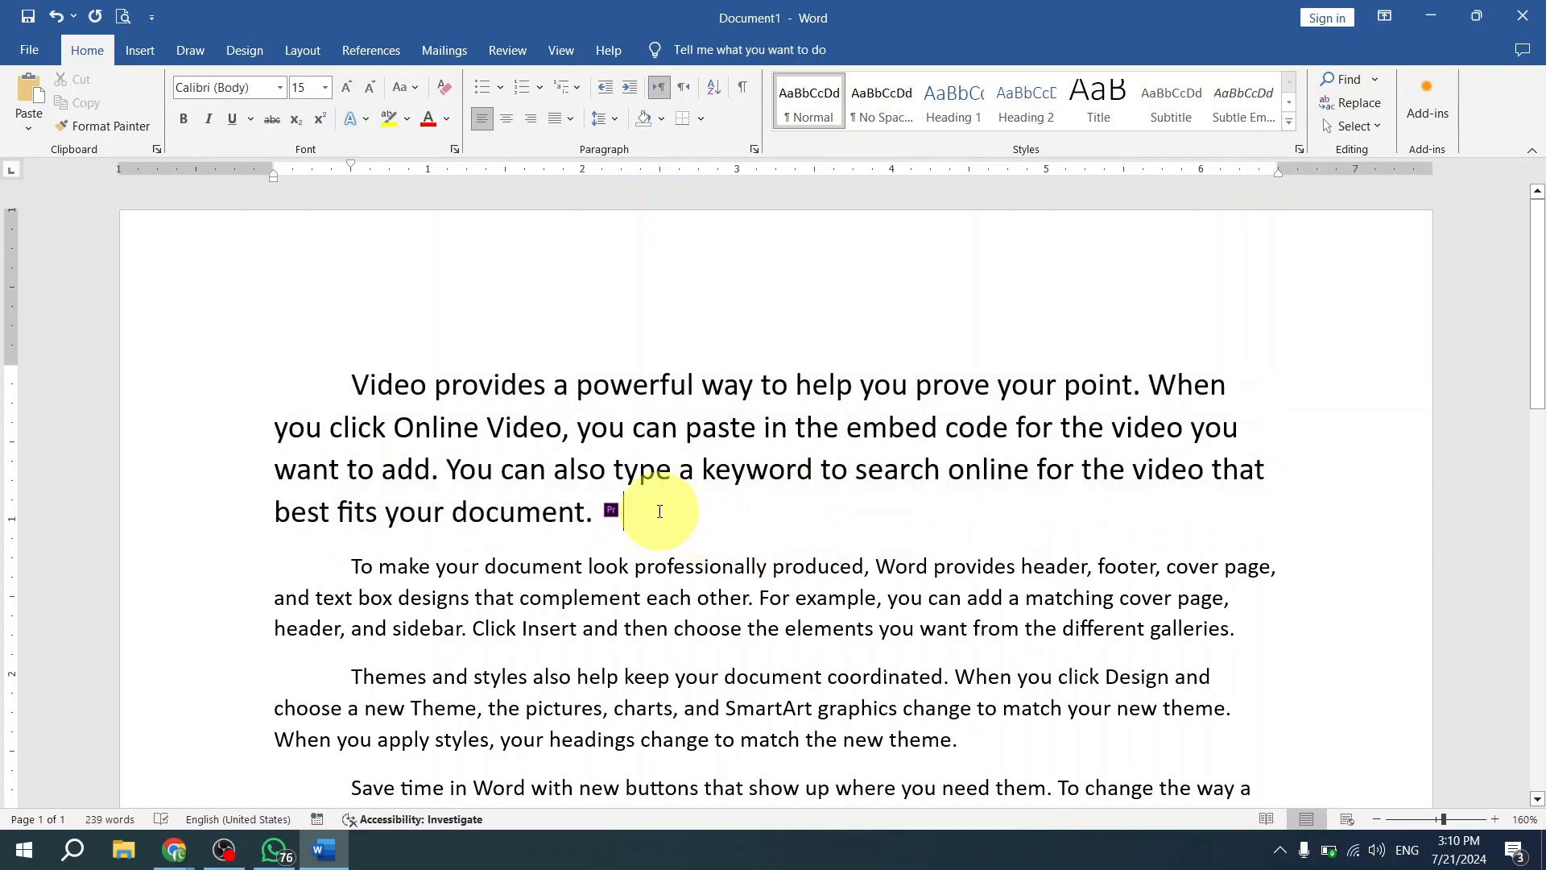
- Move the inline picture from the end of the first paragraph to just after "Online Video,"
left_click_drag(608, 516, 582, 435)
left_click(673, 475)
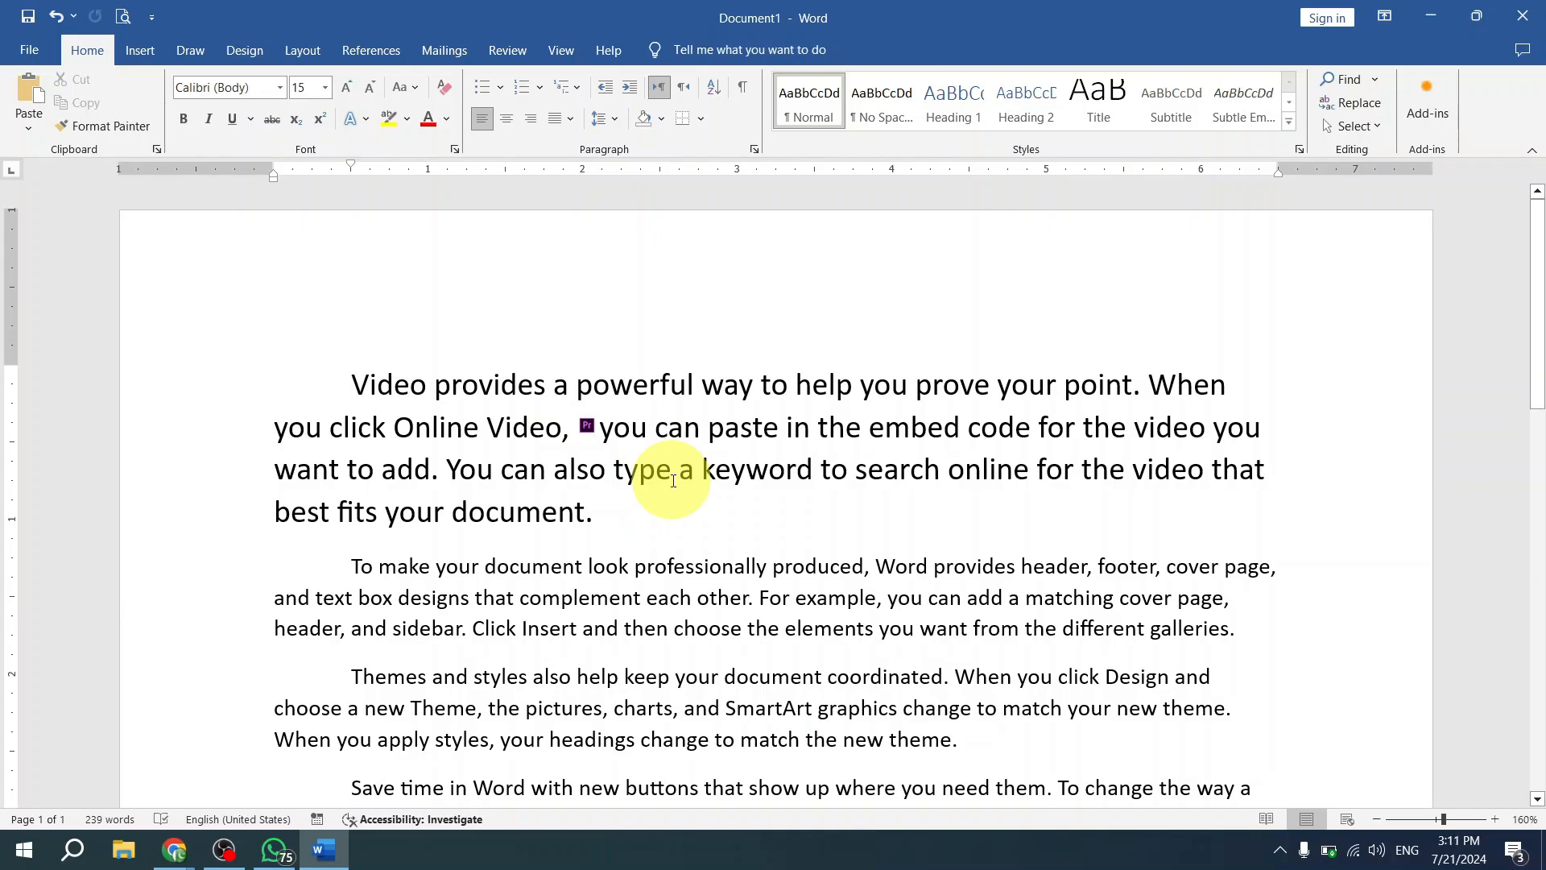
left_click(583, 425)
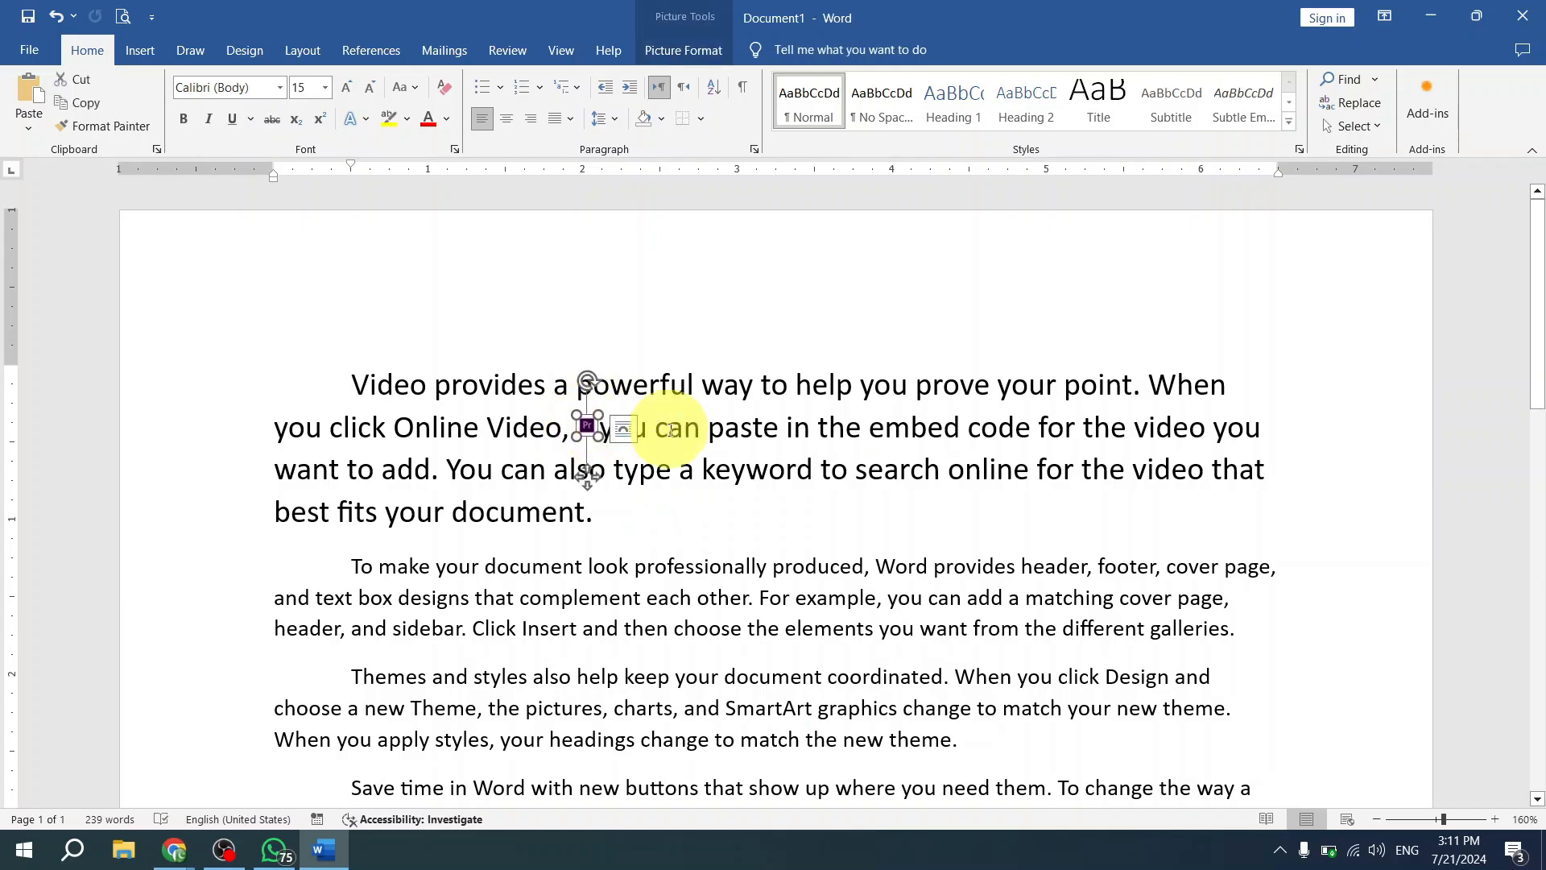
left_click(695, 429)
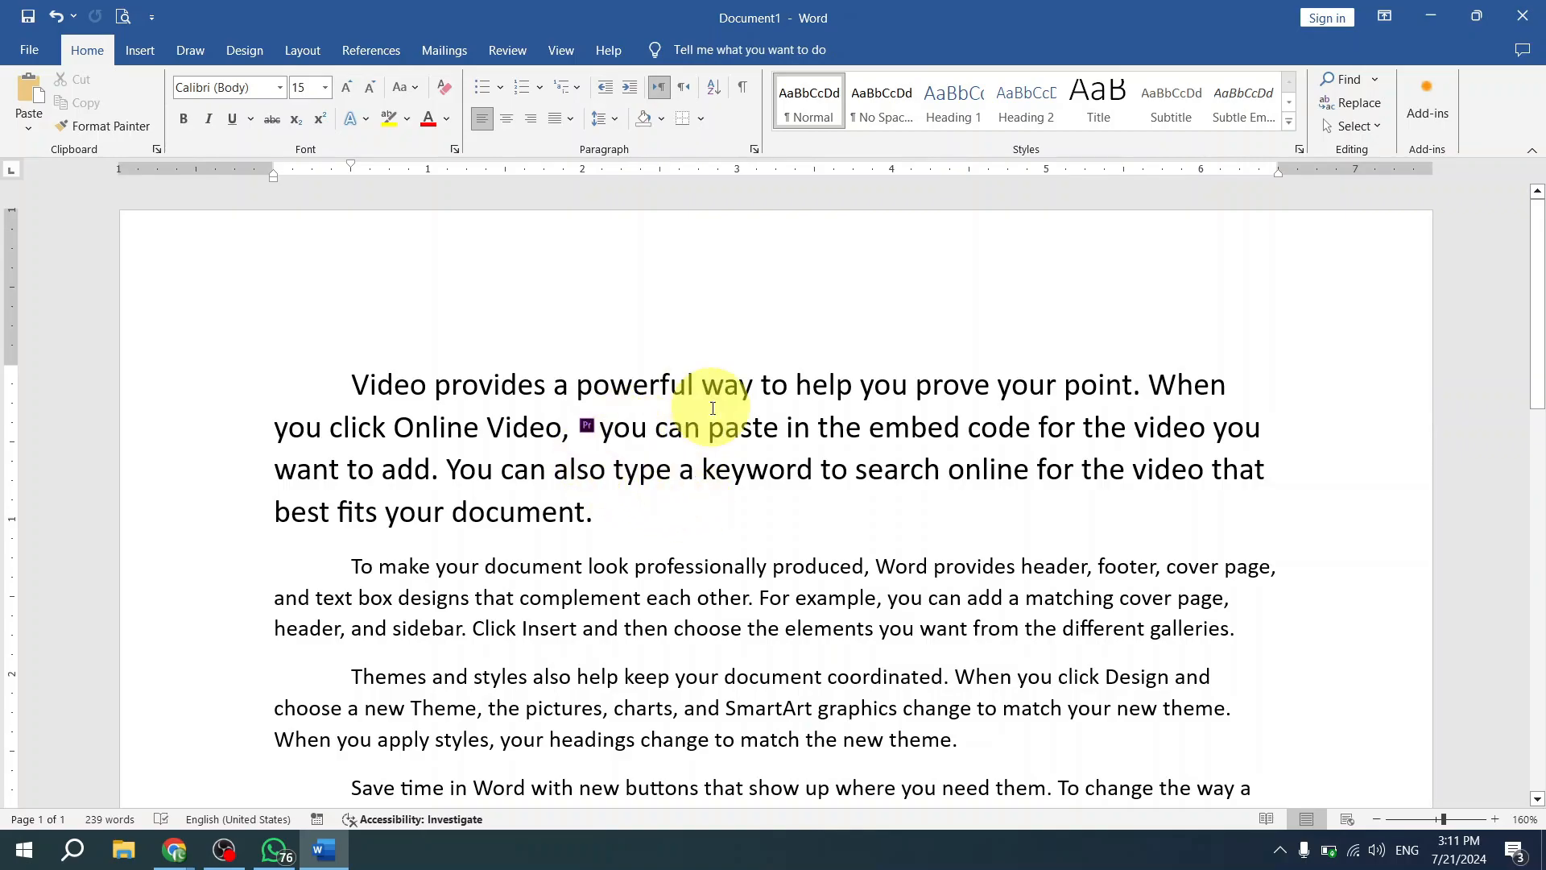
- Insert spaces in front of the inline picture to push it along the line after "Online Video,"
left_click(601, 425)
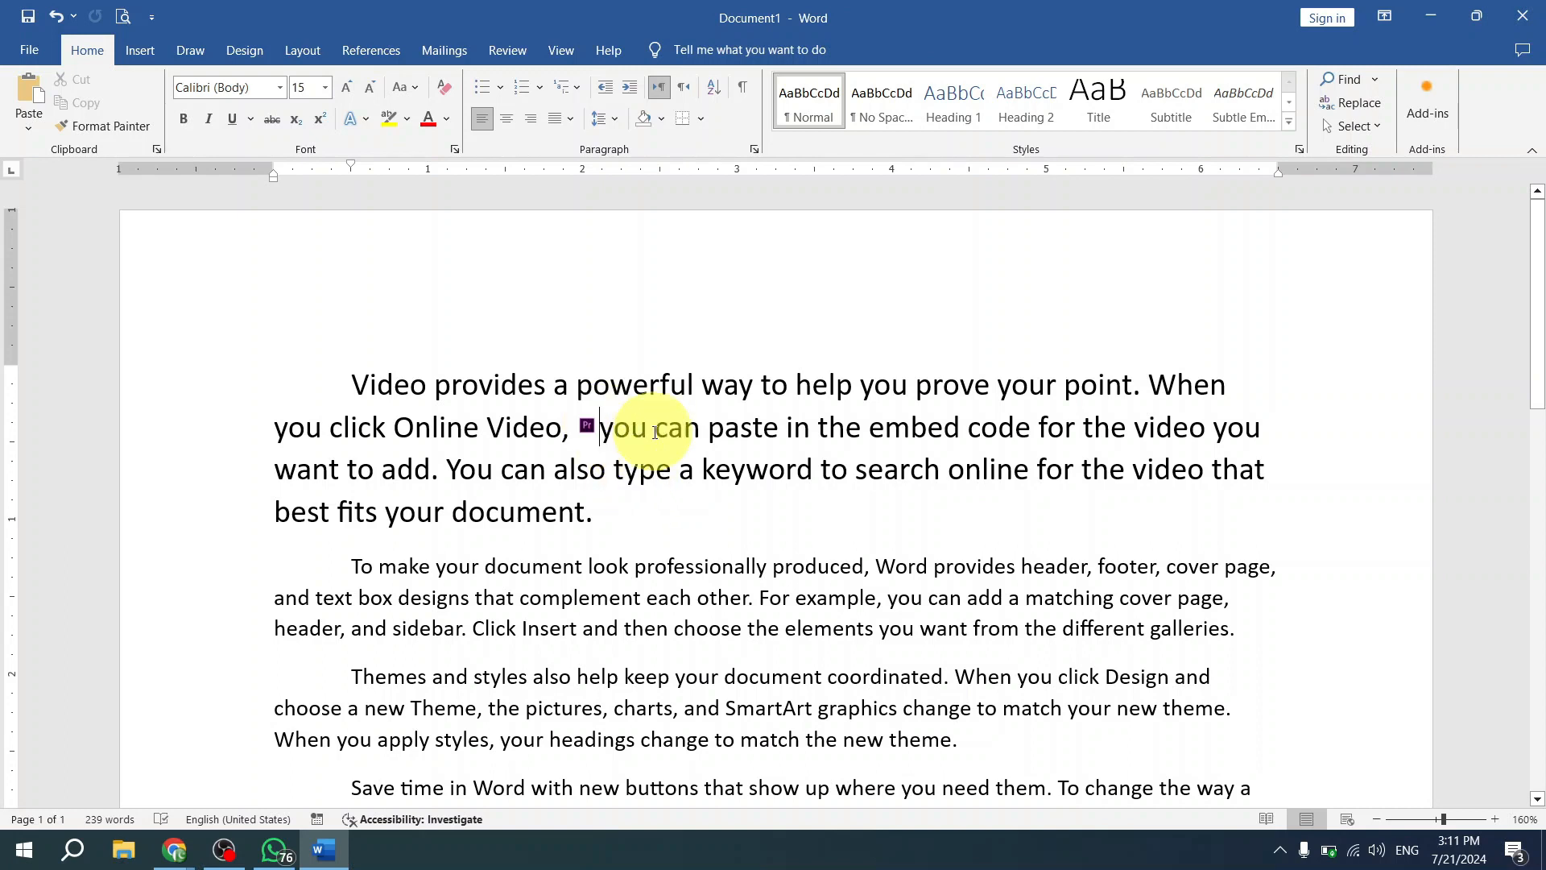
left_click(586, 427)
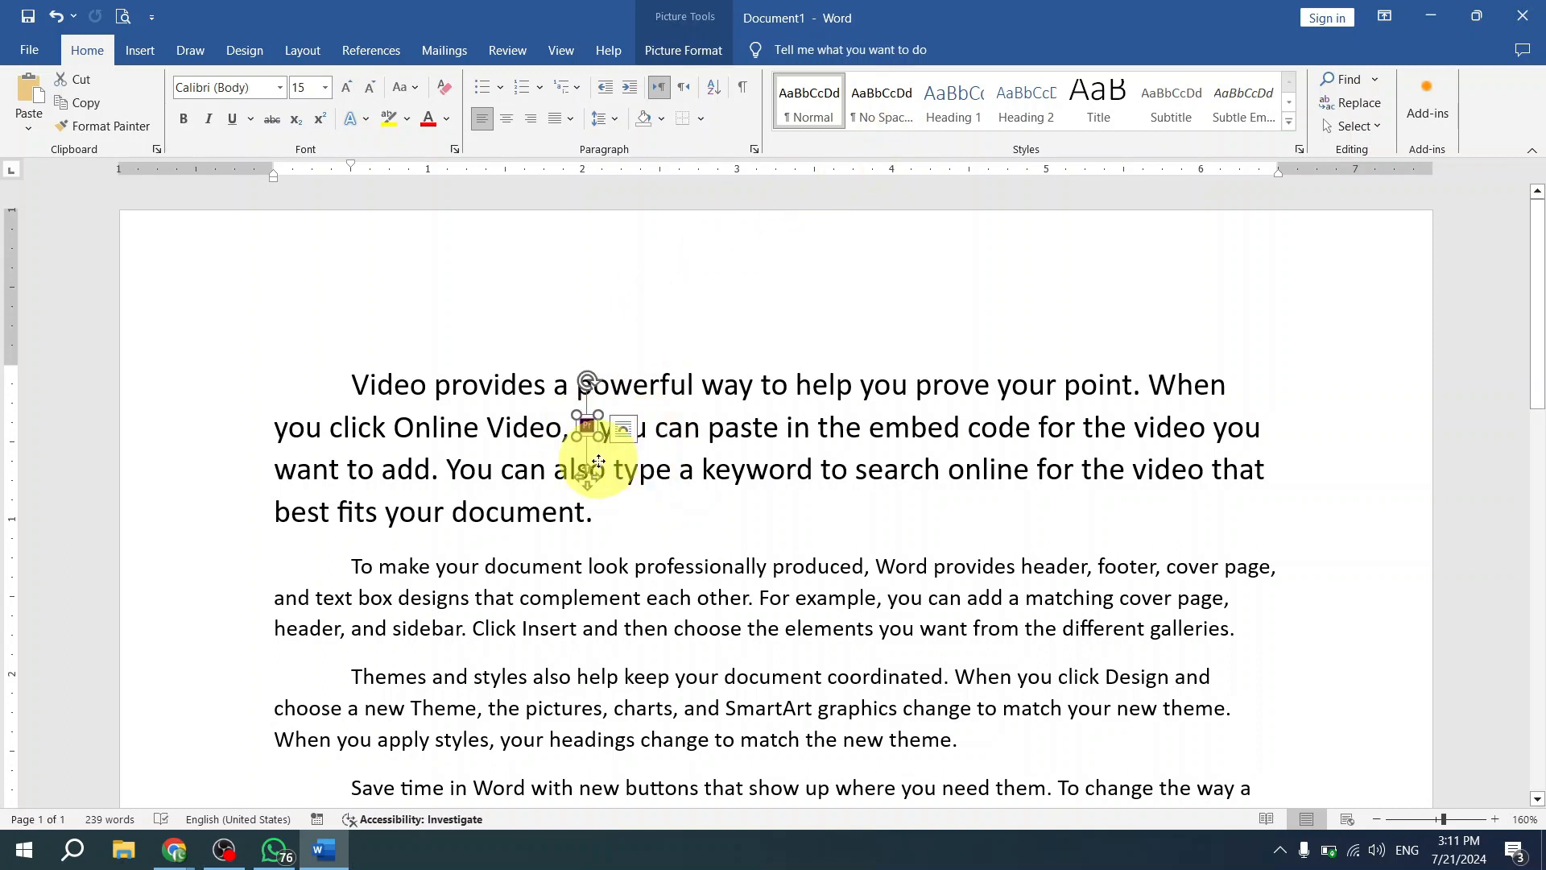
left_click(673, 431)
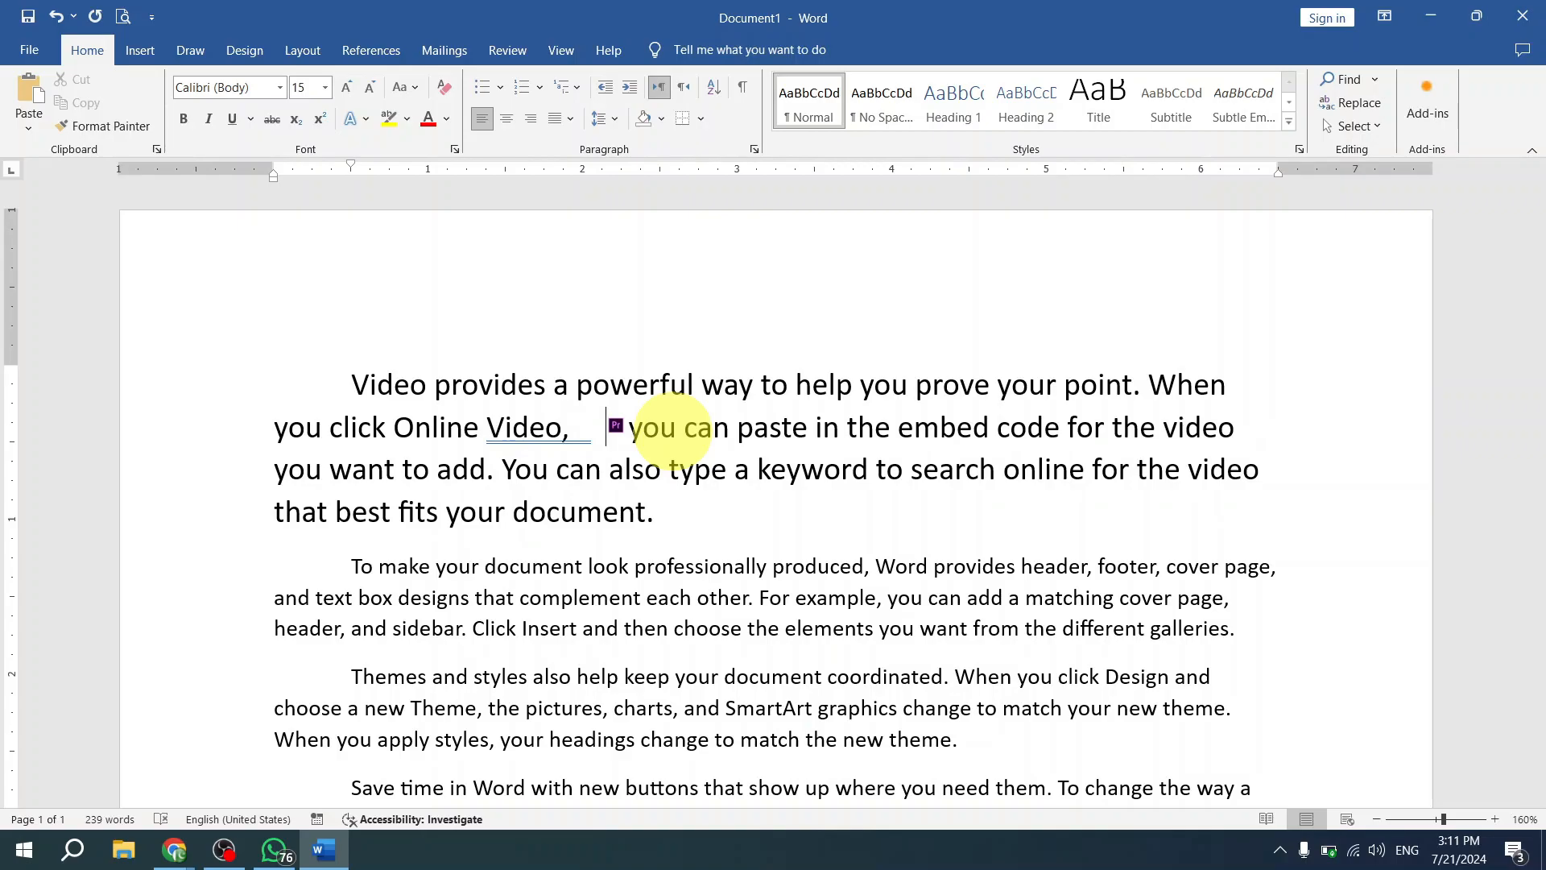
- Set the small picture's text wrapping to In Front of Text
left_click(618, 424)
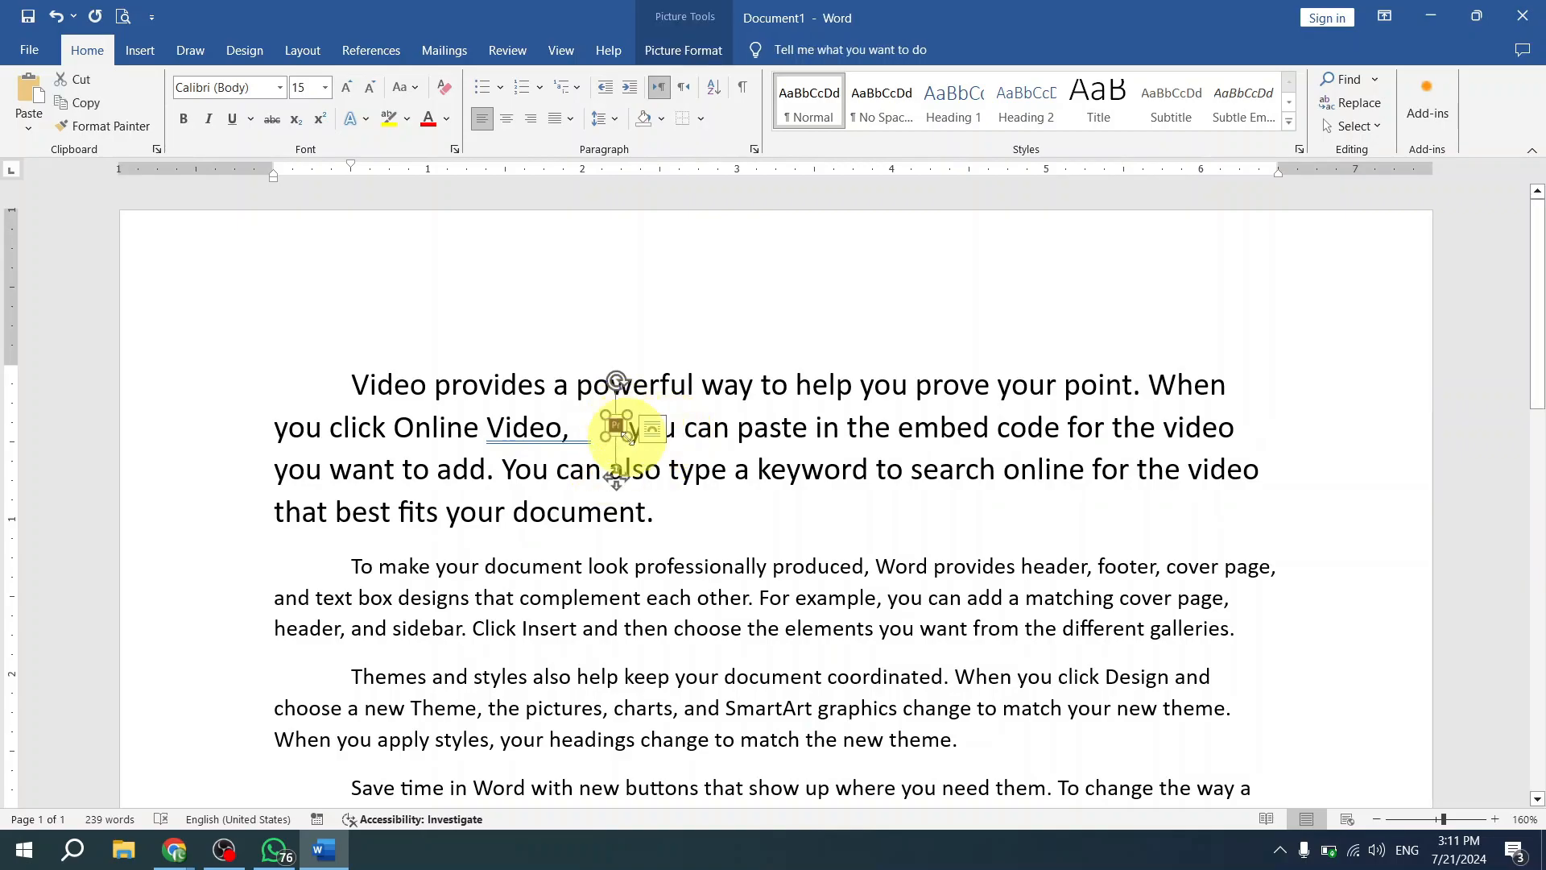
left_click(691, 48)
left_click(1093, 134)
left_click(1064, 135)
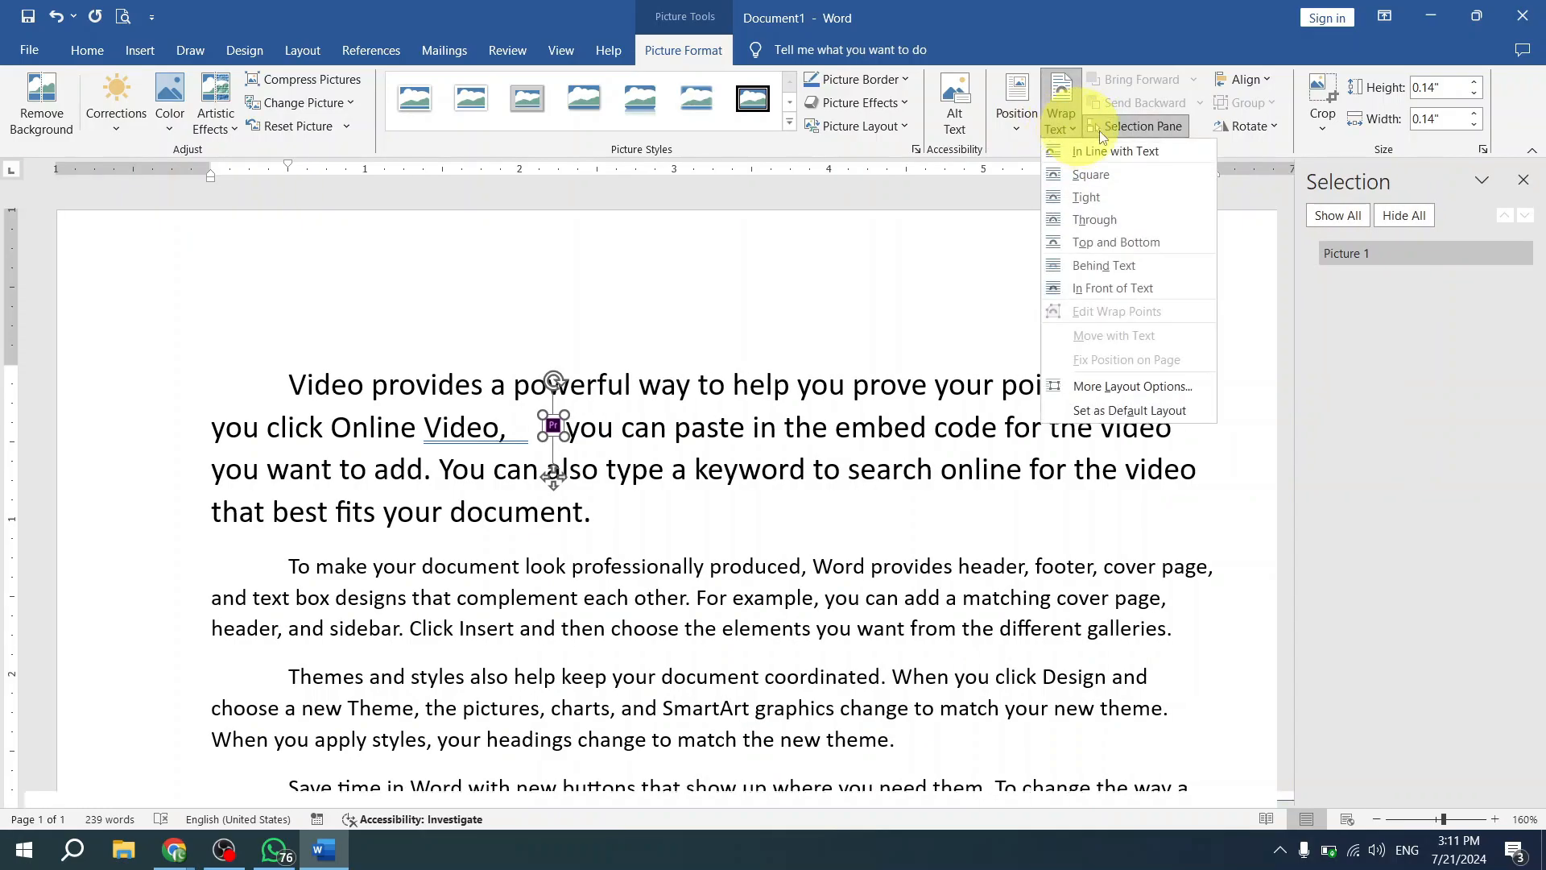
left_click(1097, 131)
left_click(1060, 135)
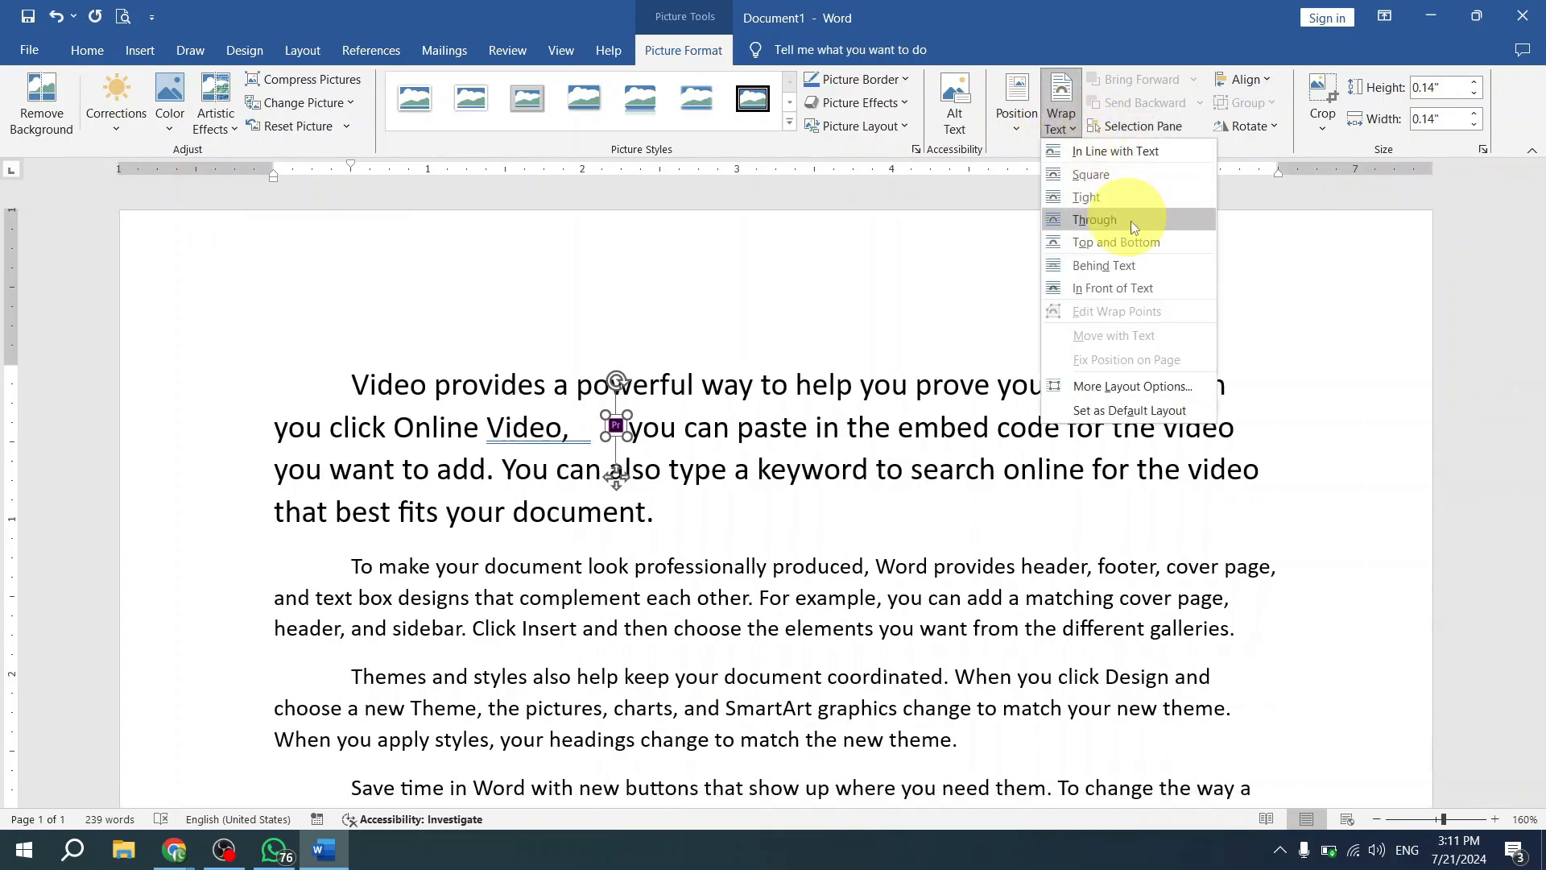
left_click(1161, 283)
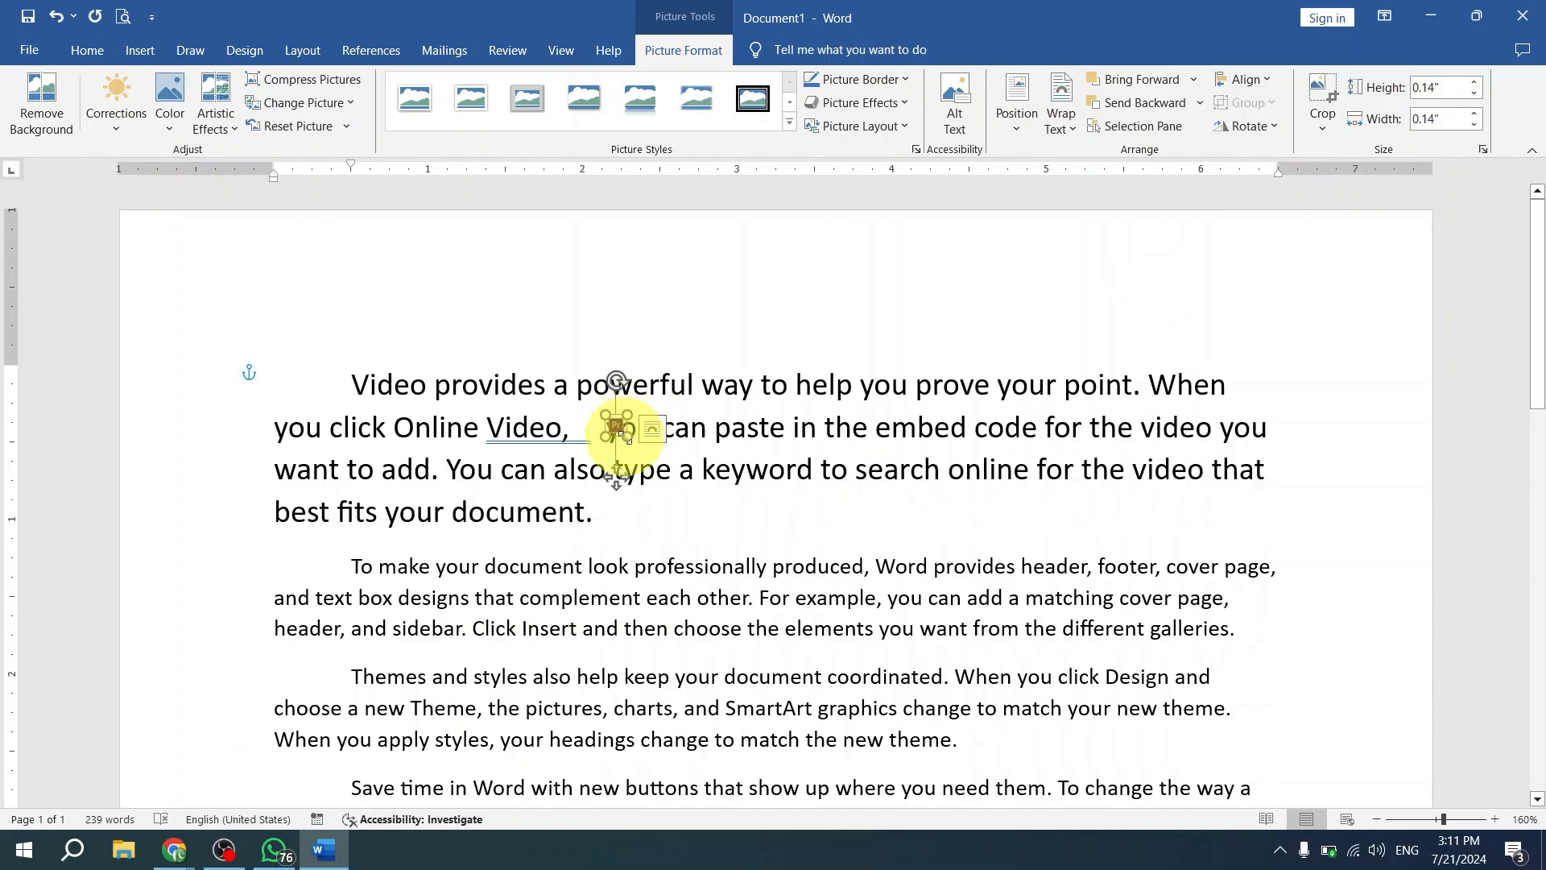
- Enlarge the picture to about 1.94 by 1.94 inches and move it over the right half of the first paragraph
left_click_drag(627, 438, 907, 716)
left_click_drag(820, 461, 945, 426)
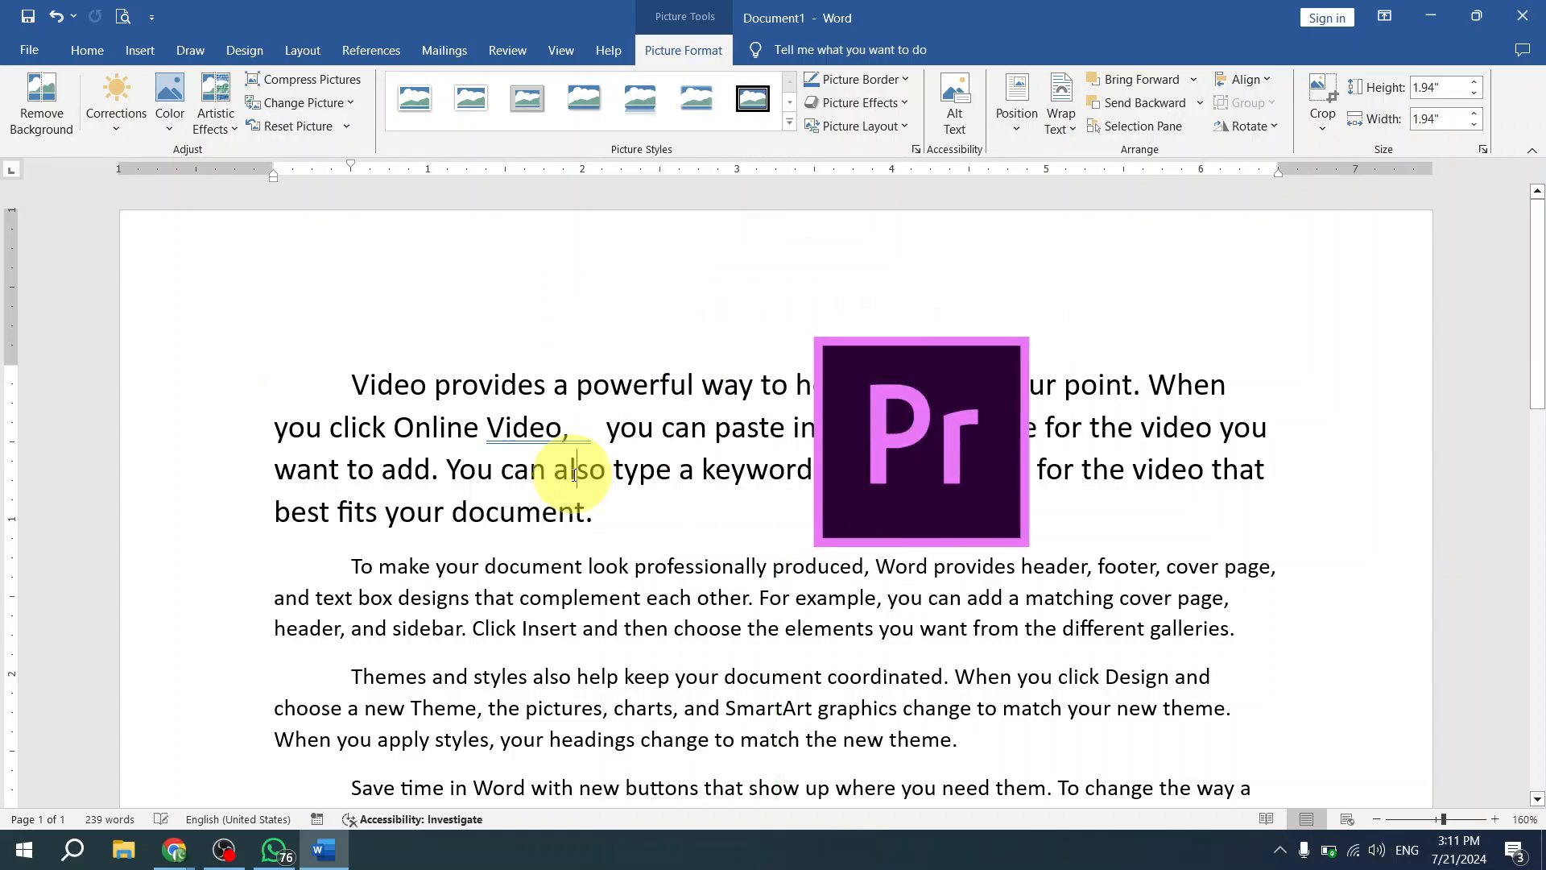
- Reduce the first paragraph's font size to 11, and increase it to 20
triple_click(571, 476)
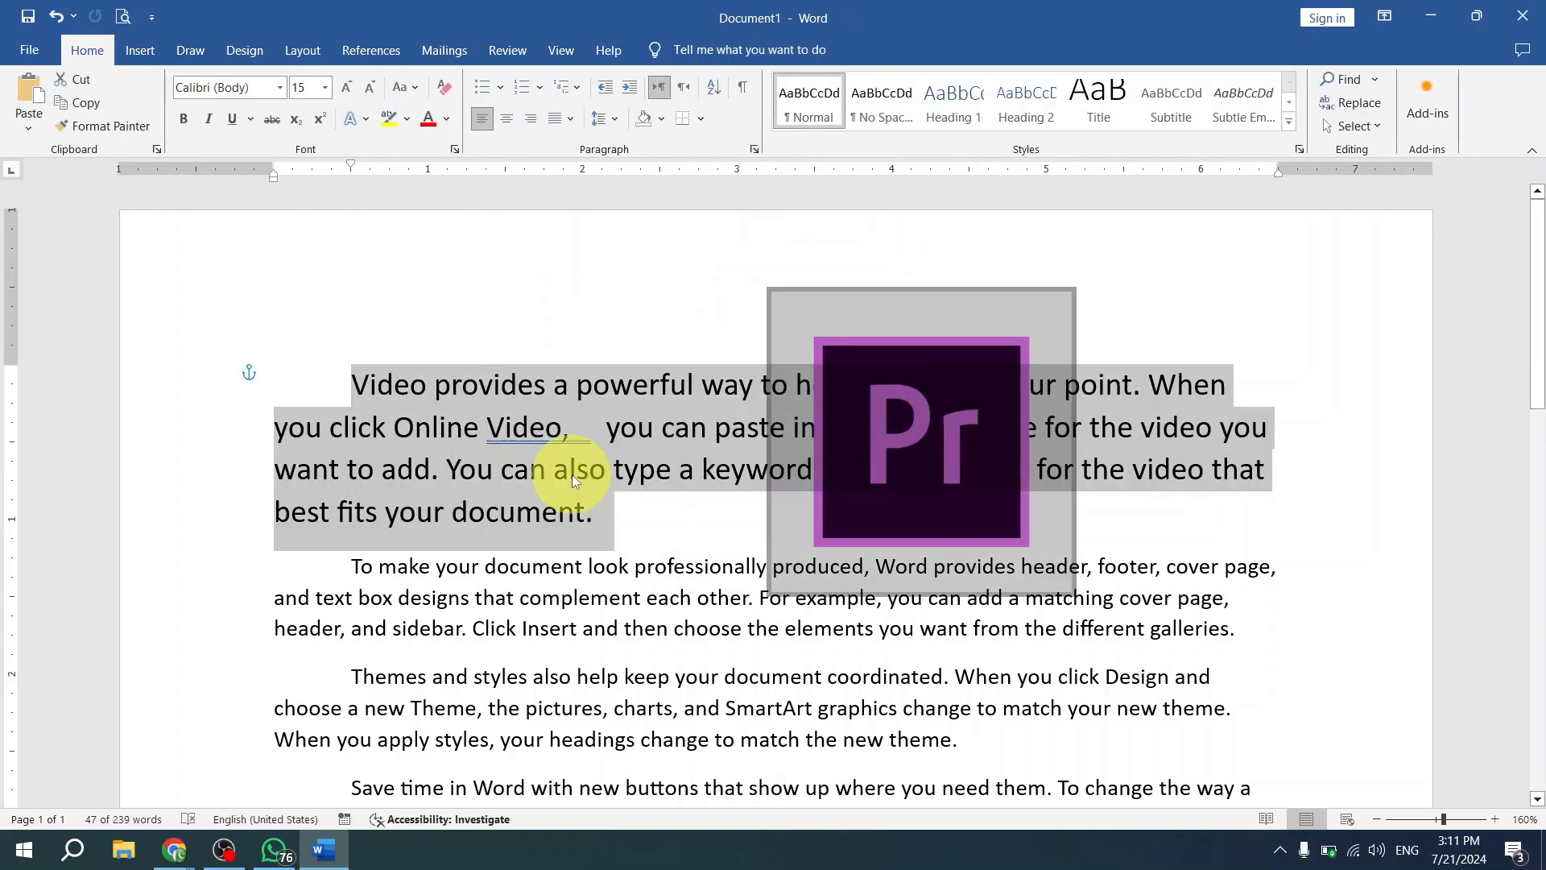
key("ctrl+bracketleft")
key("ctrl+bracketleft")
key("ctrl+bracketleft")
key("ctrl+bracketleft")
key("ctrl+bracketleft")
key("ctrl+bracketright")
key("ctrl+bracketright")
key("ctrl+bracketright")
key("ctrl+bracketright")
key("ctrl+bracketright")
key("ctrl+bracketright")
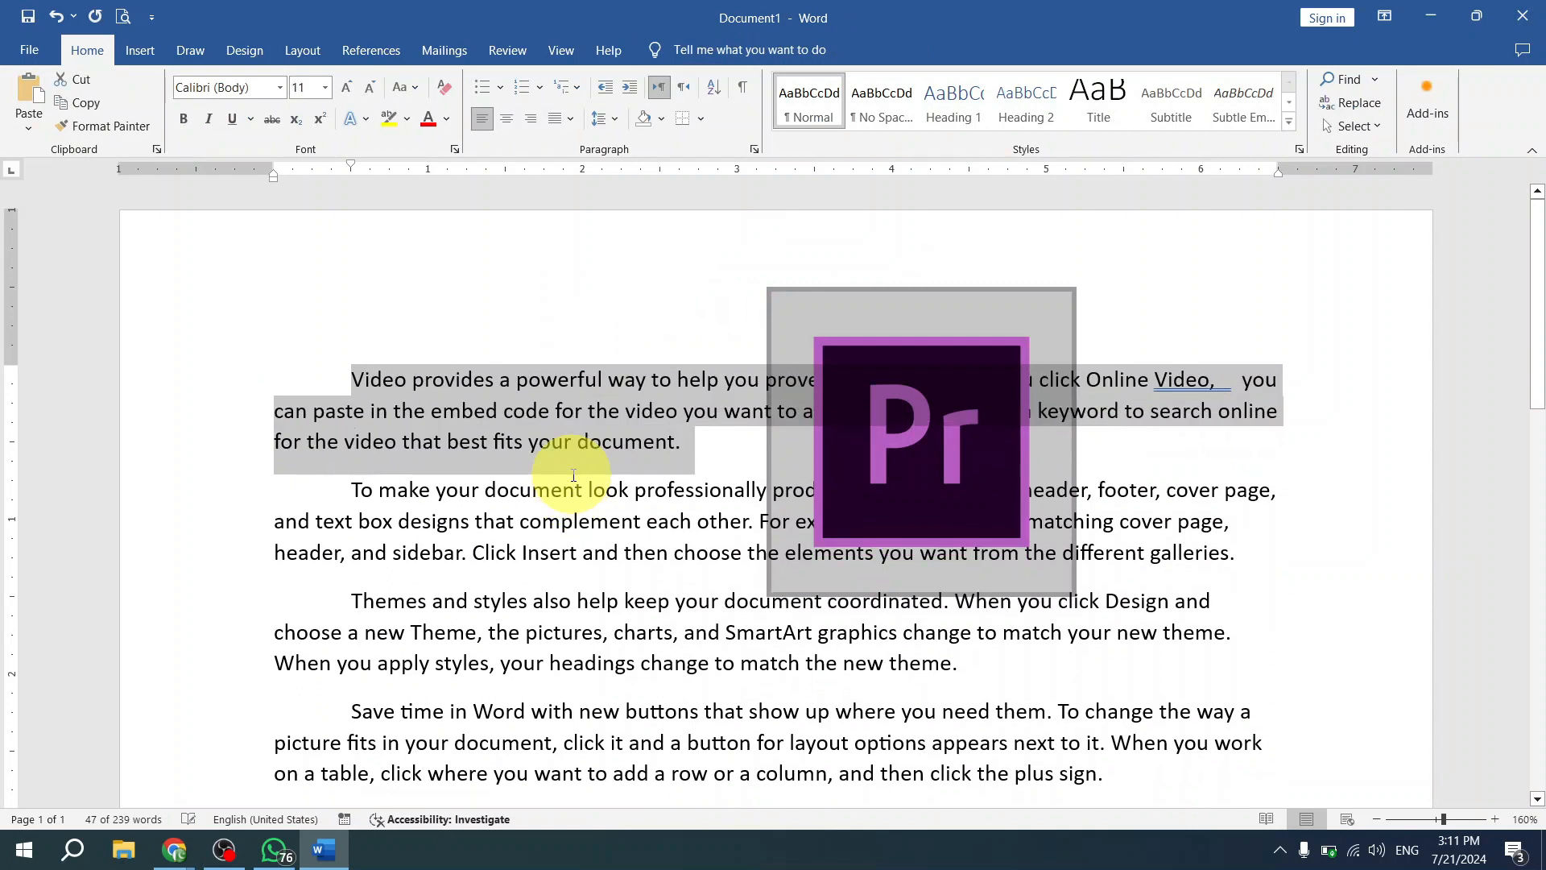
key("ctrl+bracketright")
key("ctrl+bracketright")
key("ctrl+bracketright")
key("ctrl+bracketright")
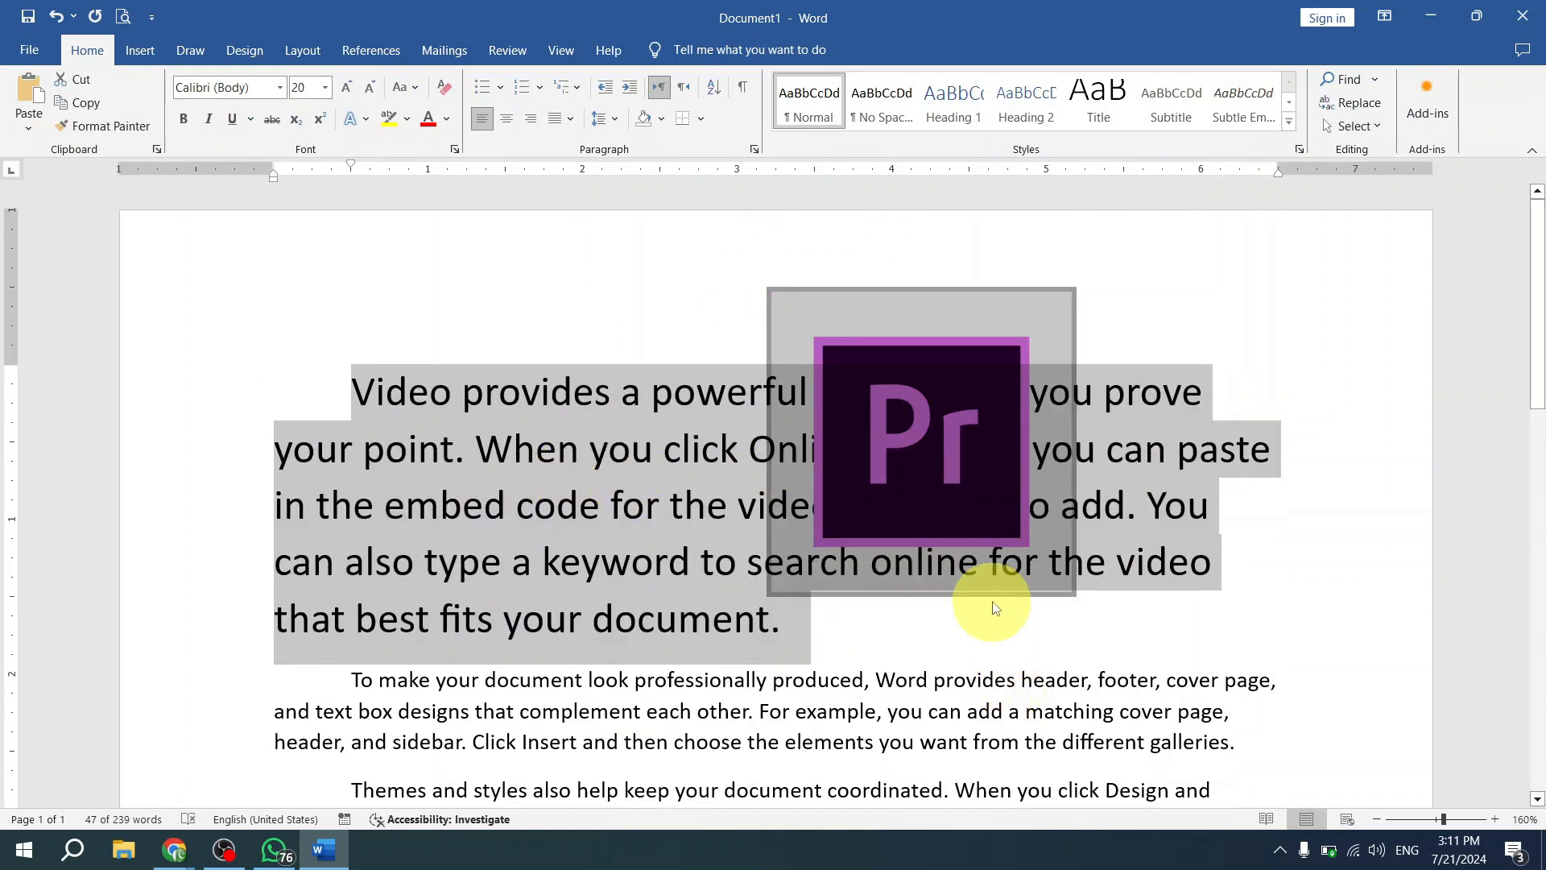
- Move the floating picture around over the enlarged paragraph and leave it near the paragraph's right side
left_click(965, 483)
left_click_drag(914, 474, 1009, 412)
left_click_drag(852, 504, 1002, 496)
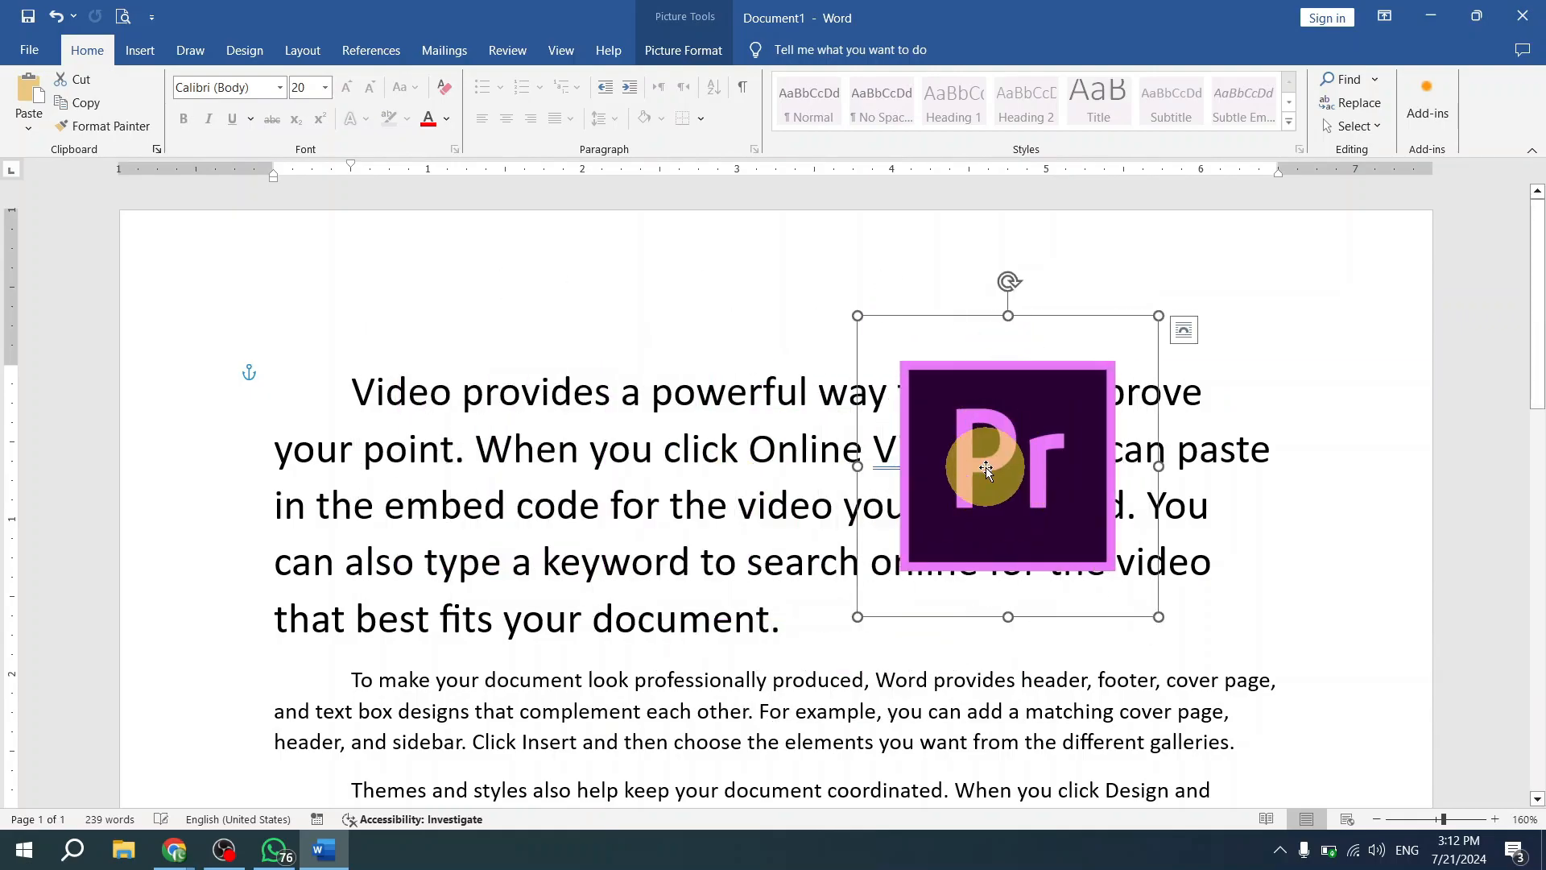
- Set the picture's wrapping to Square and move it to the right edge of the first paragraph
left_click(683, 50)
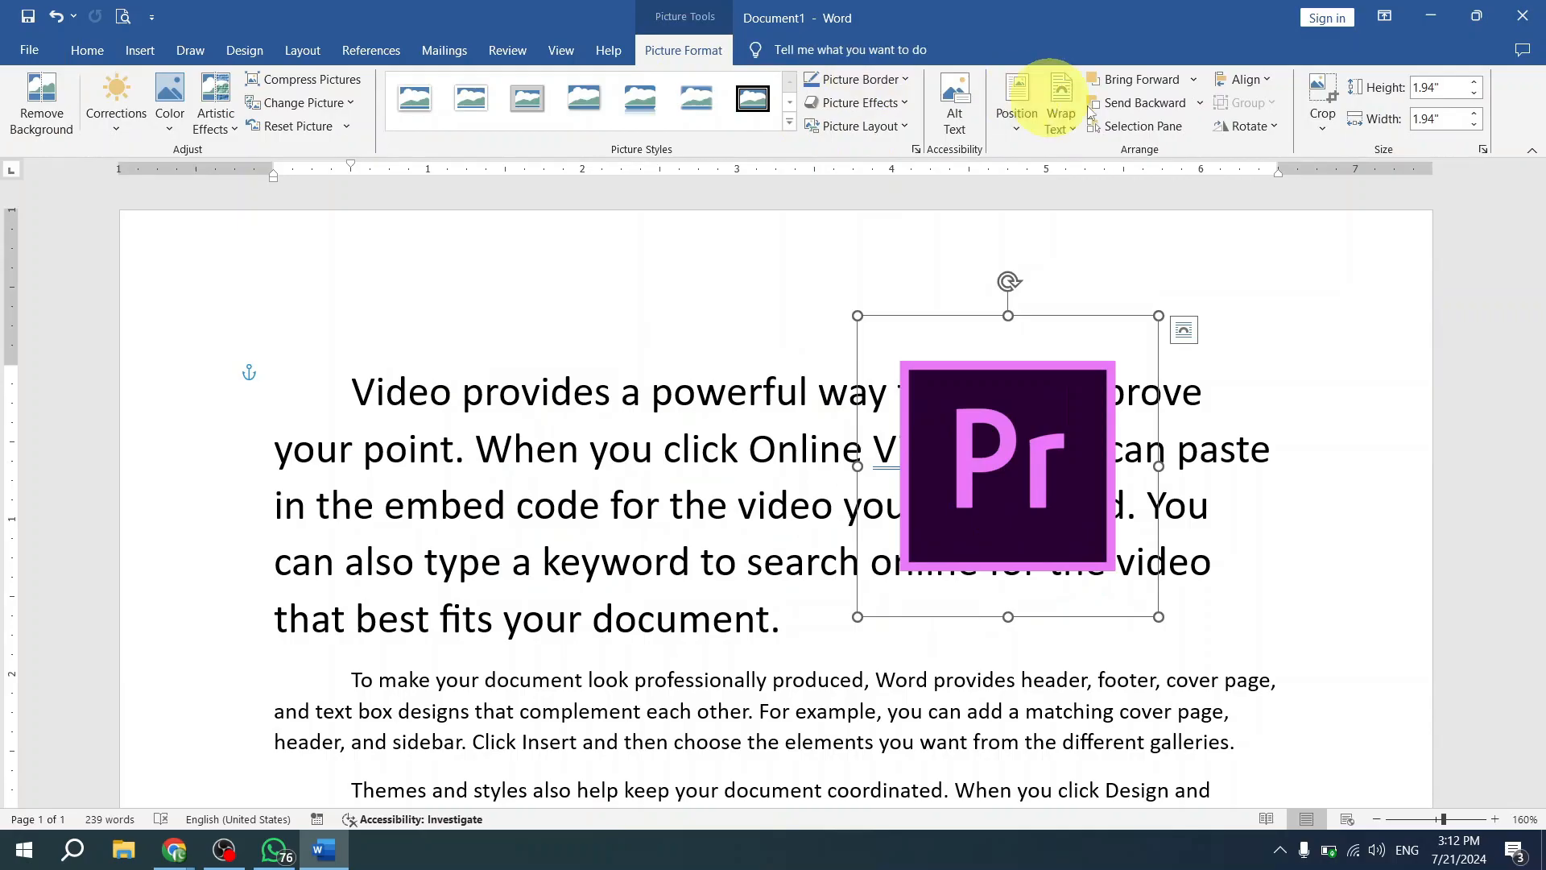
left_click(1062, 121)
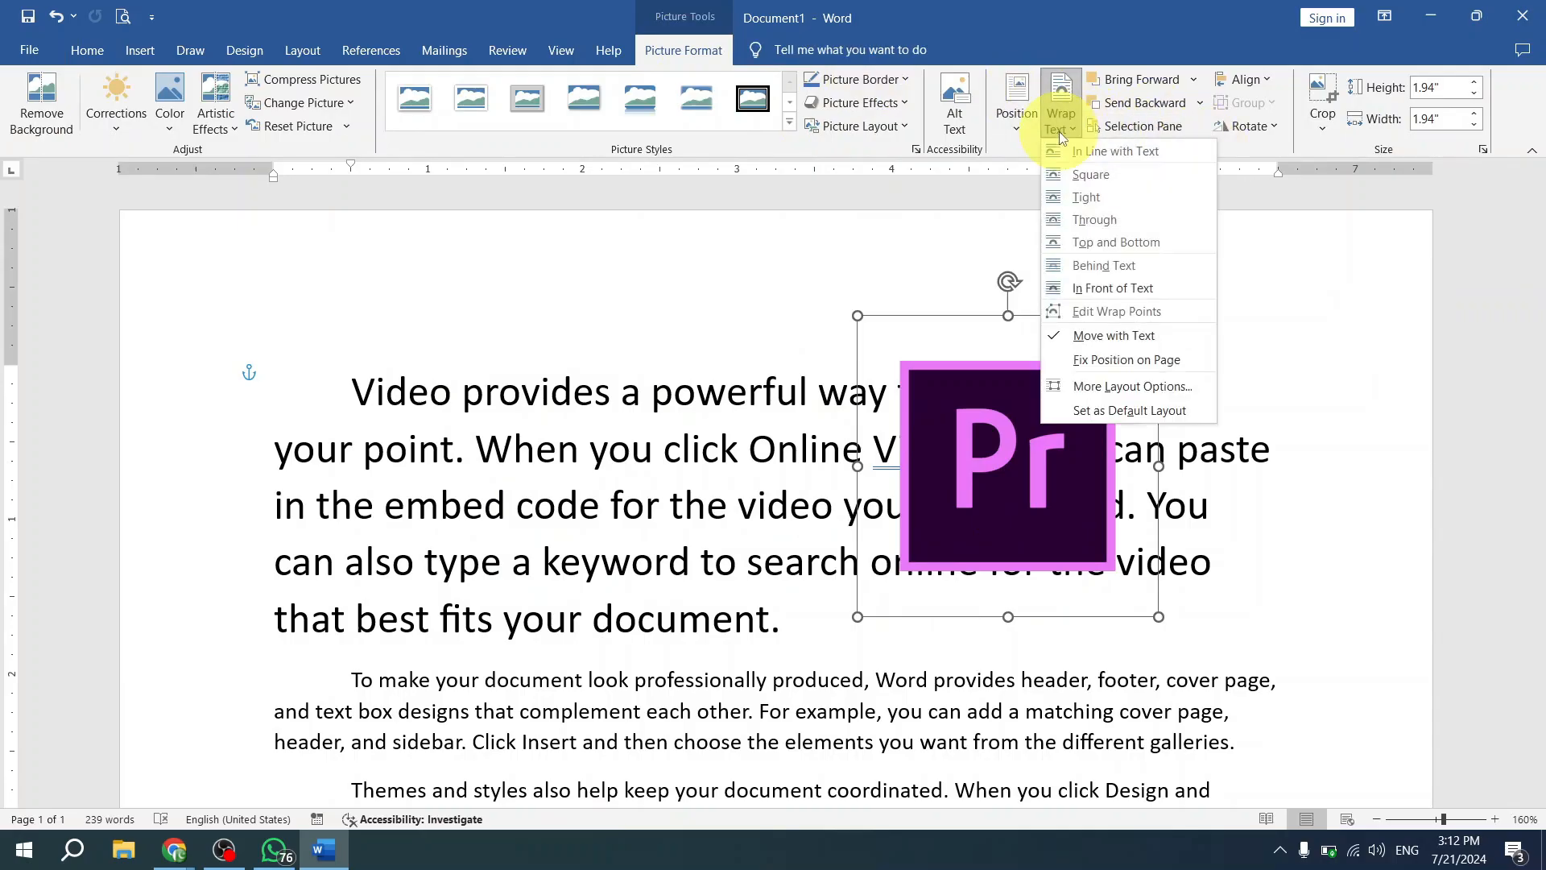
left_click(1092, 173)
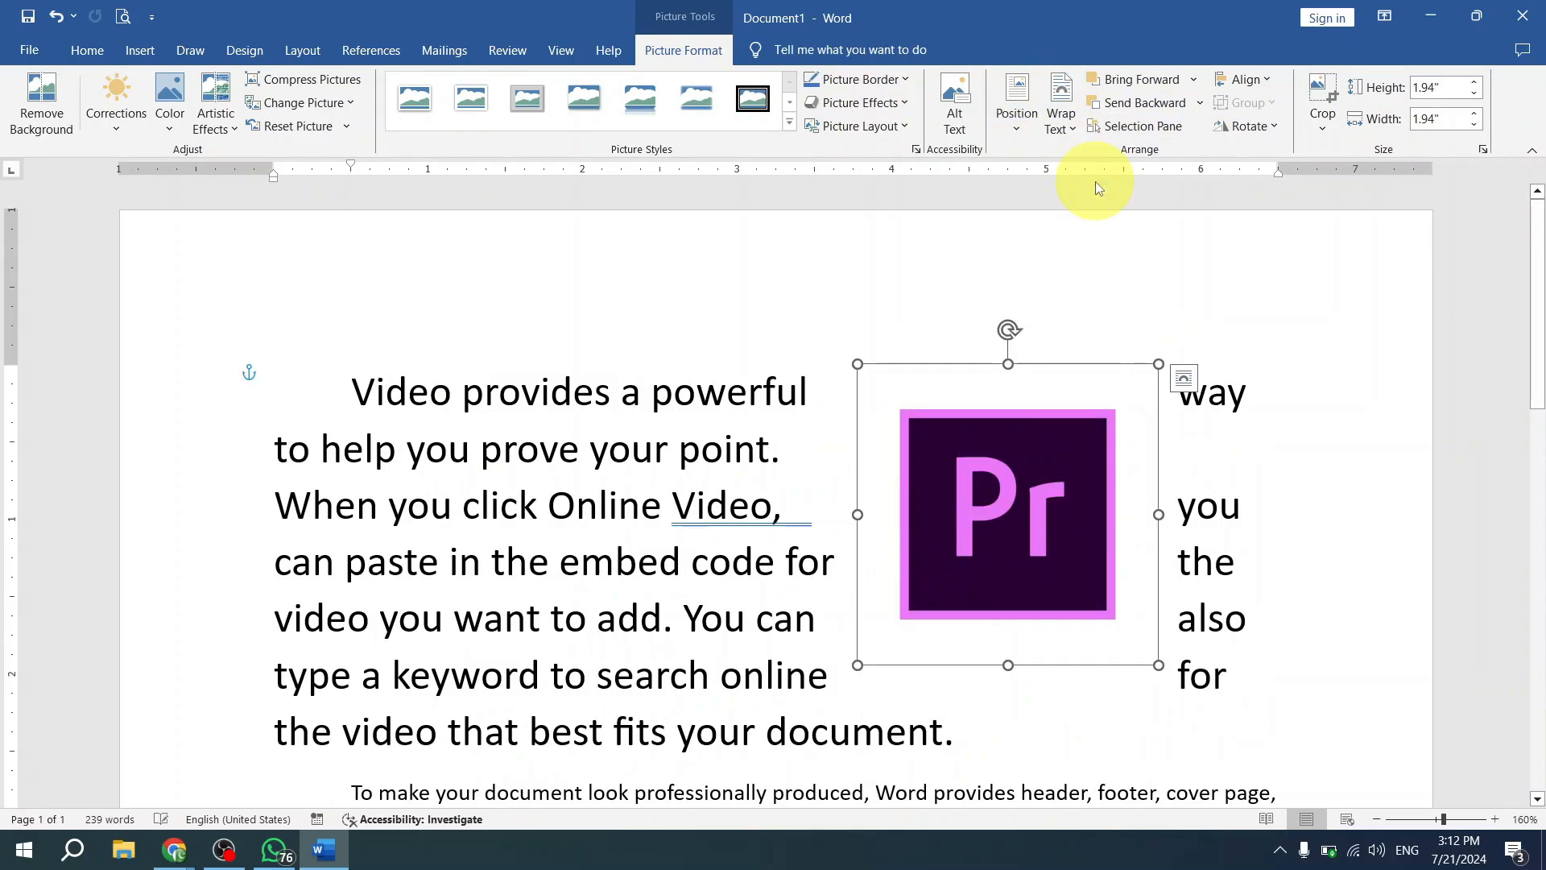
left_click_drag(988, 540, 824, 508)
scroll(820, 508, "down", 4, "ctrl")
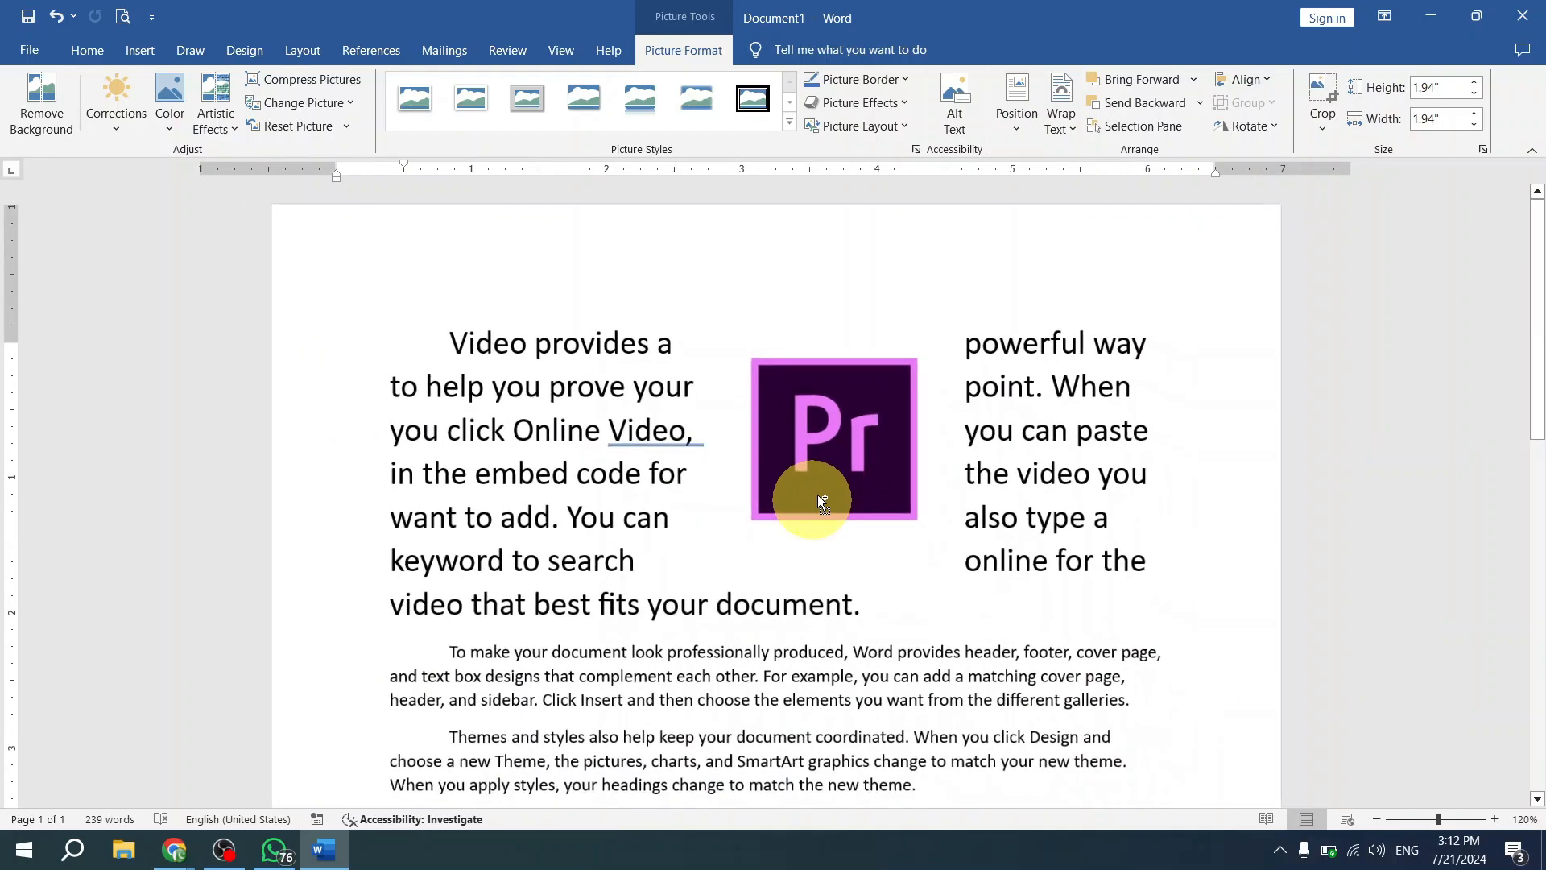
left_click_drag(936, 478, 1008, 480)
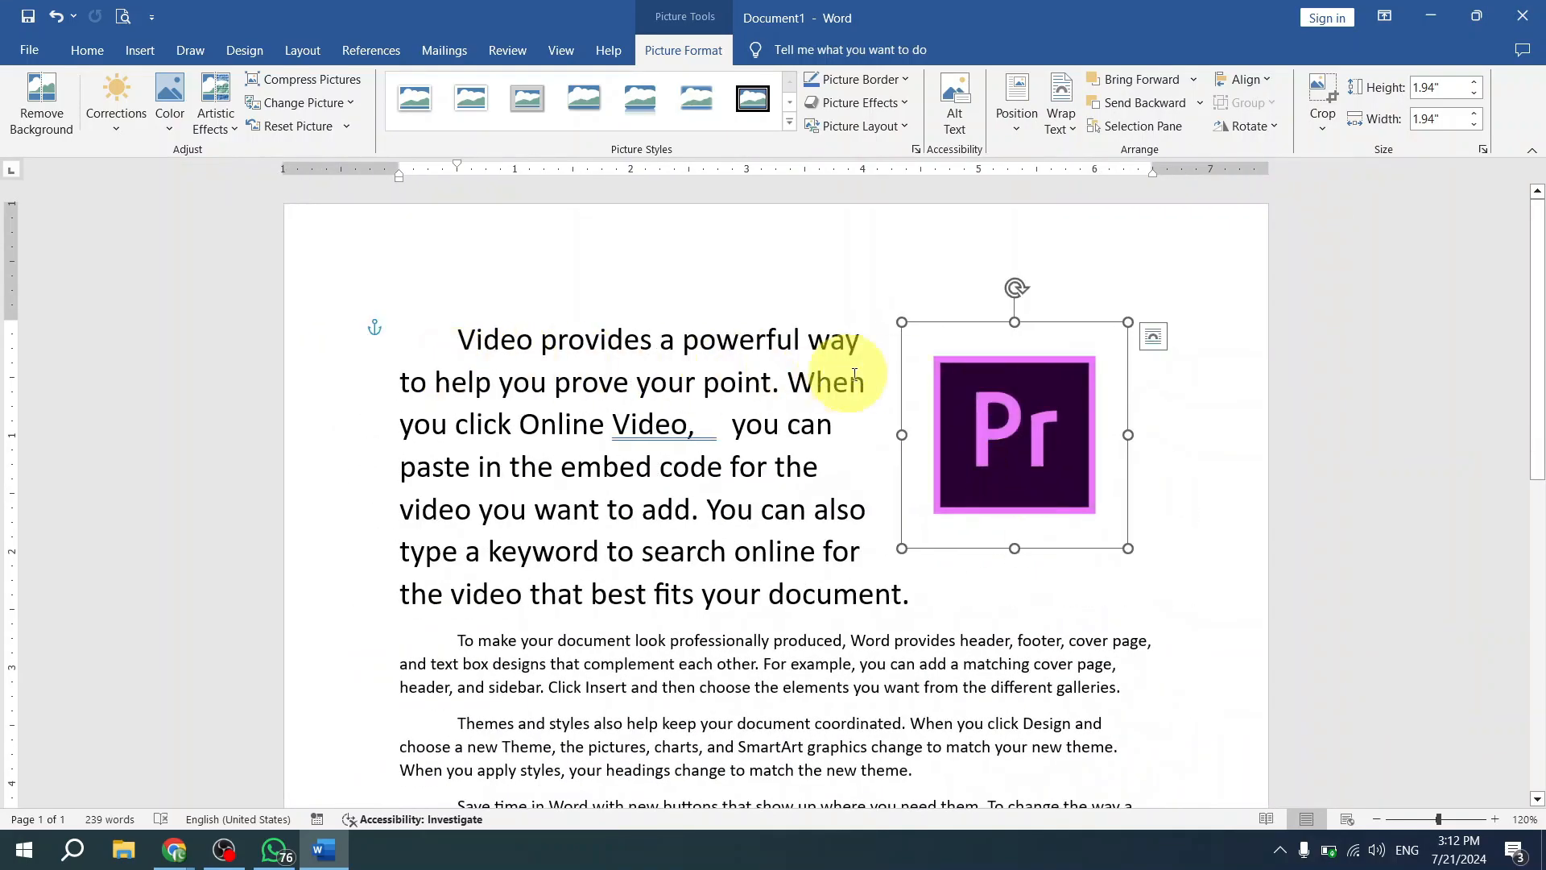
- Justify the first paragraph, and move the picture to the paragraph's left edge at about 2.04 by 2.04 inches
left_click(699, 429)
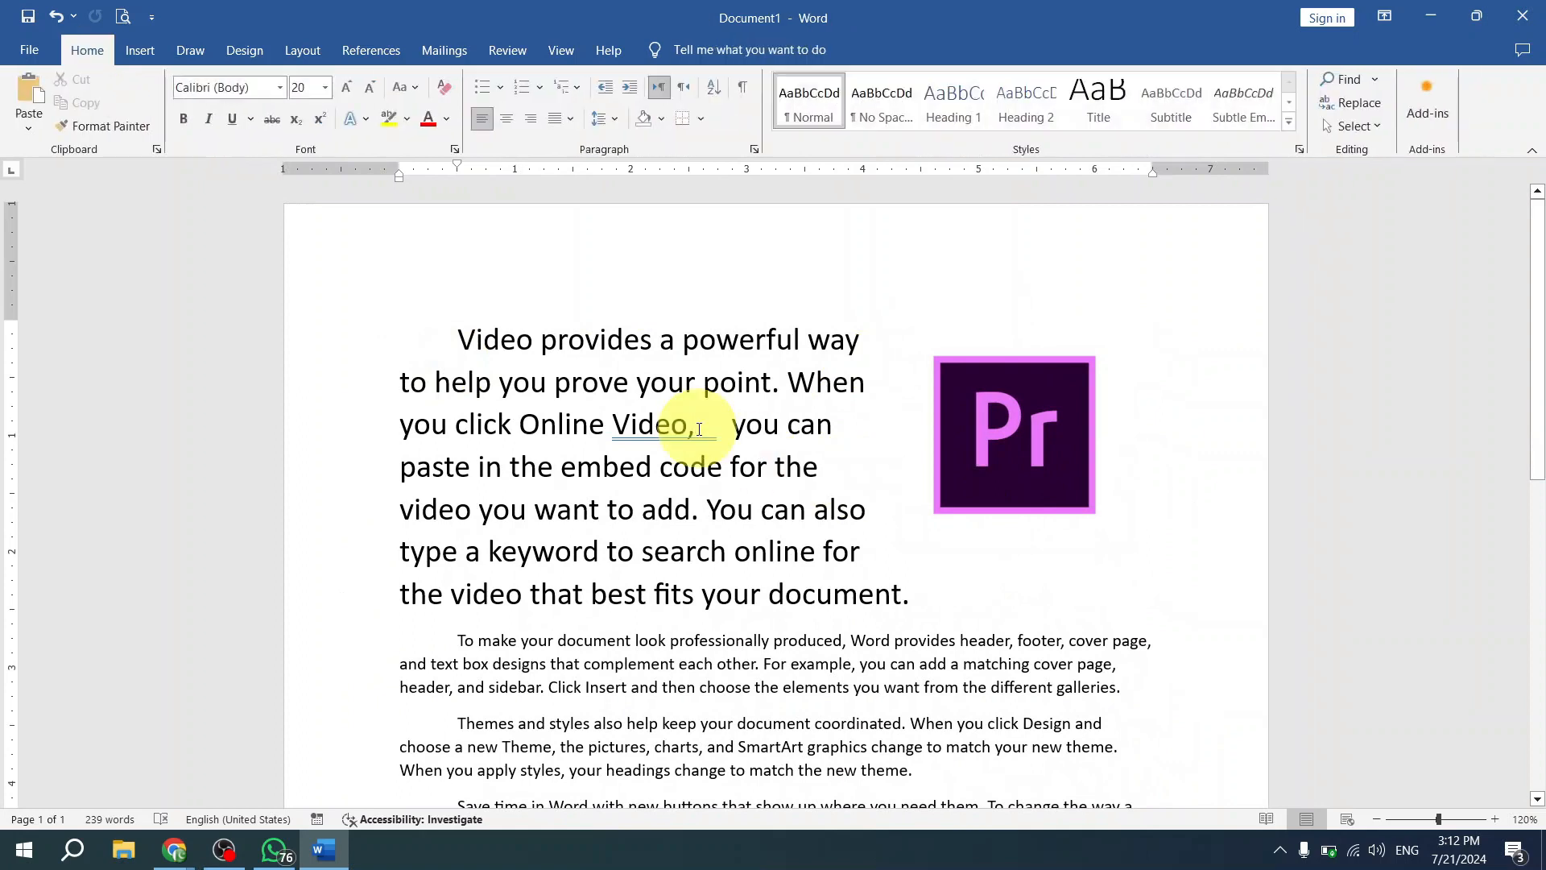
key("ctrl+j")
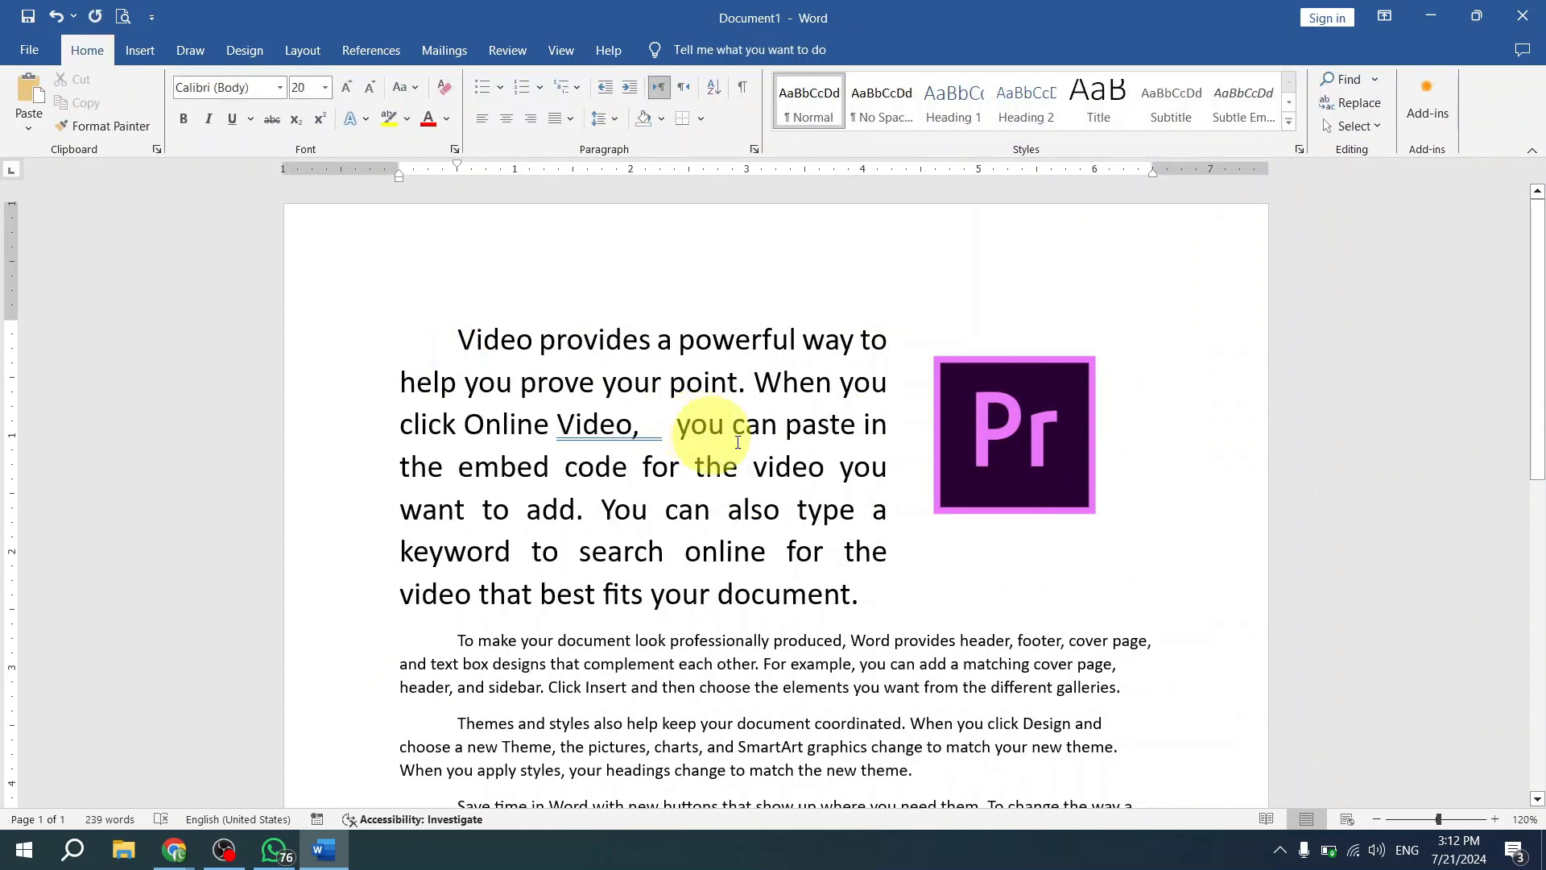
left_click(1007, 427)
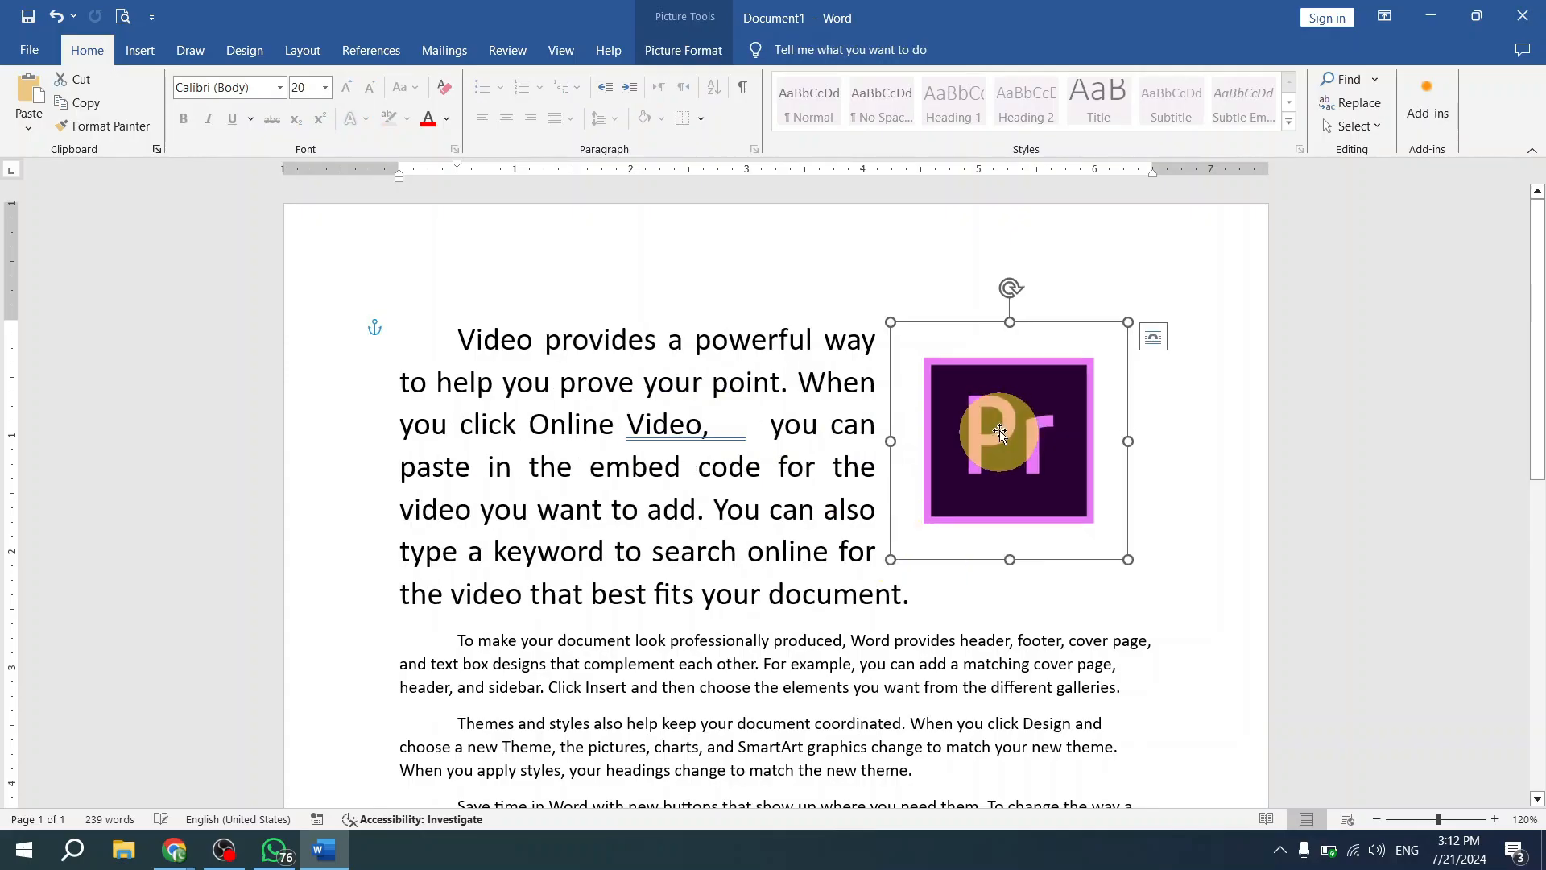
left_click_drag(989, 364, 481, 302)
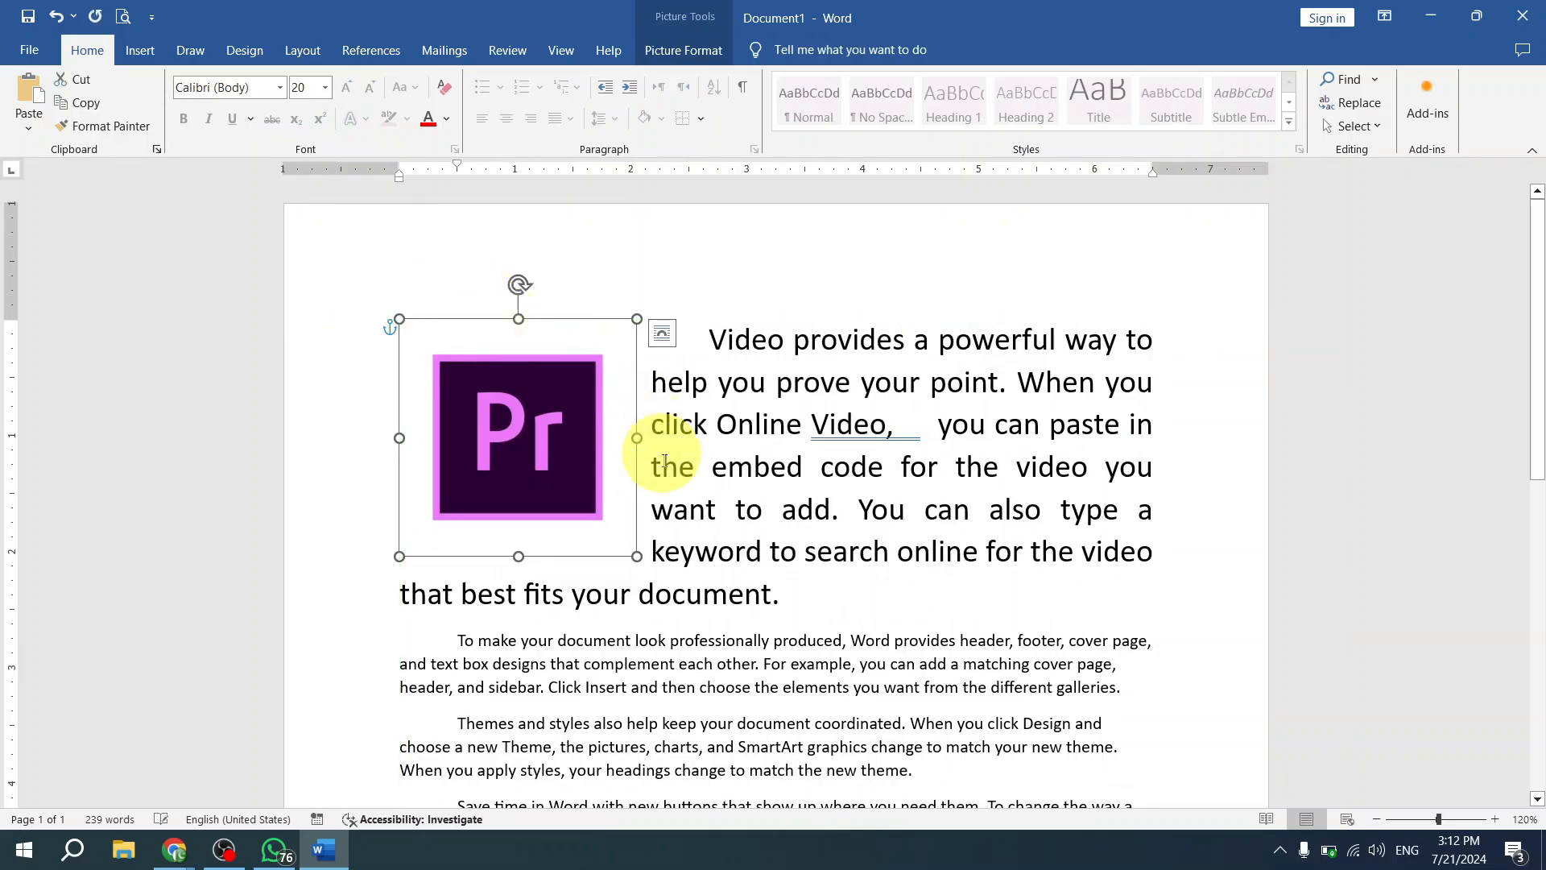
- Set the picture's wrapping to Tight, move it to the middle of the first paragraph, and preview the other wrapping options
left_click(684, 50)
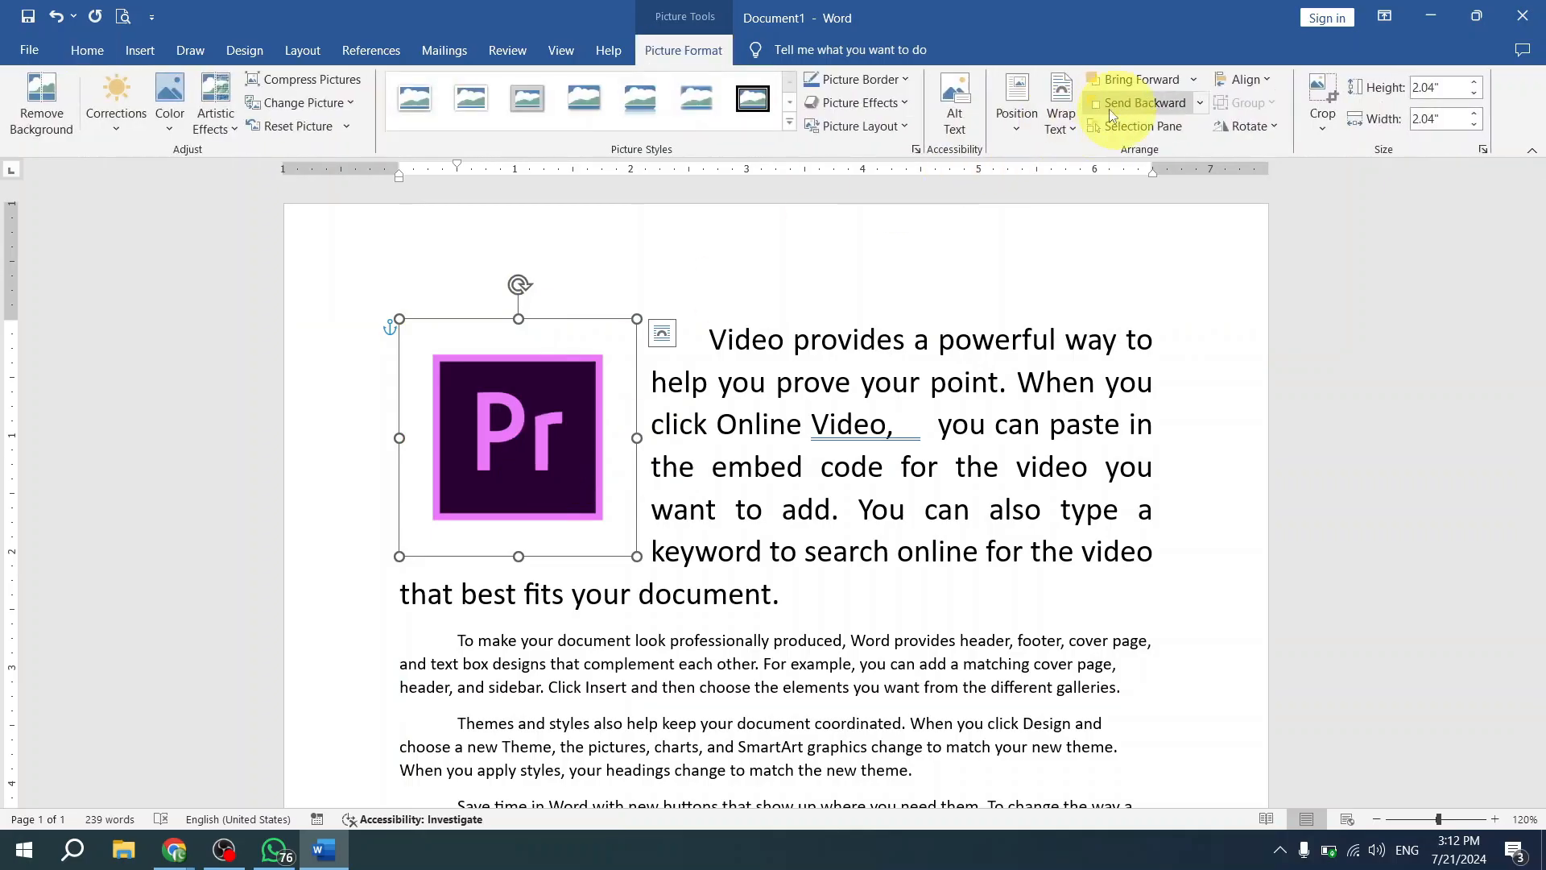
left_click(1058, 129)
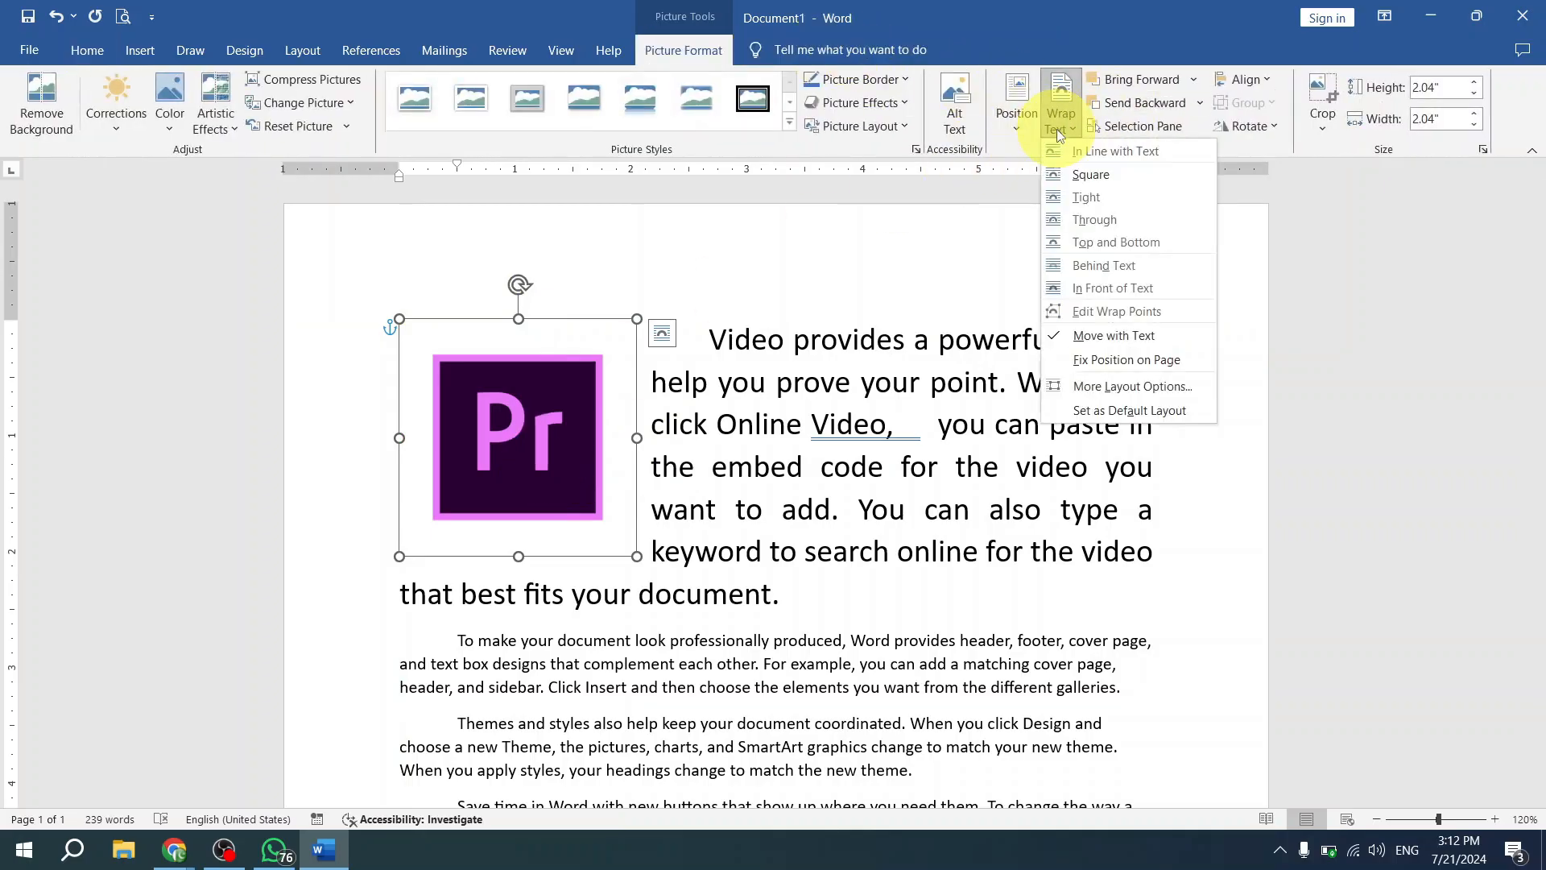
left_click(1080, 197)
left_click_drag(515, 406, 722, 373)
left_click(1061, 125)
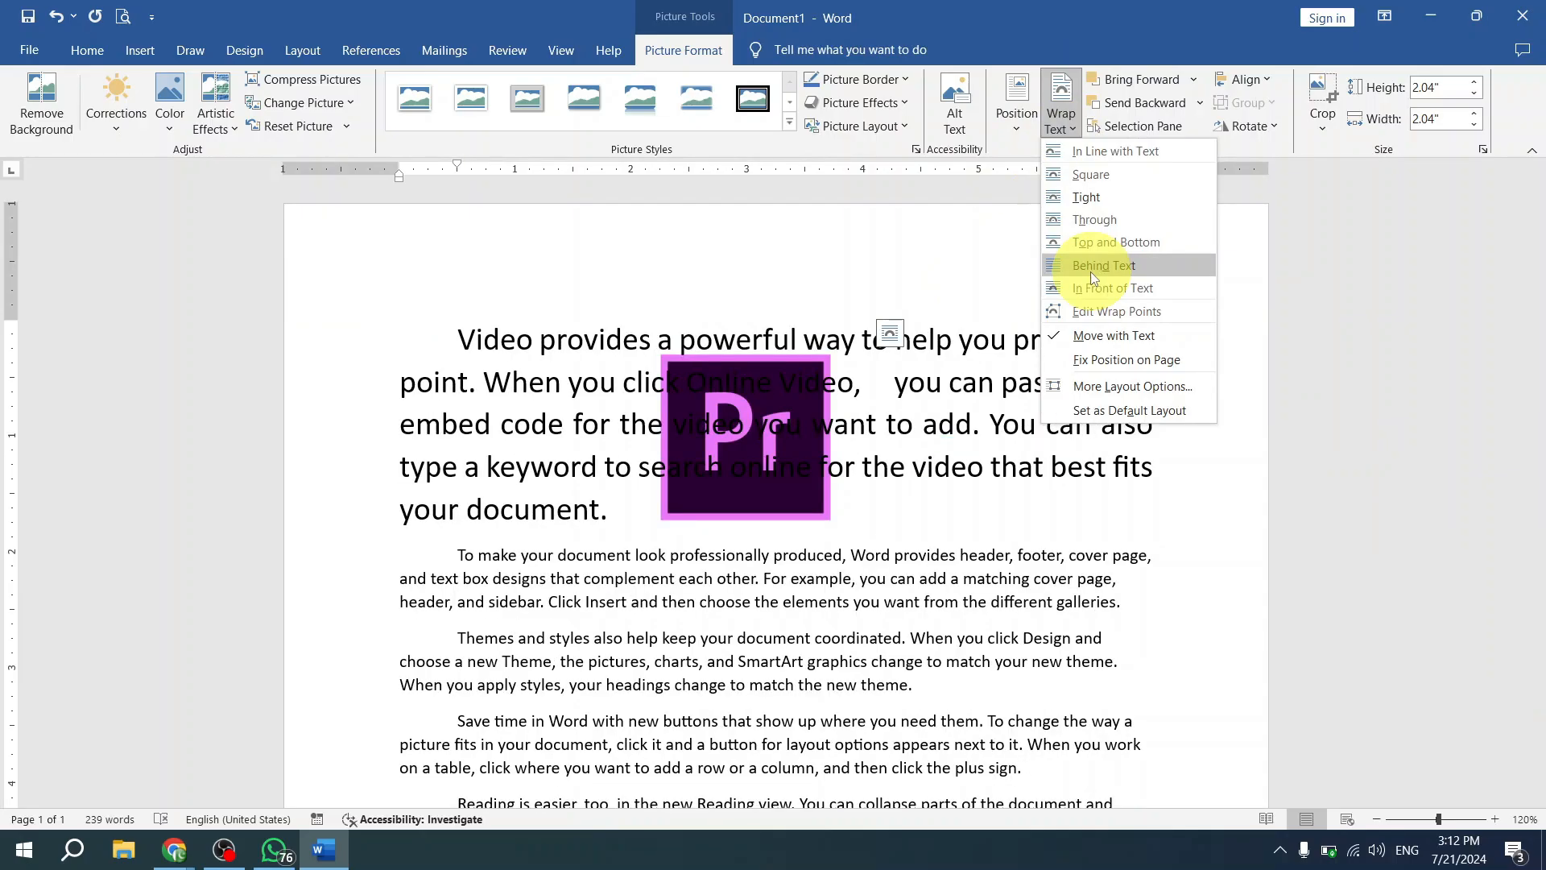
left_click(722, 472)
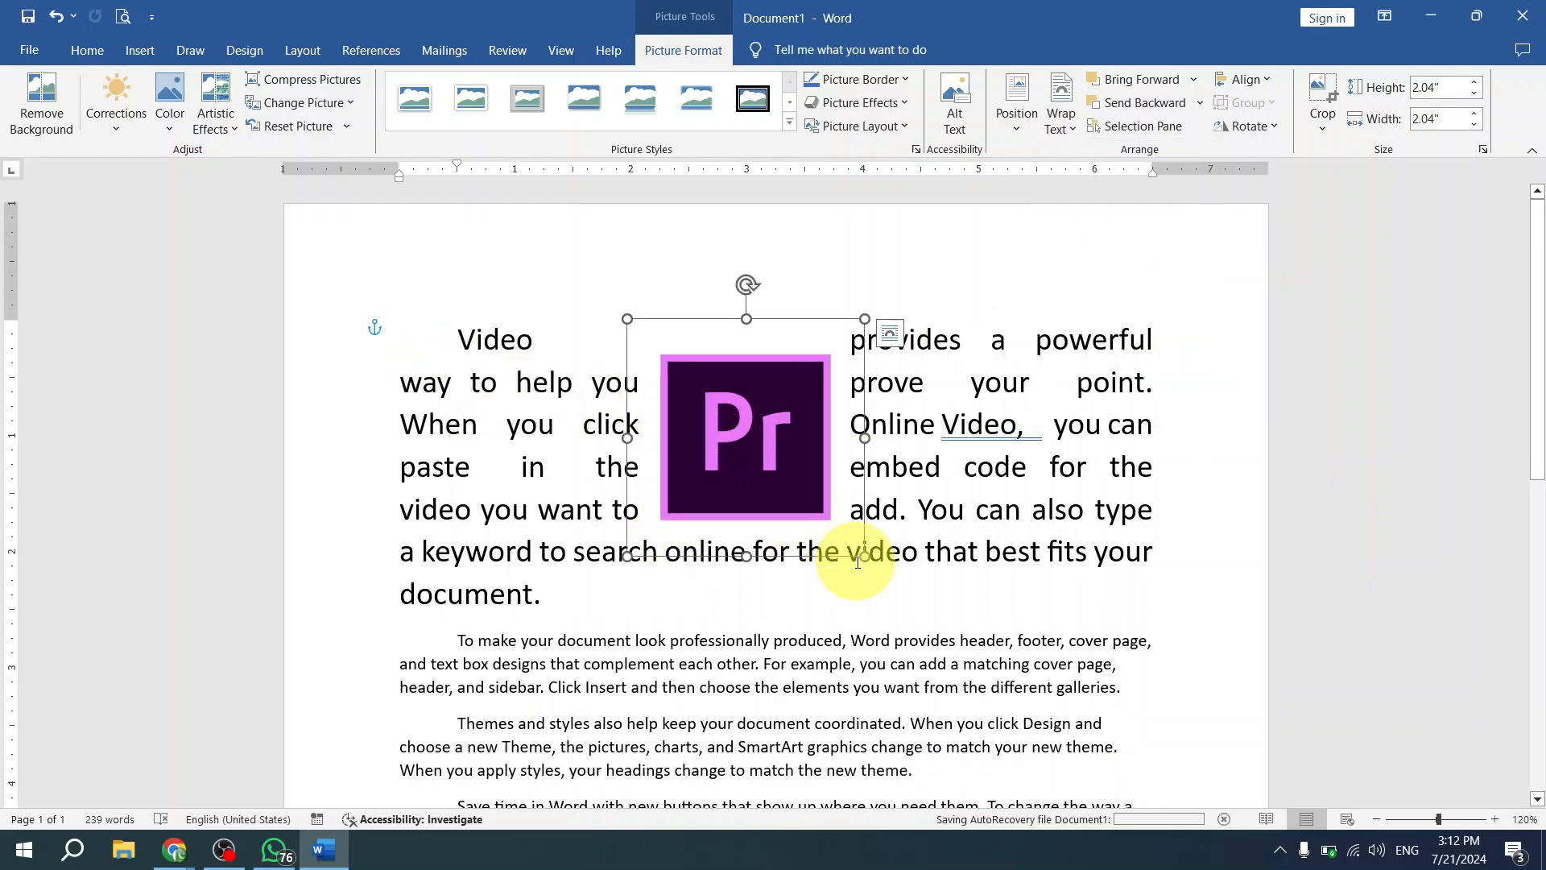
- Enlarge the tightly wrapped picture to about 4.49 by 4.49 inches and center it across the text
left_click_drag(861, 557, 1150, 751)
left_click_drag(850, 593, 714, 411)
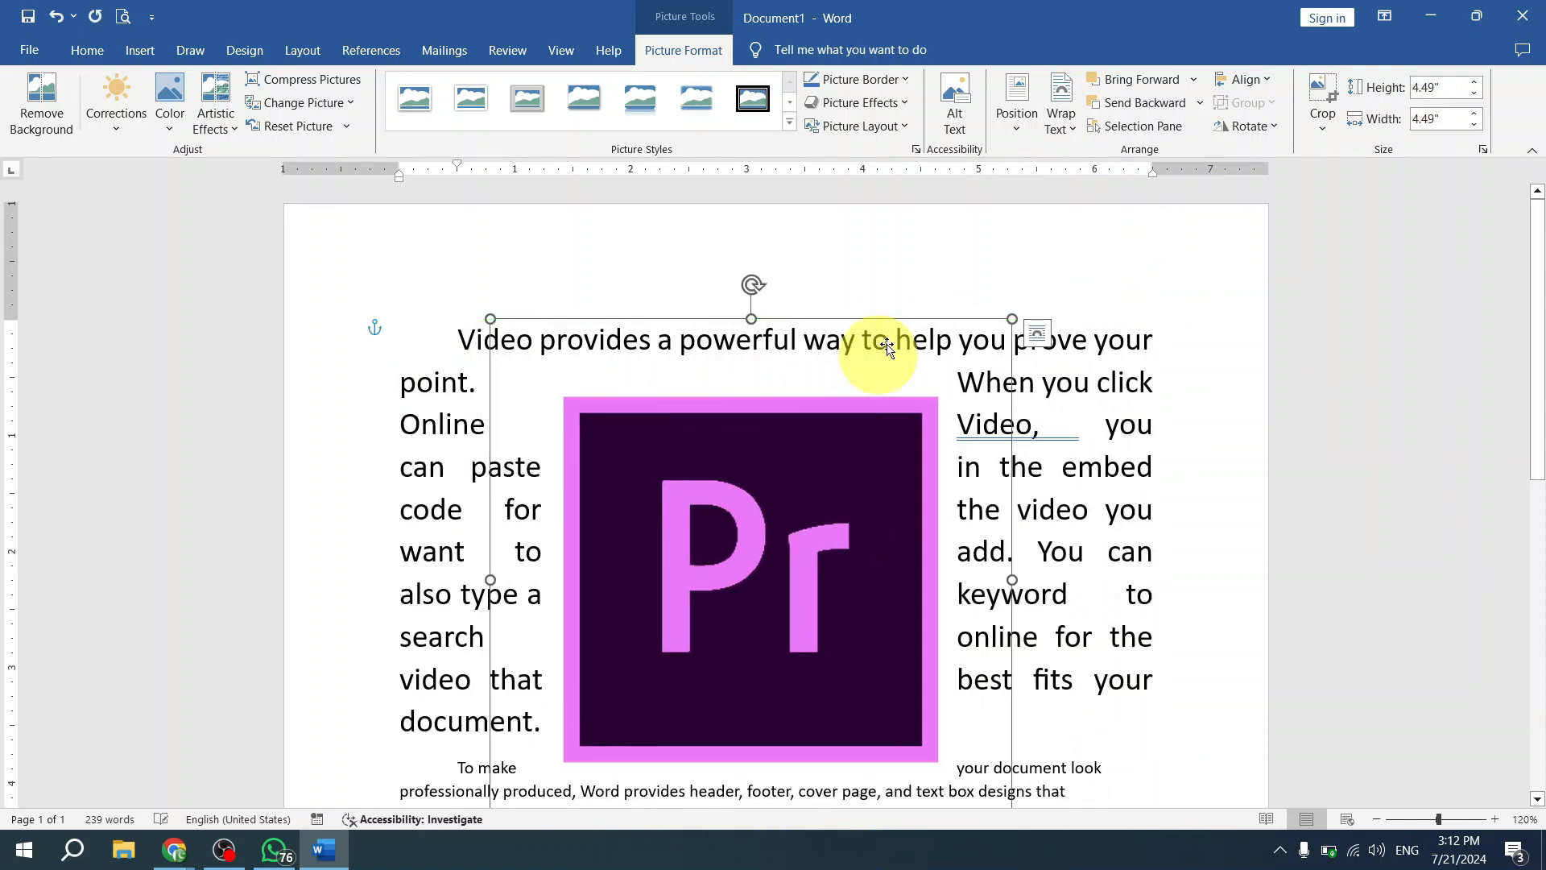
- Set the large picture's wrapping to Behind Text and deselect it
left_click(1069, 123)
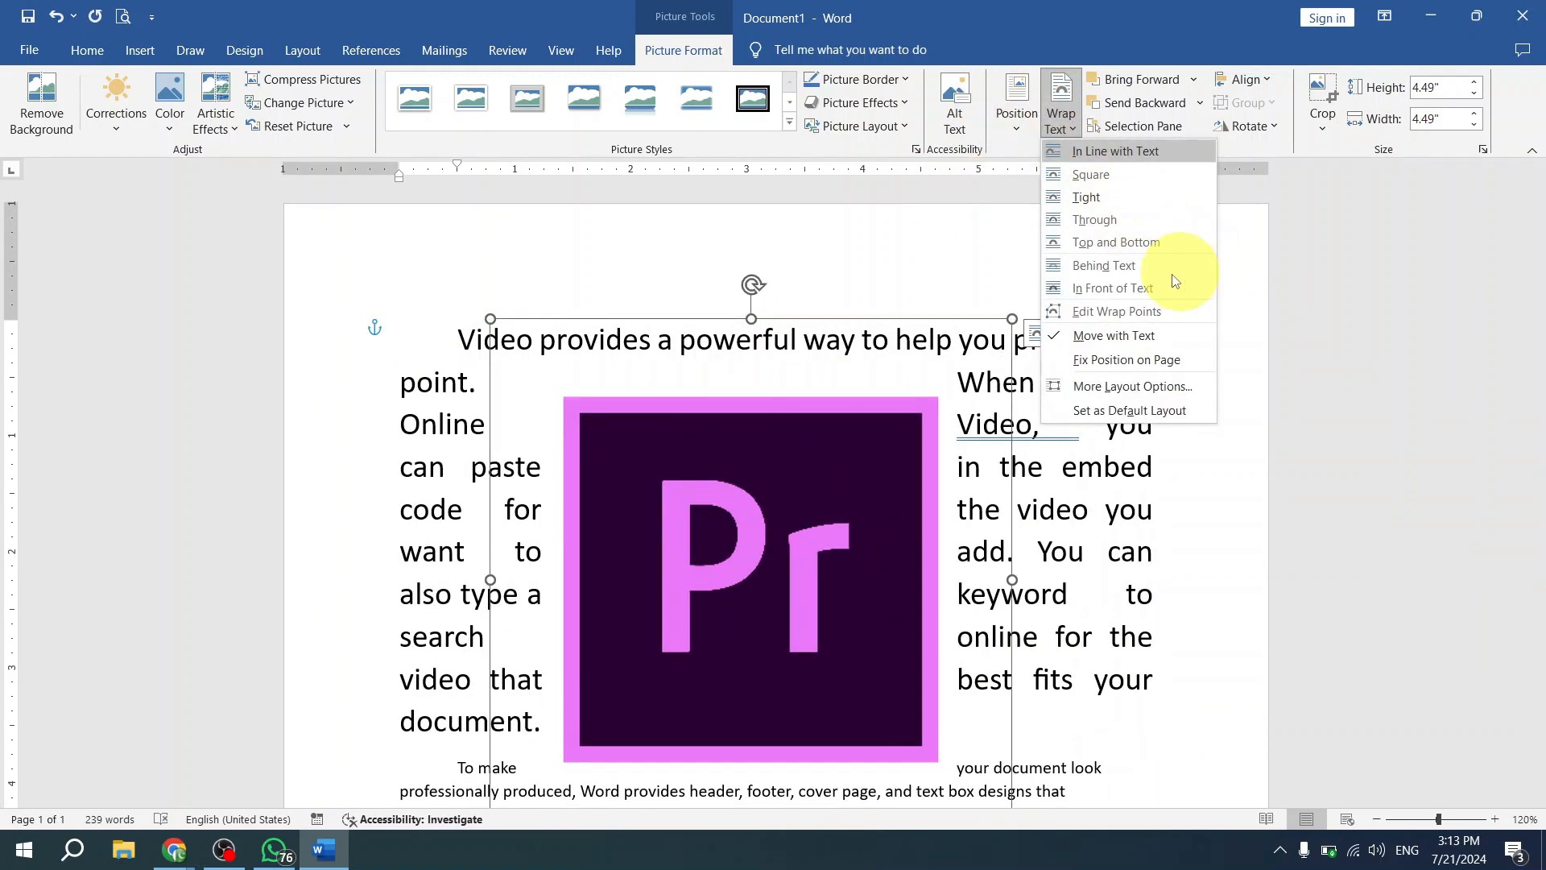
left_click(1143, 263)
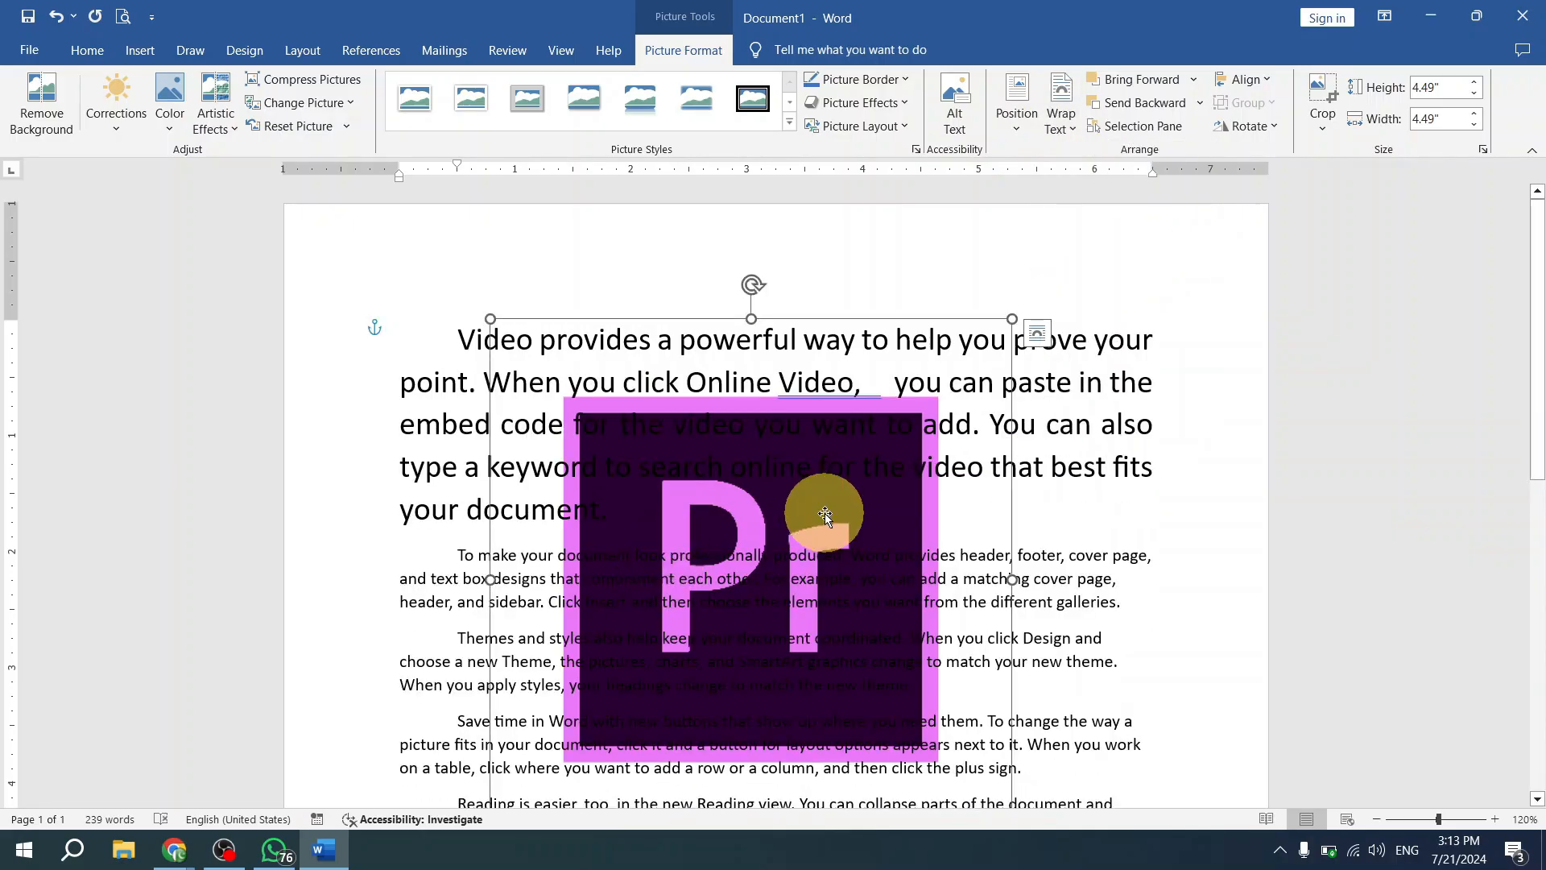
left_click(1012, 516)
left_click(835, 518)
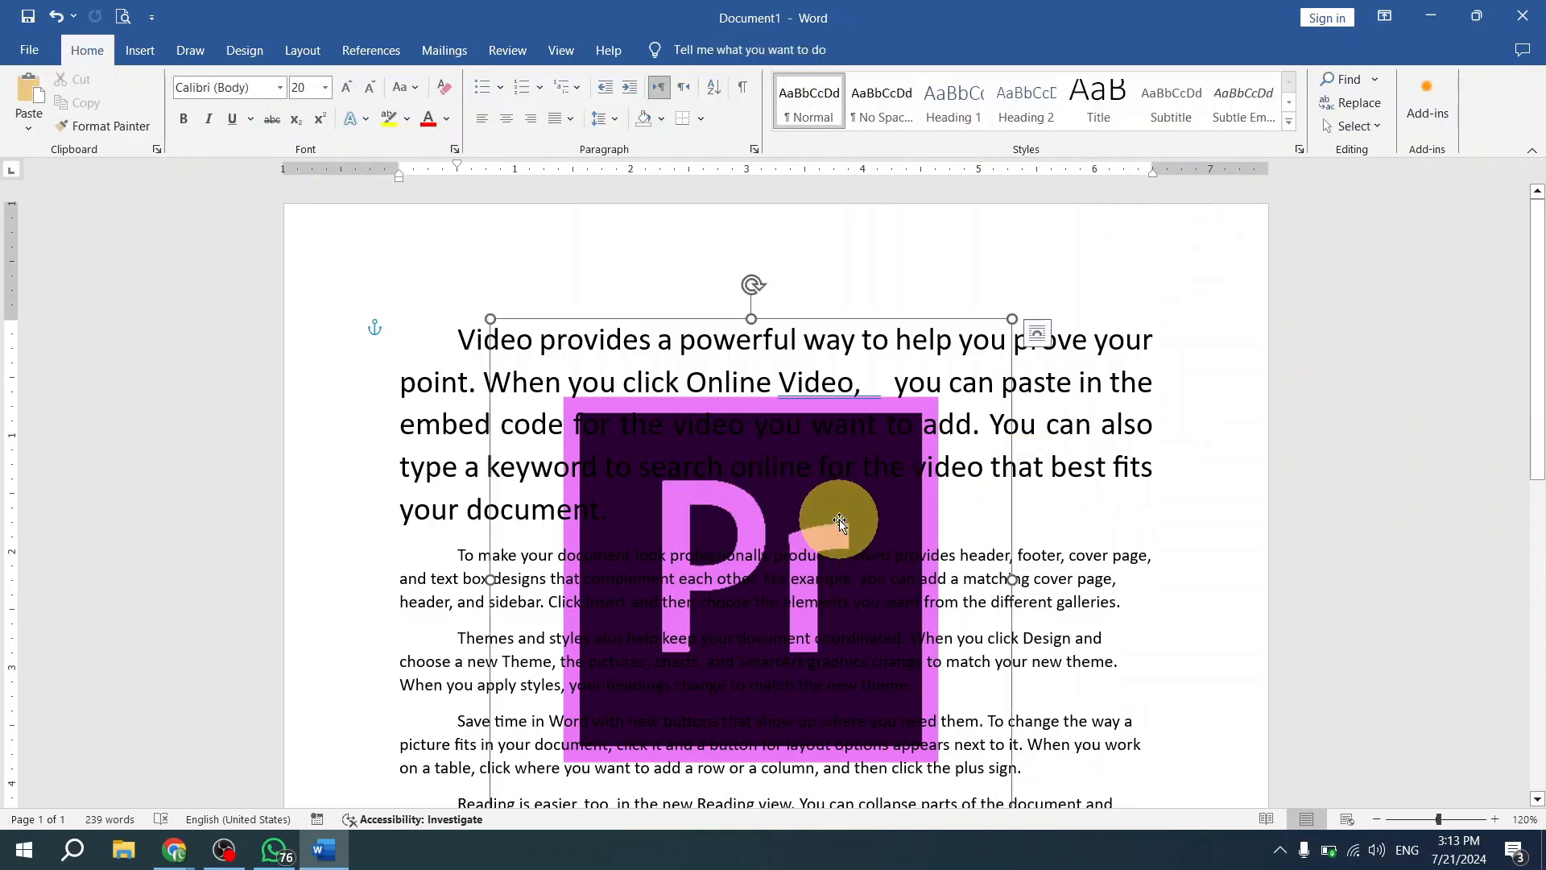
left_click(1110, 491)
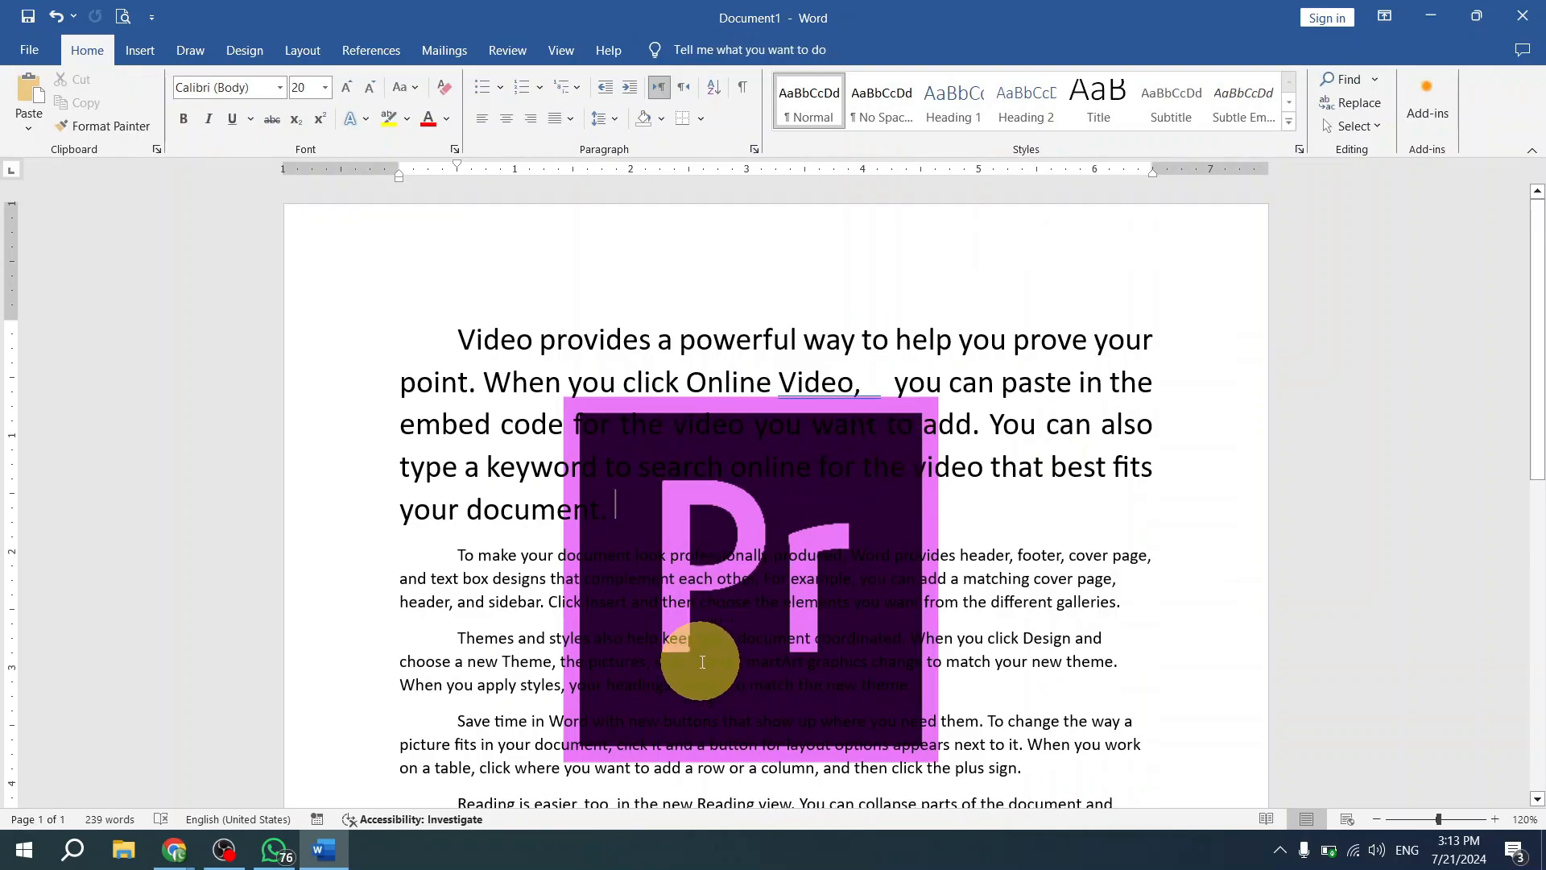
- Try to select the picture behind the text through both its text-covered and its uncovered areas, and deselect it again
scroll(894, 596, "down", 3)
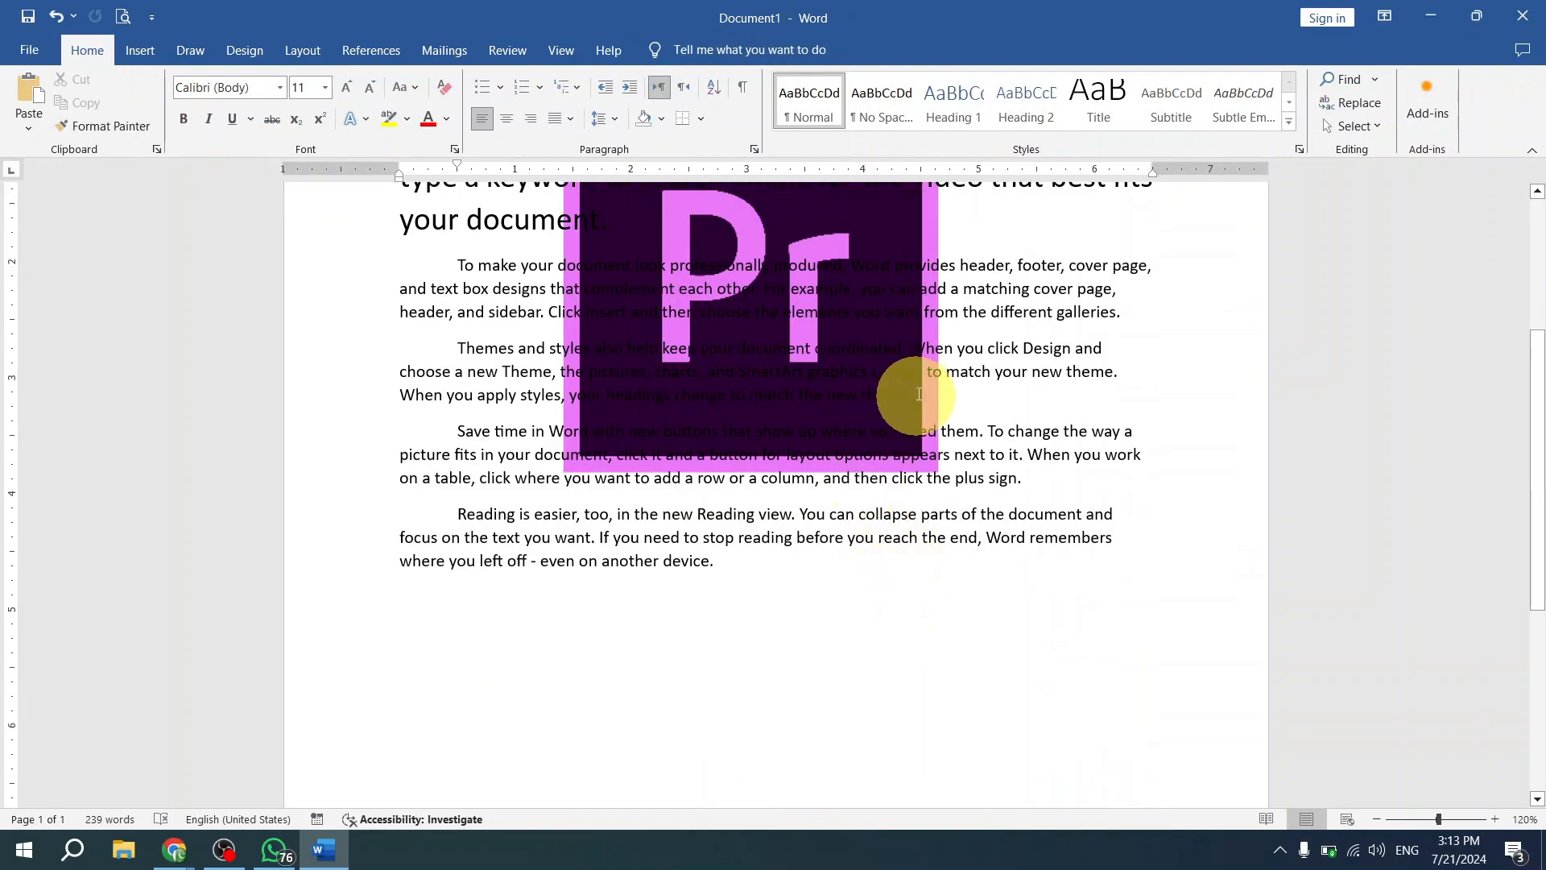
scroll(745, 390, "up", 3)
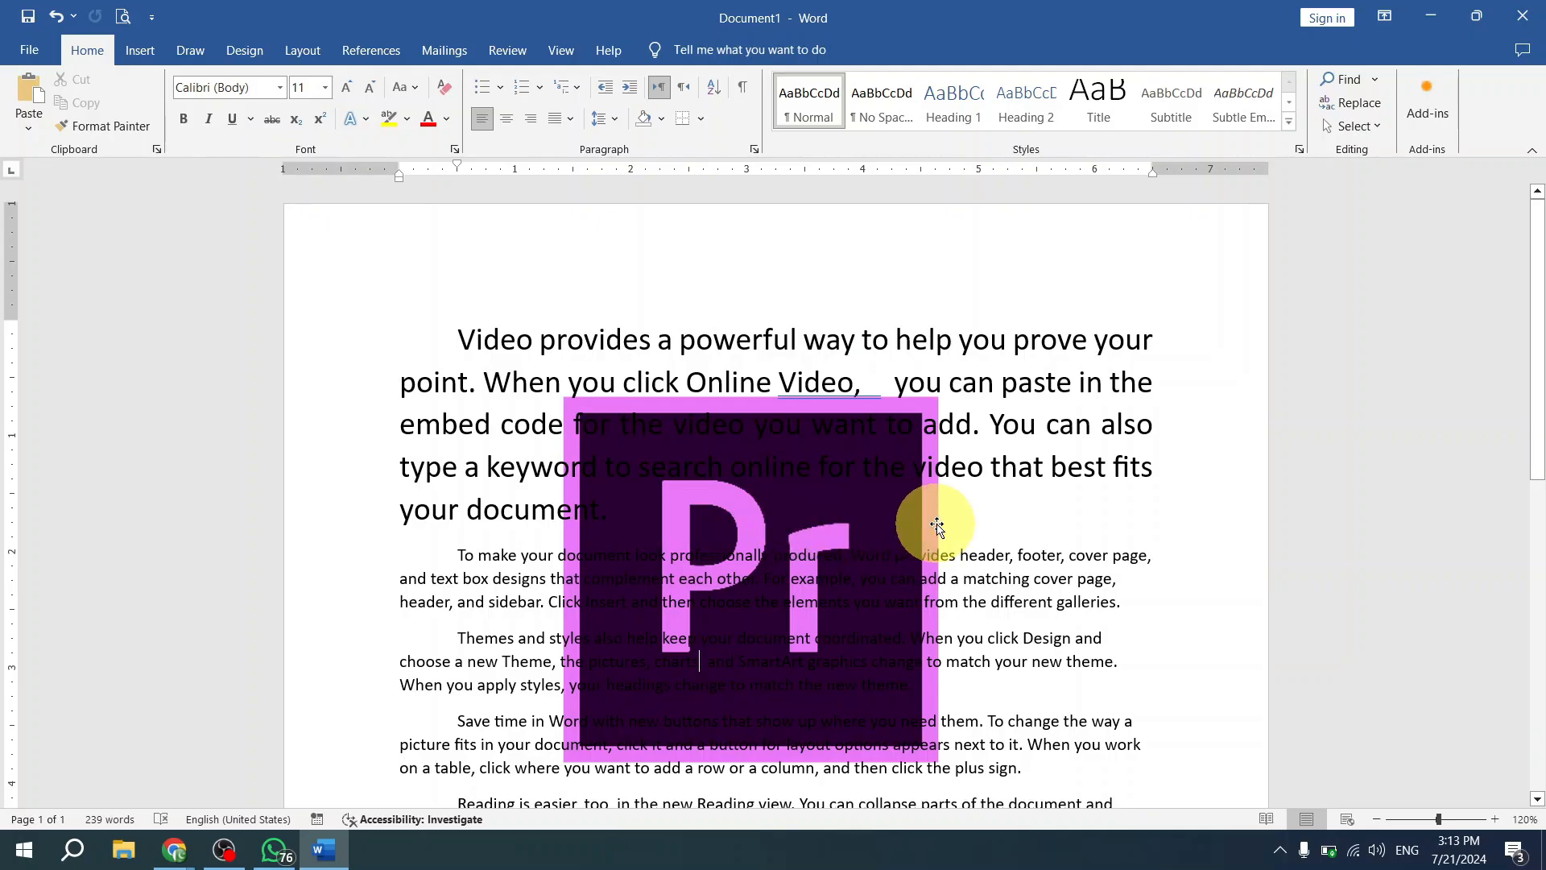
left_click(786, 660)
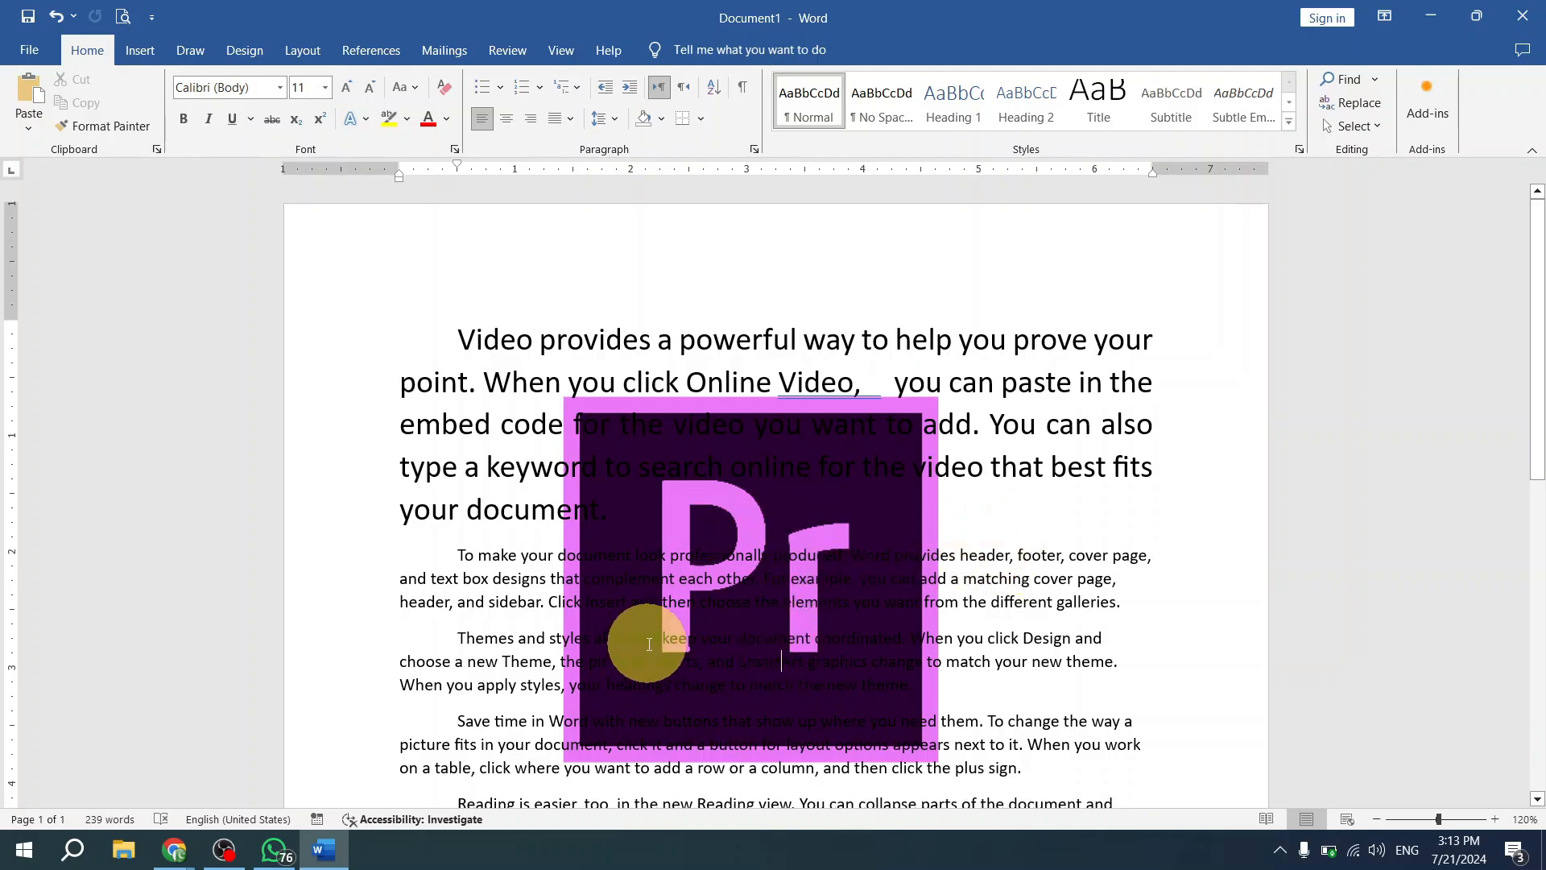
left_click(650, 605)
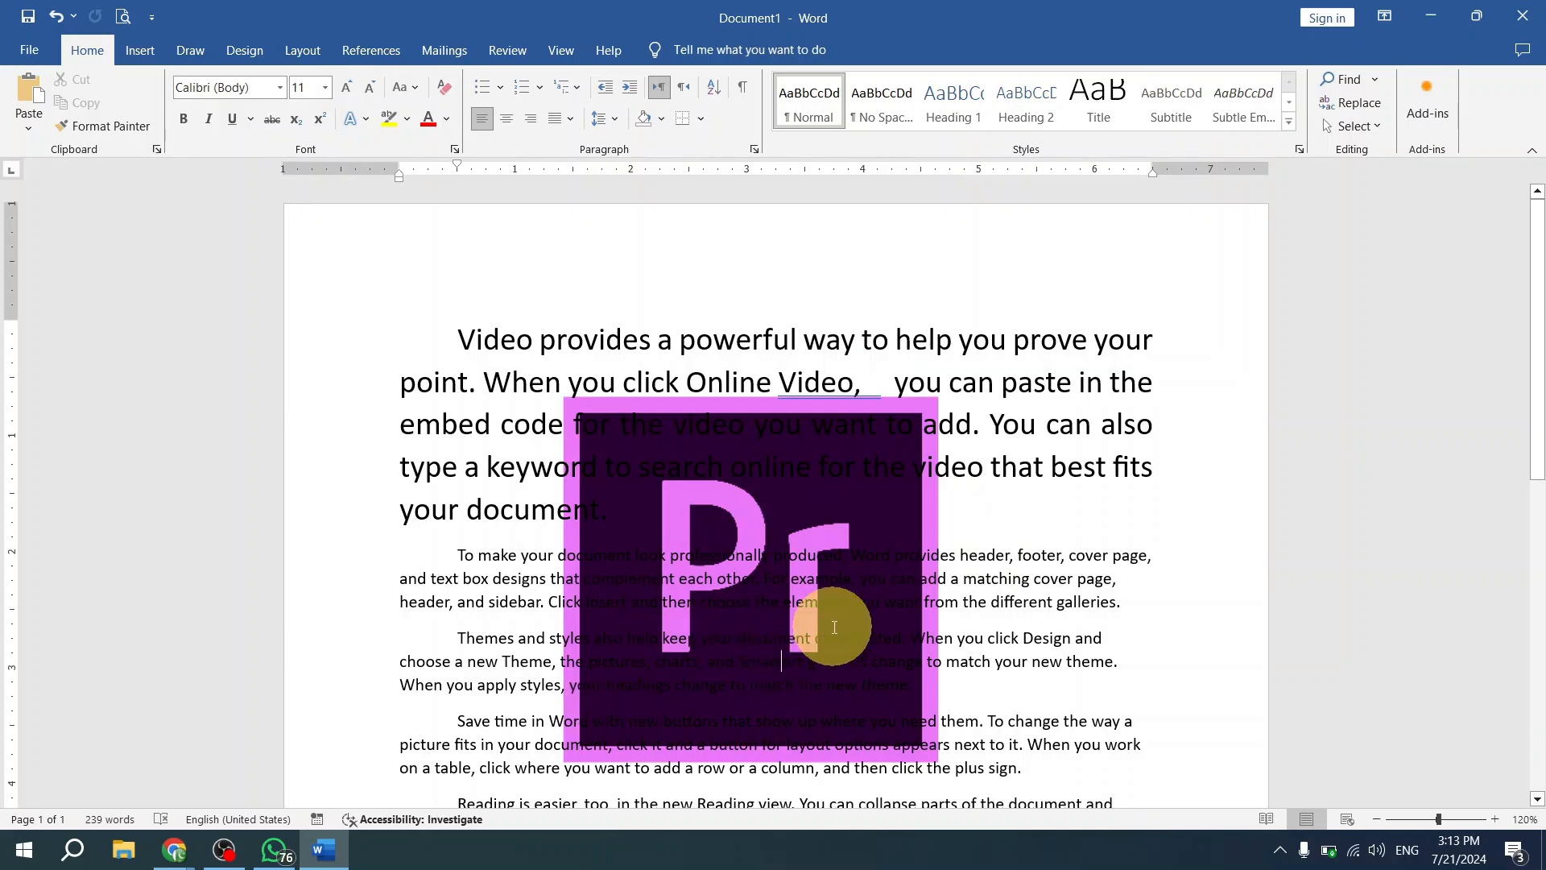
left_click(759, 660)
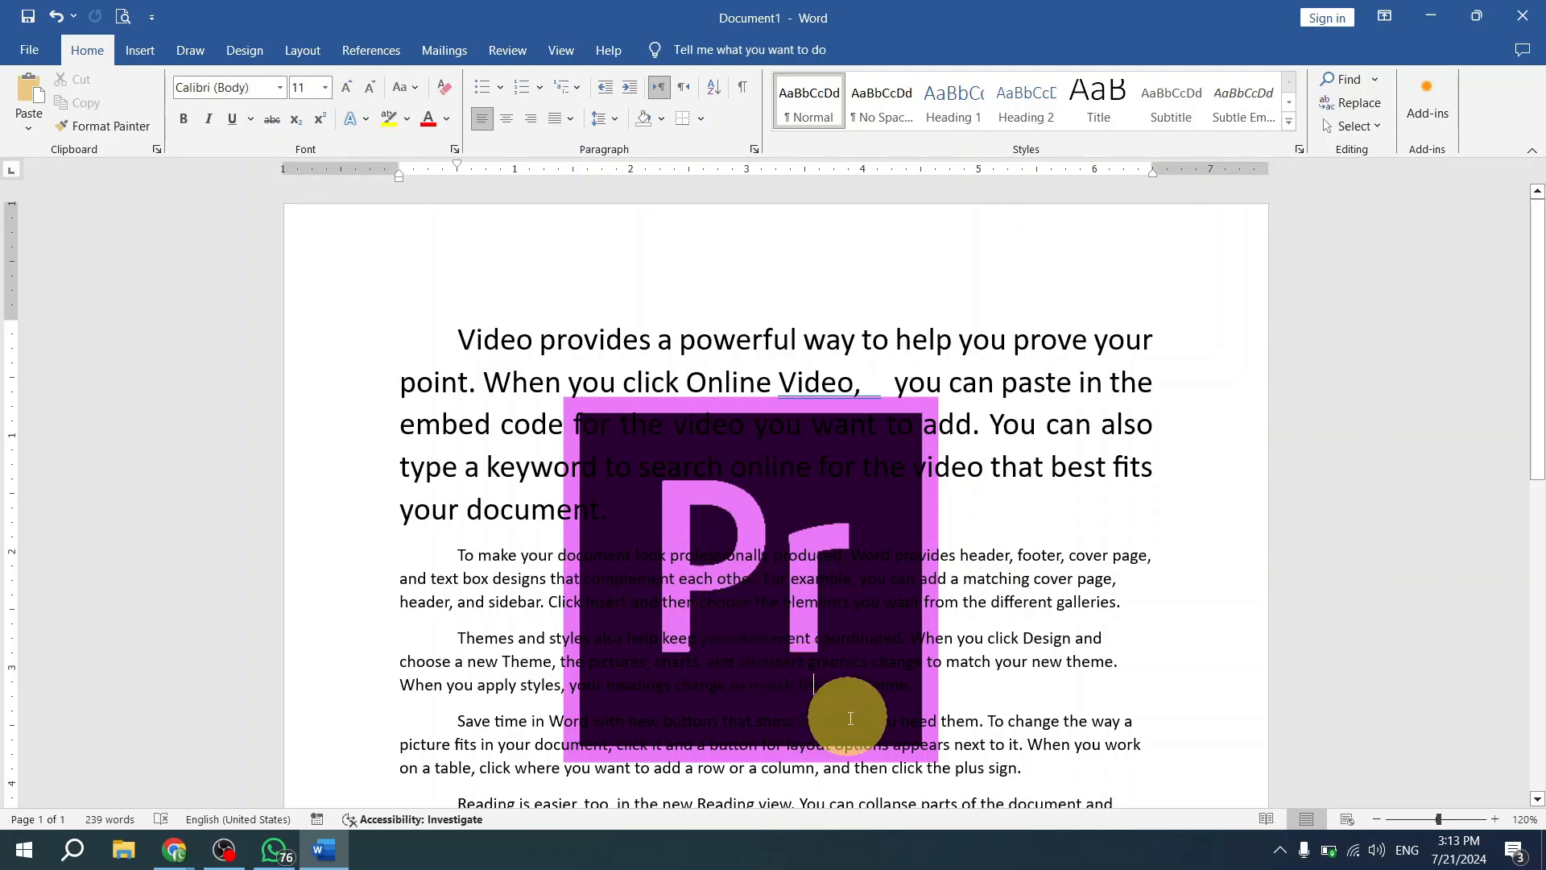
left_click(900, 690)
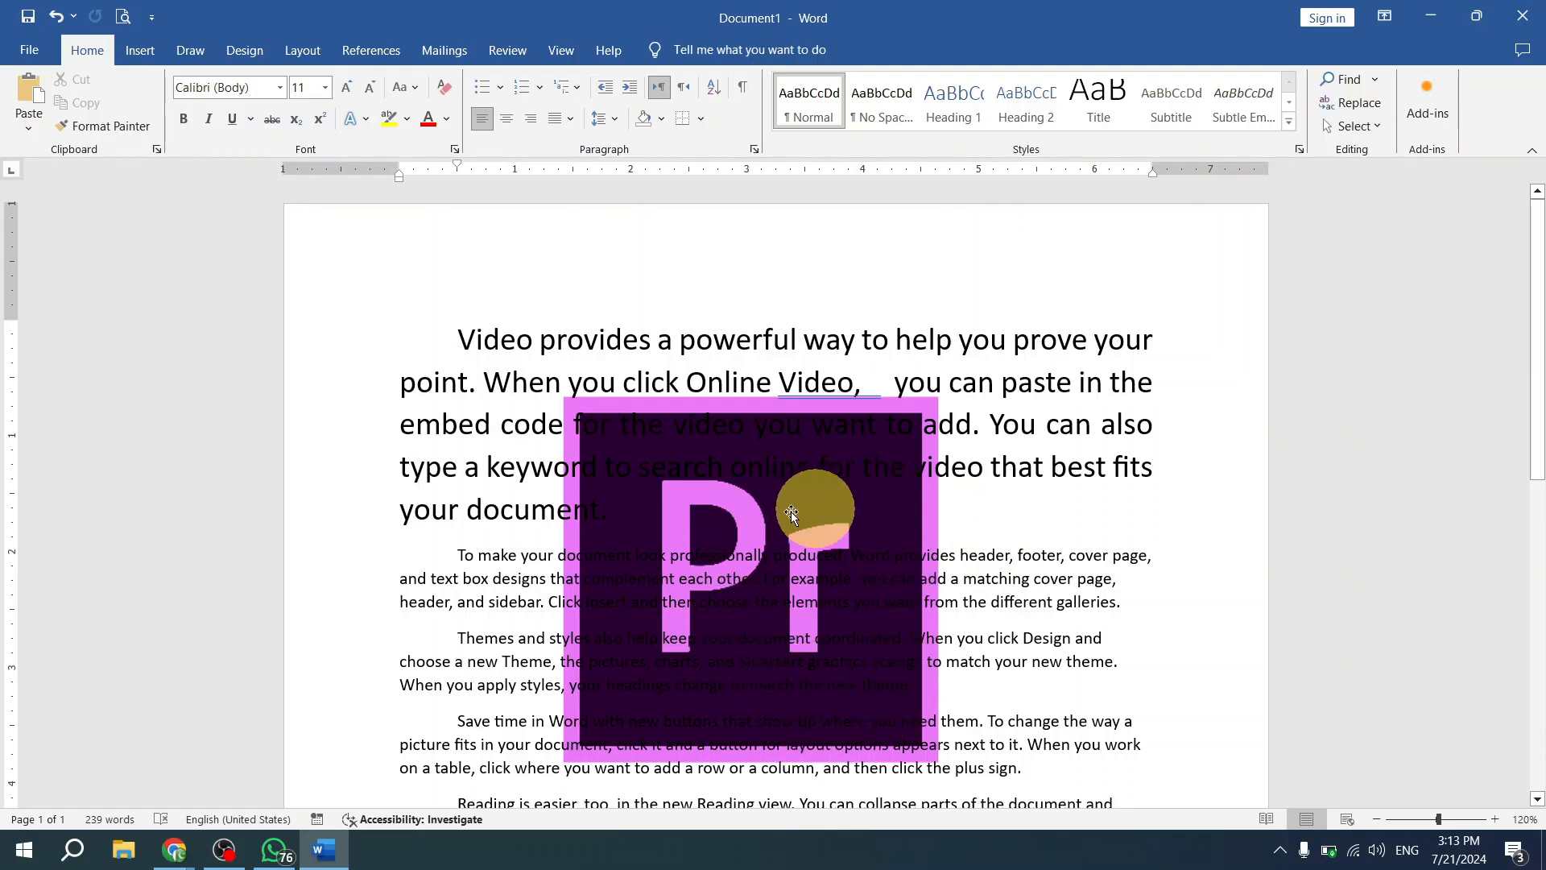
left_click(820, 514)
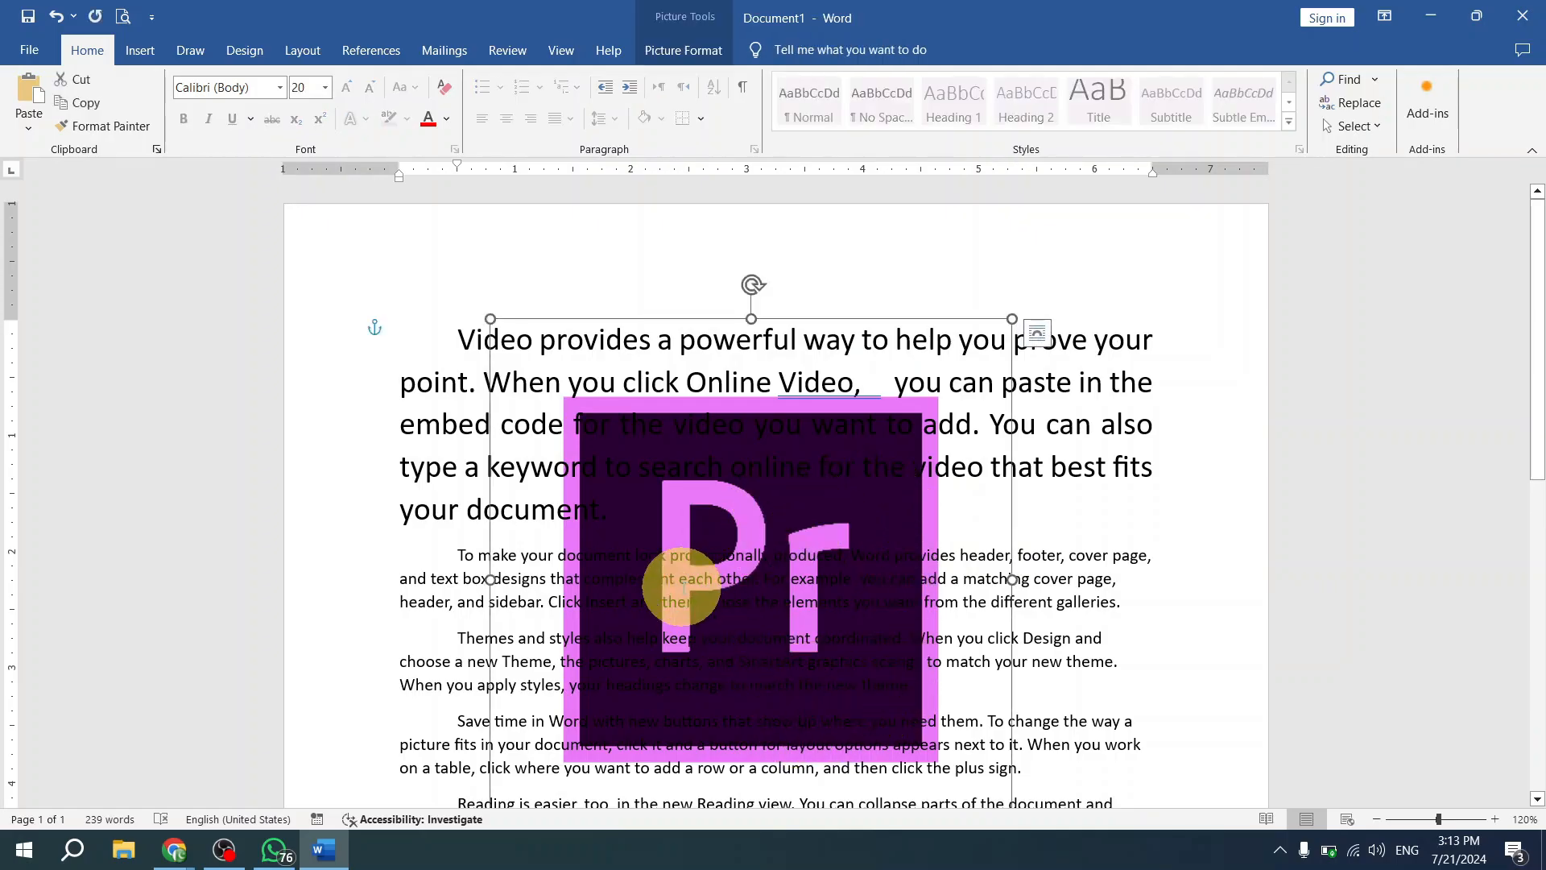
left_click(1000, 572)
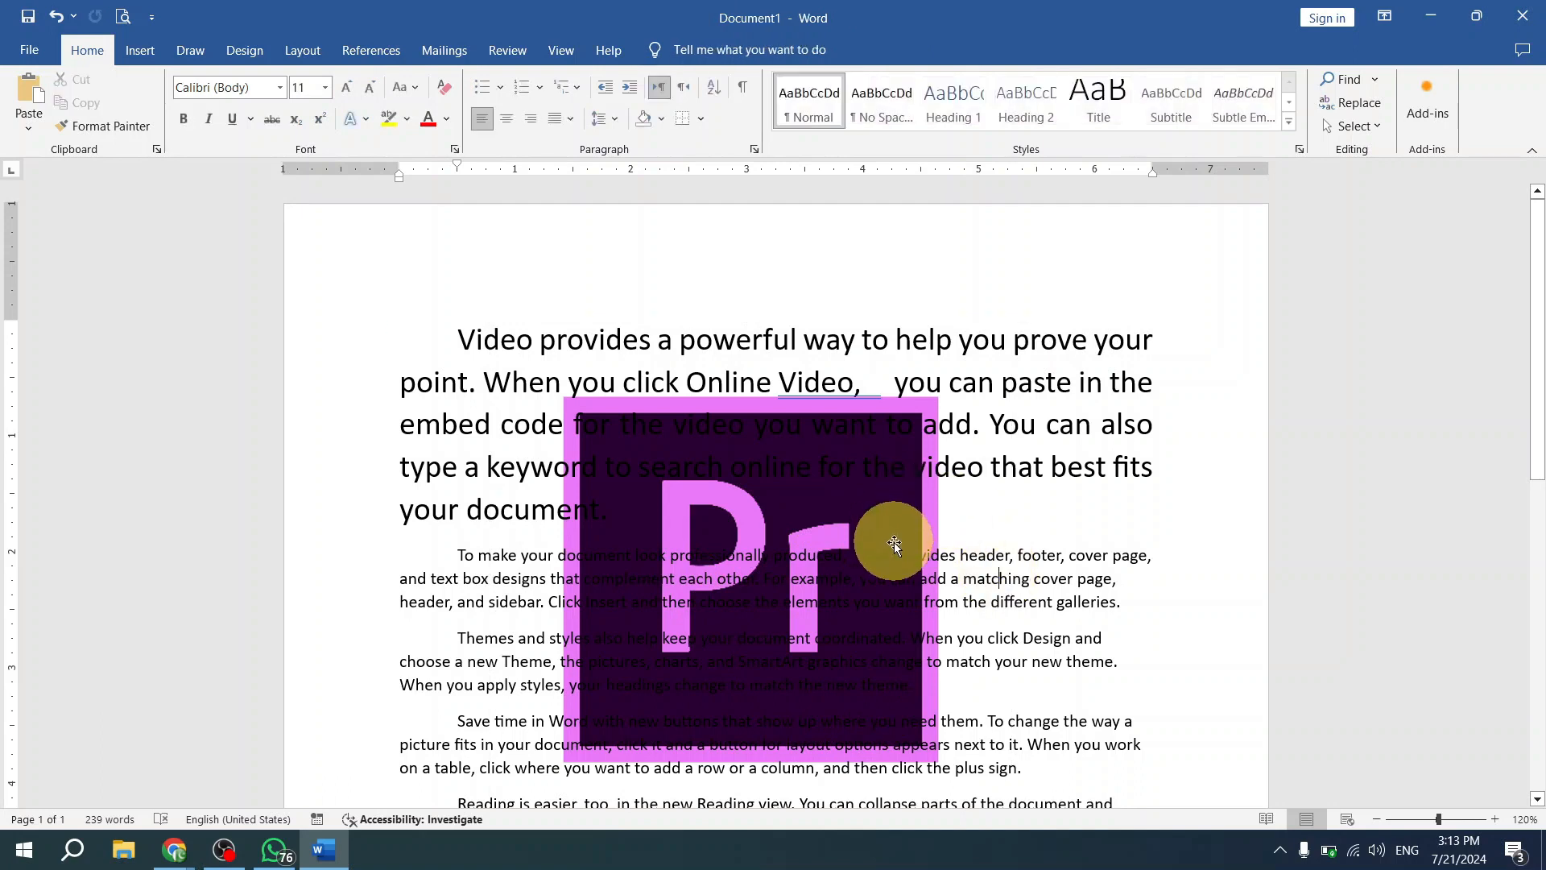
left_click(856, 514)
left_click(821, 633)
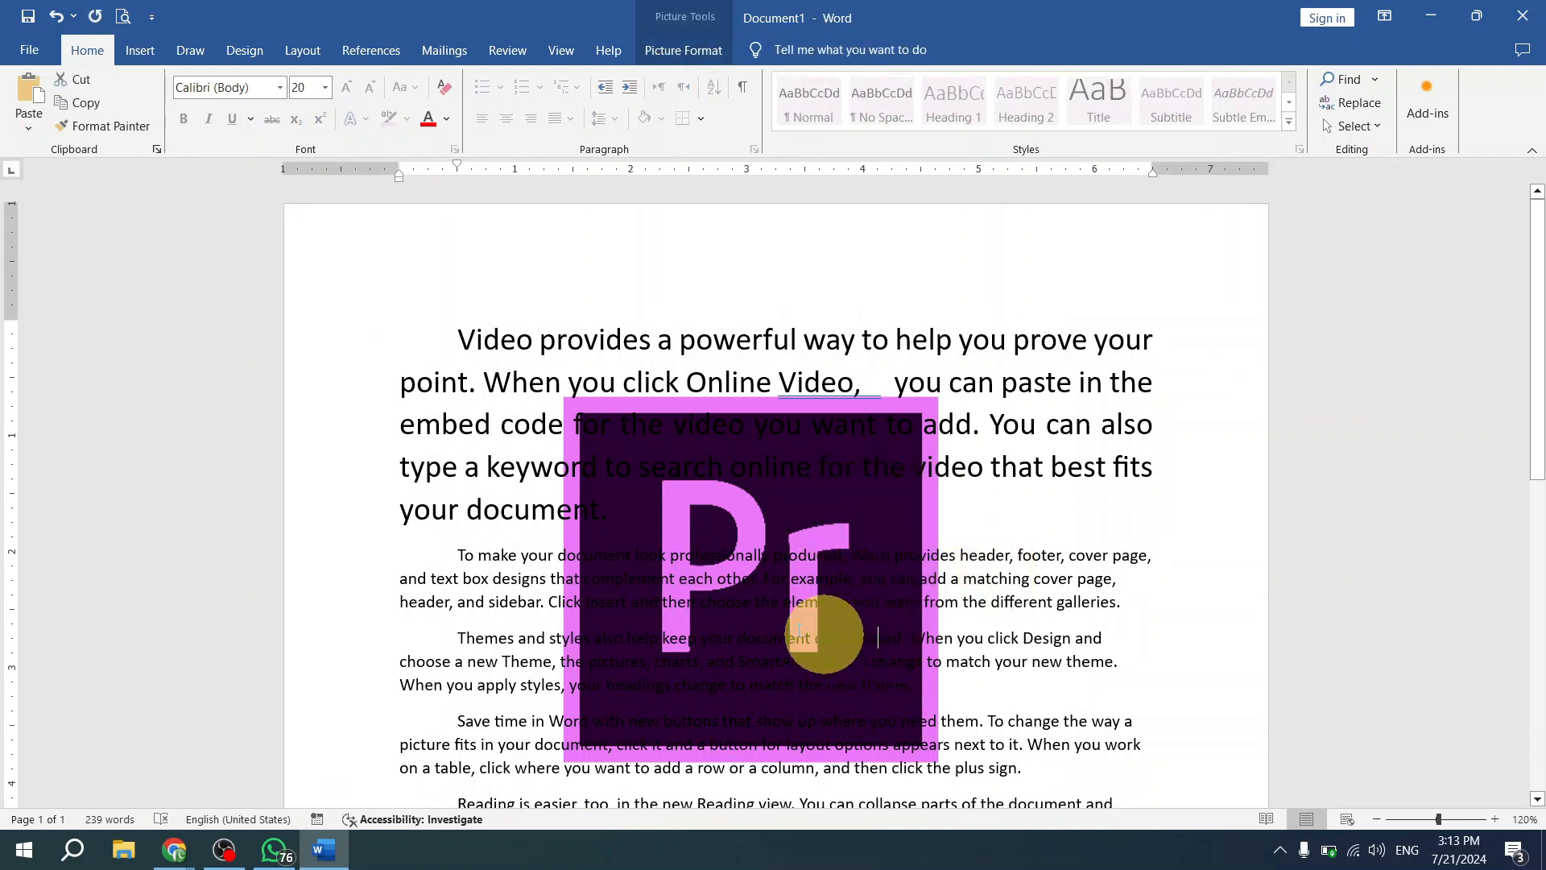
- Select the text over the picture from "Click Insert" through "need them." and clear the selection
left_click(521, 579)
left_click_drag(601, 594, 979, 719)
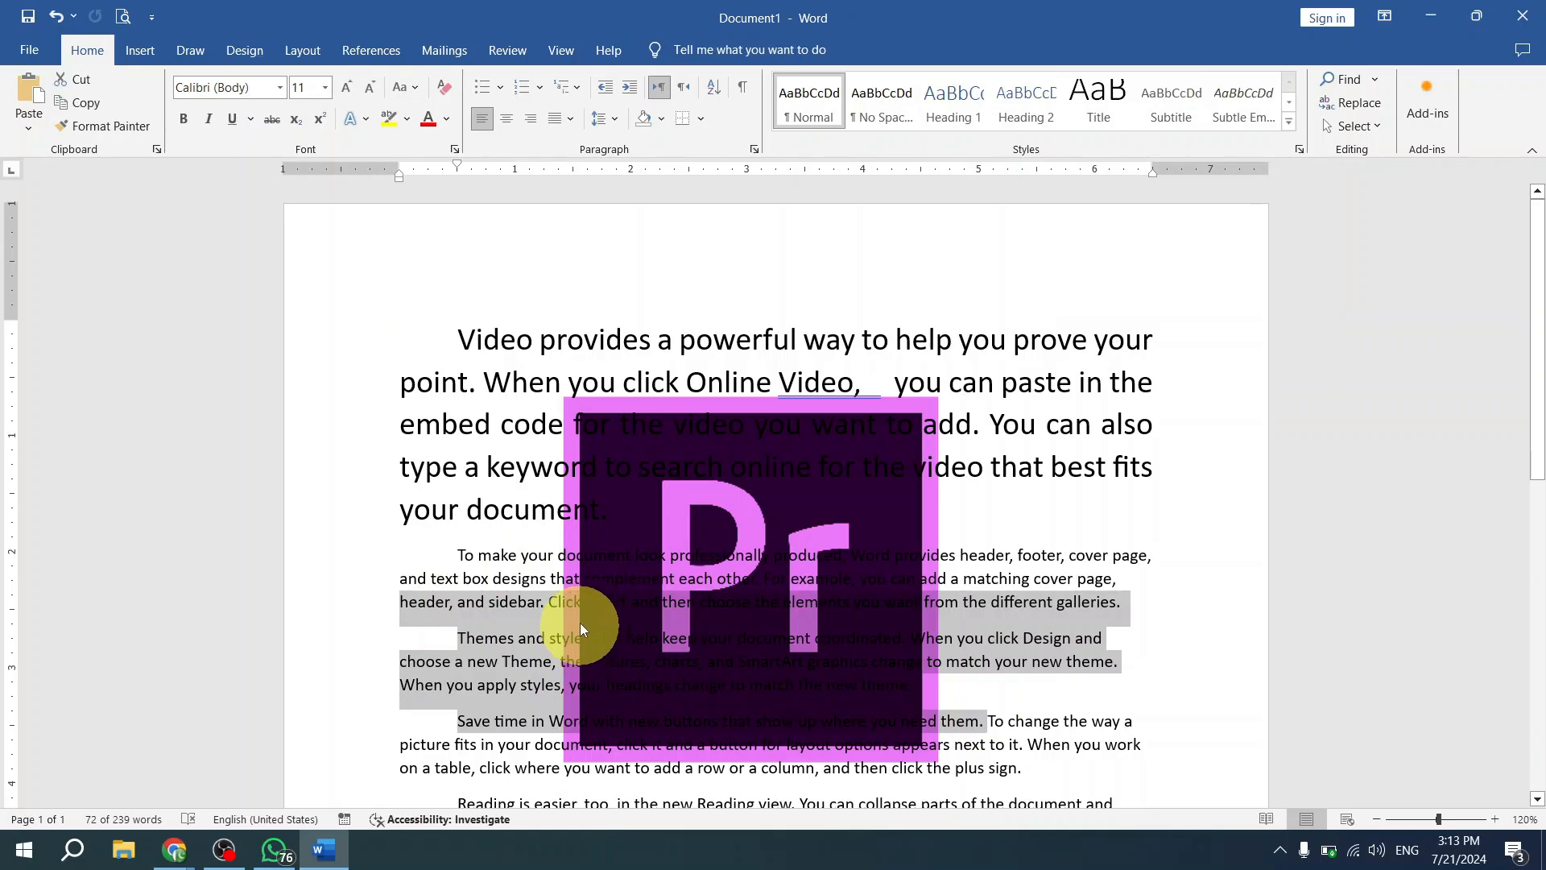
scroll(582, 628, "down", 10)
scroll(825, 389, "up", 8)
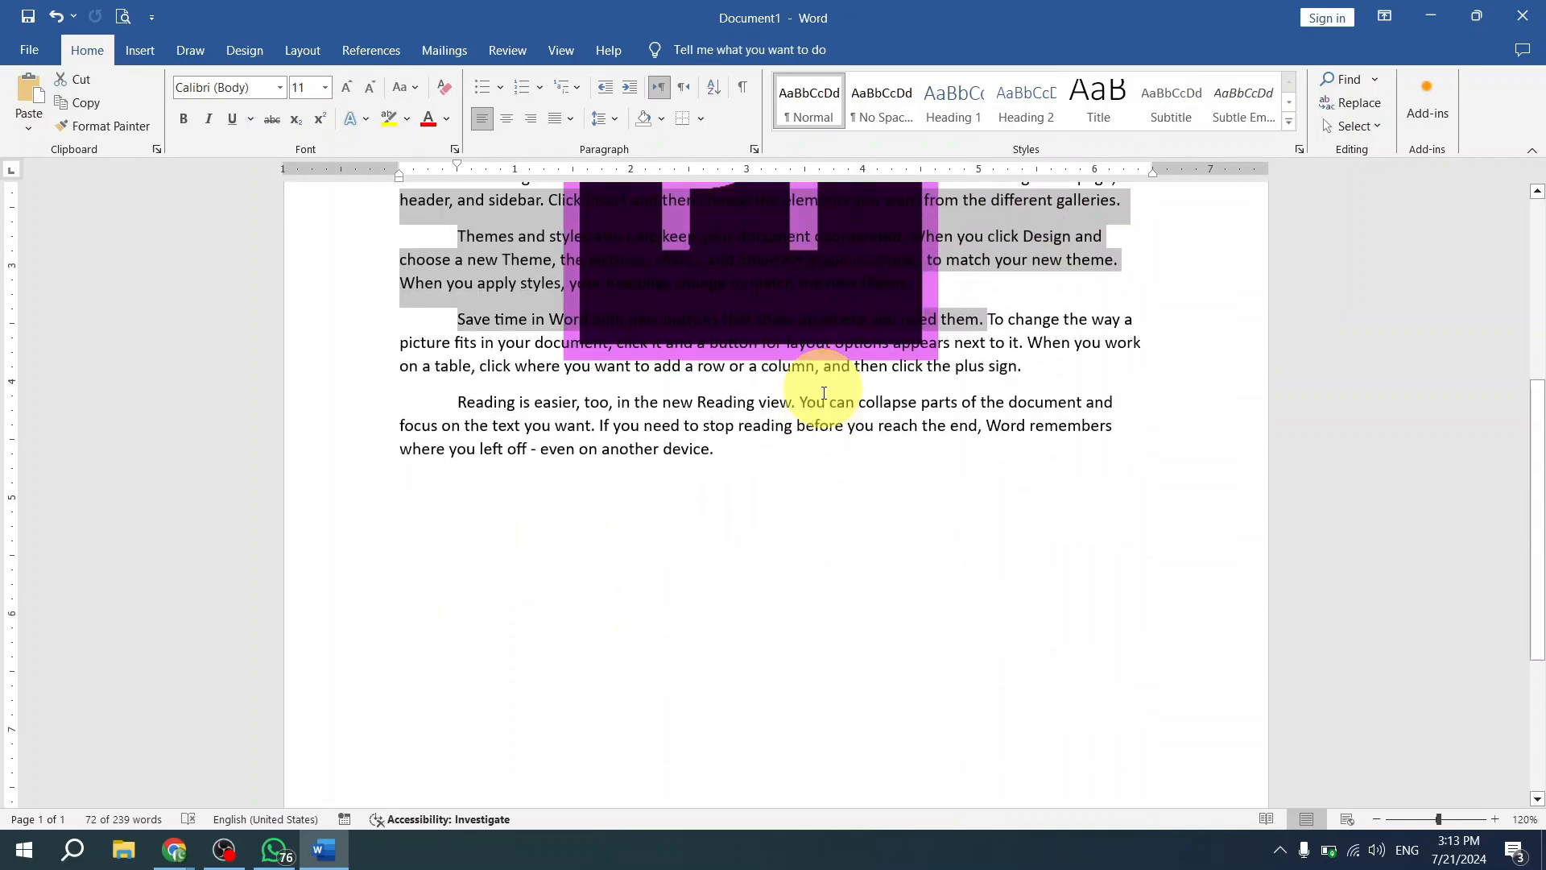
scroll(724, 518, "up", 4)
left_click(738, 529)
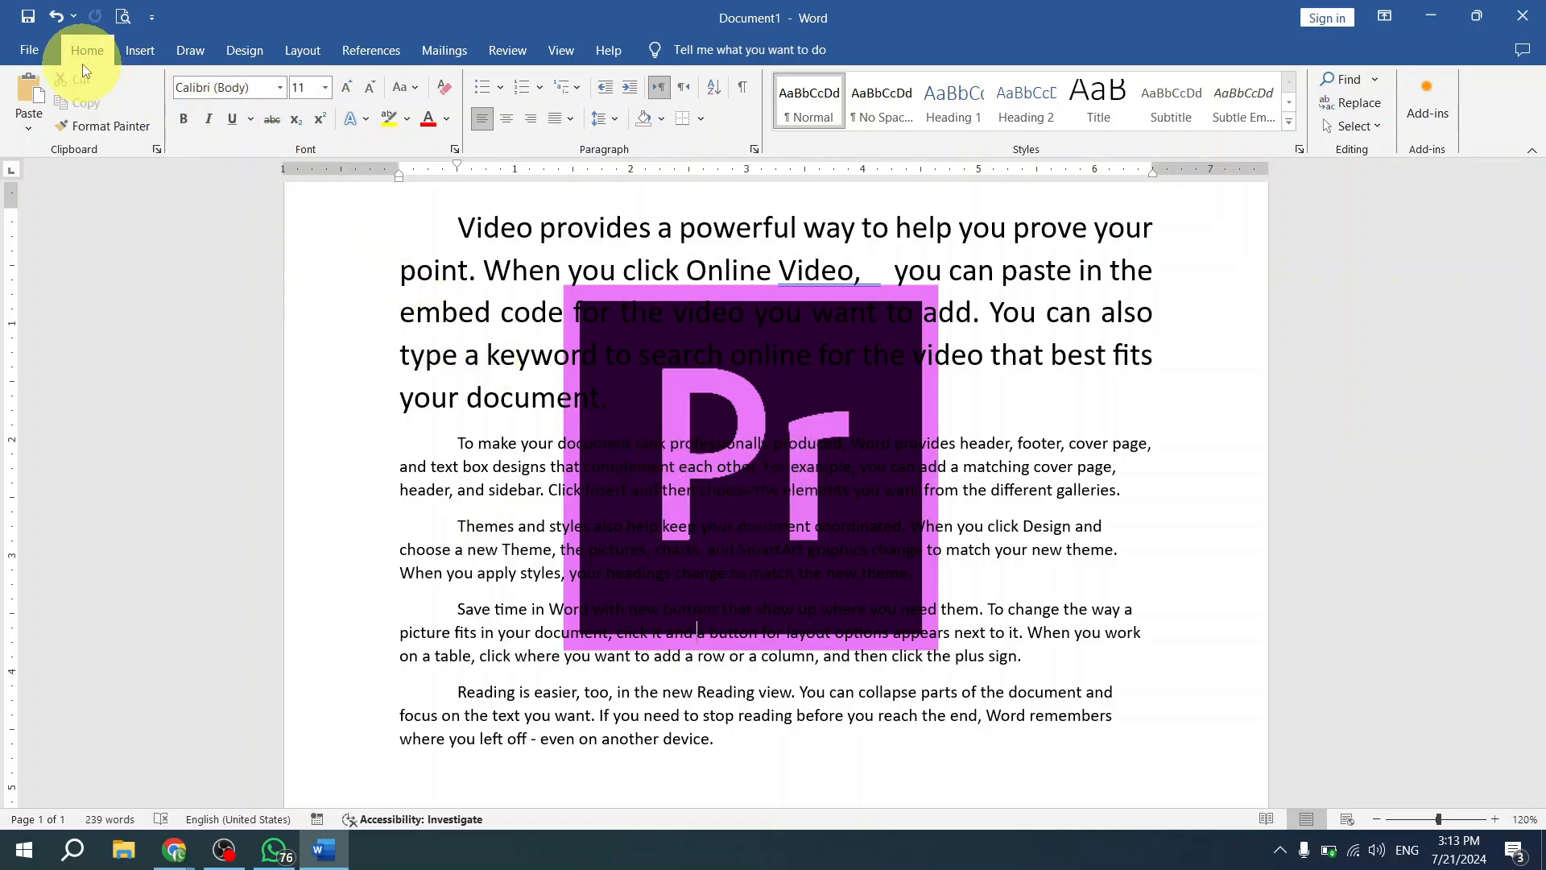
- Turn on Select Objects and move the picture behind the text slightly up and to the right
left_click(1381, 132)
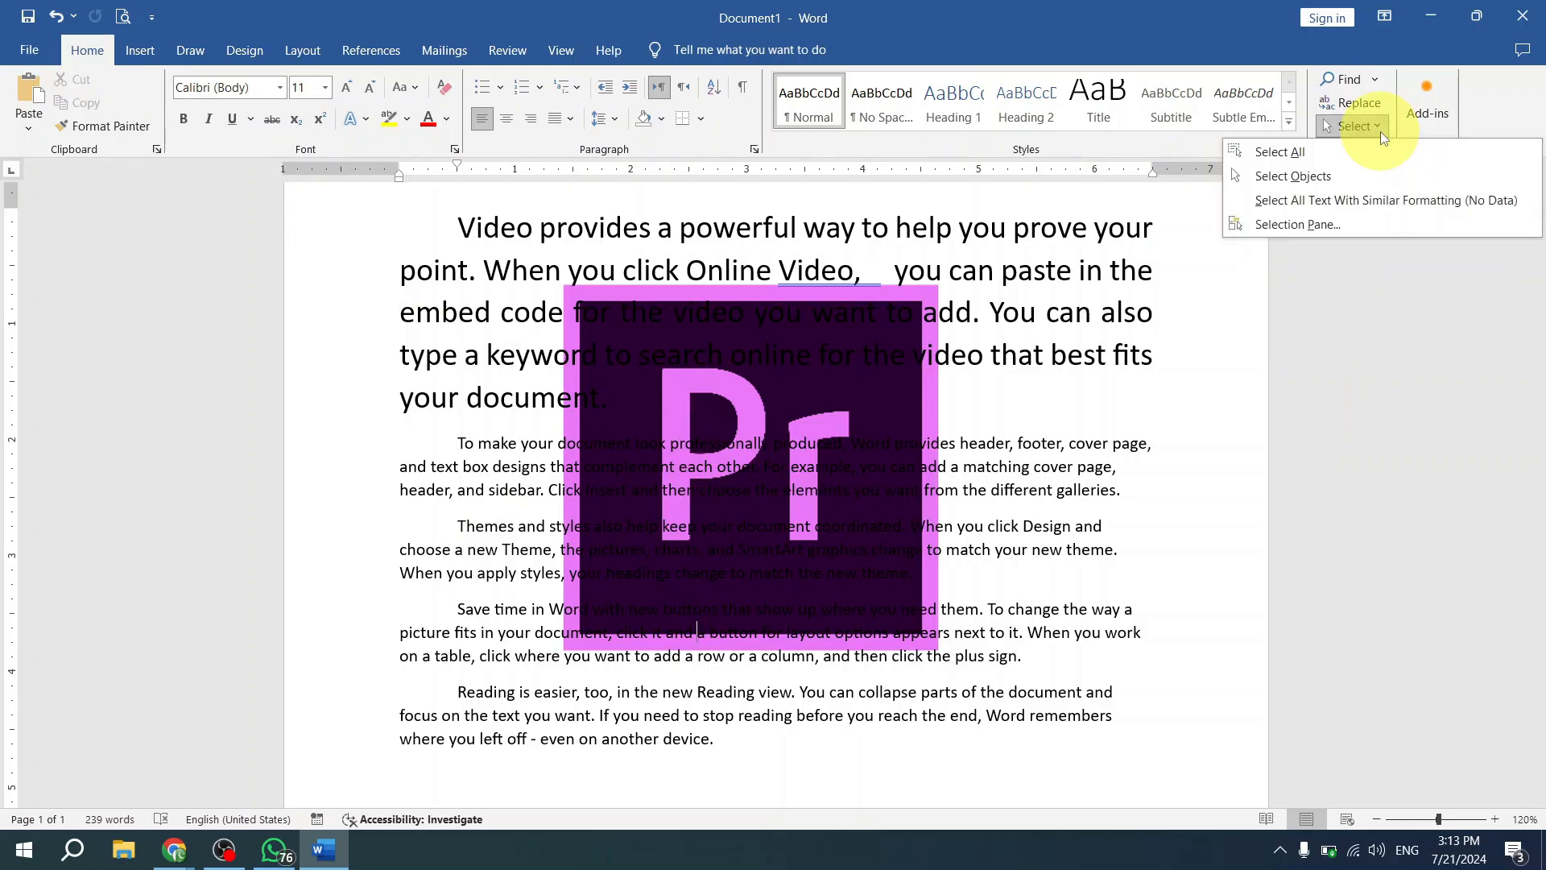
left_click(1335, 180)
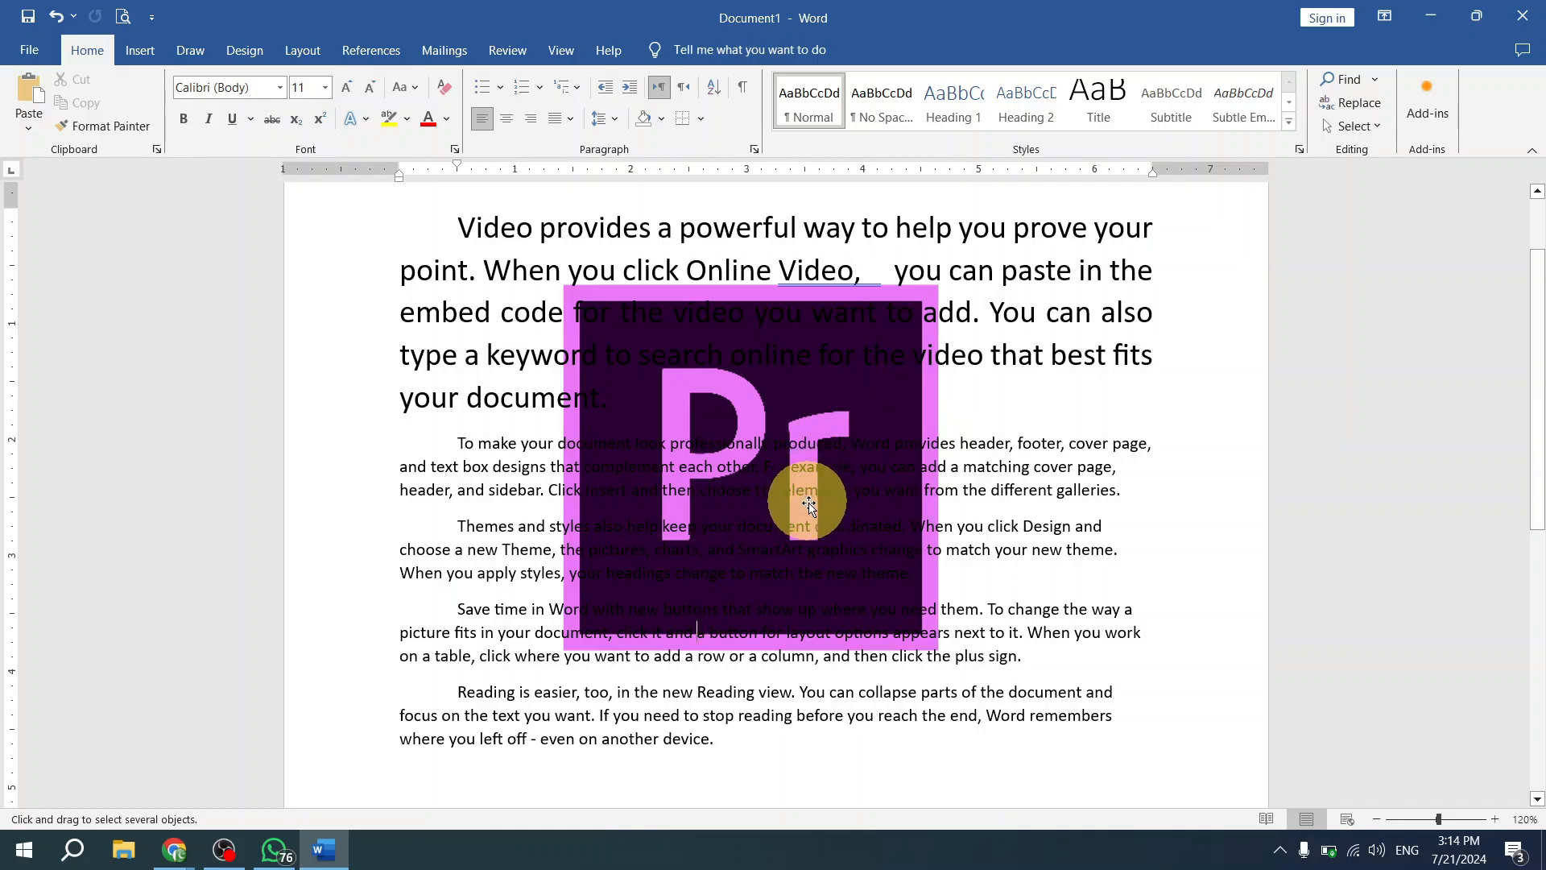
left_click(774, 515)
left_click_drag(694, 508, 756, 454)
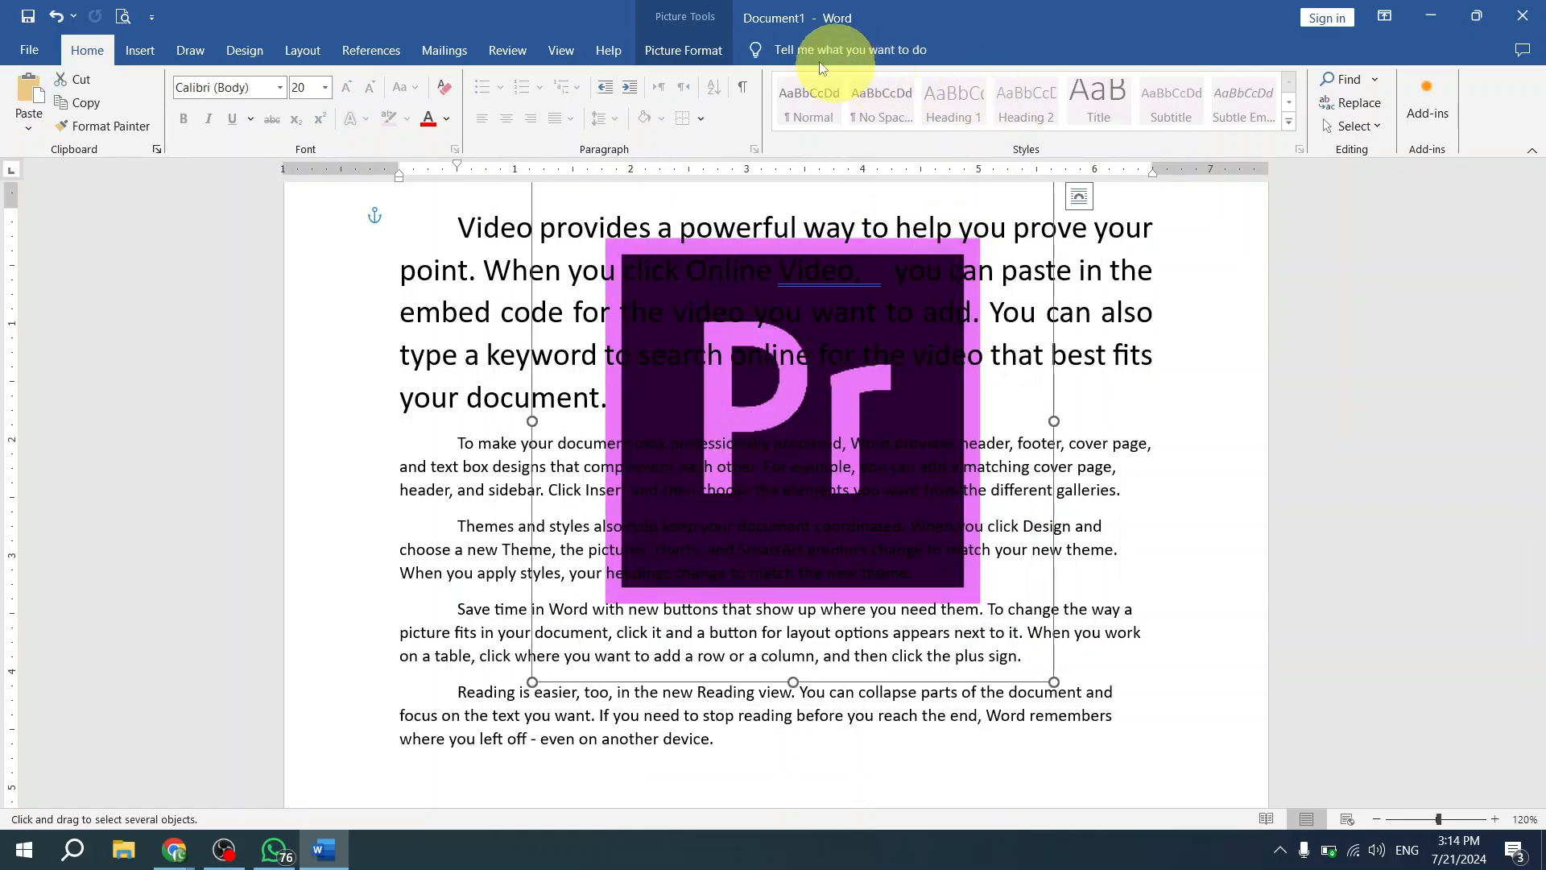
- Set the picture's wrapping to In Front of Text and move it toward the page's right margin
left_click(689, 49)
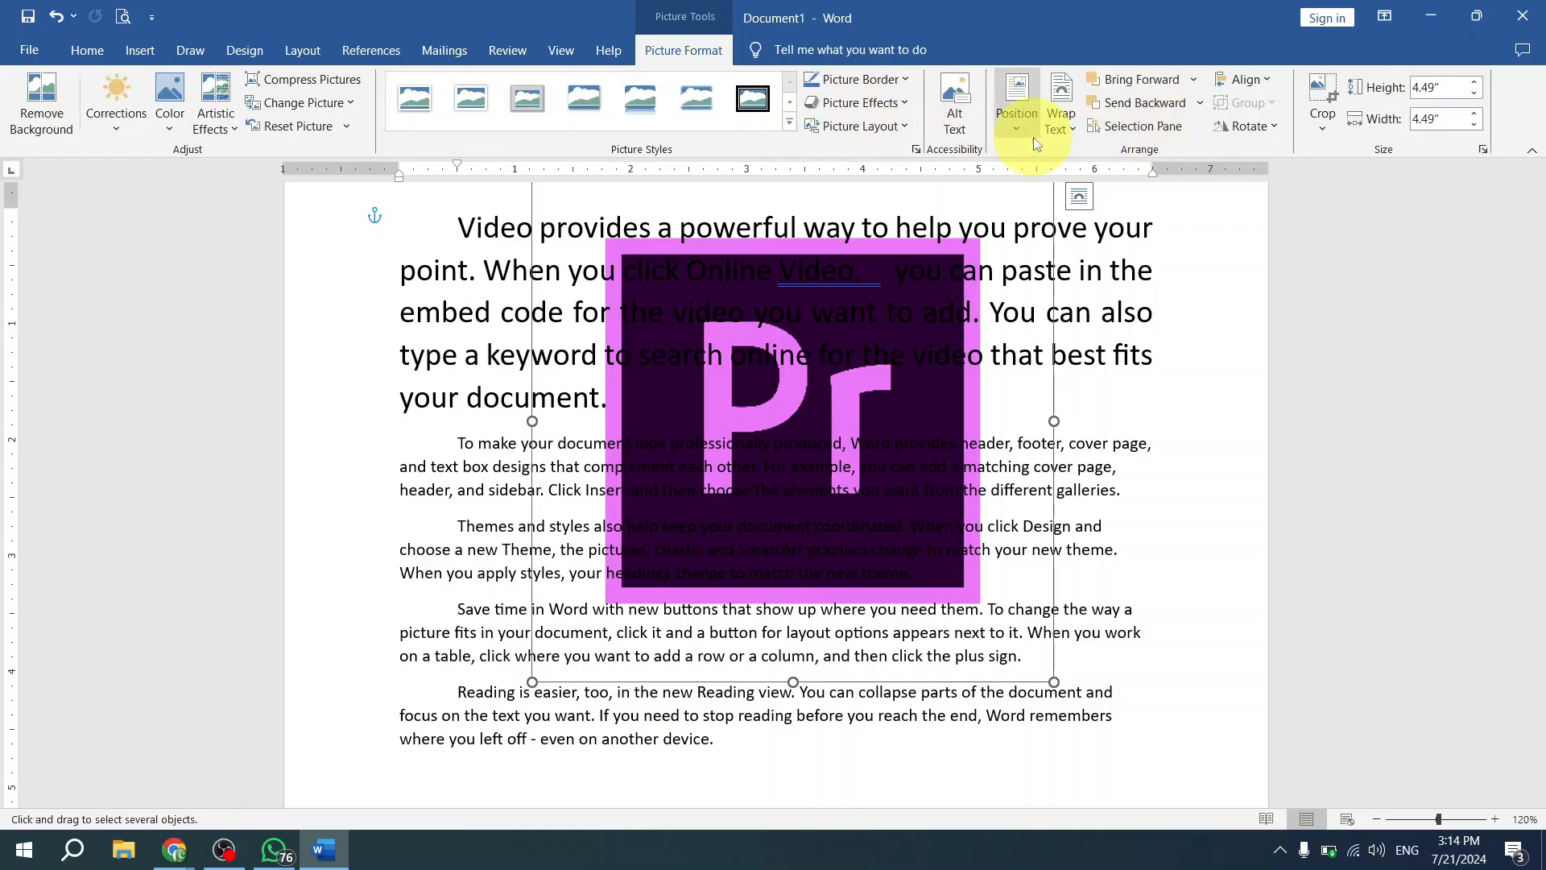
left_click(1061, 111)
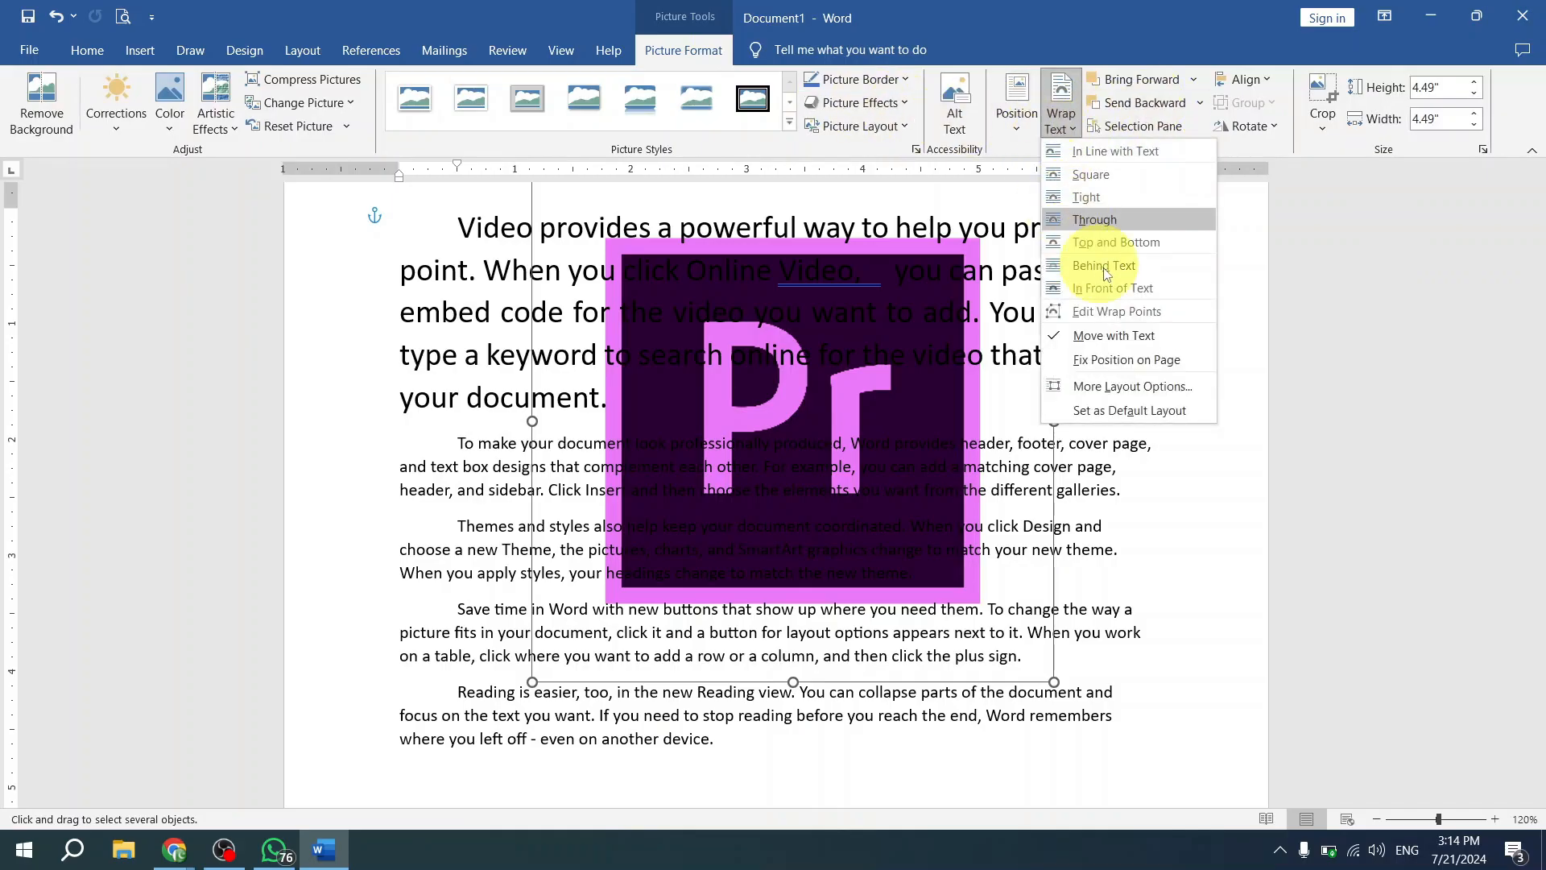
left_click(1184, 286)
left_click_drag(807, 376, 934, 372)
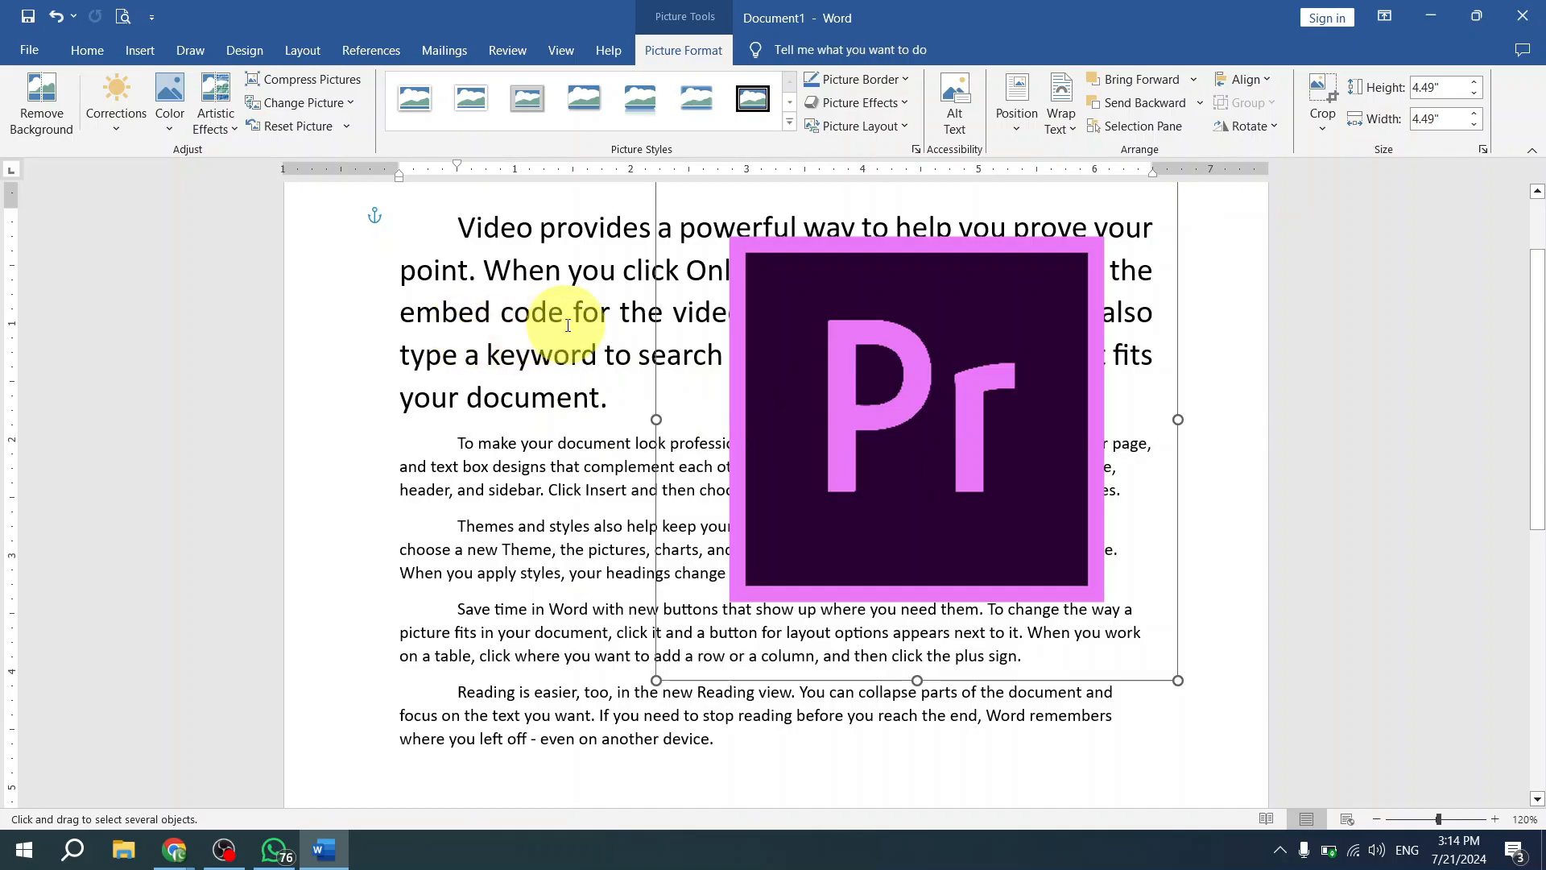
- Deselect the picture, turn on Select Objects again, and move the picture down and to the left over the paragraphs
left_click(615, 319)
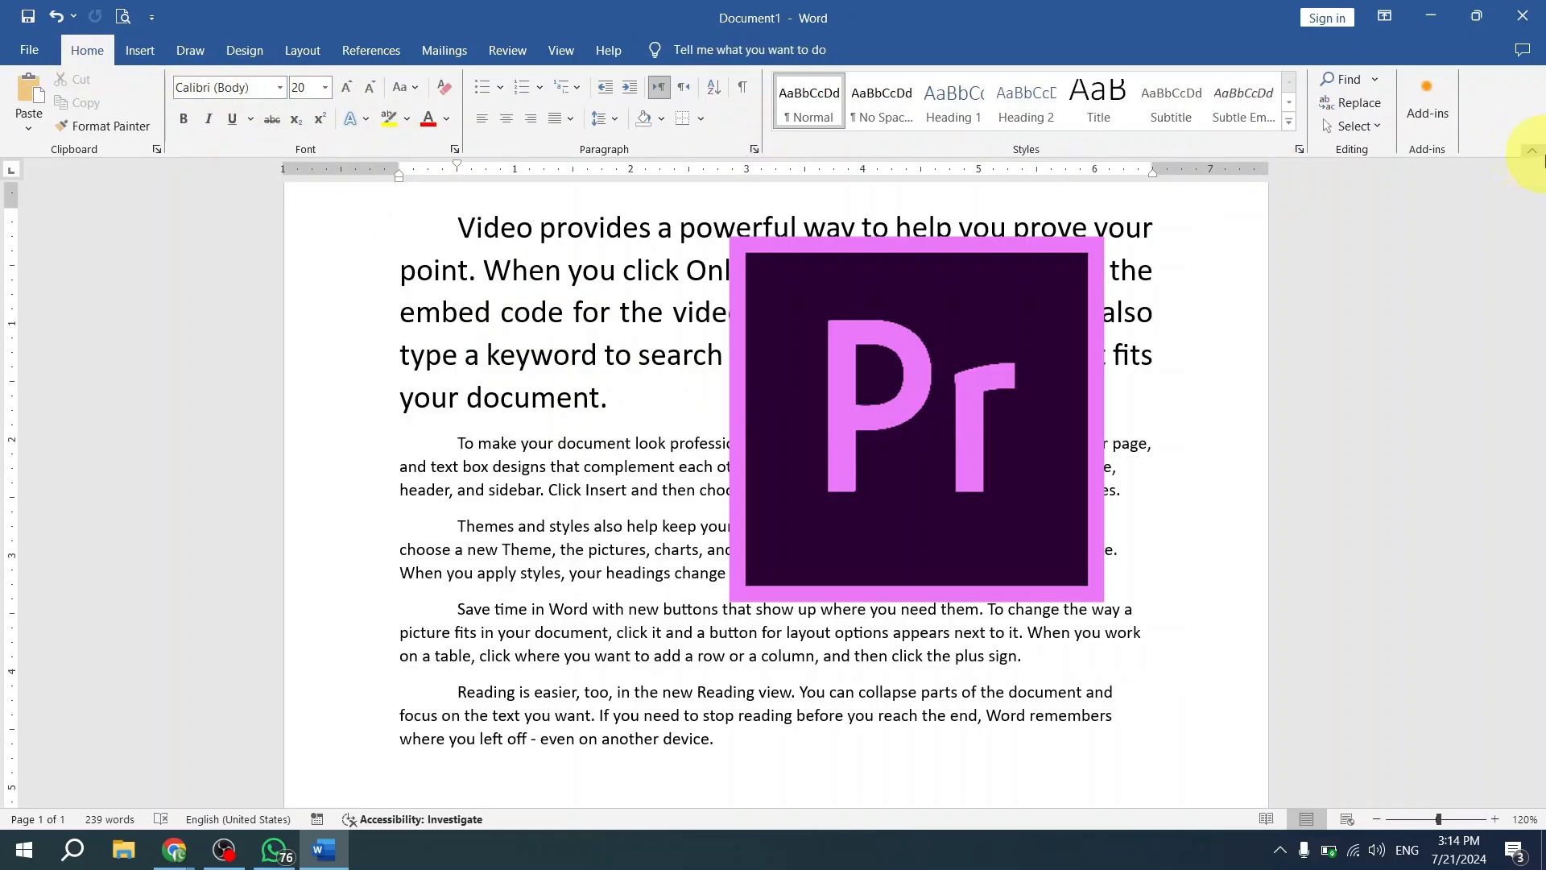
left_click(1371, 134)
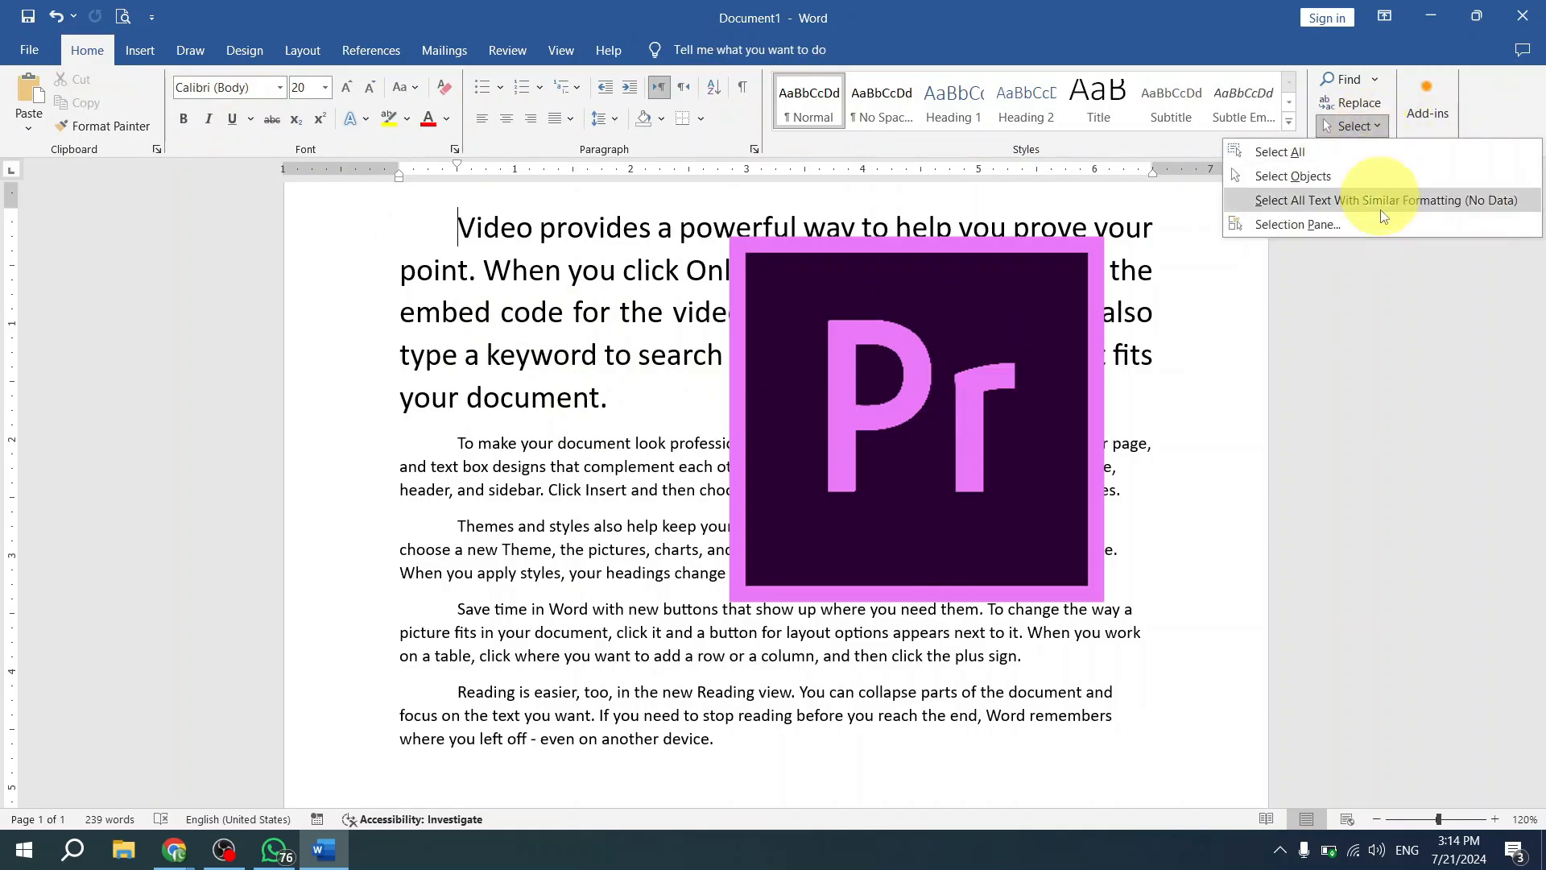
left_click(1298, 177)
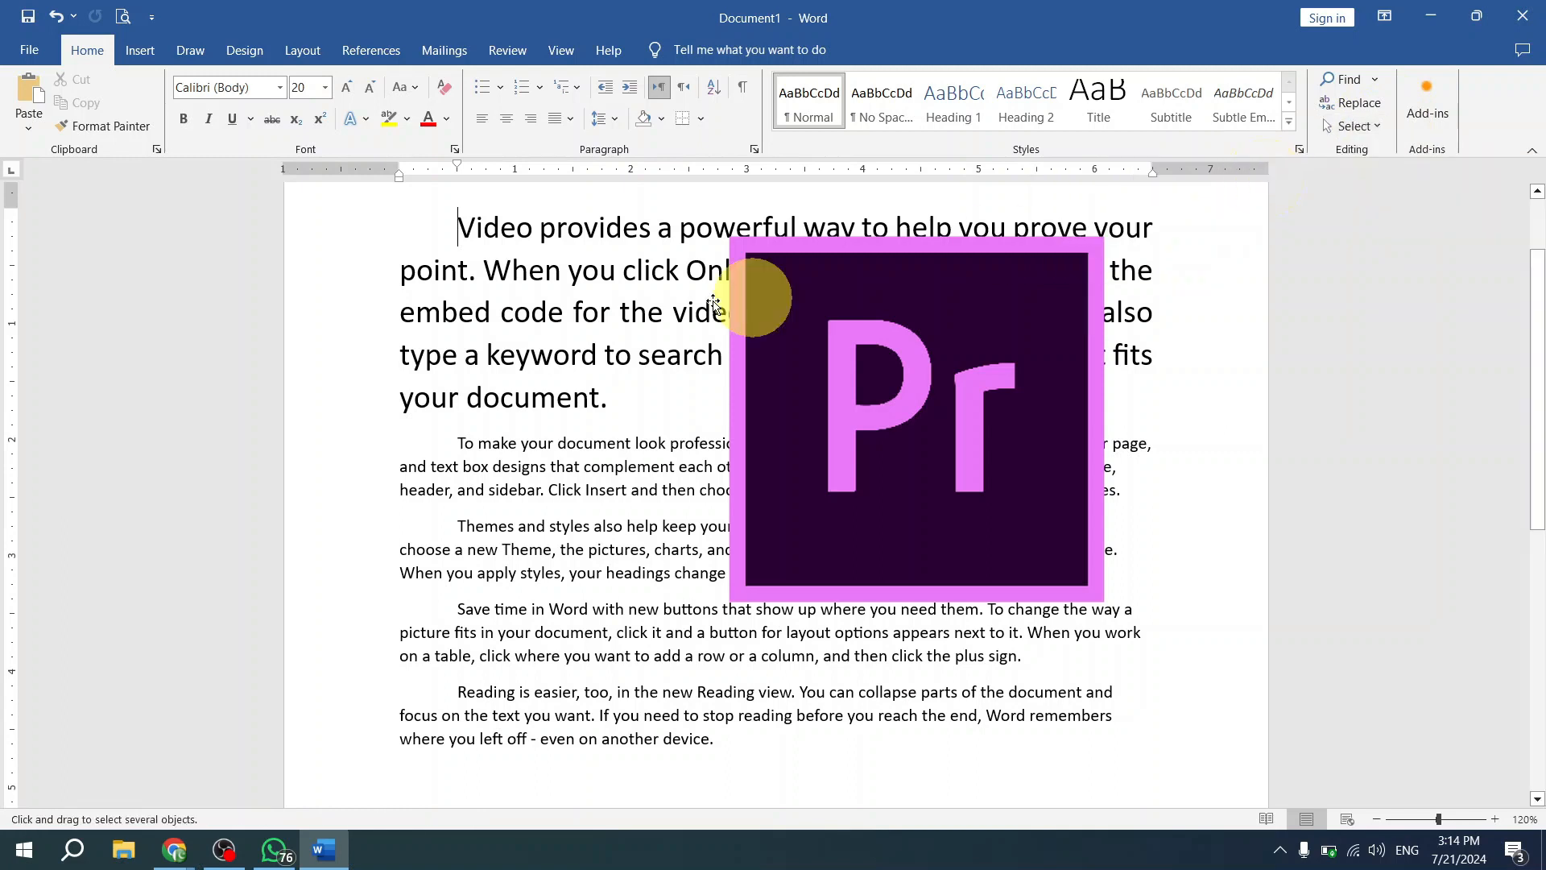
left_click_drag(856, 322, 674, 428)
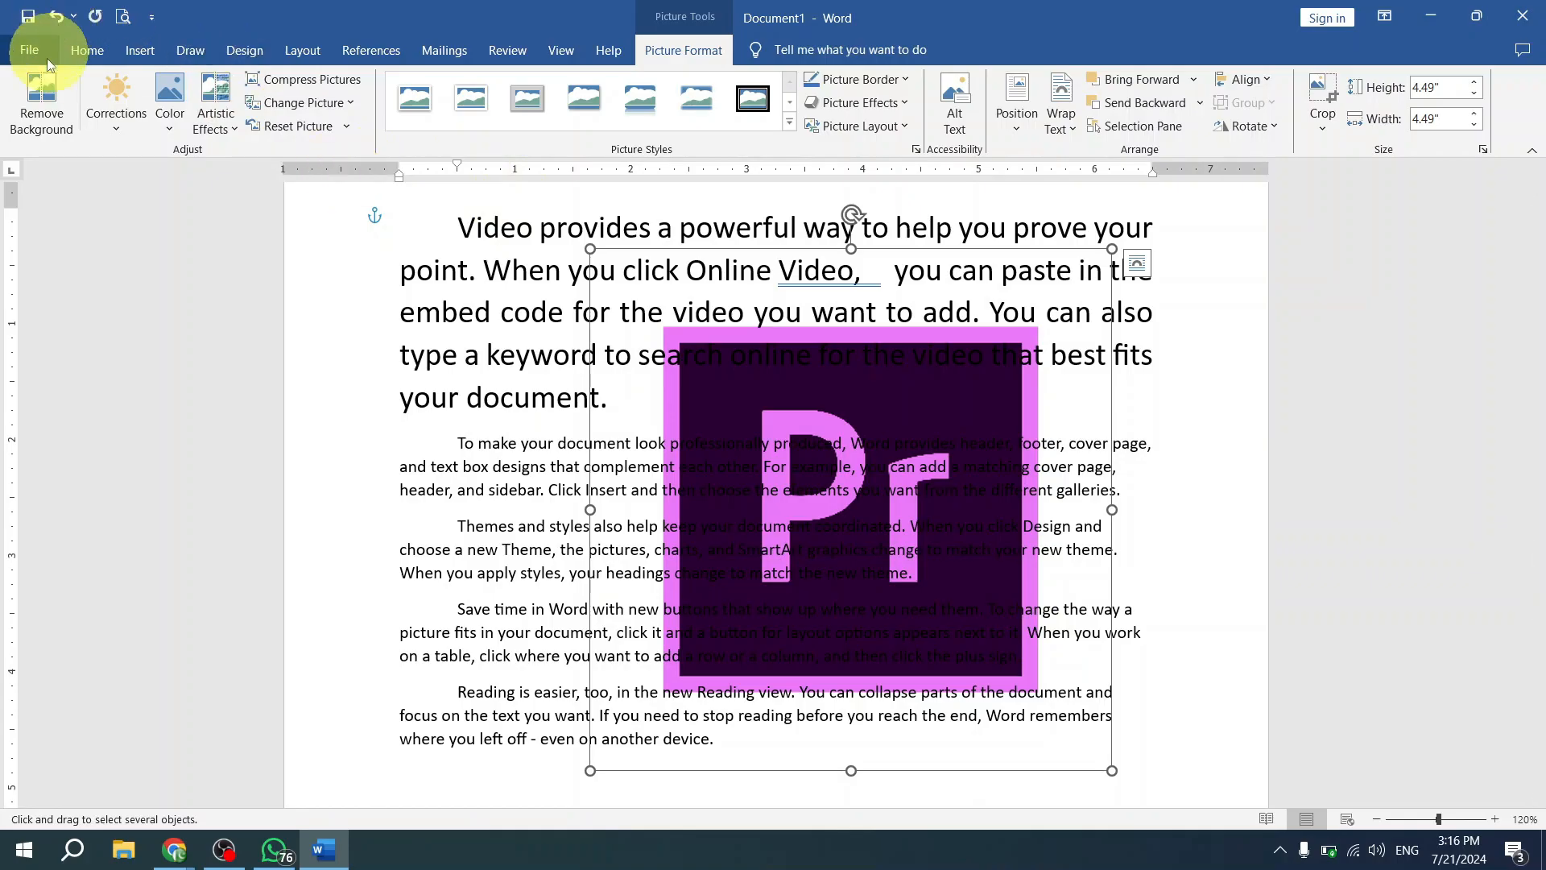
- Reposition the picture behind the text, leaving it slightly right of the page's center over the paragraphs
left_click(108, 52)
left_click_drag(883, 411, 810, 334)
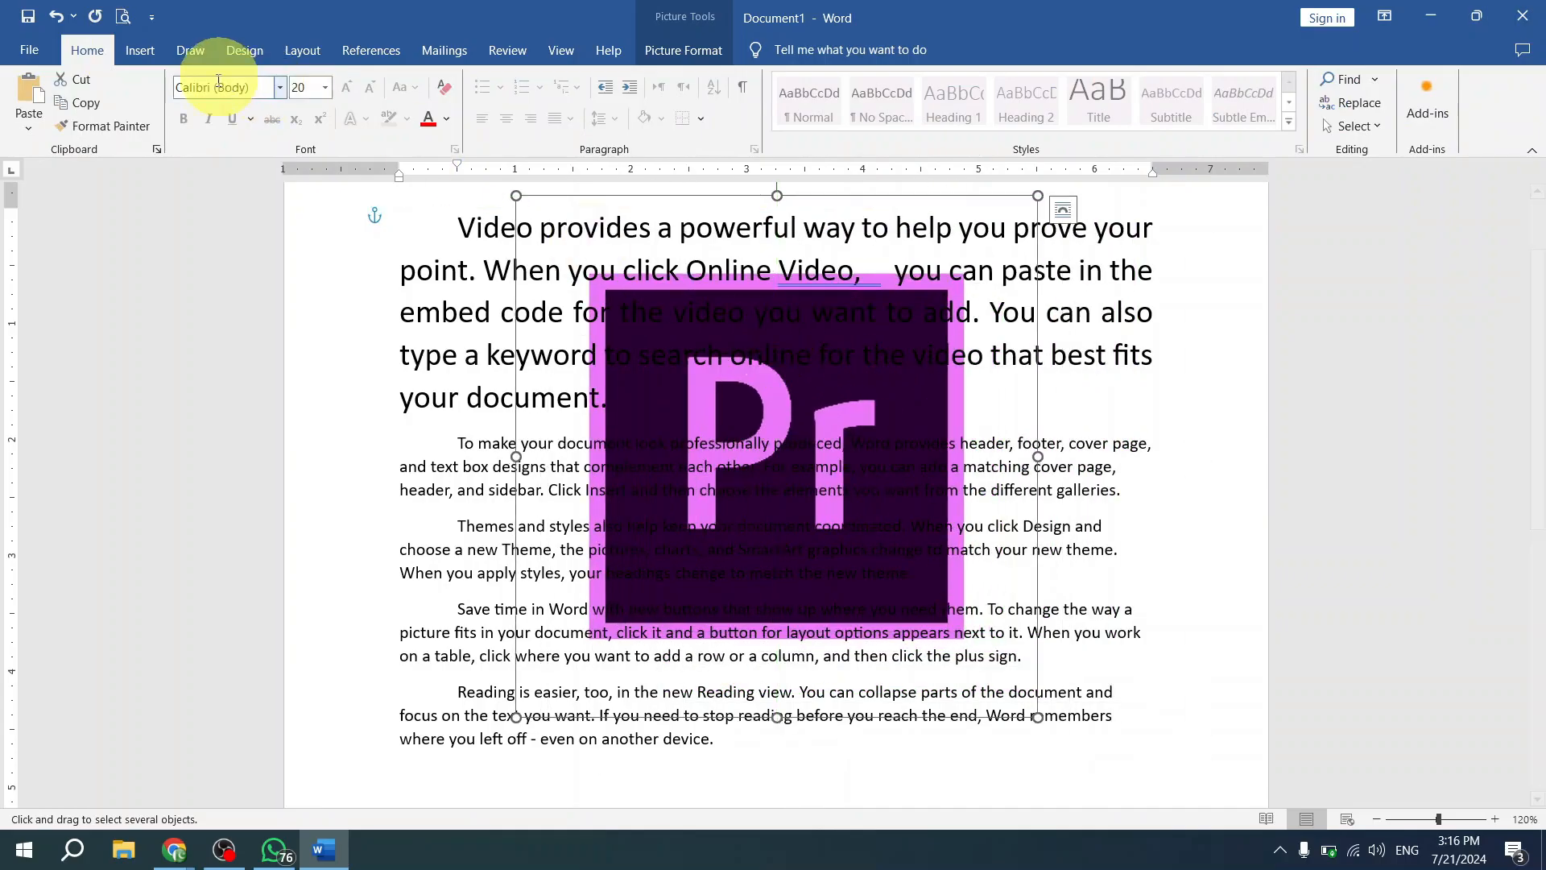
left_click(139, 50)
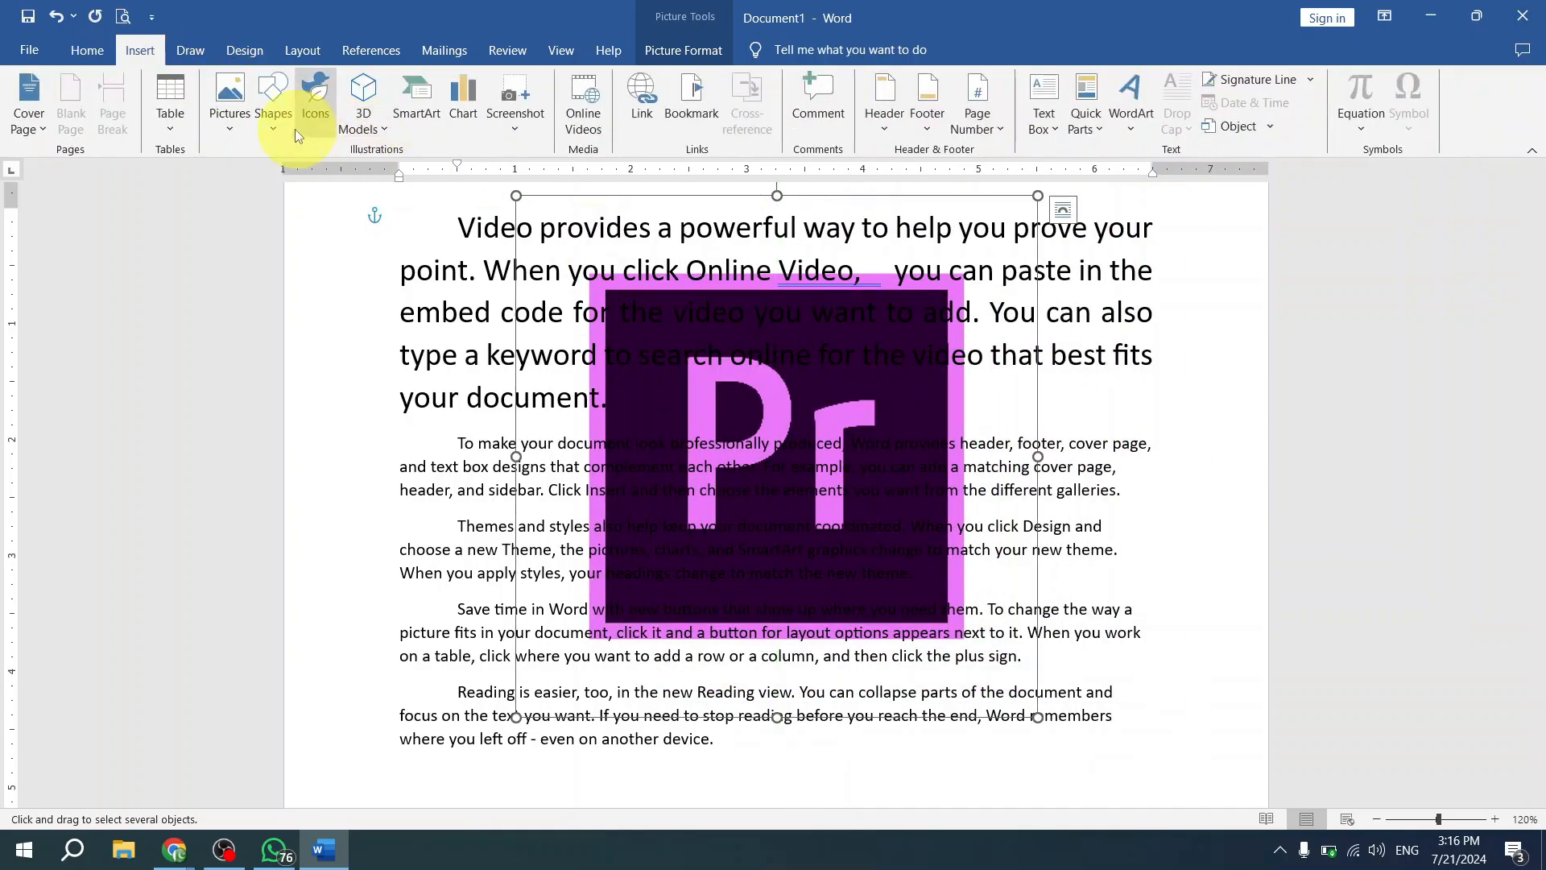
left_click_drag(813, 404, 814, 443)
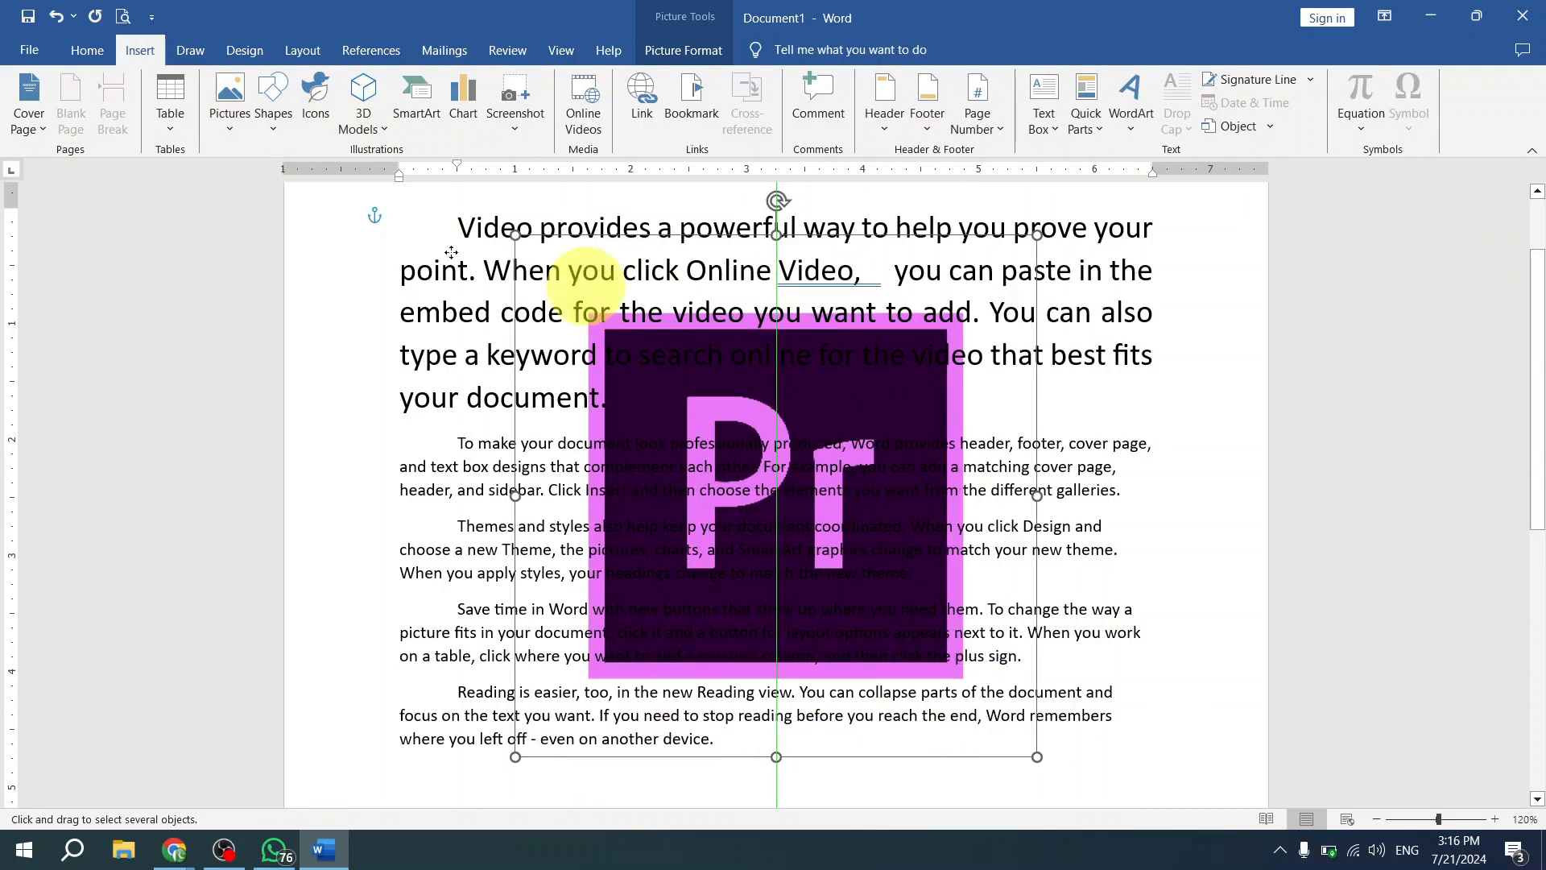
left_click(274, 113)
left_click(709, 364)
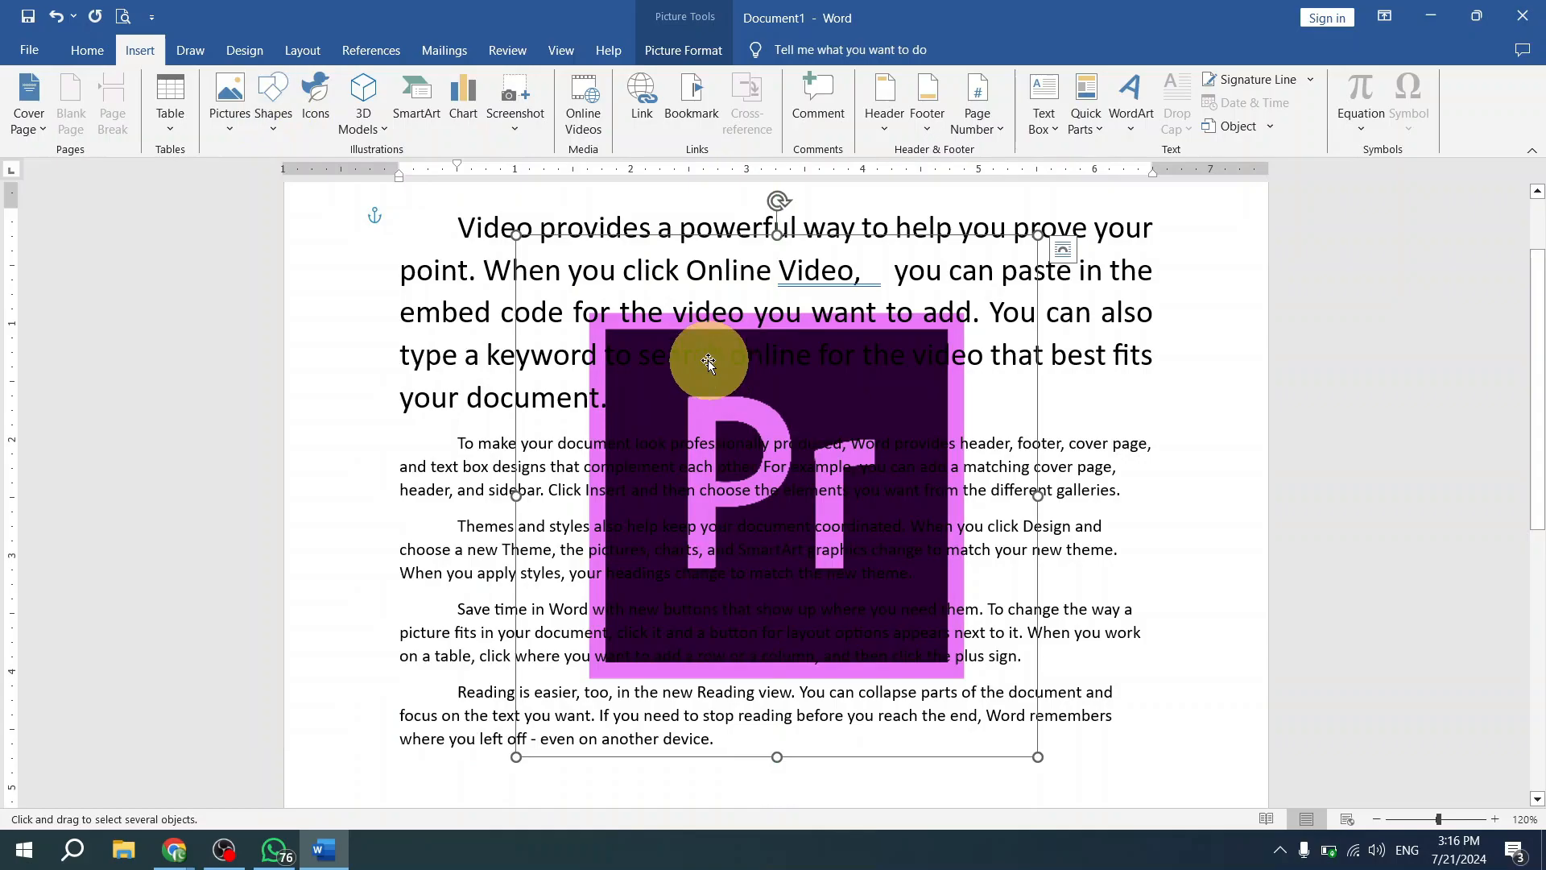
left_click_drag(834, 418, 881, 380)
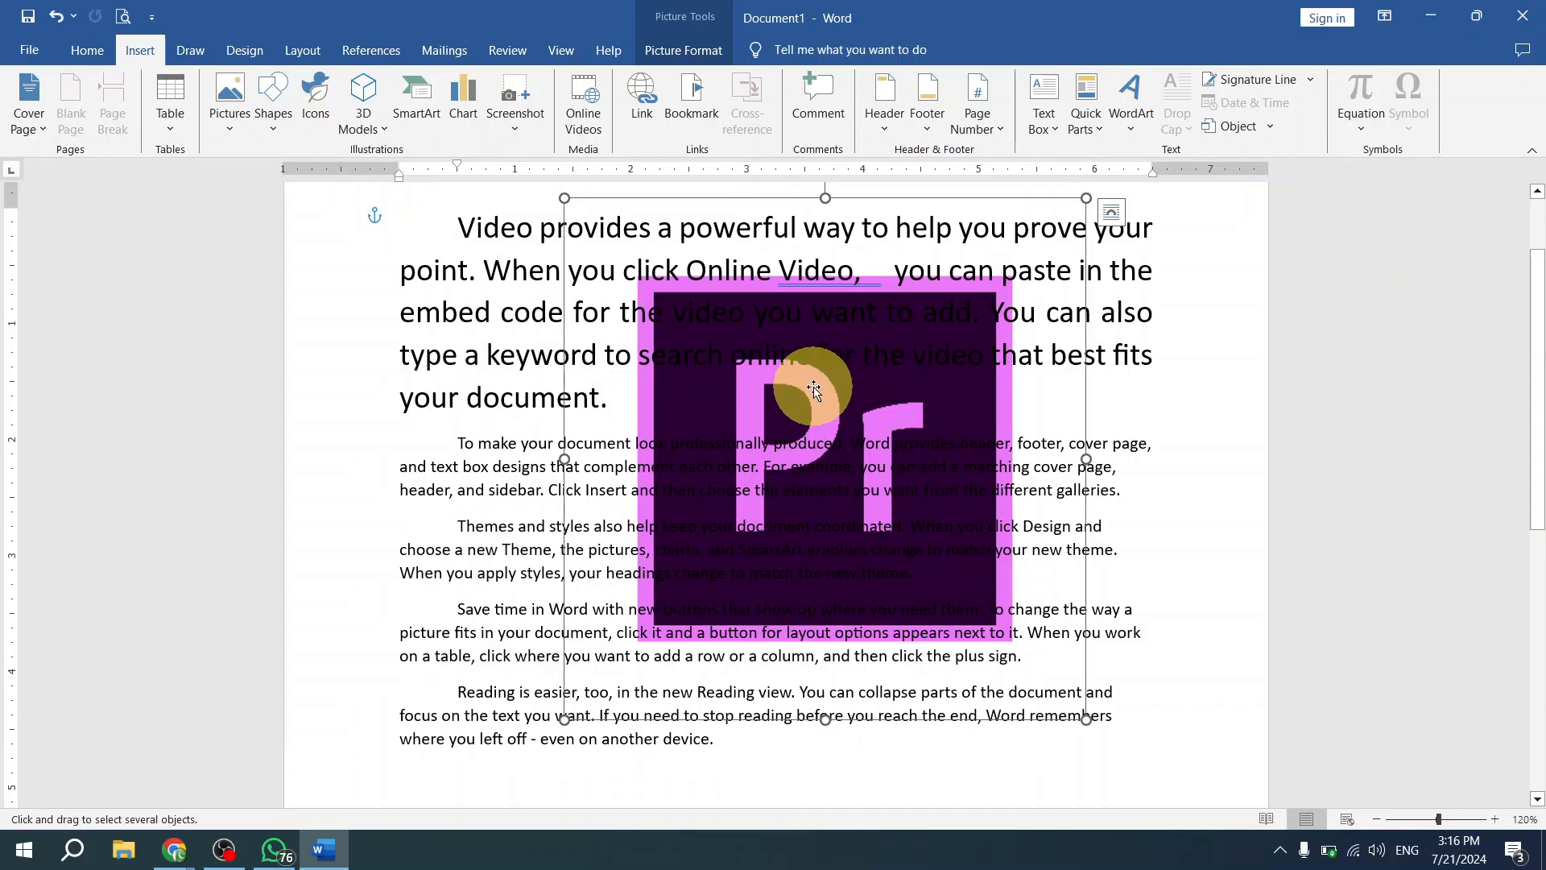
- Move the picture up and to the left so it lies behind the first paragraph
right_click(842, 390)
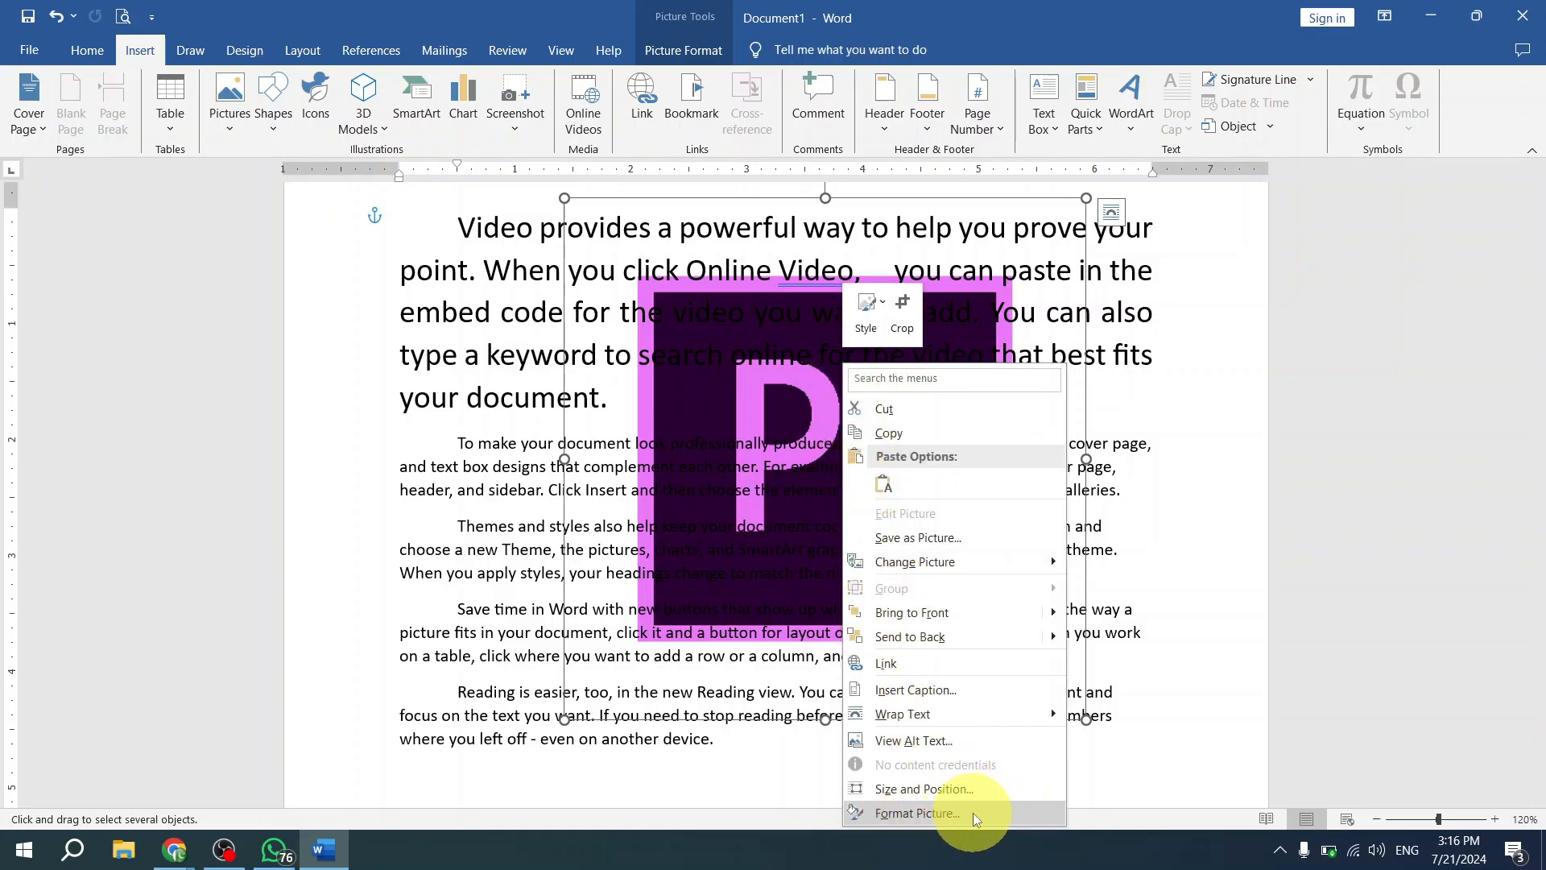
left_click(710, 335)
left_click_drag(719, 444, 587, 317)
- Add a new comment on the word "you" in the first paragraph, and undo it
right_click(585, 280)
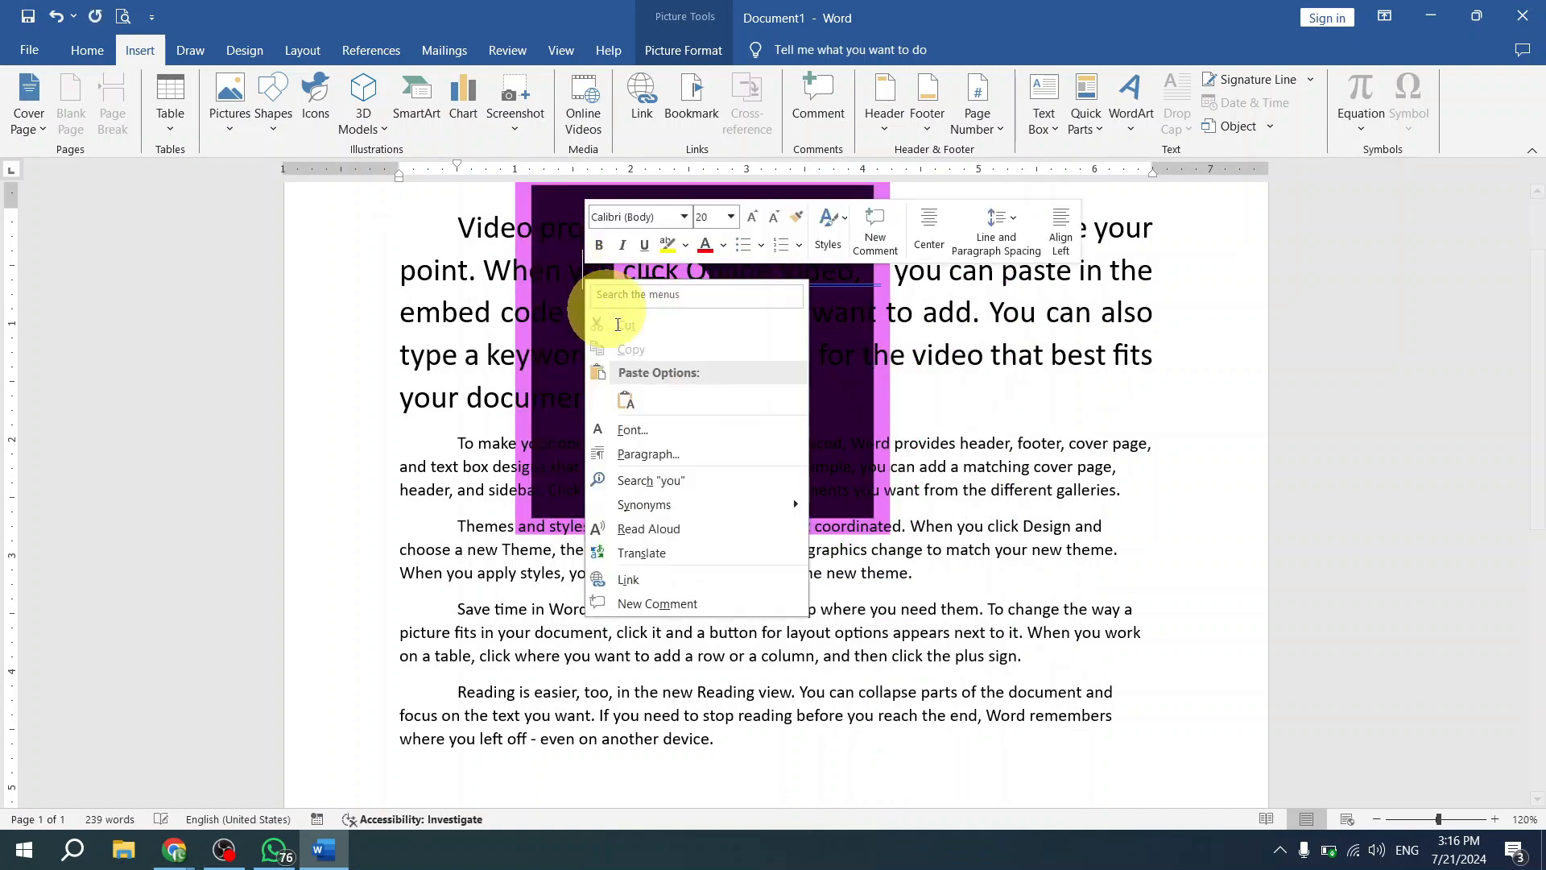
left_click(693, 602)
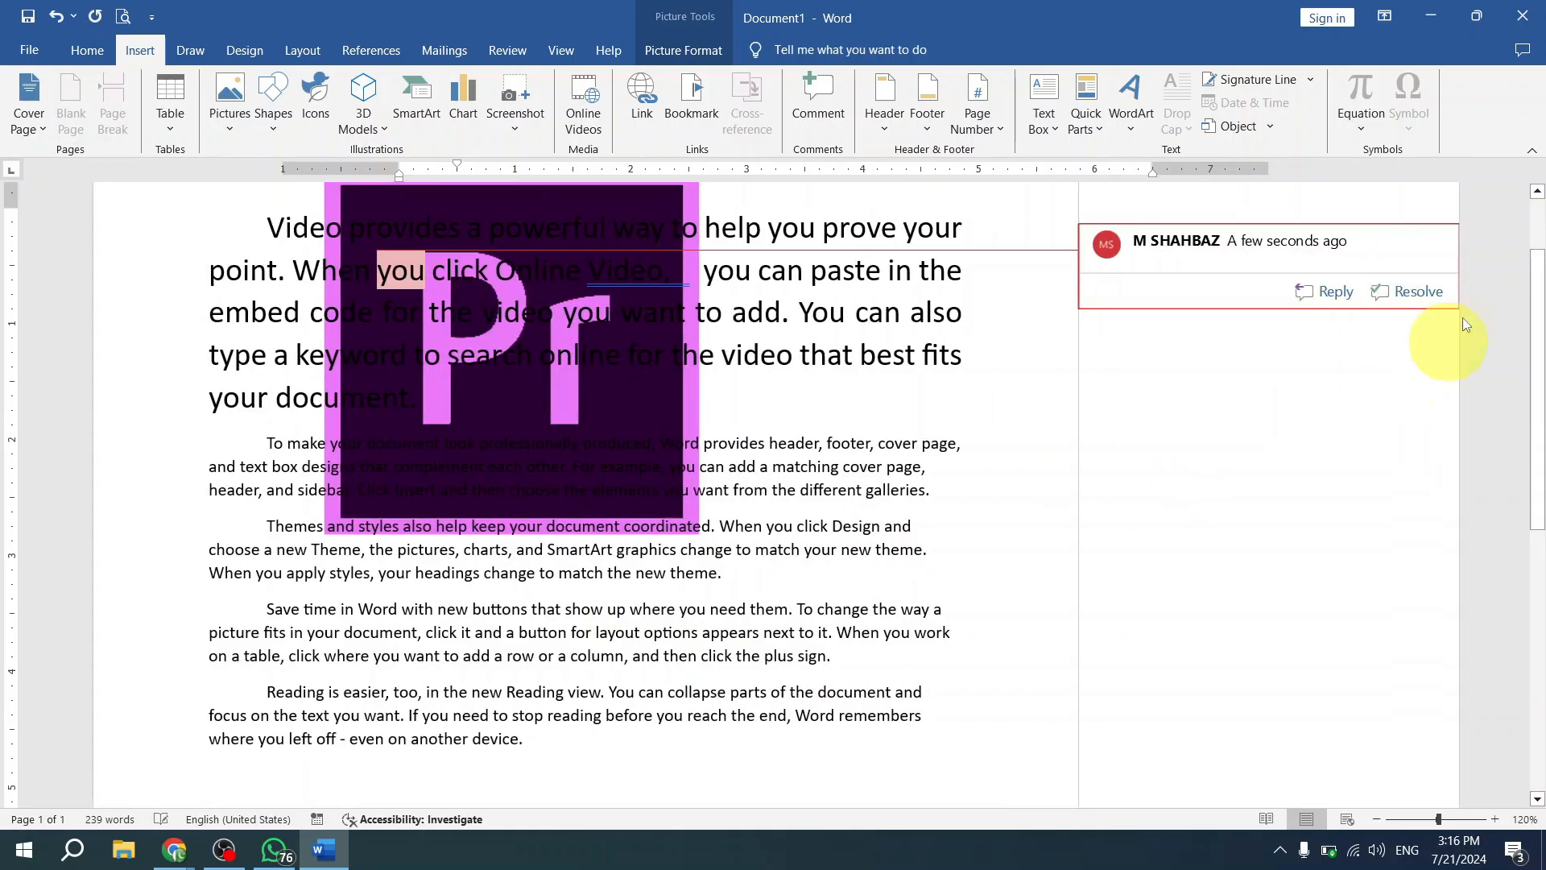
left_click(1245, 290)
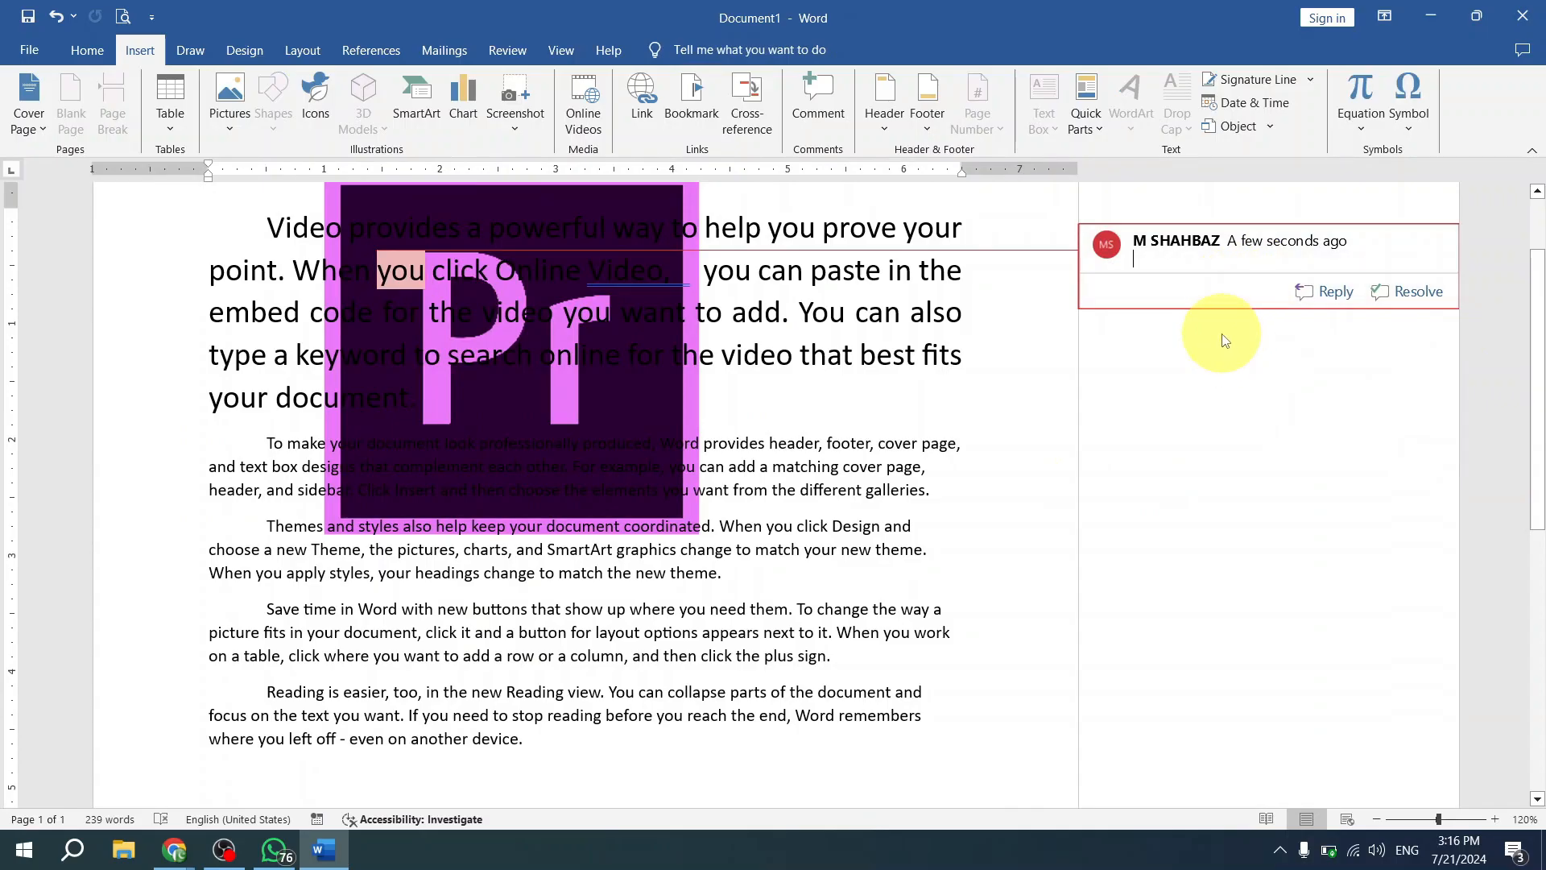
key("ctrl+z")
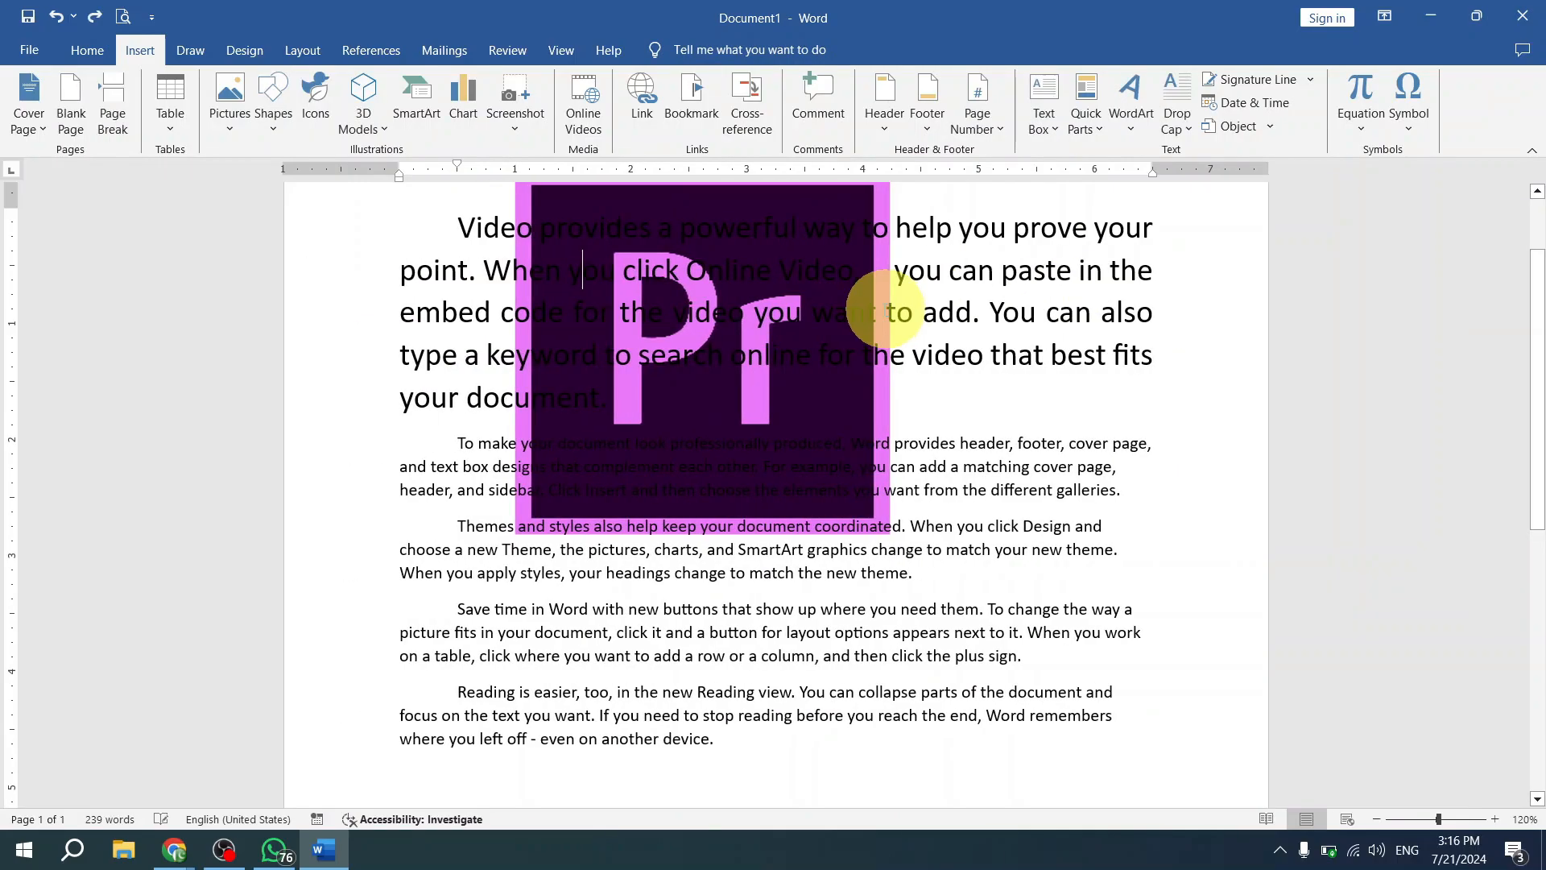
- Select the picture behind the first paragraph and open its Format Picture settings
right_click(773, 285)
left_click(755, 412)
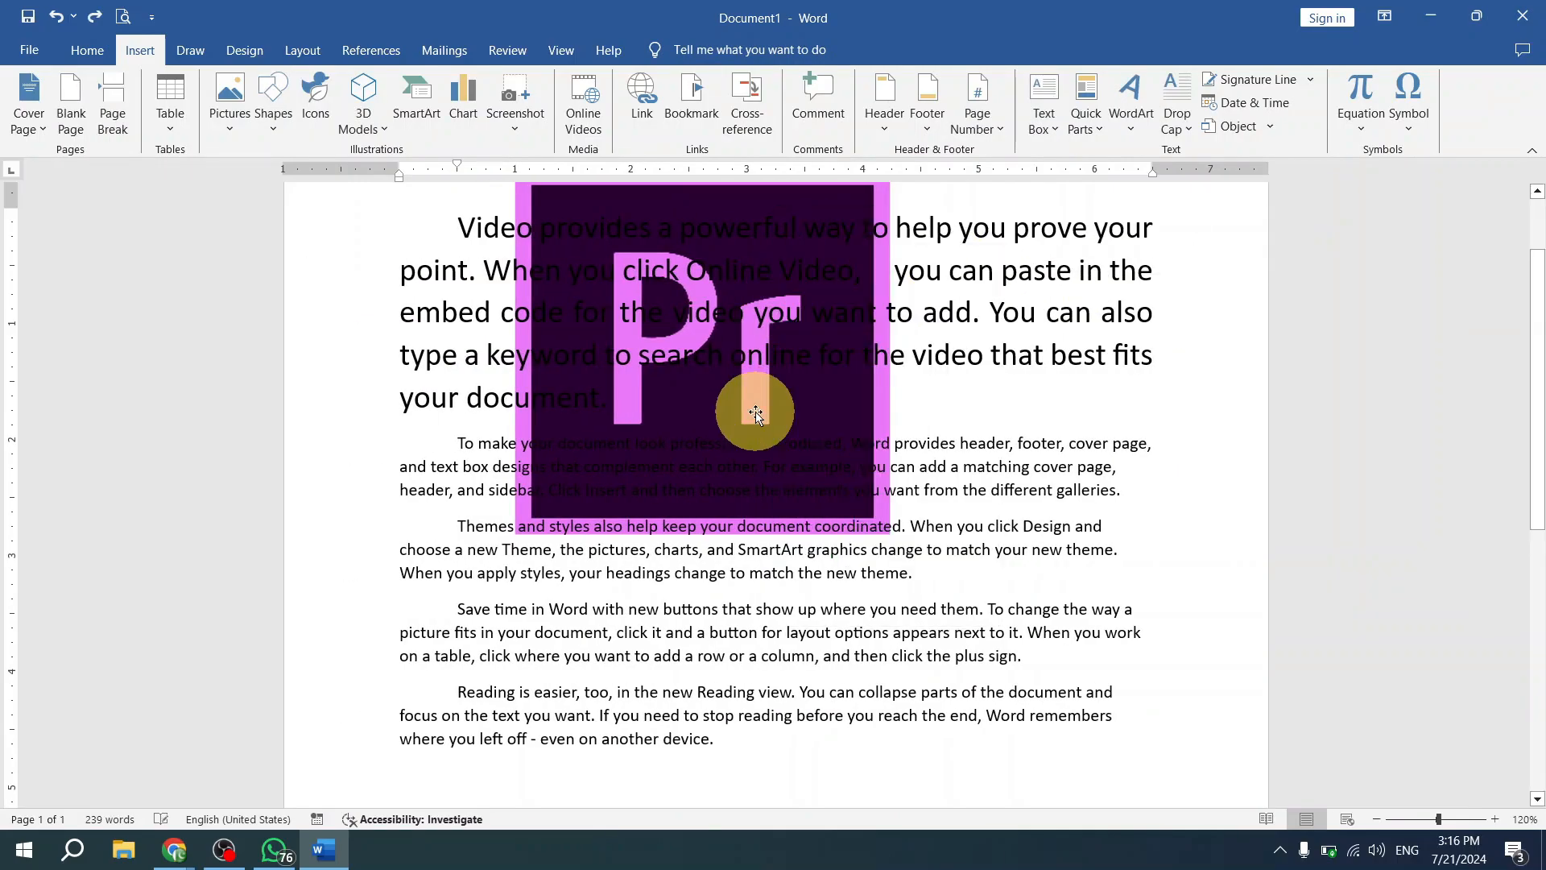
right_click(756, 412)
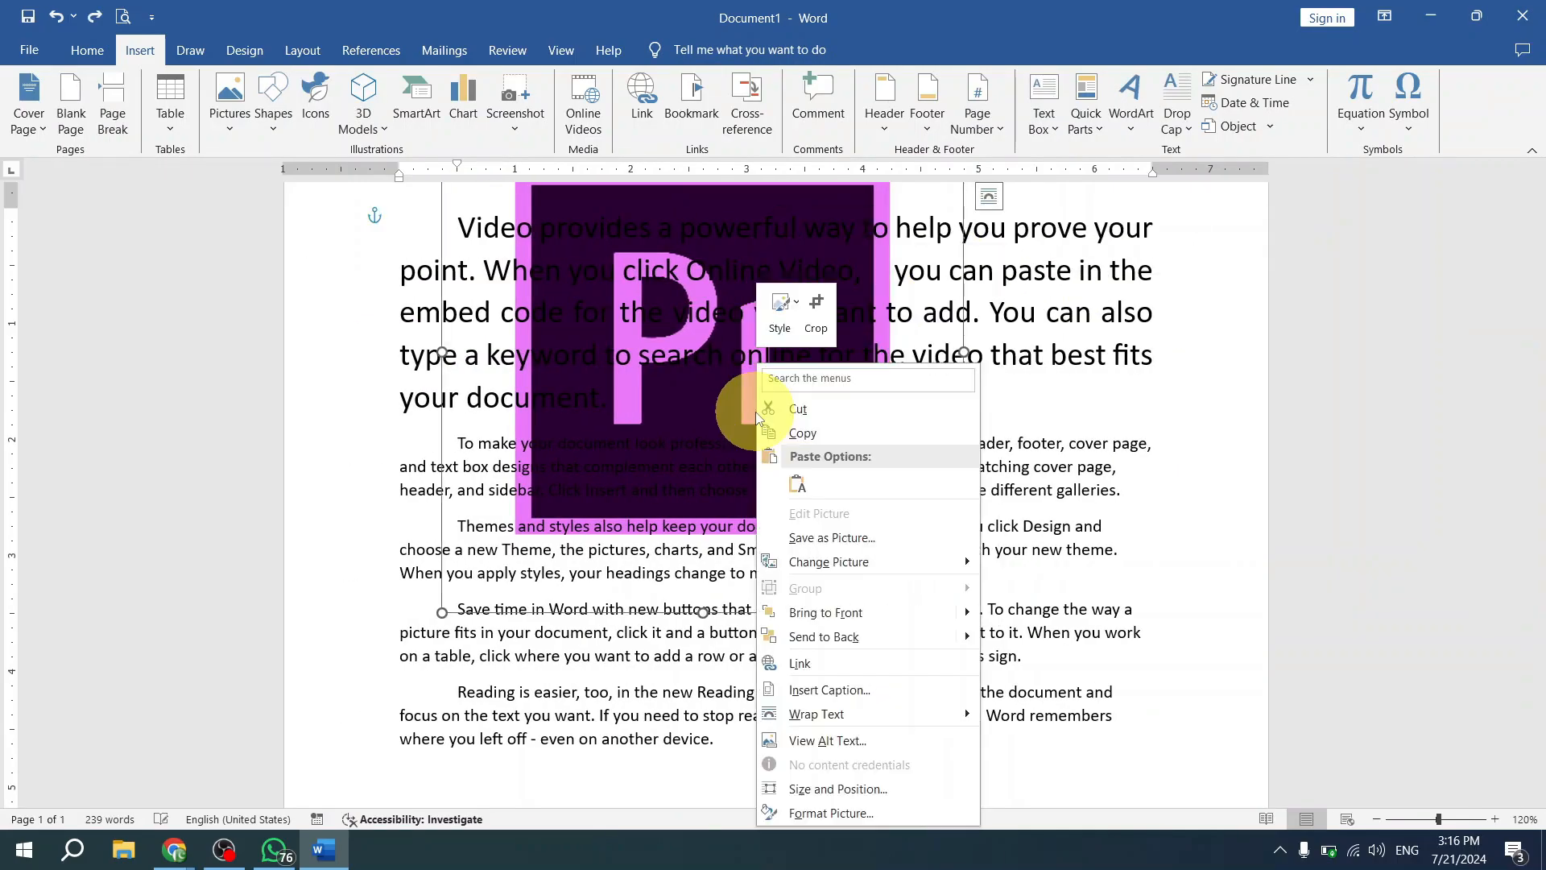
left_click(882, 808)
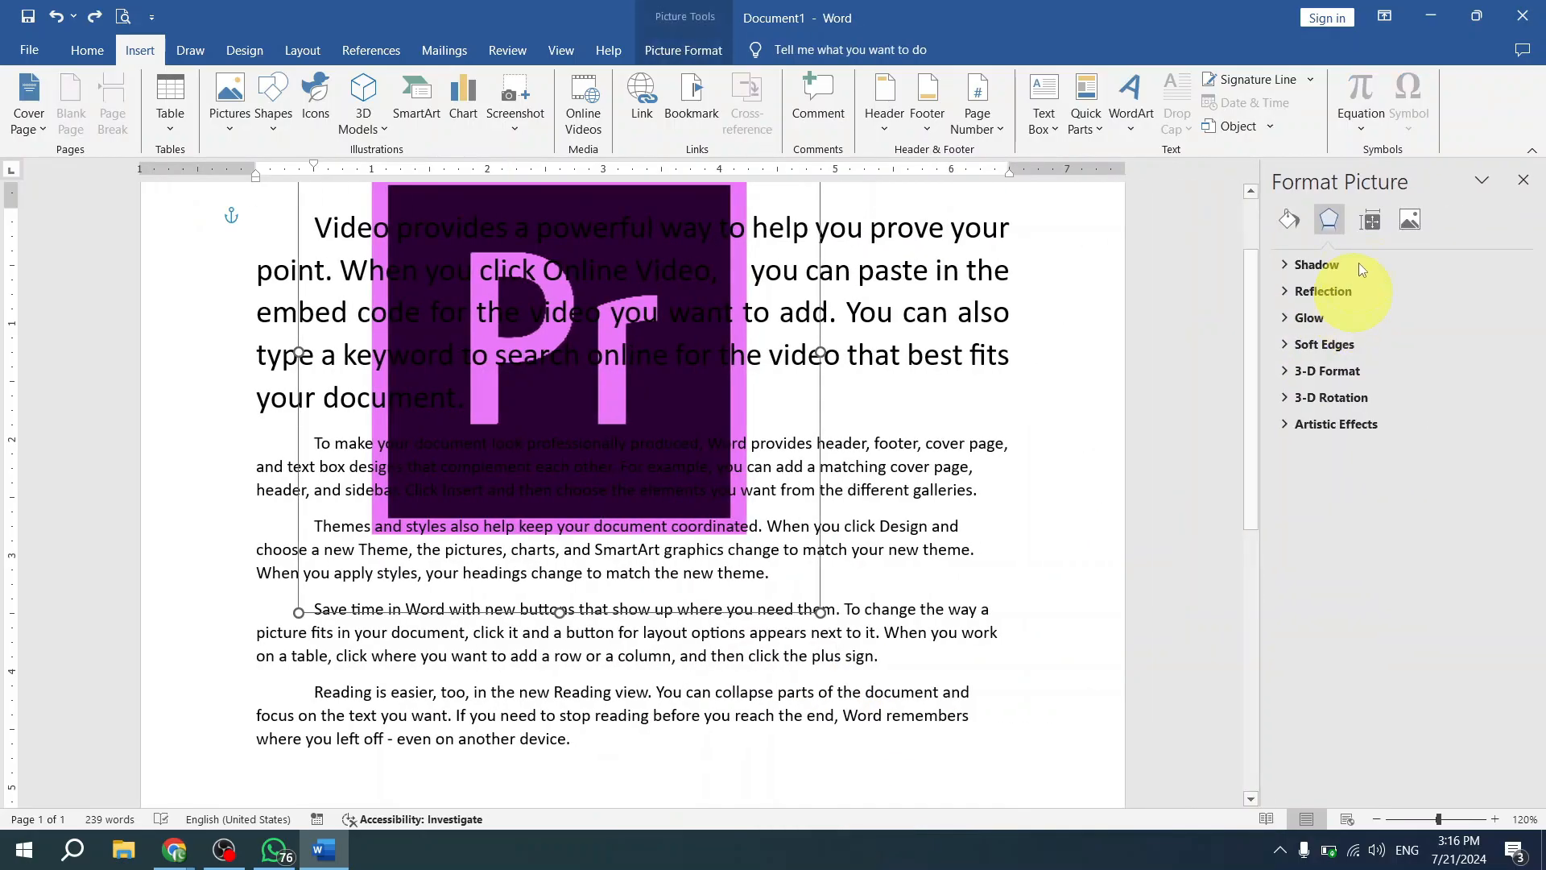
- Move the picture toward the page's right side and slightly up, and expand its Fill options in the Format Picture settings
left_click_drag(602, 407, 916, 470)
left_click(1289, 224)
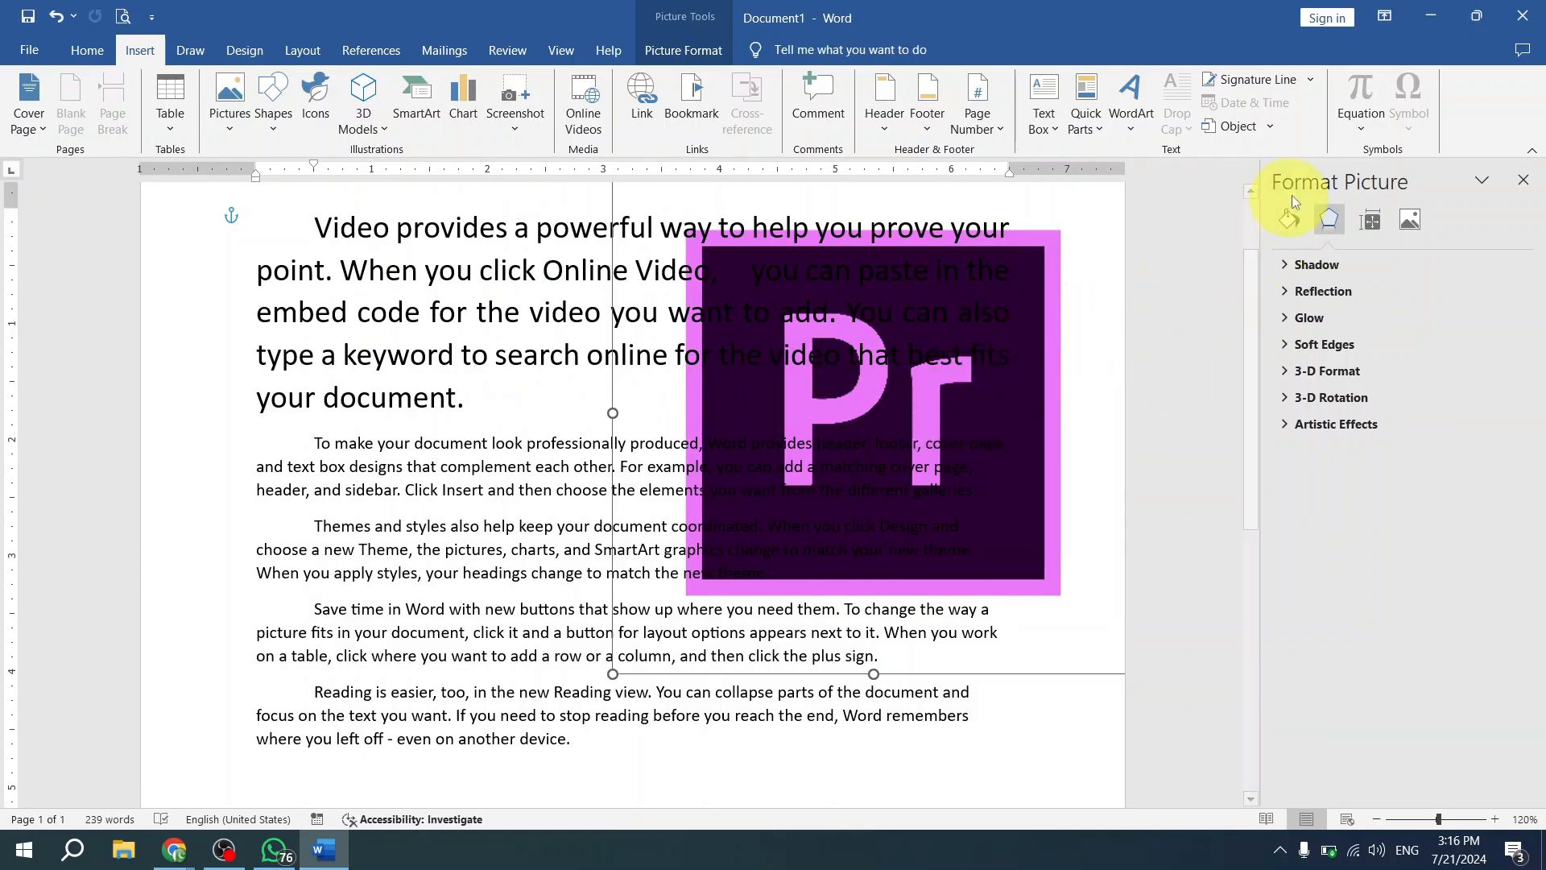
left_click(1287, 226)
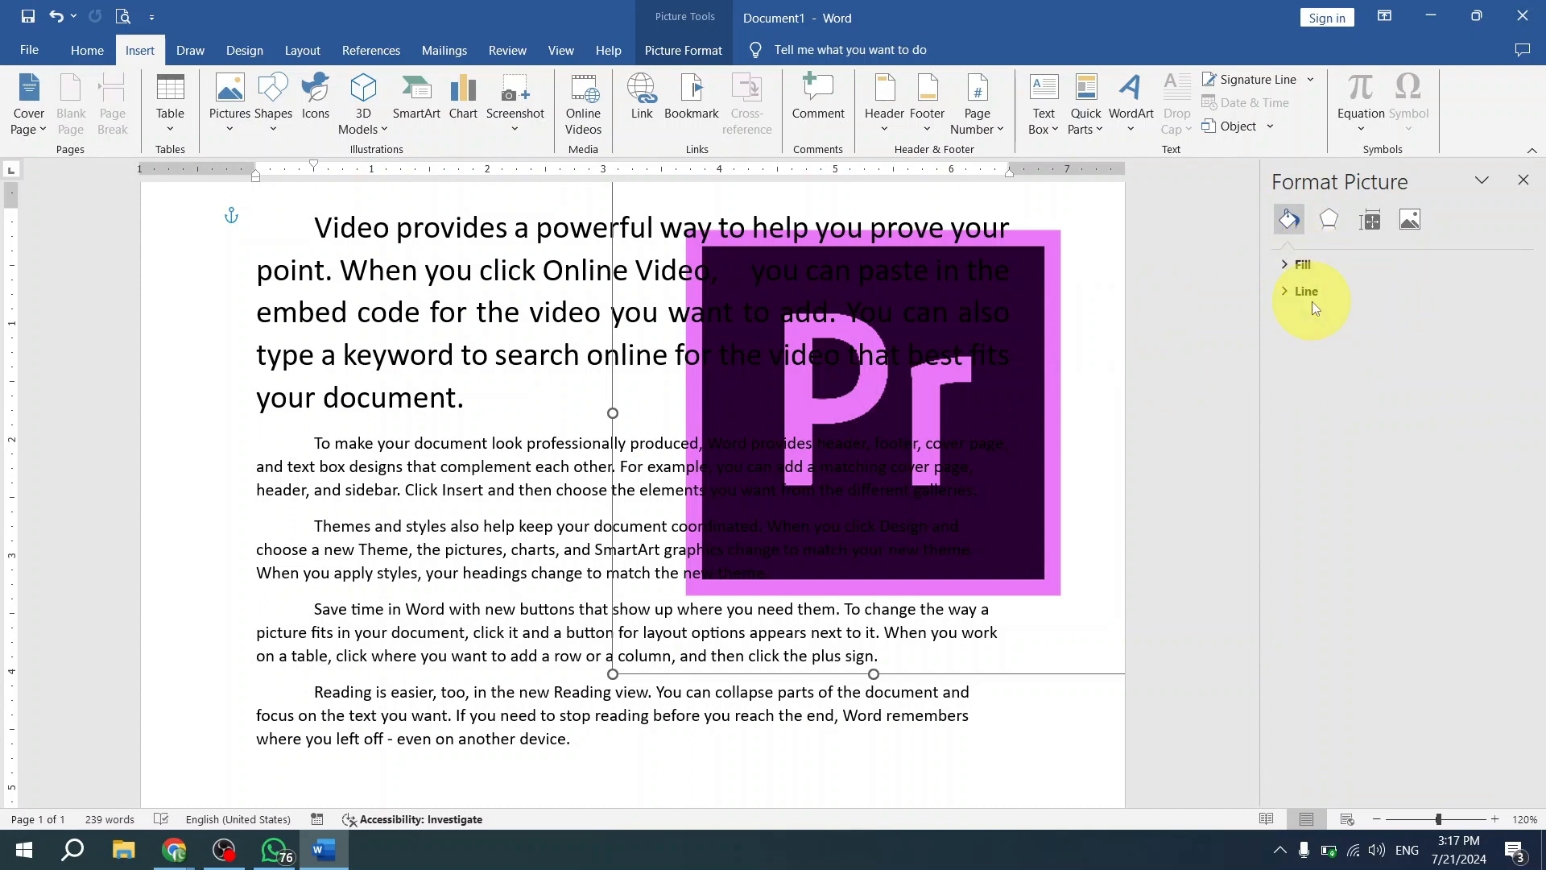
right_click(1008, 390)
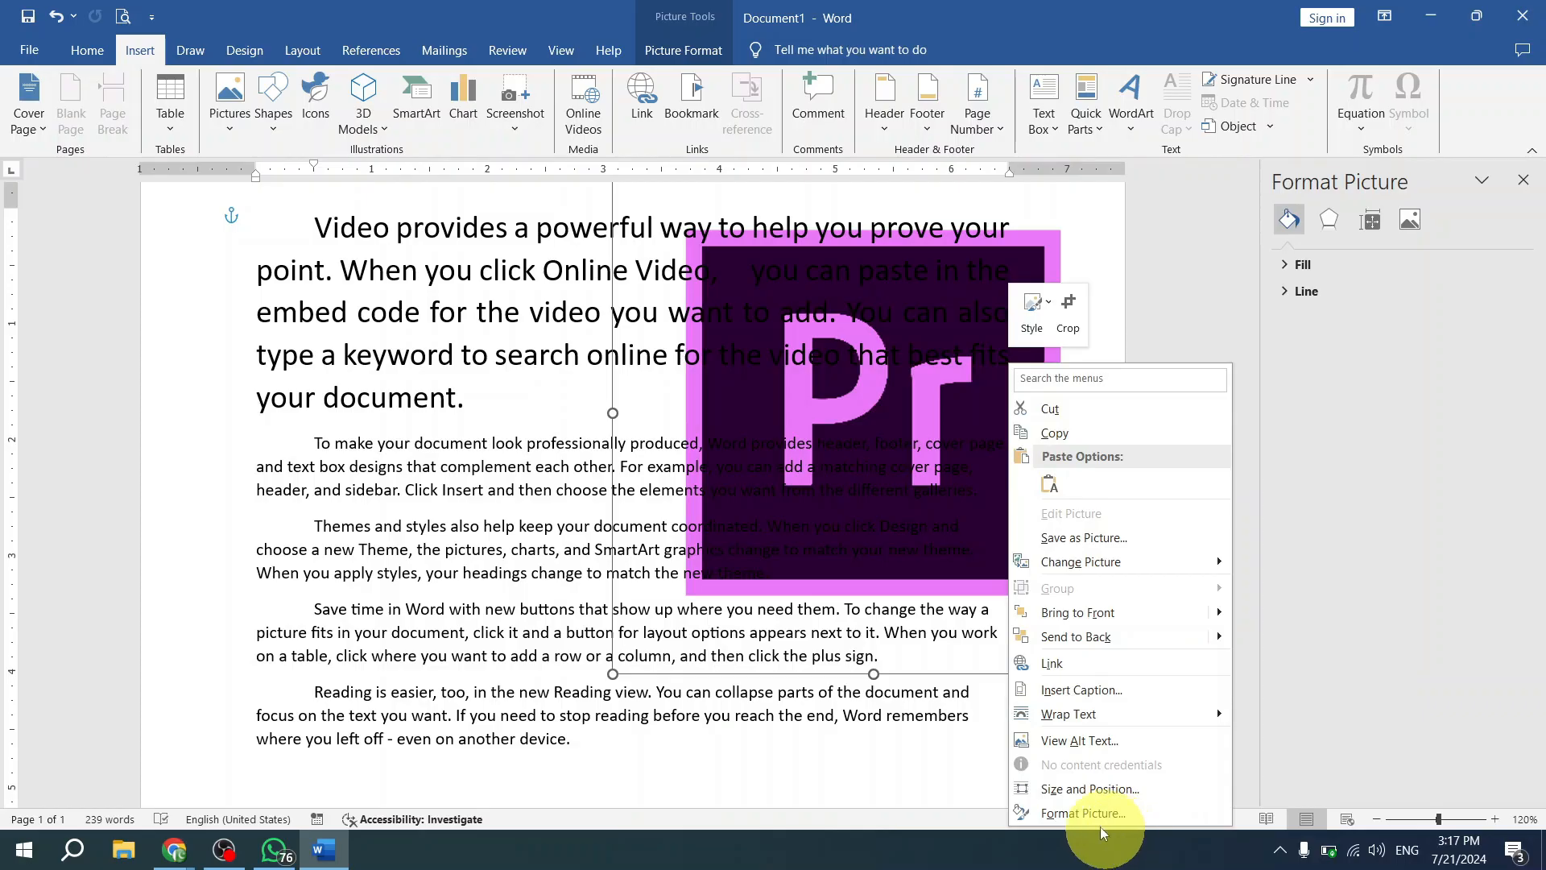
left_click(1528, 319)
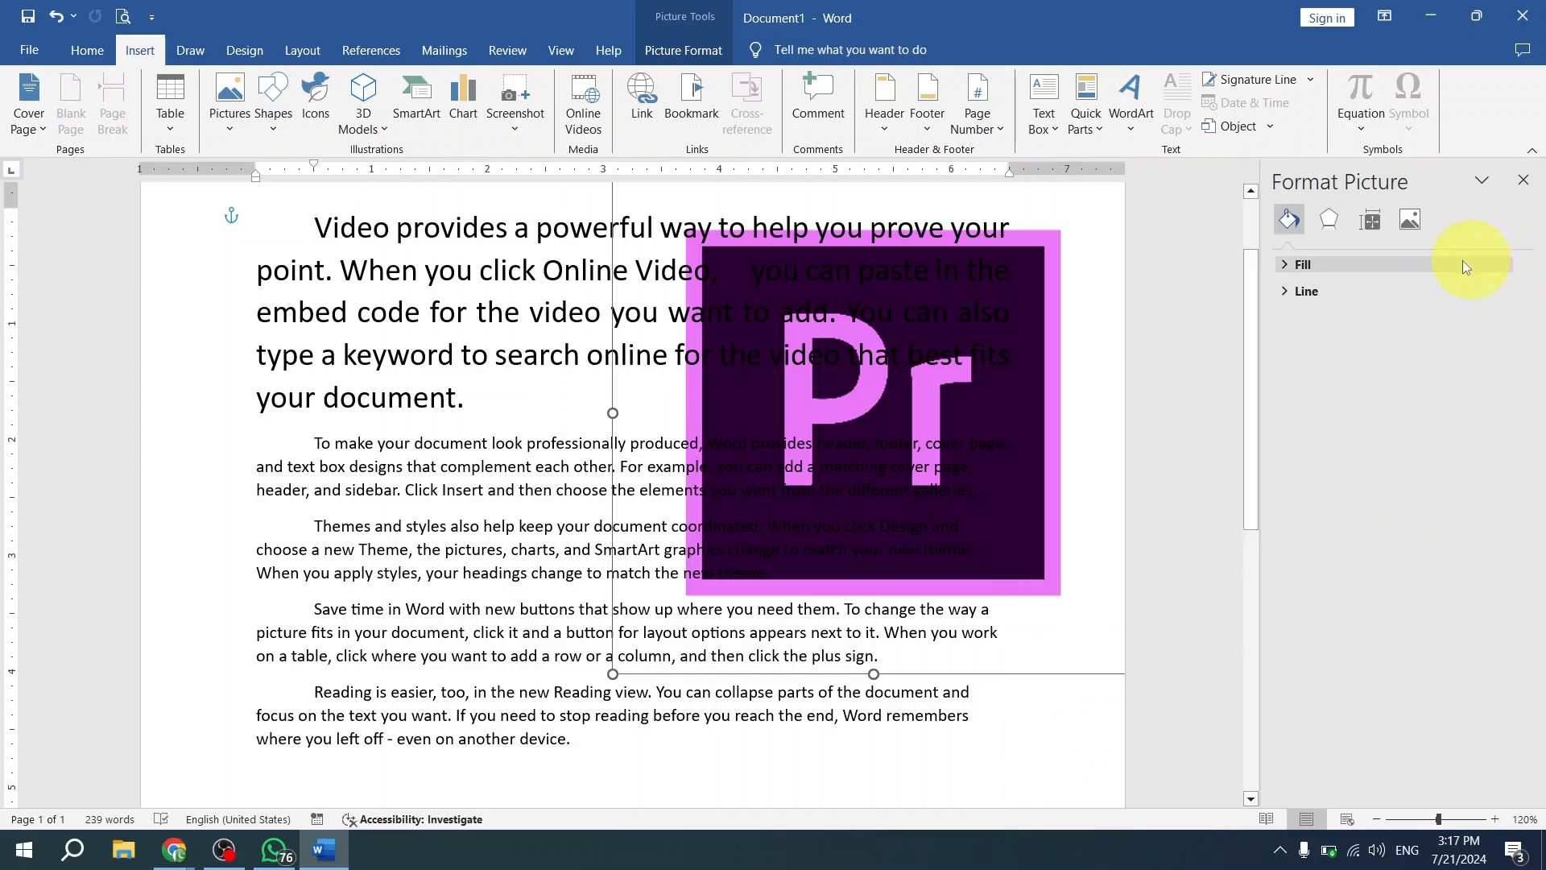
left_click_drag(1010, 419, 1019, 297)
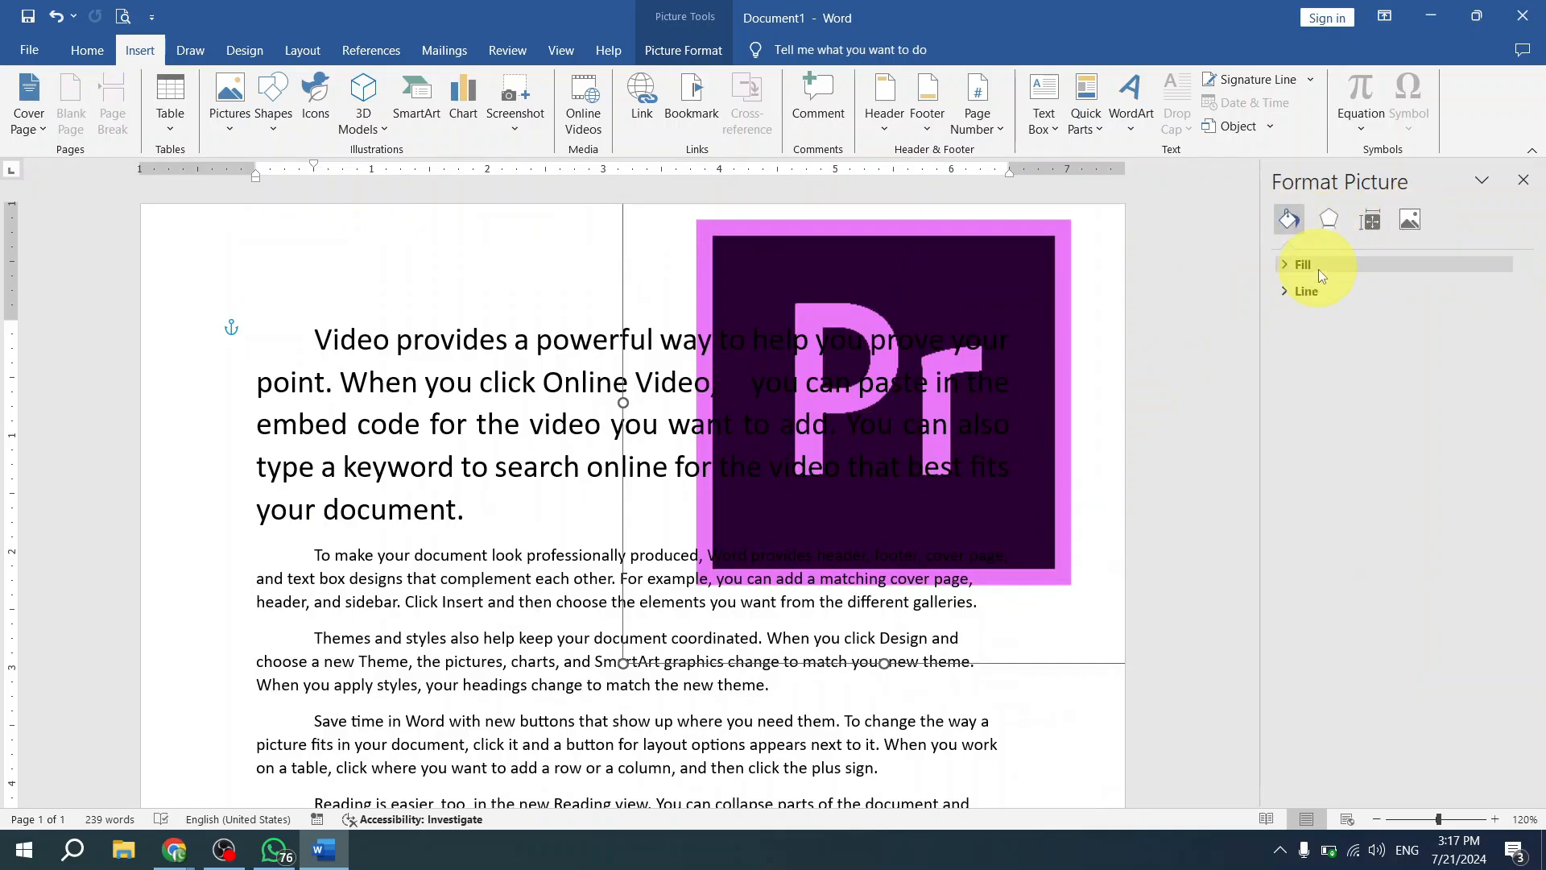
left_click(1309, 264)
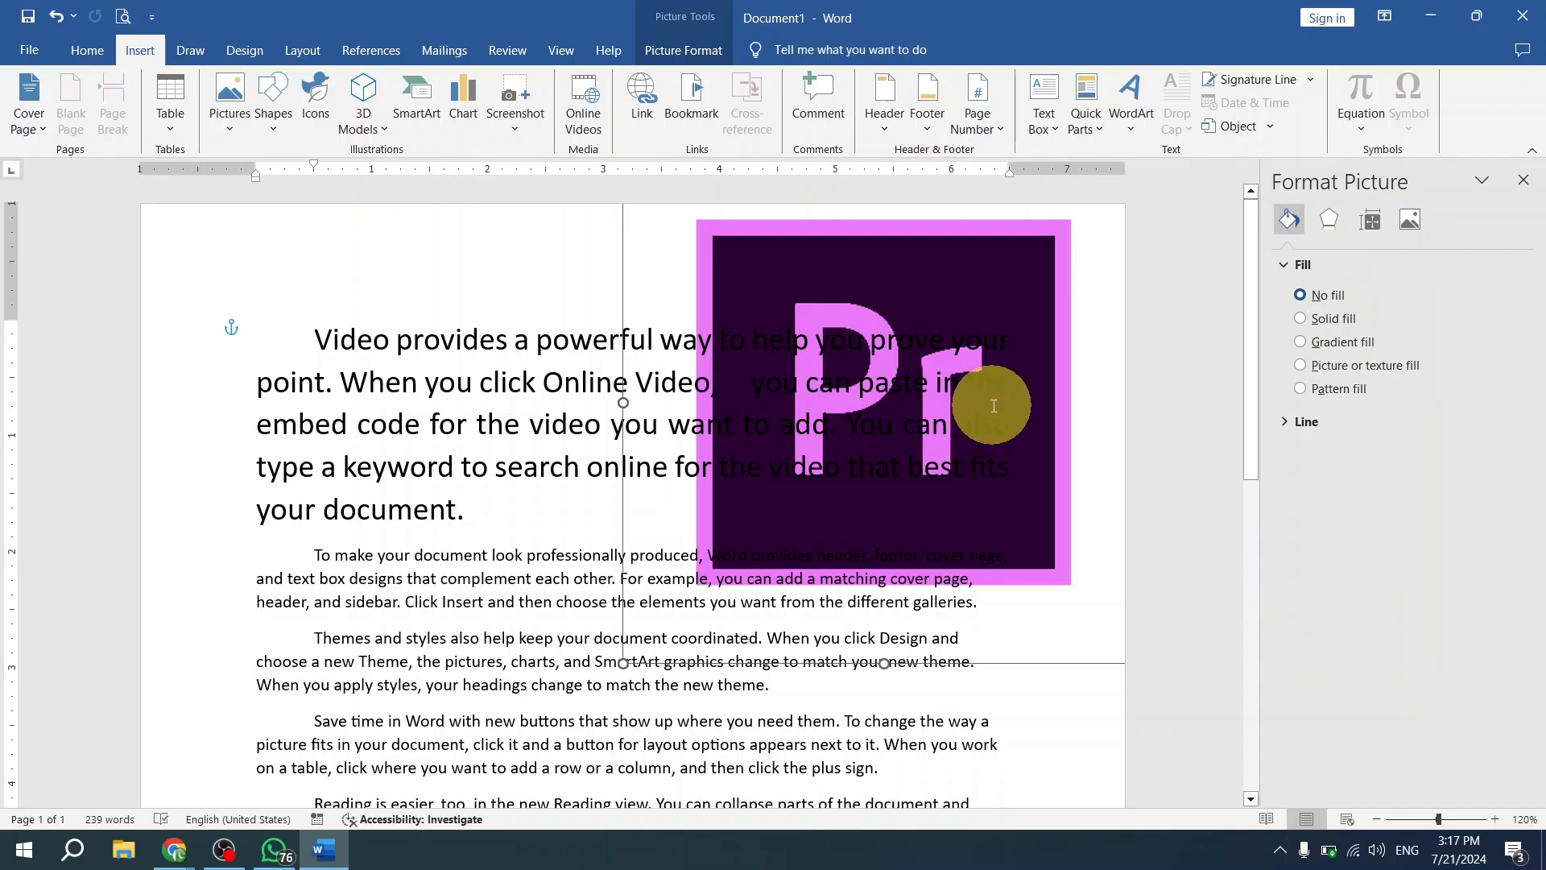
- Delete the picture behind the text and draw a rectangle about 3.75" wide and 2.44" high over the first paragraph
left_click_drag(1047, 451, 955, 492)
key("Delete")
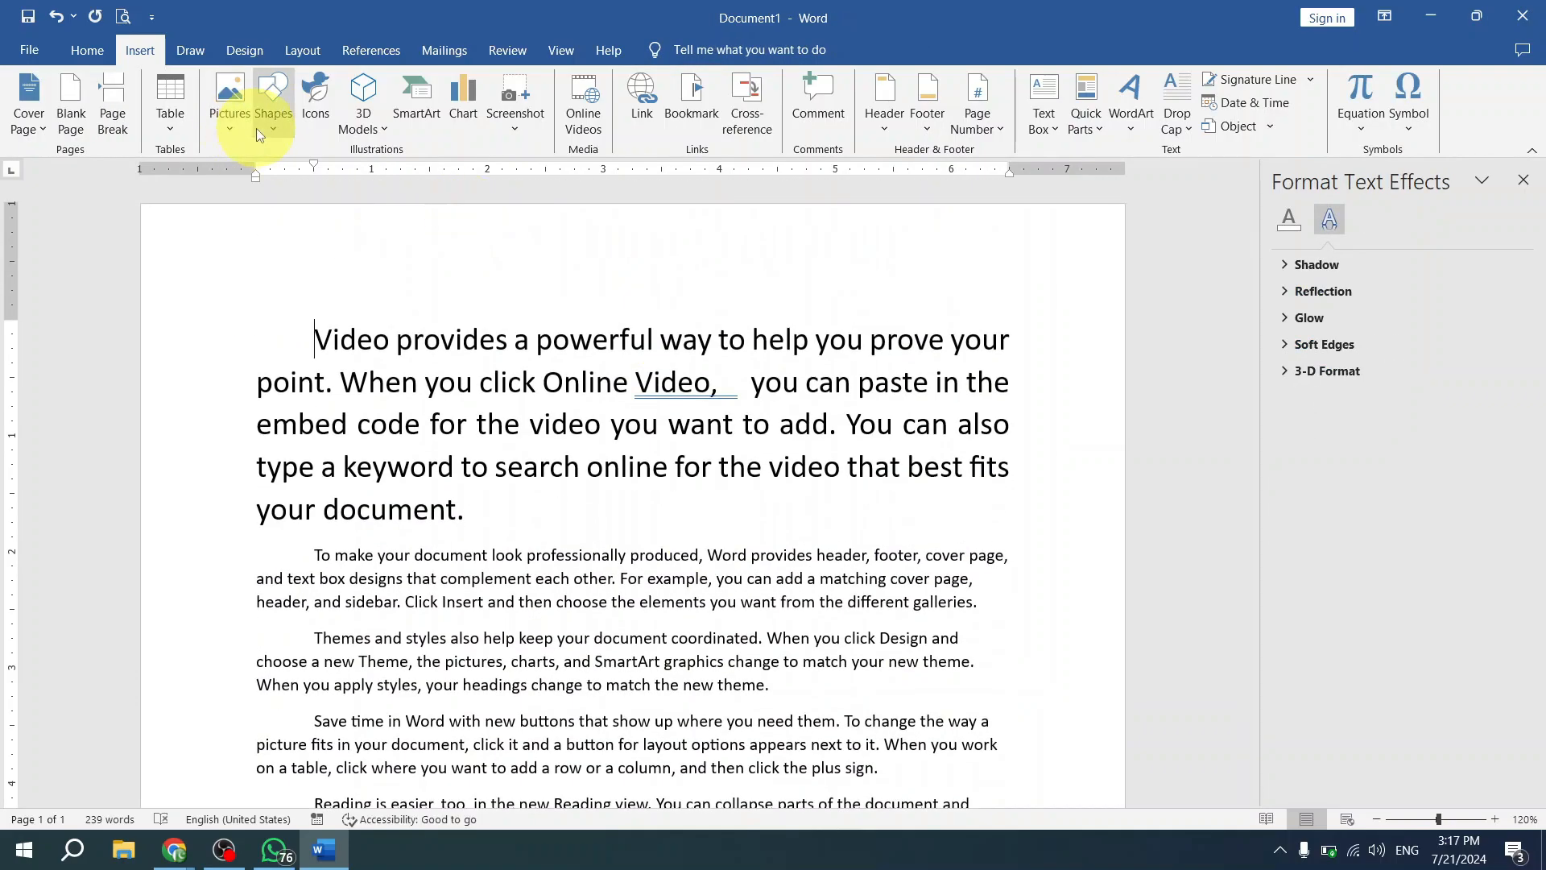
left_click(258, 128)
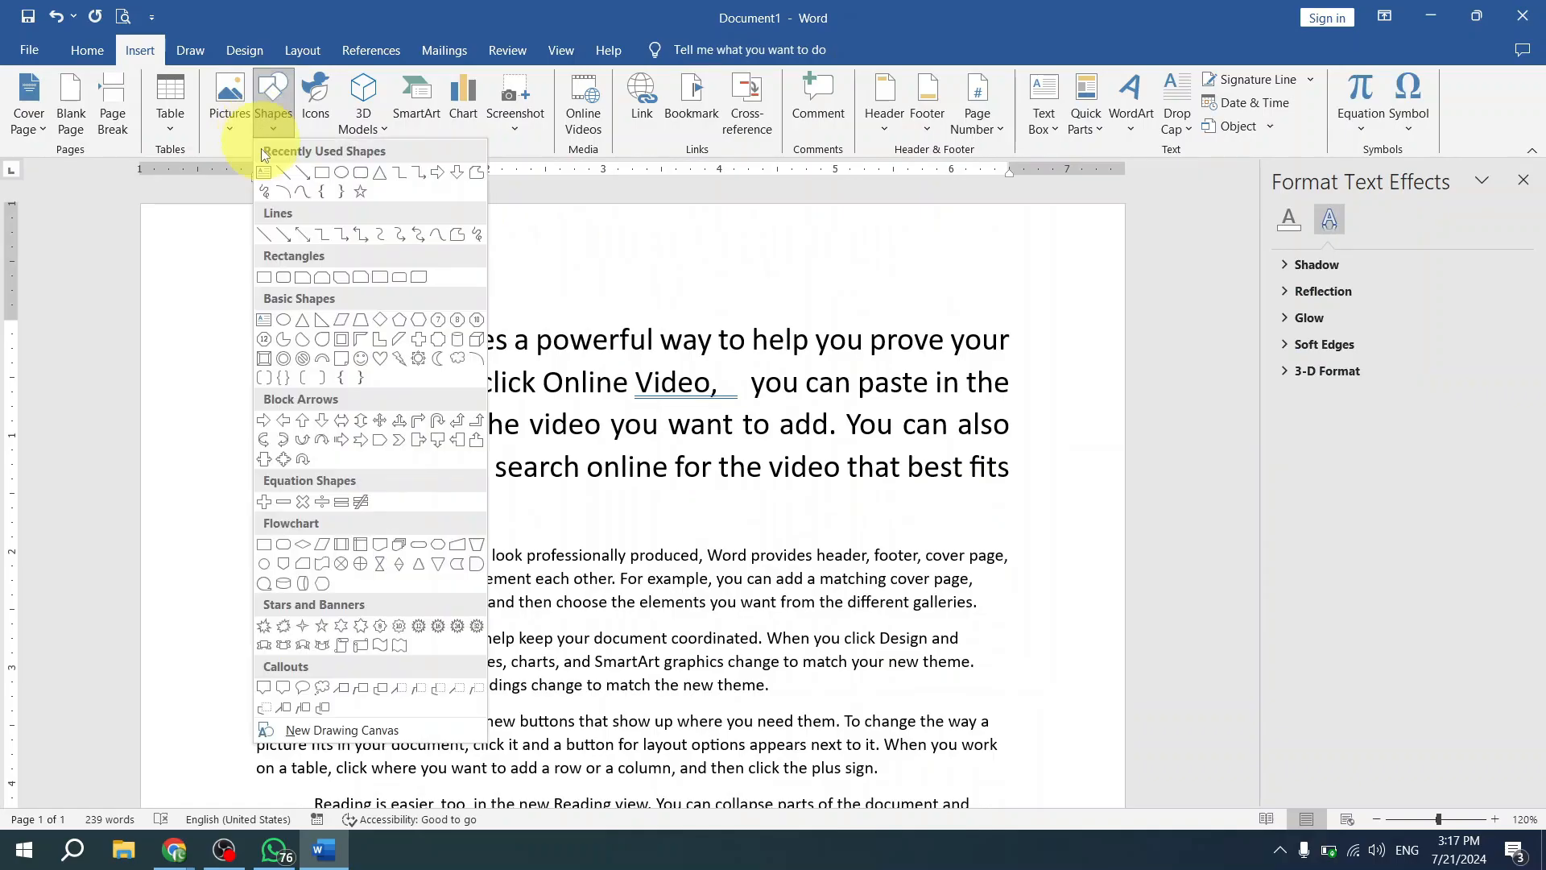
left_click(319, 173)
left_click_drag(466, 296, 902, 579)
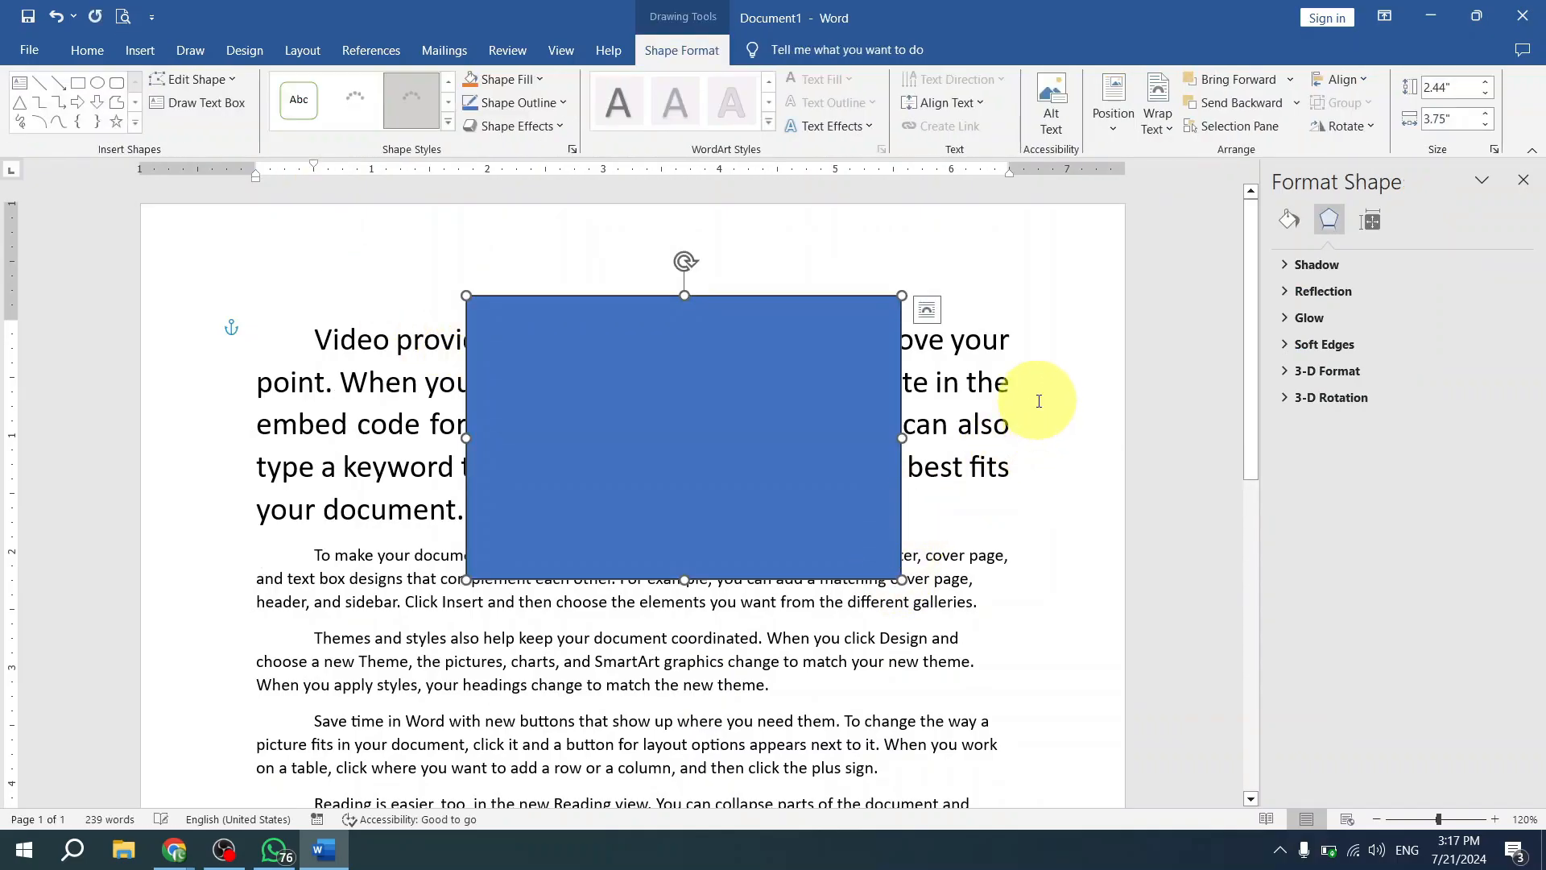
left_click(1095, 473)
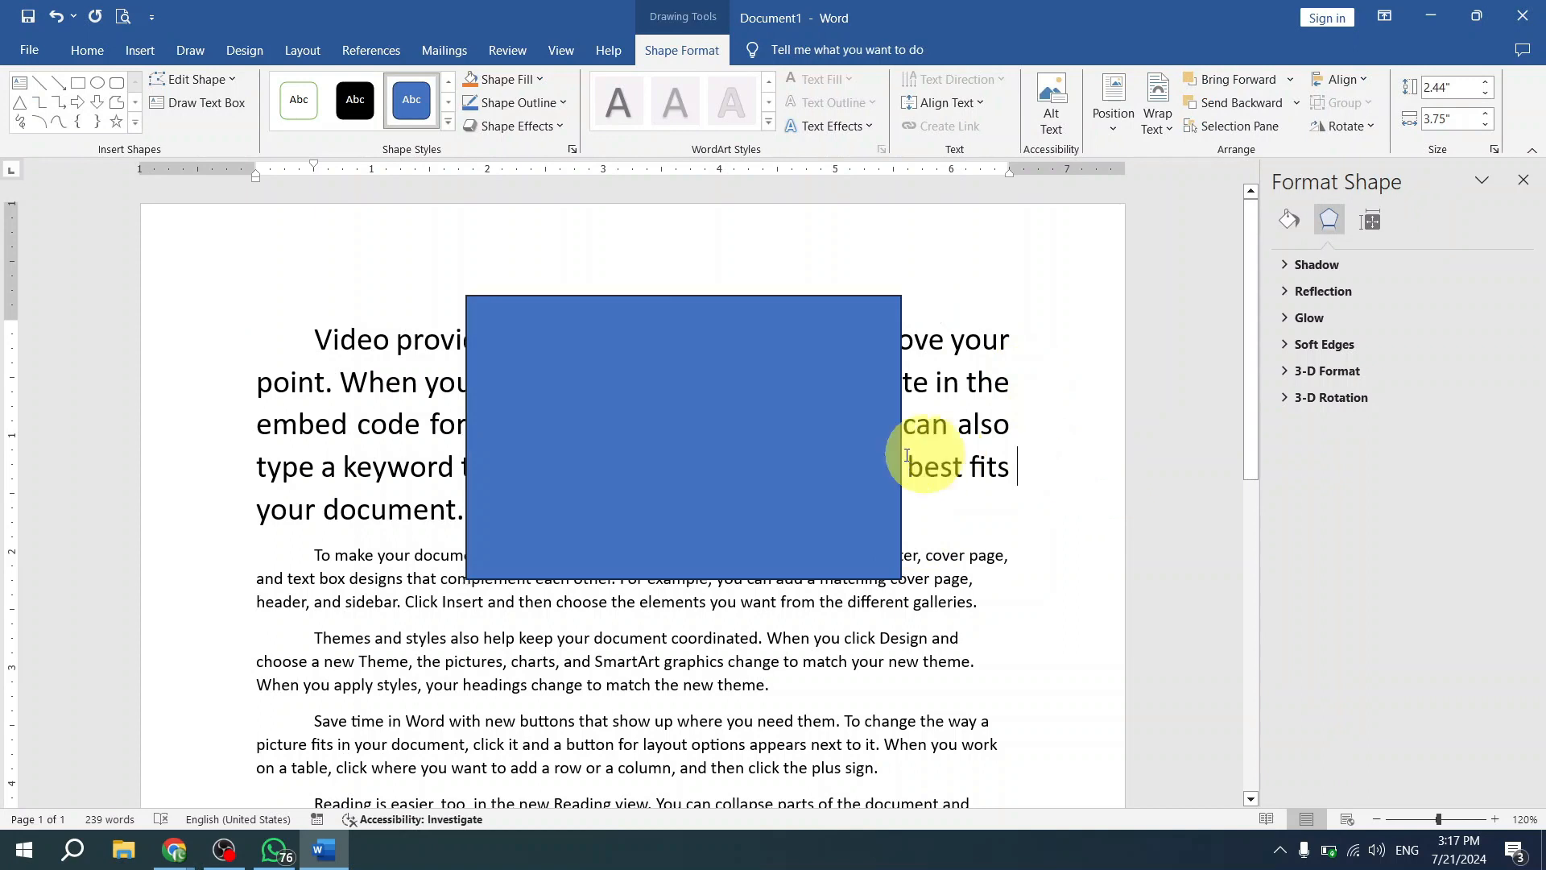
- Apply the solid green theme style with a dark outline to the rectangle
left_click(741, 442)
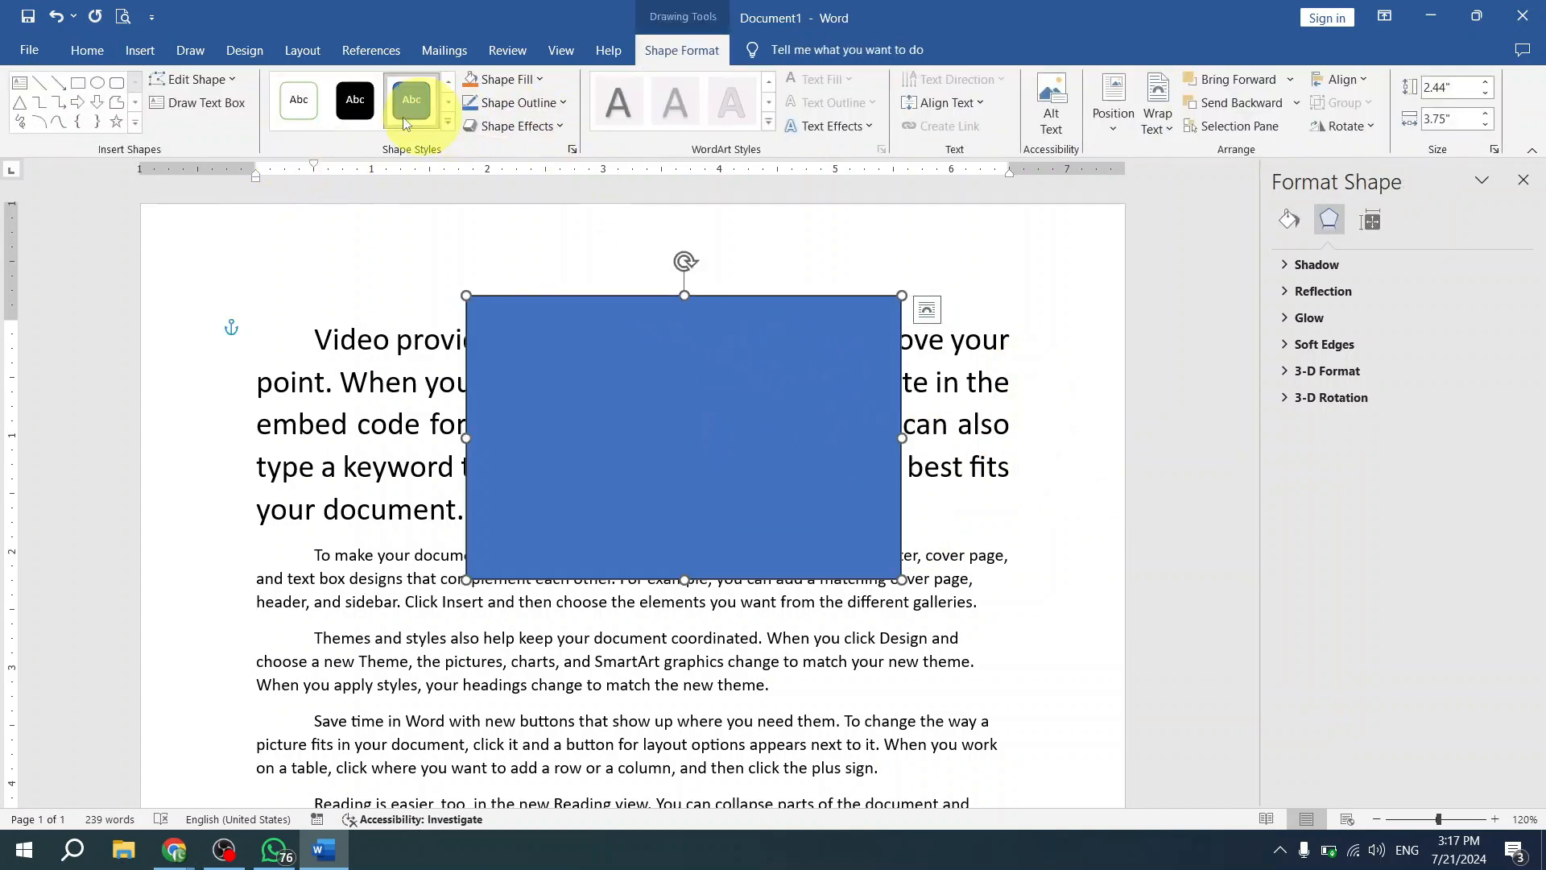
left_click(447, 126)
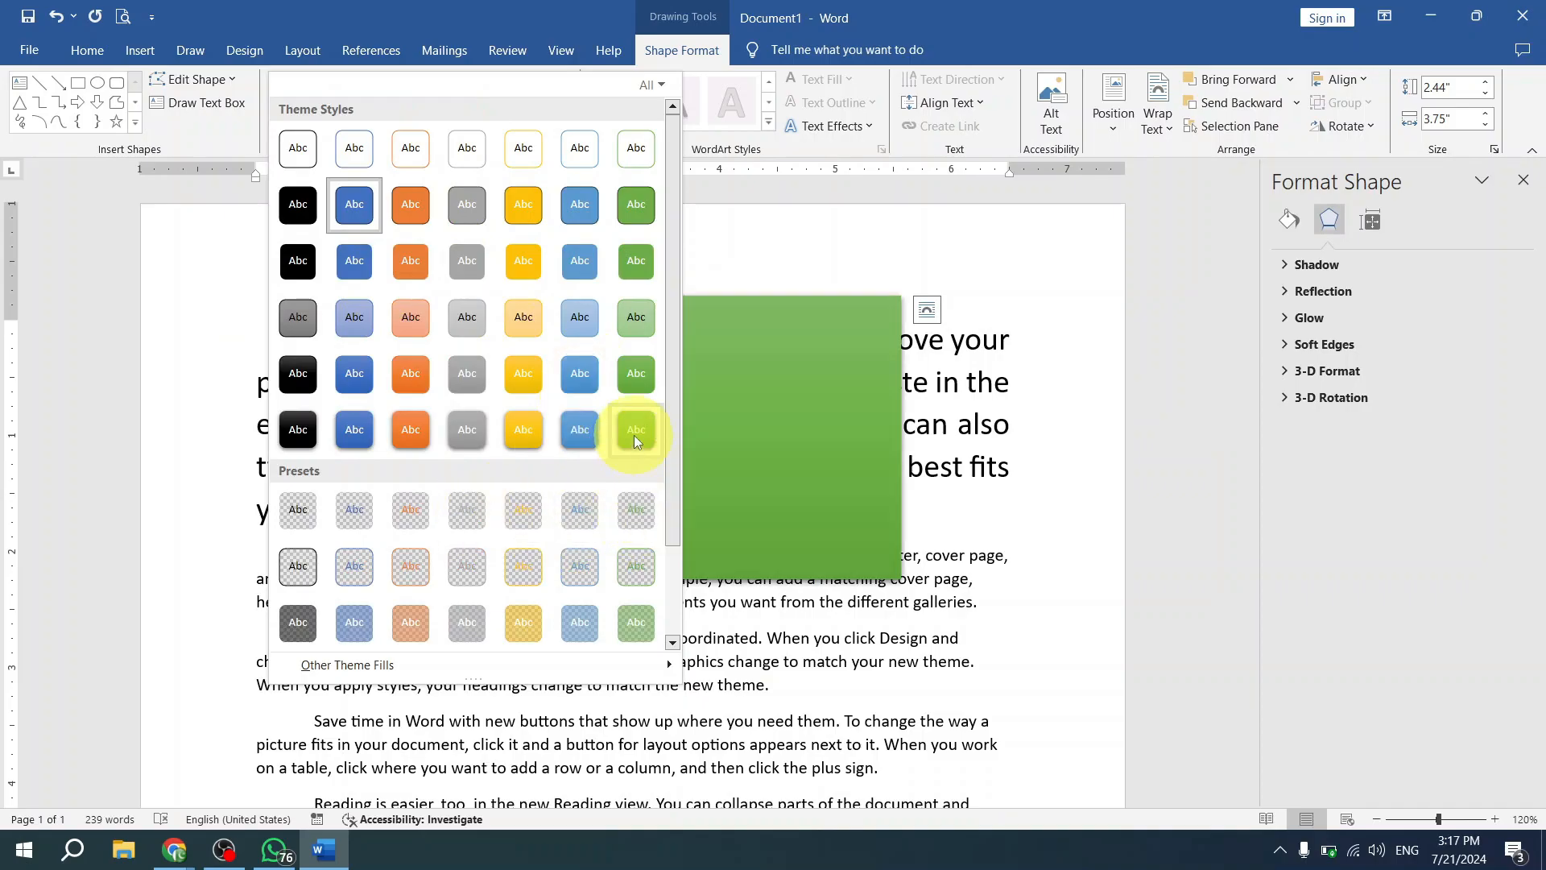
left_click(641, 216)
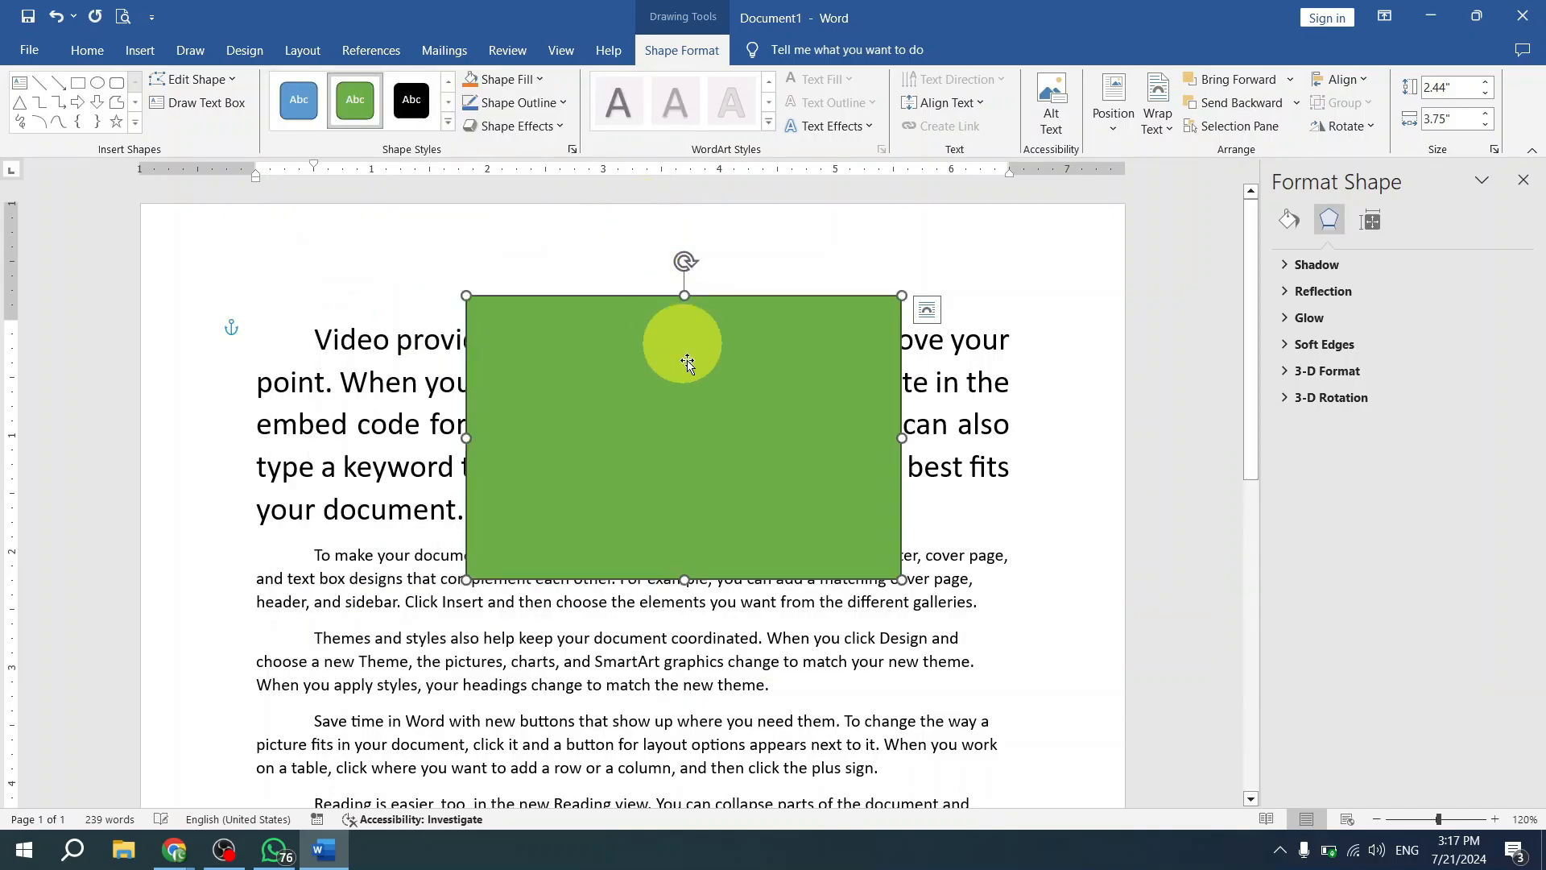
- Apply the Colored Fill - Black, Dark 1 style to the rectangle and move it up and right over the first paragraph
left_click(448, 125)
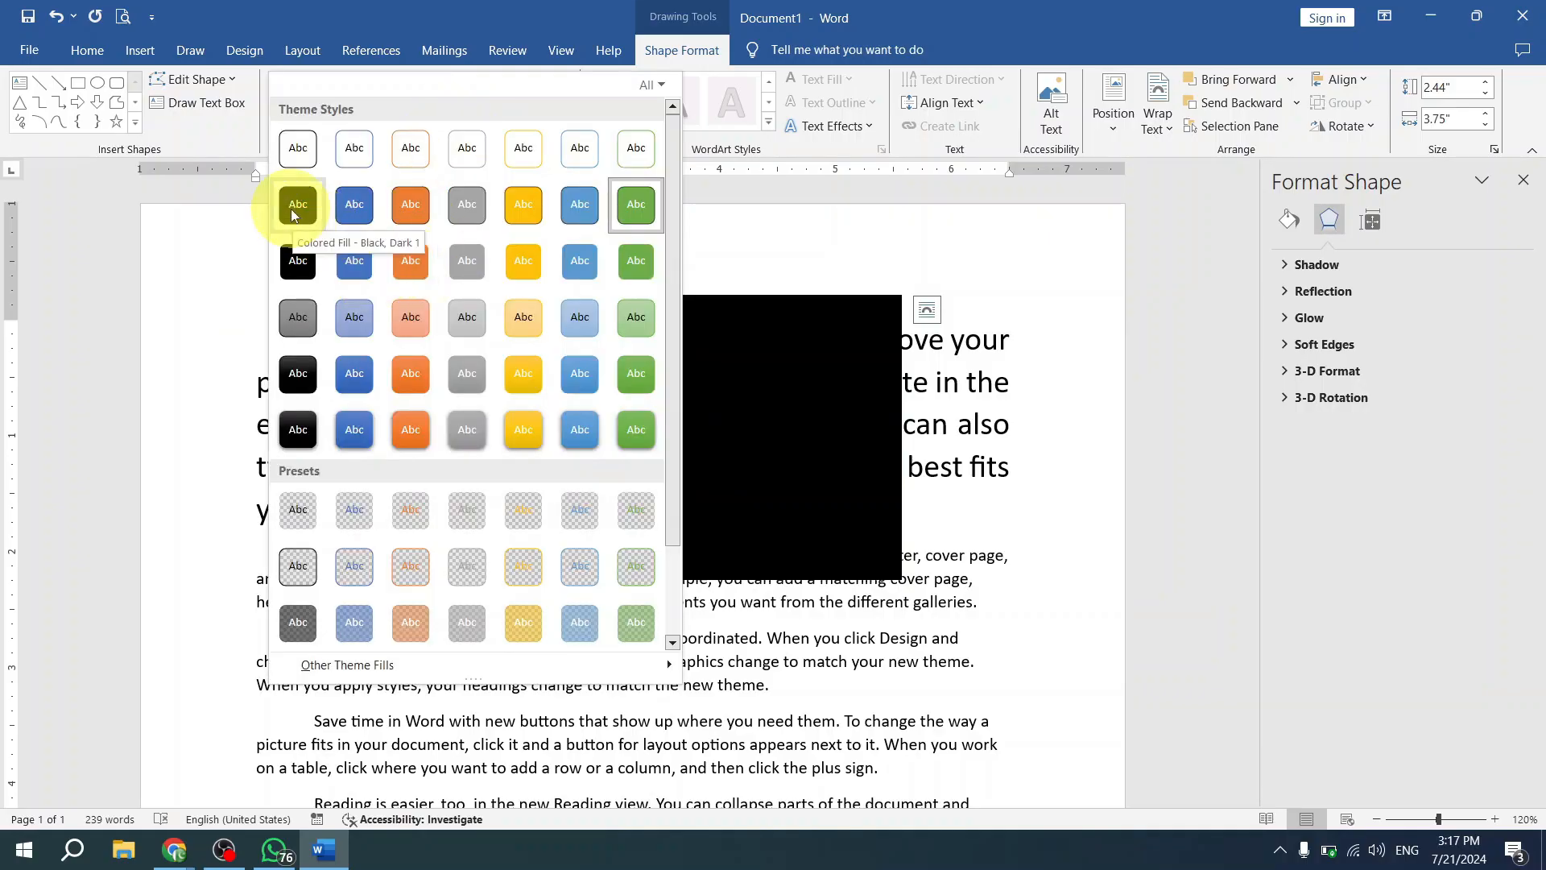
left_click(292, 211)
left_click_drag(706, 410, 528, 321)
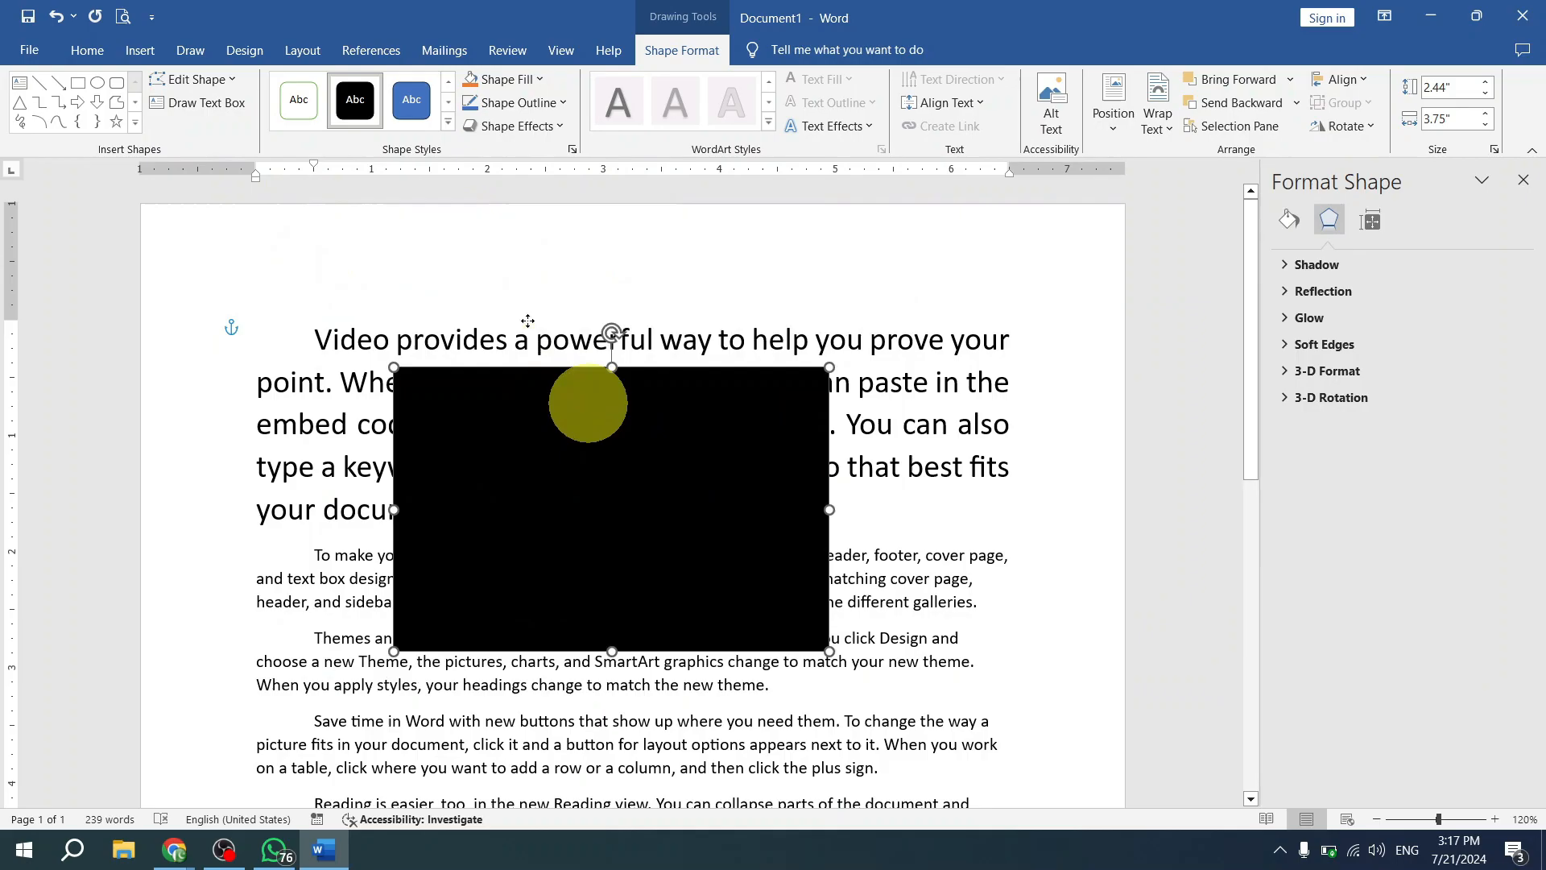
left_click_drag(642, 515, 787, 406)
- Fill the rectangle with a pink from the standard colors palette in More Fill Colors
left_click(512, 87)
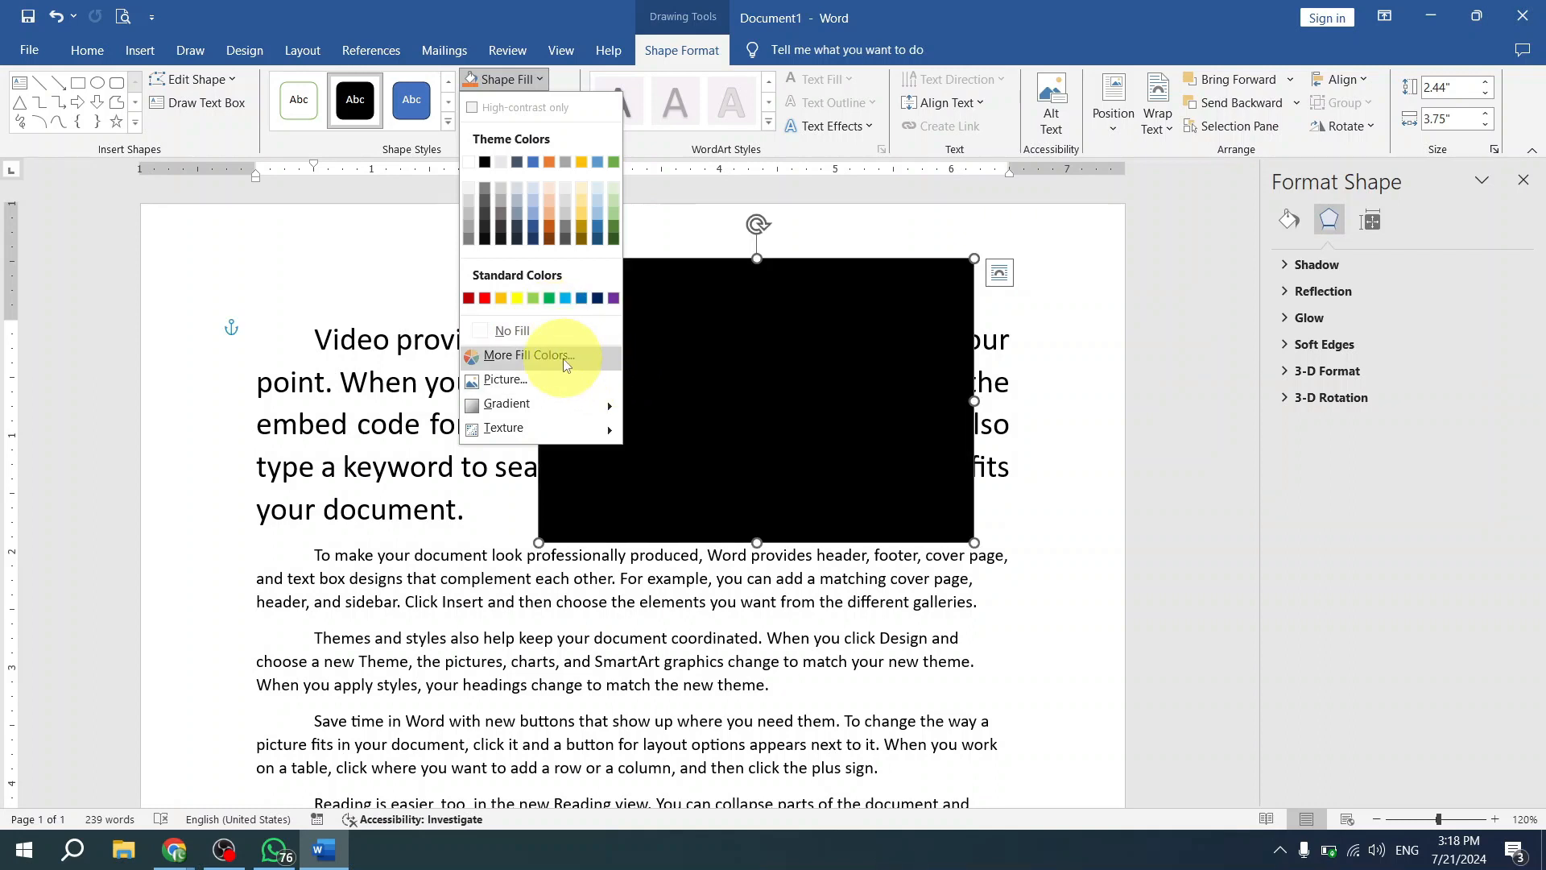
left_click(514, 359)
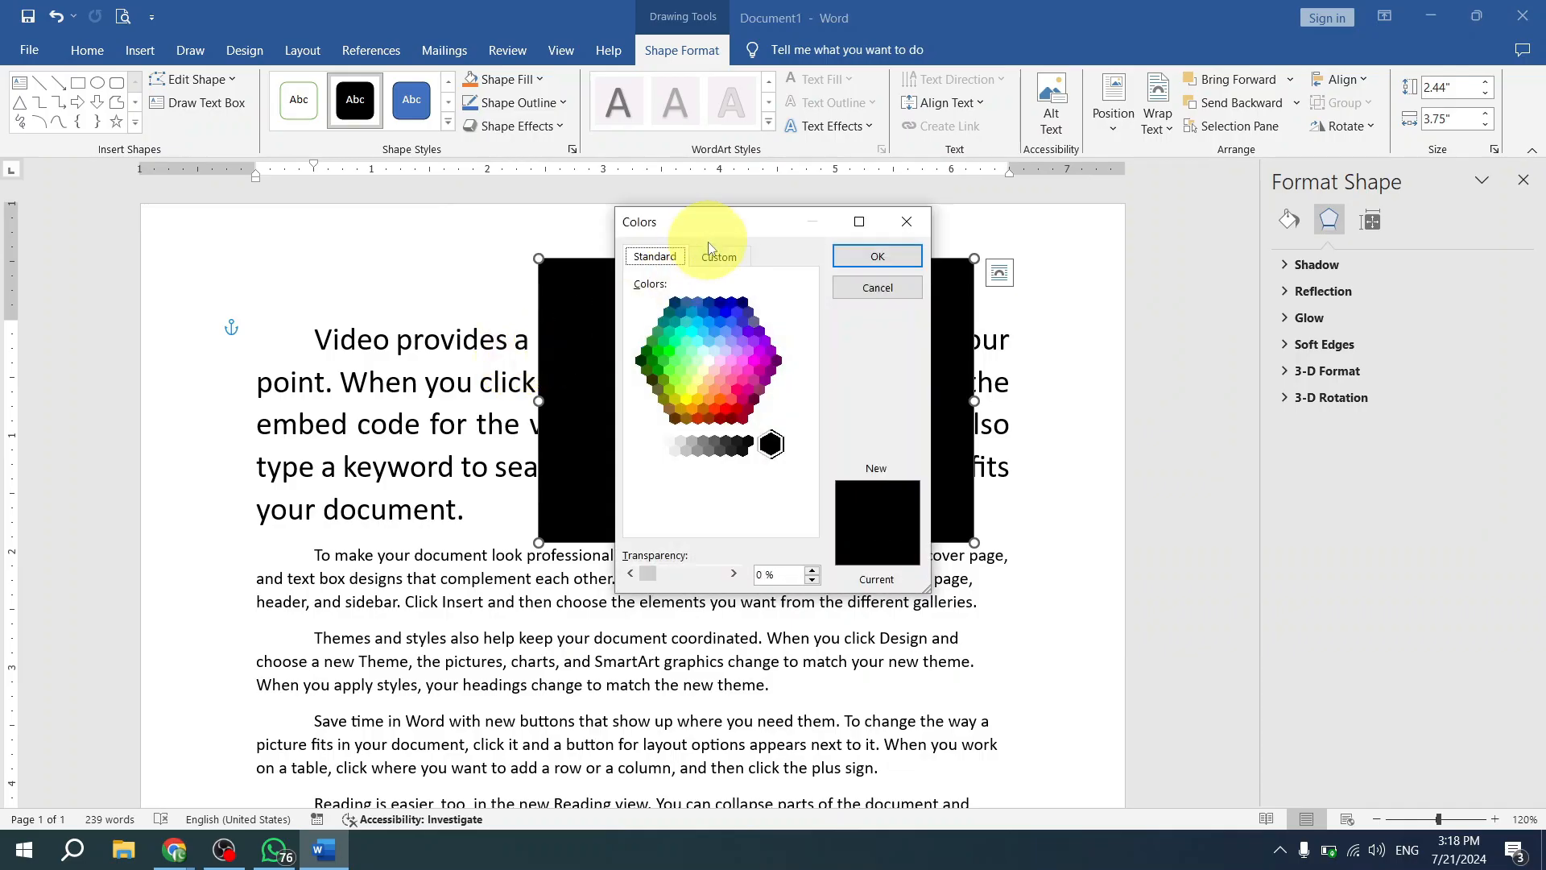
left_click(711, 267)
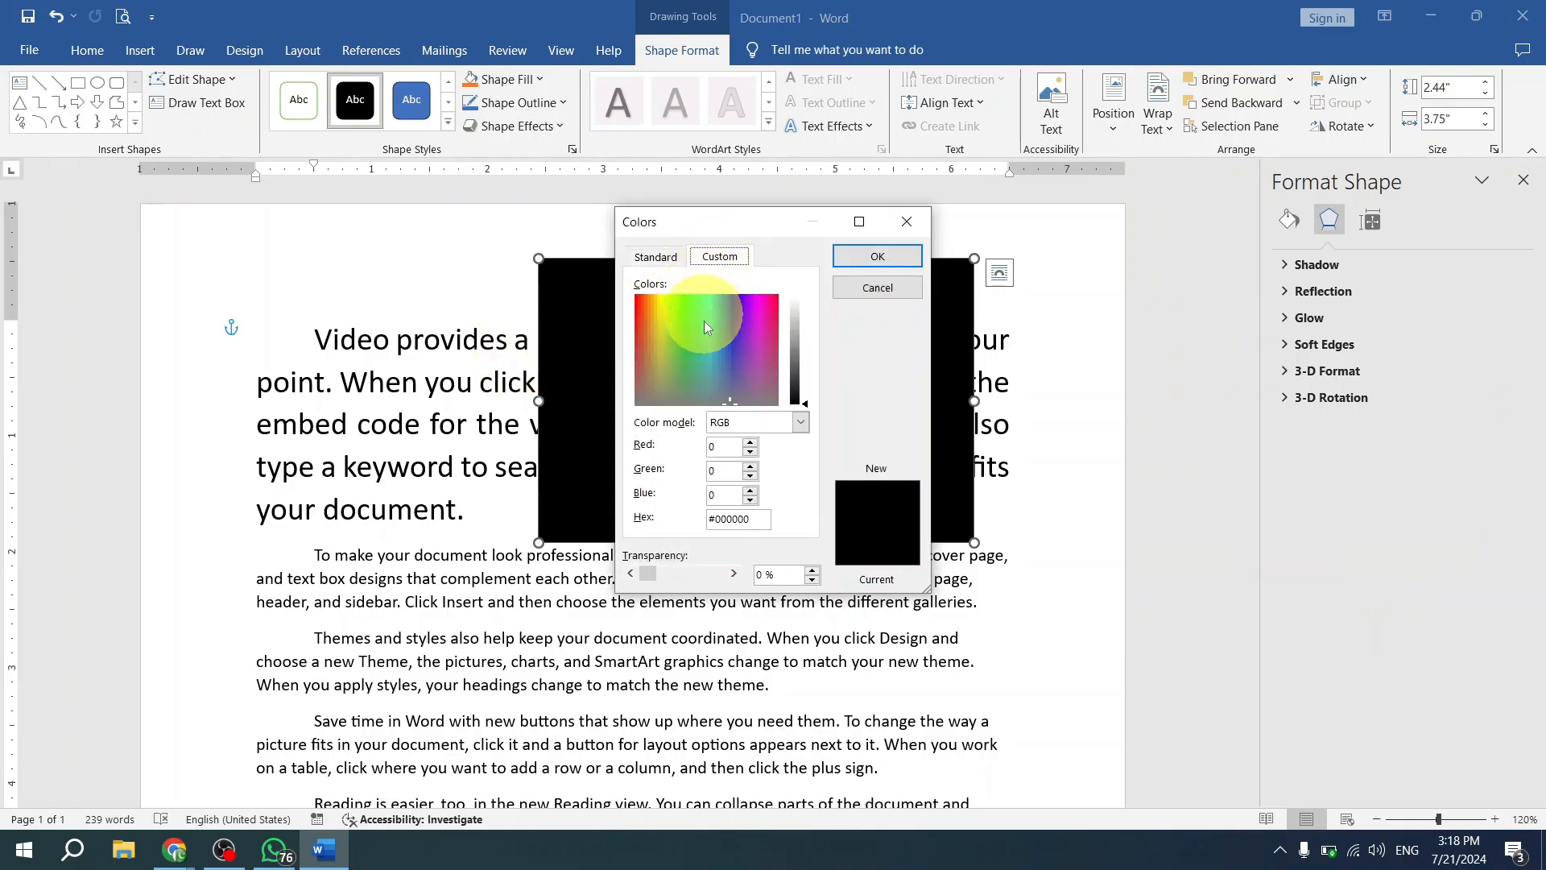
left_click(683, 365)
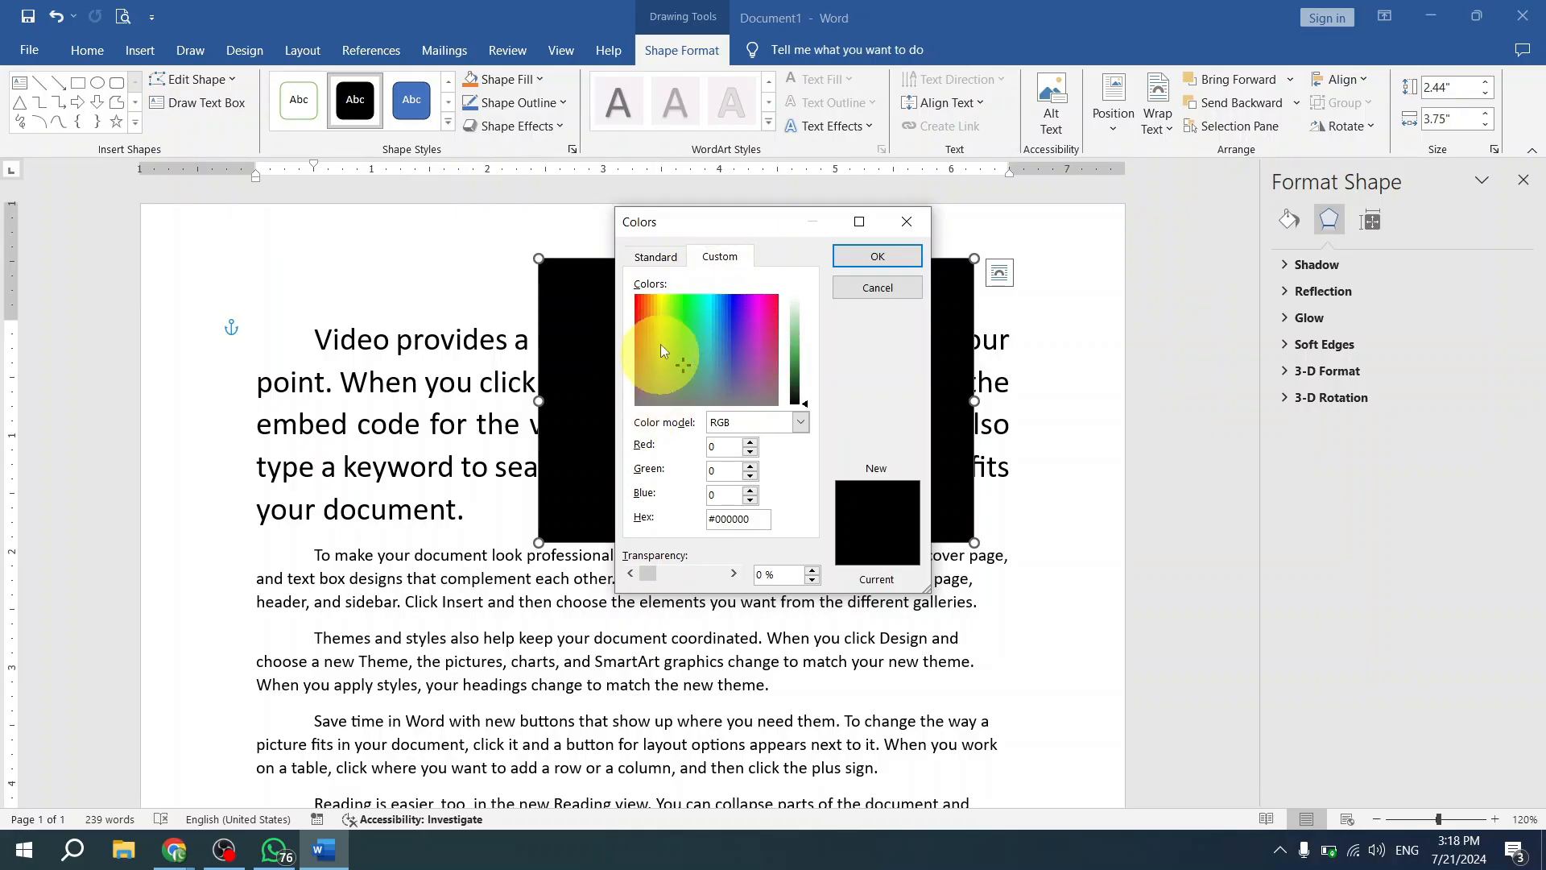
left_click(662, 258)
left_click(730, 379)
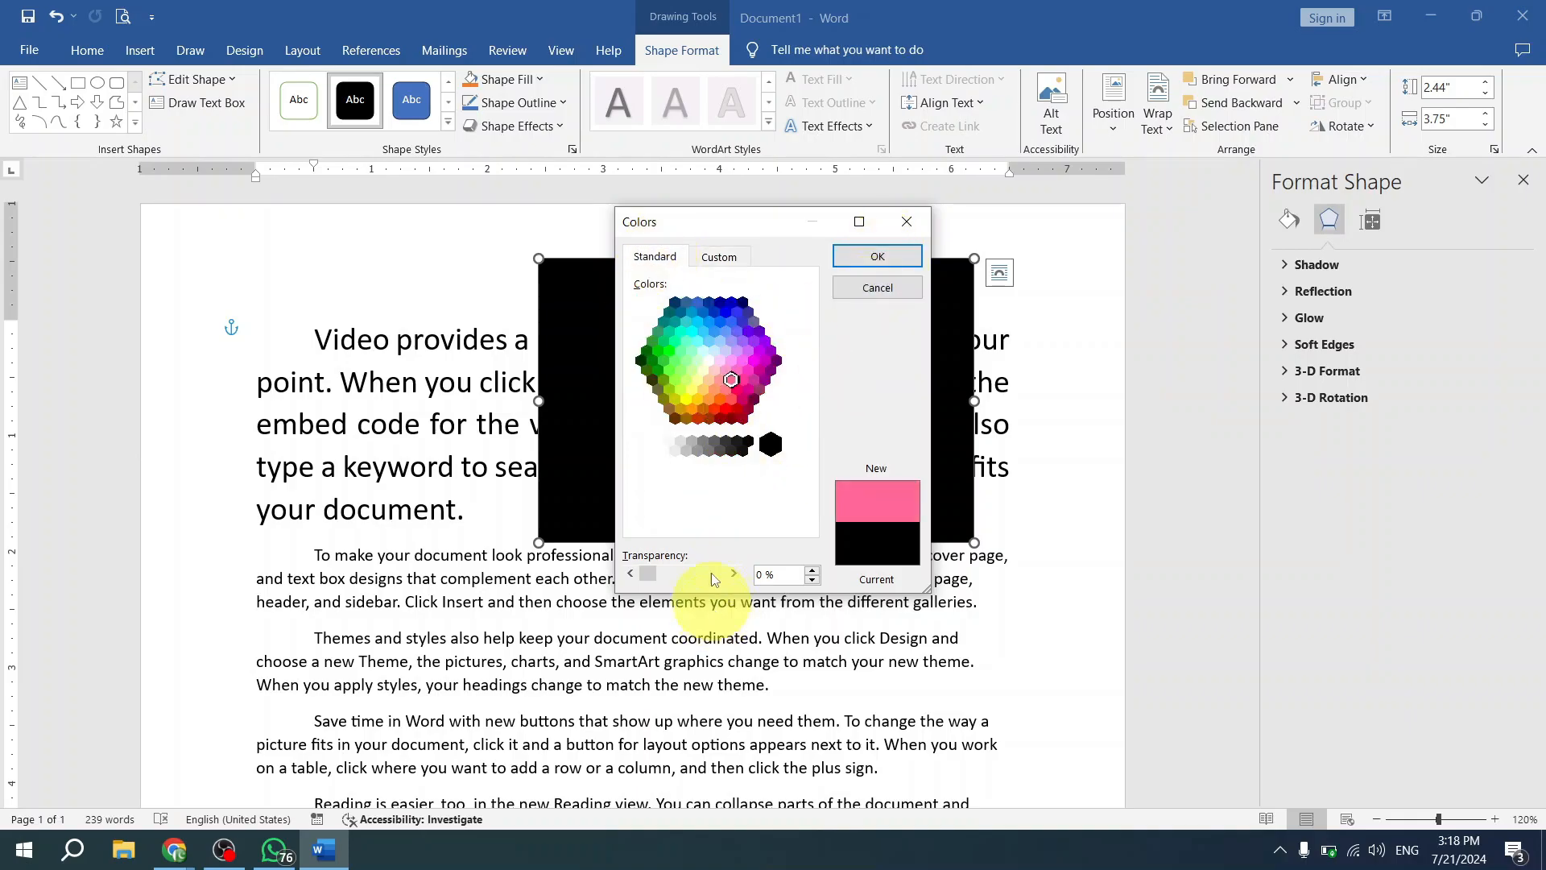
left_click(877, 257)
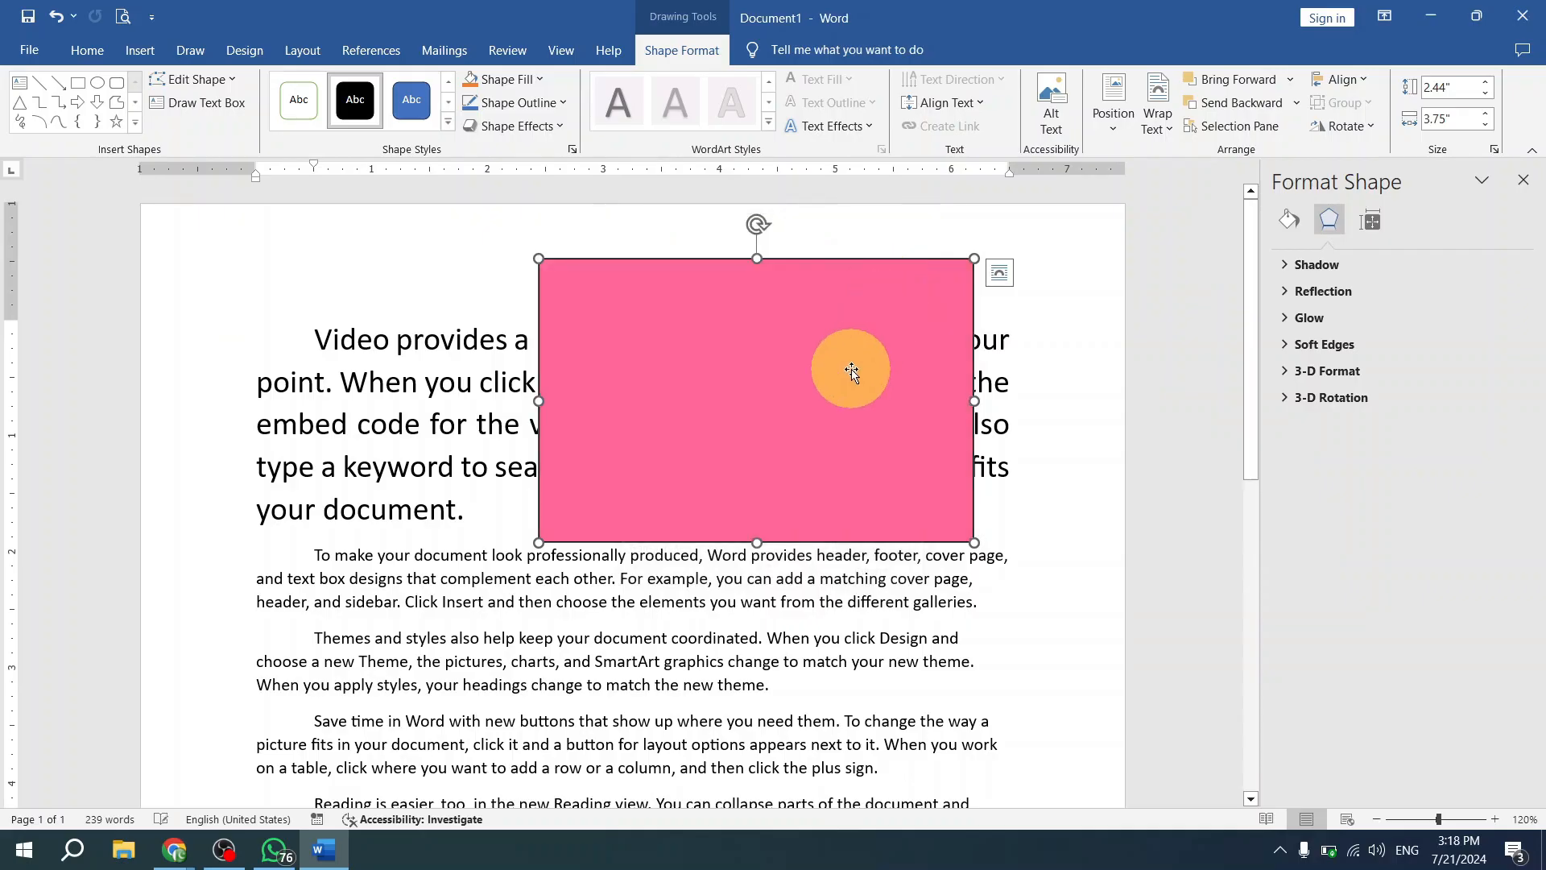
- Set the pink rectangle's fill transparency to 69% and move the shape slightly down and to the left
left_click(508, 90)
left_click(580, 400)
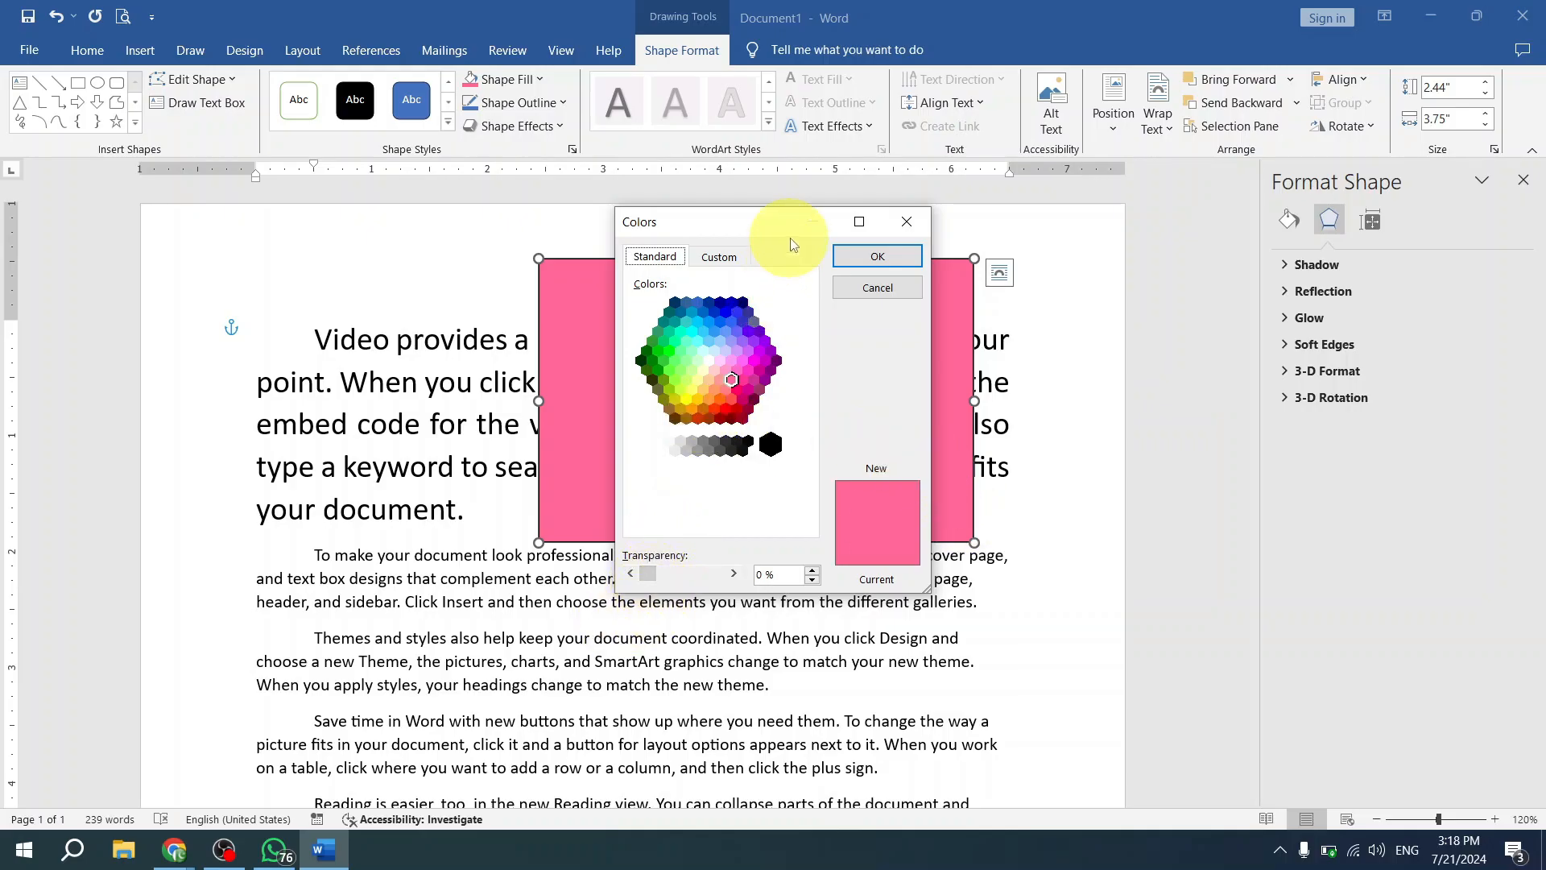
left_click_drag(765, 236, 982, 253)
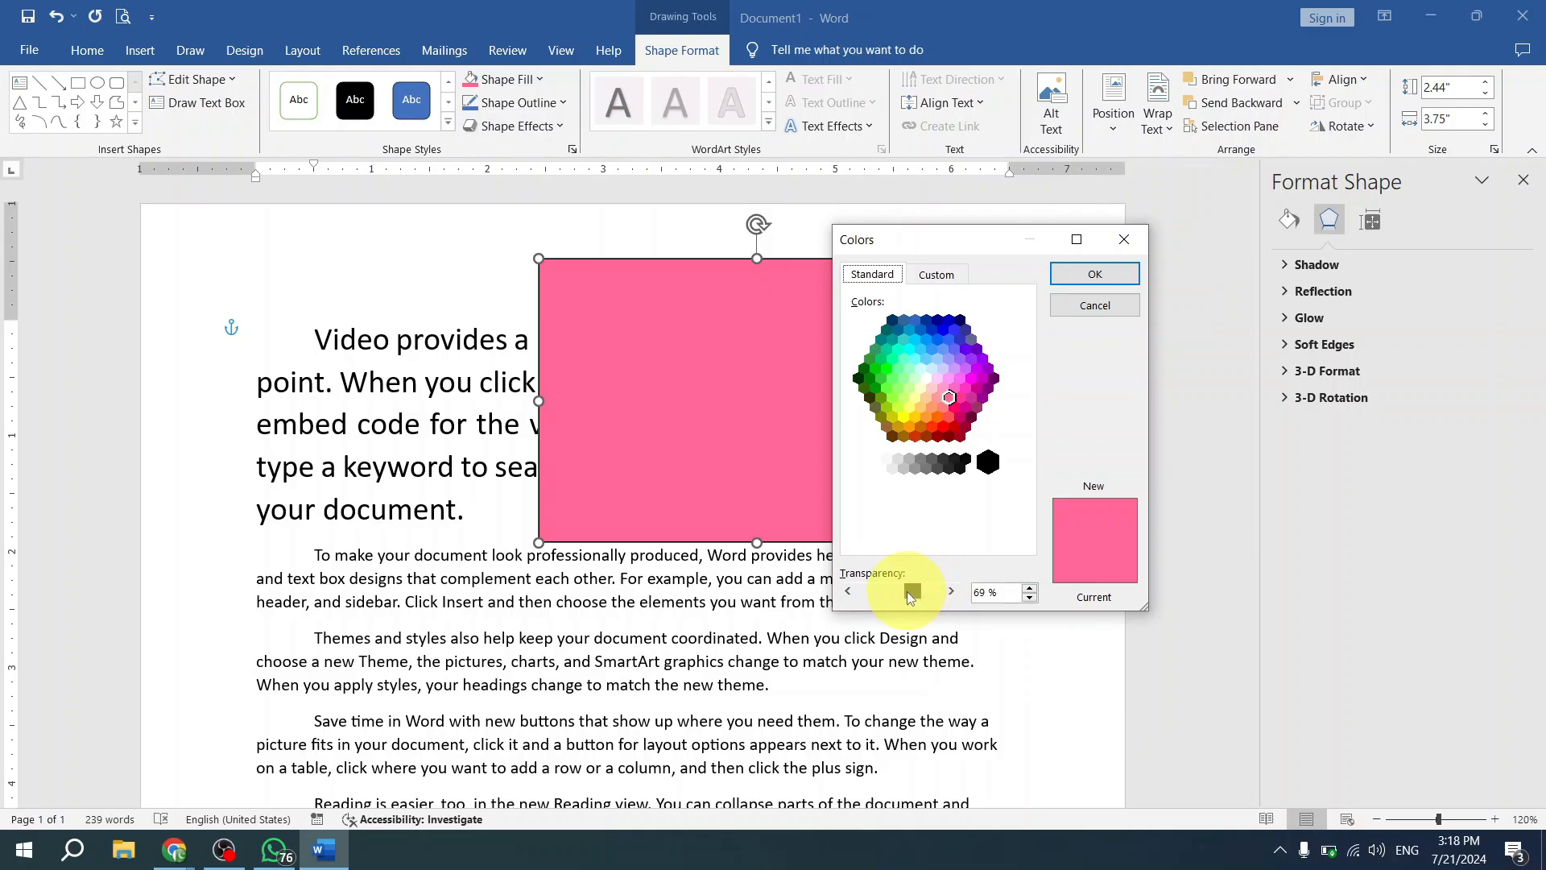
left_click(1095, 274)
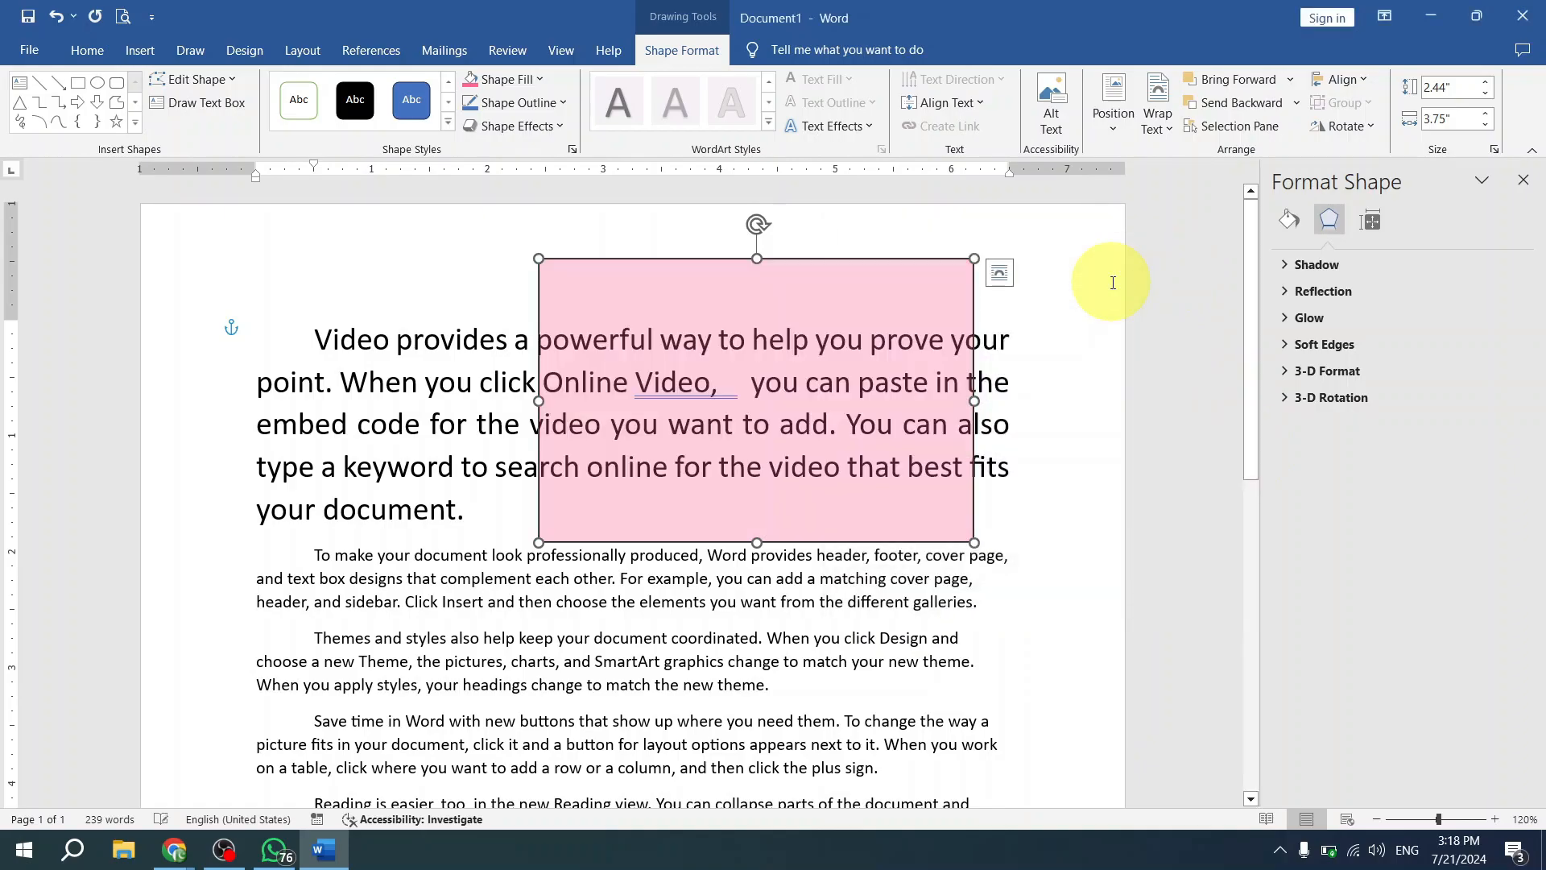
left_click_drag(793, 398, 716, 374)
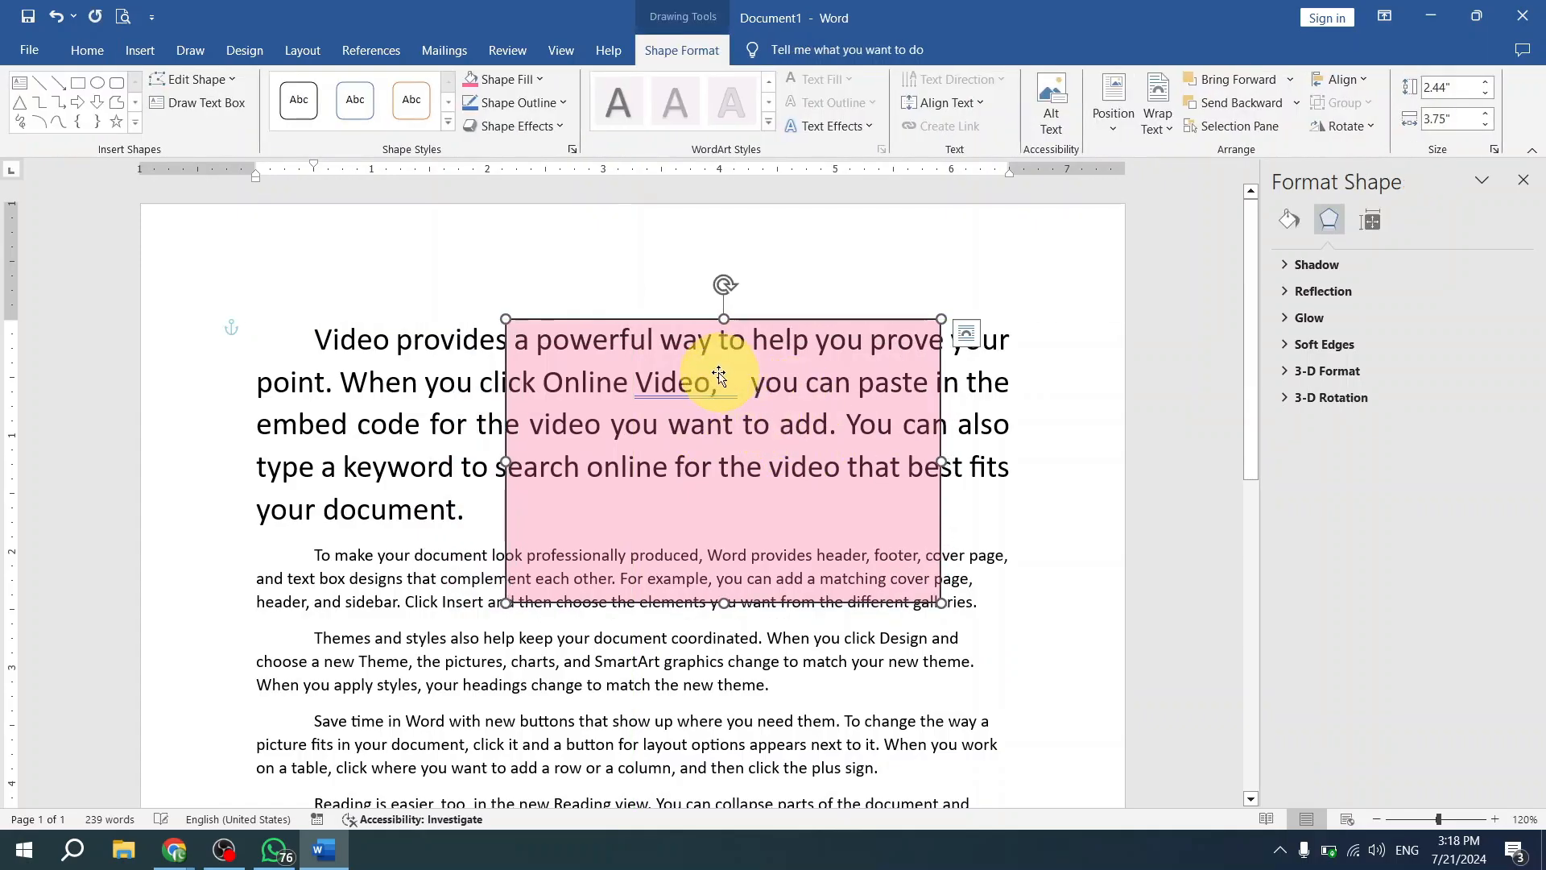
- Insert the Pr logo picture from the Desktop folder after "Vid" in the first paragraph, and move the pink rectangle up and right
left_click(382, 330)
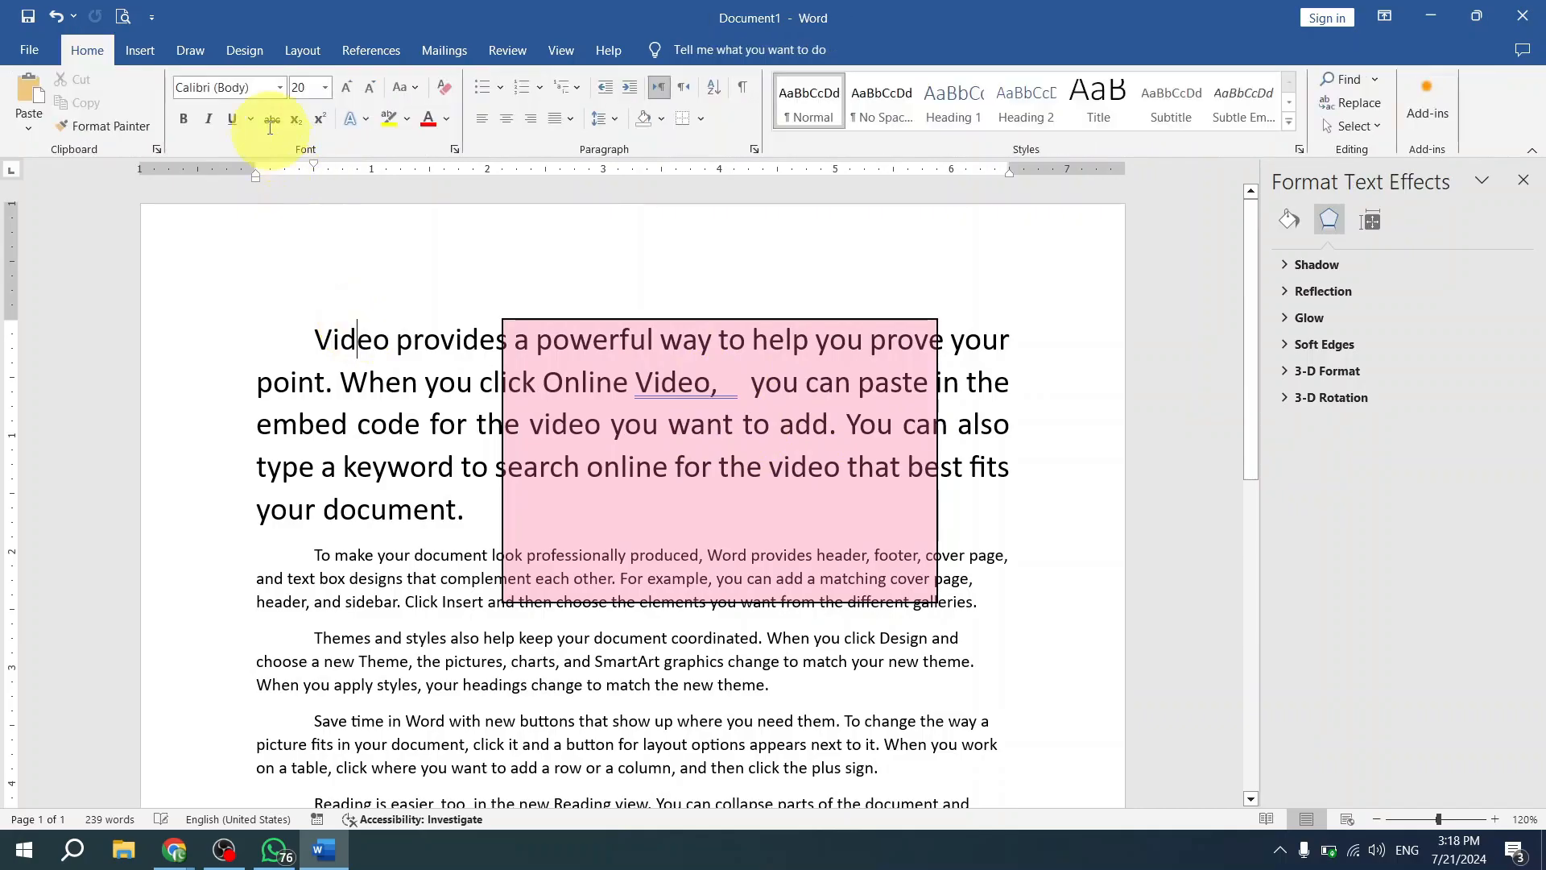
left_click(140, 52)
left_click(229, 130)
left_click(267, 177)
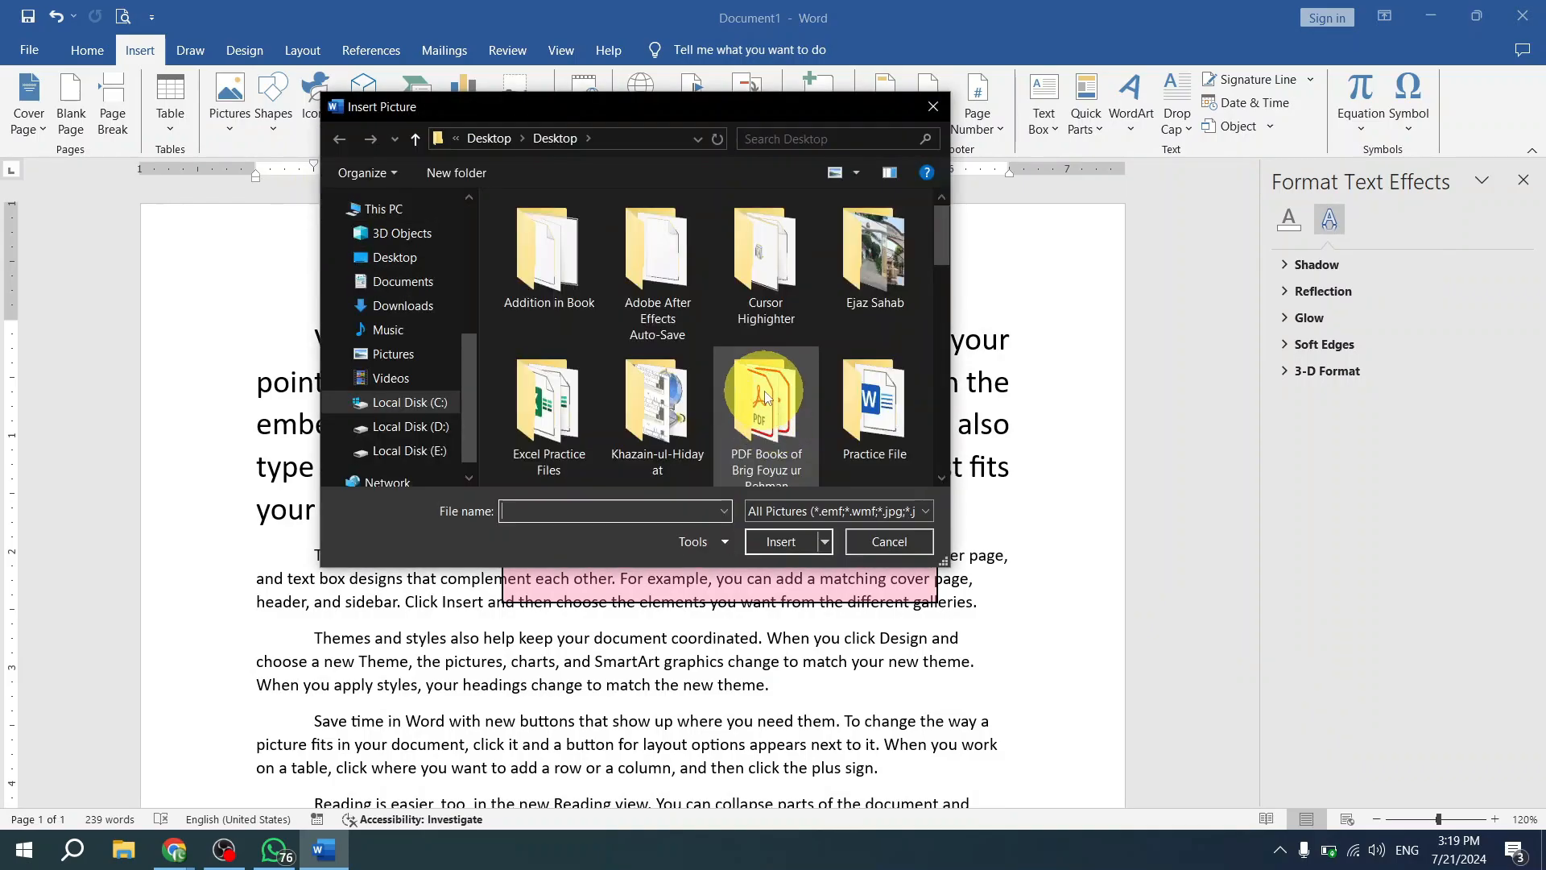
scroll(774, 327, "down", 2)
double_click(627, 414)
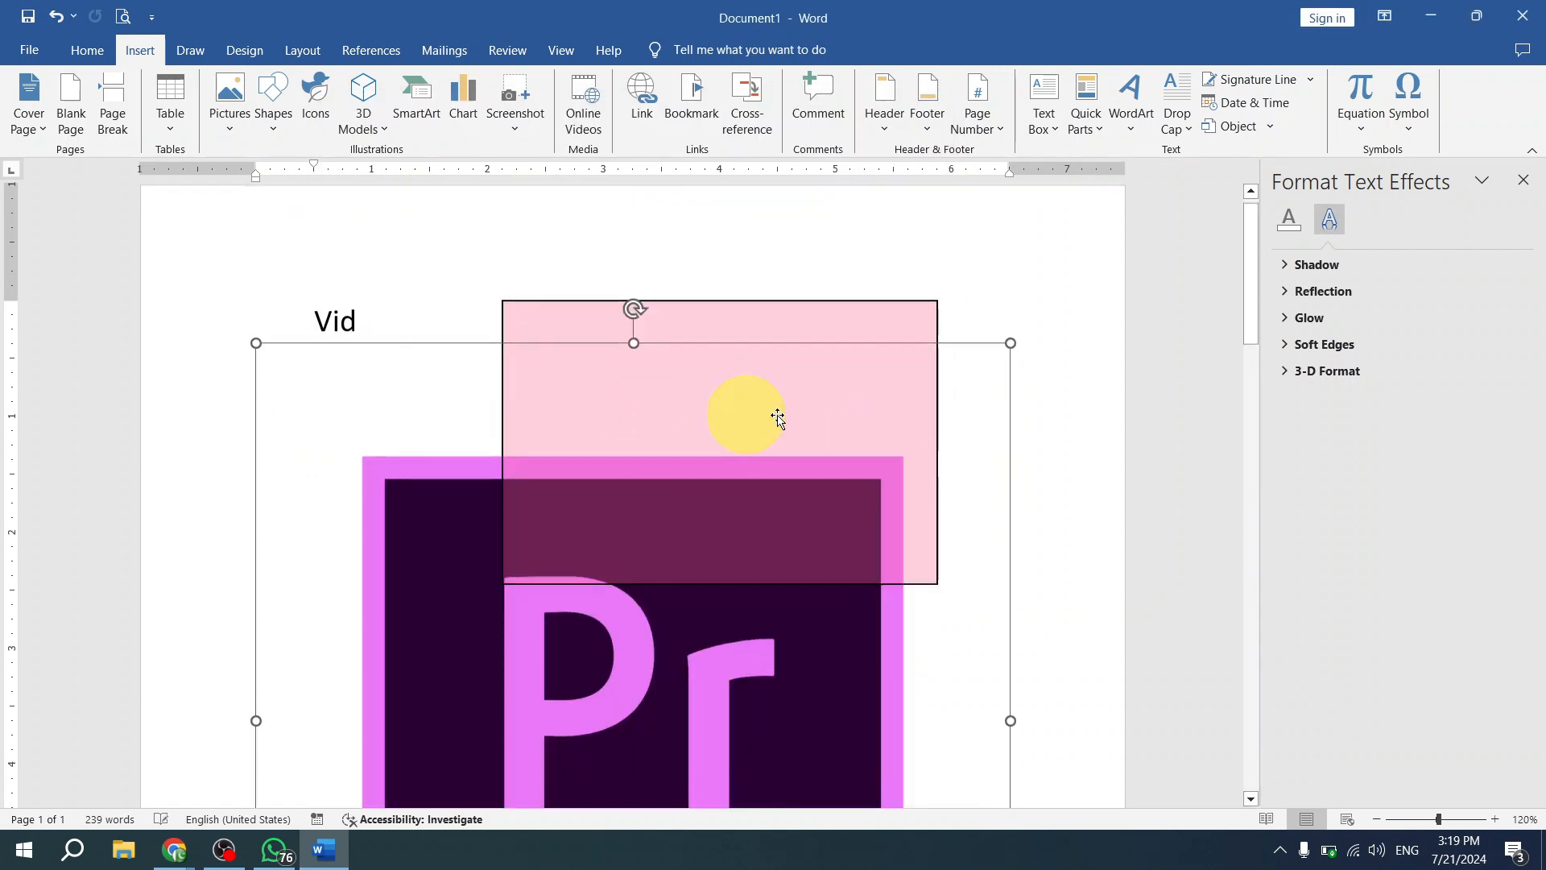
left_click_drag(680, 548, 793, 405)
- Set the inserted Pr picture's text wrapping to Behind Text, select the "Themes and styles" paragraph, and undo the wrapping change
left_click(636, 546)
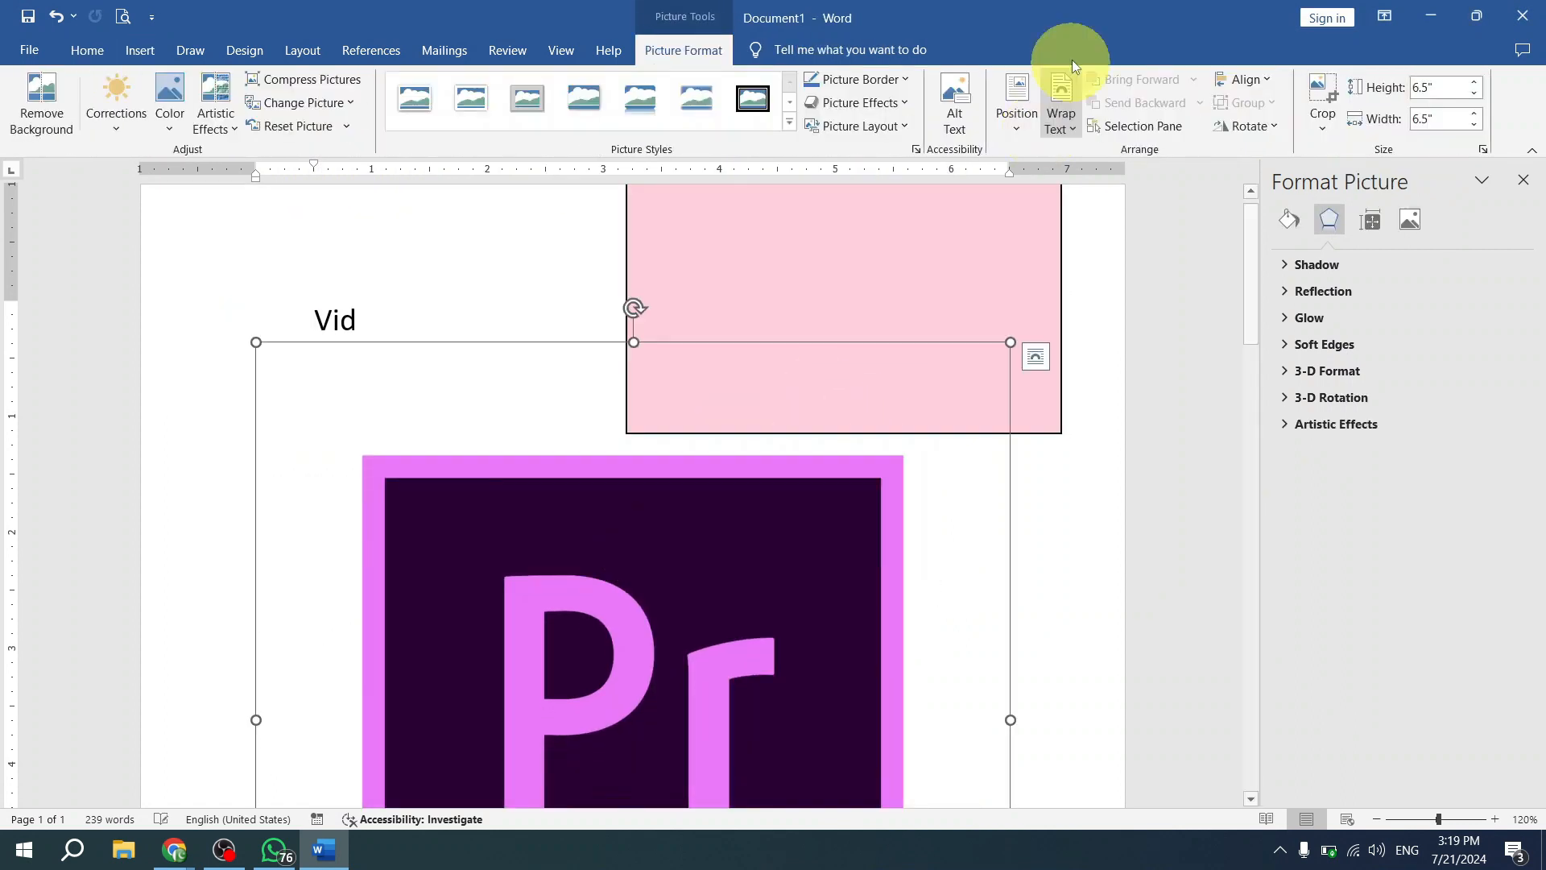
left_click(1075, 129)
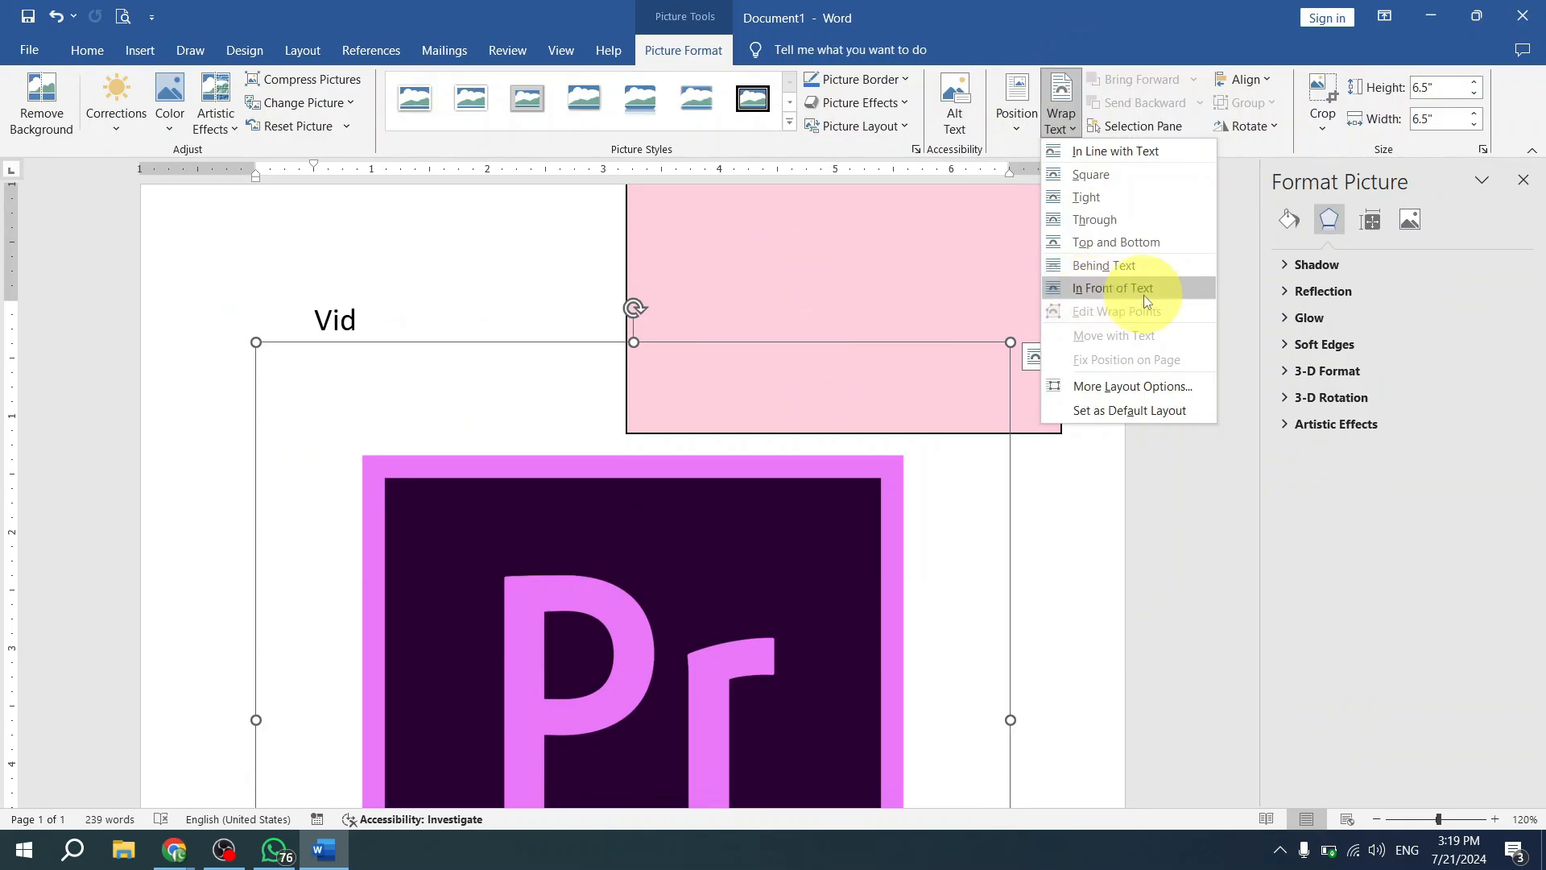
left_click(1143, 266)
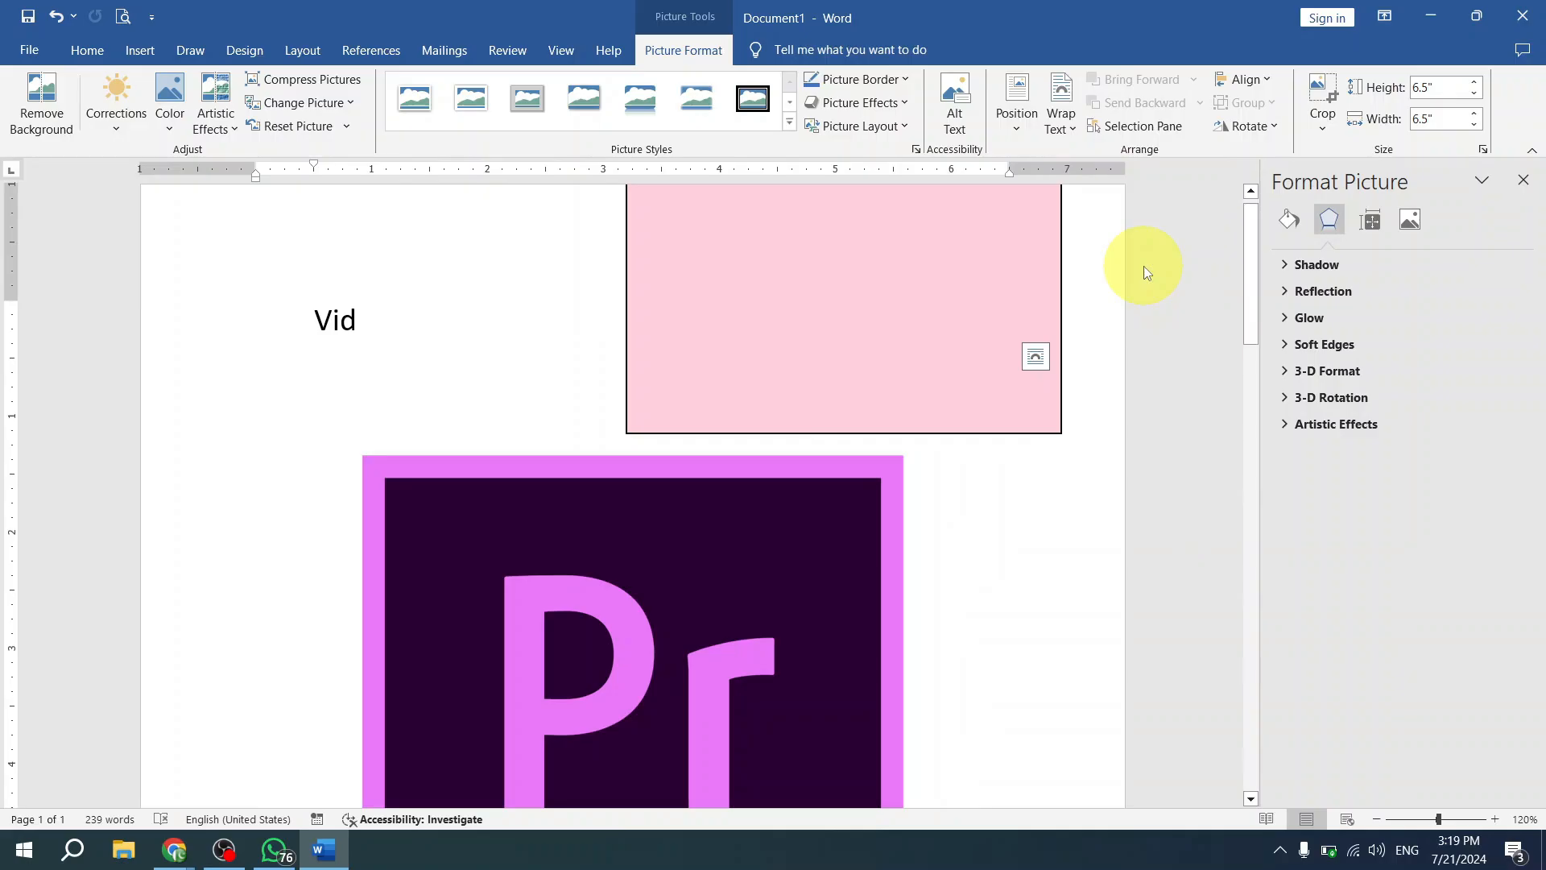
left_click(643, 664)
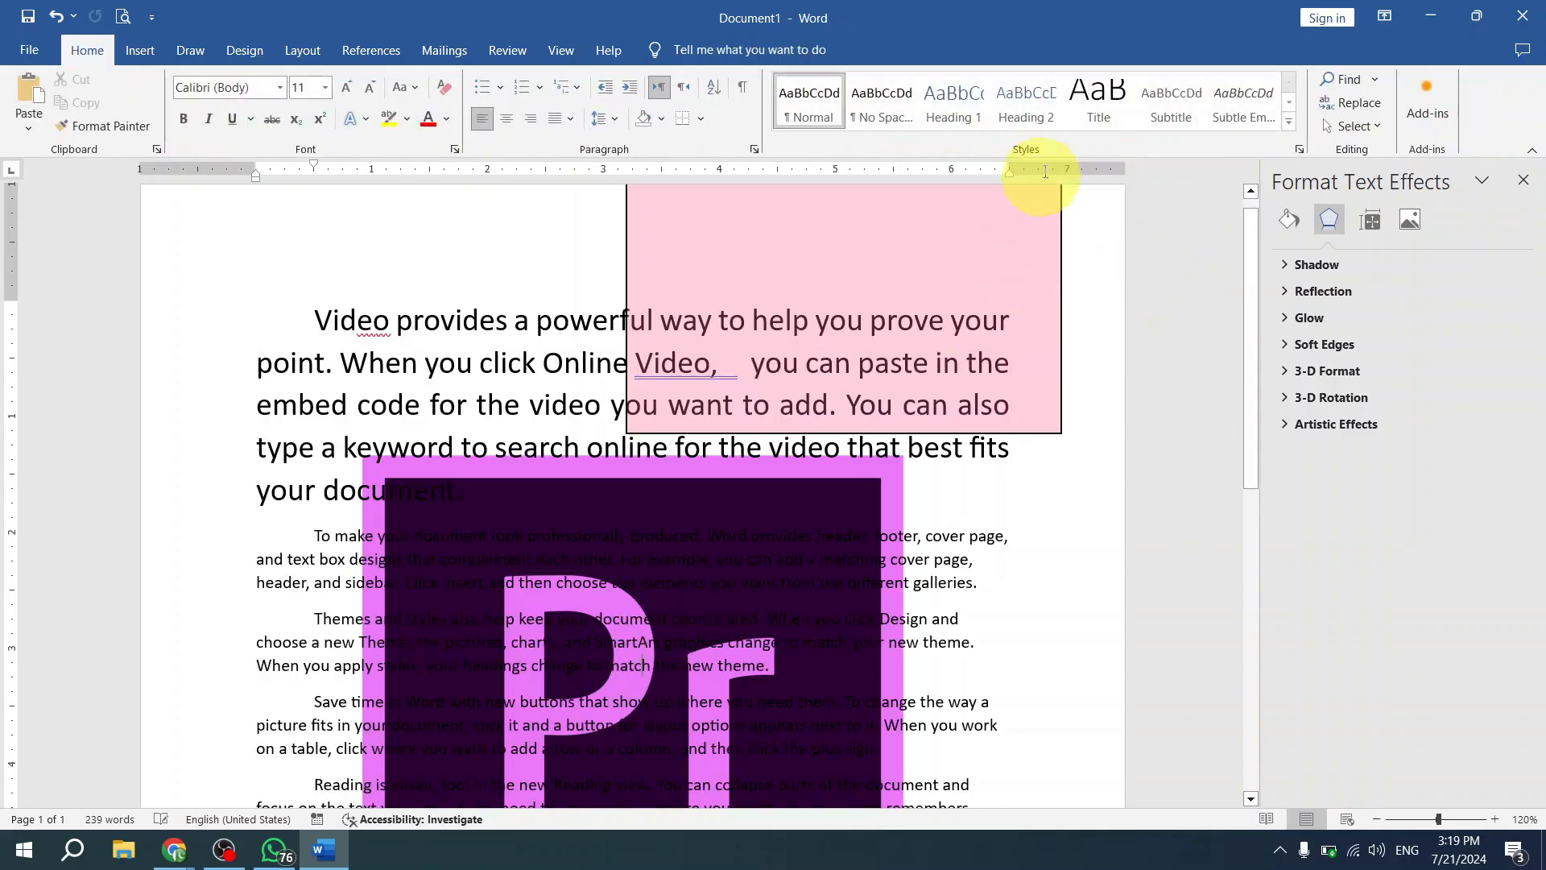
triple_click(669, 625)
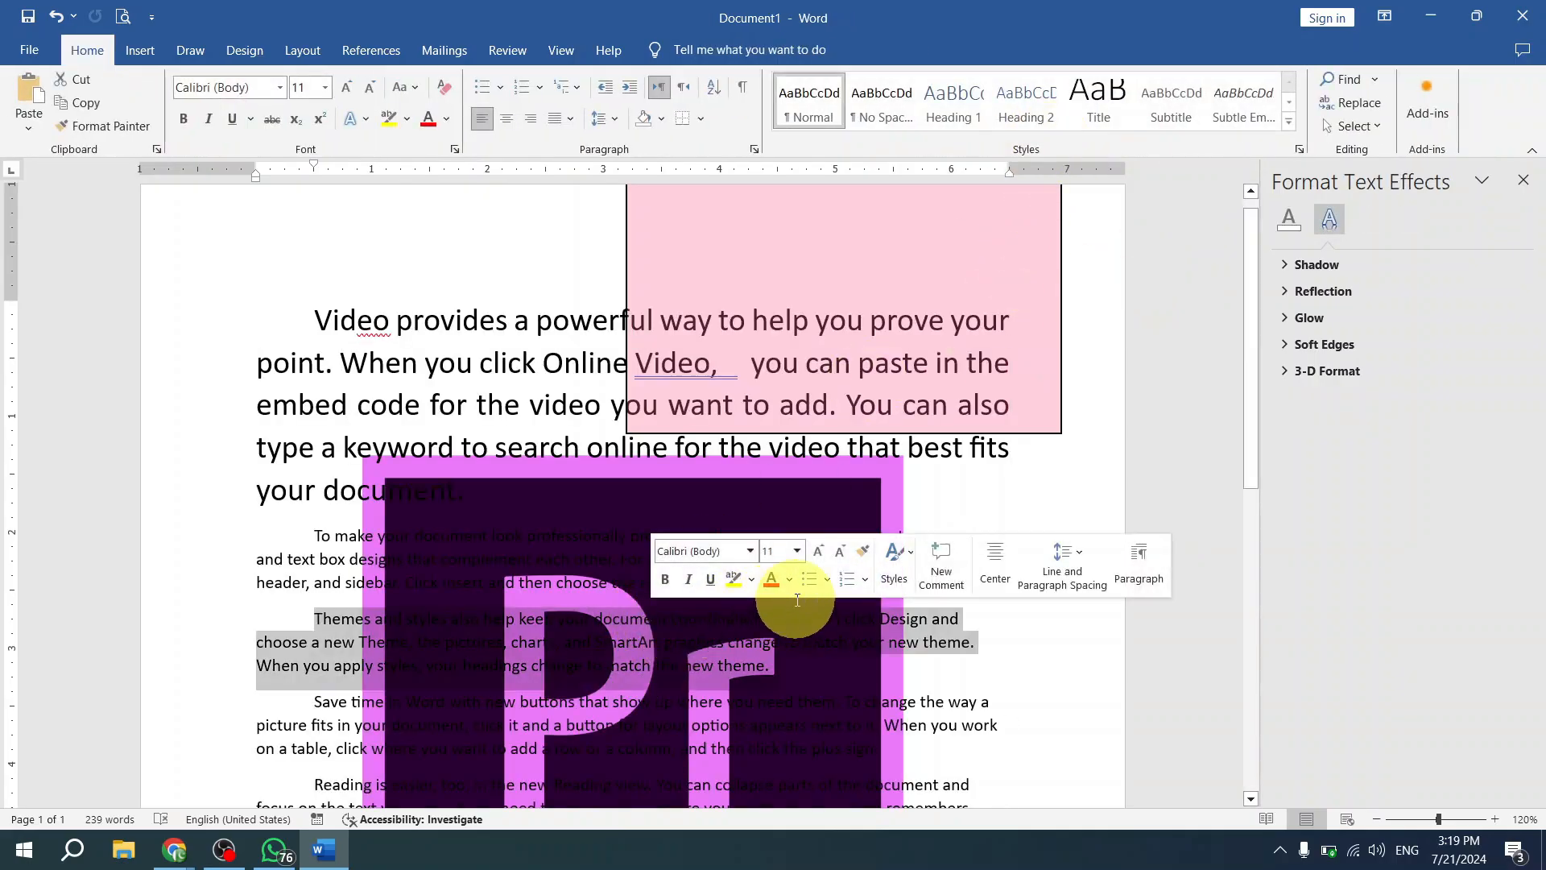
key("ctrl+z")
- Set the Pr picture's text wrapping to In Front of Text and move it up over the first paragraph
left_click(849, 546)
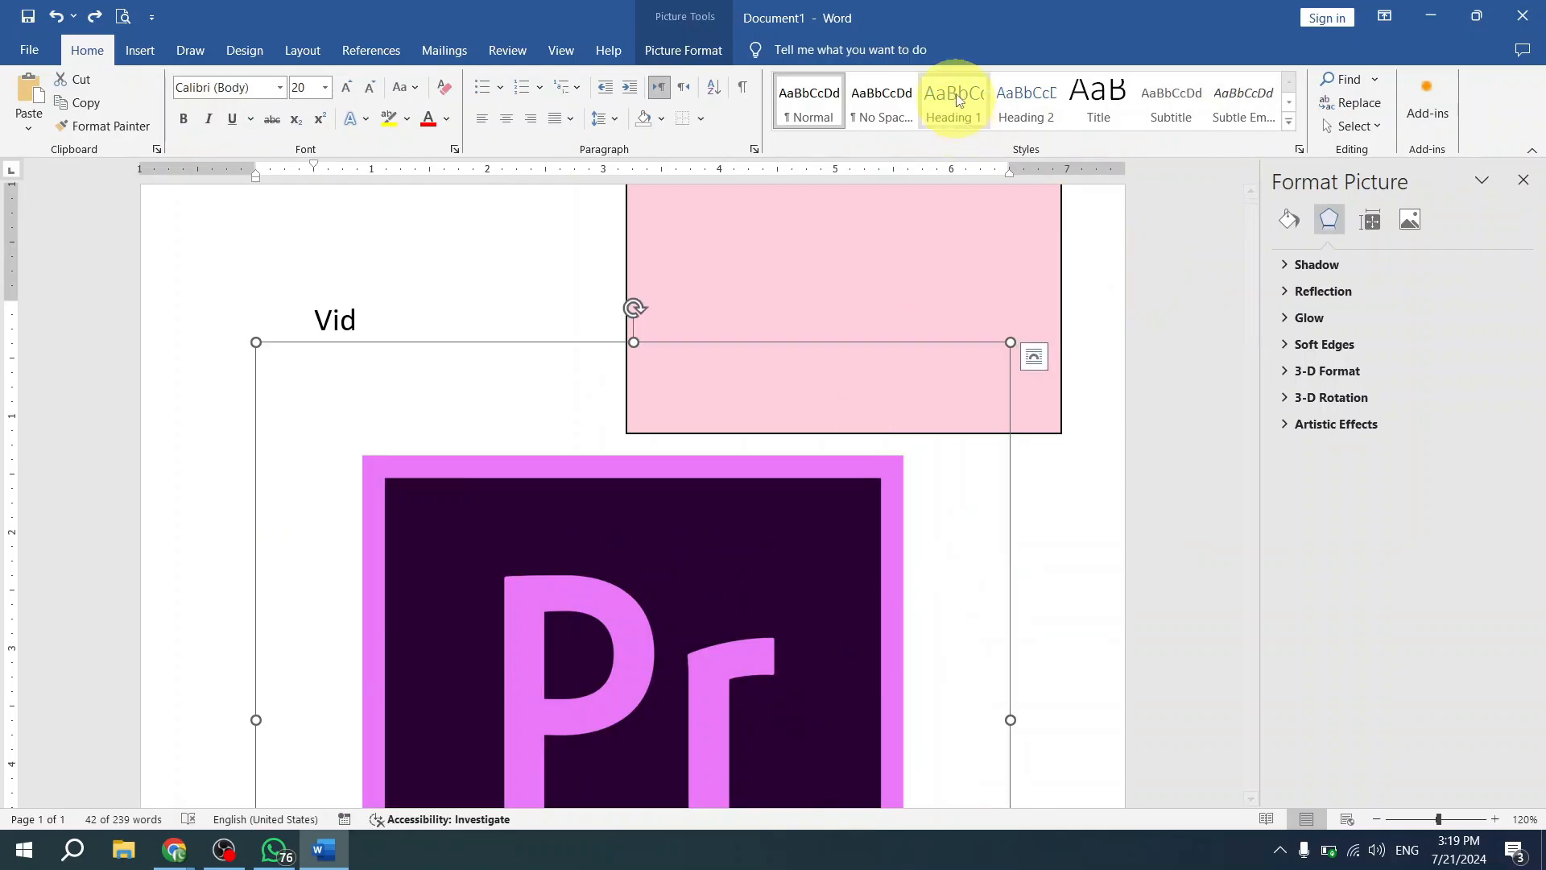
left_click(699, 48)
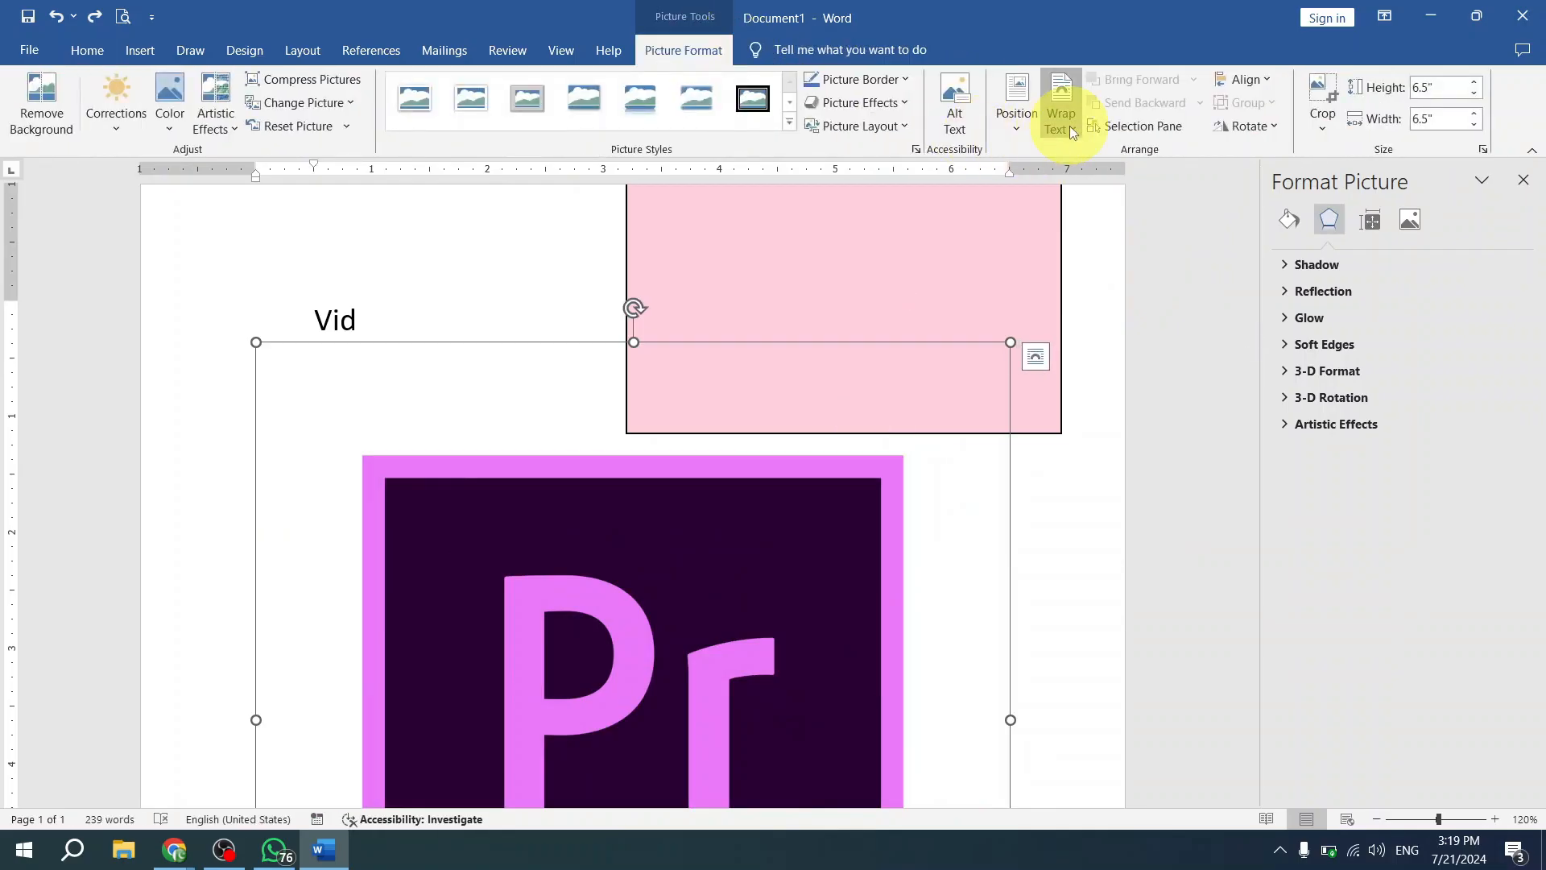
left_click(1069, 126)
left_click(1181, 293)
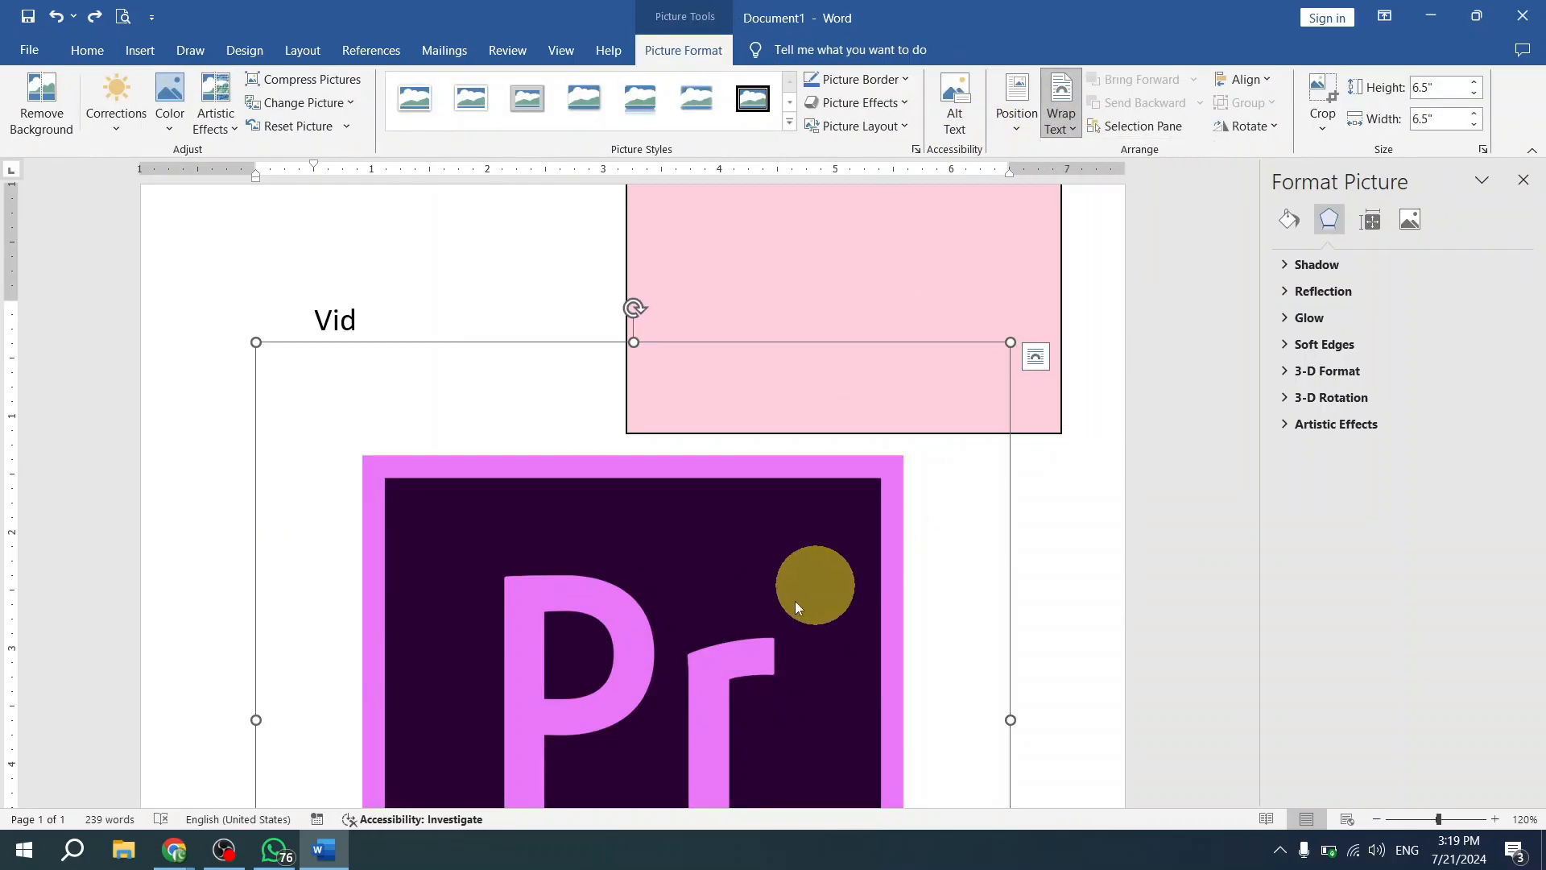
left_click_drag(791, 591, 824, 530)
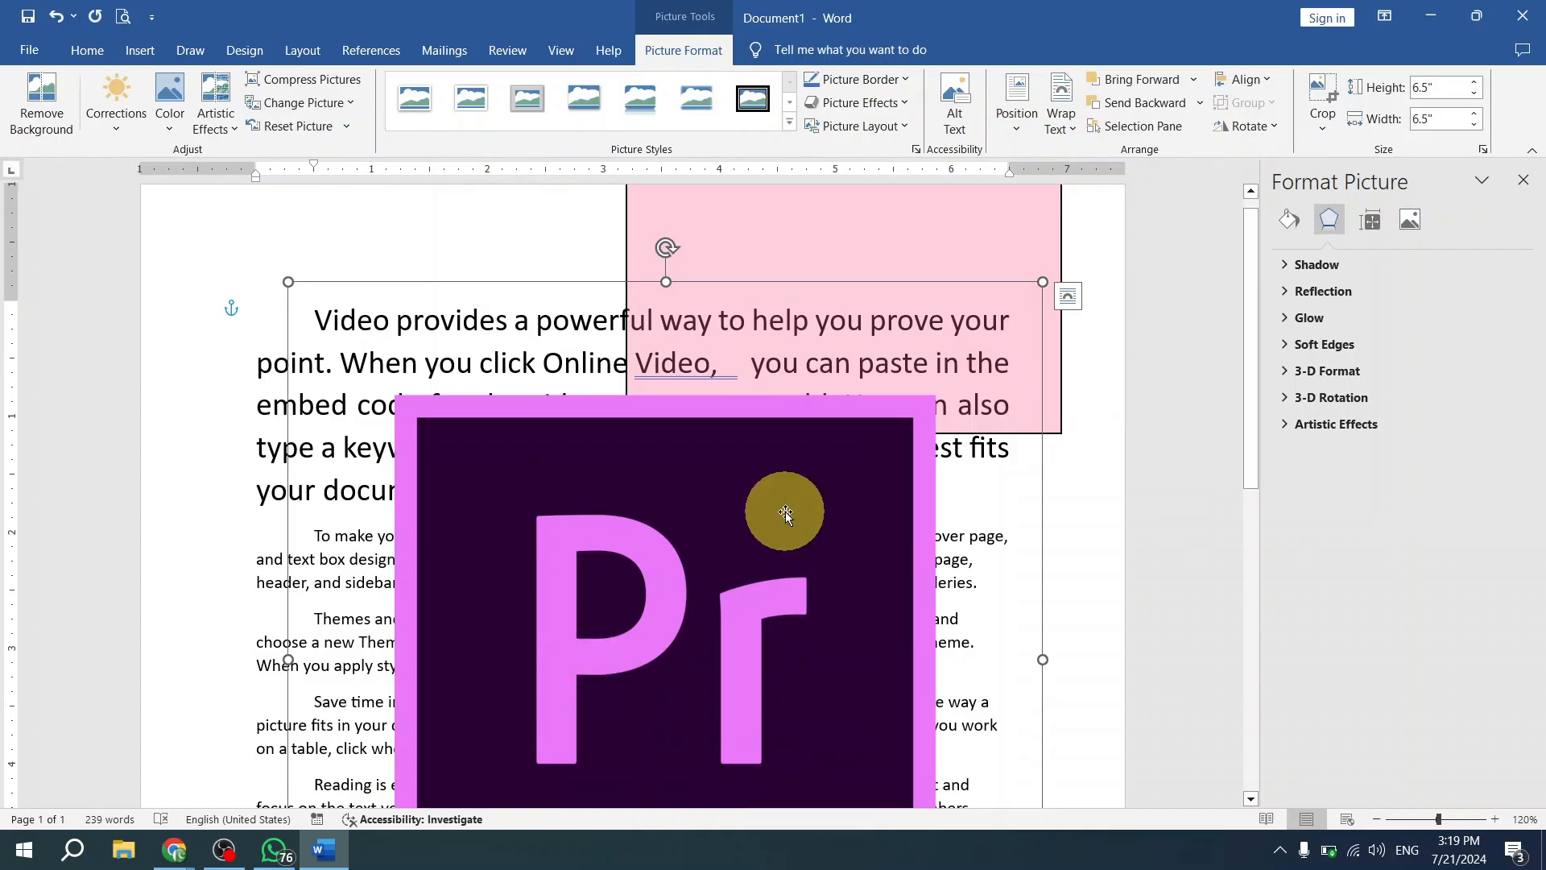
left_click_drag(790, 664, 695, 540)
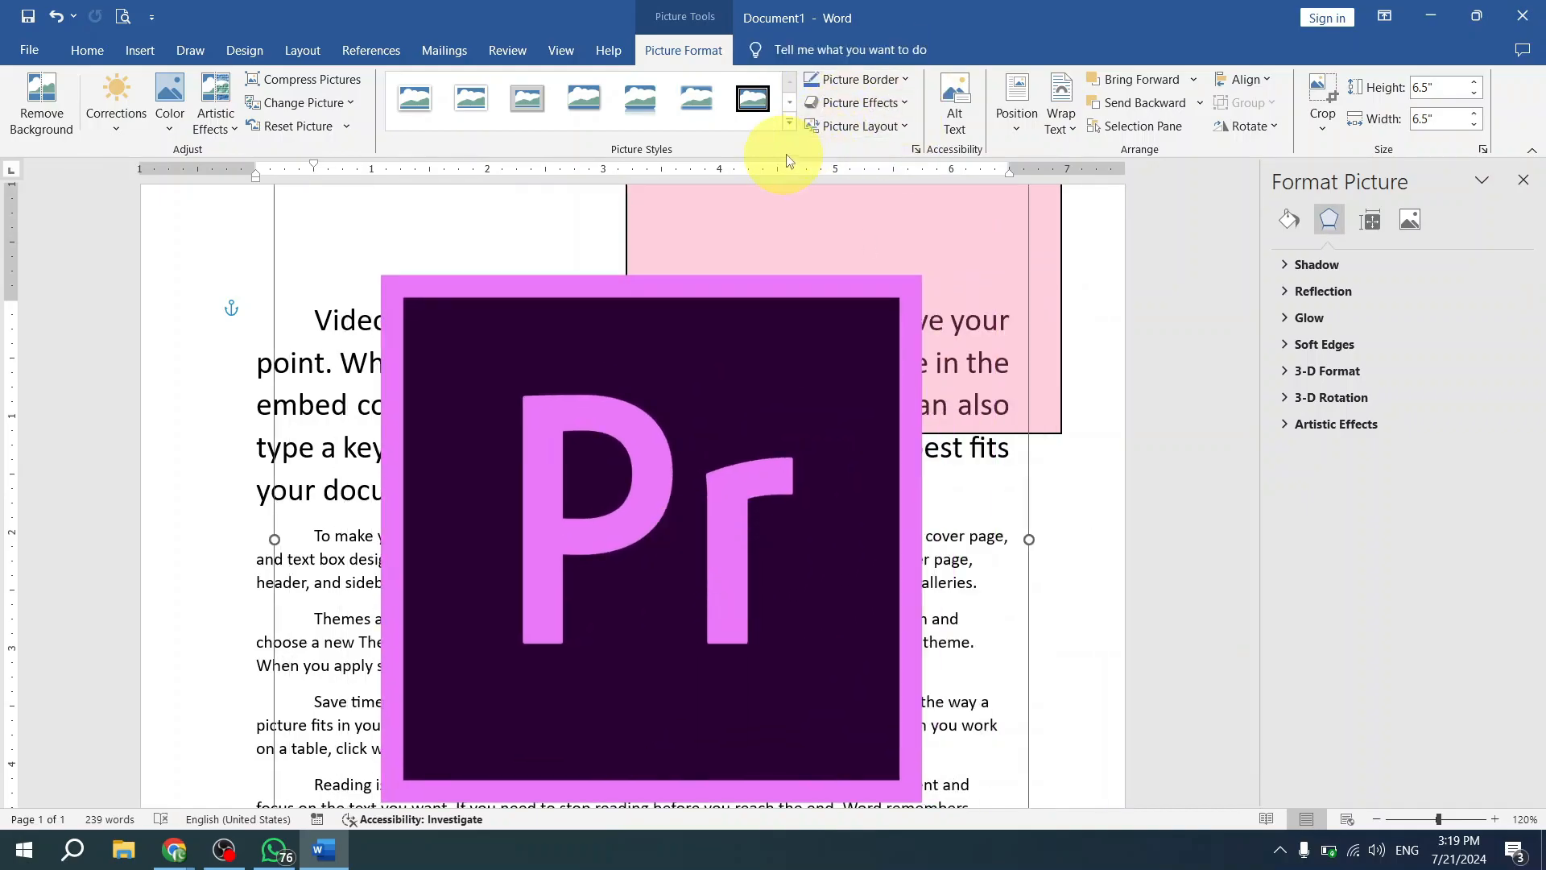
left_click_drag(724, 518, 775, 424)
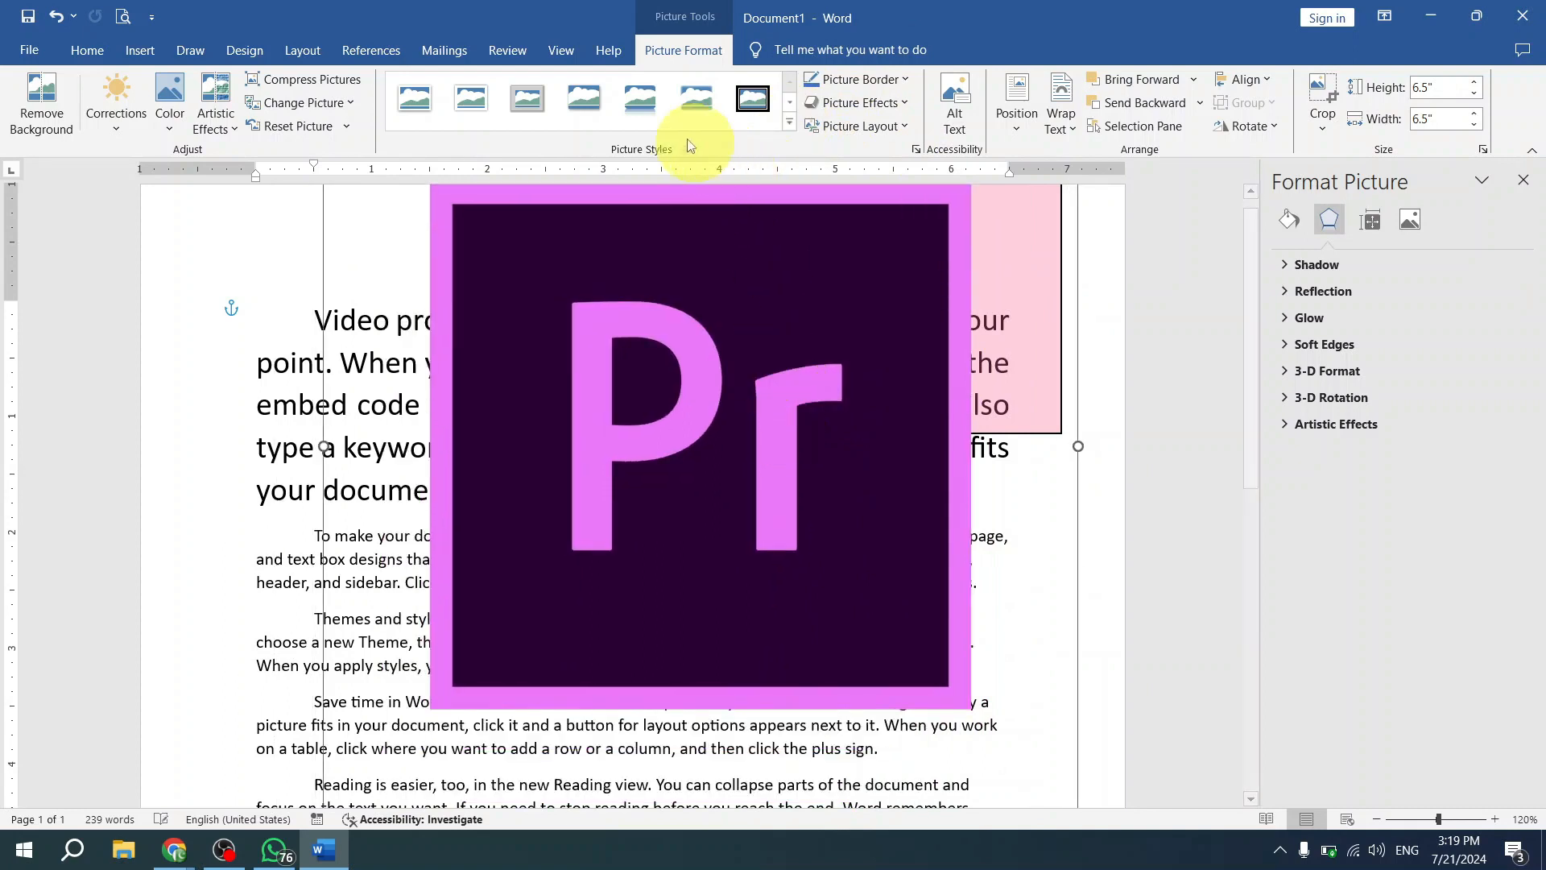
- Shrink the Pr picture to 3.39" by 3.39" and place it over the right half of the first paragraph, overlapping the pink rectangle
left_click(789, 120)
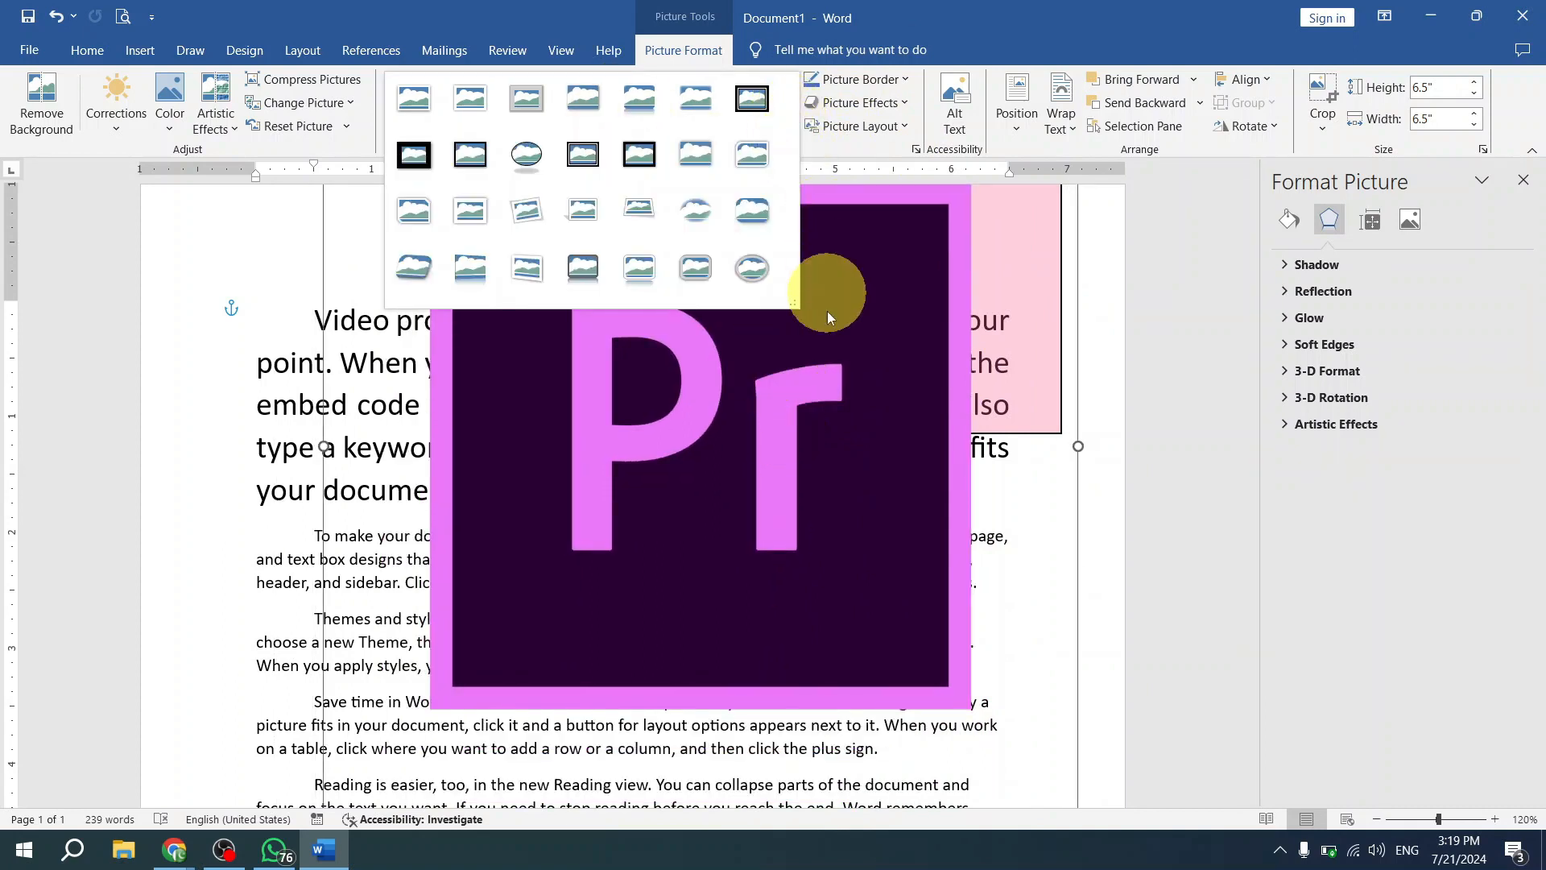
left_click(828, 337)
left_click_drag(798, 387, 801, 444)
scroll(980, 554, "down", 1)
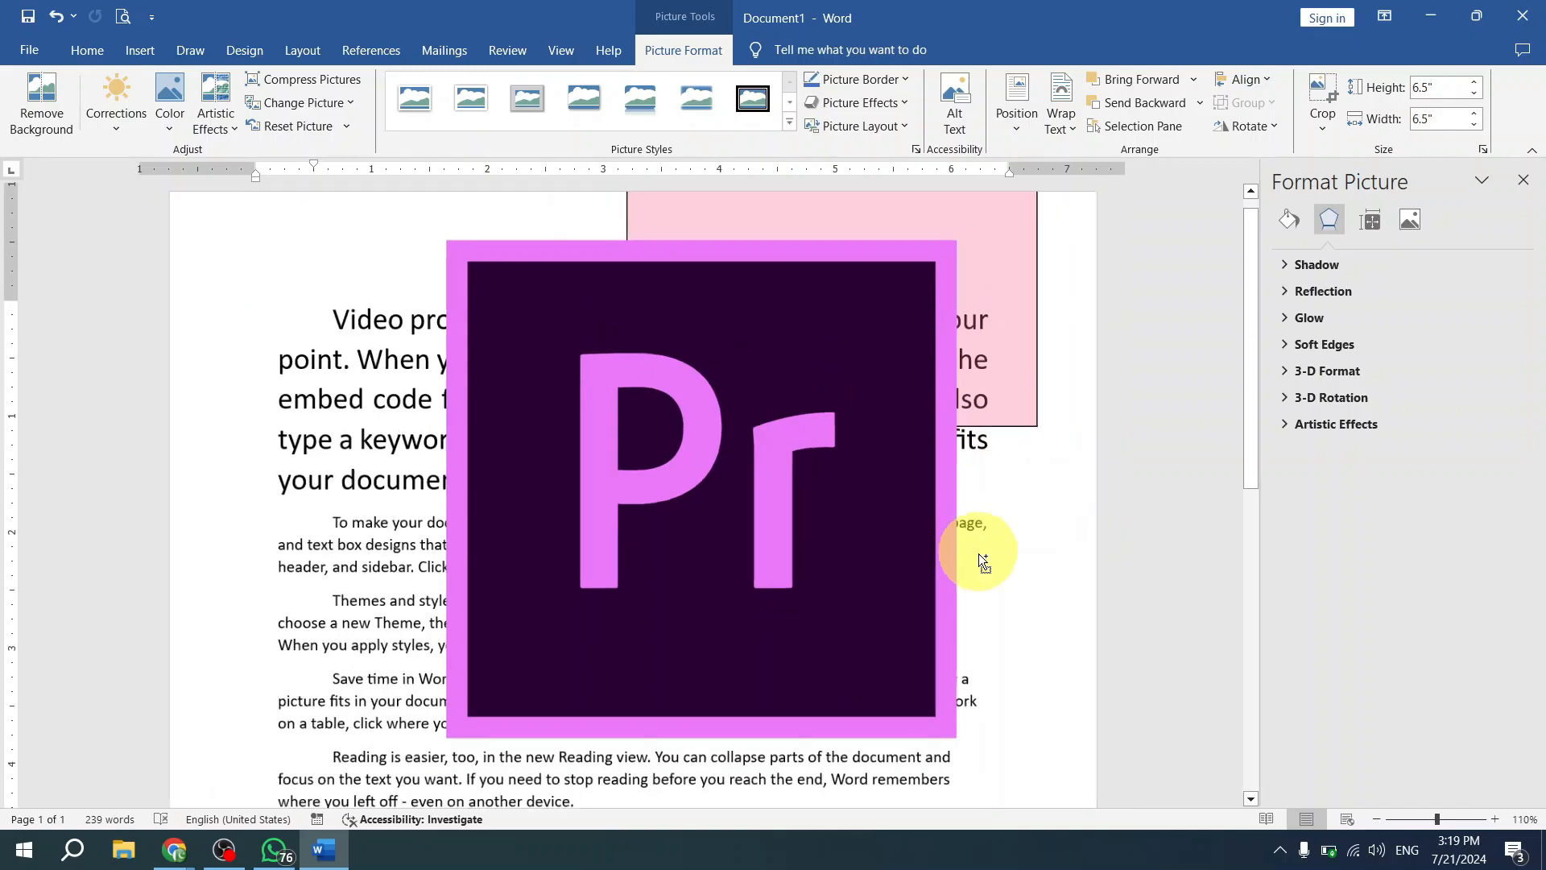
left_click_drag(884, 675, 820, 577)
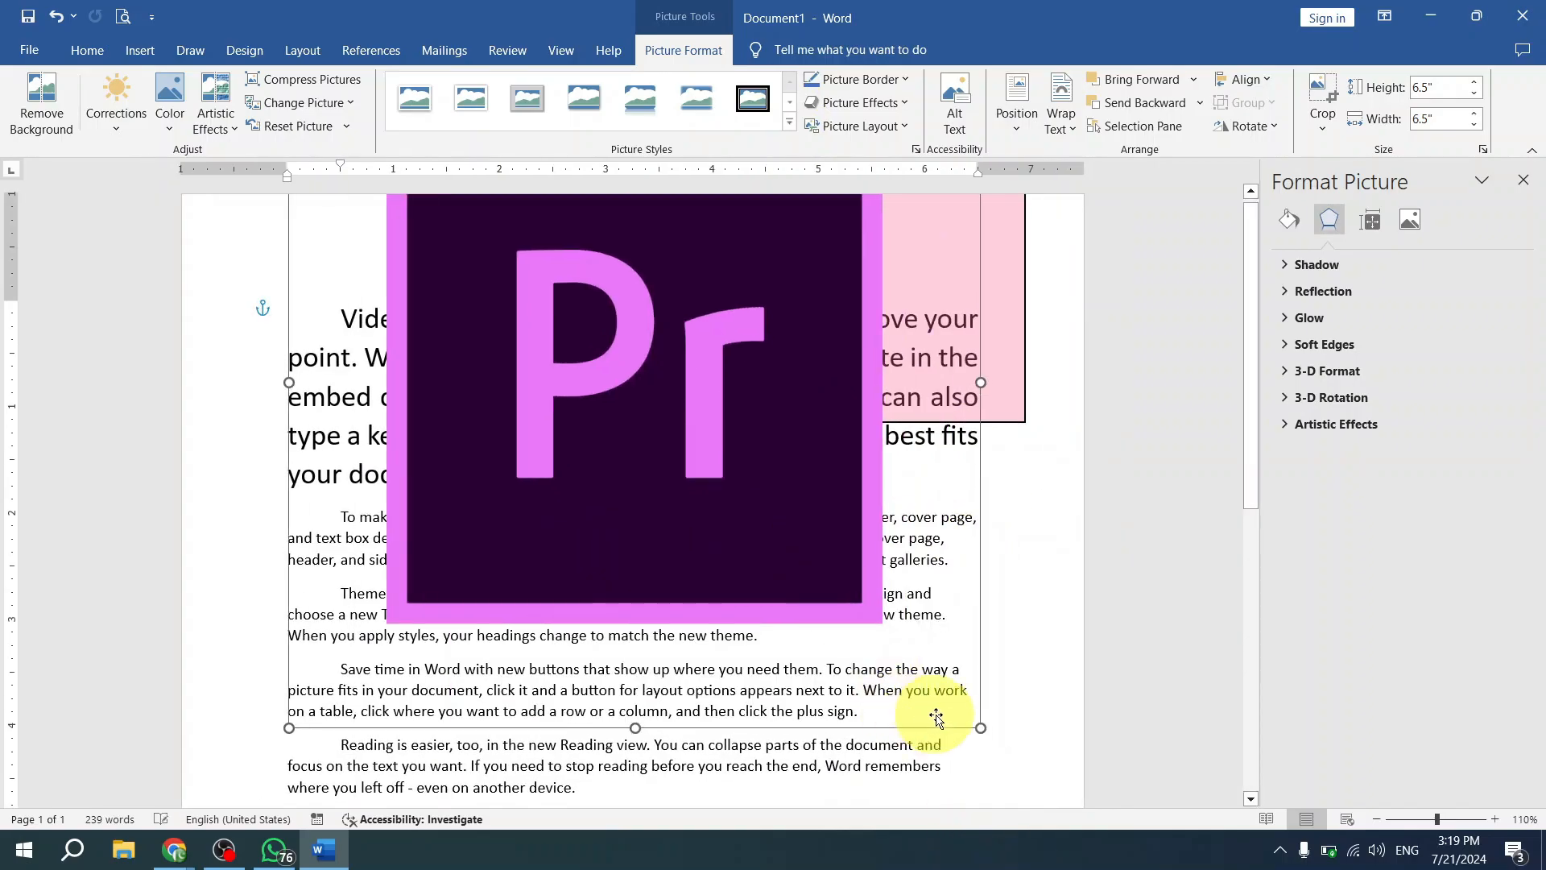
left_click_drag(982, 734, 626, 403)
left_click_drag(493, 280, 775, 443)
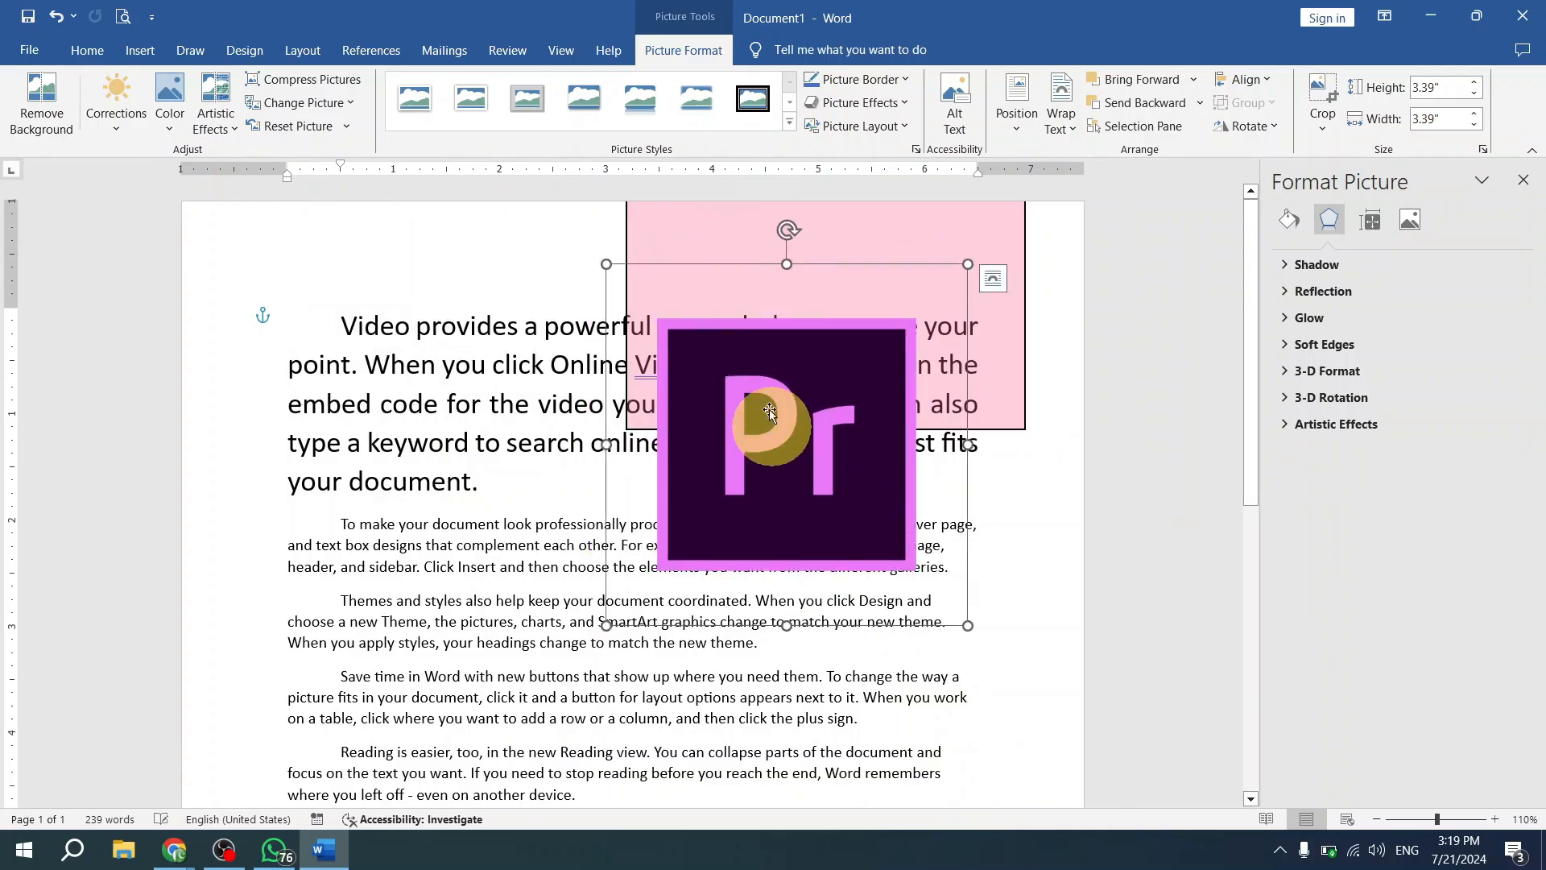
- Add a thin black border to the Pr picture and deselect it
left_click(907, 81)
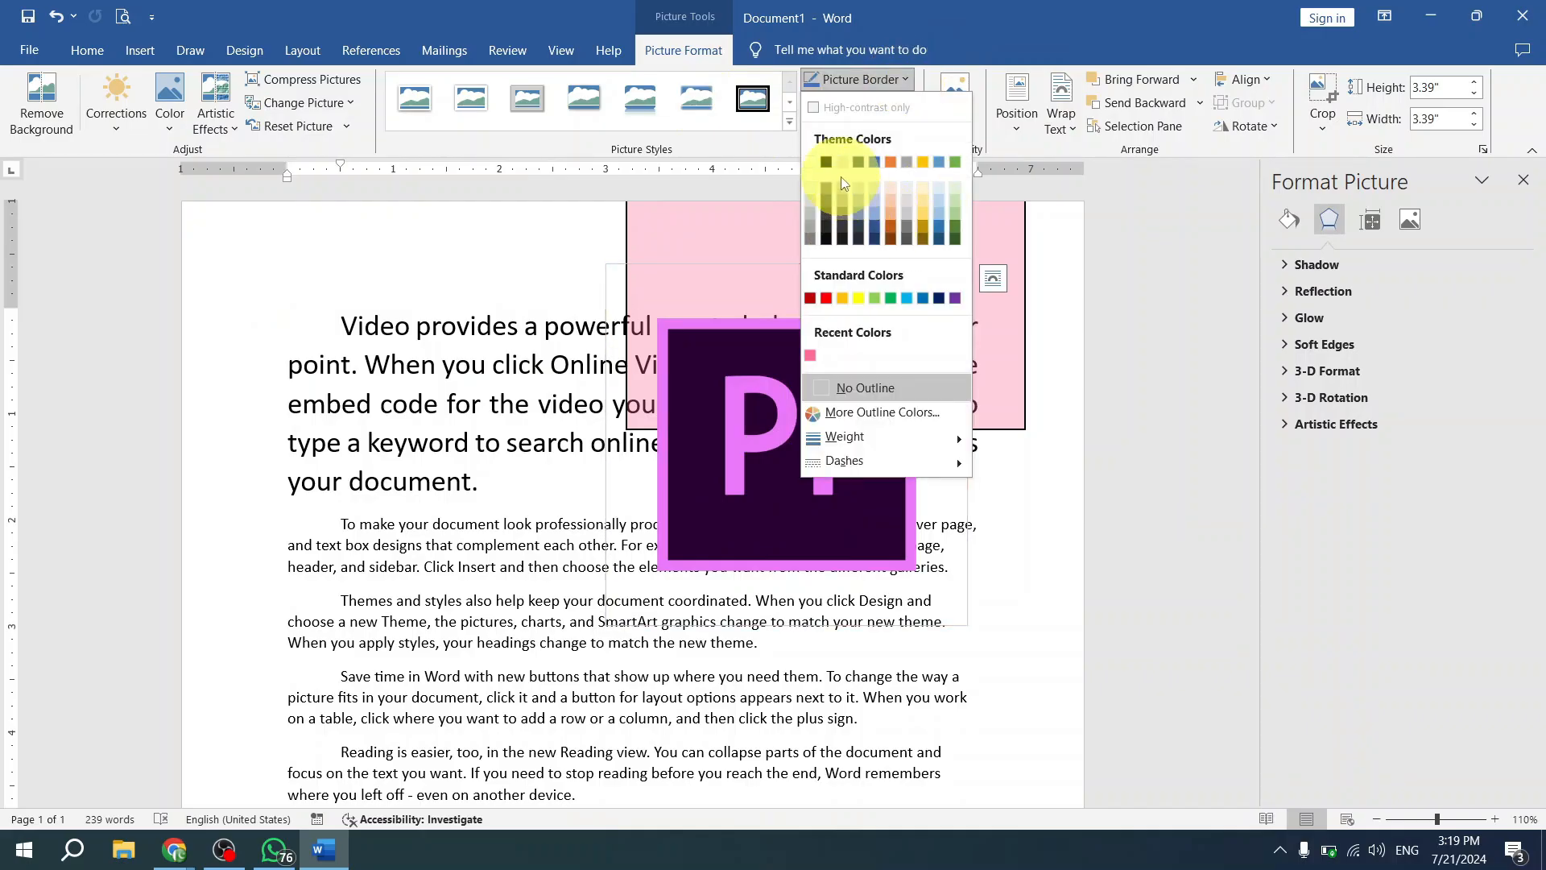
left_click(1079, 322)
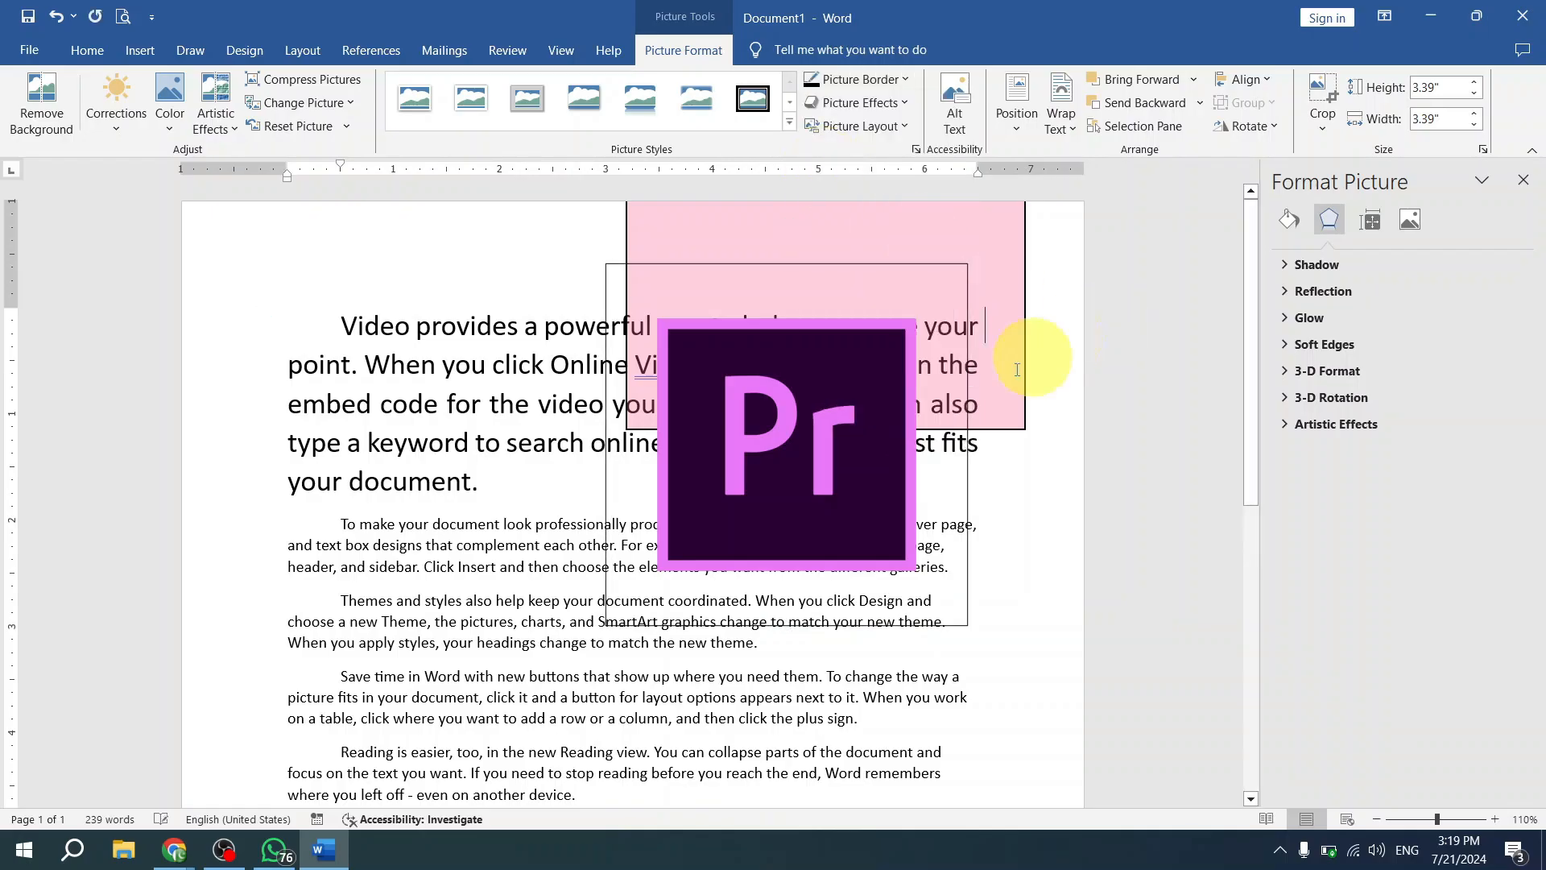
left_click(1010, 337)
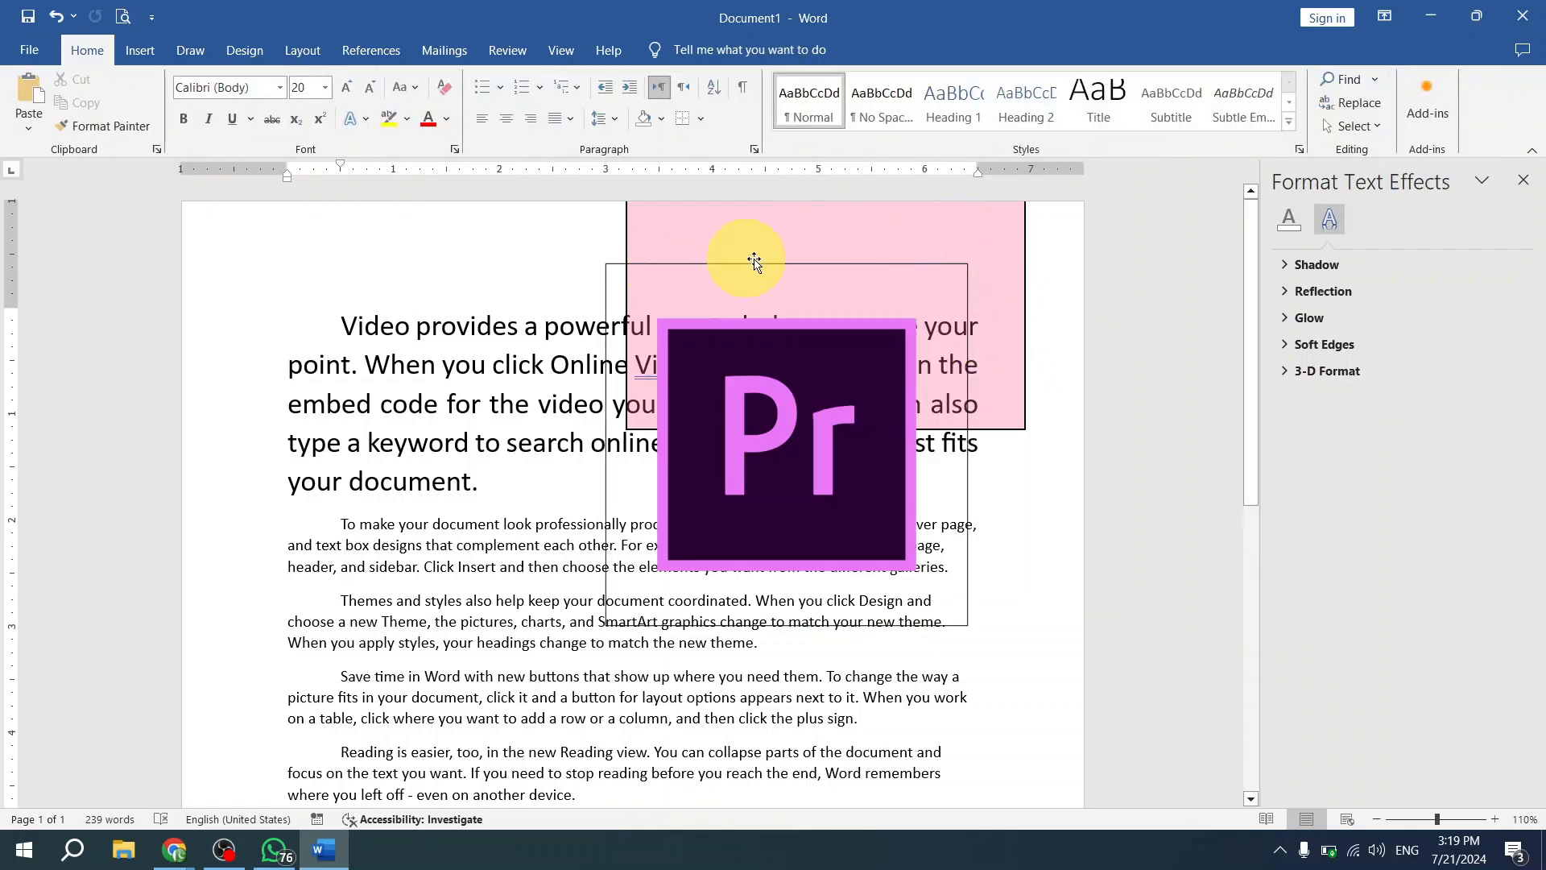
- Browse the preset picture effects for the Pr picture, and move the picture left over the first paragraph
left_click(812, 377)
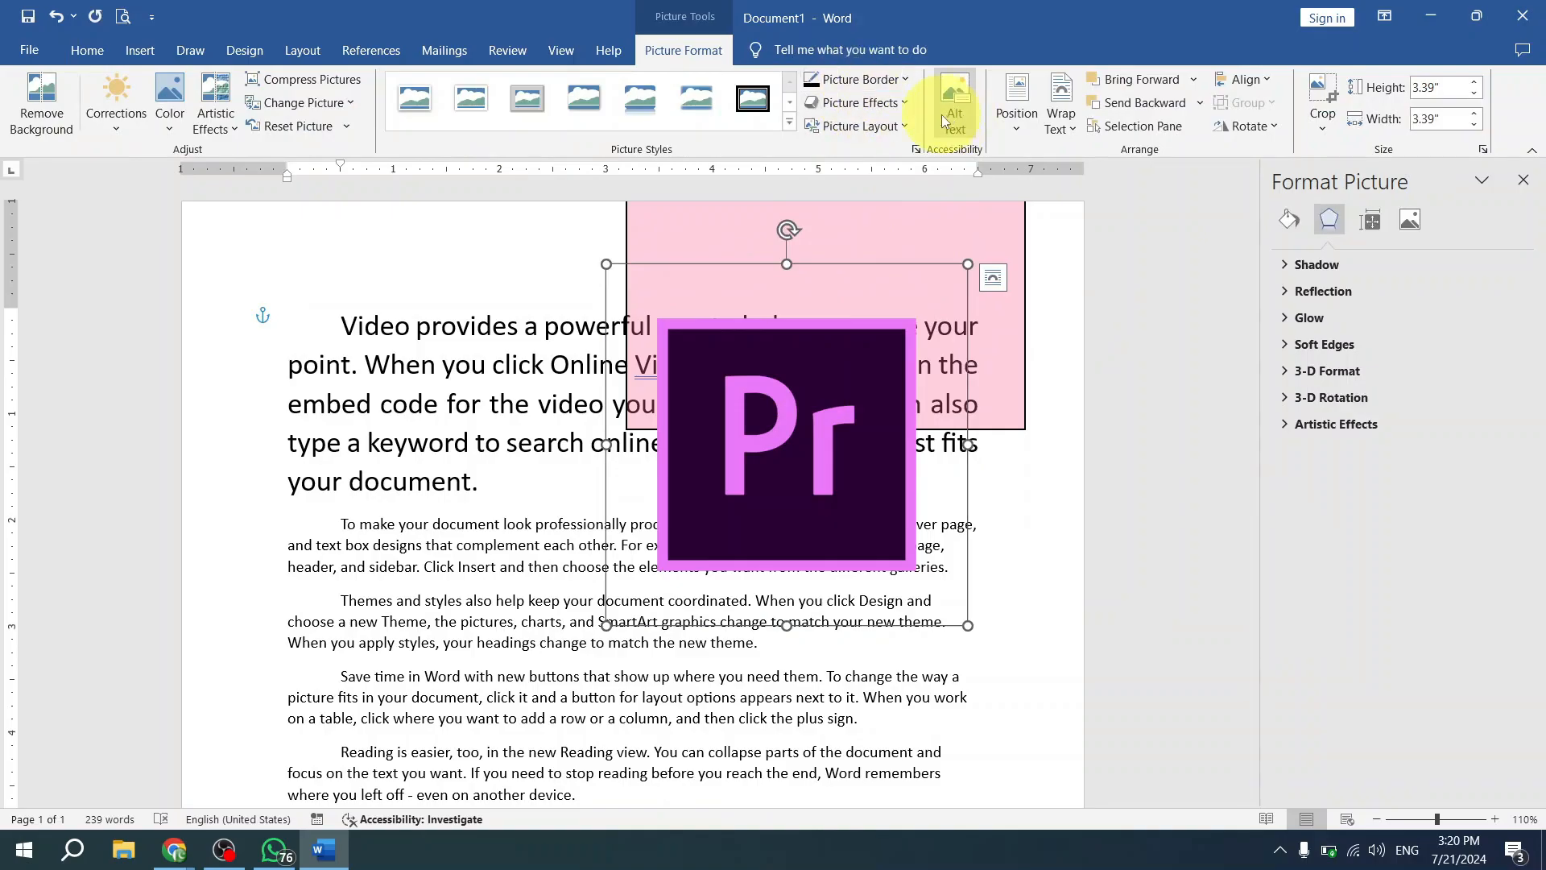
left_click(902, 104)
mouse_move(909, 138)
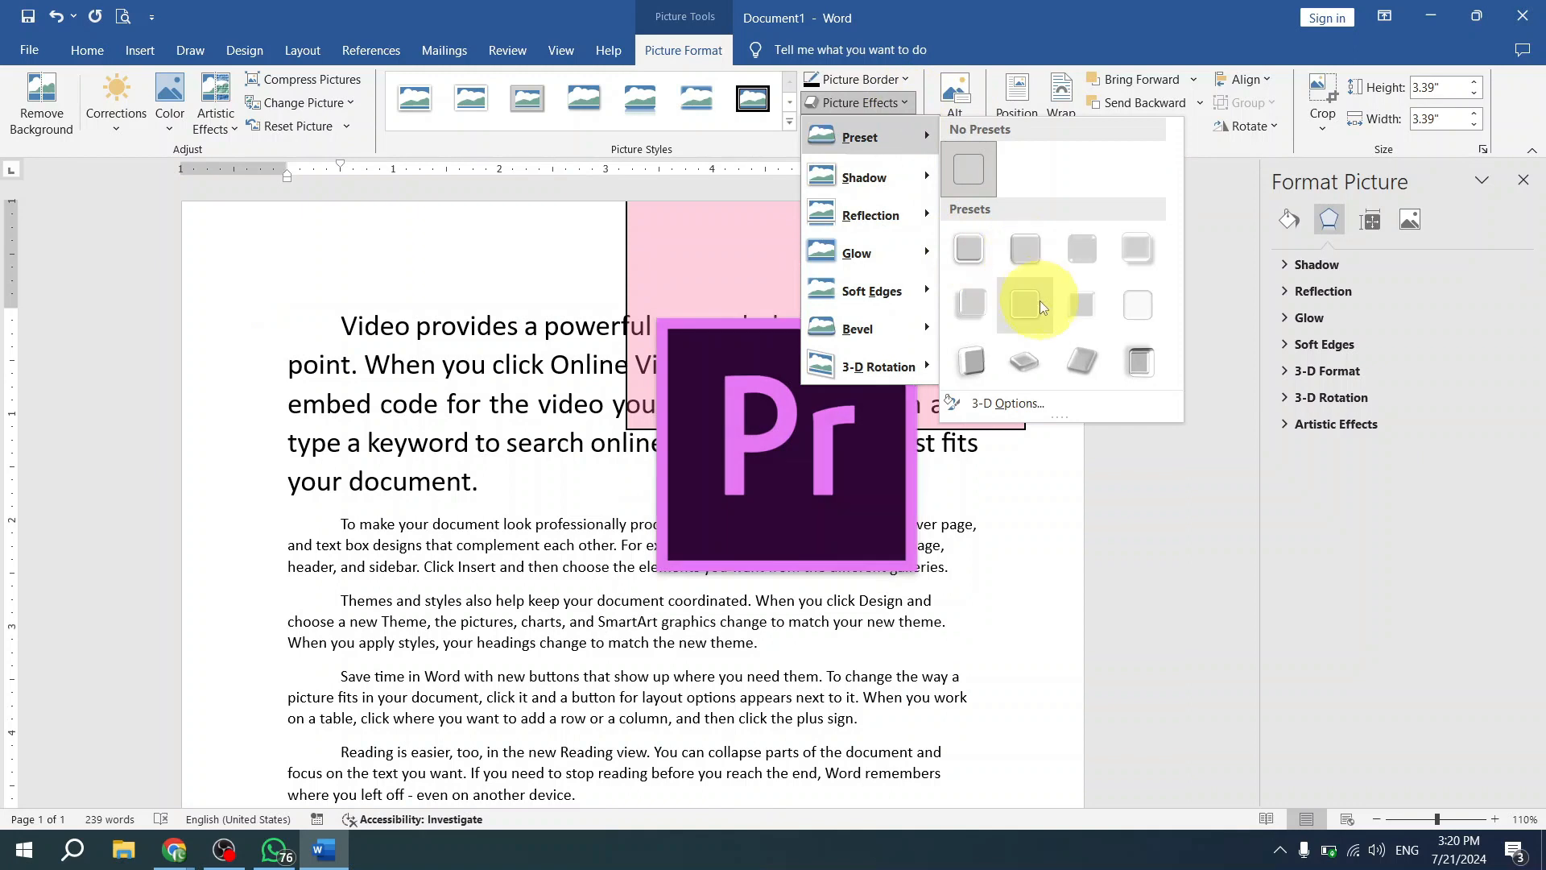
left_click(738, 461)
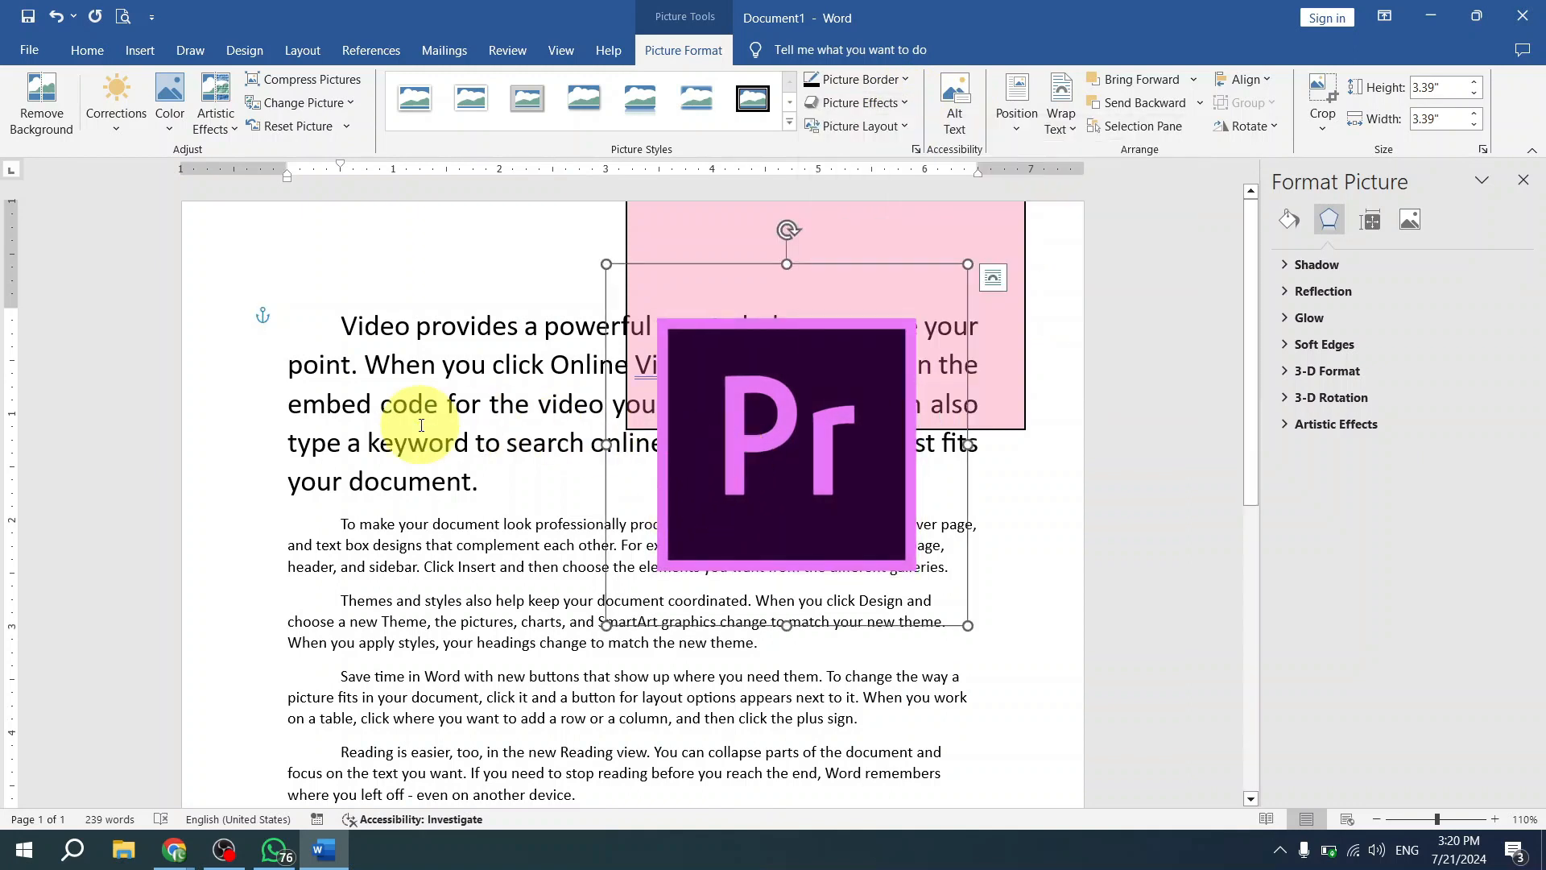
left_click_drag(724, 472, 497, 437)
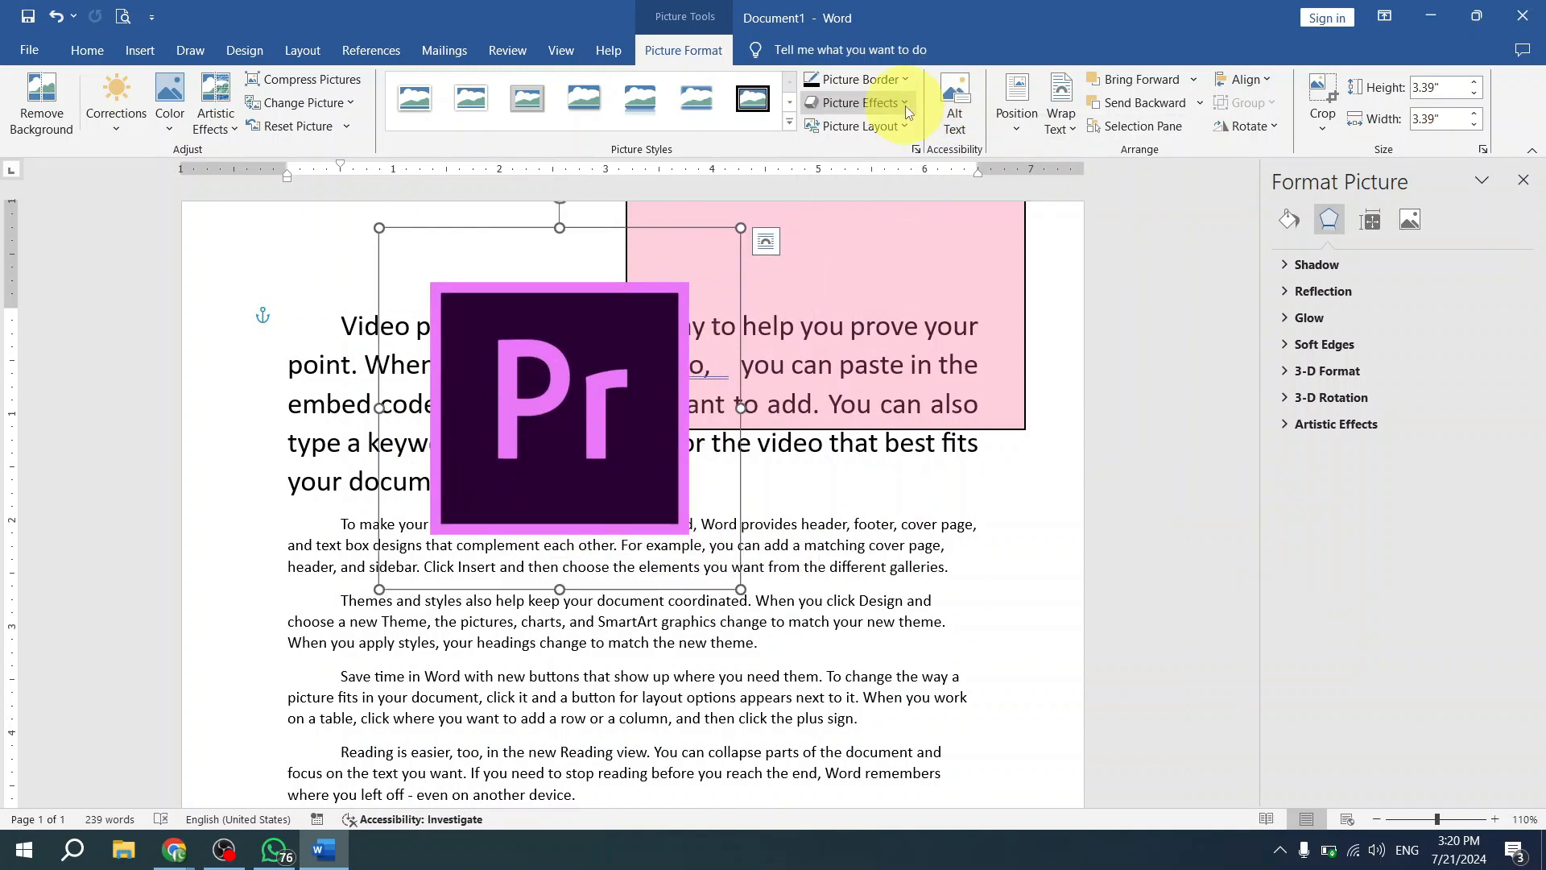
- Apply the tilted 3-D effect Preset 10 to the Pr picture and reselect the picture
left_click(860, 103)
mouse_move(892, 145)
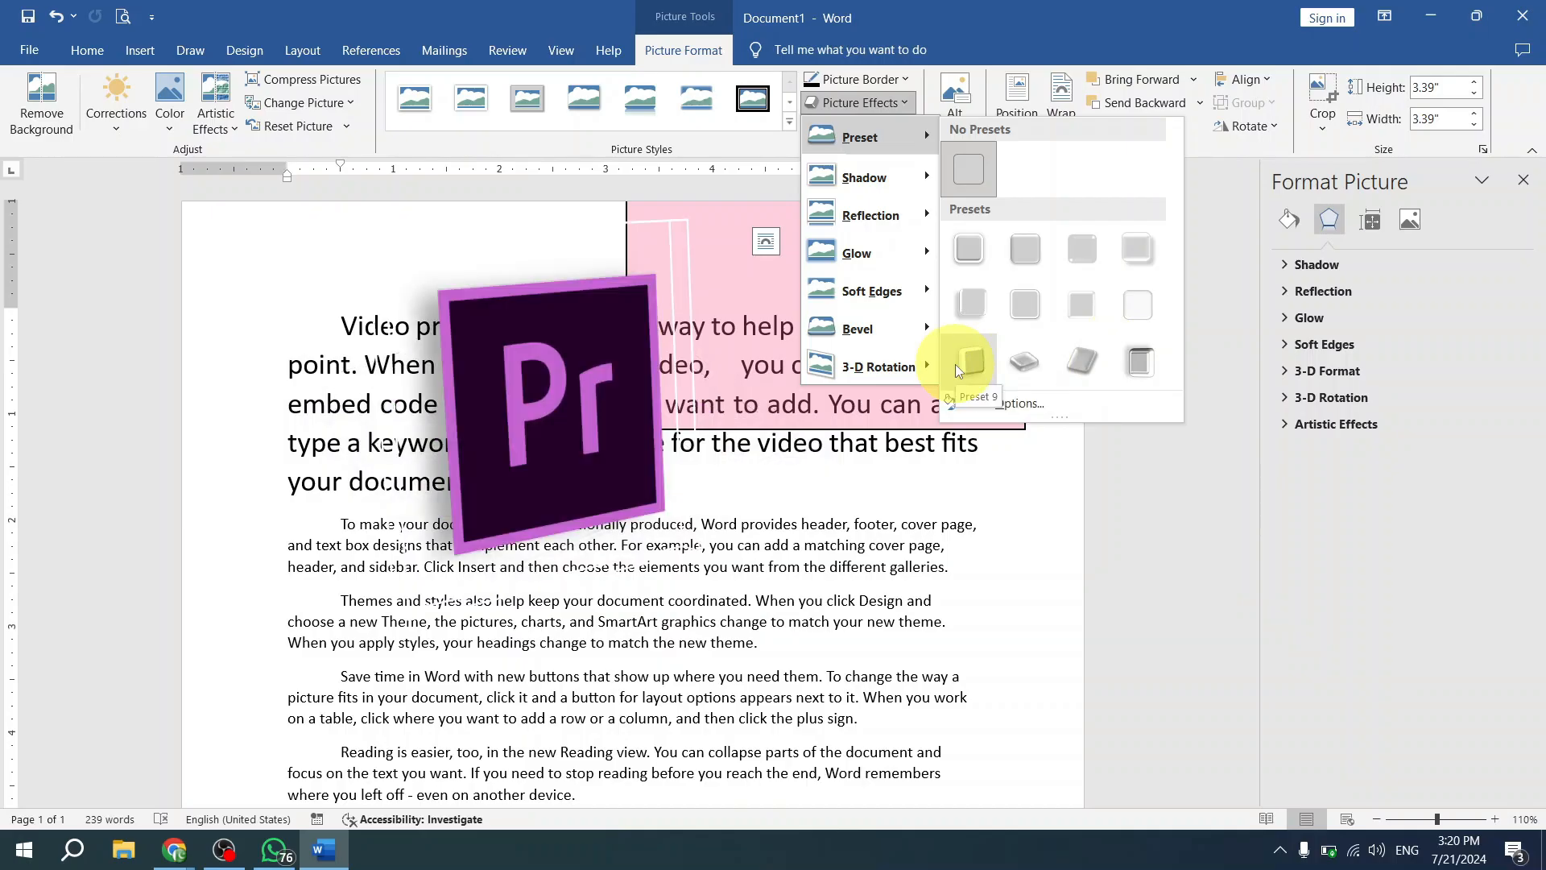
left_click(1030, 364)
left_click(785, 503)
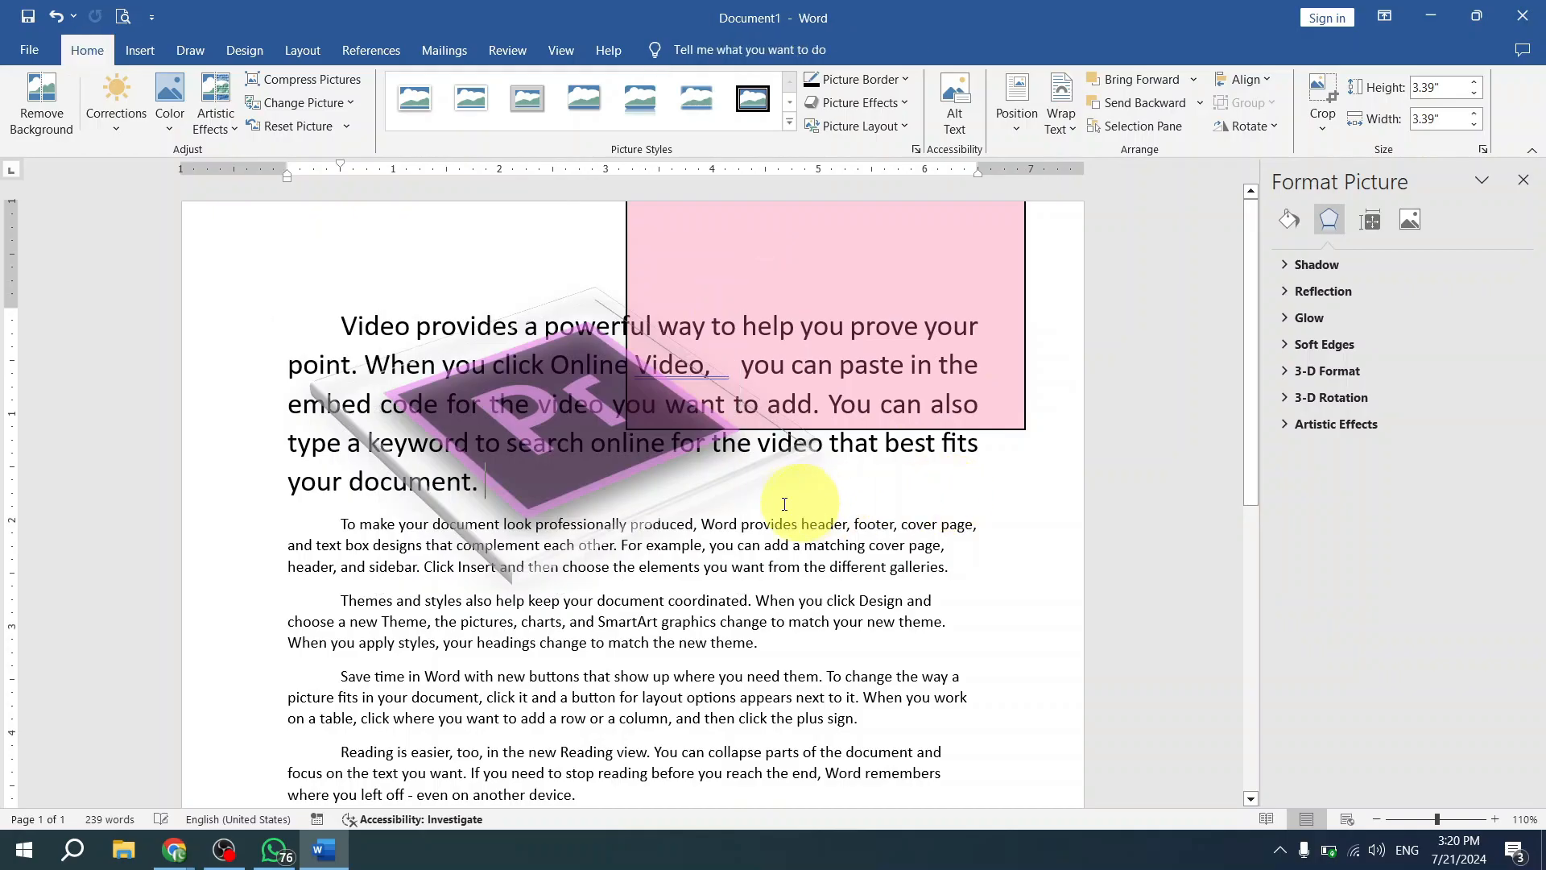
left_click_drag(618, 483, 664, 508)
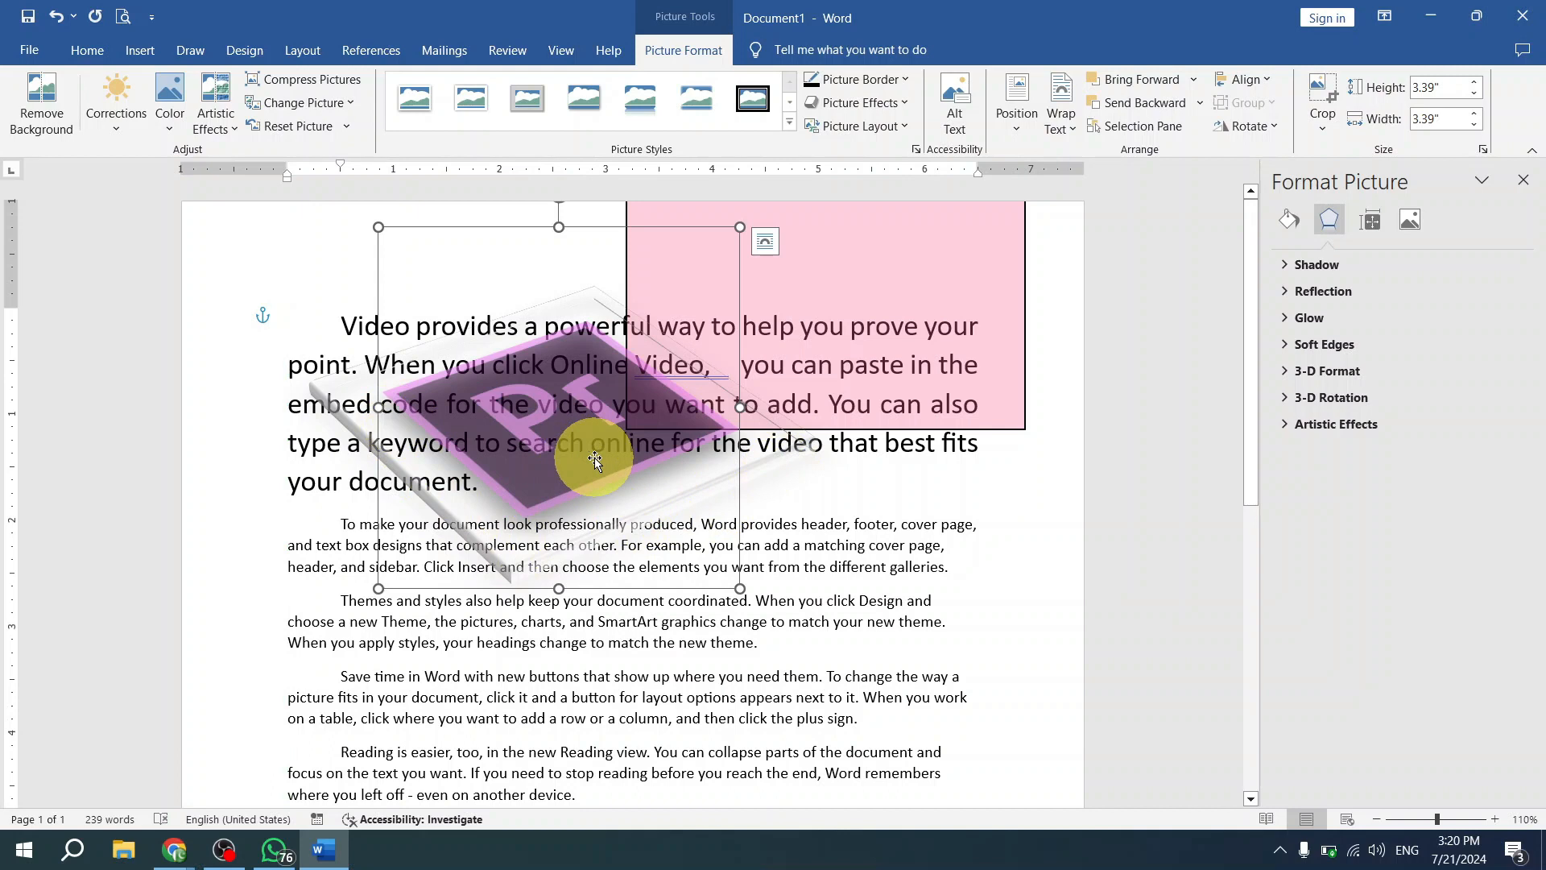
- Shift the tilted Pr picture slightly up, and examine its shadow, reflection, glow, soft edges and bevel effect options
left_click(898, 103)
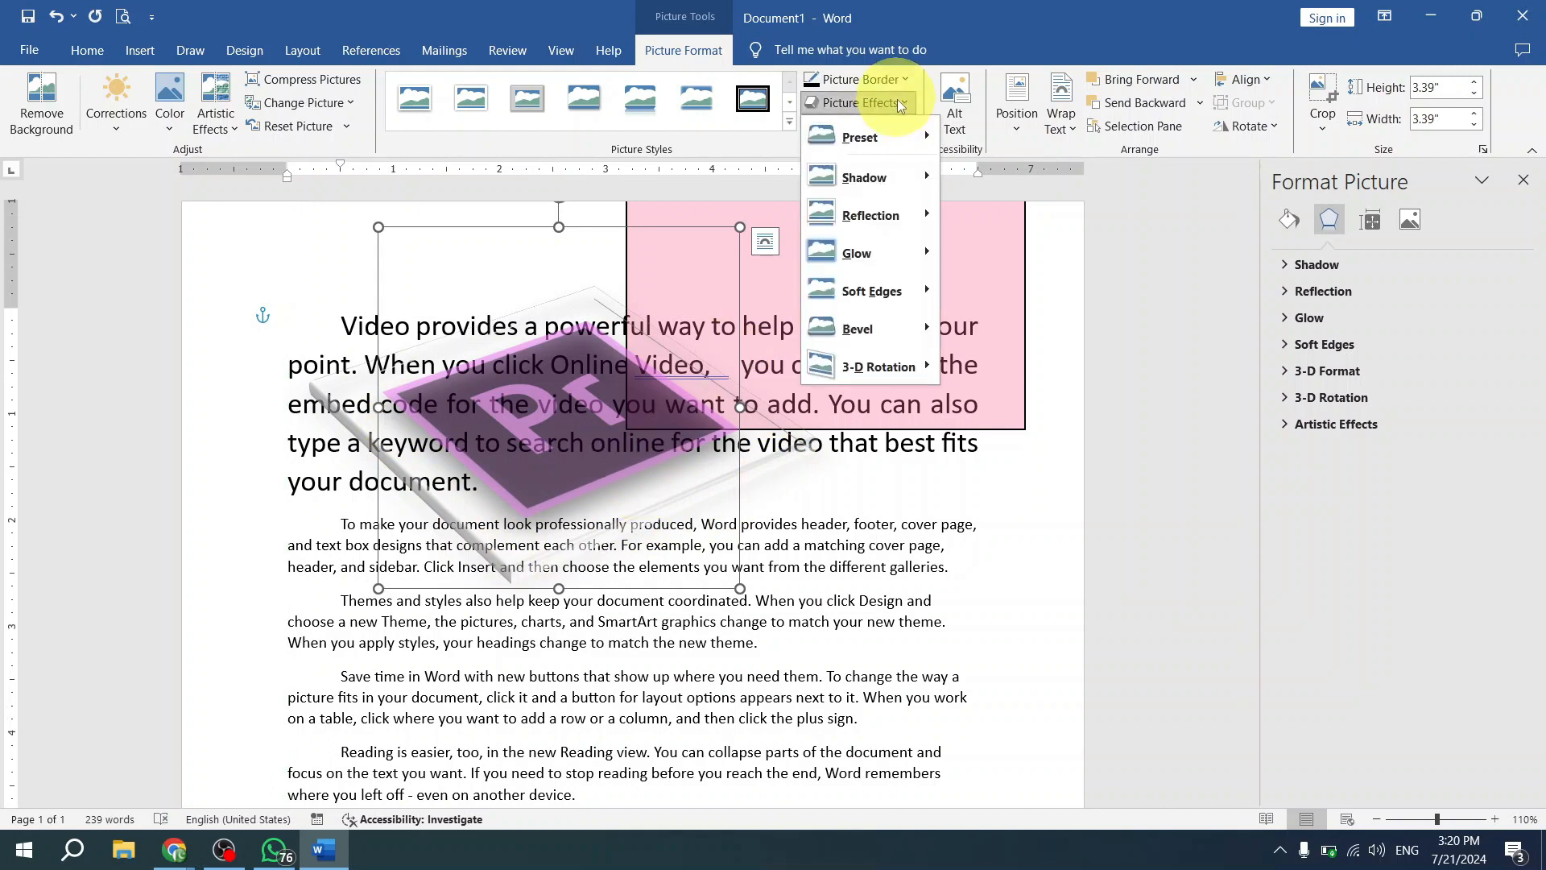
left_click(796, 534)
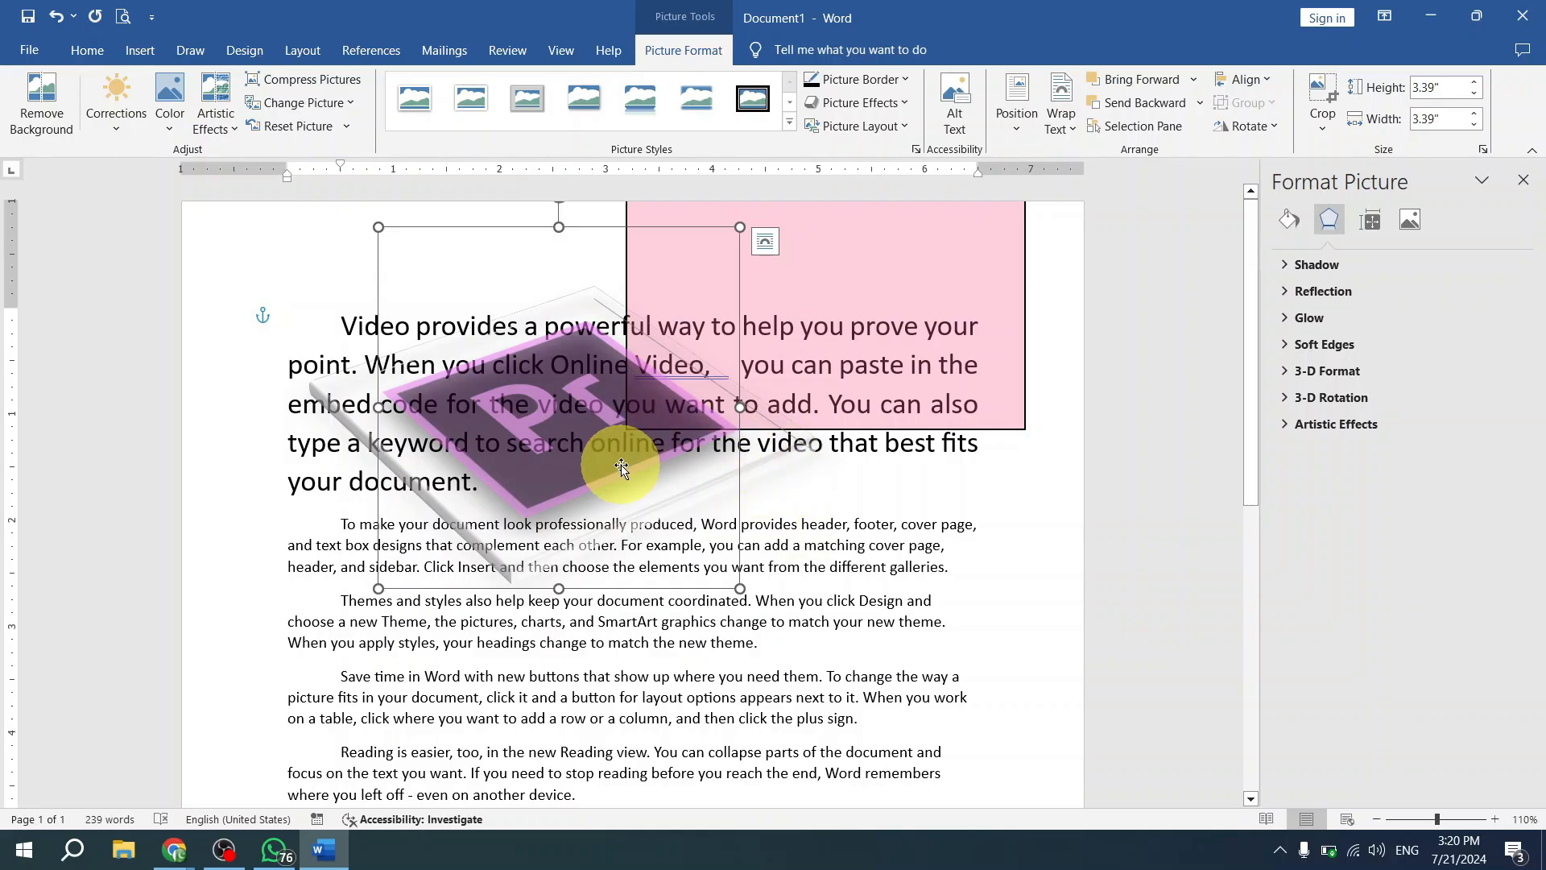
left_click_drag(584, 475, 599, 328)
left_click(886, 102)
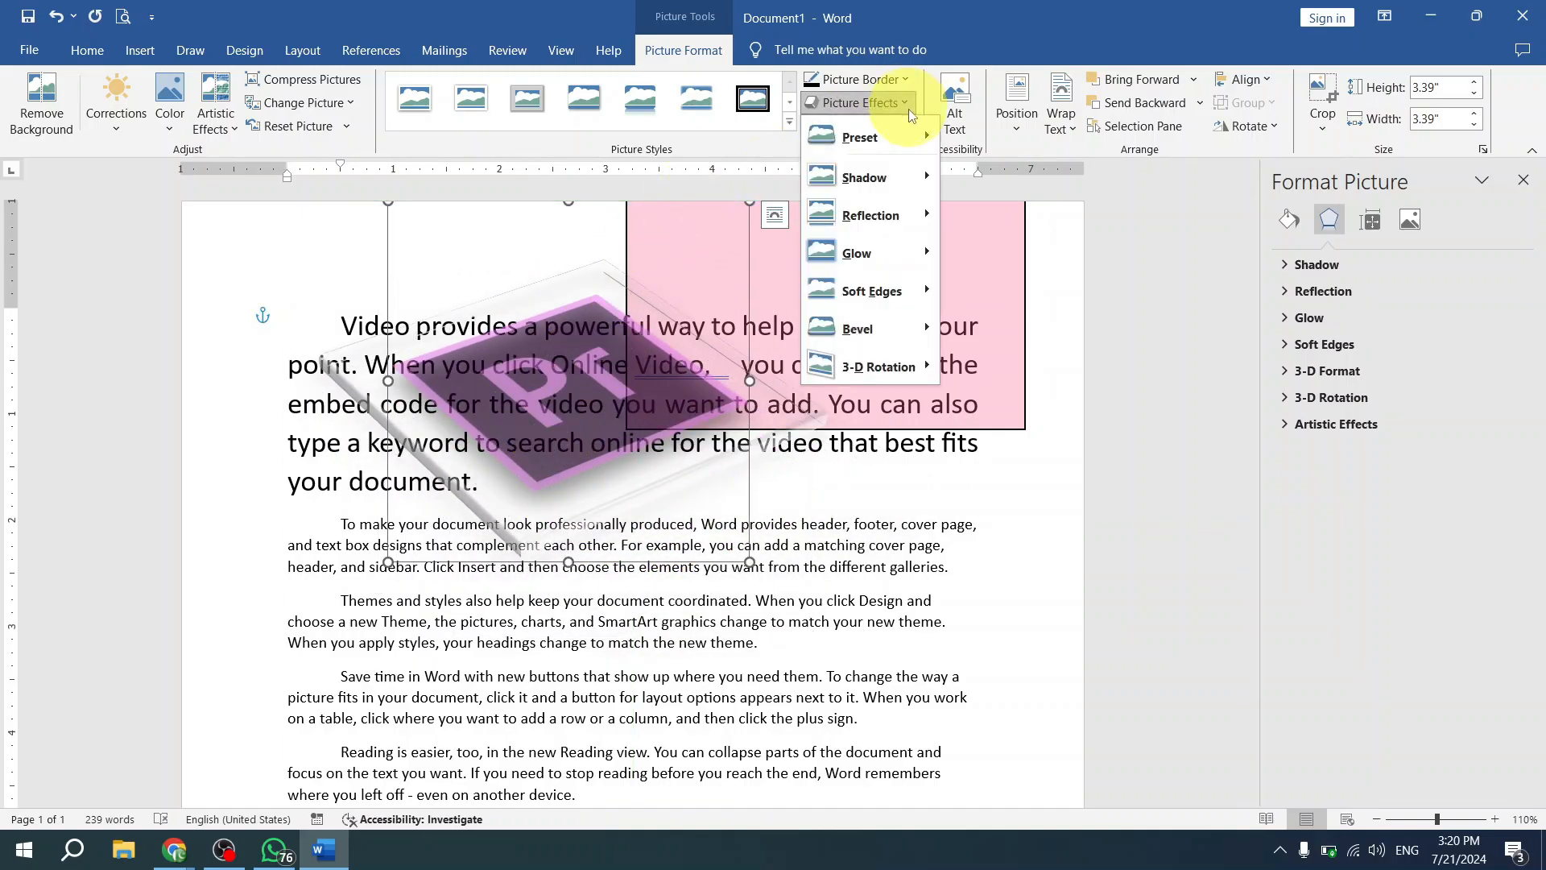
mouse_move(925, 173)
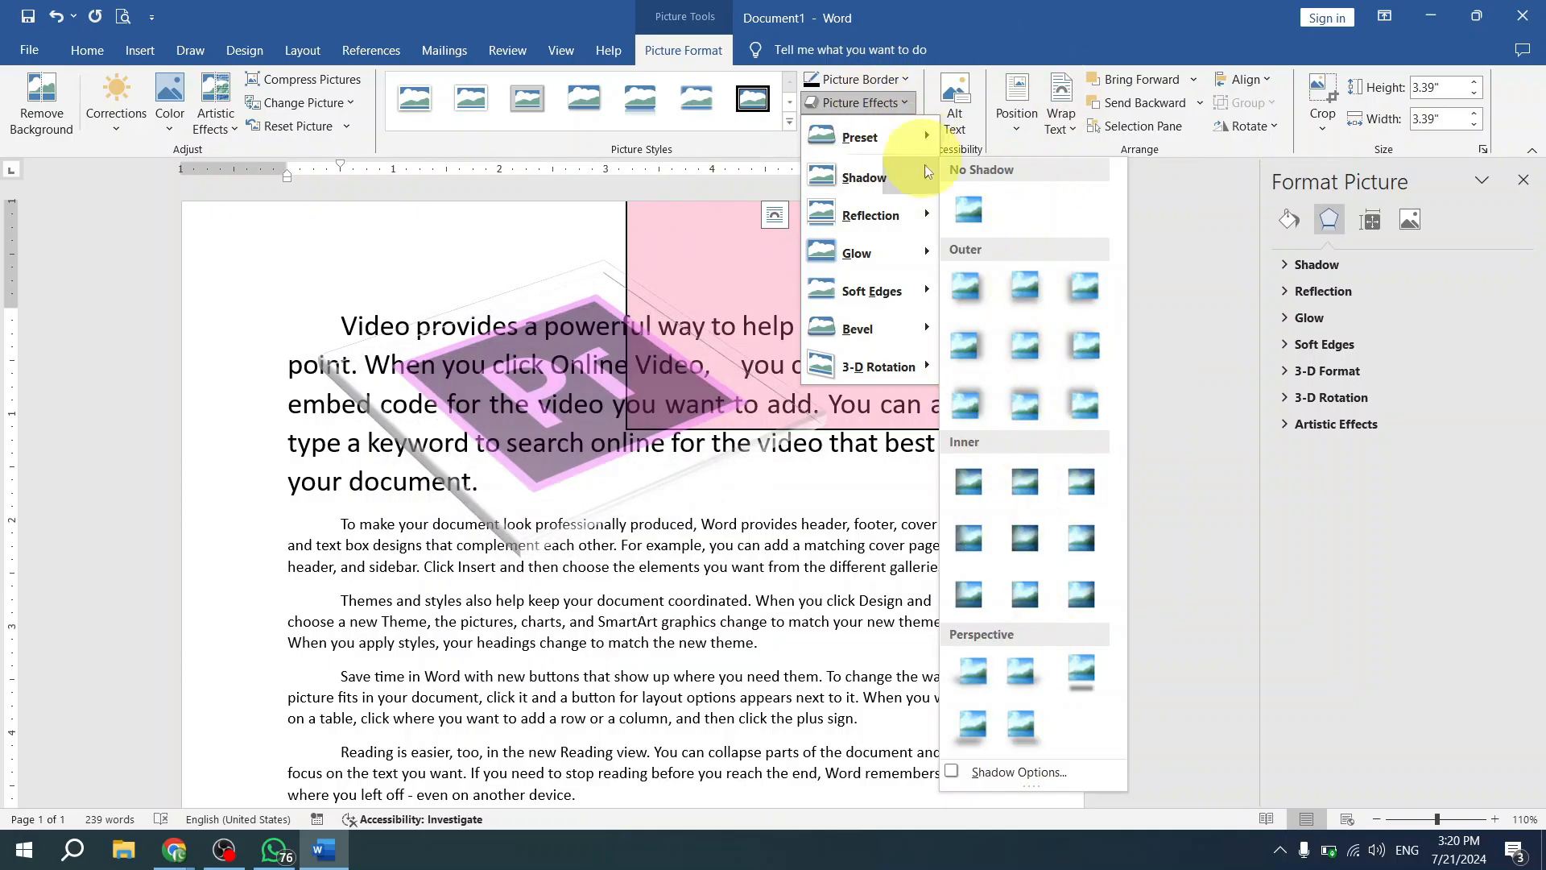
mouse_move(916, 219)
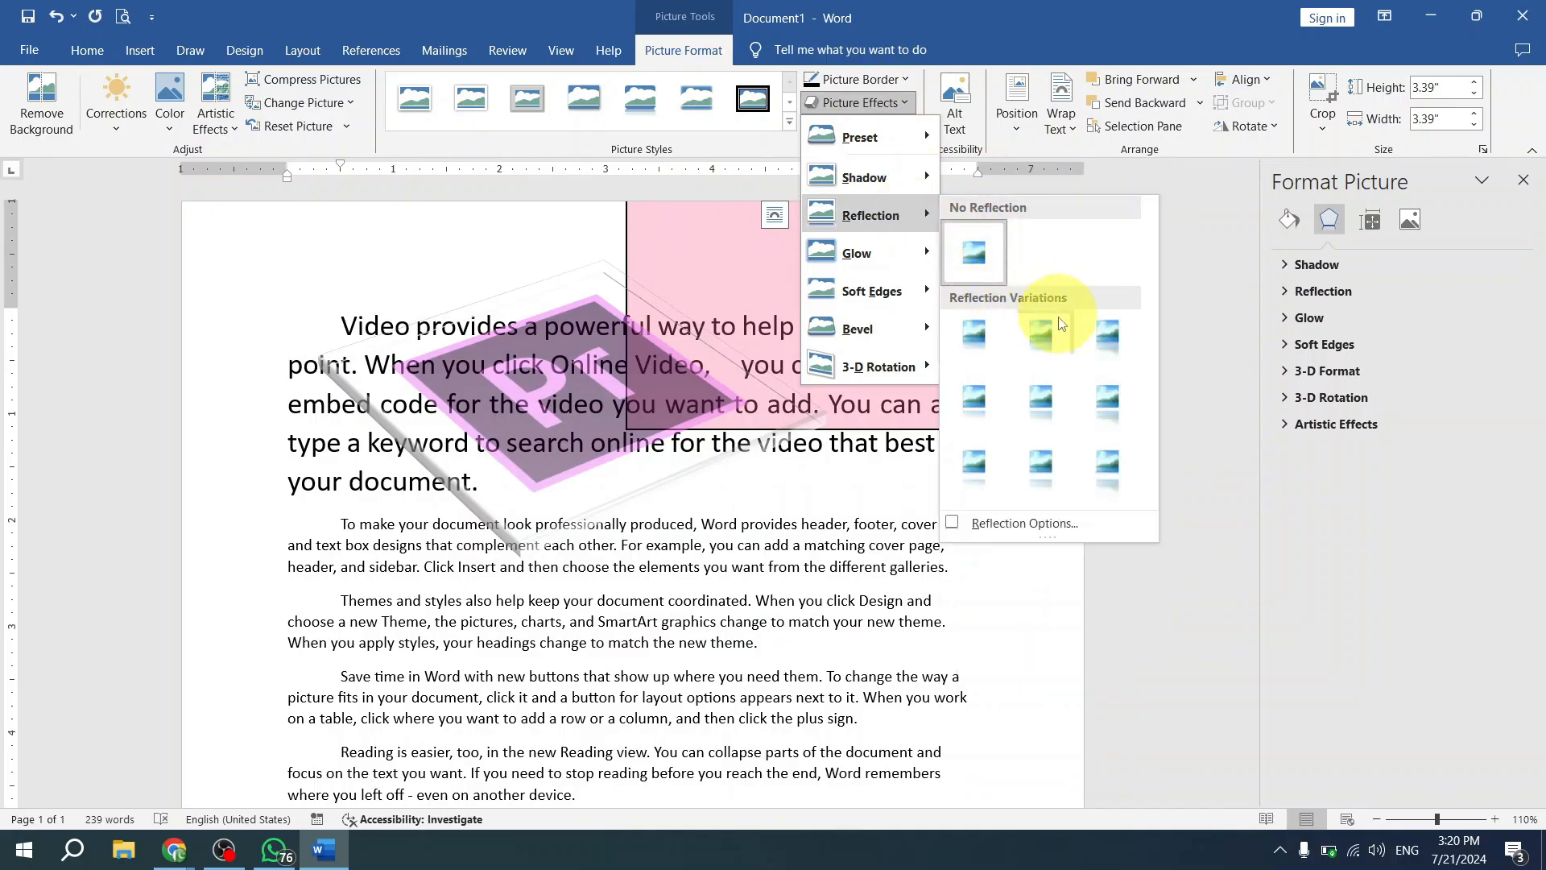
mouse_move(918, 253)
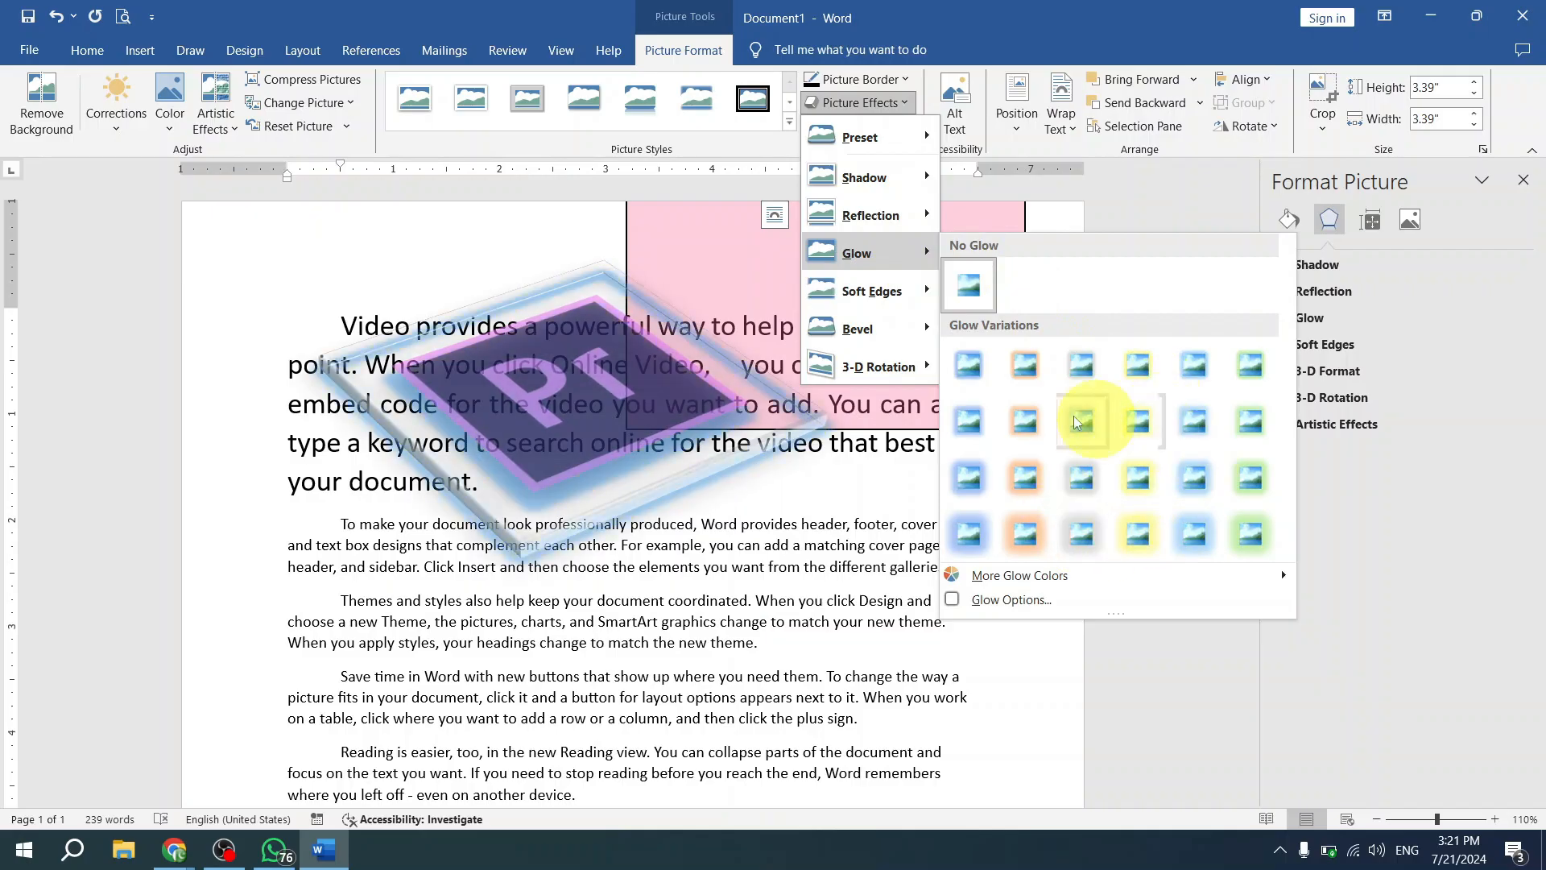
mouse_move(886, 292)
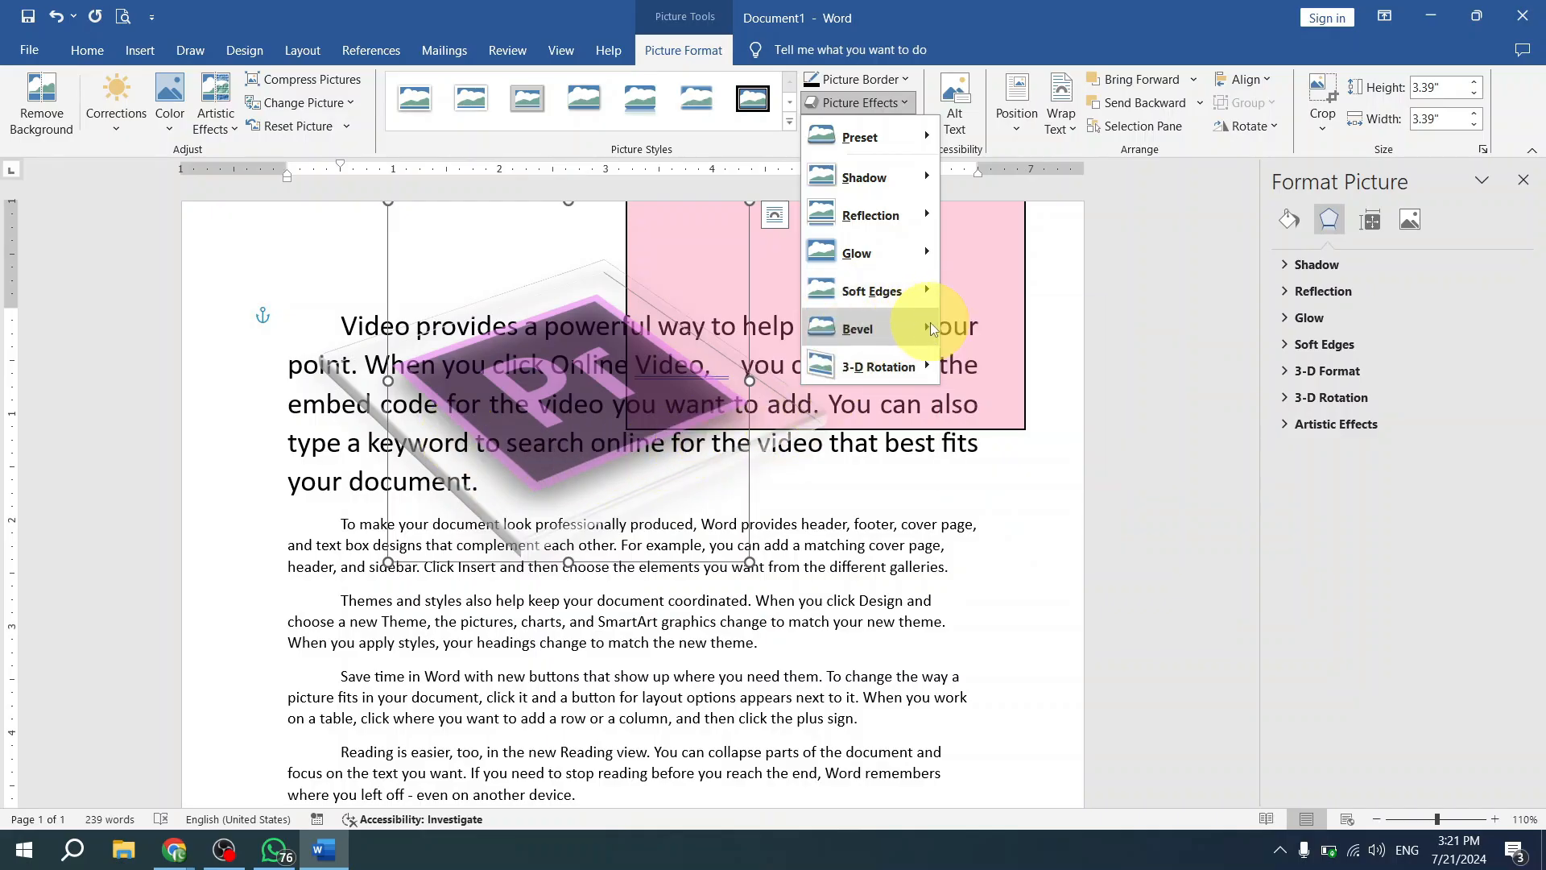
mouse_move(939, 339)
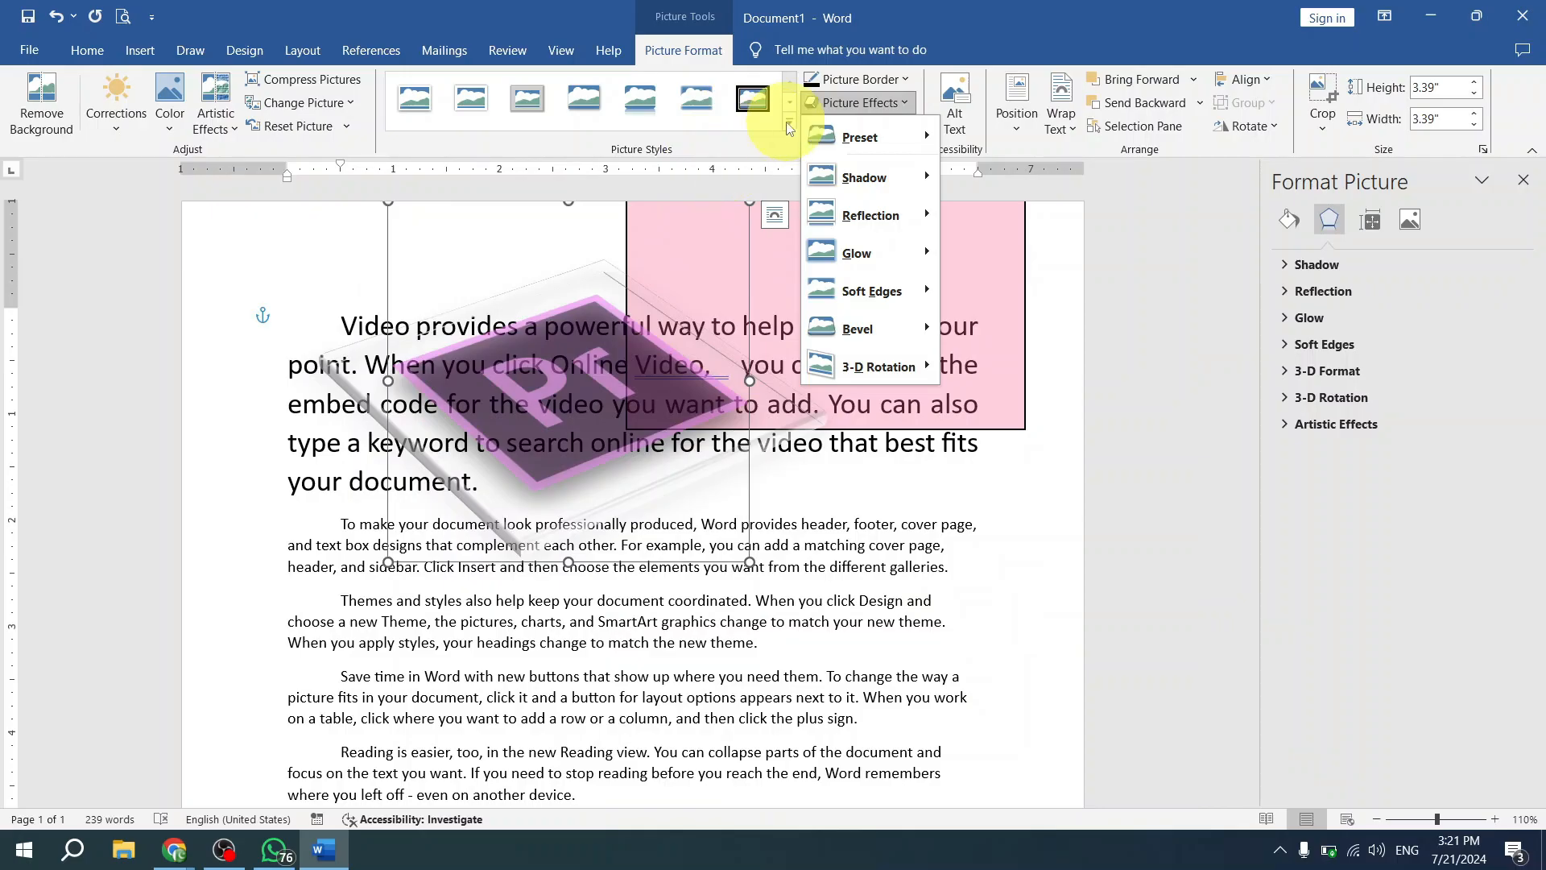
left_click(759, 177)
- Undo the Pr picture's preset effect and latest moves, and shift the picture slightly right and down
key("ctrl+z")
key("ctrl+z")
key("ctrl+z")
key("ctrl+z")
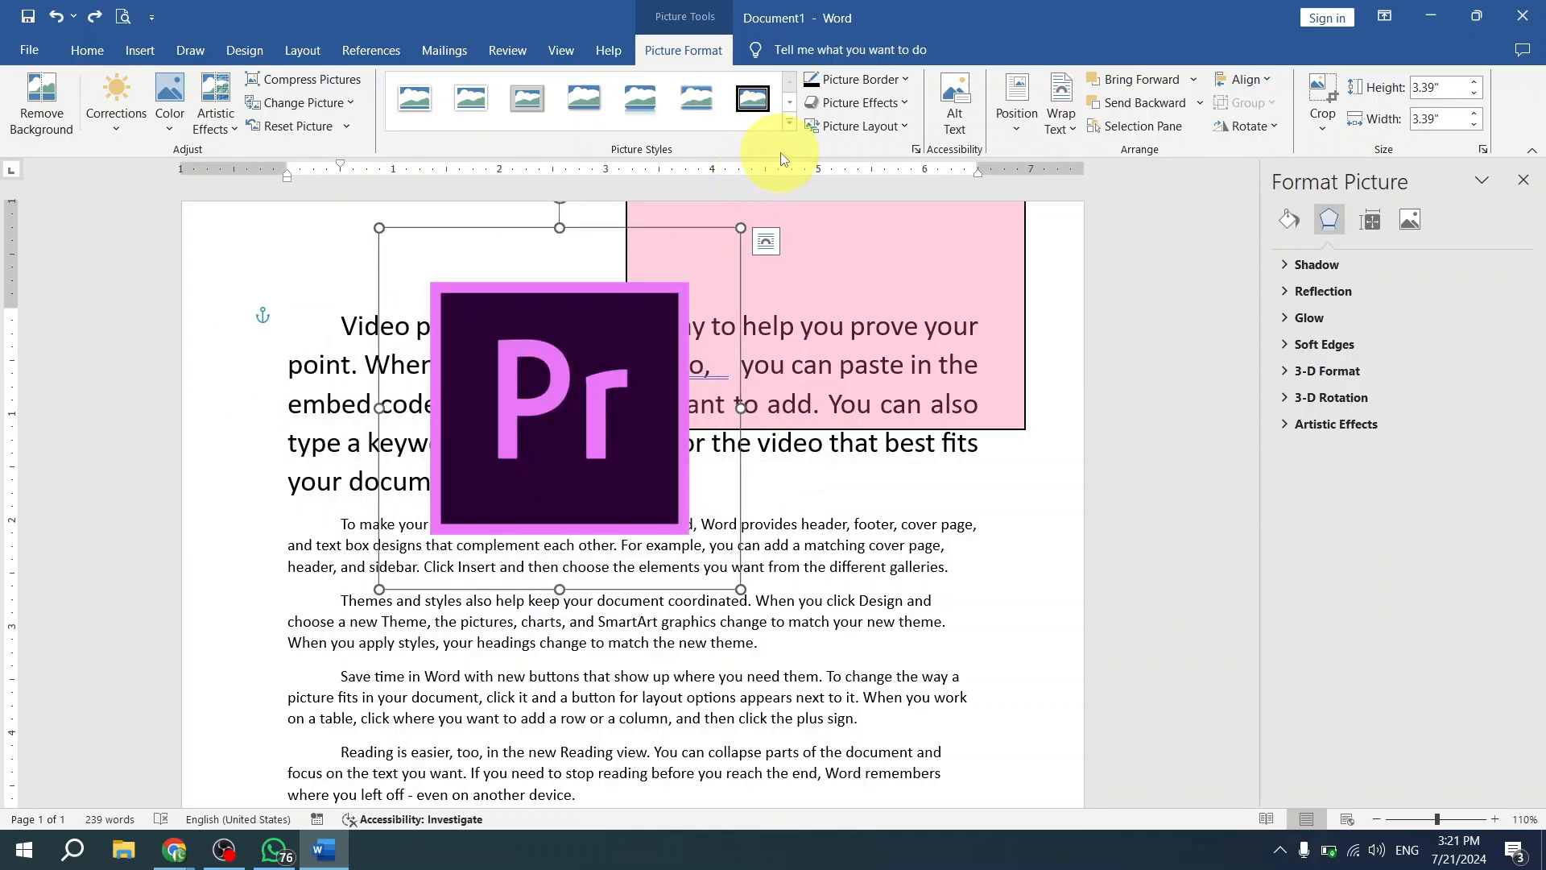
left_click_drag(510, 408, 550, 421)
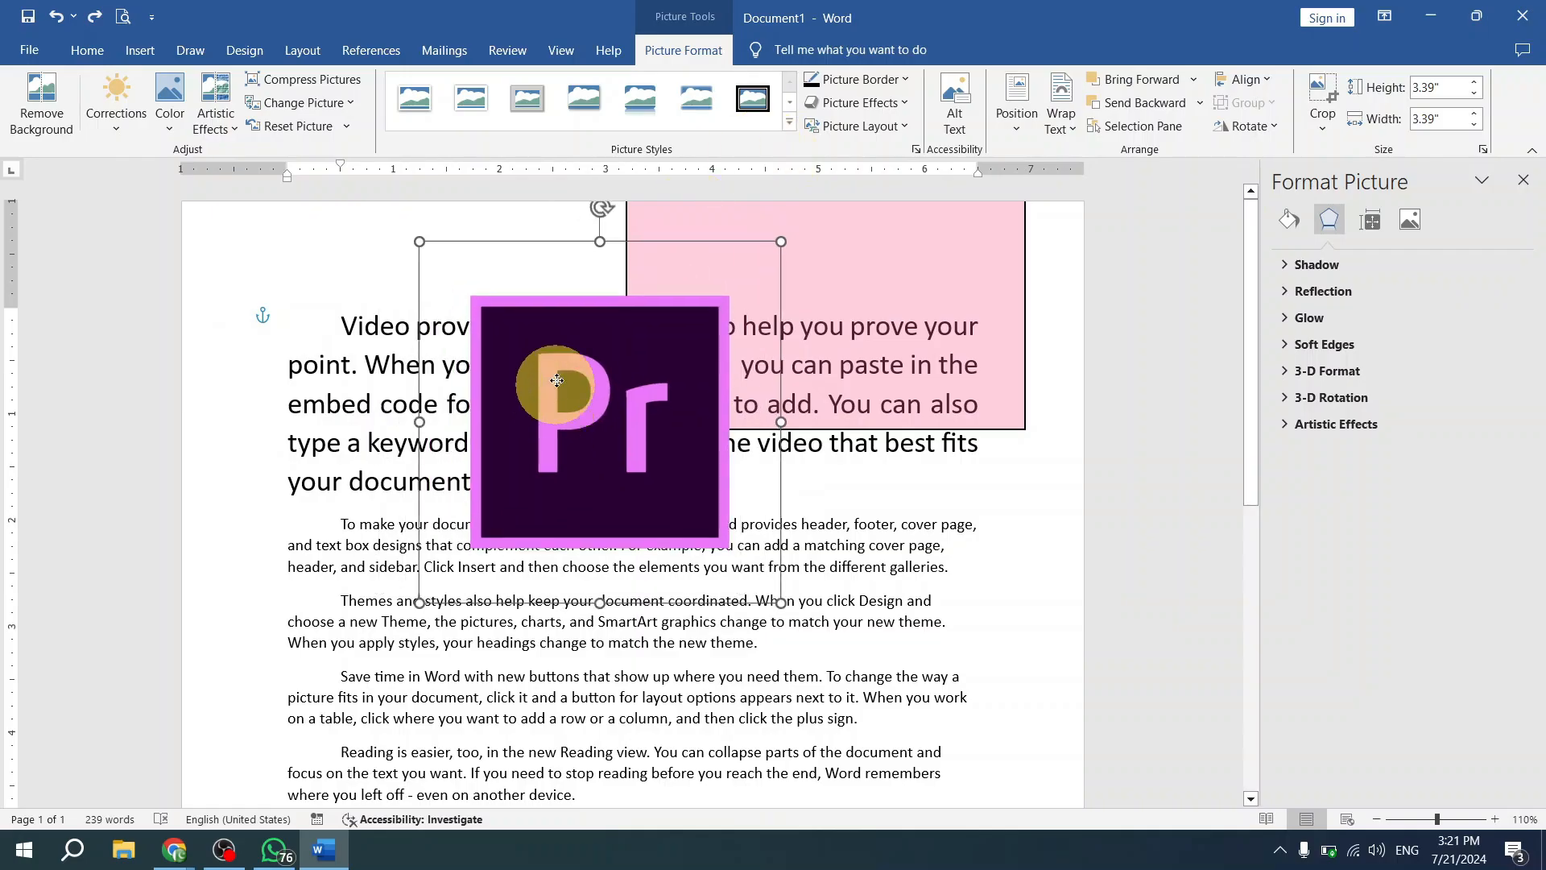
- Apply the second-row picture style with a thick black frame to the Pr picture, and move it down and right
left_click(791, 125)
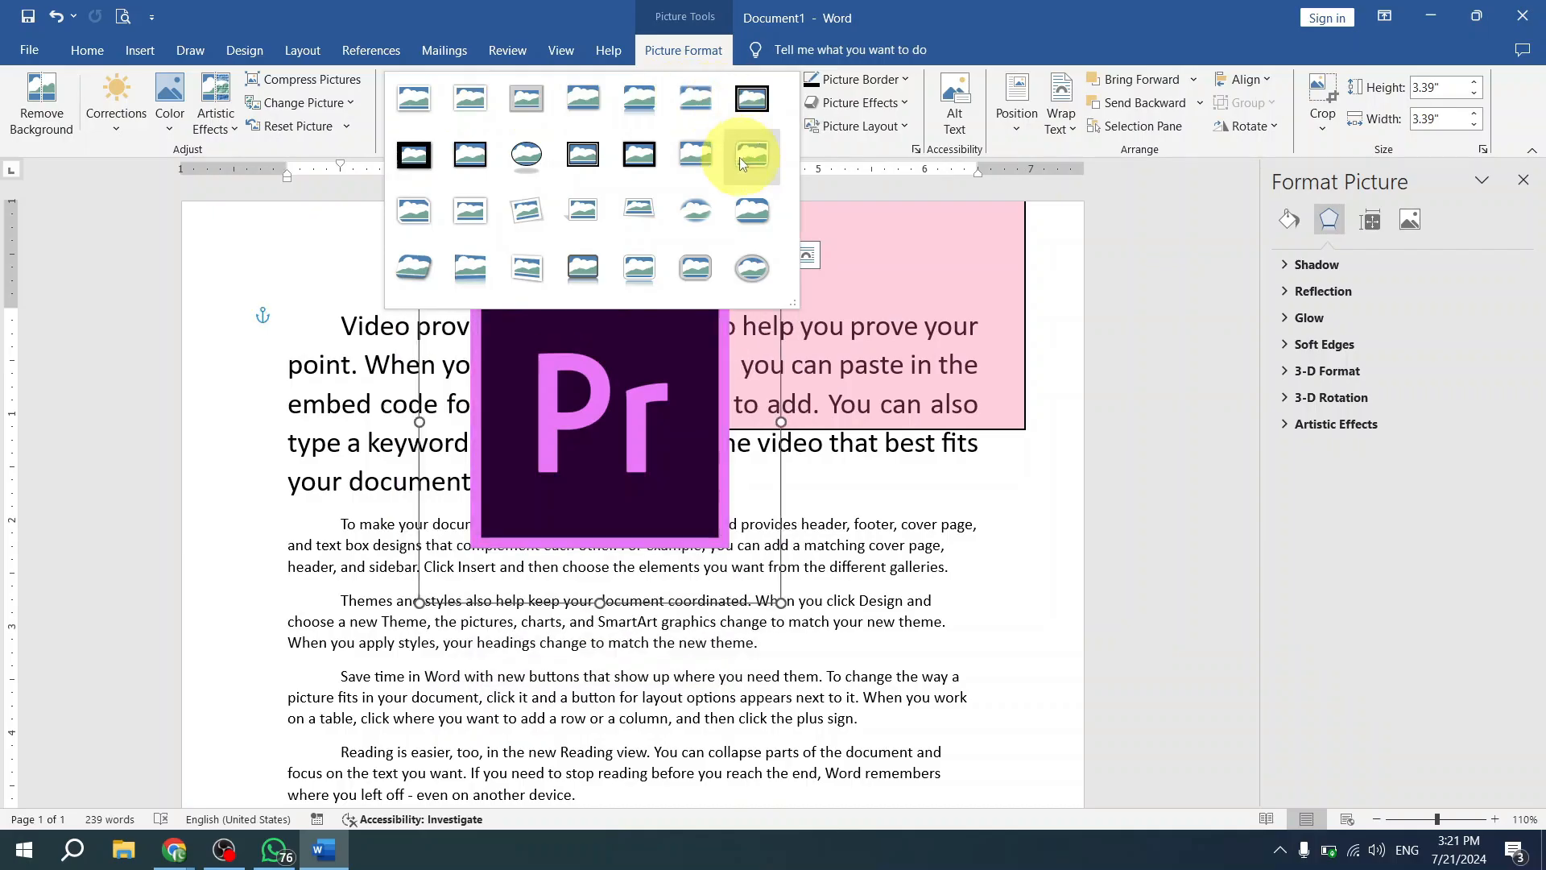
left_click(457, 166)
left_click_drag(534, 369, 648, 498)
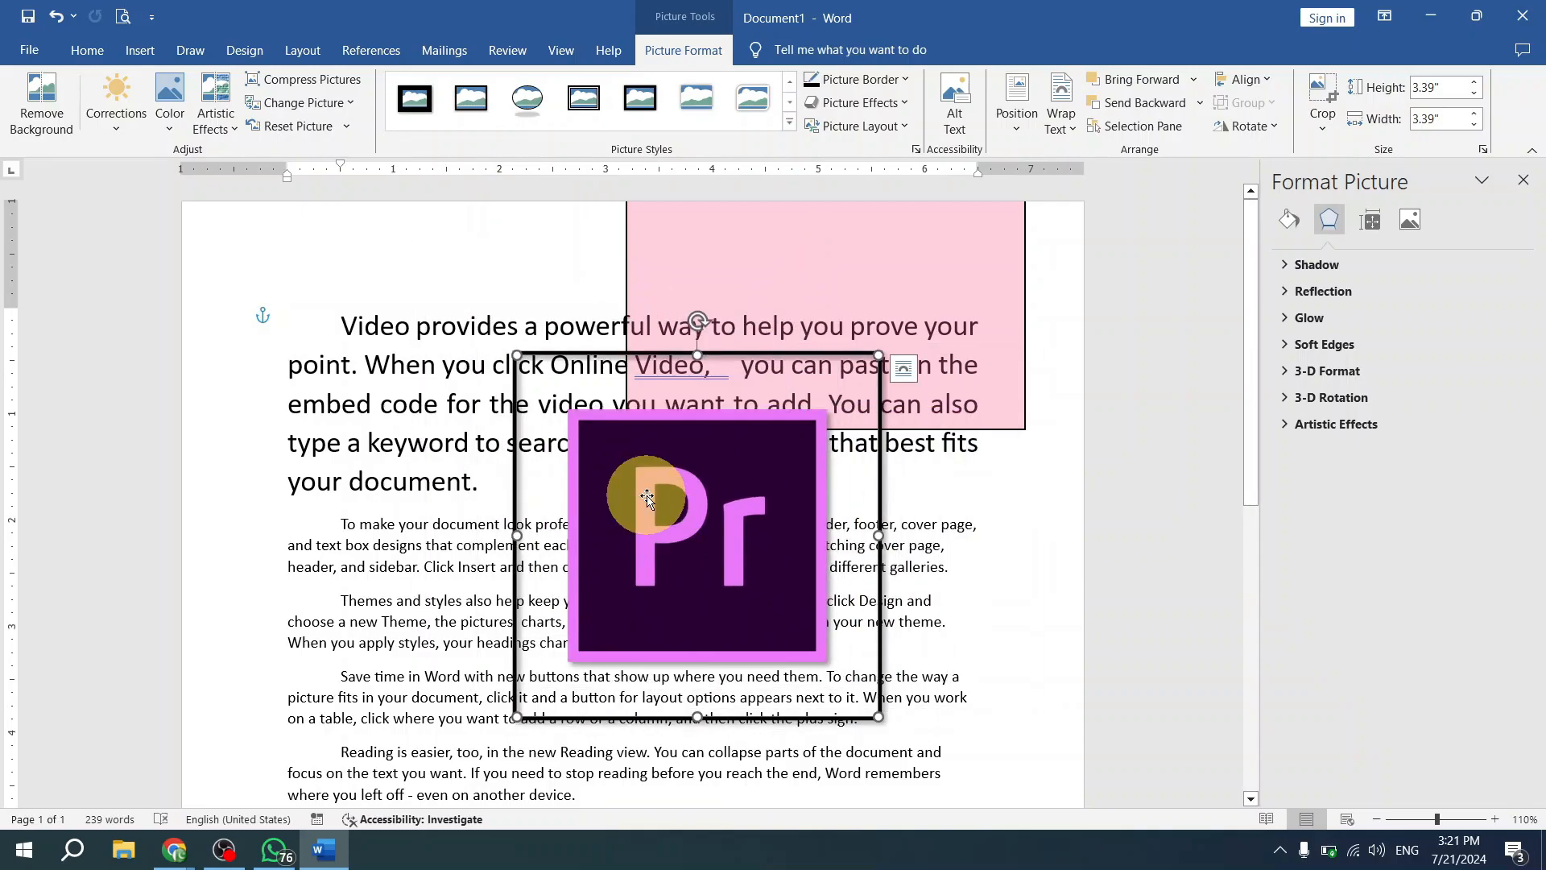
- Delete the Pr picture and insert the picture live session.jpg from the Desktop folder on this device
key("Delete")
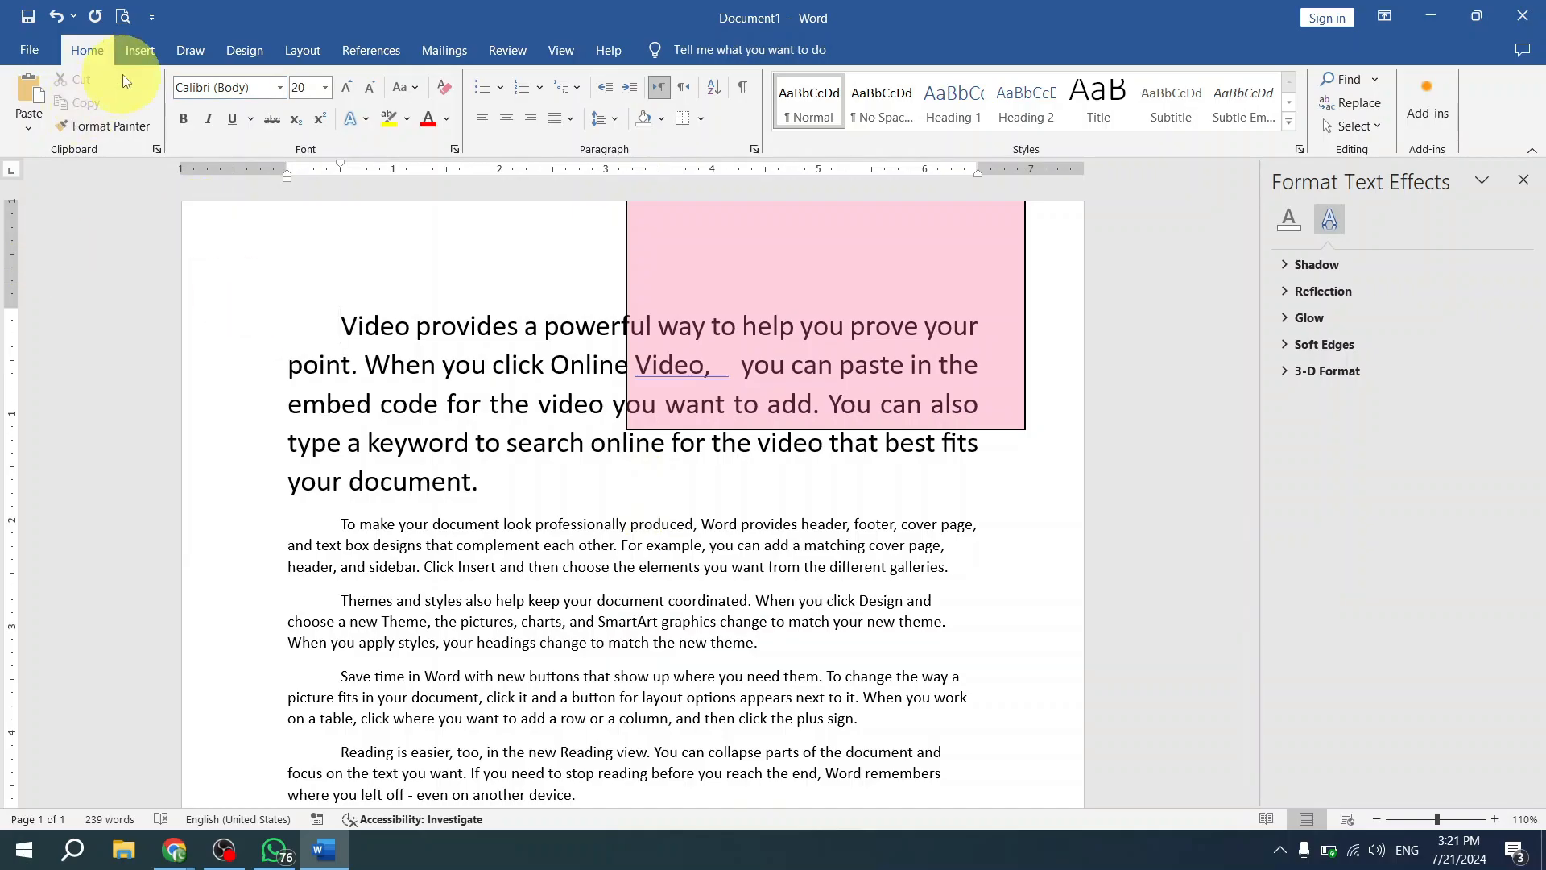
left_click(141, 50)
left_click(227, 119)
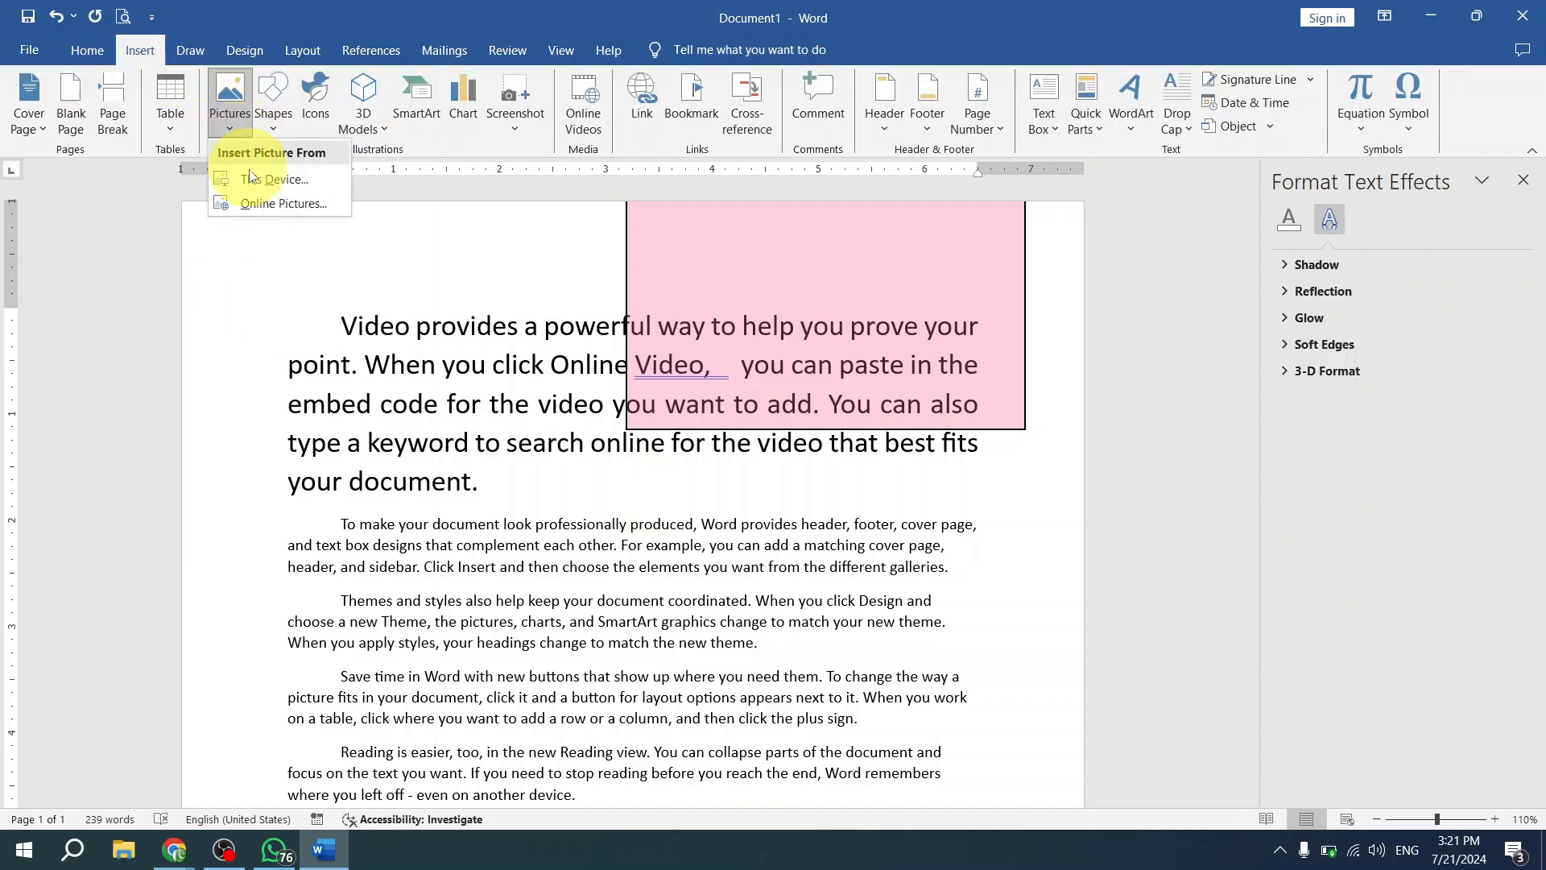
left_click(252, 176)
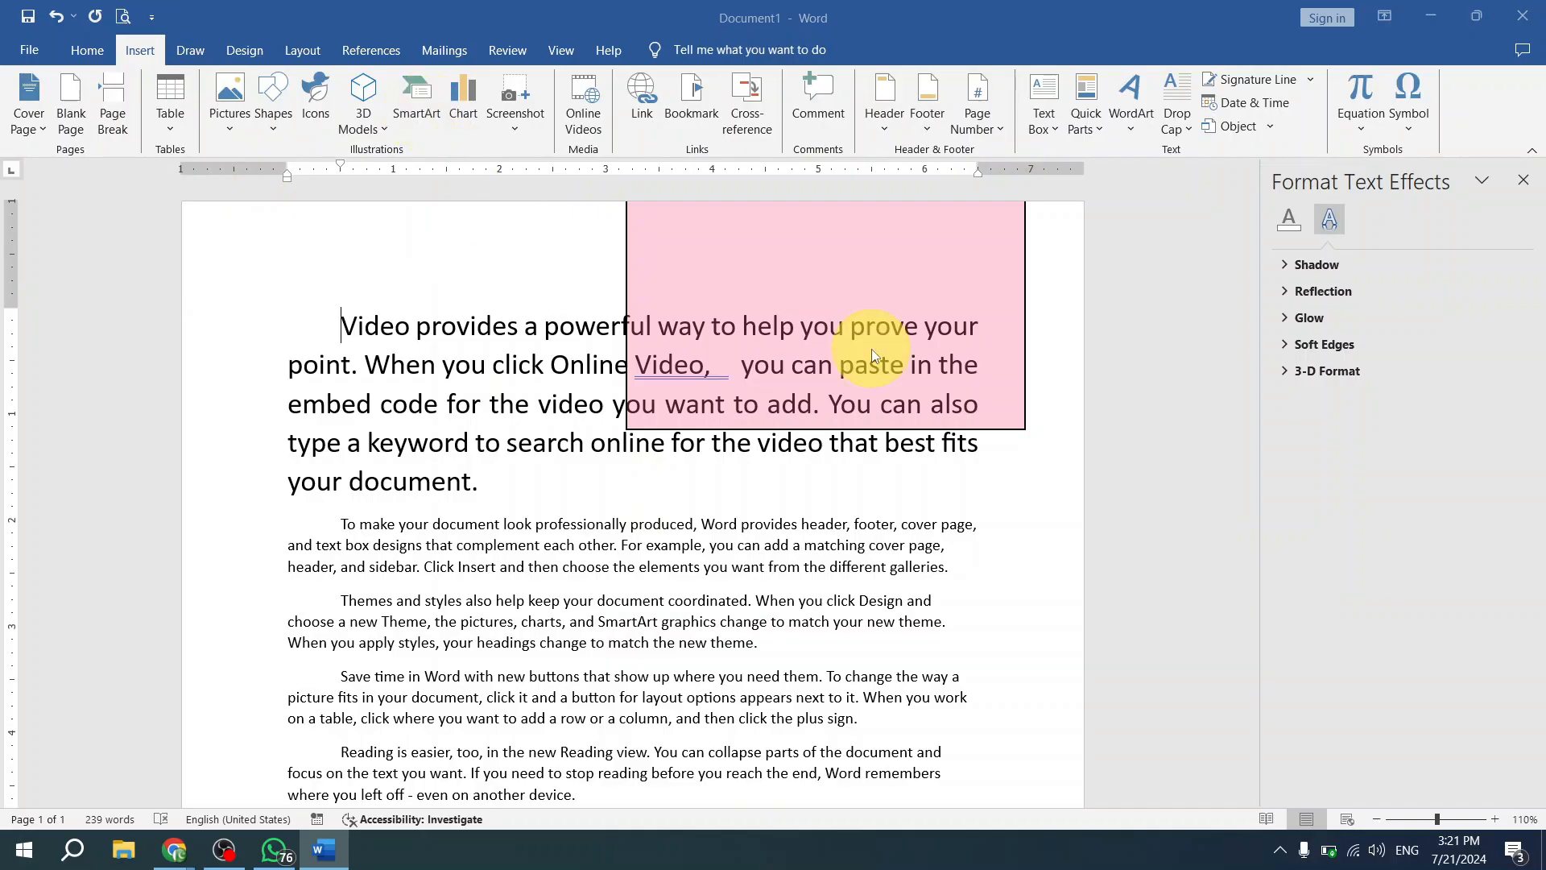
scroll(801, 354, "down", 3)
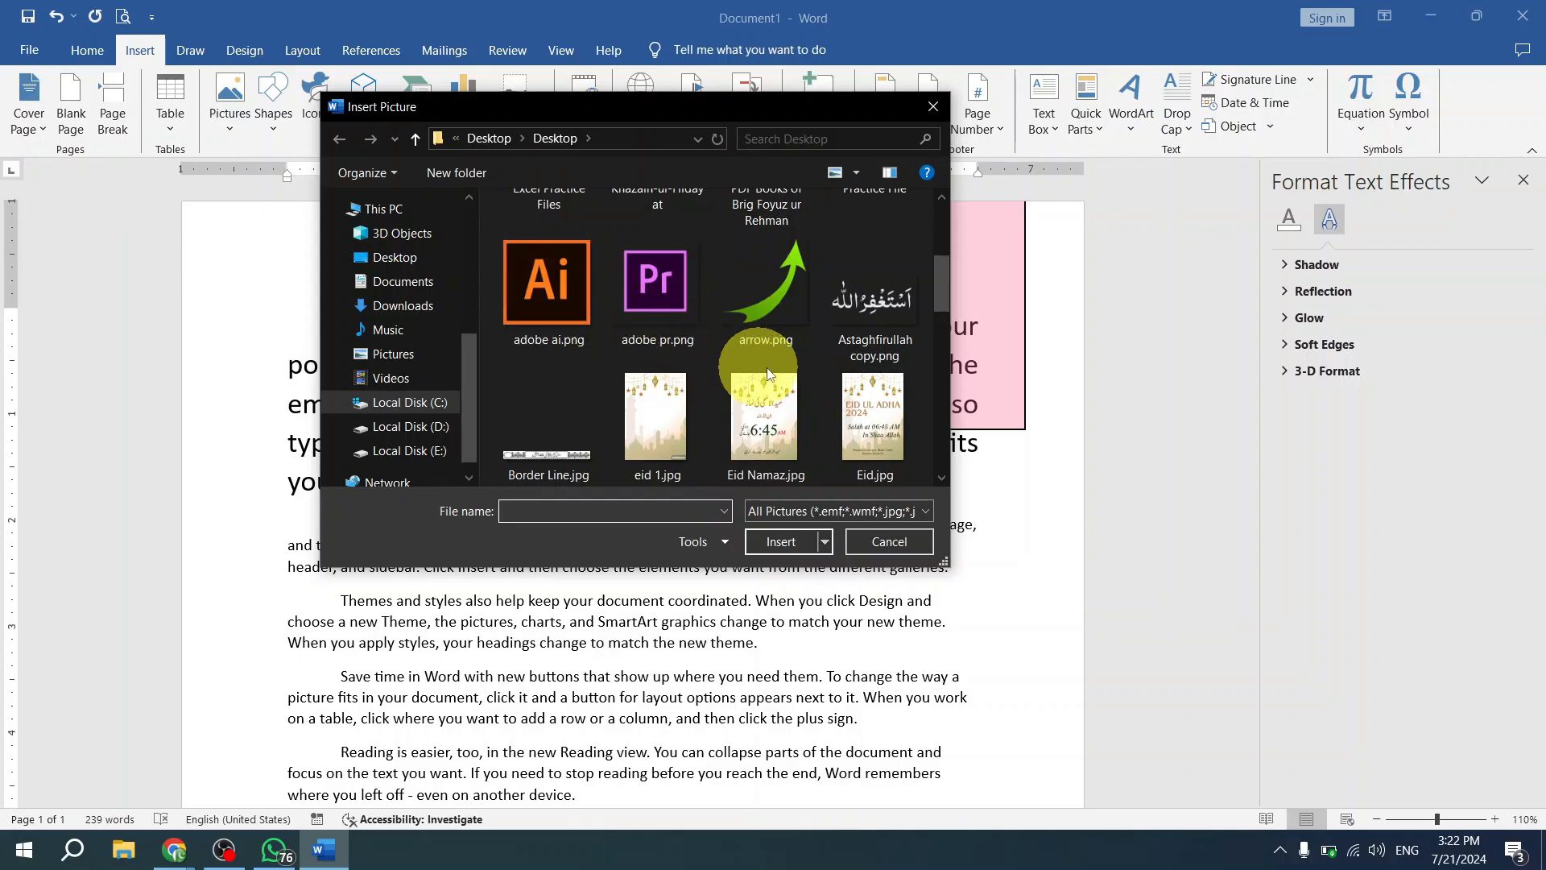
scroll(803, 361, "down", 1)
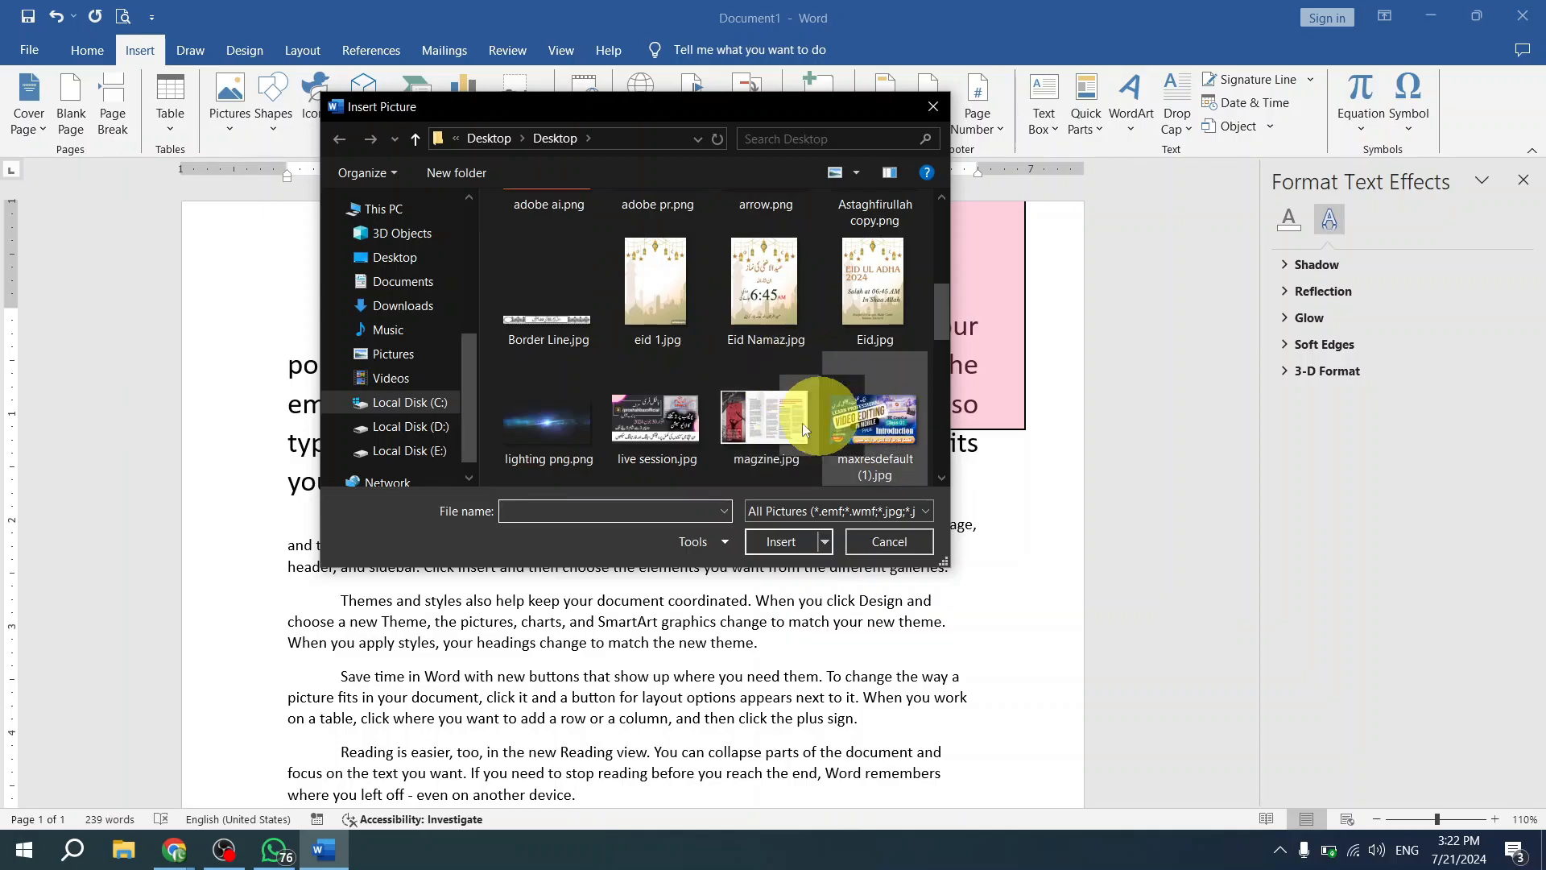
double_click(679, 435)
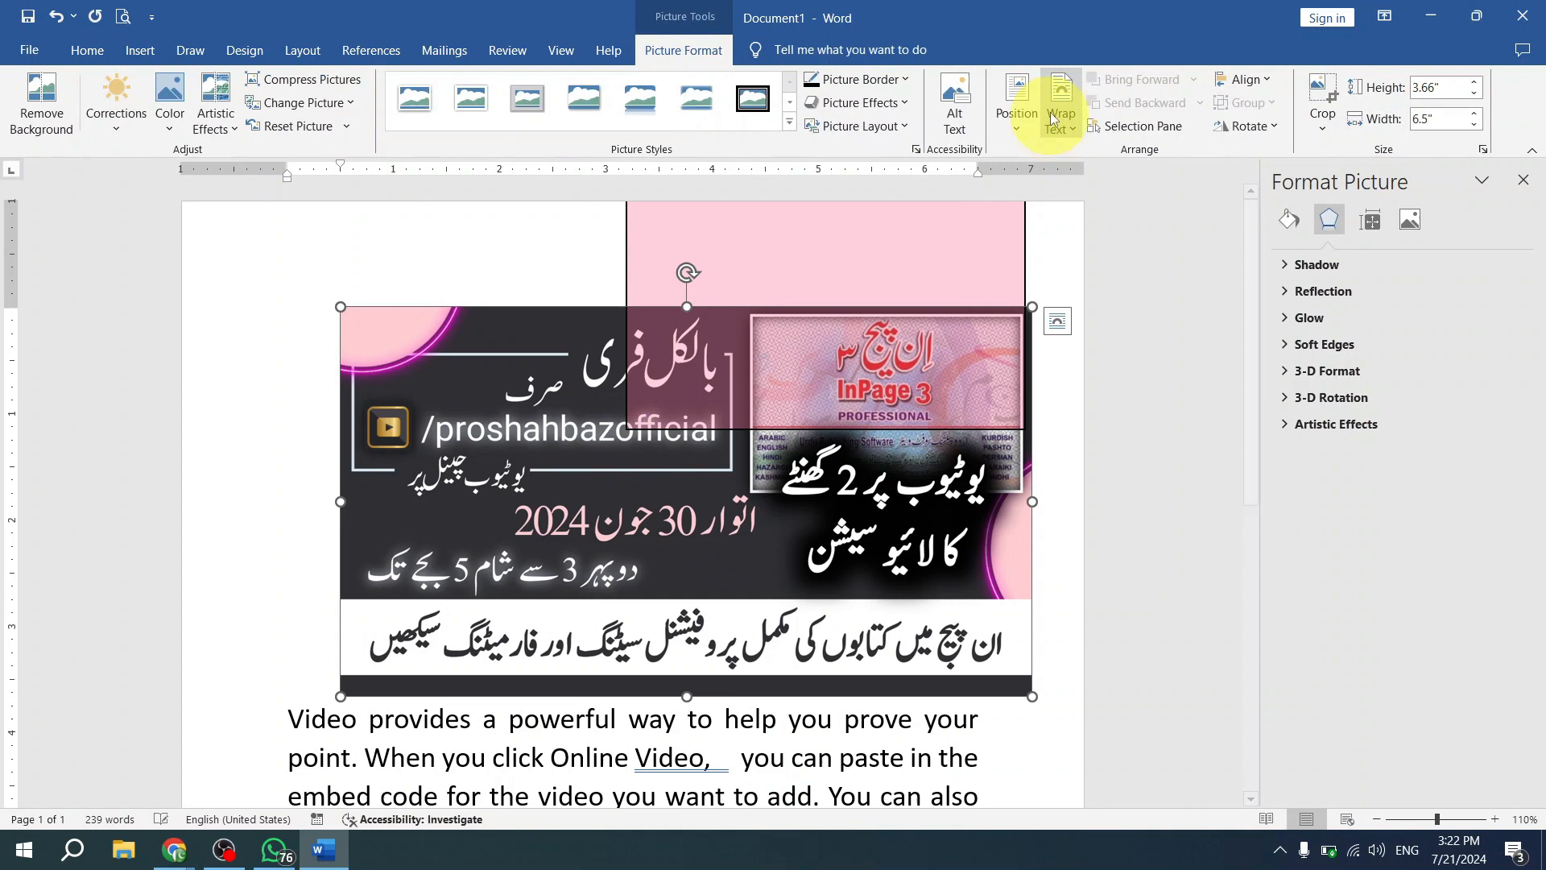
- Set the inserted banner picture's text wrapping to In Front of Text and move it slightly left and down
left_click(1061, 109)
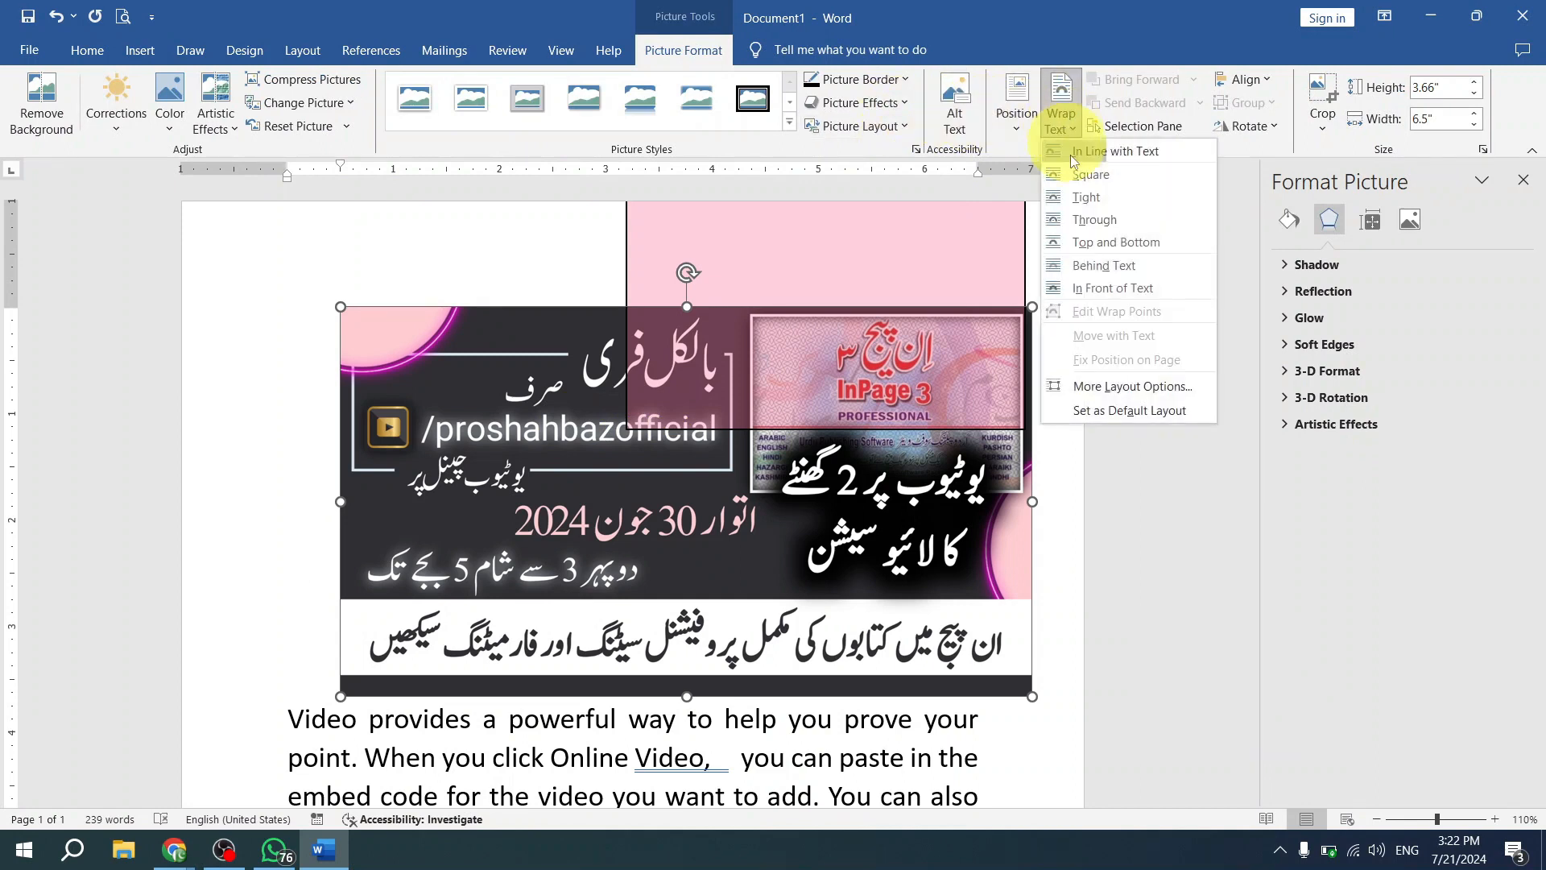
left_click(1149, 289)
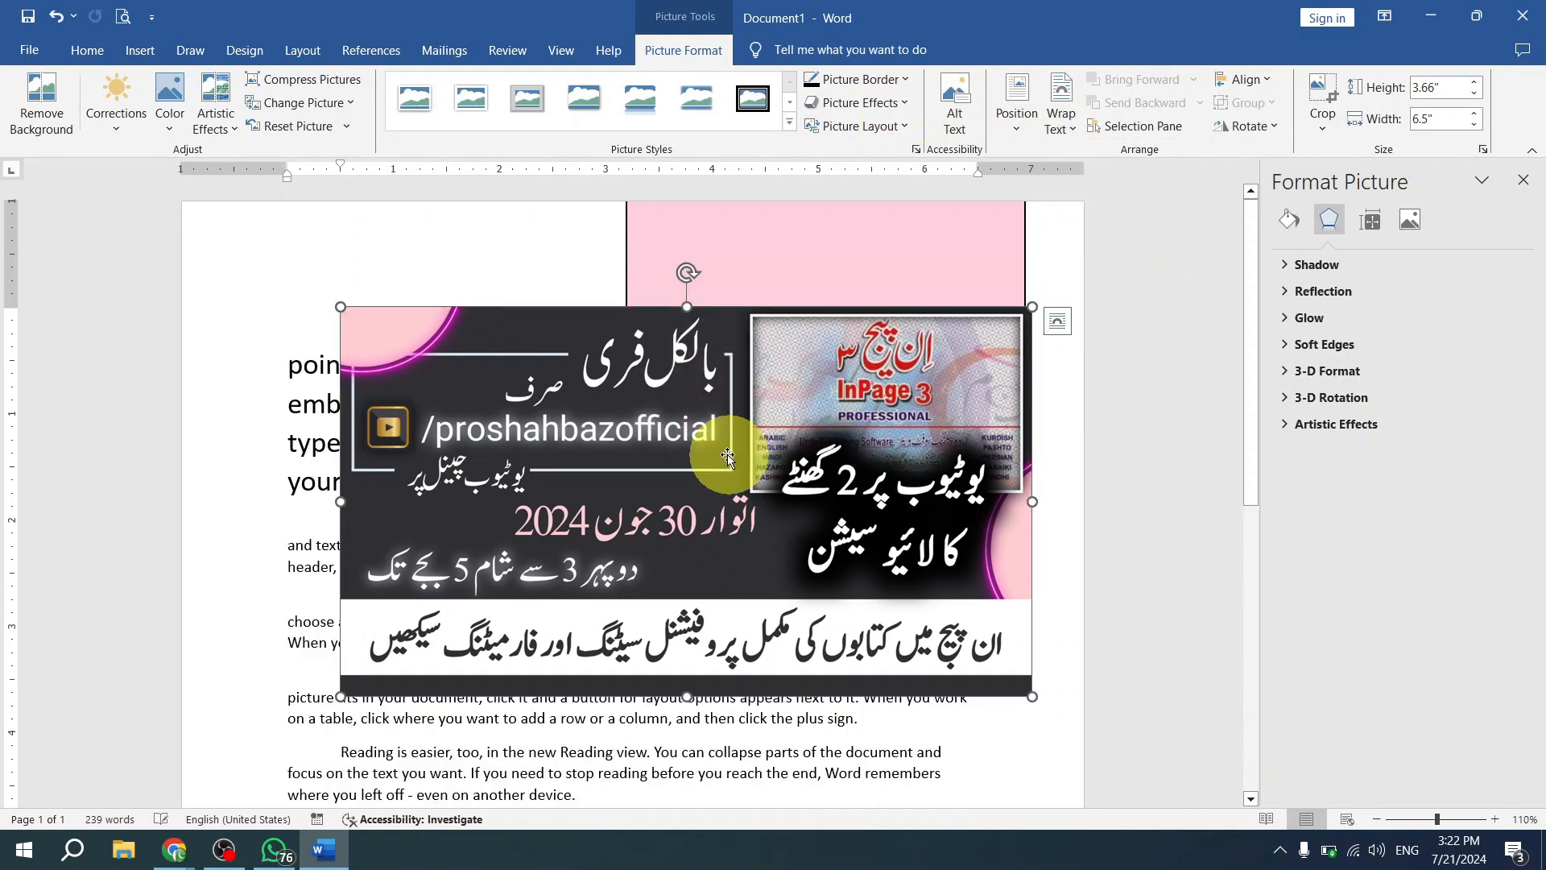
left_click_drag(696, 384, 643, 391)
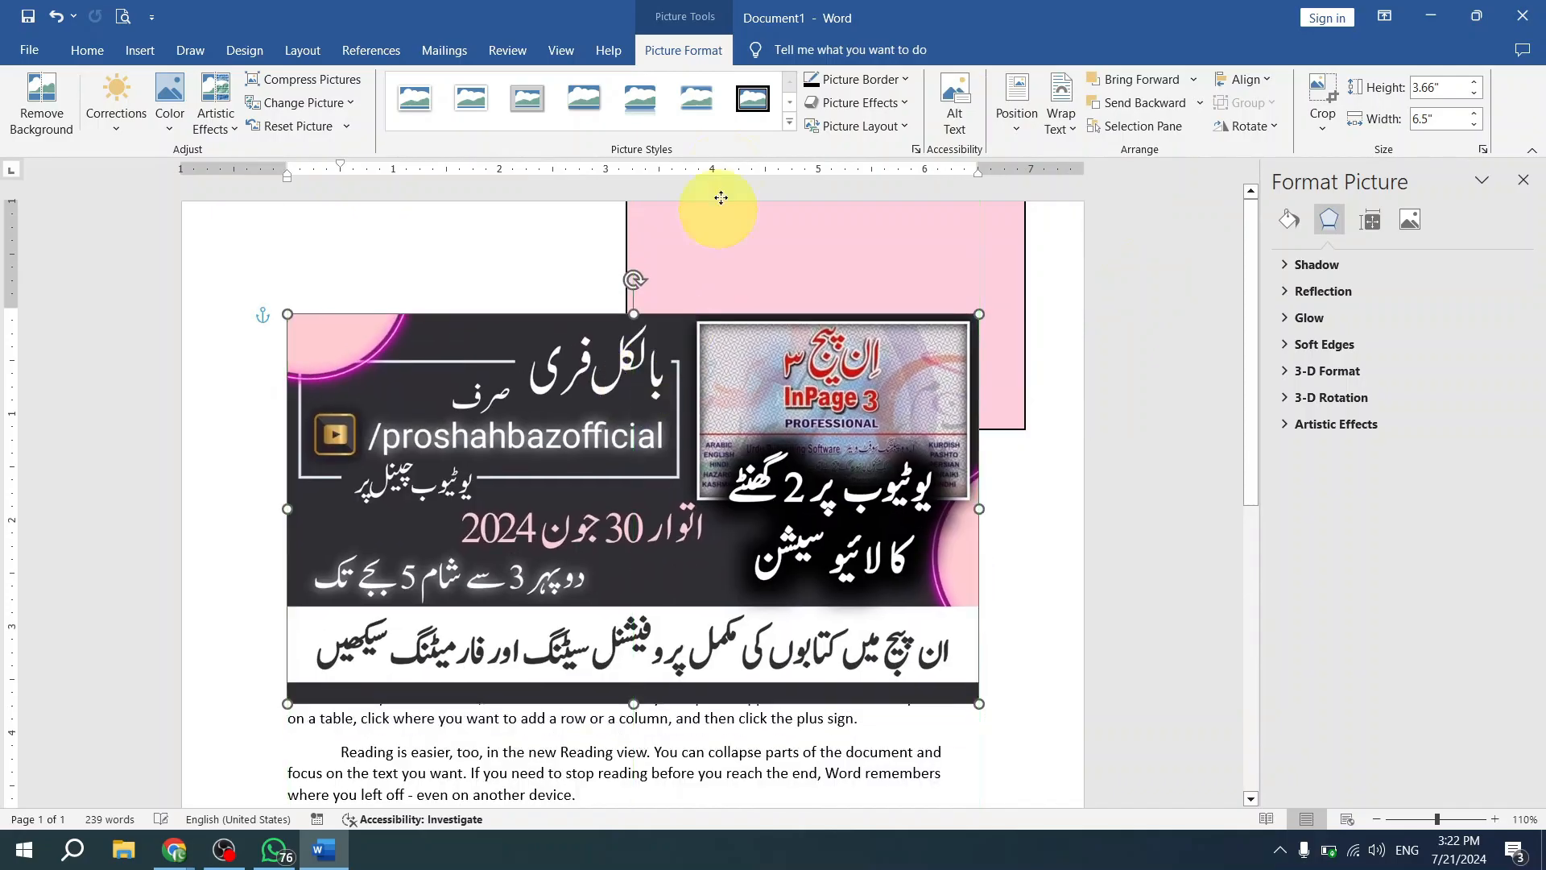
- Apply the second-row picture style with a double black frame to the banner picture, and move it up over the pink rectangle
left_click(790, 125)
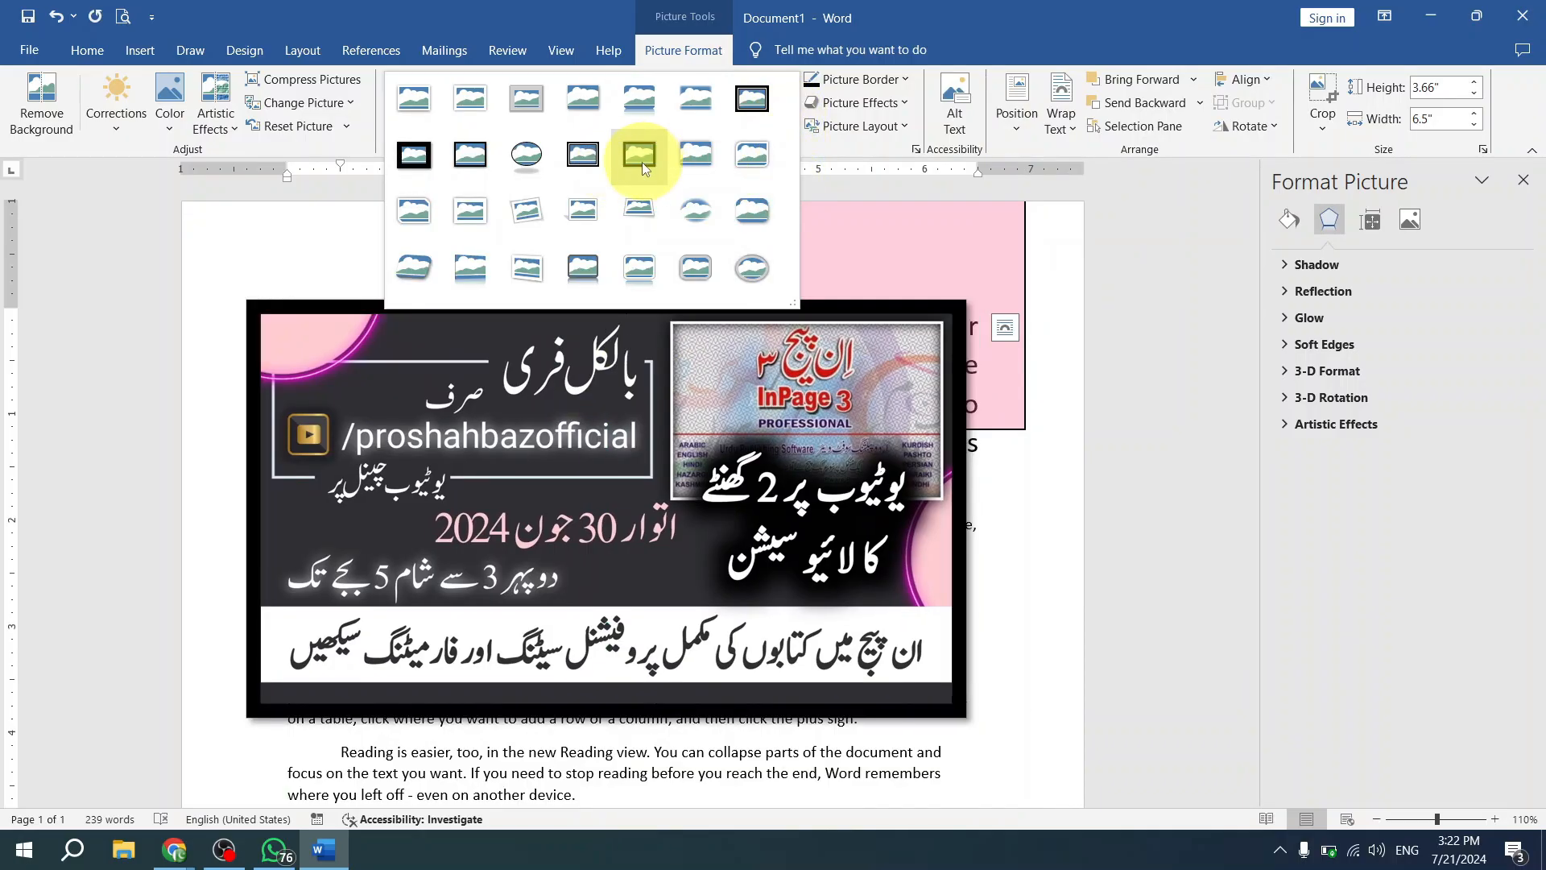
left_click(568, 165)
left_click_drag(841, 358, 841, 305)
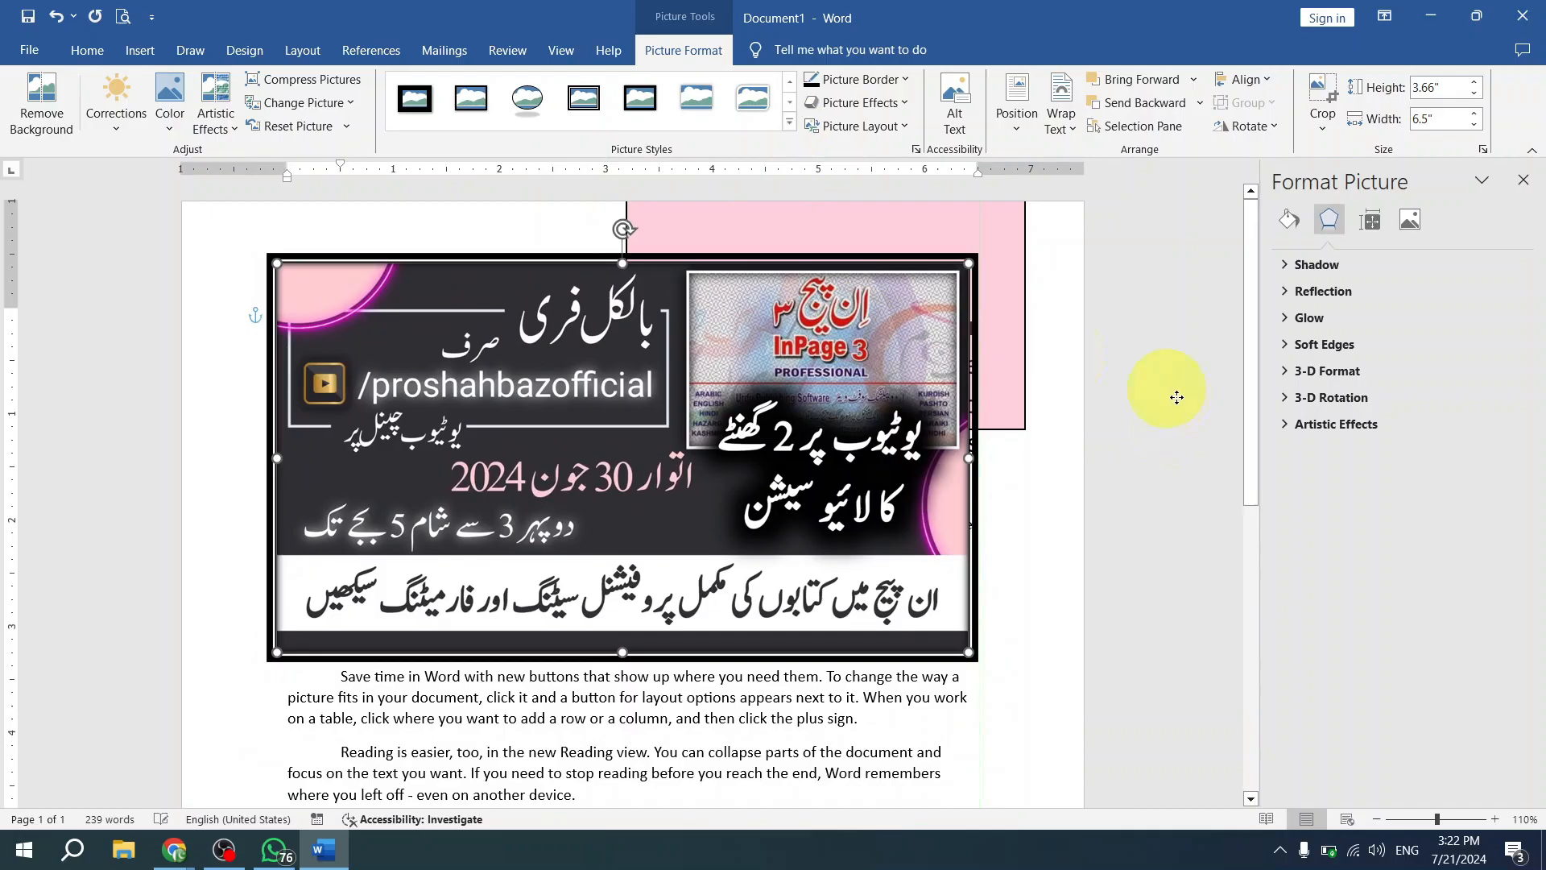
mouse_move(832, 356)
left_mouse_down()
mouse_move(895, 406)
mouse_move(854, 337)
left_mouse_up()
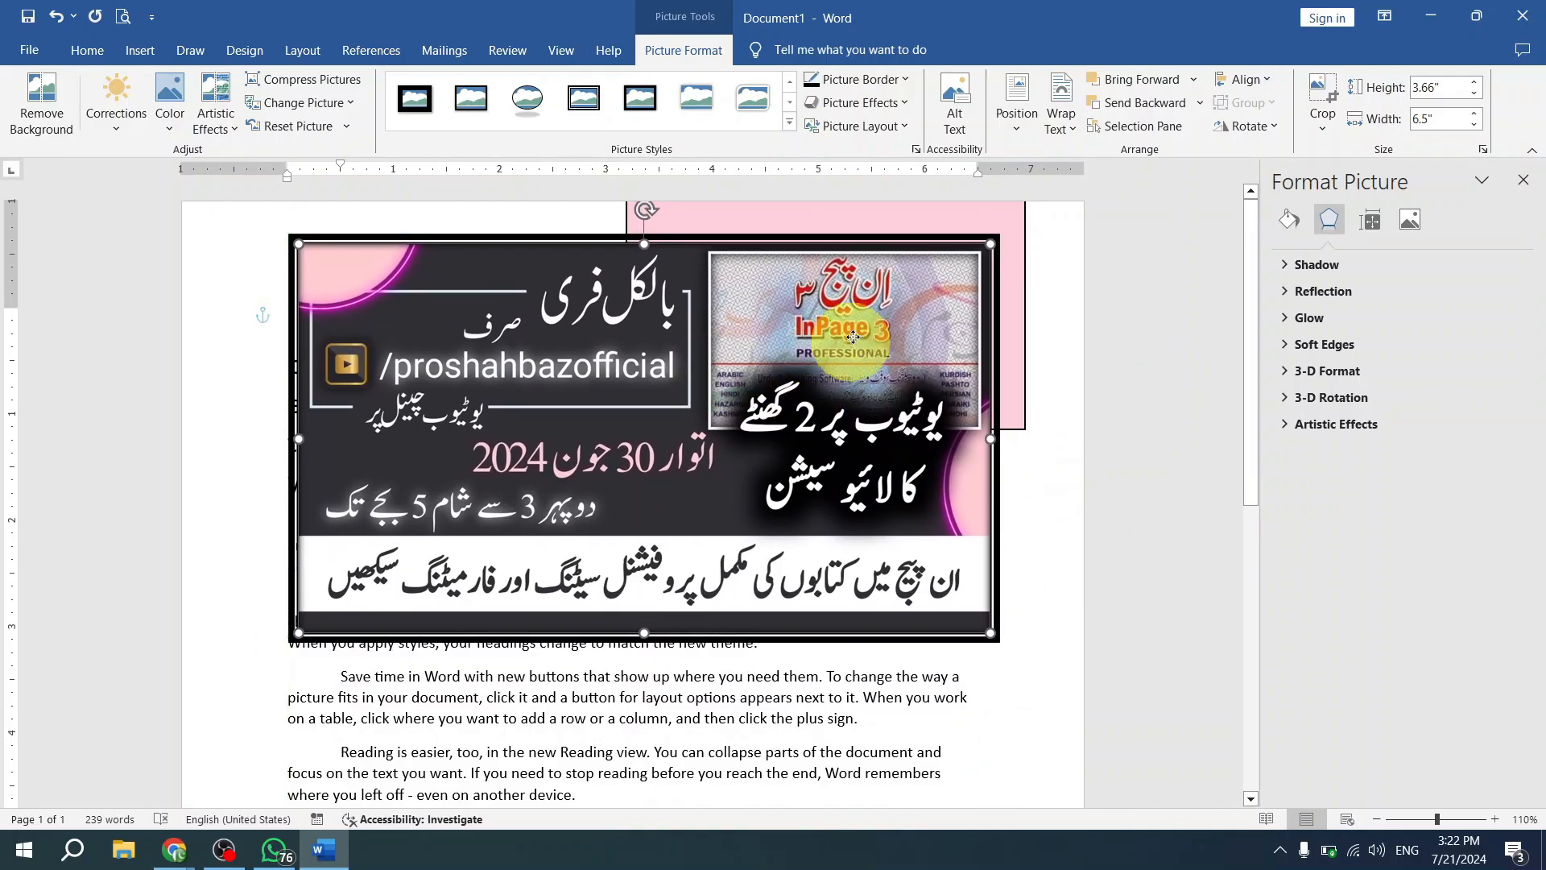
left_click(789, 132)
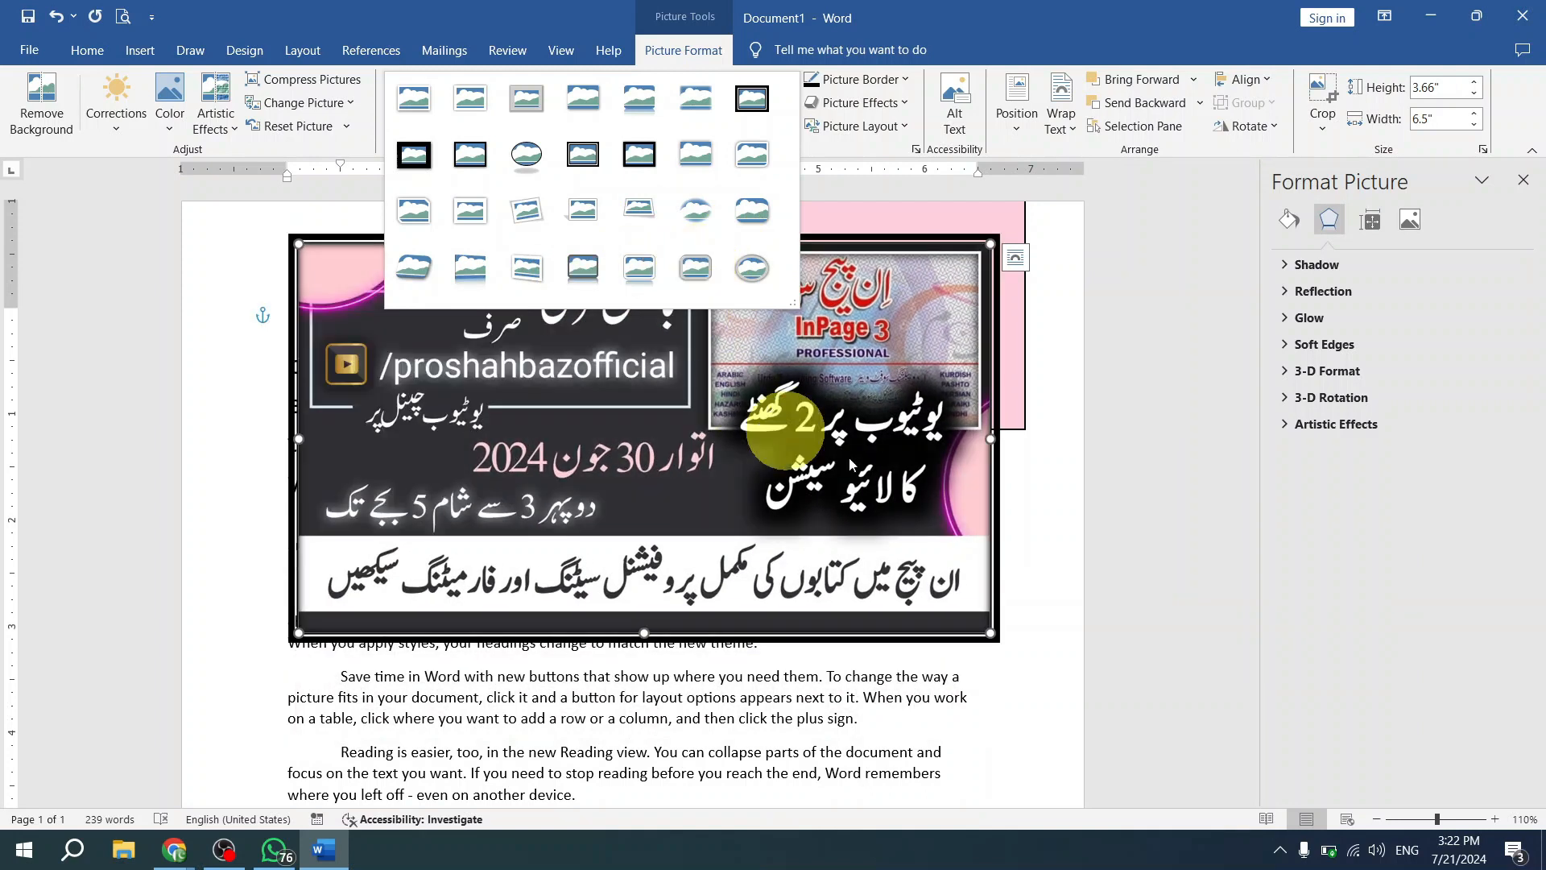
left_click(906, 475)
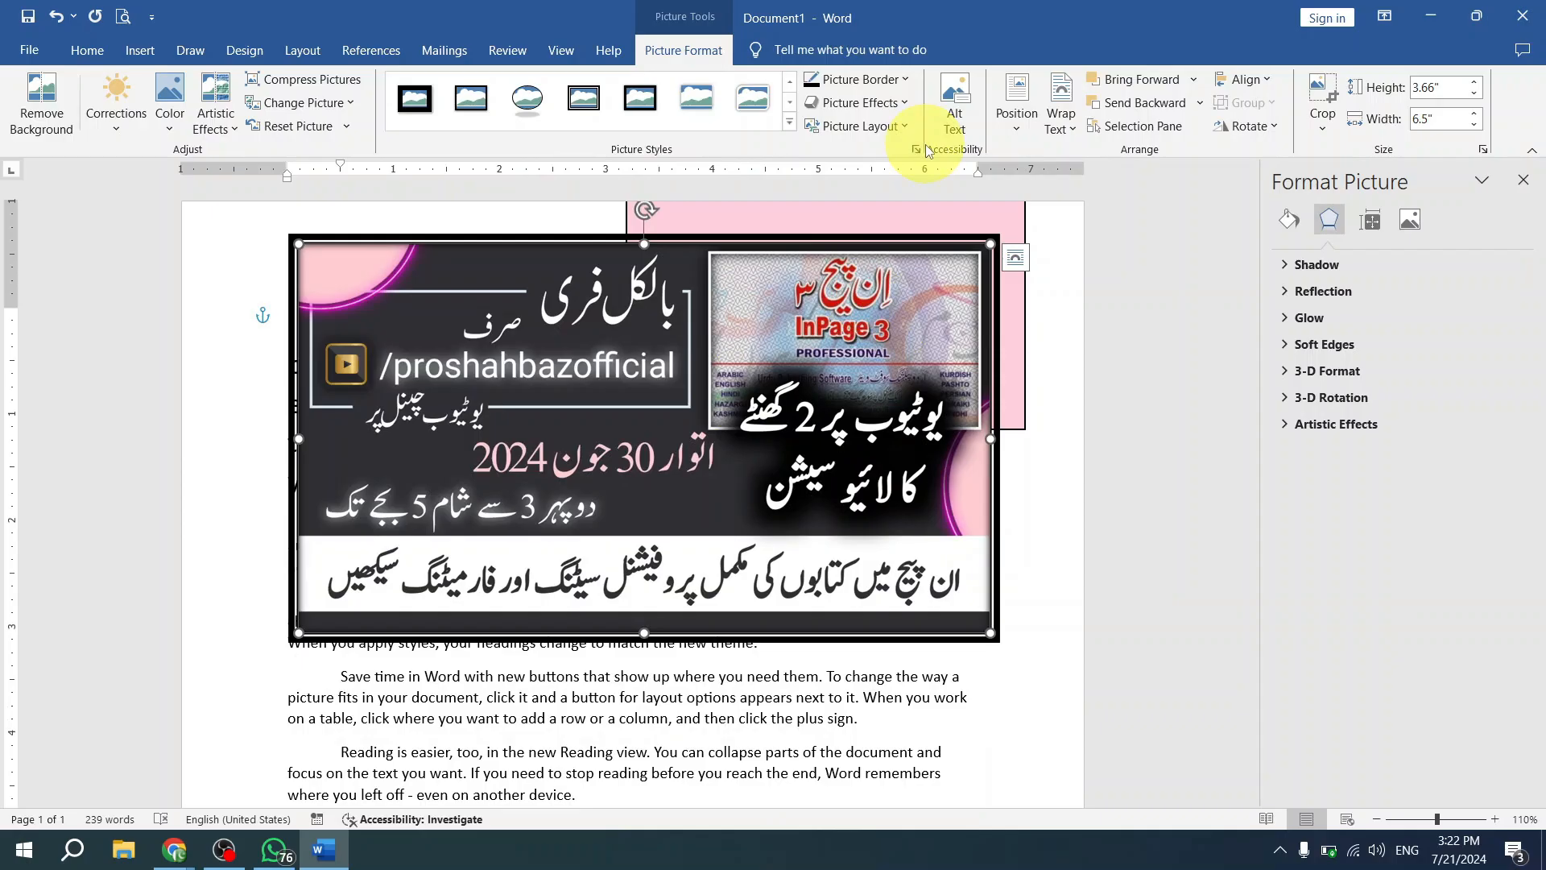
- Convert the banner picture to the Bending Picture Semi-Transparent Text layout and undo the conversion
left_click(905, 128)
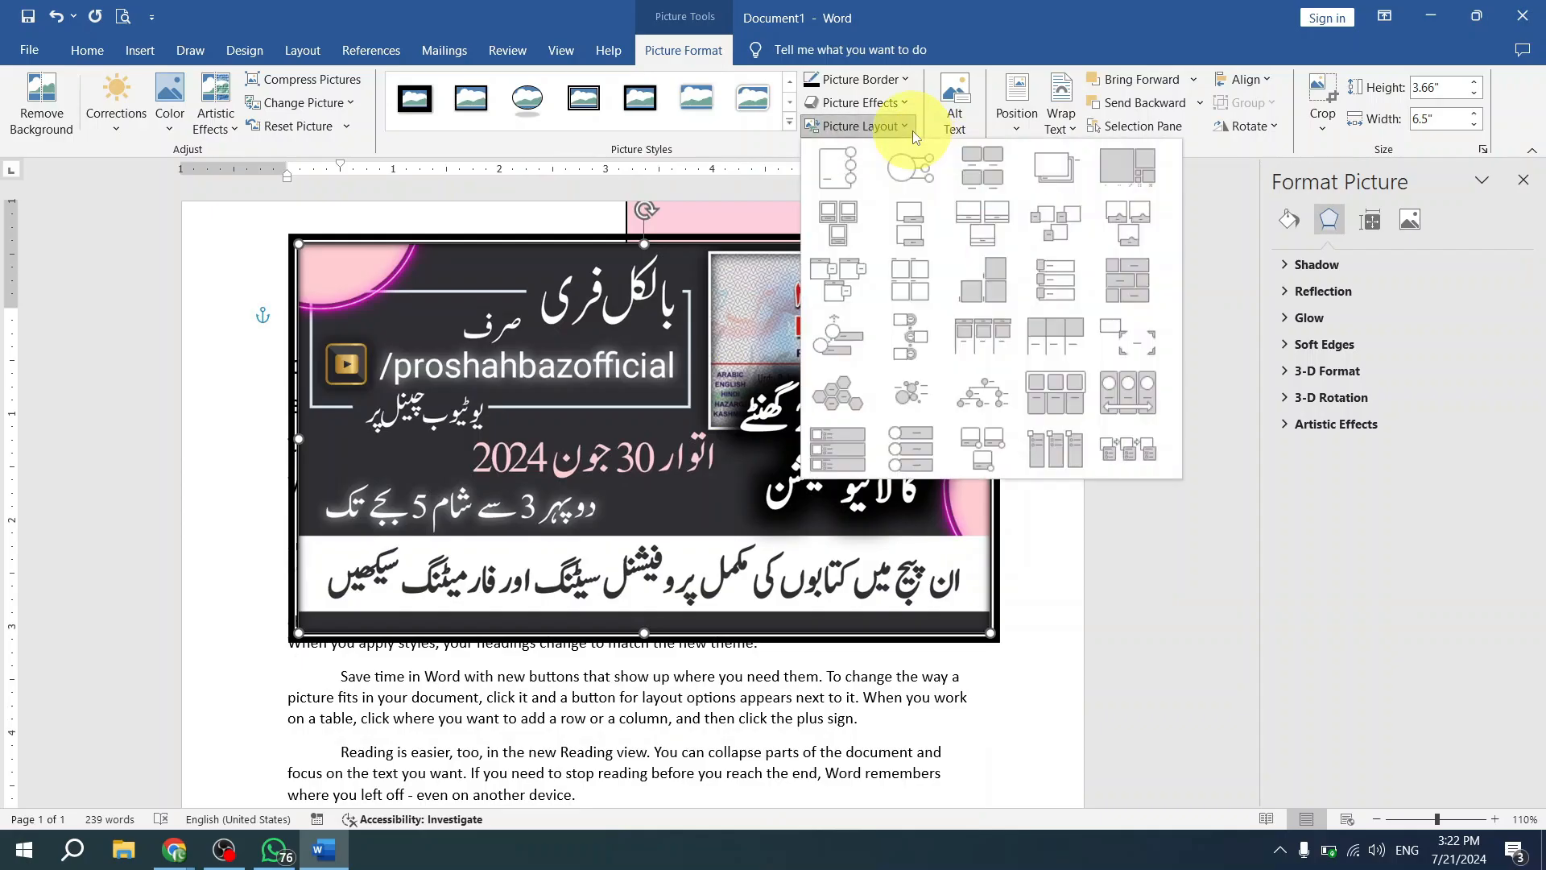
left_click(992, 225)
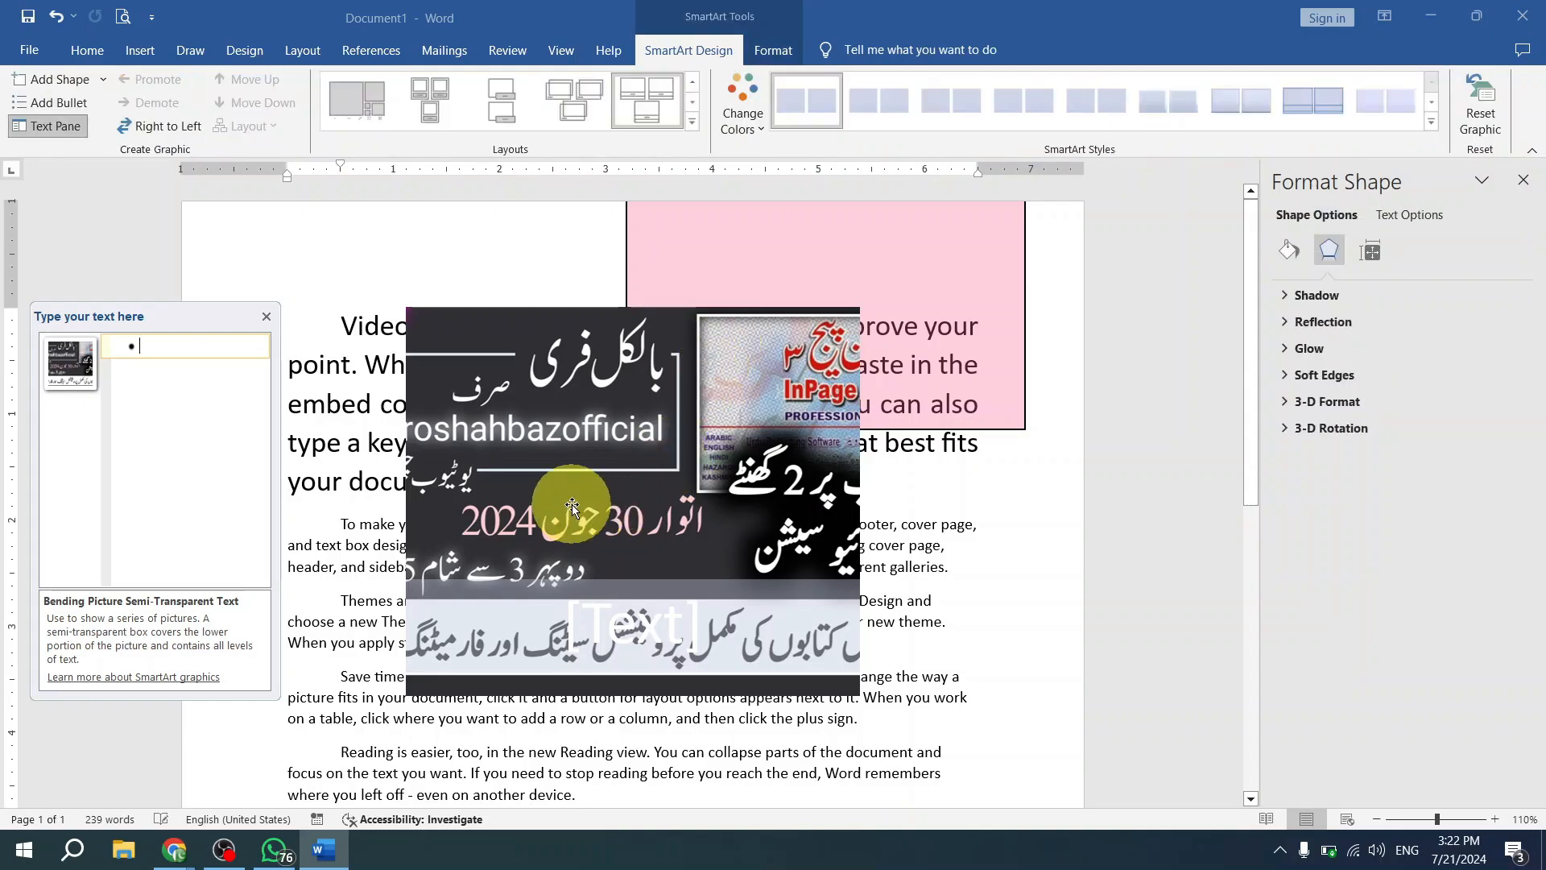
key("ctrl+z")
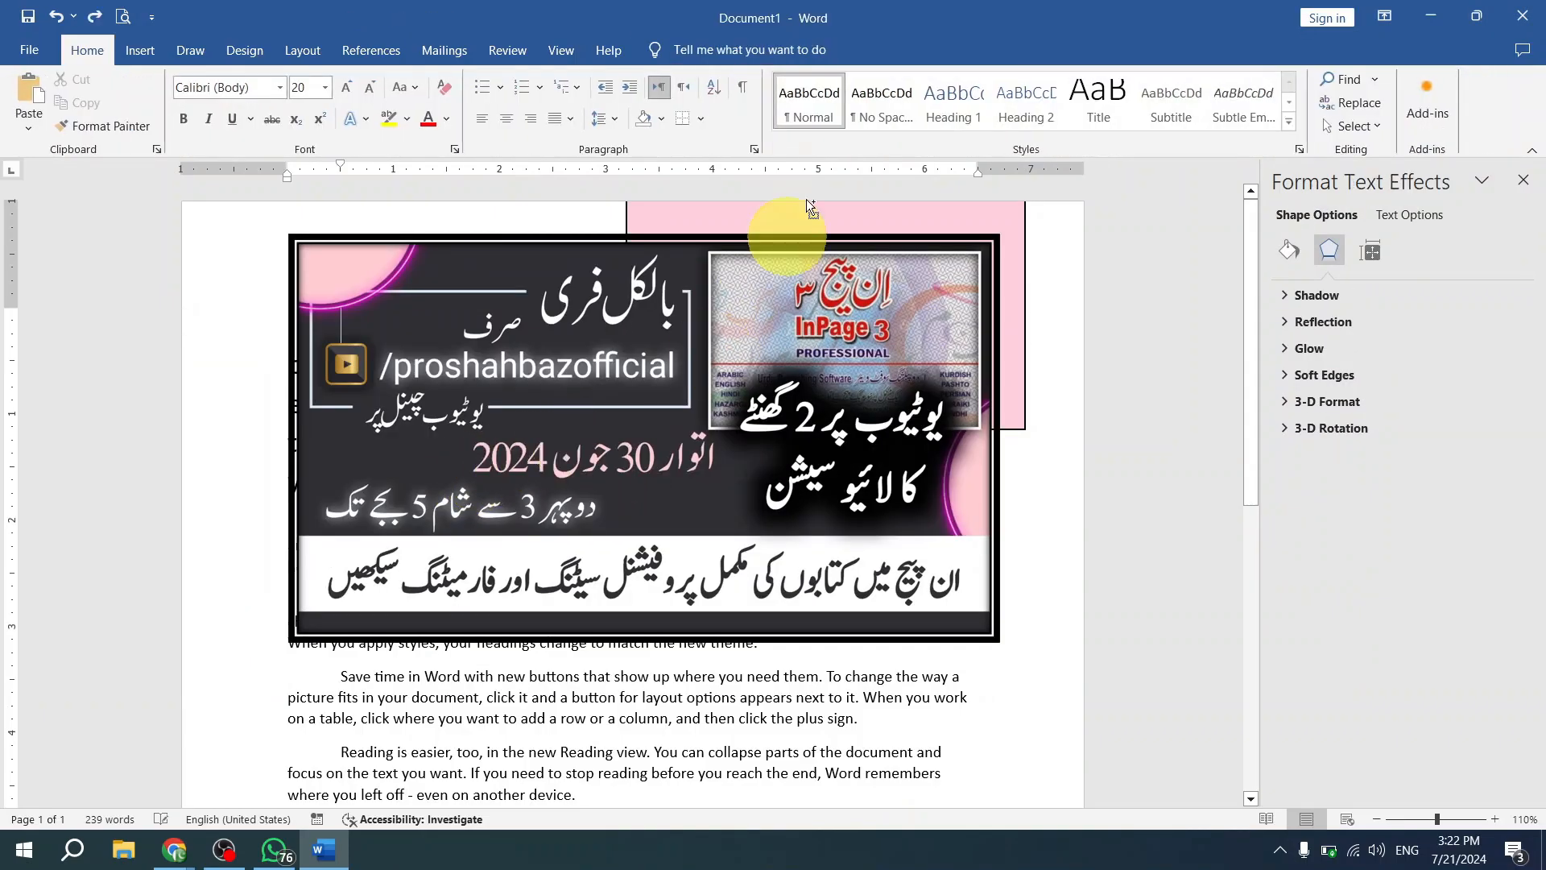
- Reselect the framed banner picture and convert it to the Accented Picture layout
left_click(842, 516)
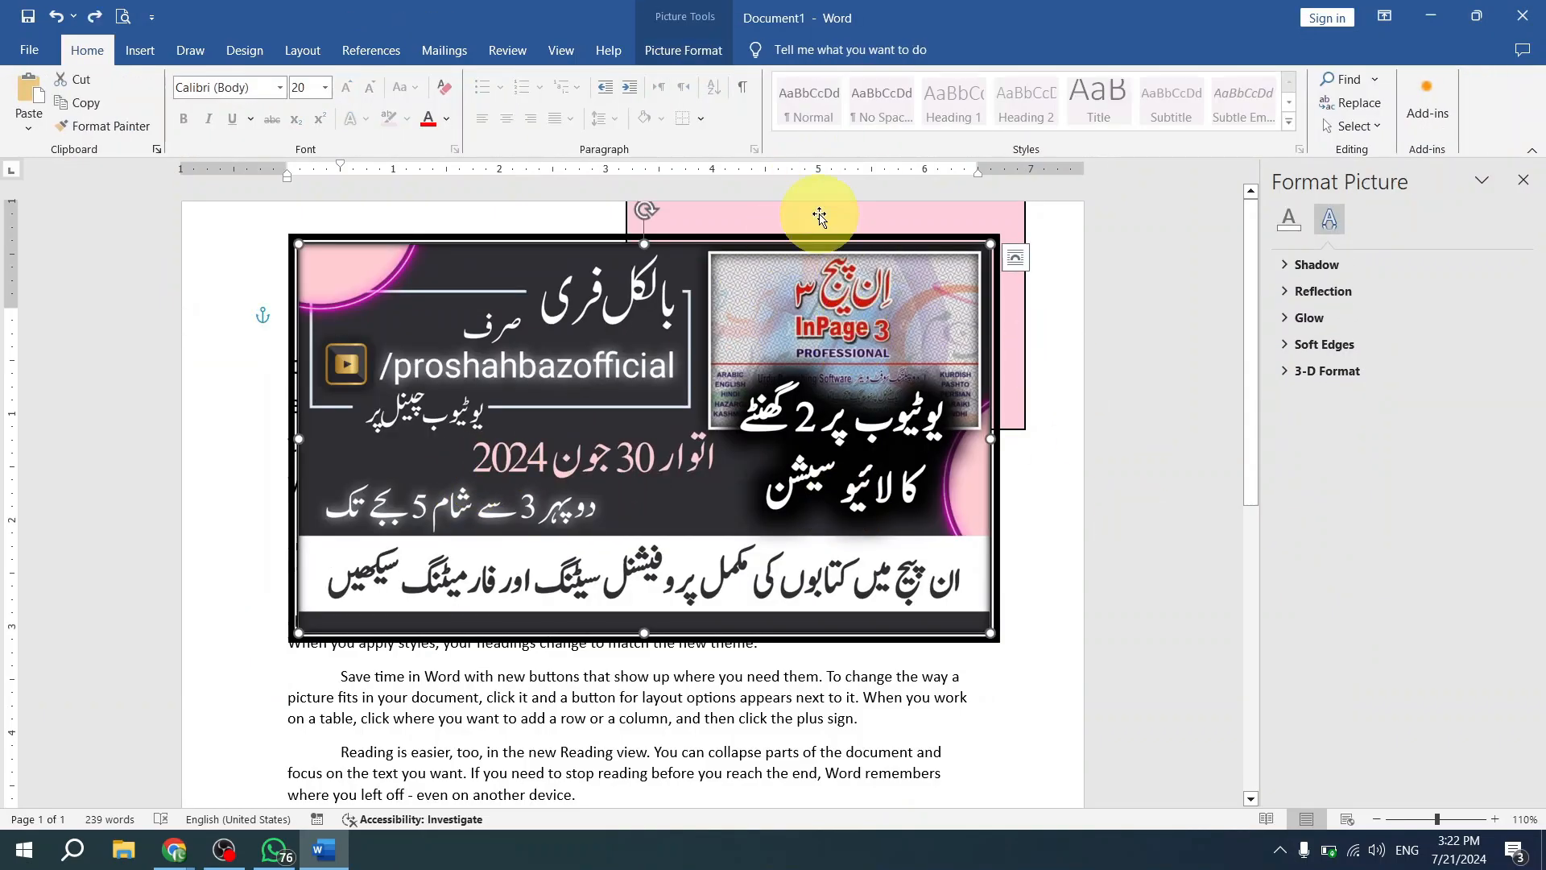
left_click(683, 50)
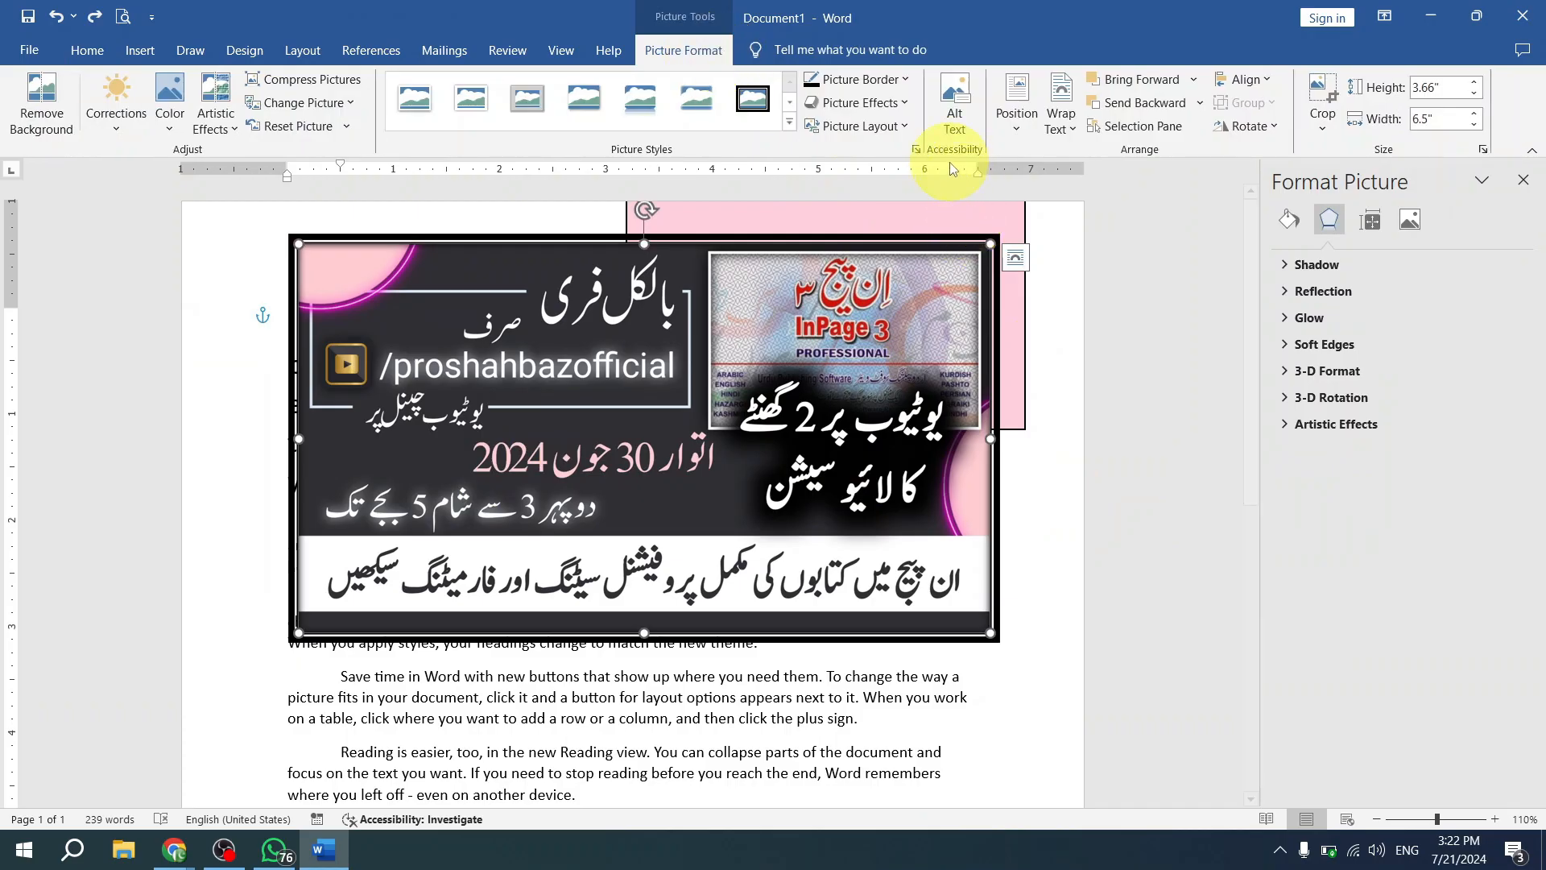
left_click(912, 130)
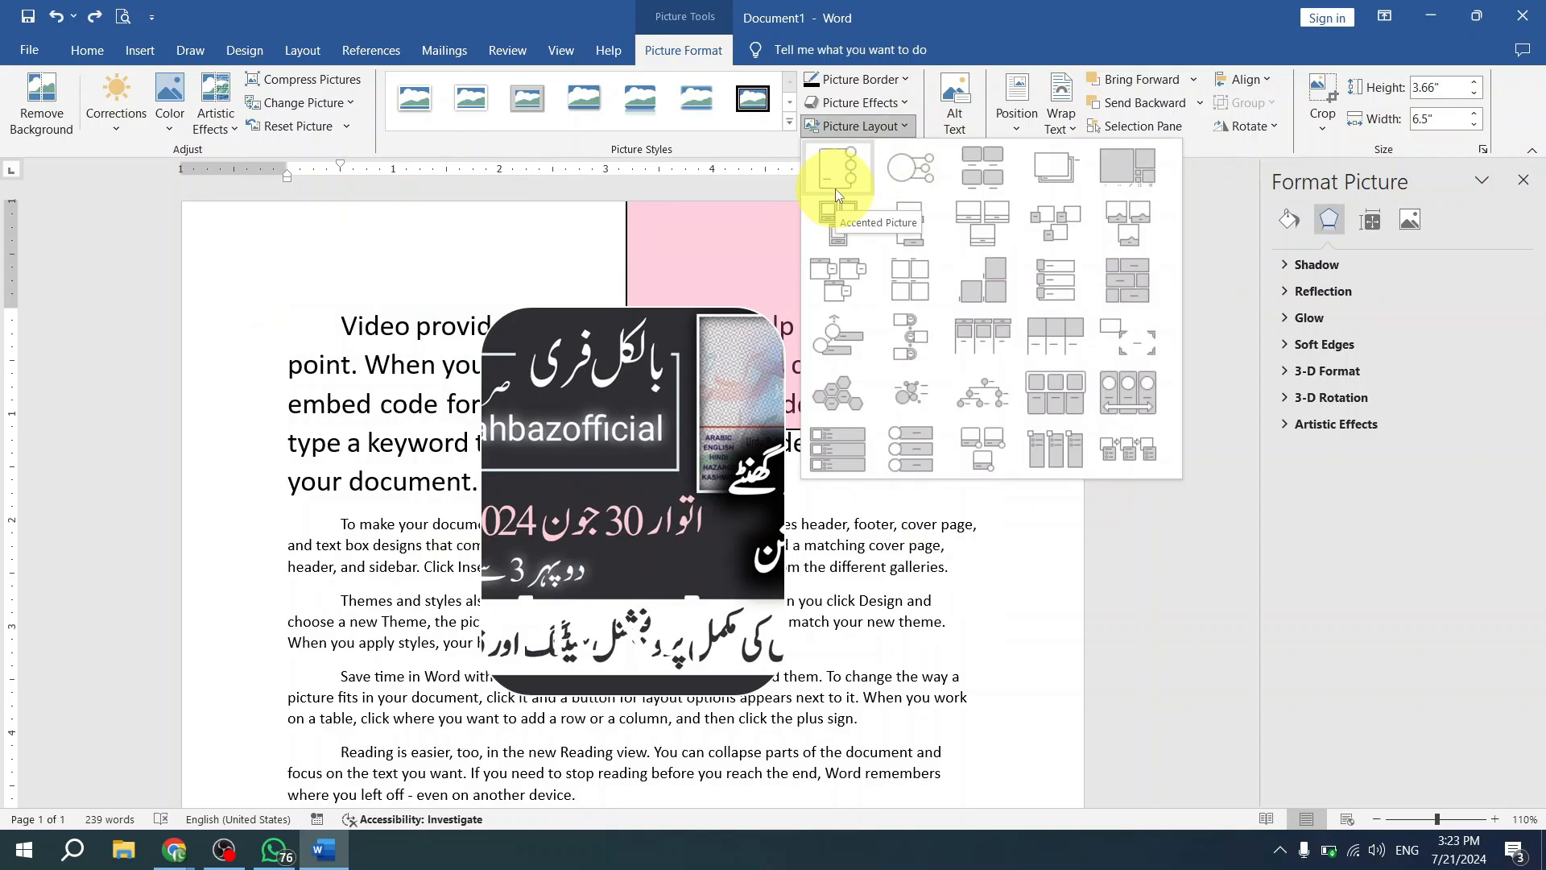
left_click(834, 188)
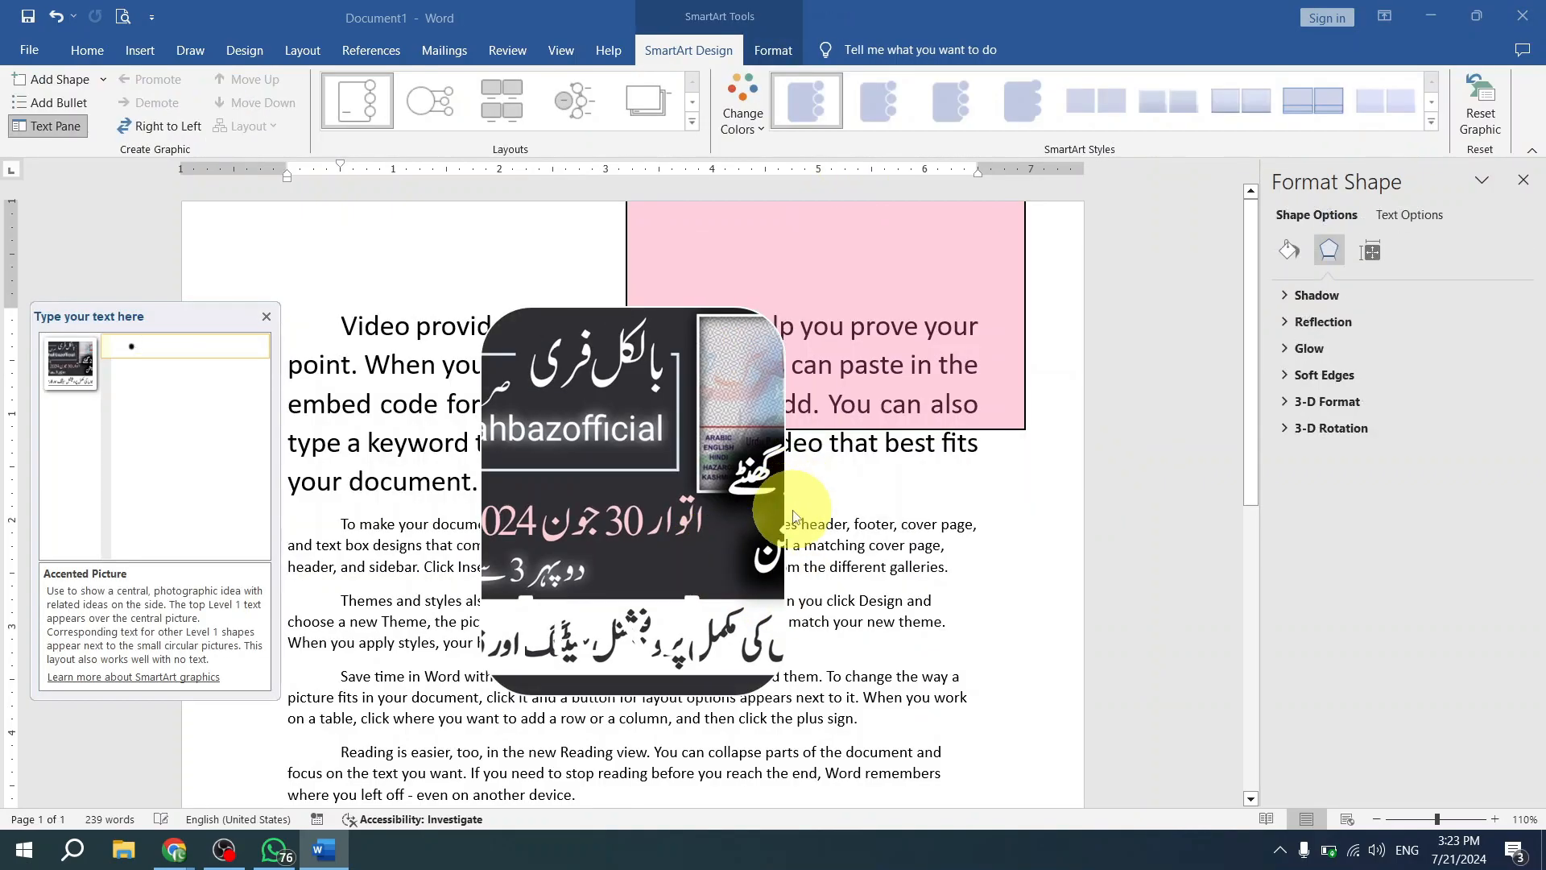
- Shift the accented picture right and back left within its SmartArt graphic, and undo the layout conversion and the picture's earlier move
left_click_drag(197, 319, 409, 240)
left_click(729, 374)
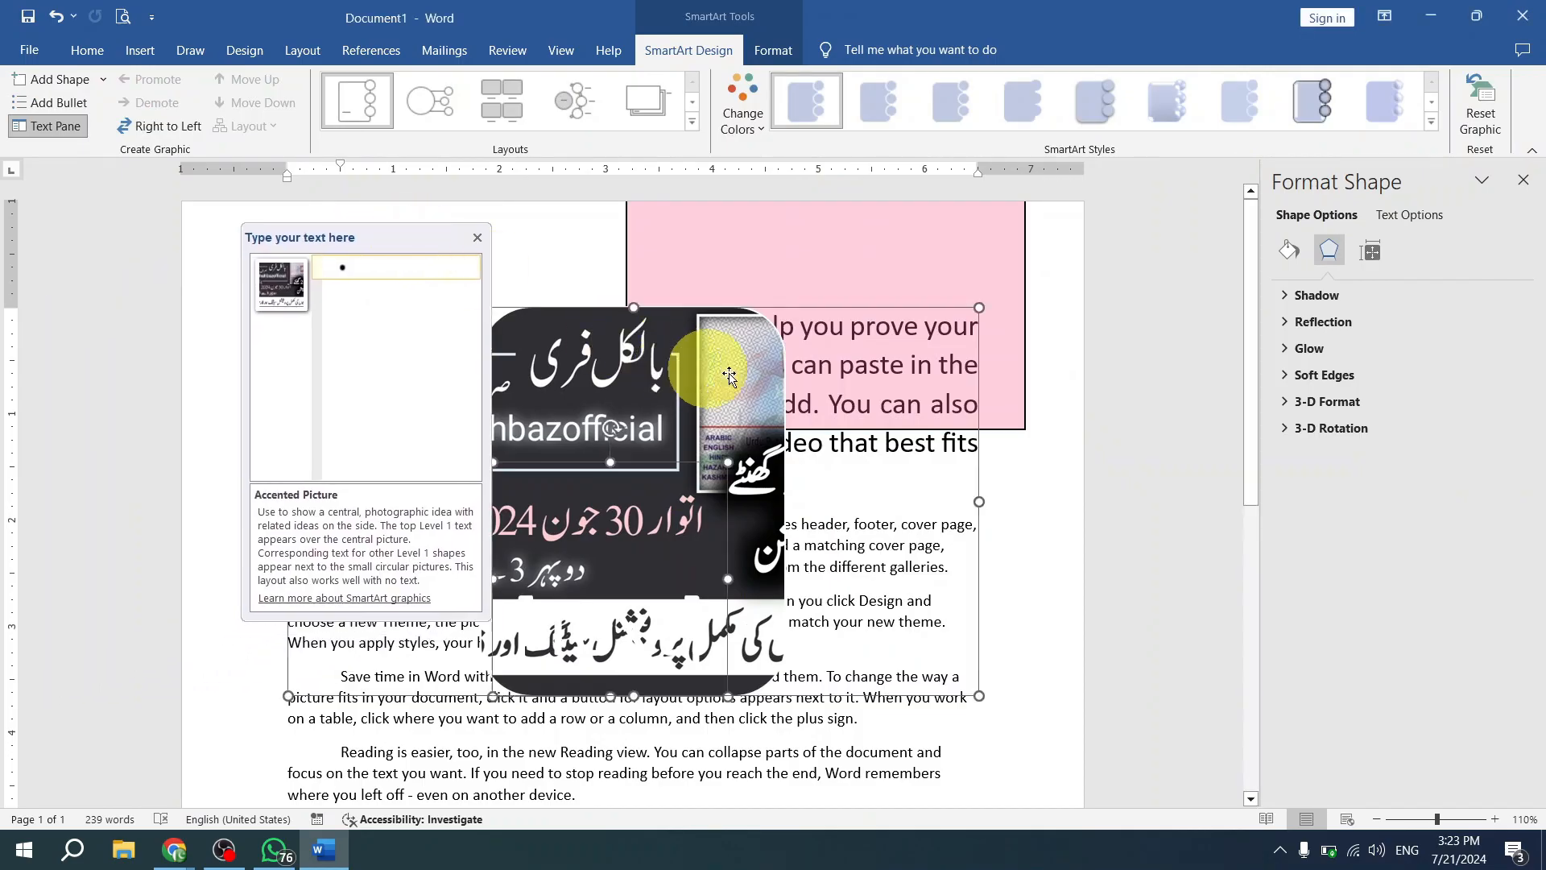
left_click_drag(743, 432, 926, 548)
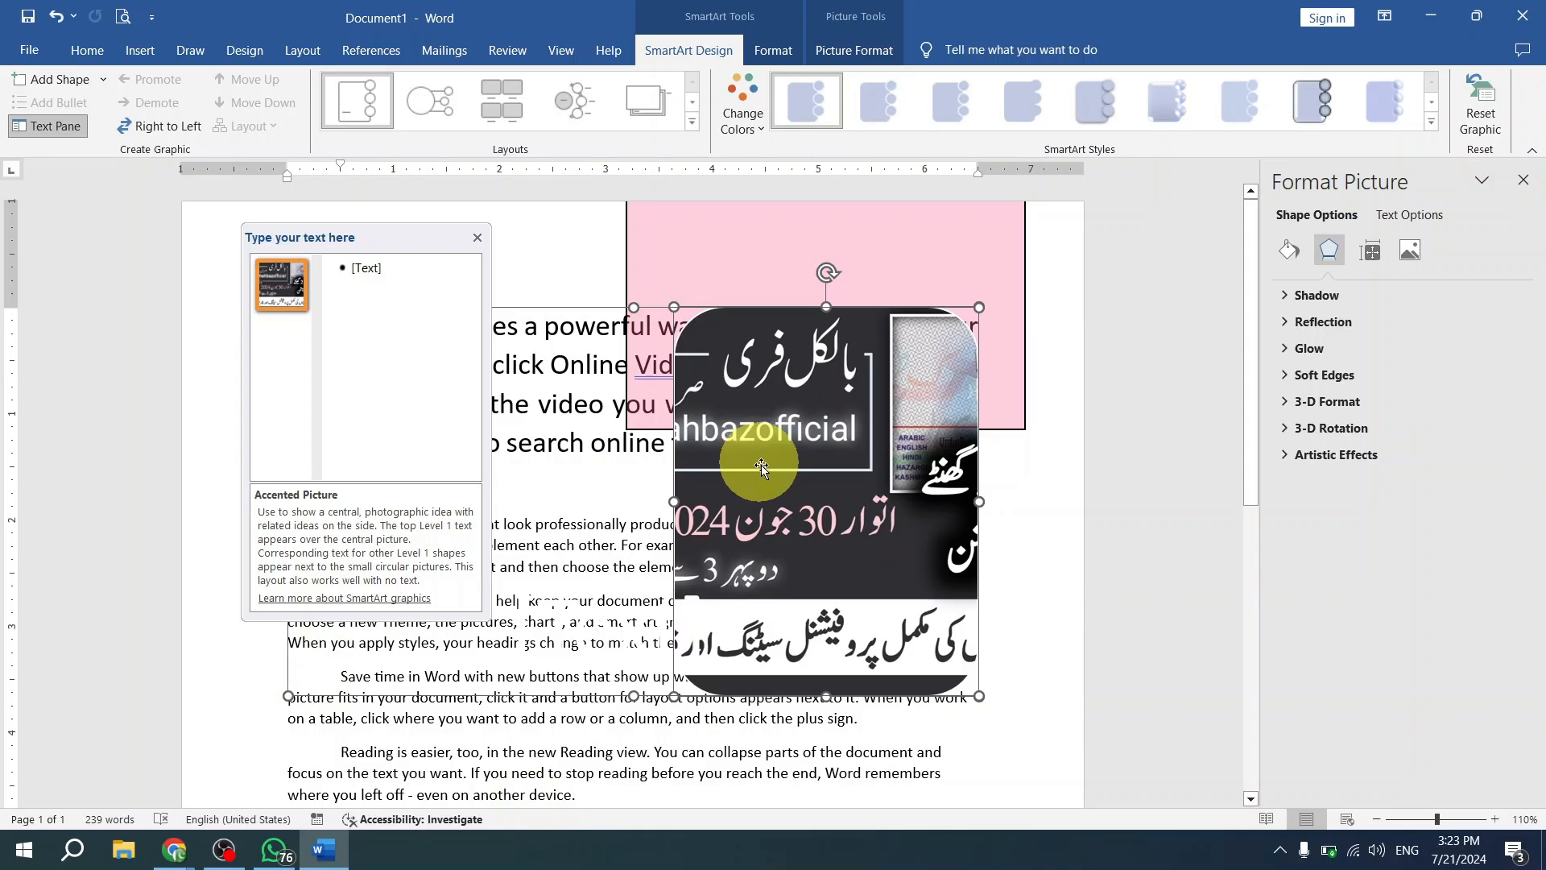
left_click_drag(858, 512, 602, 443)
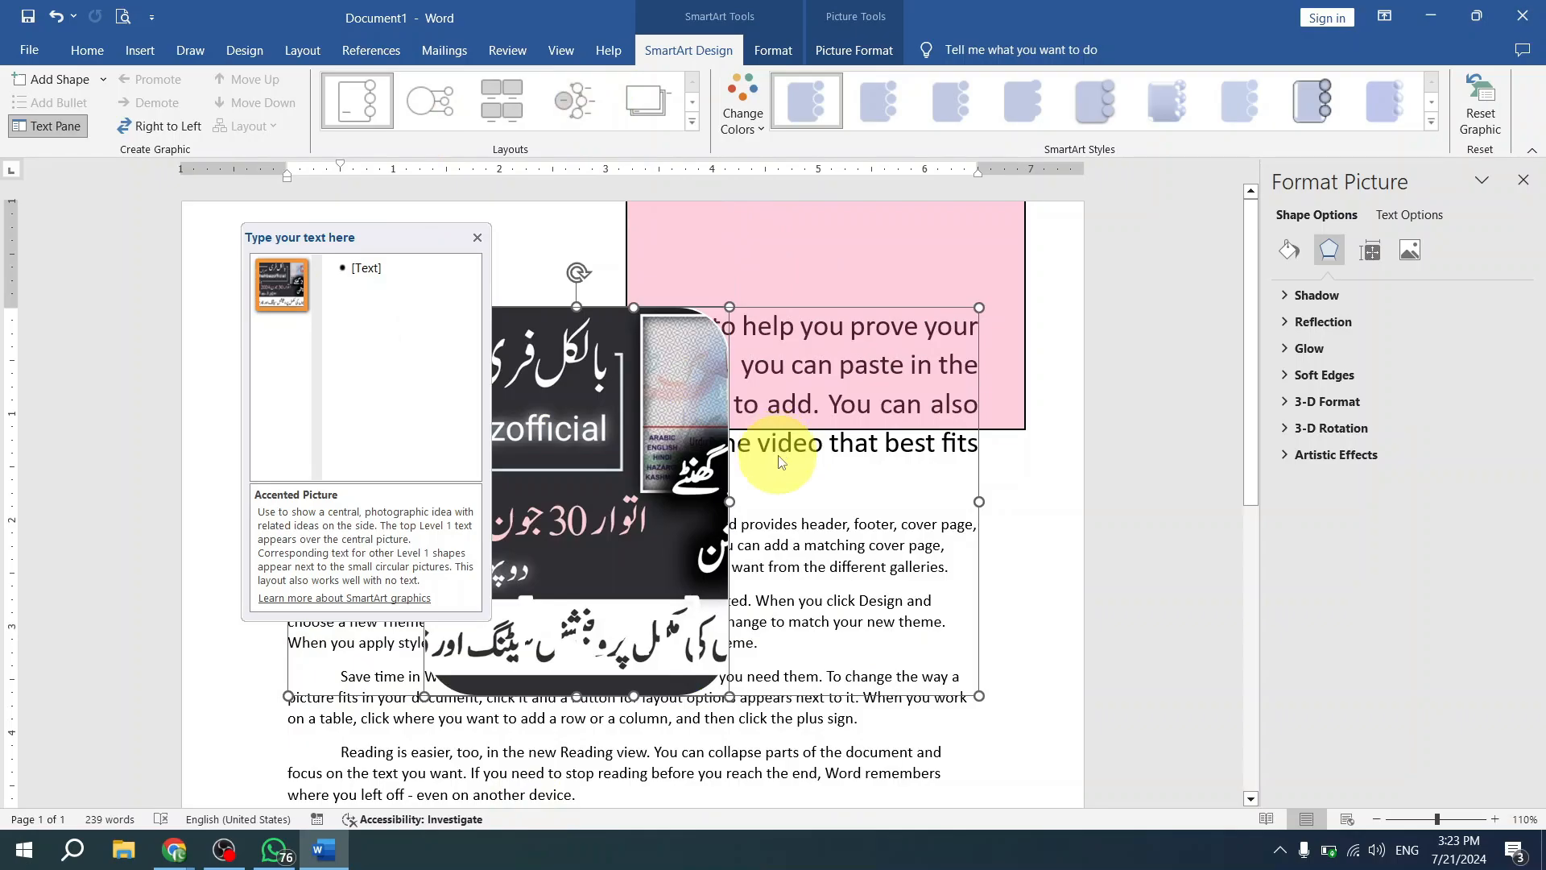
key("ctrl+z")
key("ctrl+z")
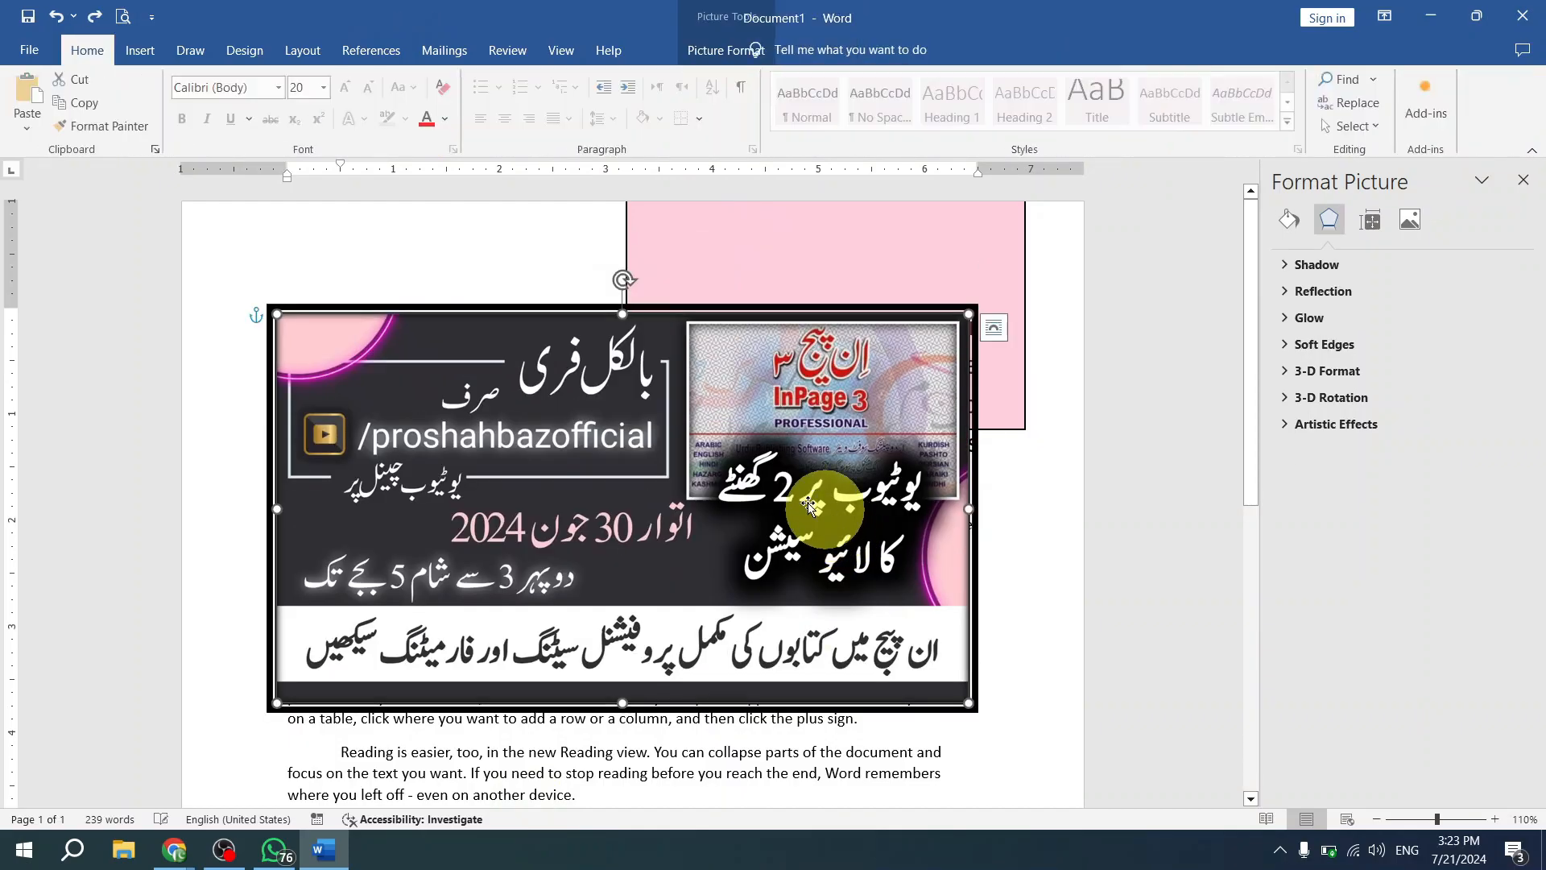
- Nudge the banner picture slightly right and up, and remove its background with a keep mark near the picture's upper-left area
double_click(741, 475)
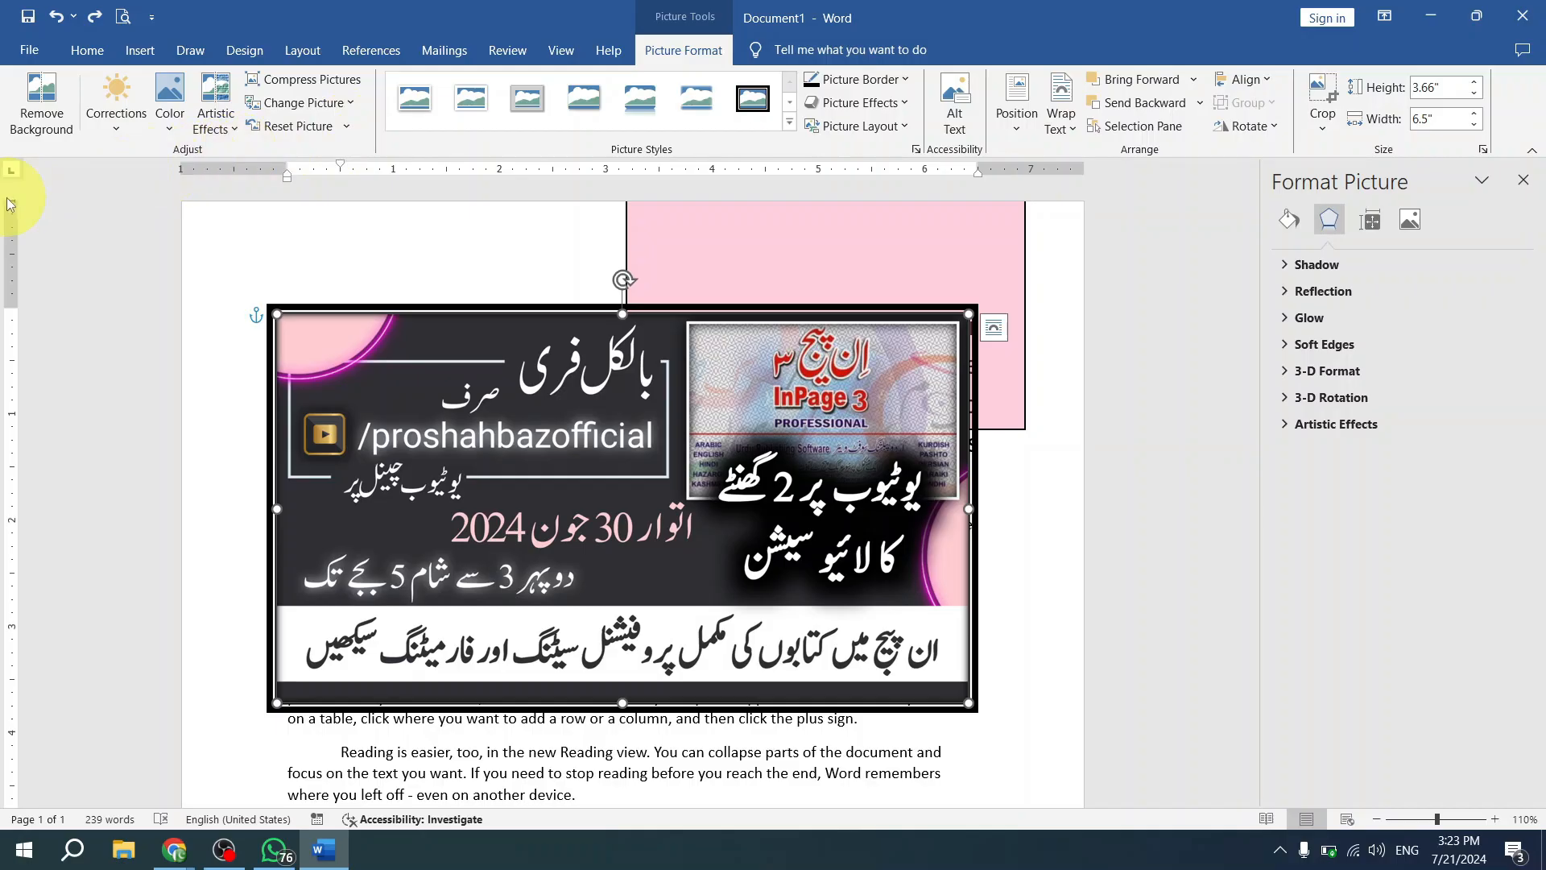
left_click_drag(745, 403, 7, 98)
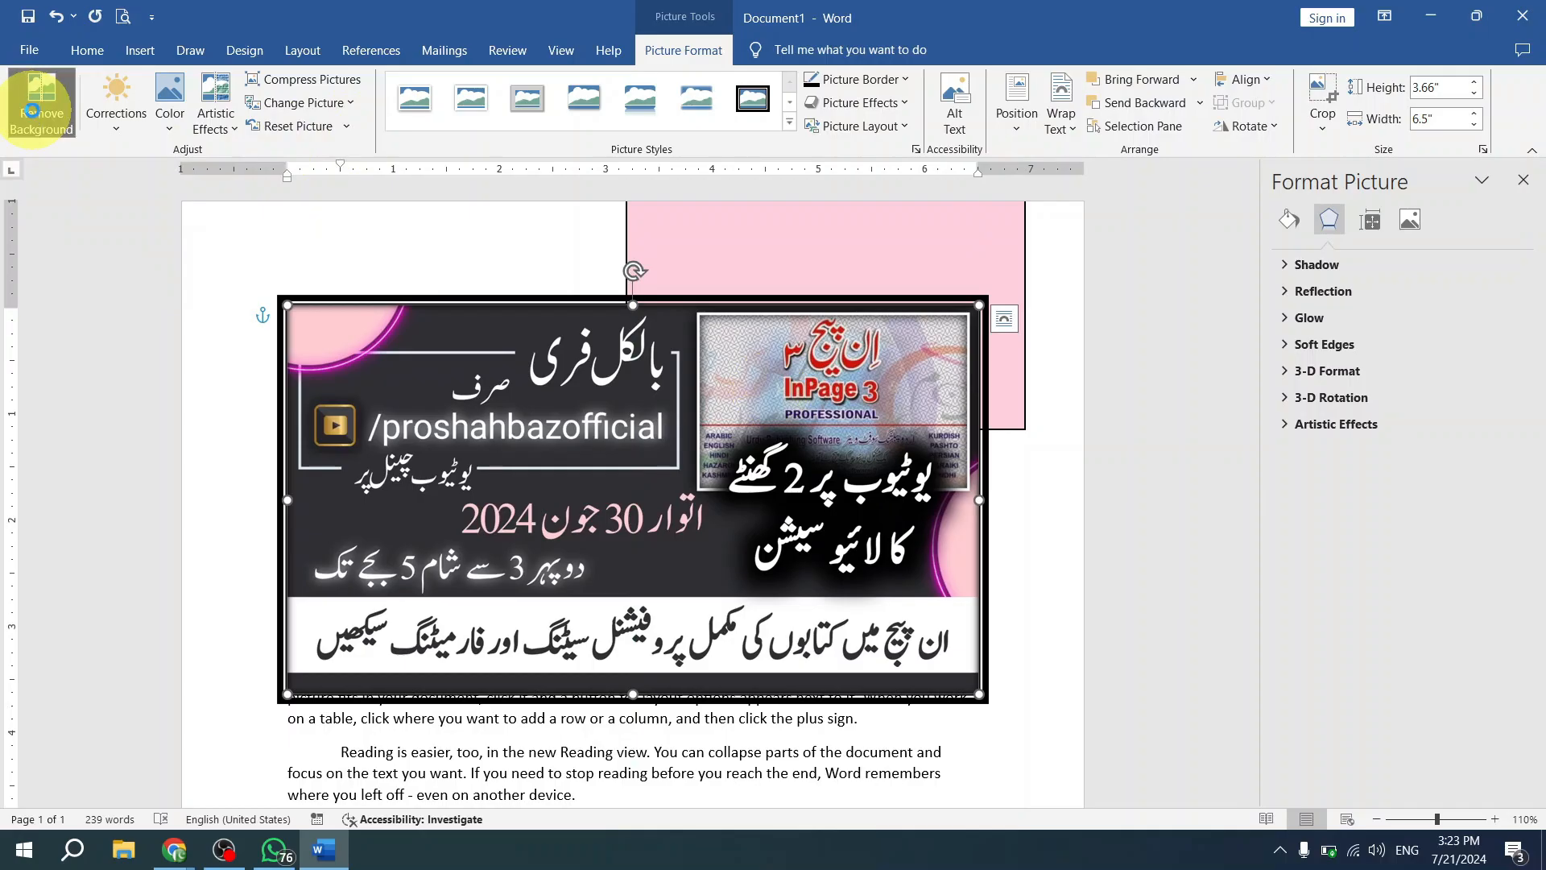
left_click(32, 111)
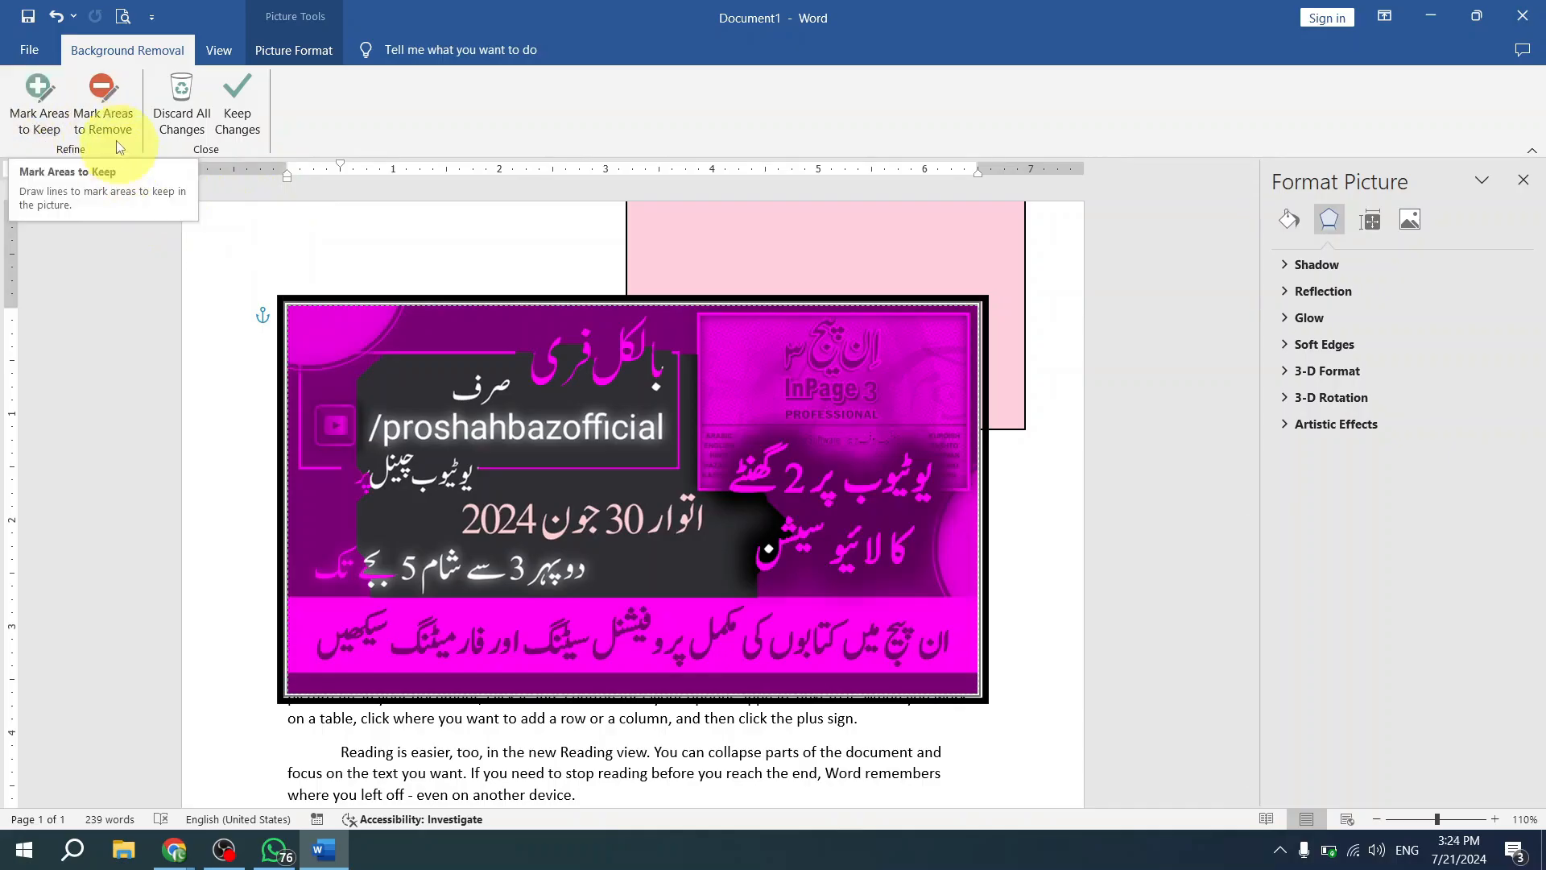
left_click(45, 116)
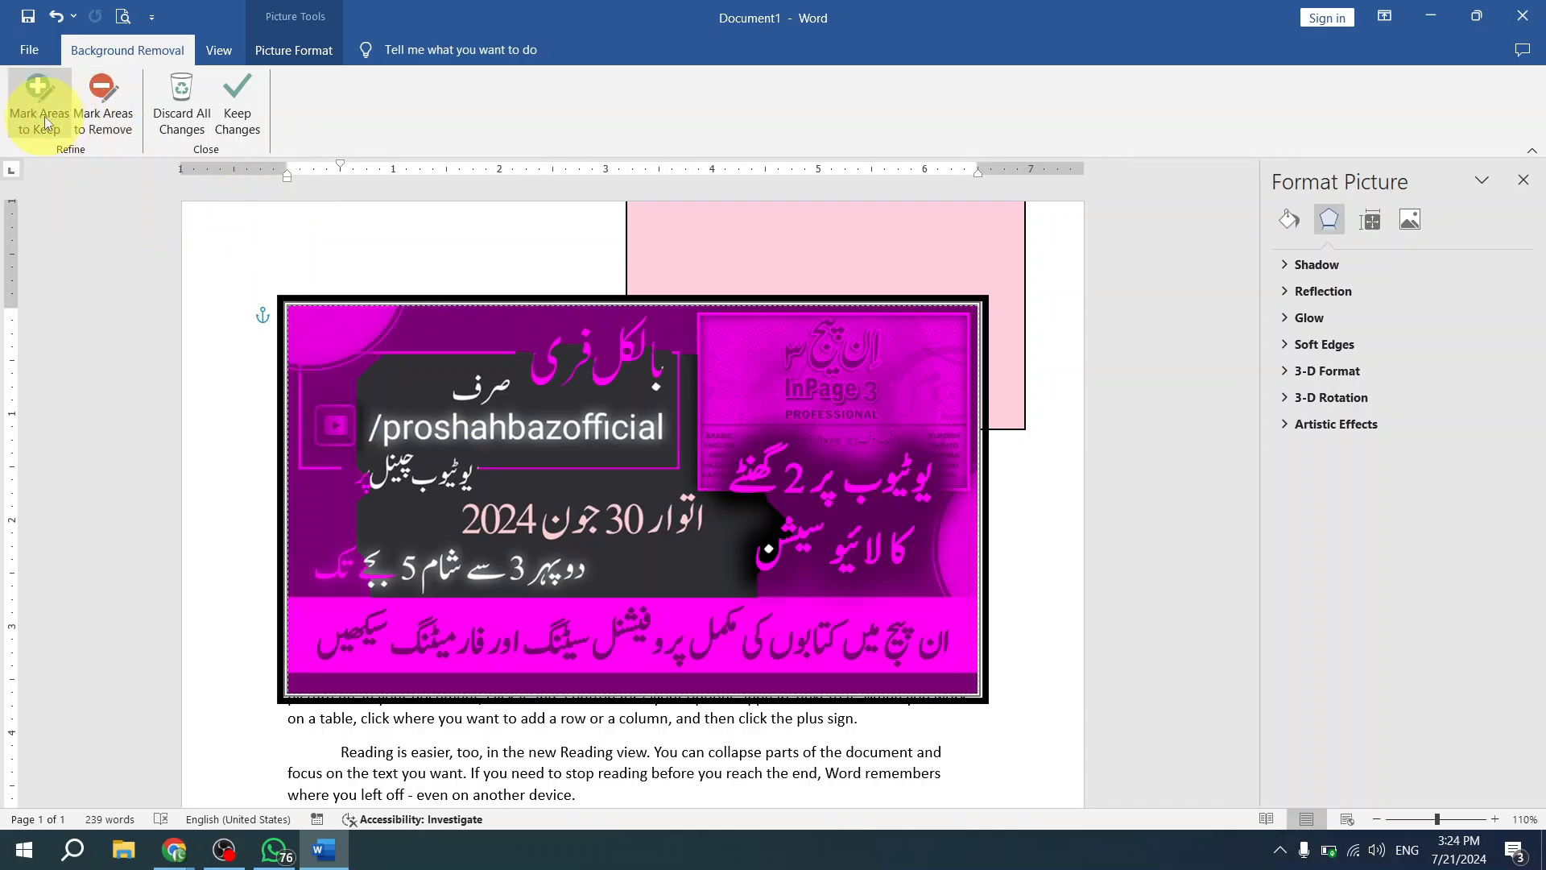
left_click(442, 338)
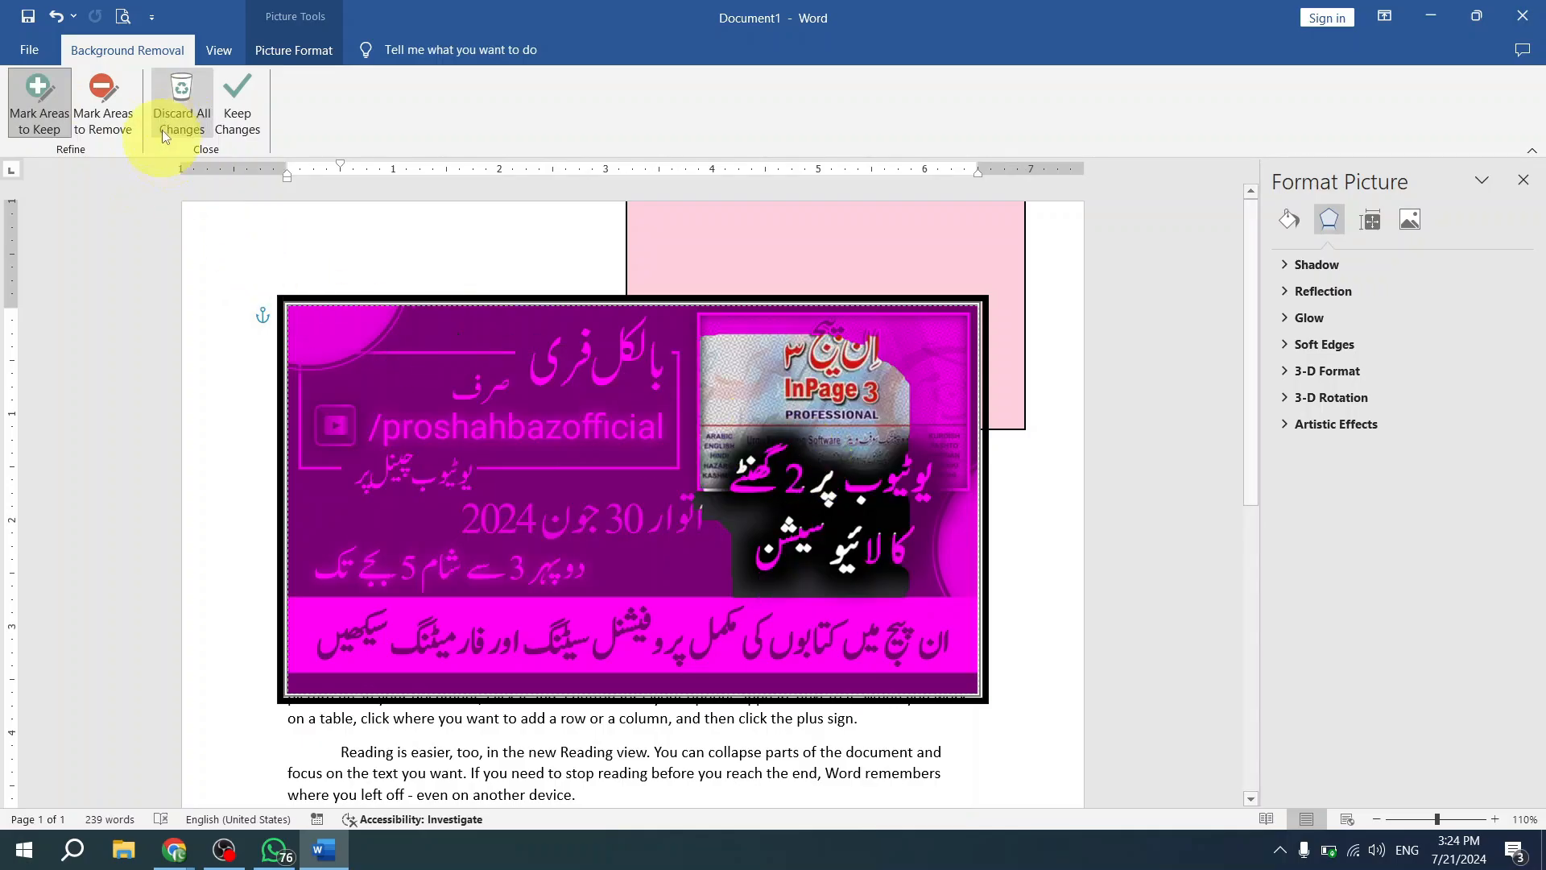
left_click(238, 109)
- Rearrange the background-free picture and the pink rectangle so that they overlap on the first paragraph
left_click_drag(672, 501, 675, 611)
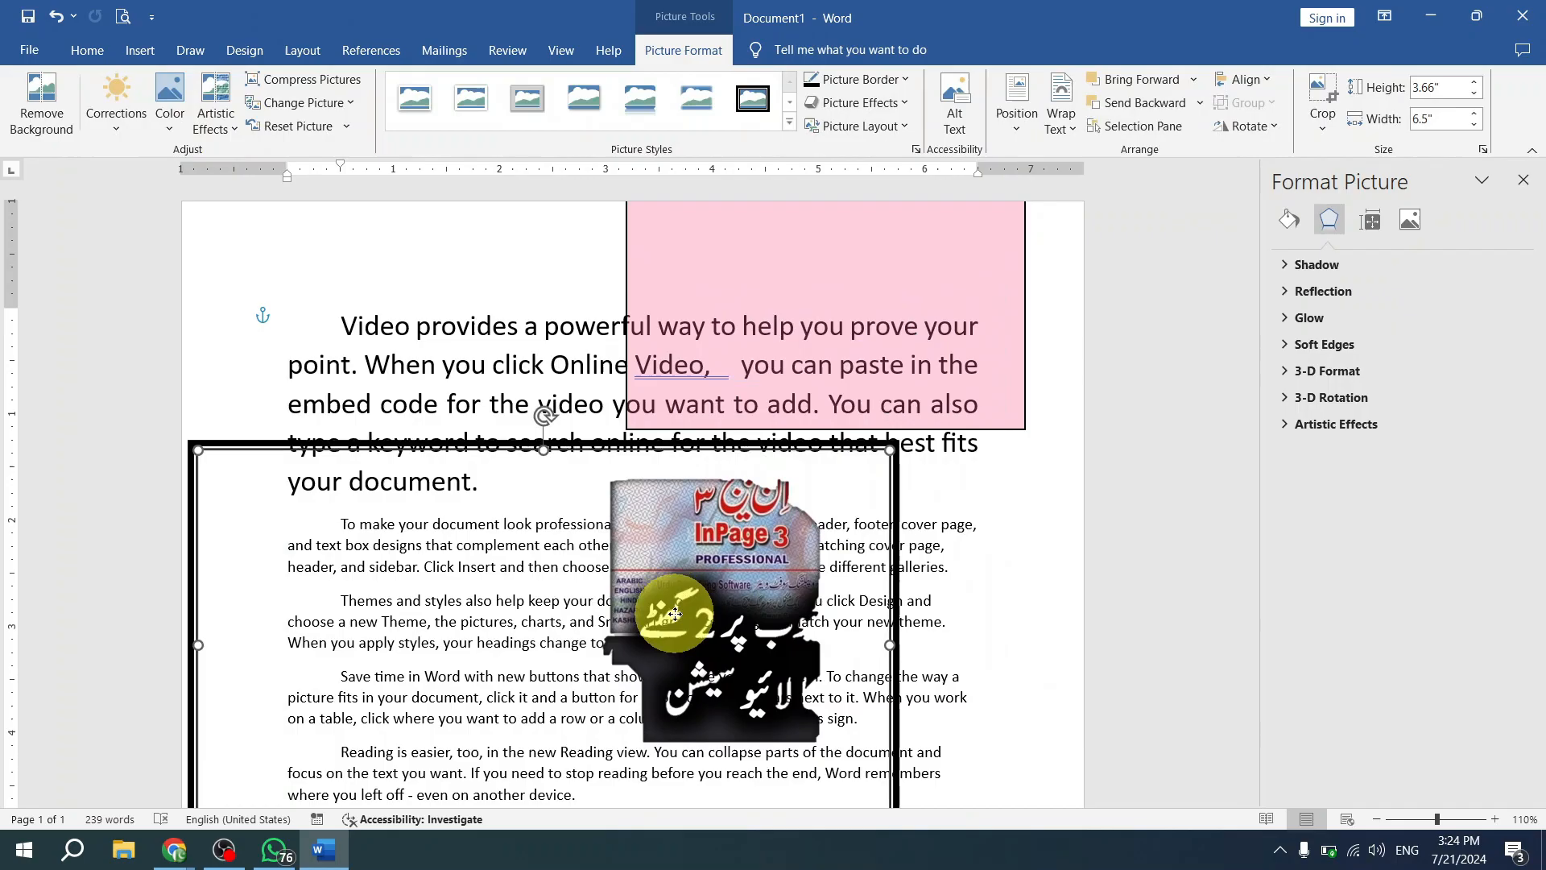
left_click_drag(780, 287, 588, 286)
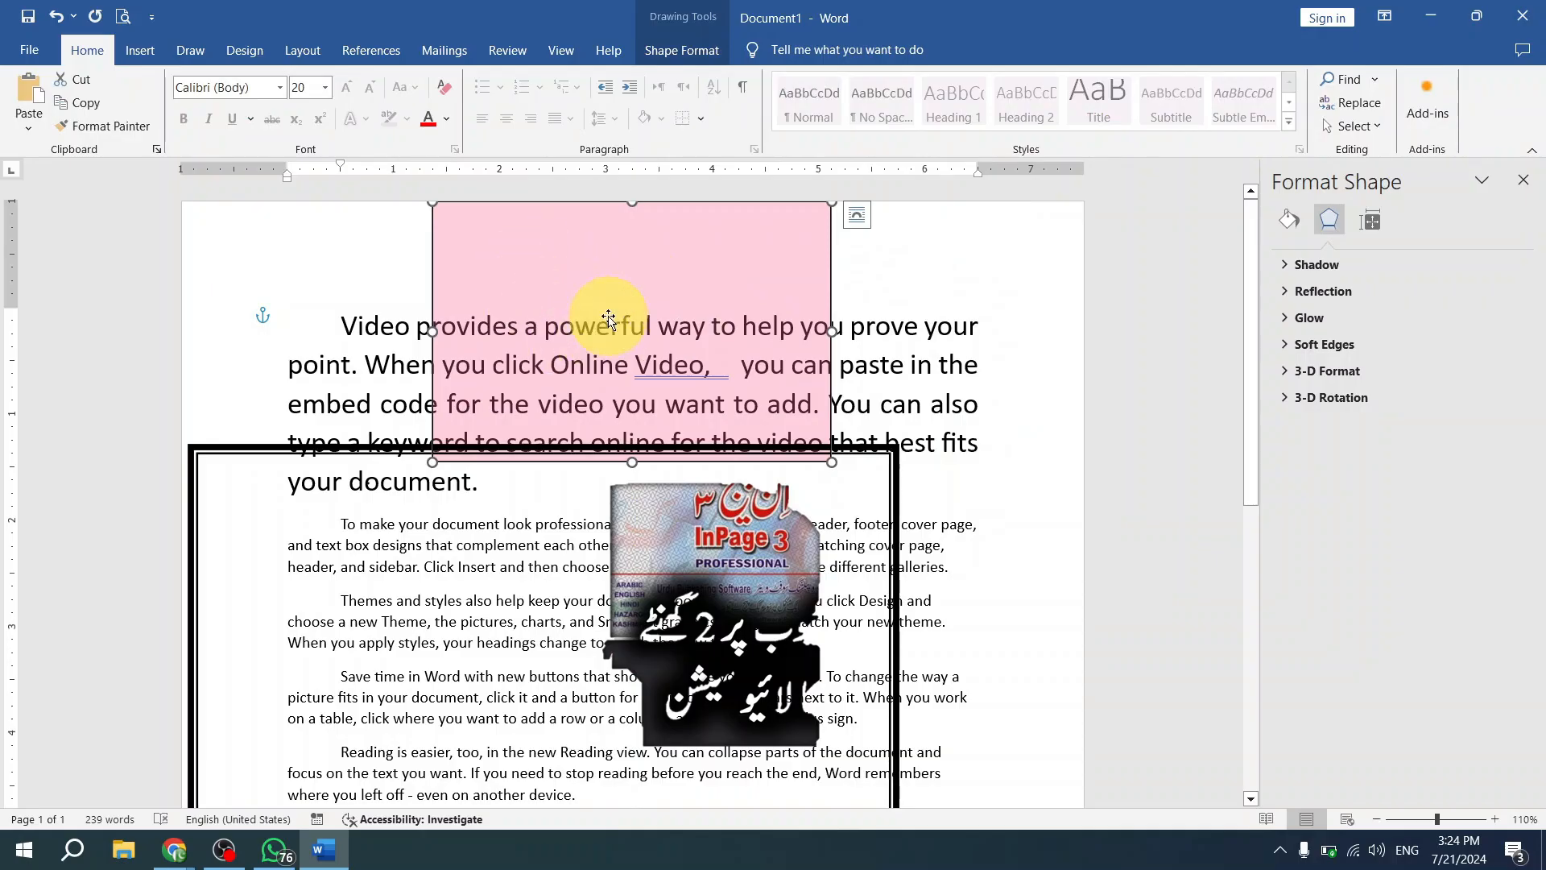
left_click_drag(668, 230, 788, 247)
left_click_drag(671, 539, 756, 309)
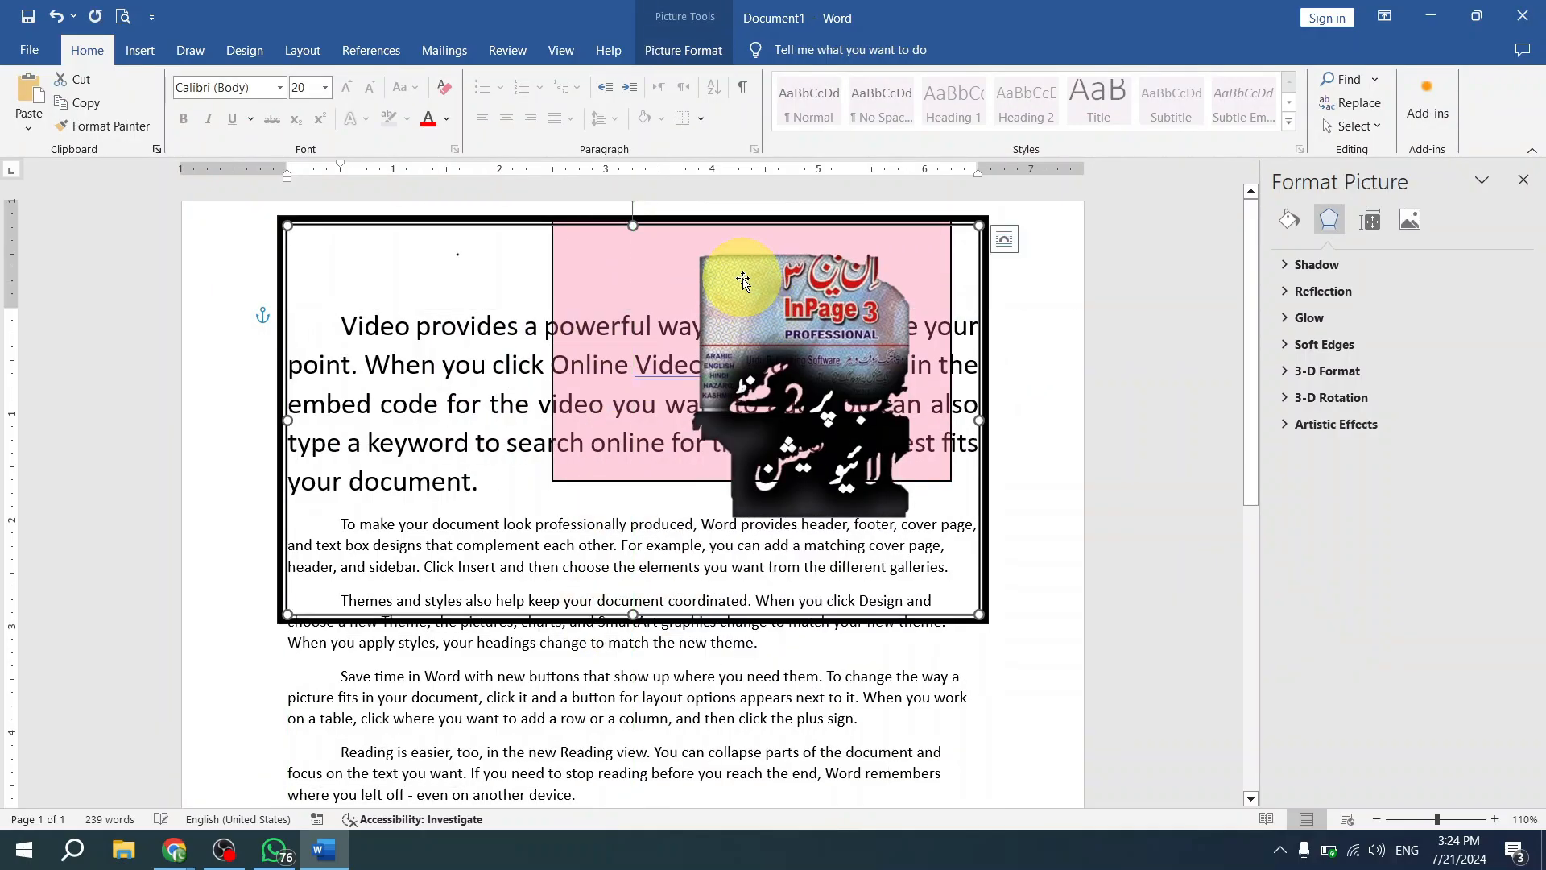
- Undo the latest moves of the background-free picture and the pink rectangle
key("ctrl+z")
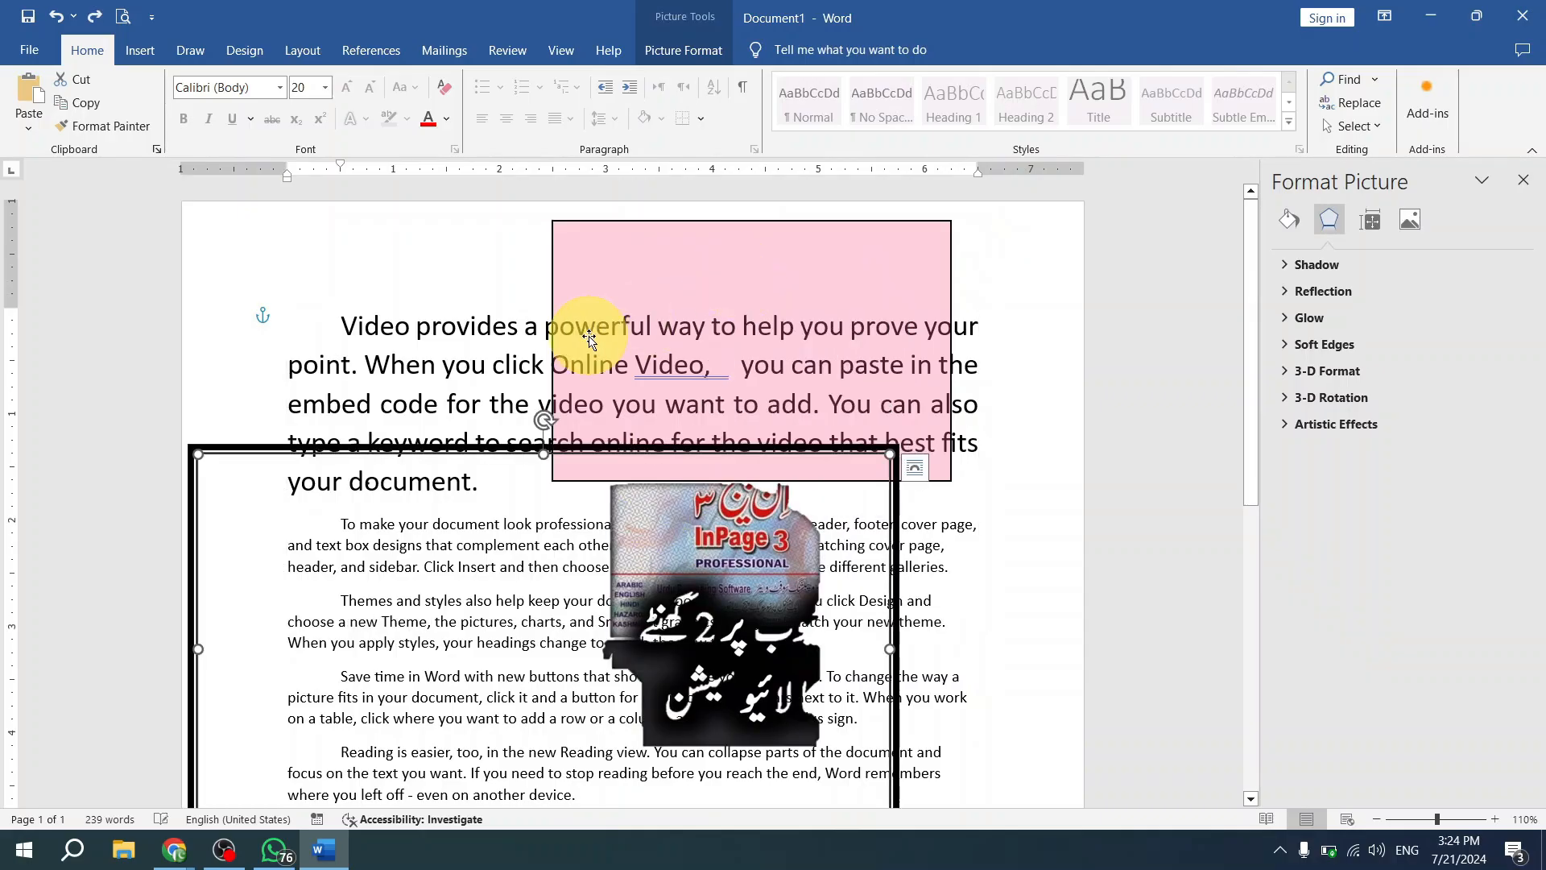
key("ctrl+z")
key("ctrl+z")
key("ctrl+z")
key("ctrl+z")
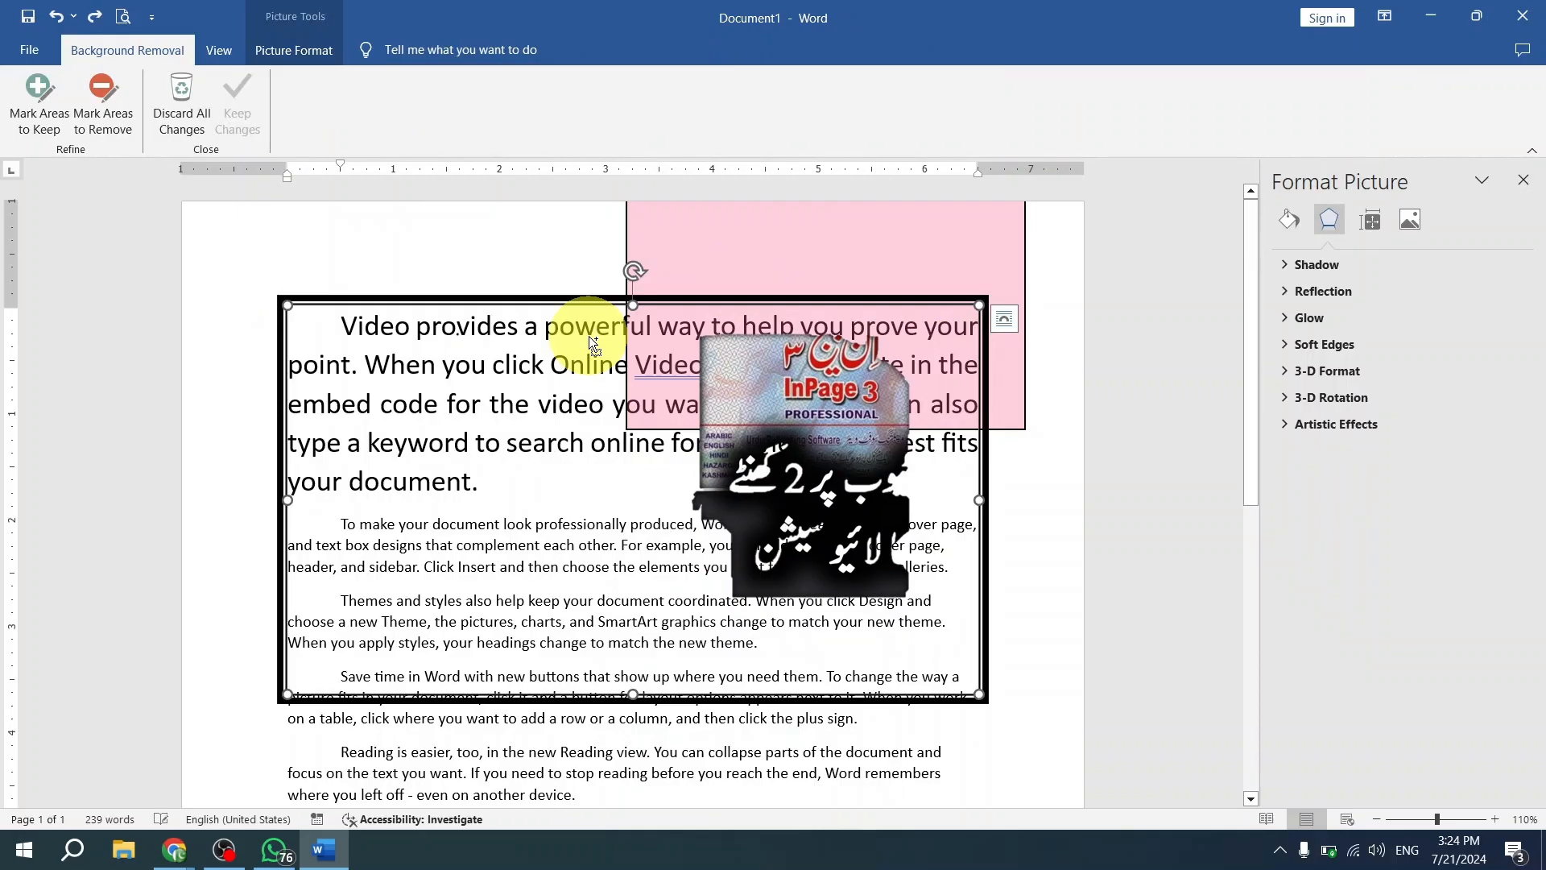
- Undo the banner picture's background removal and its preceding move, restoring the full picture partly over the right page margin
key("ctrl+z")
key("ctrl+z")
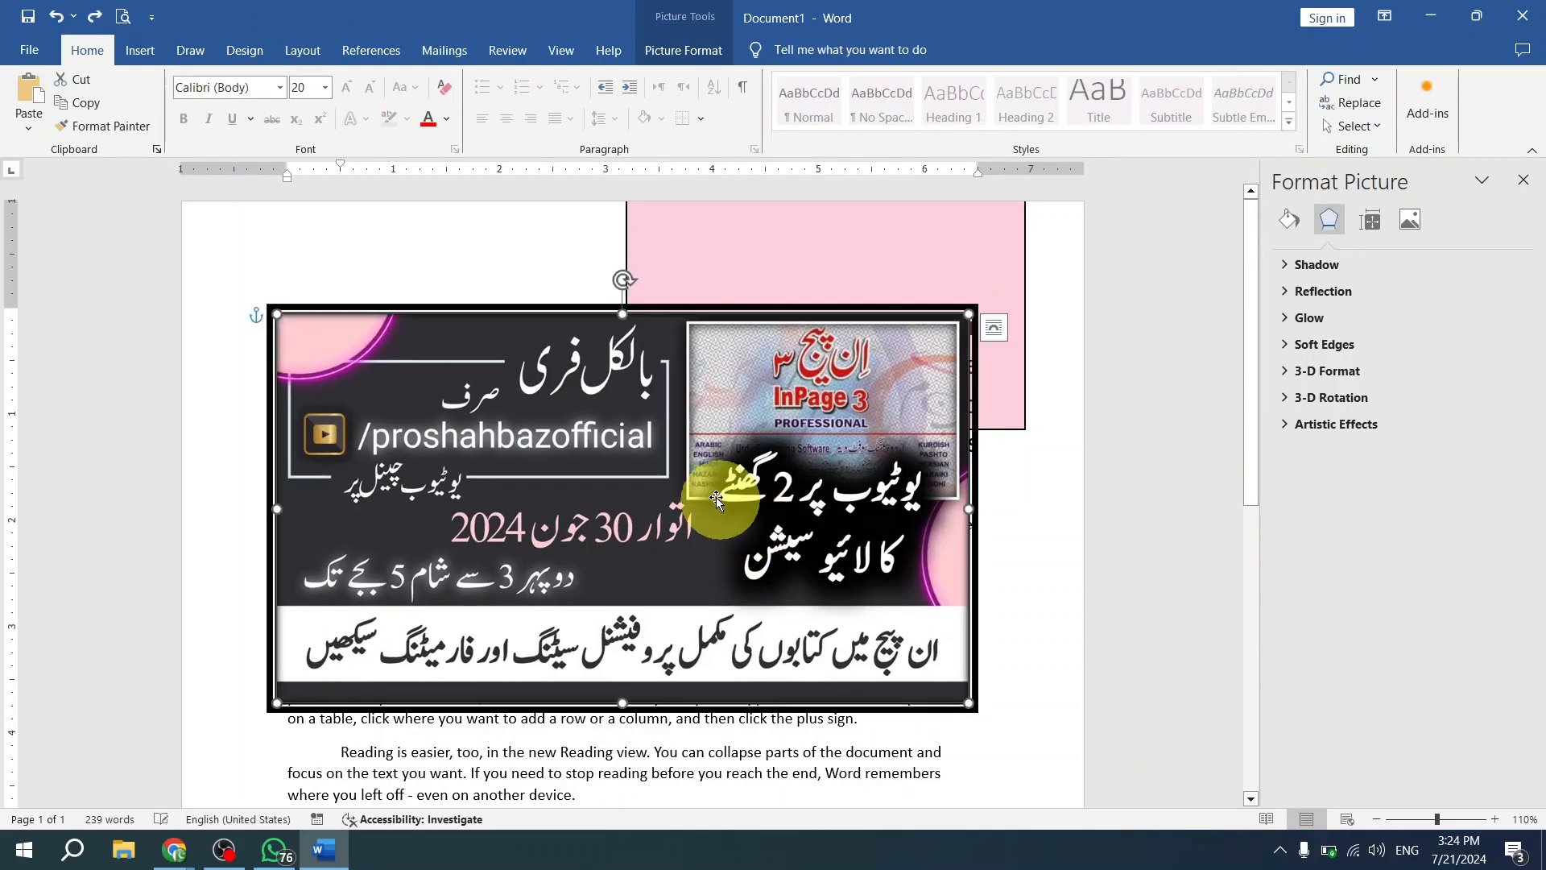
key("ctrl+z")
left_click_drag(725, 399, 723, 406)
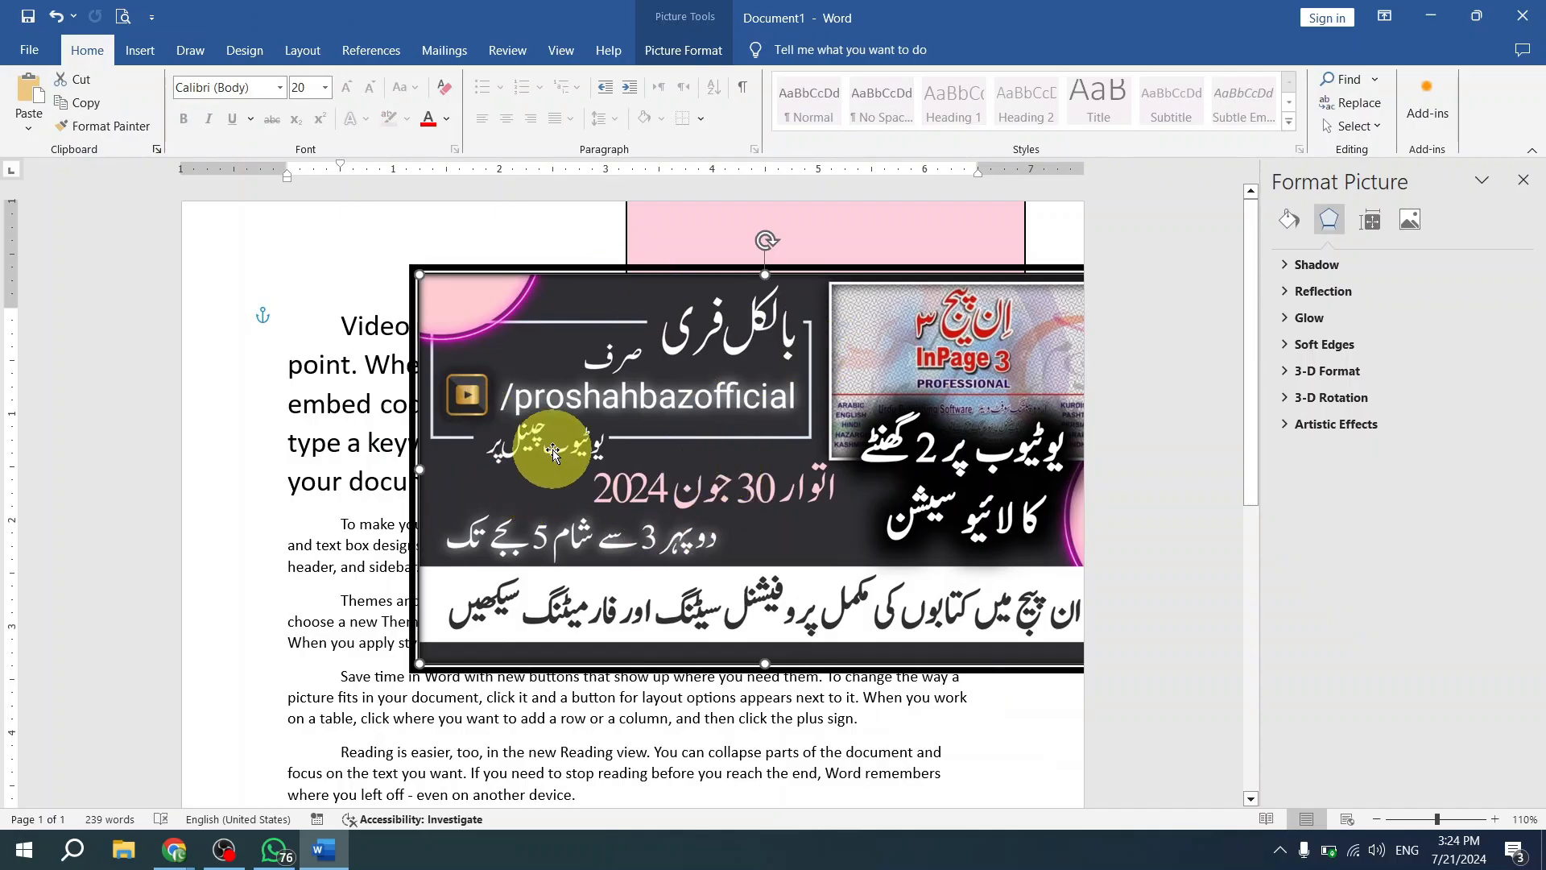
- Recolor the banner picture with Washout and move it left so it lies fully on the page
double_click(480, 388)
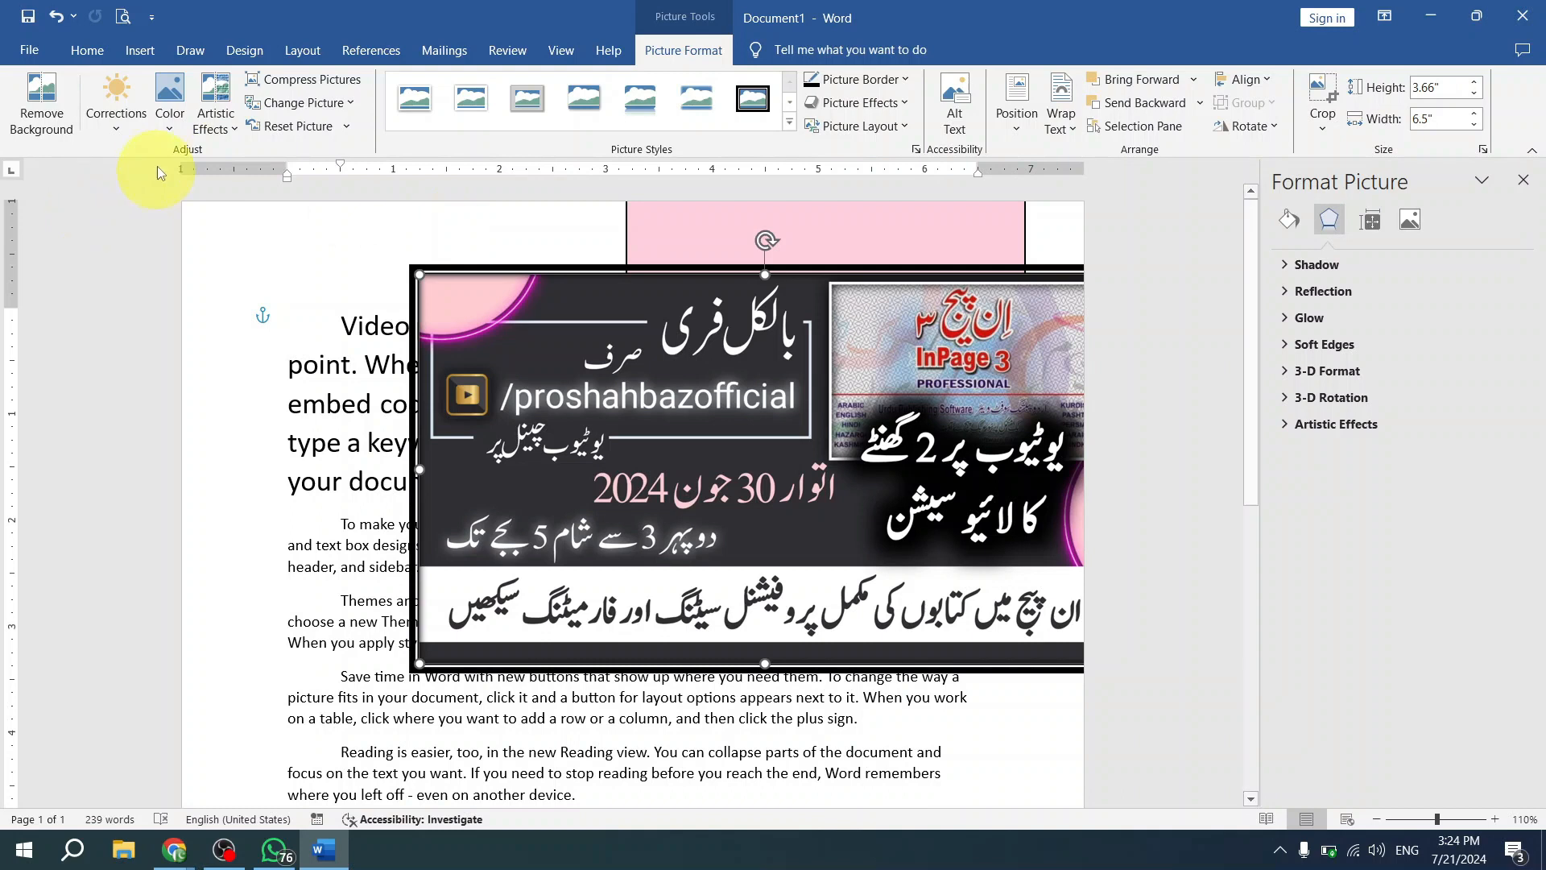
left_click(171, 124)
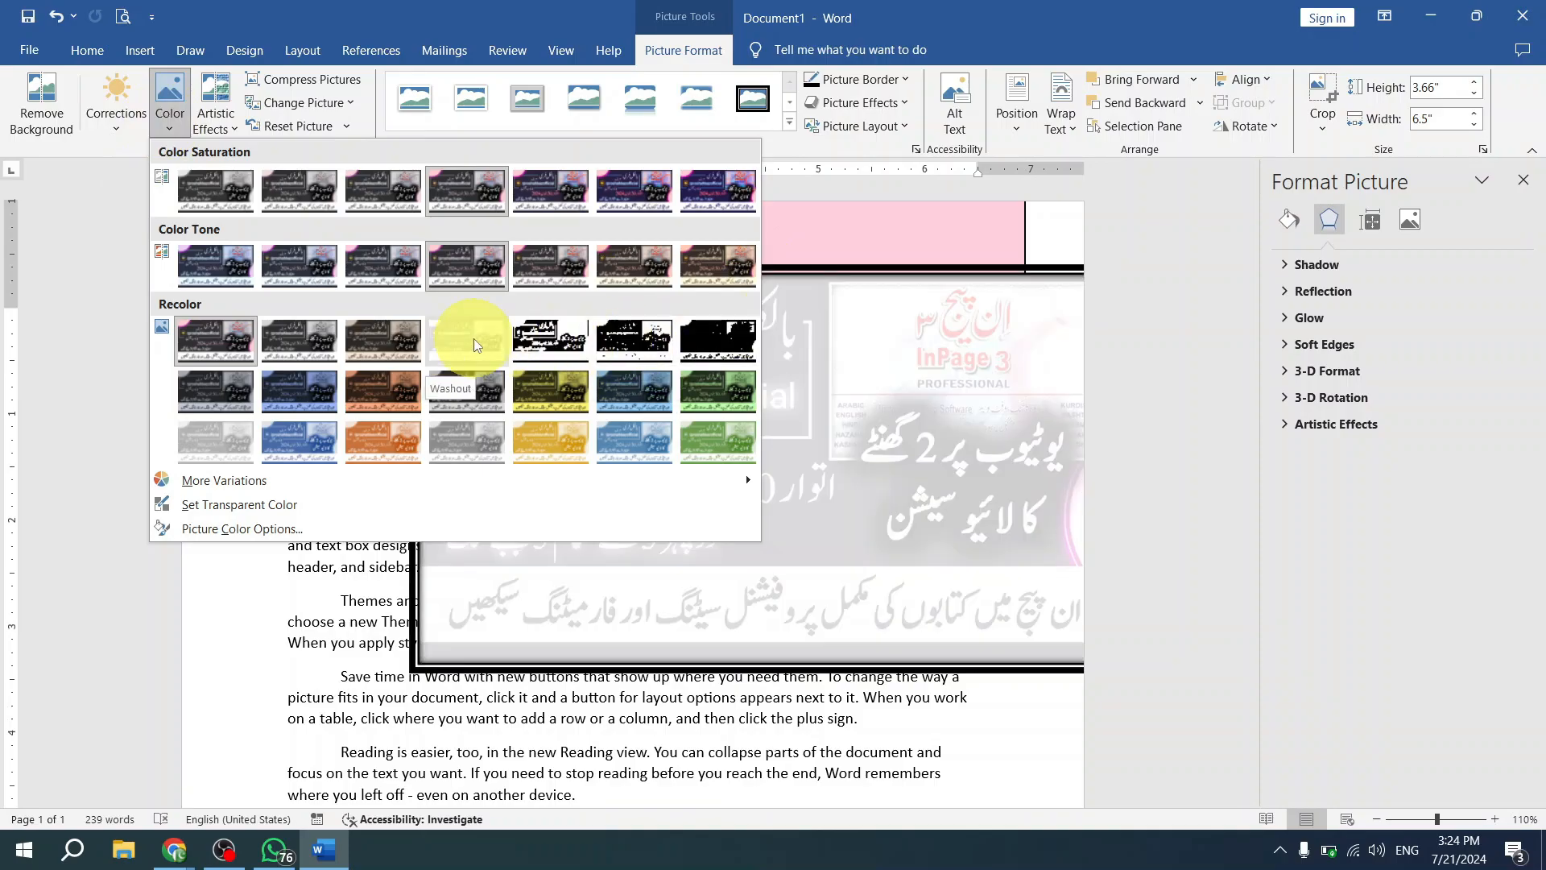
left_click(474, 345)
left_click_drag(632, 356, 560, 358)
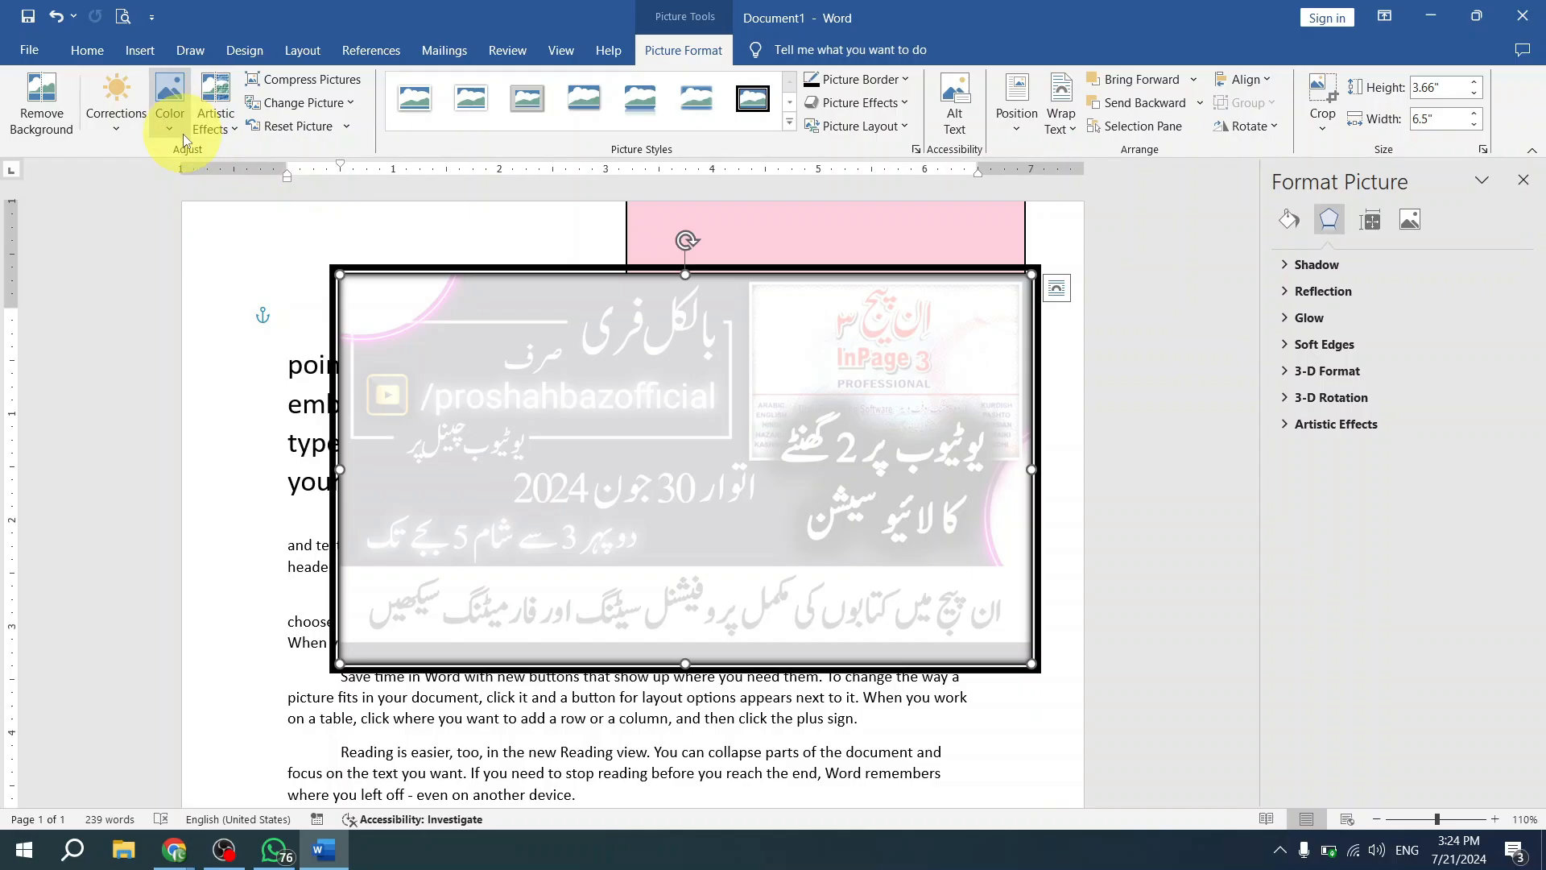
- Recolor the banner picture with Black and White: 75% and move it slightly right and down
left_click(171, 117)
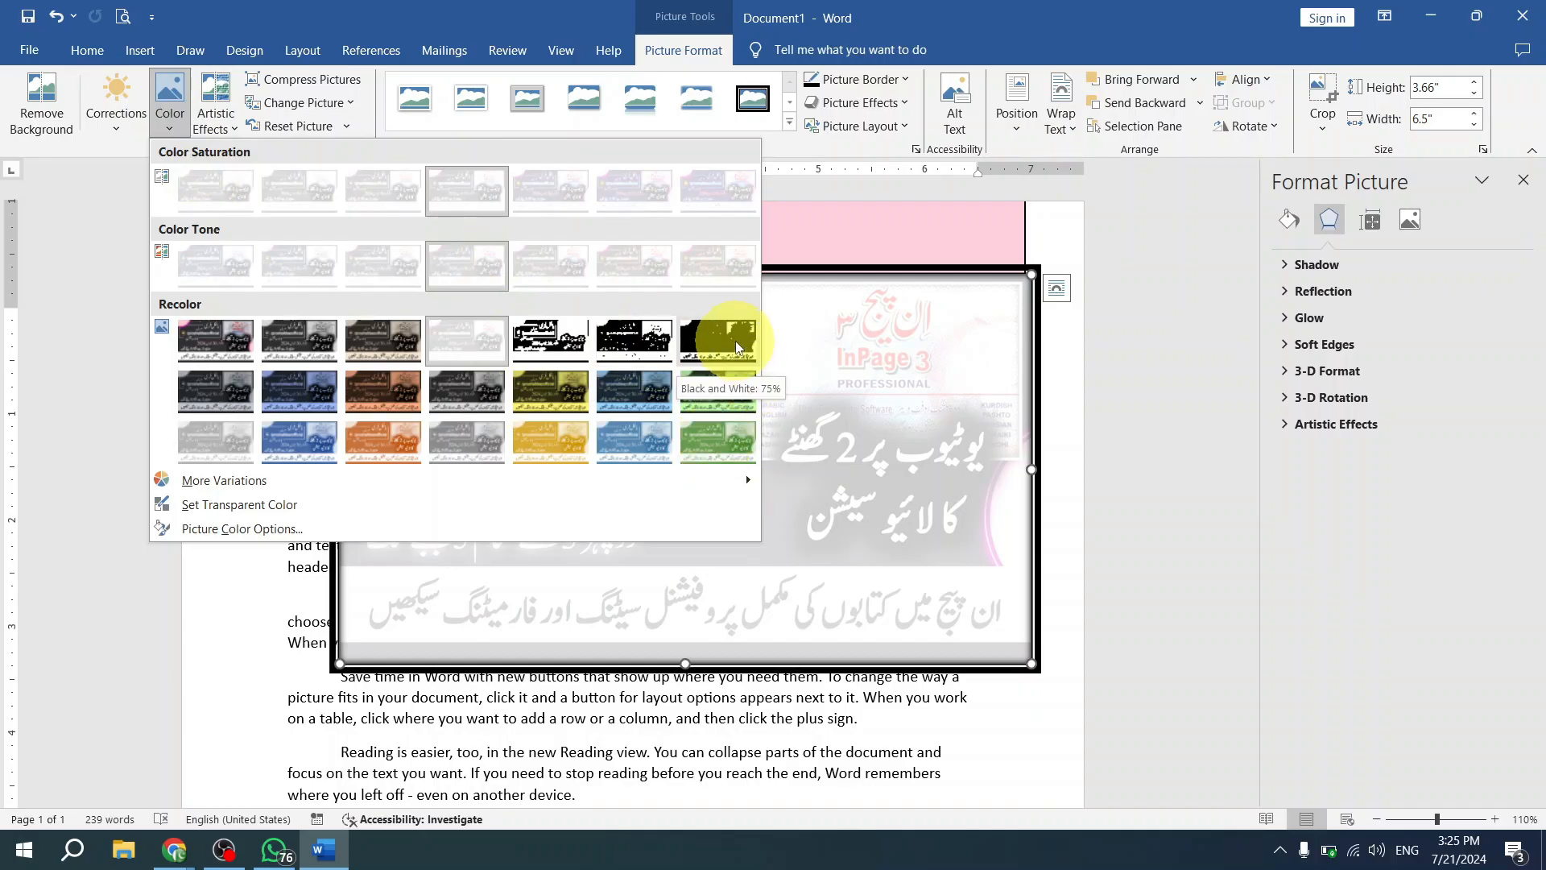
key("Escape")
key("ctrl+z")
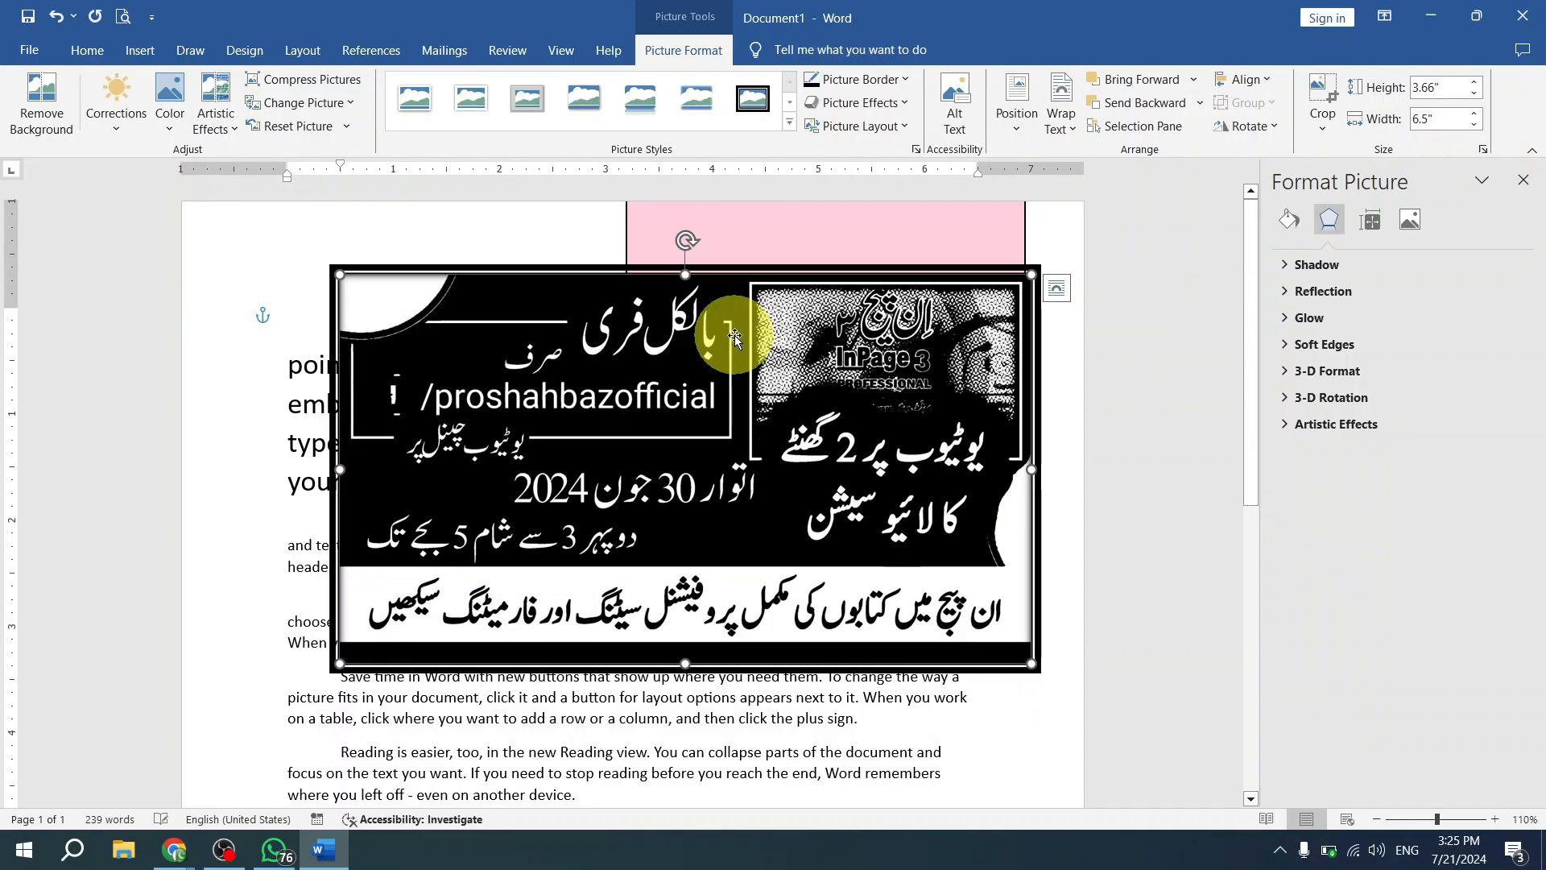
left_click_drag(722, 339, 643, 409)
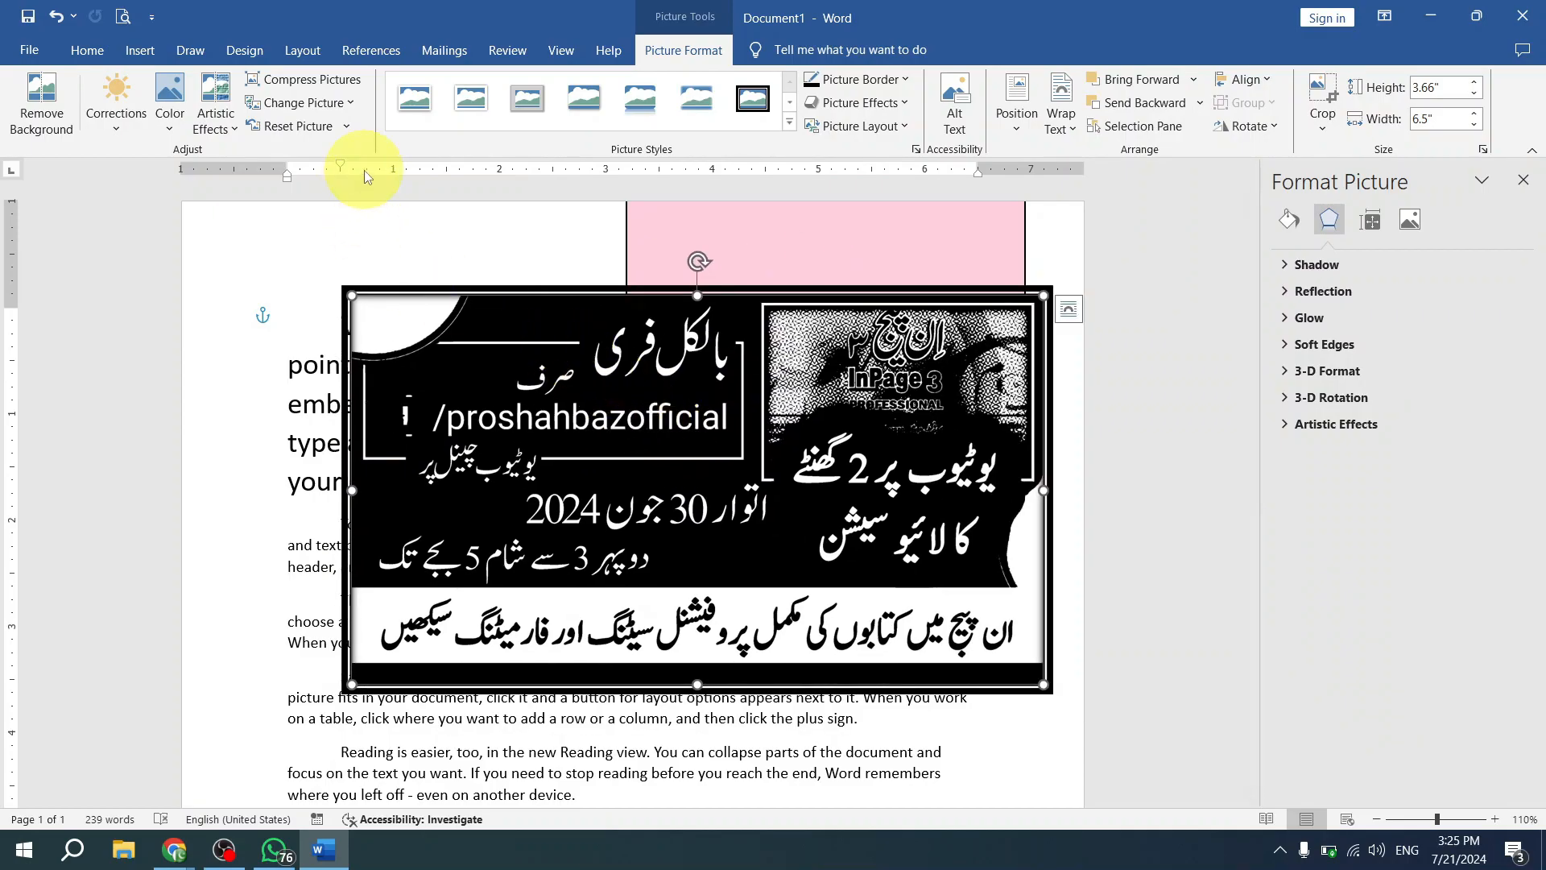
- Reset the banner picture's formatting without changing its size, and move the picture slightly left and down
left_click(348, 128)
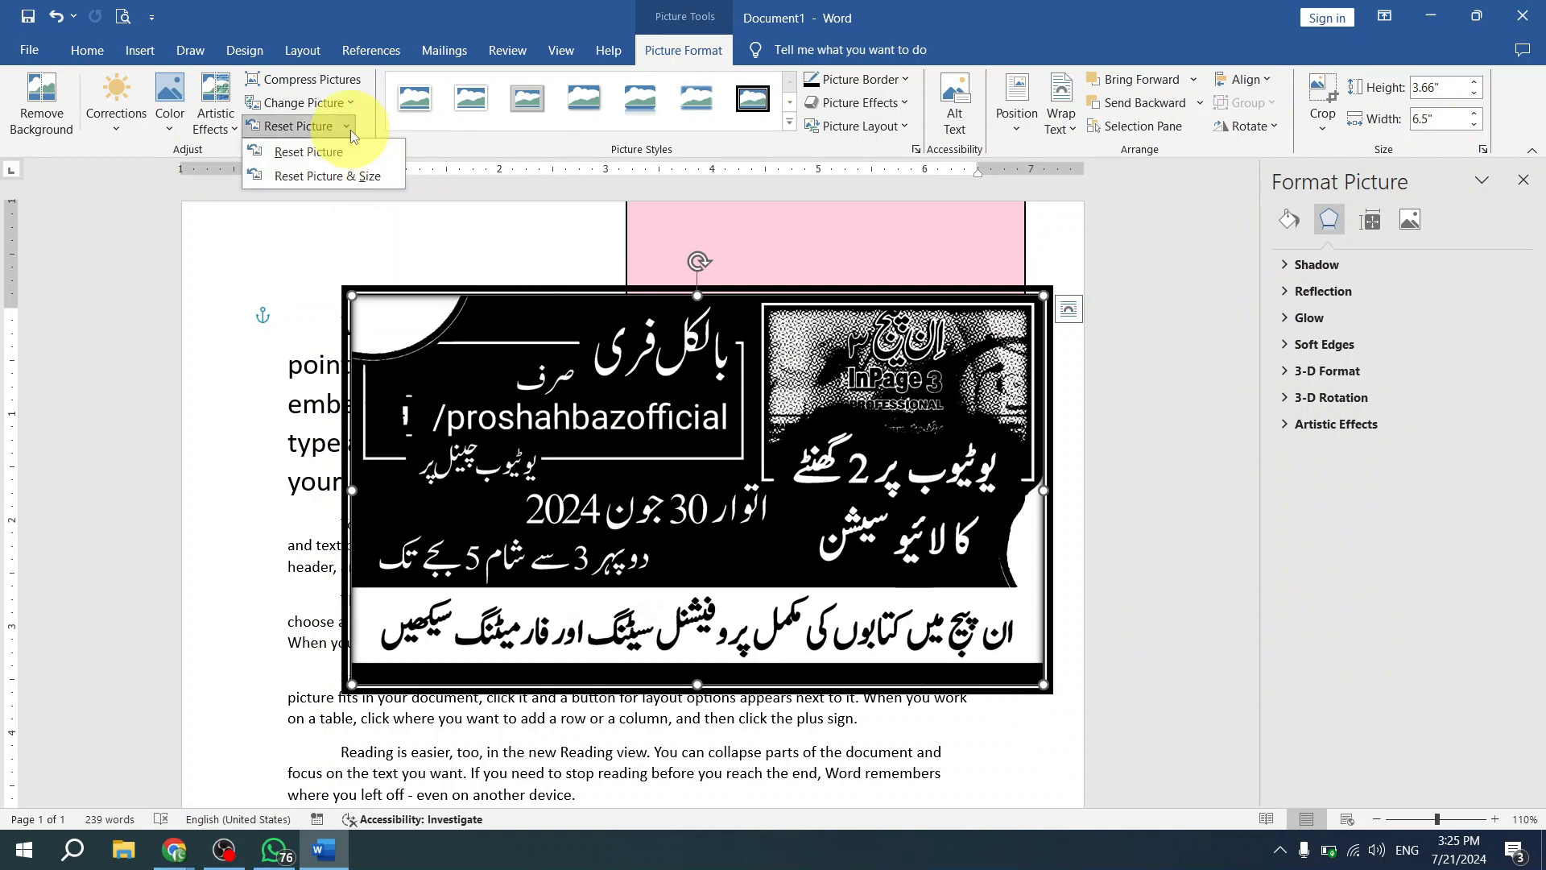
left_click(310, 153)
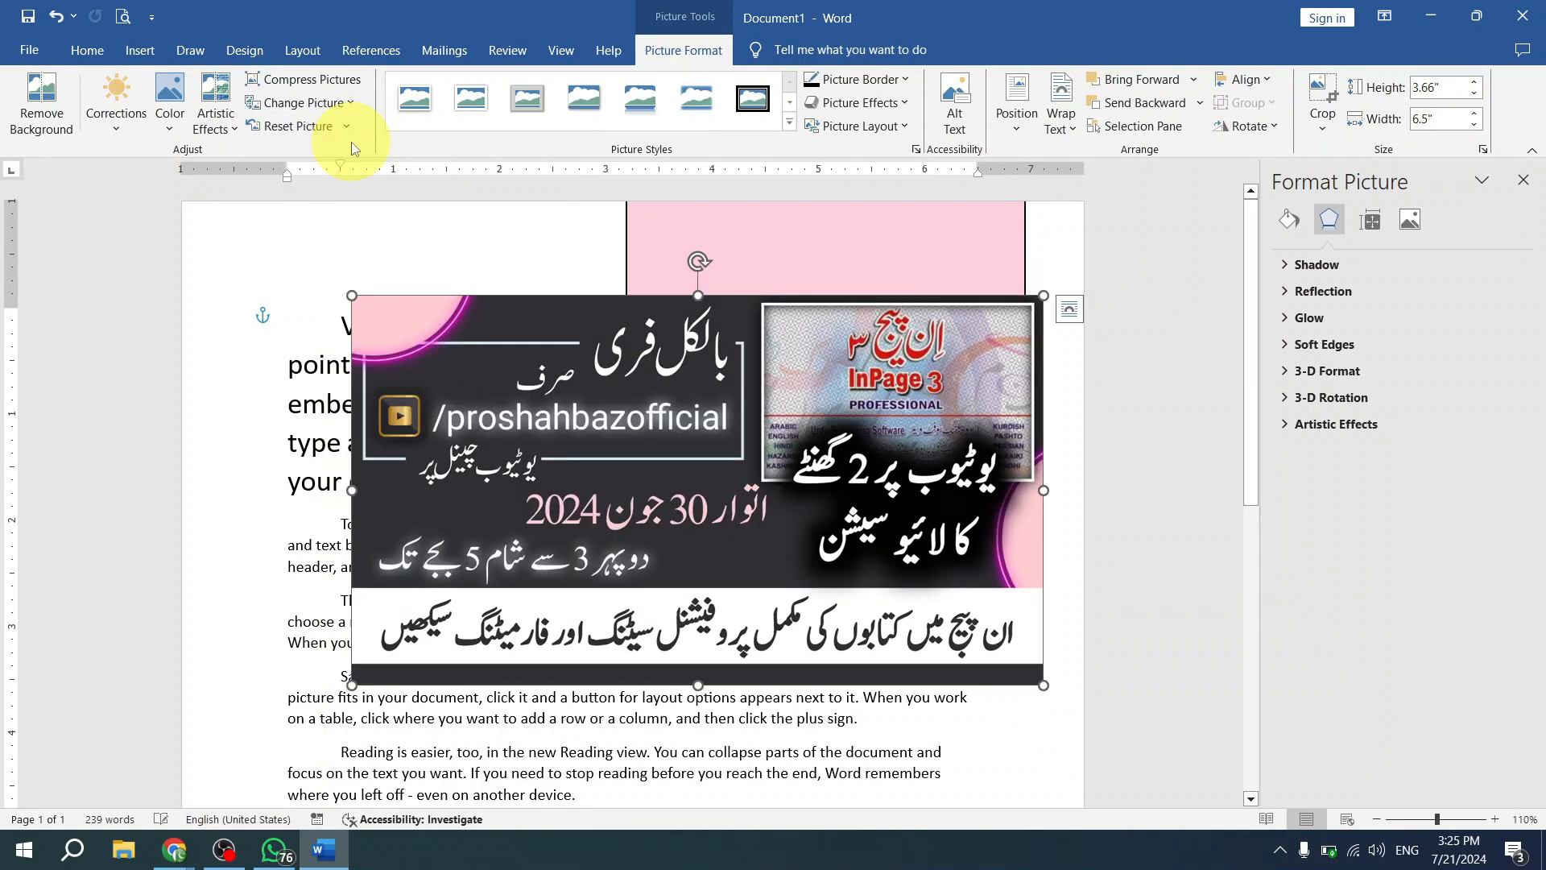
left_click_drag(635, 405, 590, 415)
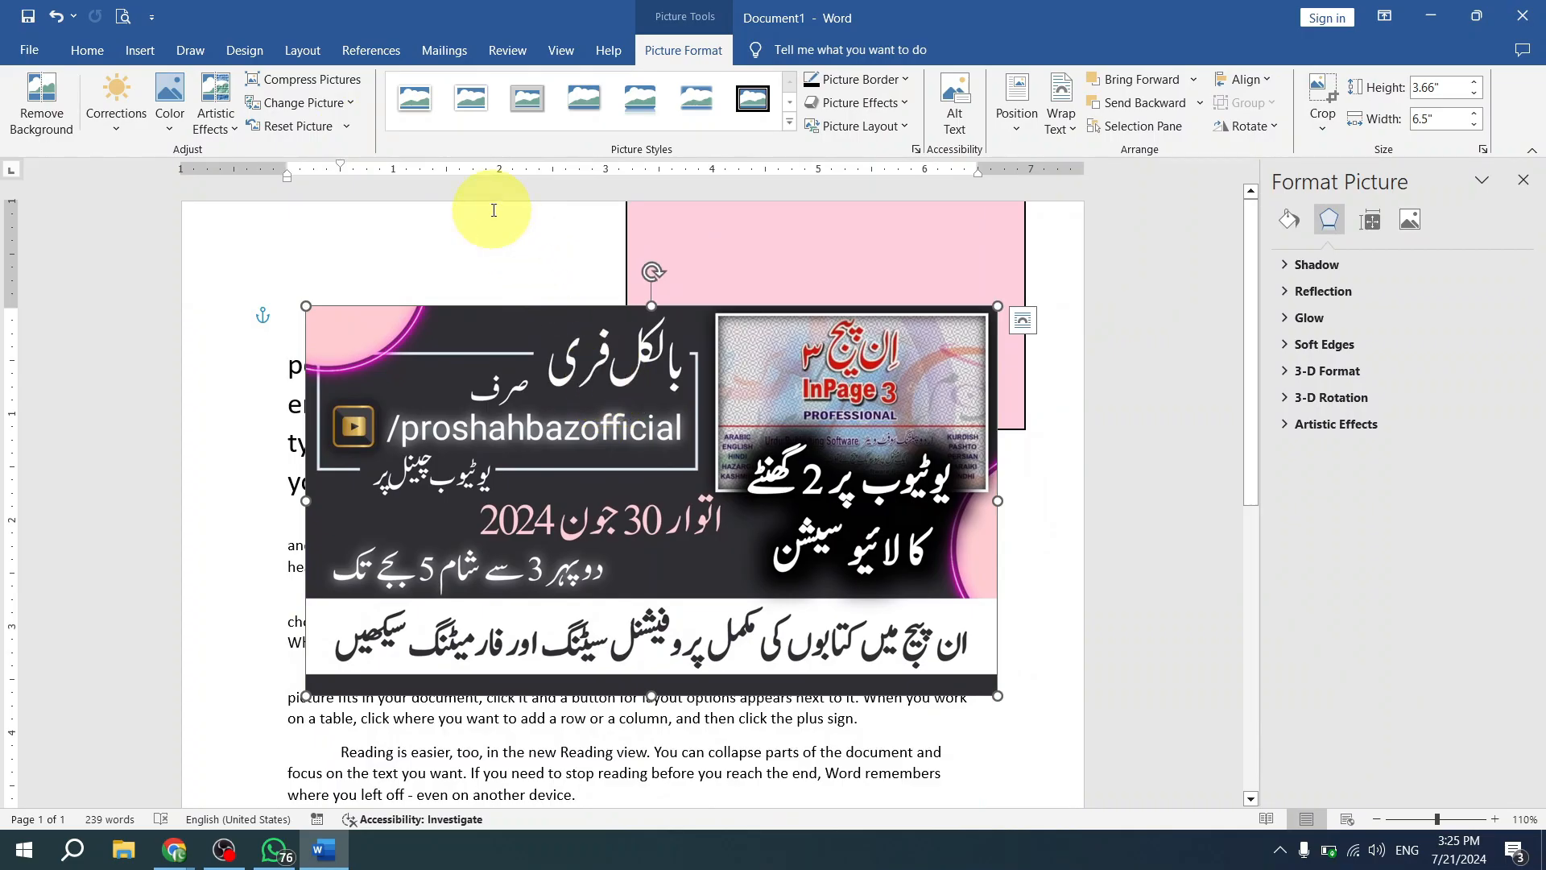
- Apply the glossy plastic-wrap artistic effect to the banner picture and move it up over the page's top edge
left_click(217, 134)
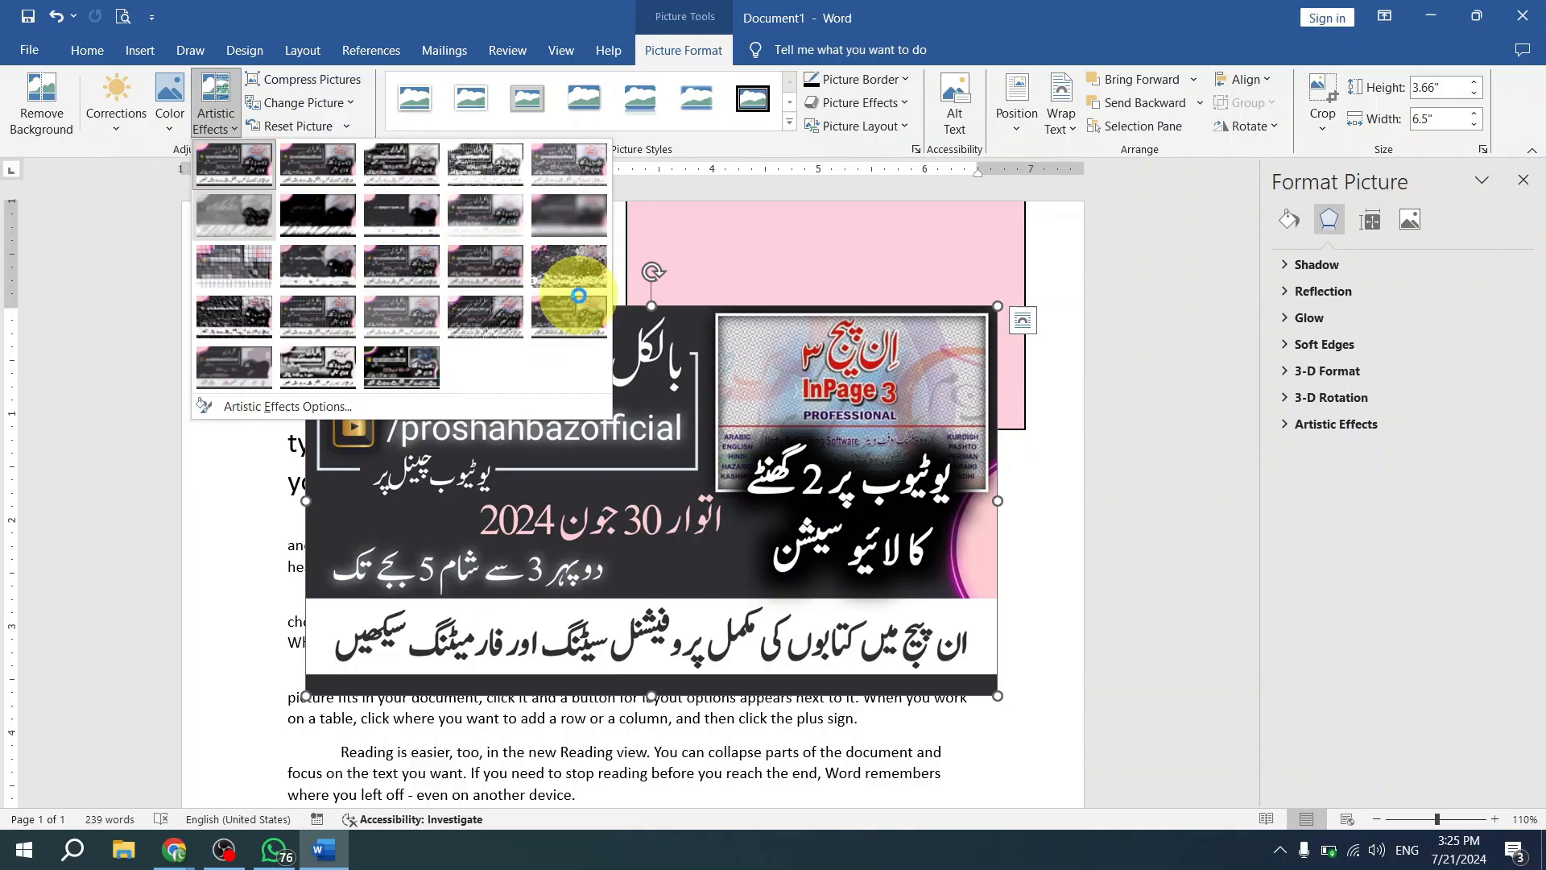
left_click(578, 313)
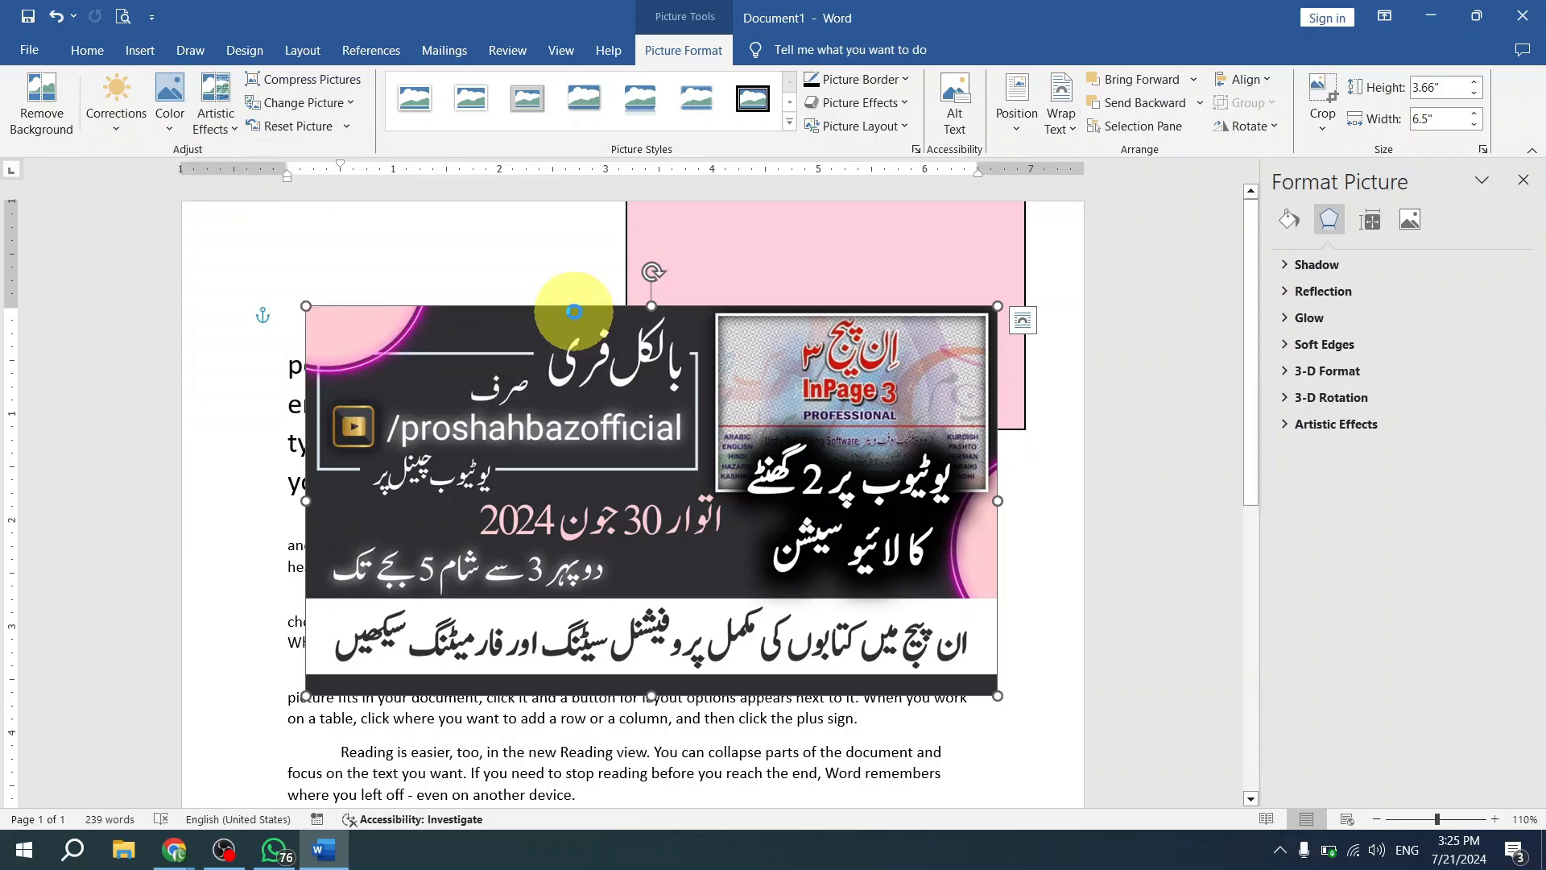
left_click_drag(665, 440, 696, 327)
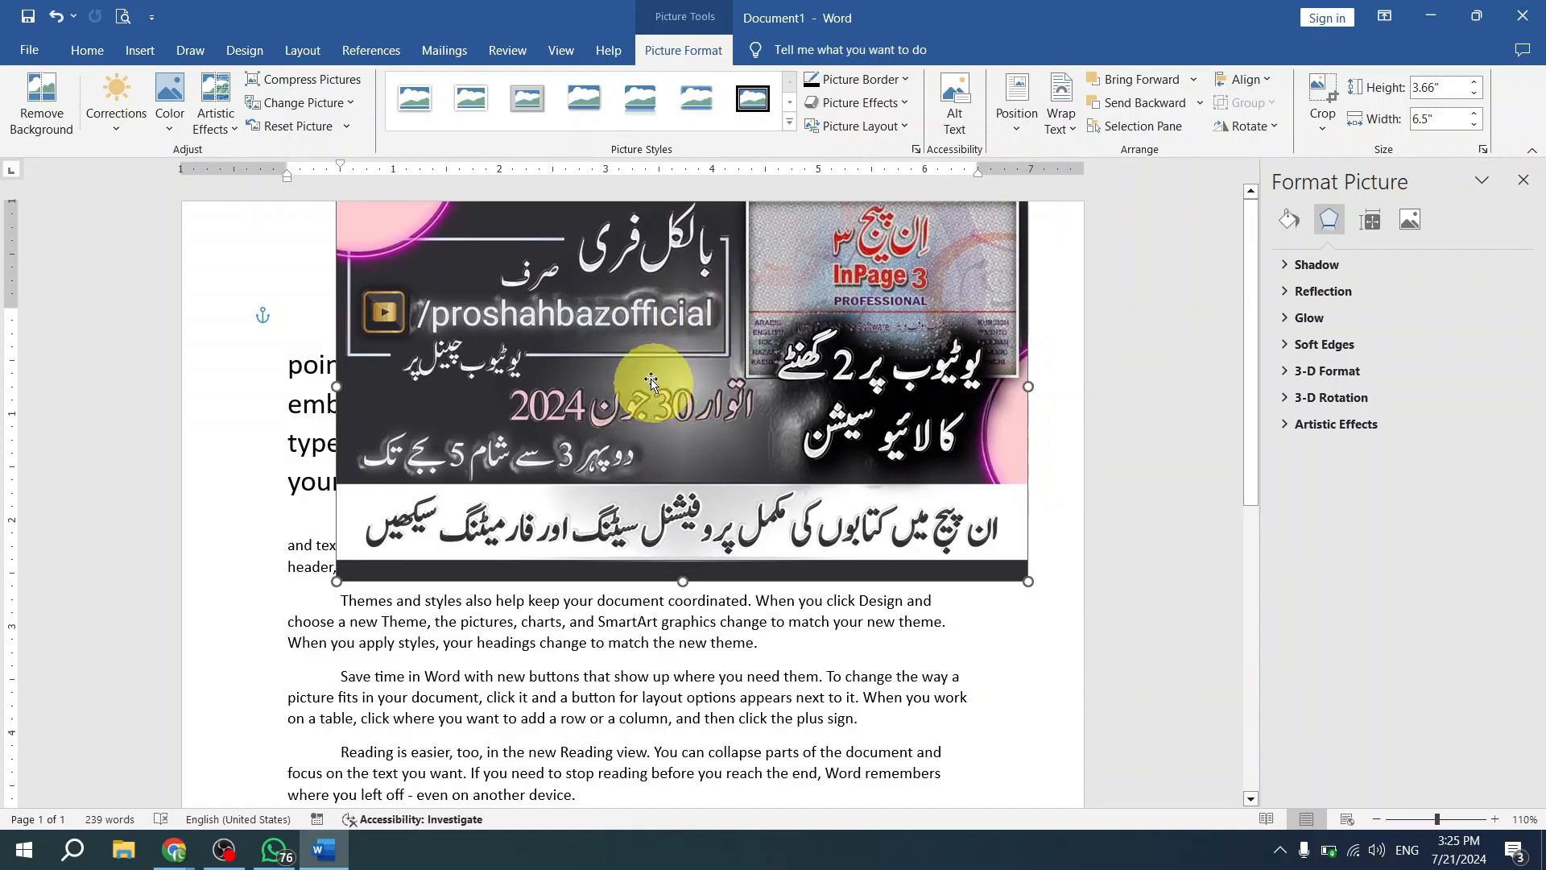
- Apply the grey chalk-sketch artistic effect to the banner picture, and reset the picture's formatting
left_click(215, 104)
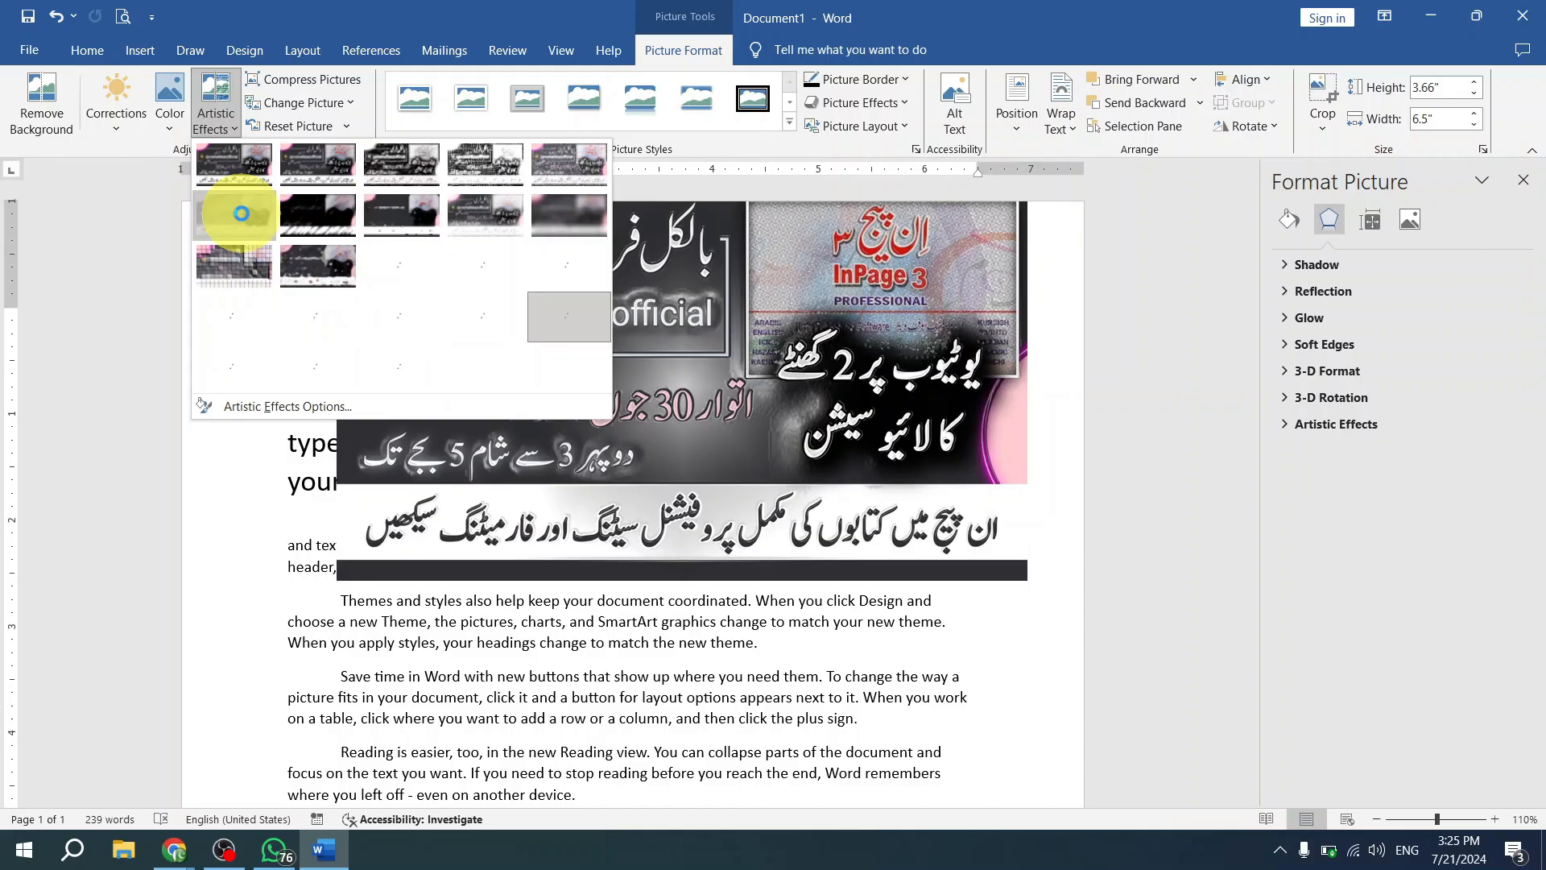
left_click(830, 558)
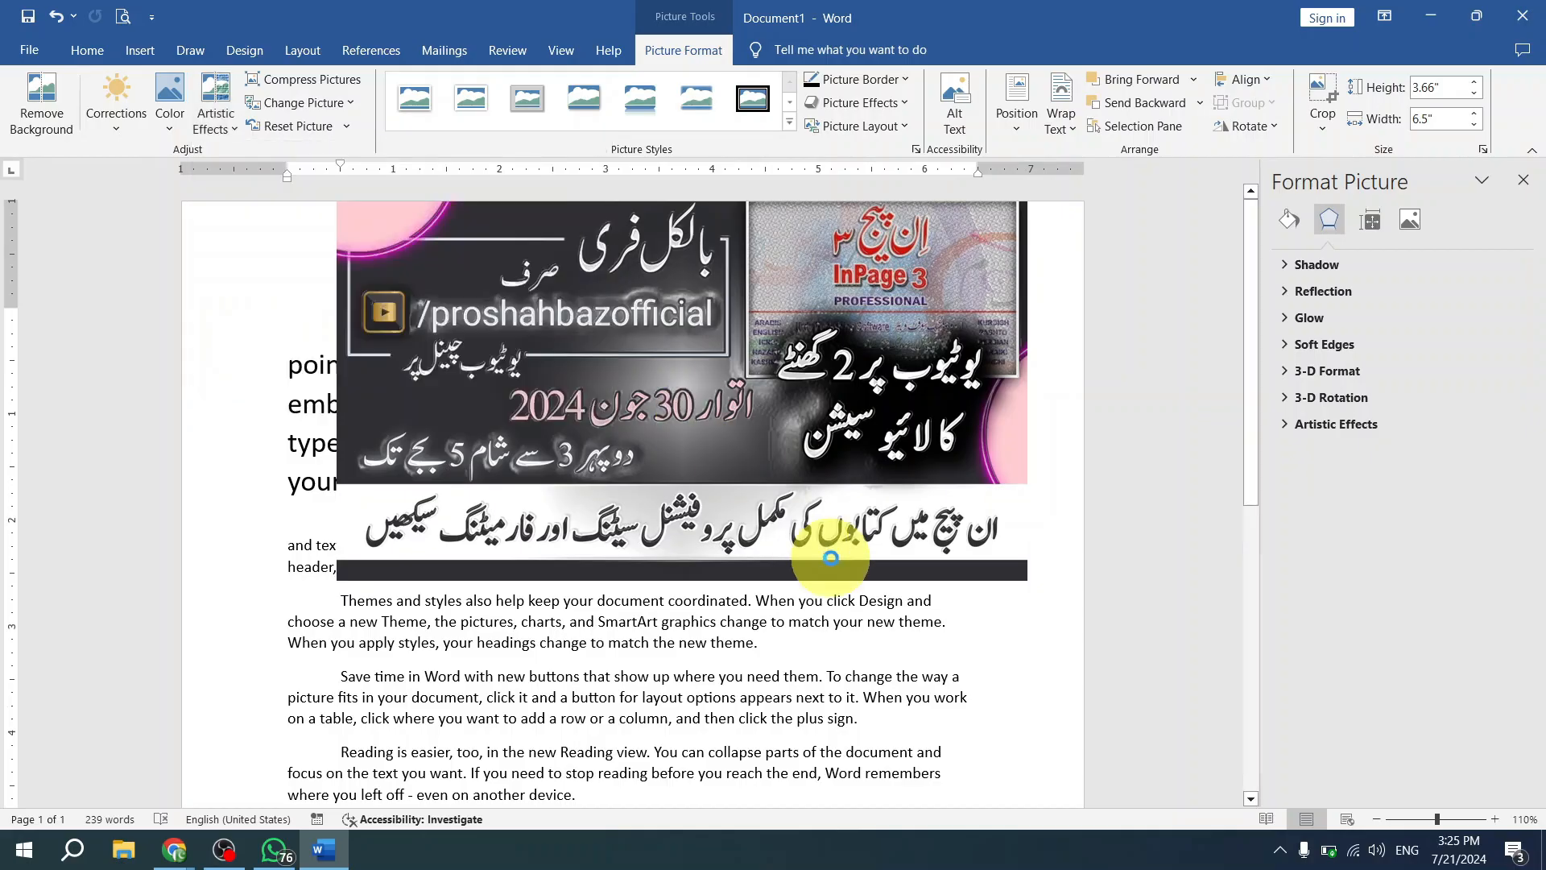
left_click(538, 336)
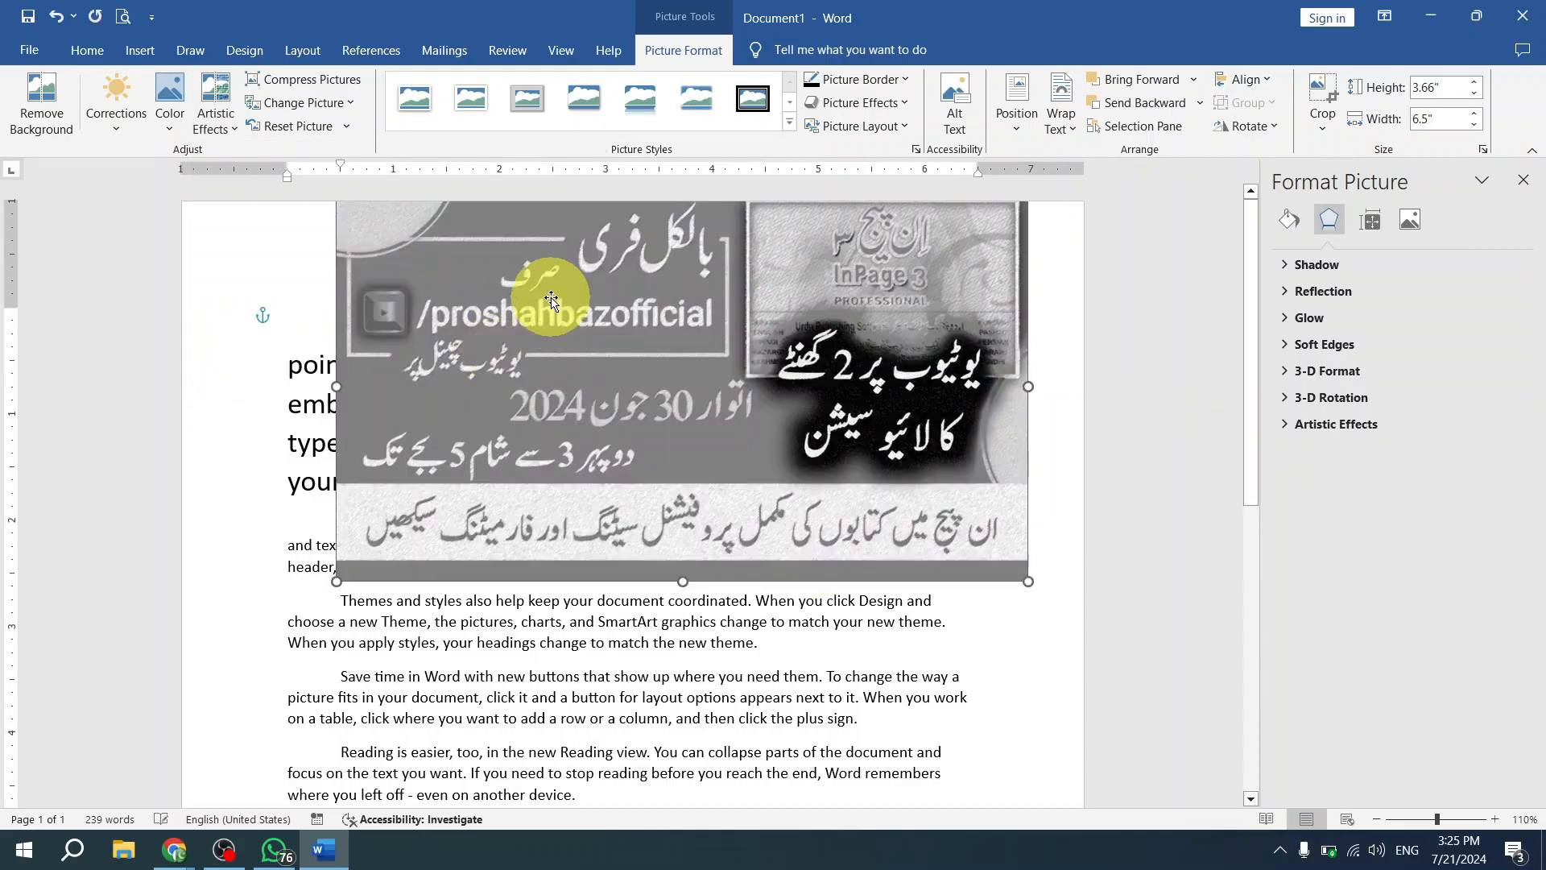
left_click(325, 137)
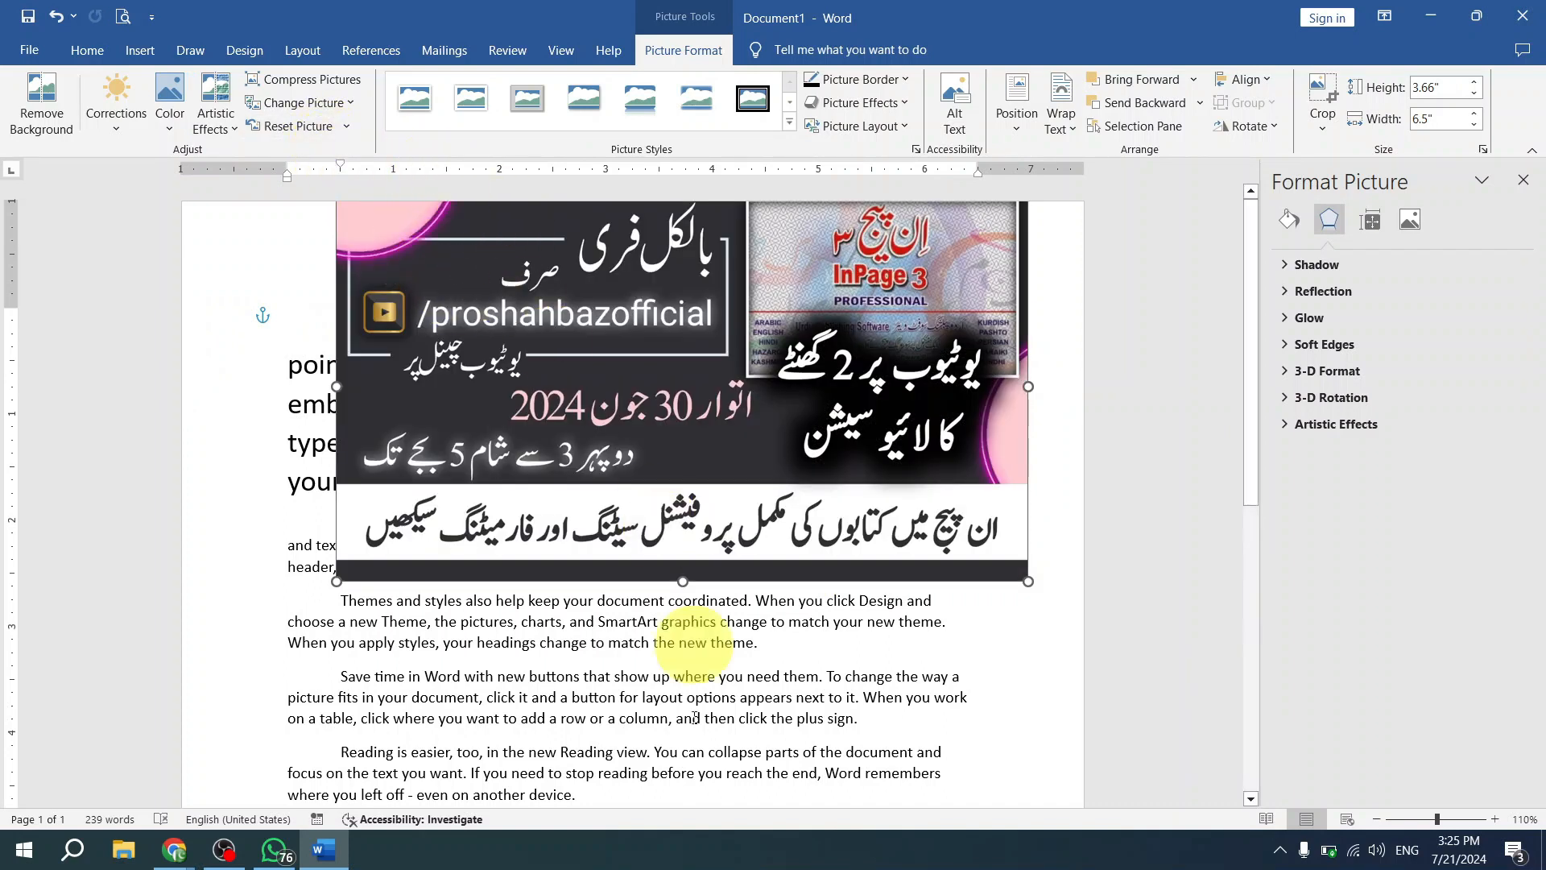
- Switch to the Google Meet call in Chrome, admit the waiting participant, and return to the Word document
mouse_move(182, 862)
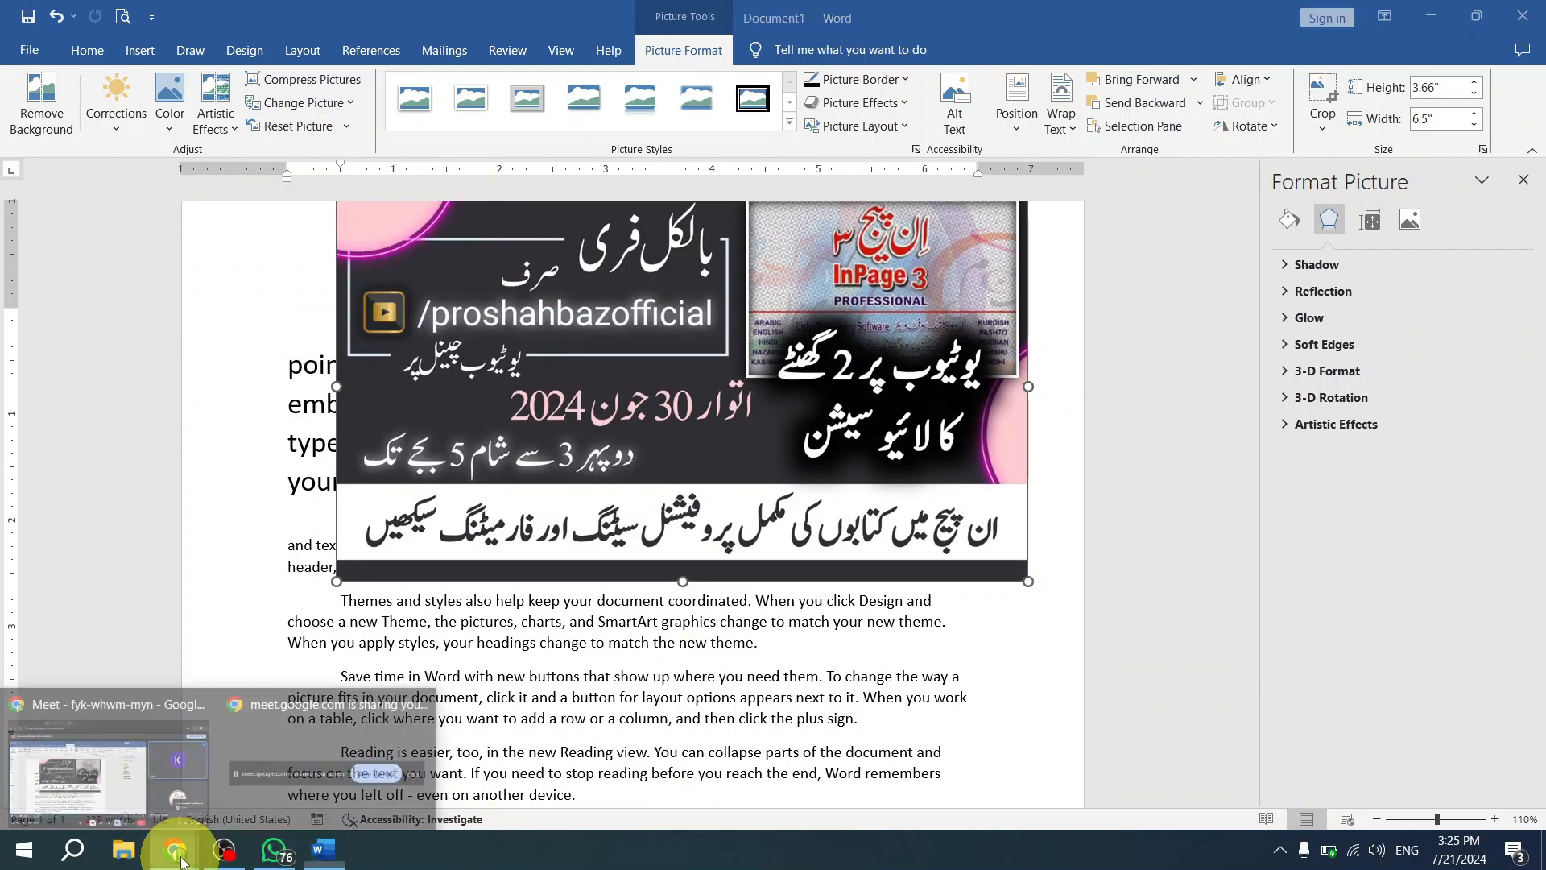
left_click(128, 777)
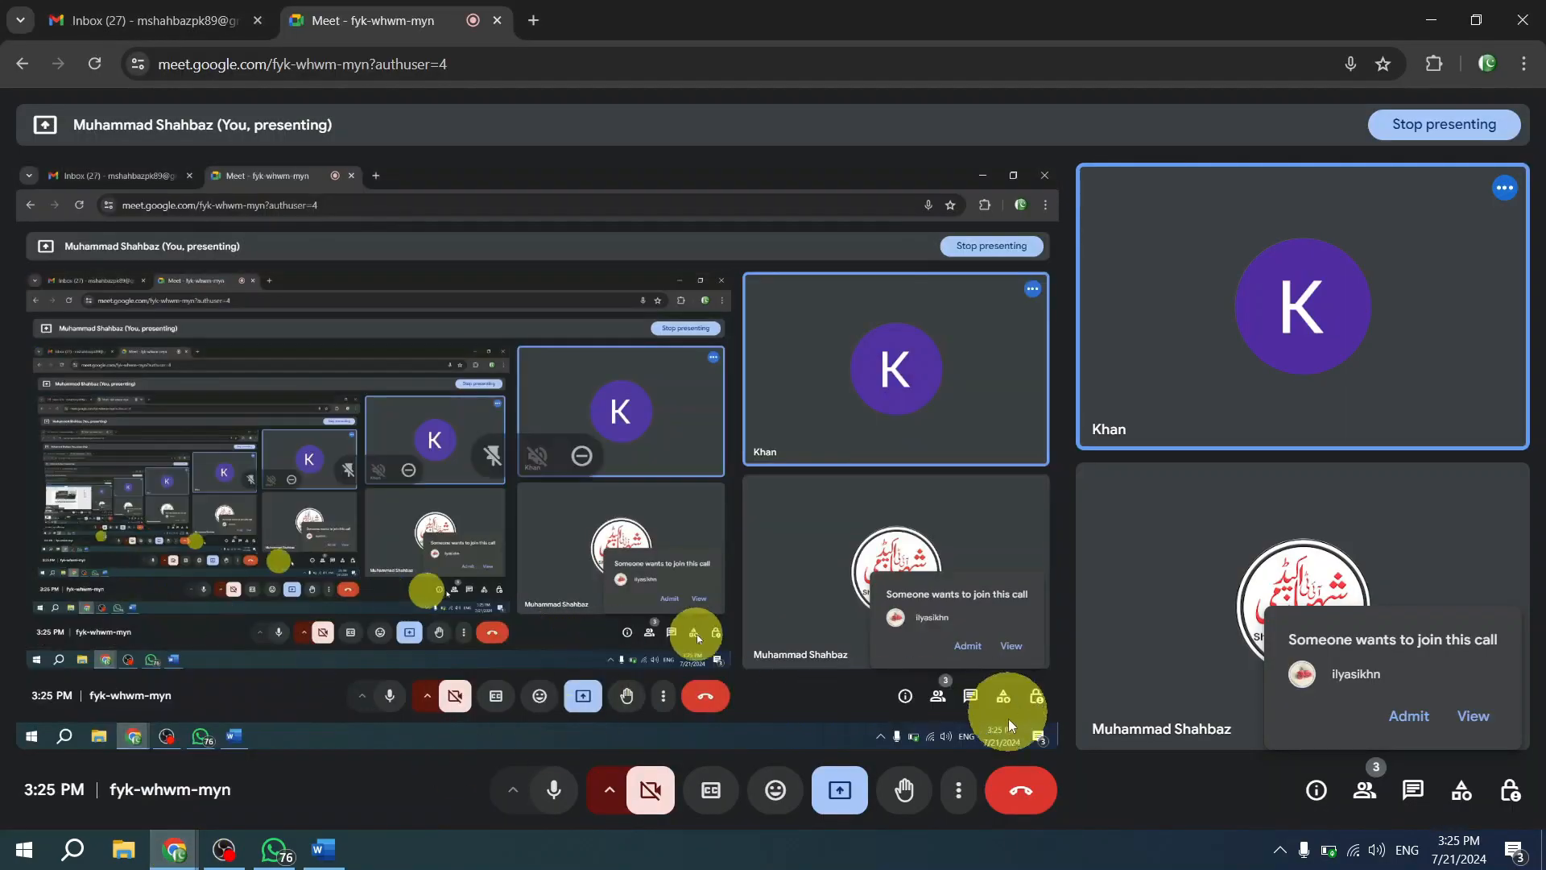
left_click(1395, 717)
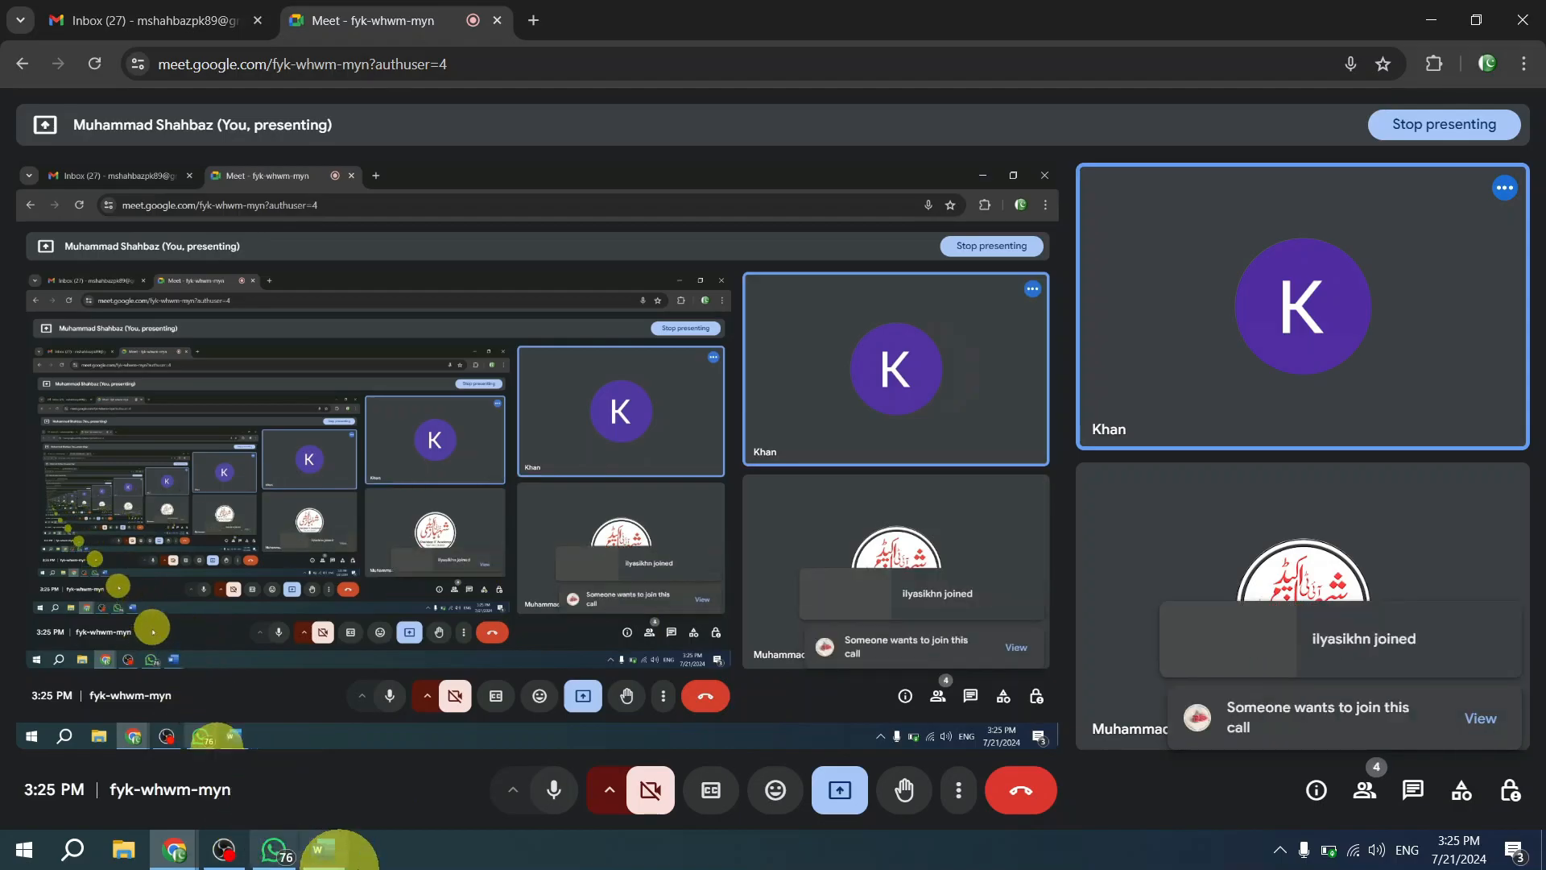
mouse_move(203, 856)
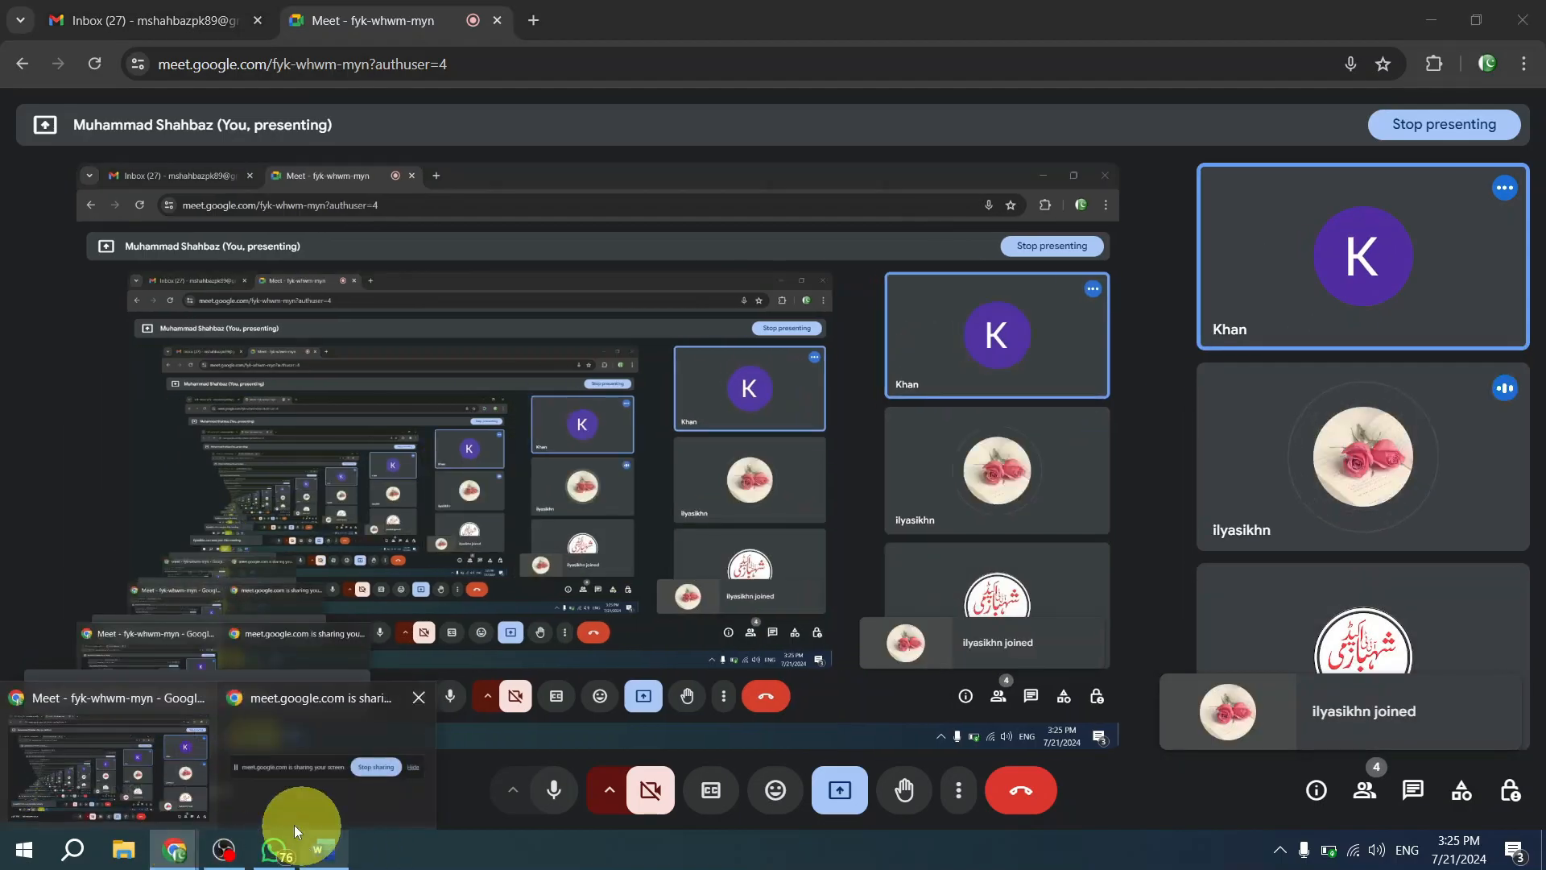
left_click(320, 851)
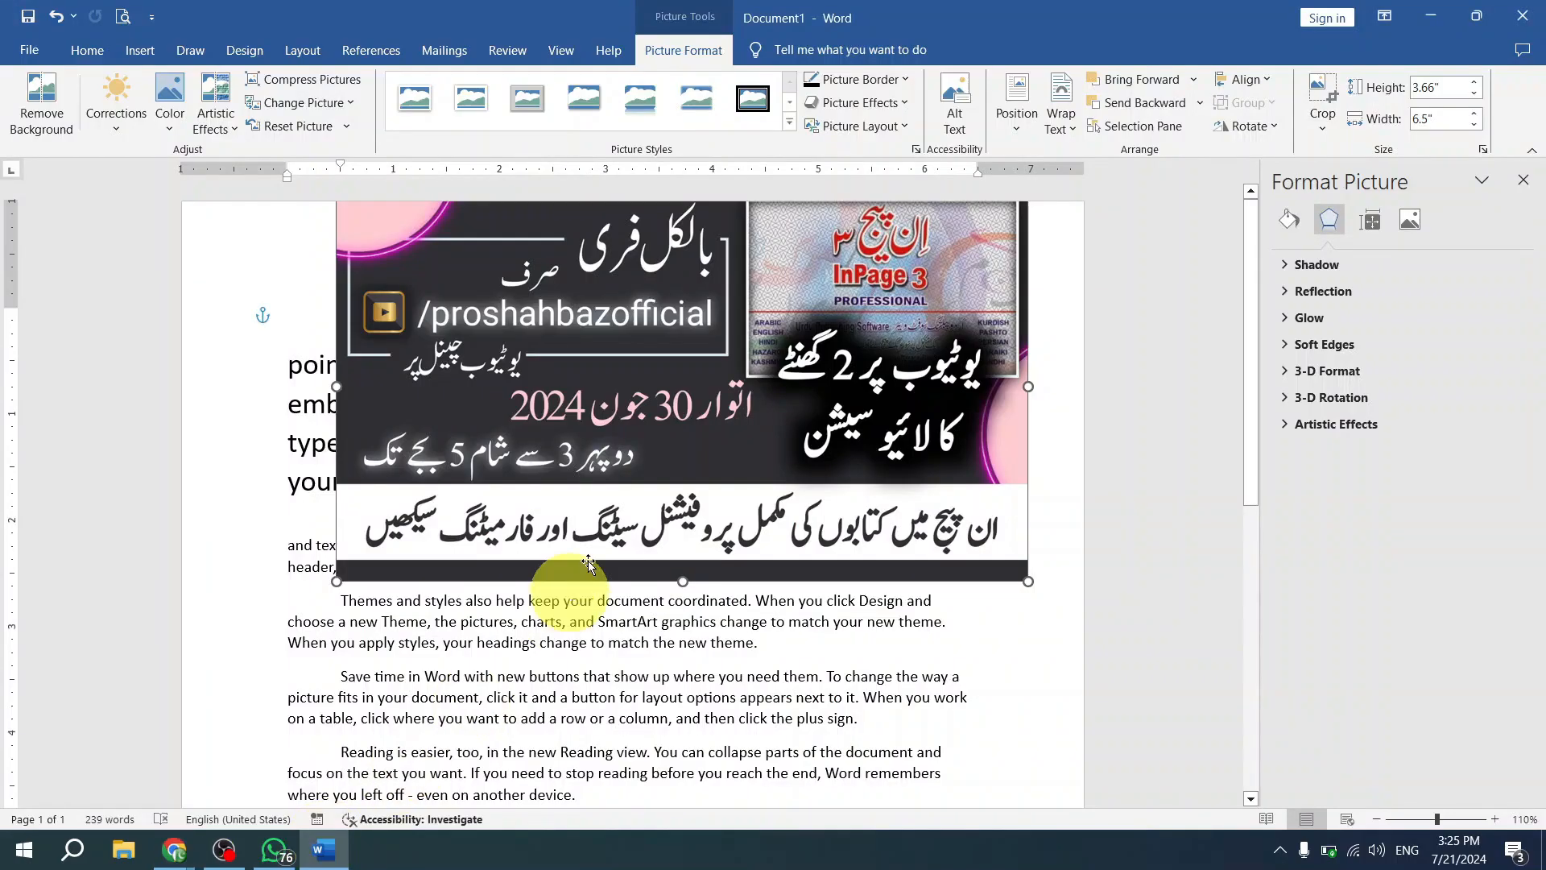
- Move the banner picture below the first lines of text and the pink rectangle down and left, so that the picture overlaps the rectangle
left_click_drag(776, 327, 805, 386)
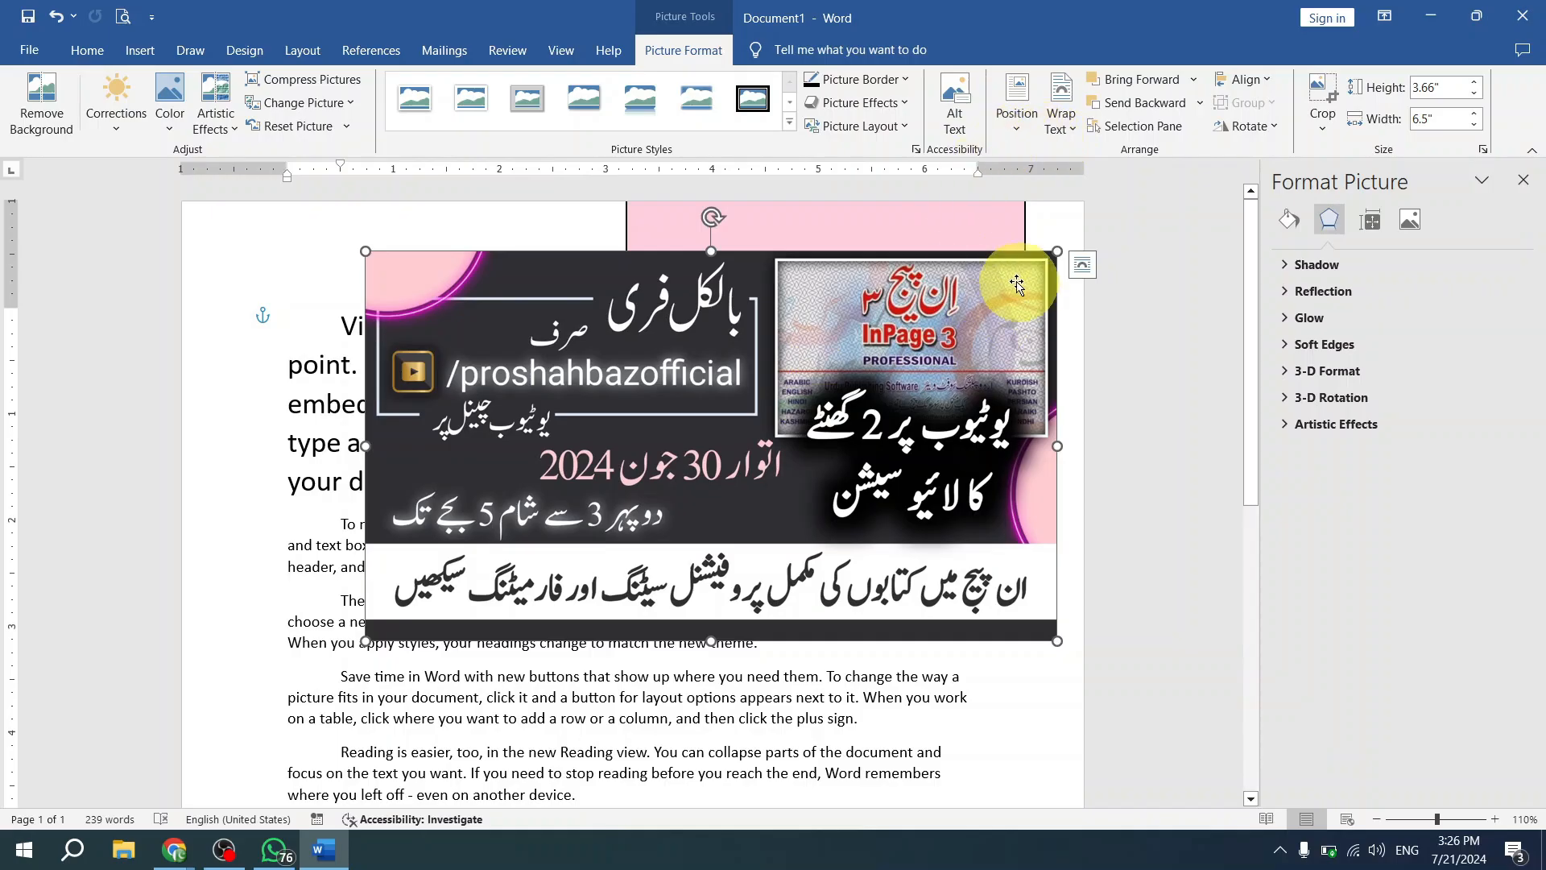
left_click_drag(961, 335, 916, 382)
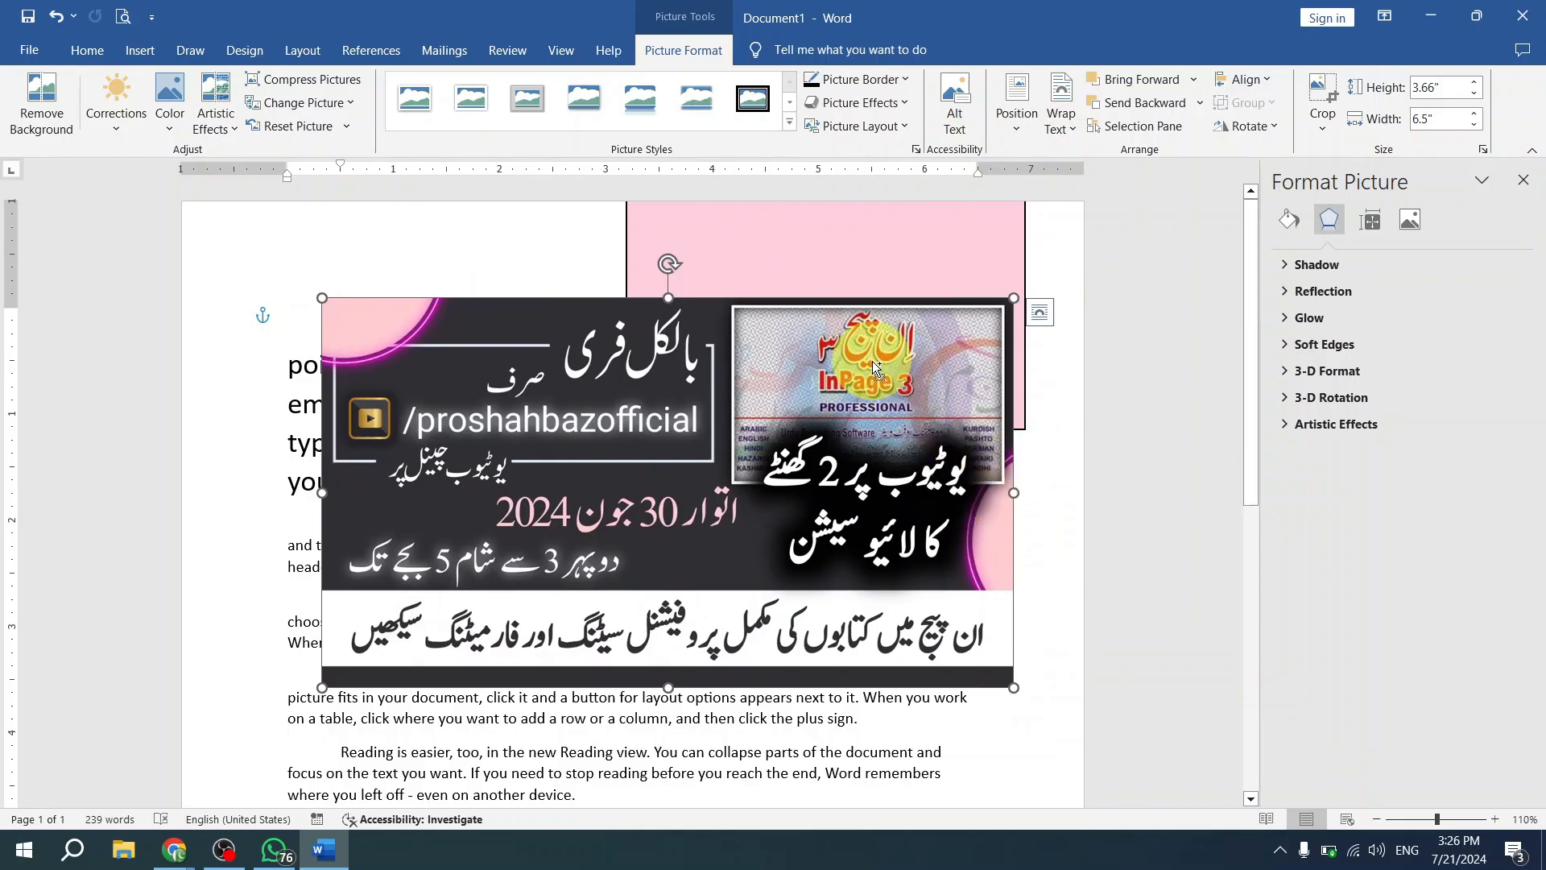
scroll(874, 364, "down", 5, "ctrl")
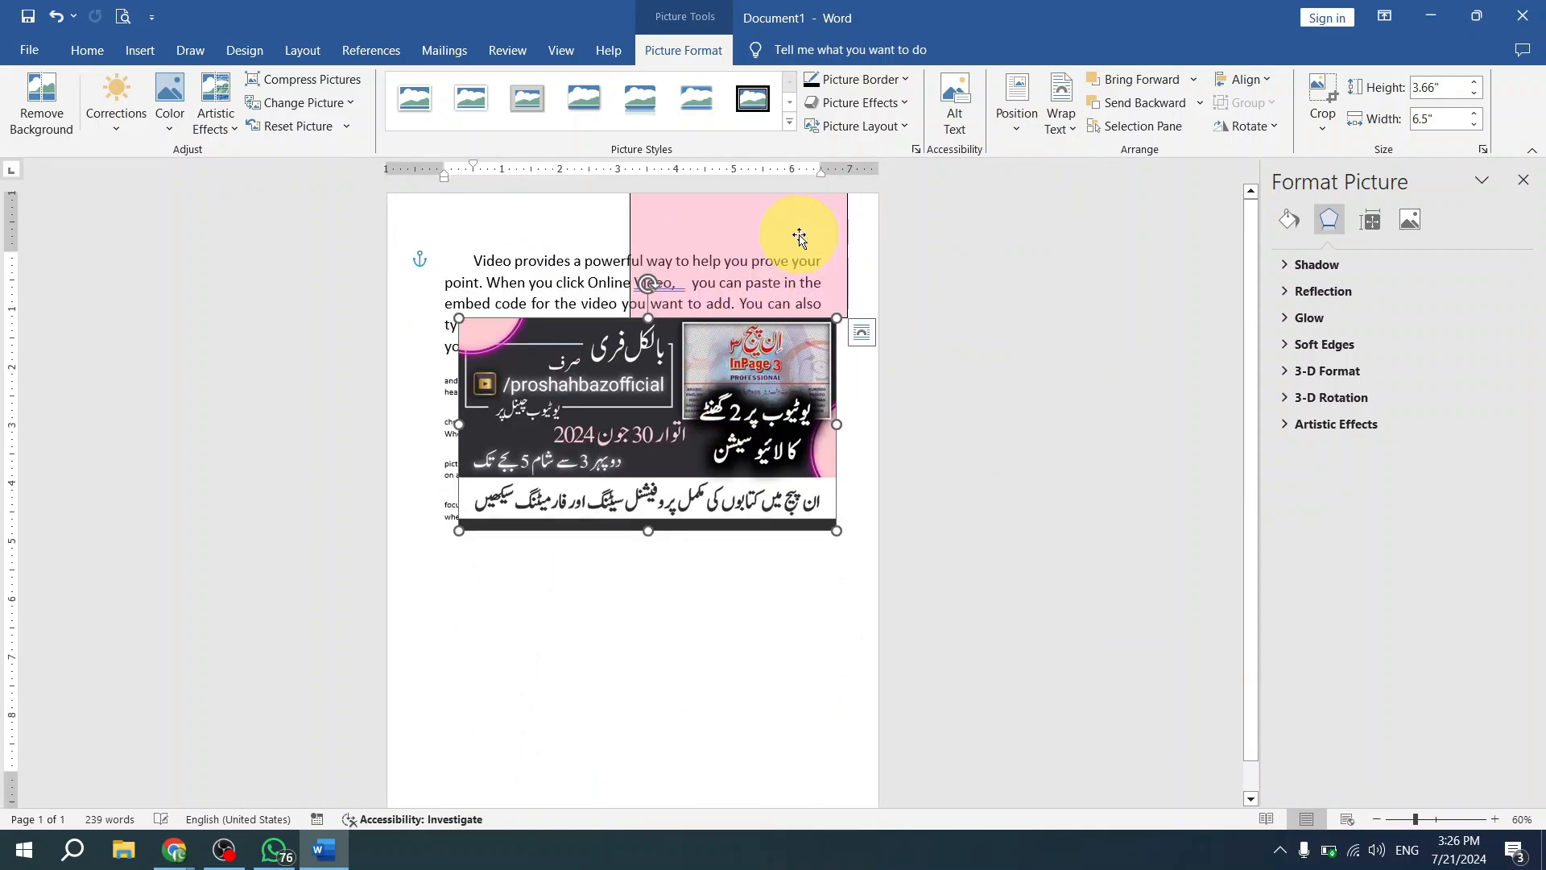
left_click_drag(685, 421, 723, 430)
left_click_drag(766, 235, 719, 303)
left_click_drag(746, 451, 761, 400)
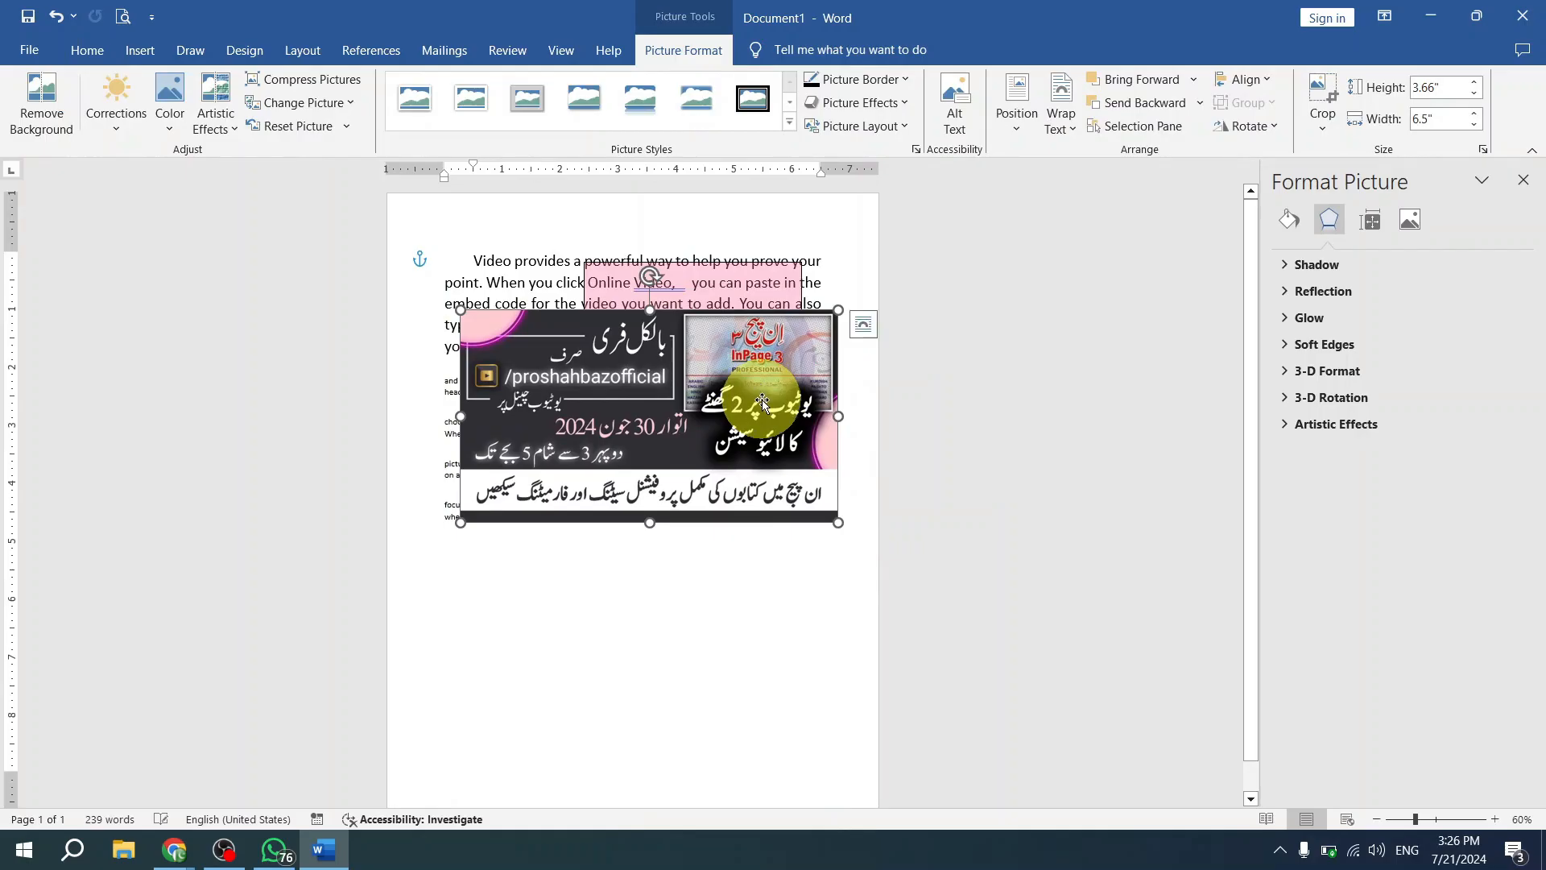
- Send the banner picture backward behind the pink rectangle, and send the rectangle backward behind the picture again
scroll(762, 399, "up", 7, "ctrl")
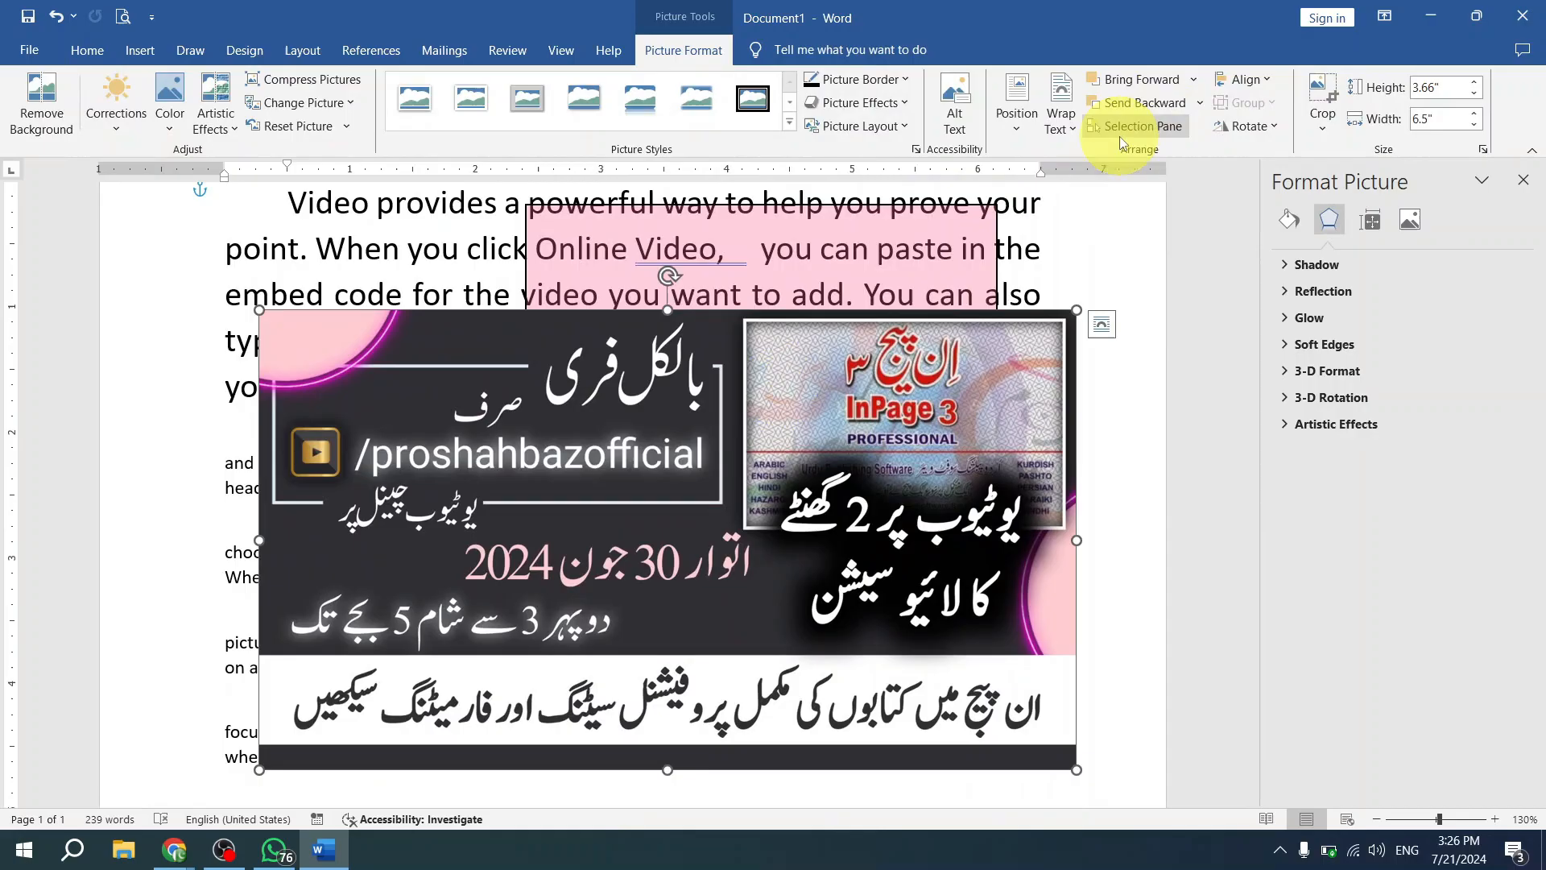
left_click(1145, 103)
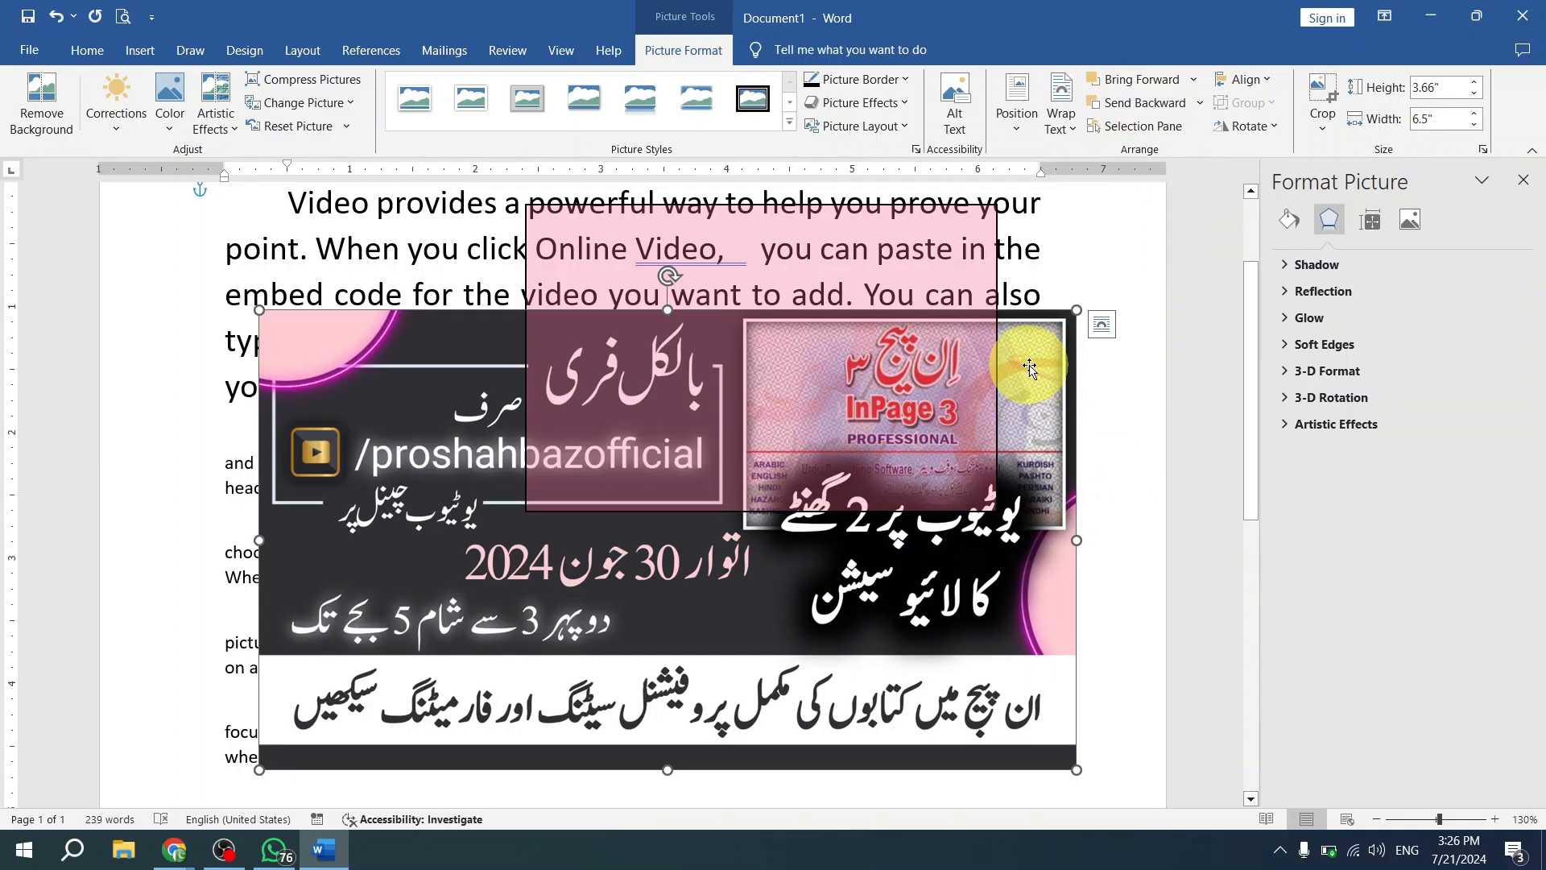
left_click(914, 355)
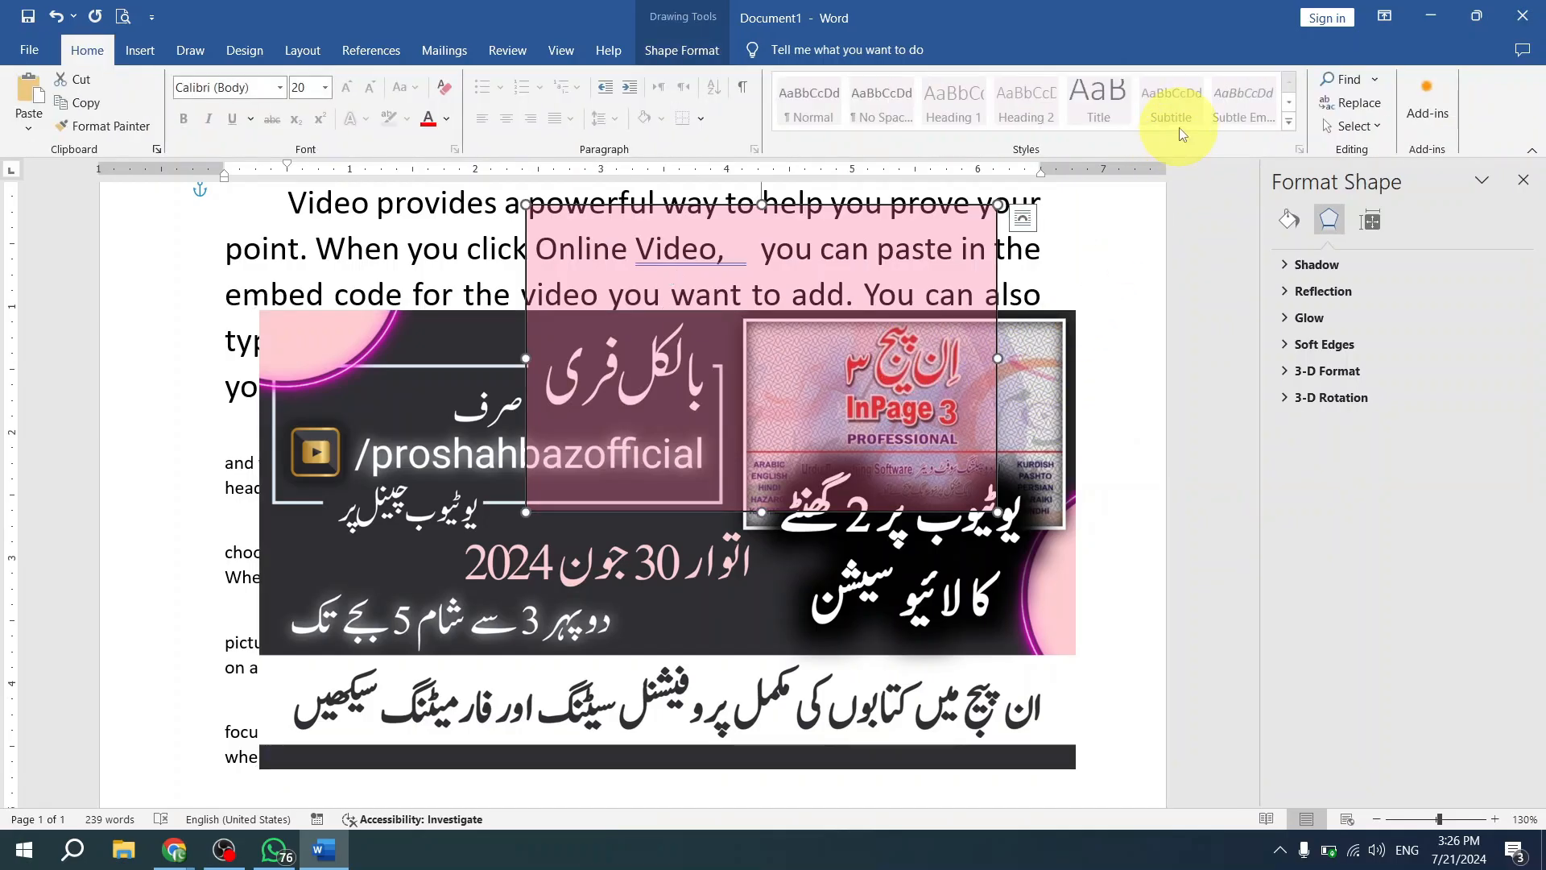
double_click(897, 395)
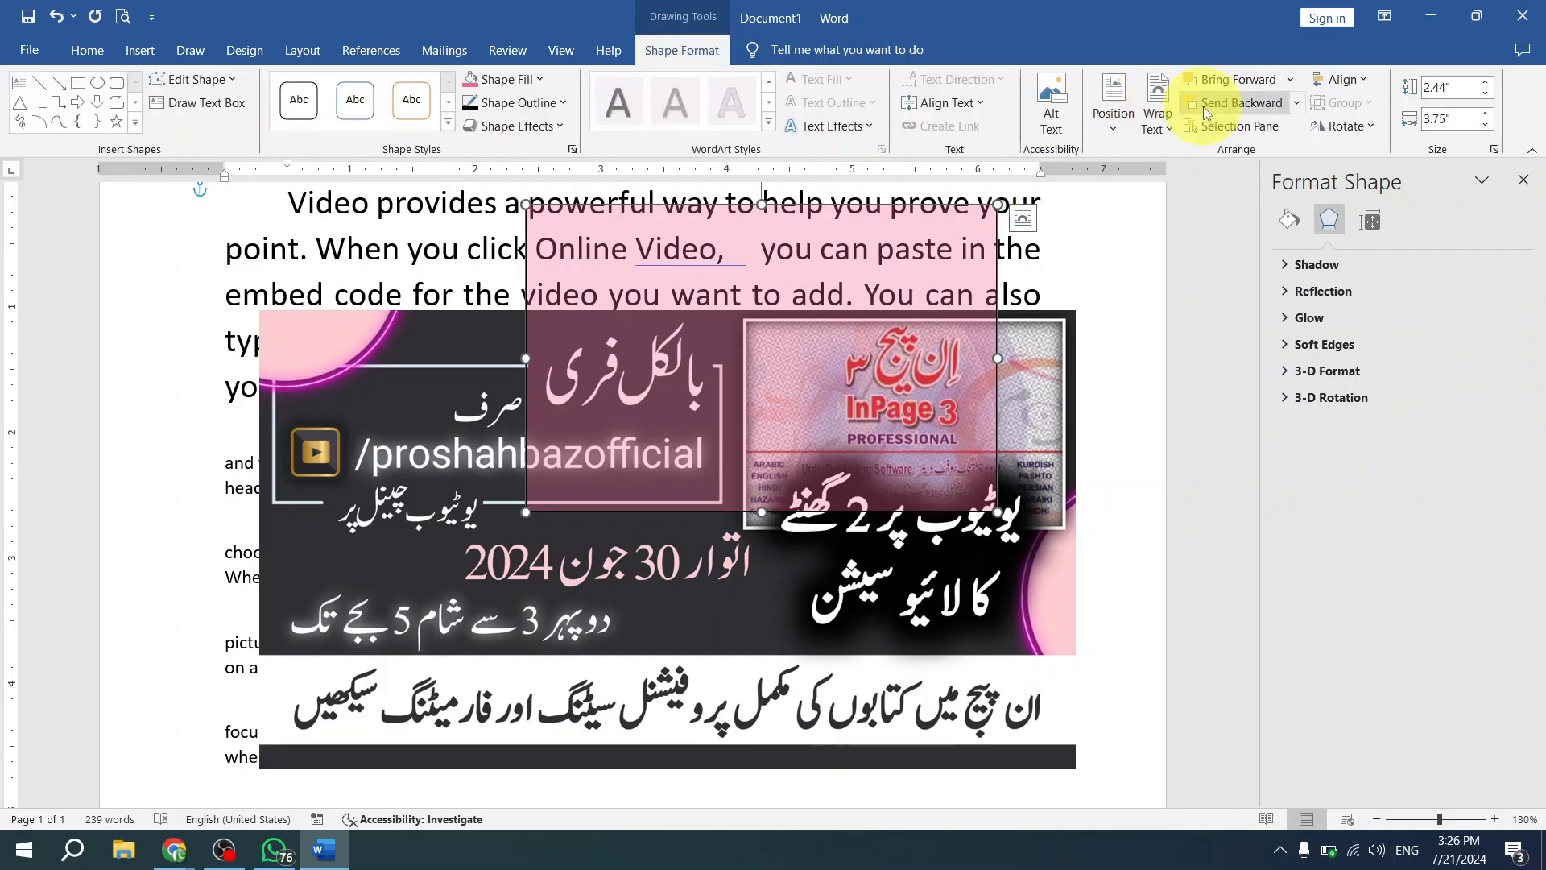
left_click(1203, 107)
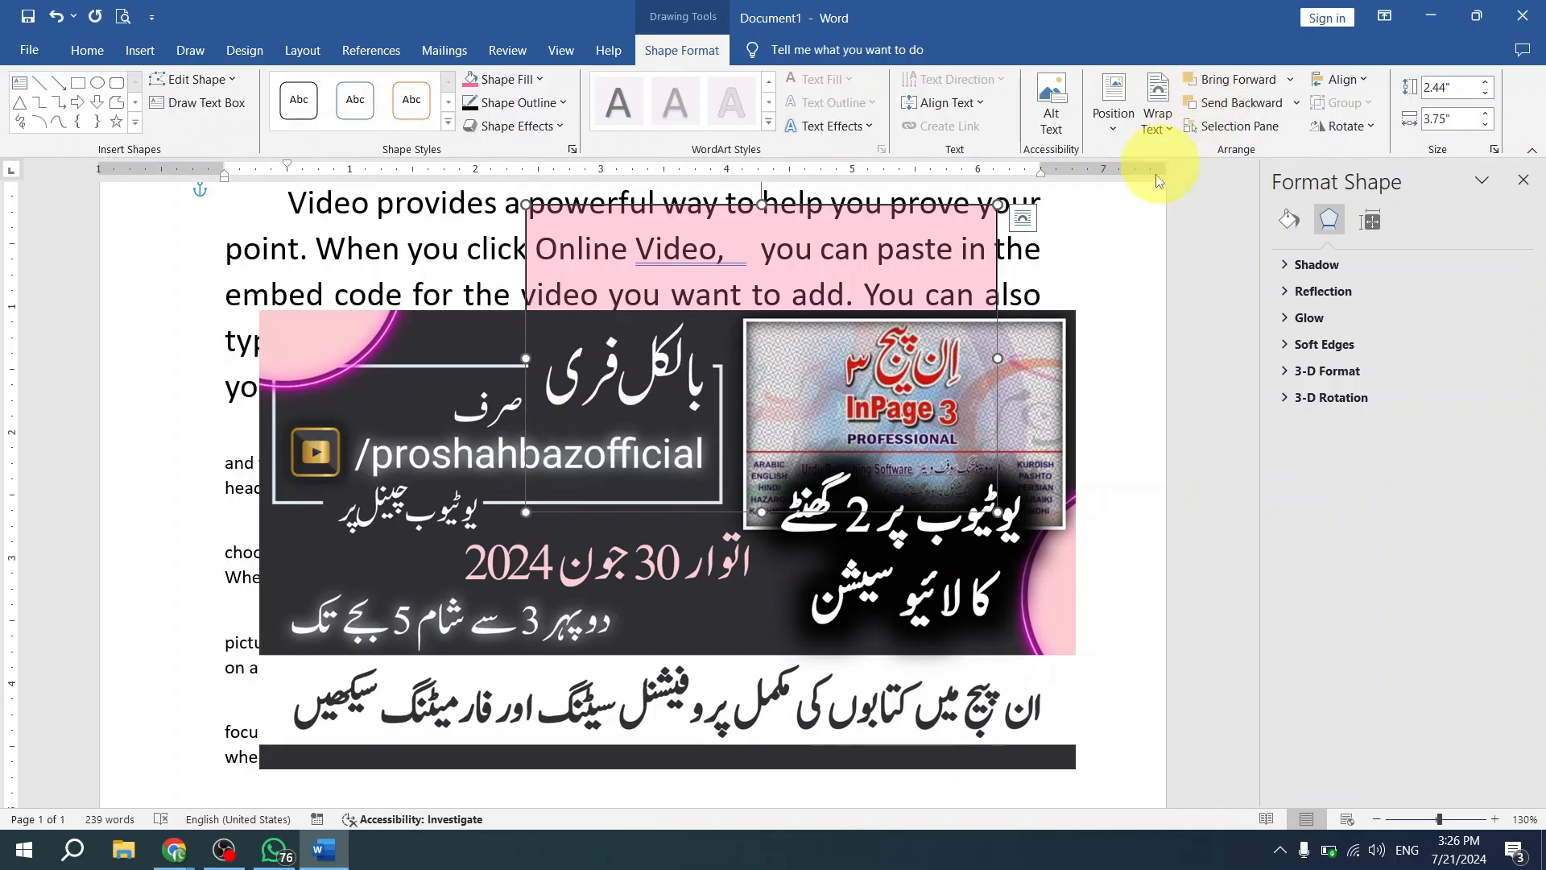
- Make two copies of the banner picture, cascade all three diagonally down to the right, and select the rearmost one
left_click(758, 415)
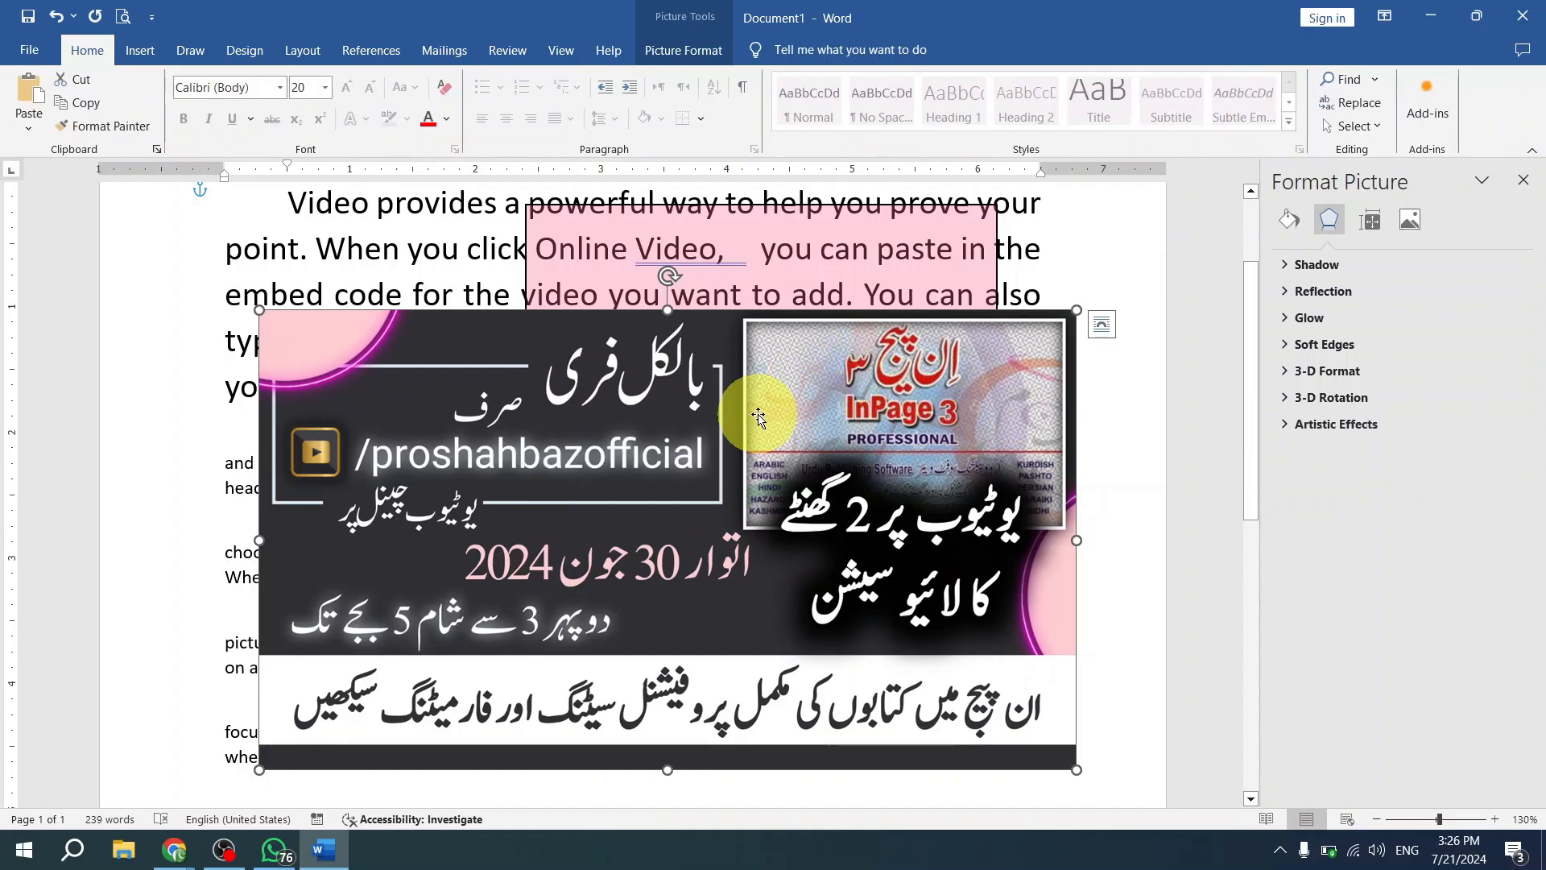
left_click_drag(552, 423, 720, 472)
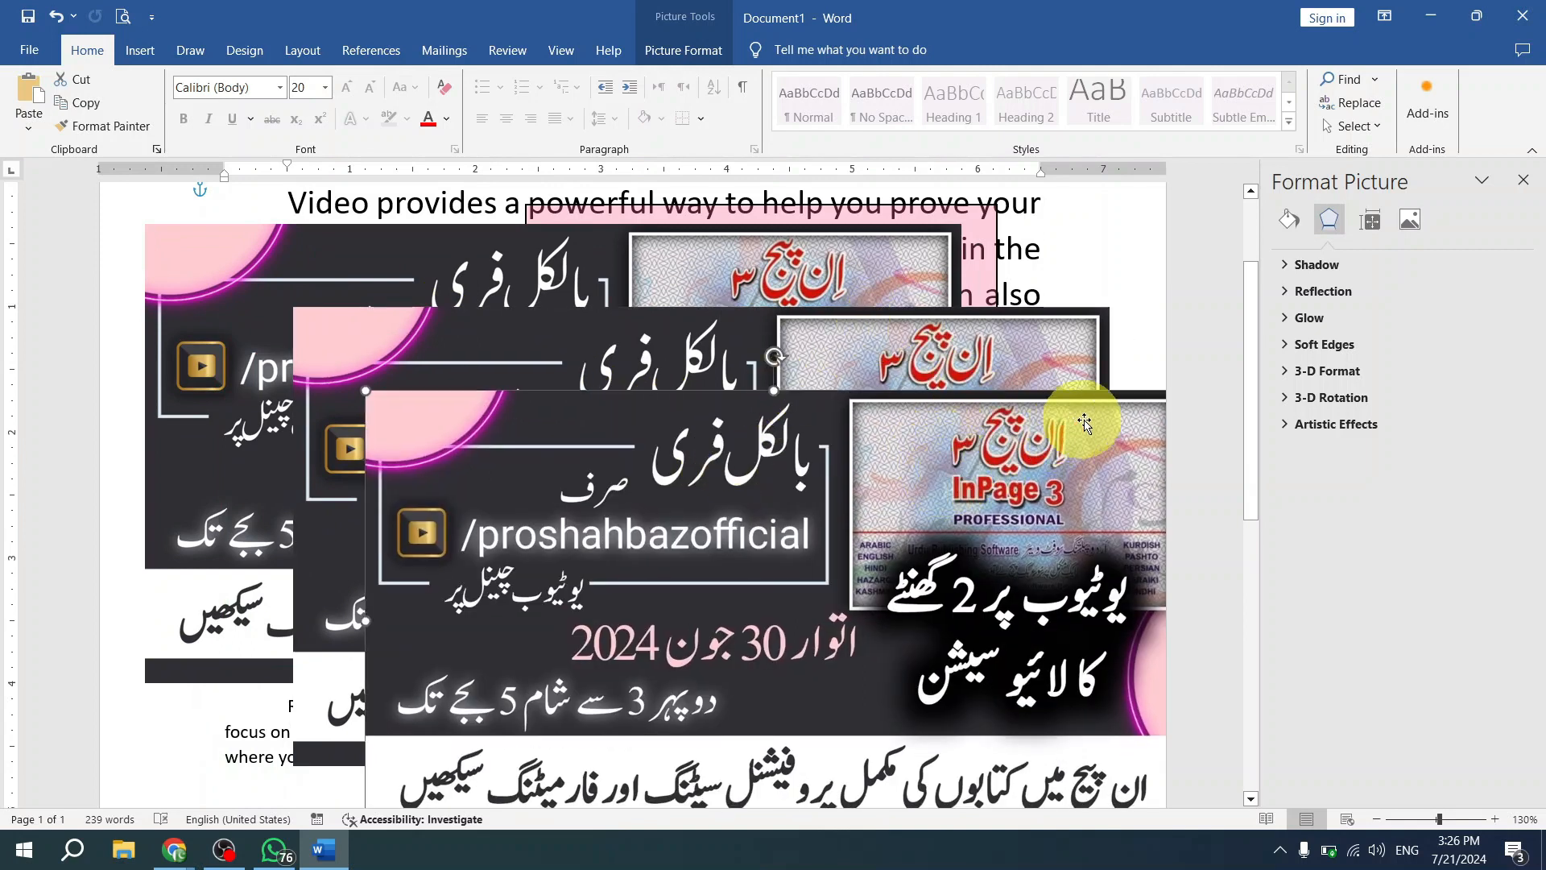
left_click(999, 366)
left_click(892, 282)
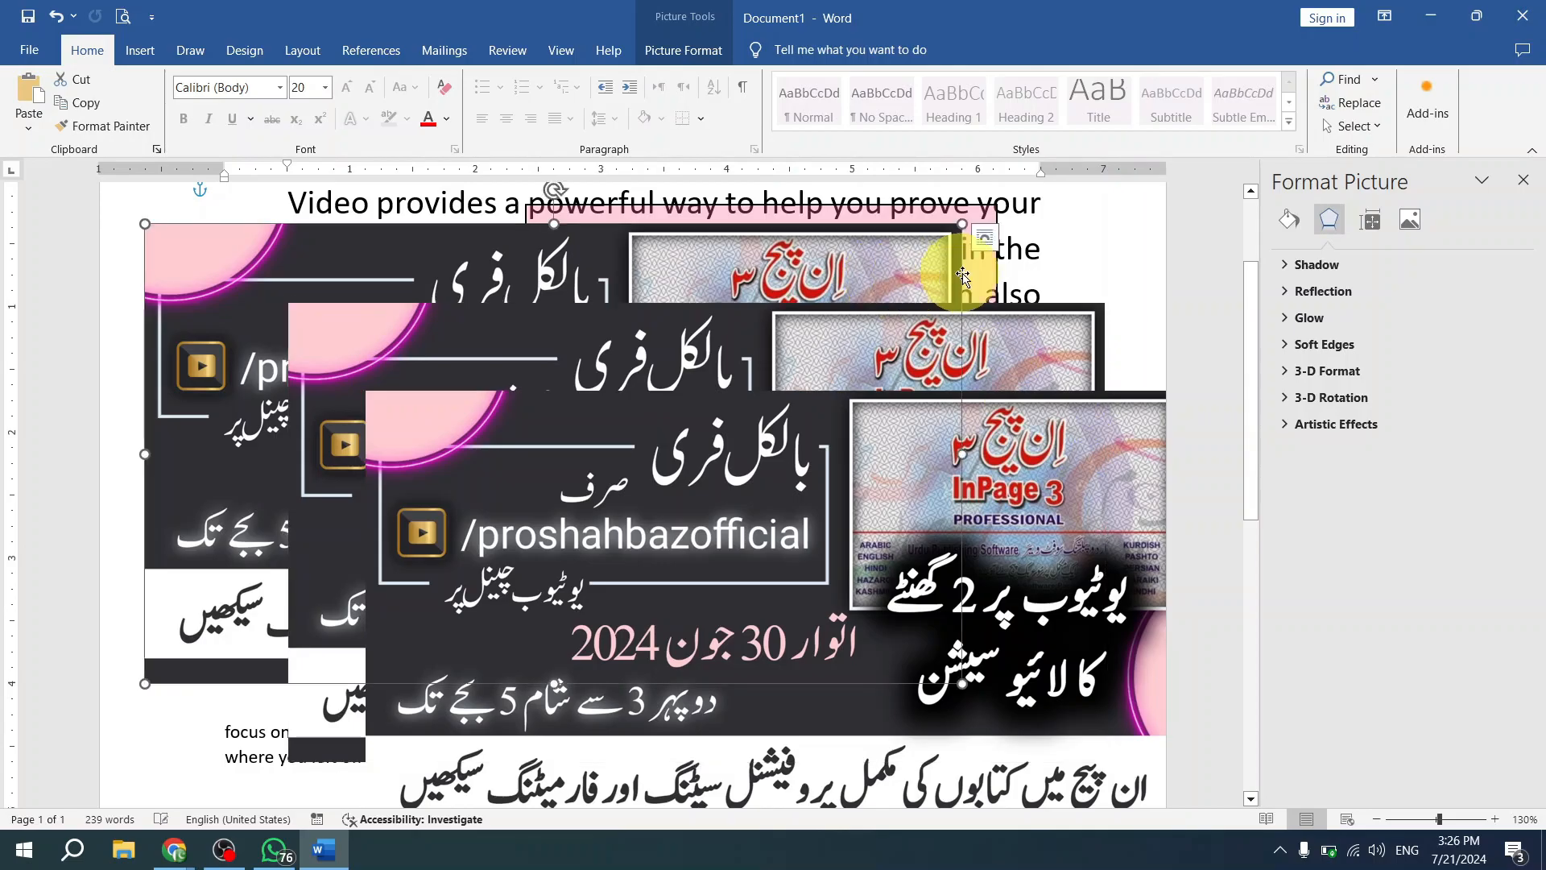
- Move the frontmost banner picture slightly up and right, and send it to the back behind the other objects
left_click_drag(1065, 480, 1101, 461)
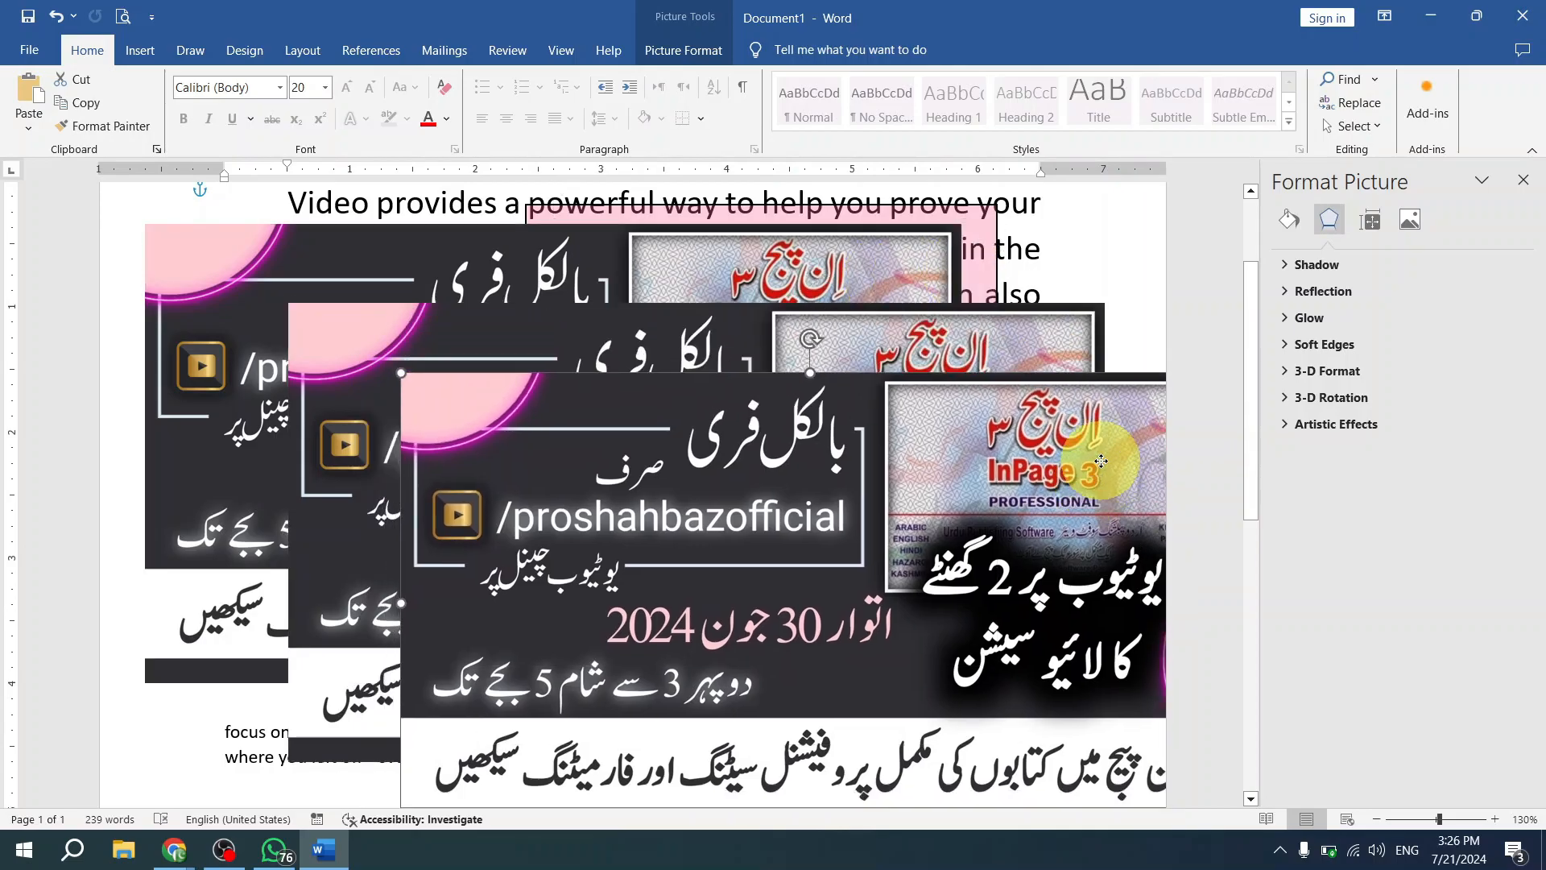
double_click(977, 501)
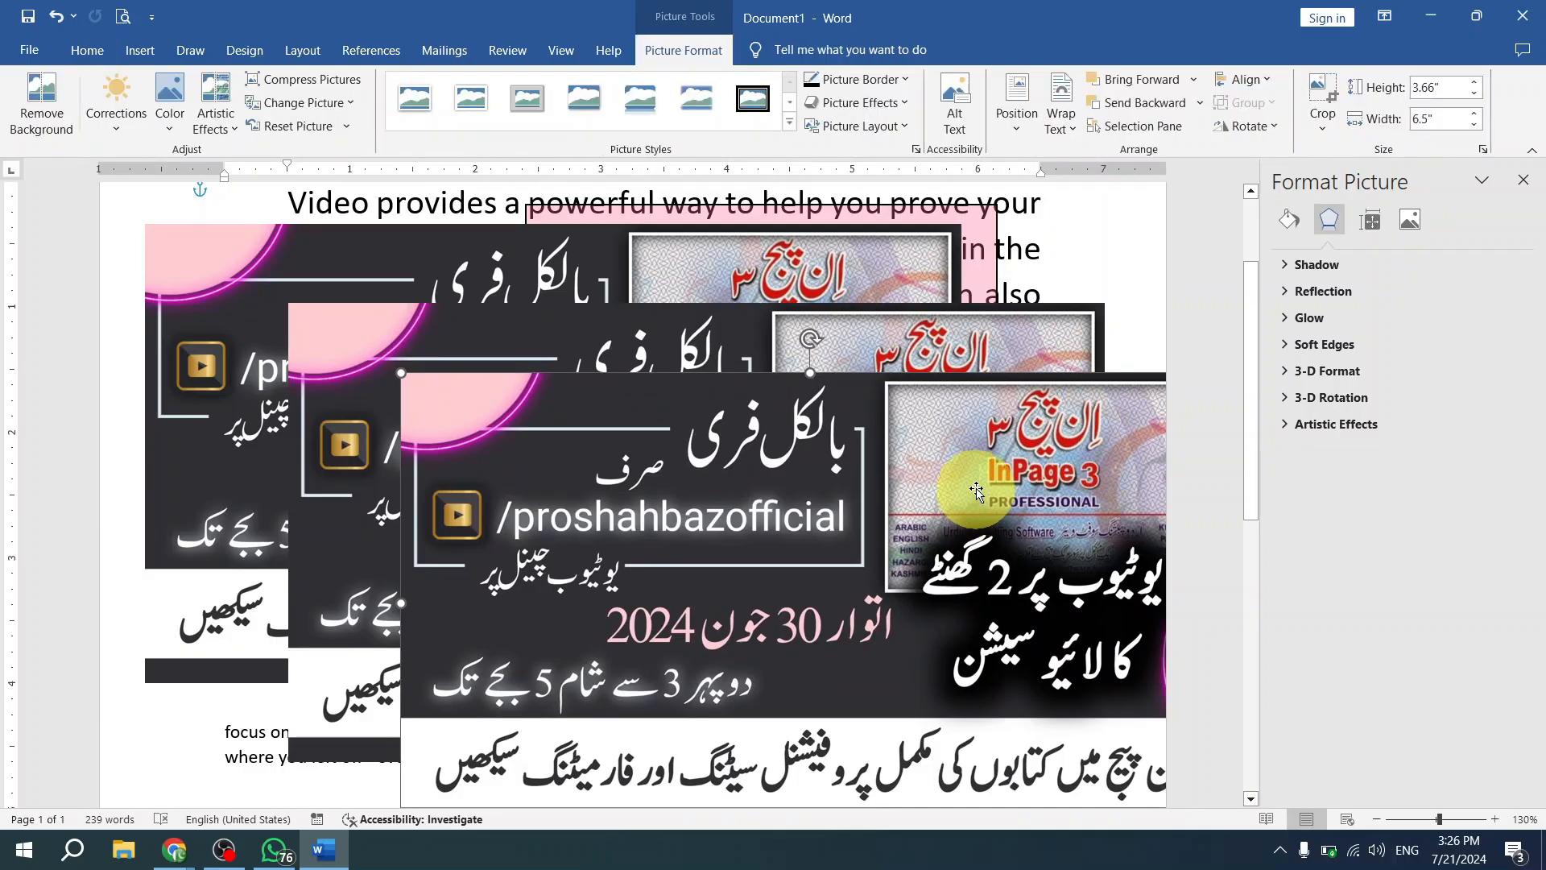
left_click(1208, 102)
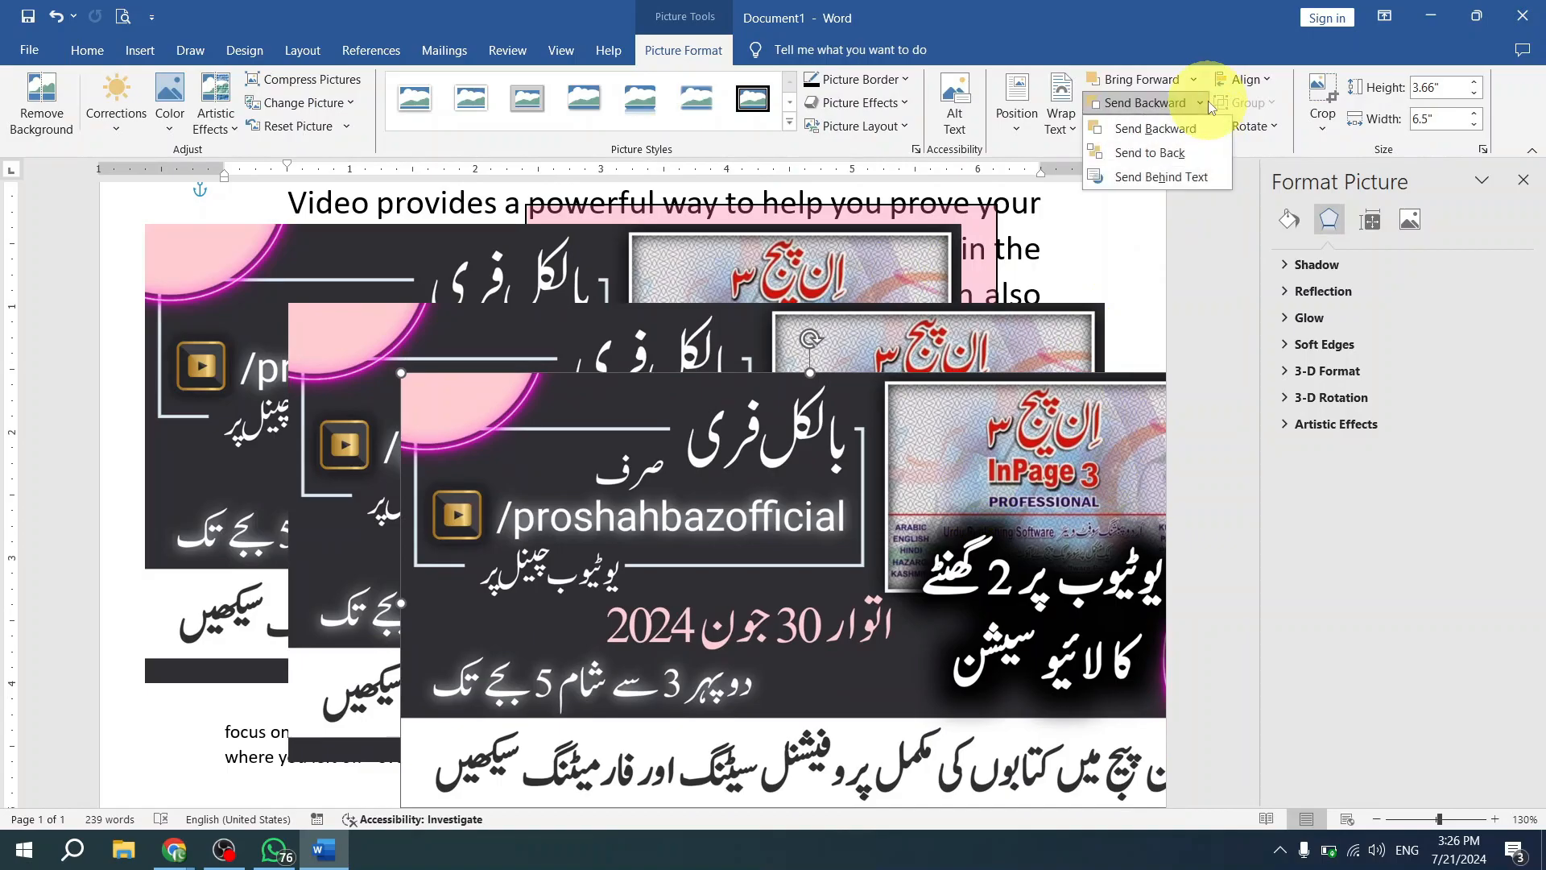
left_click(1195, 151)
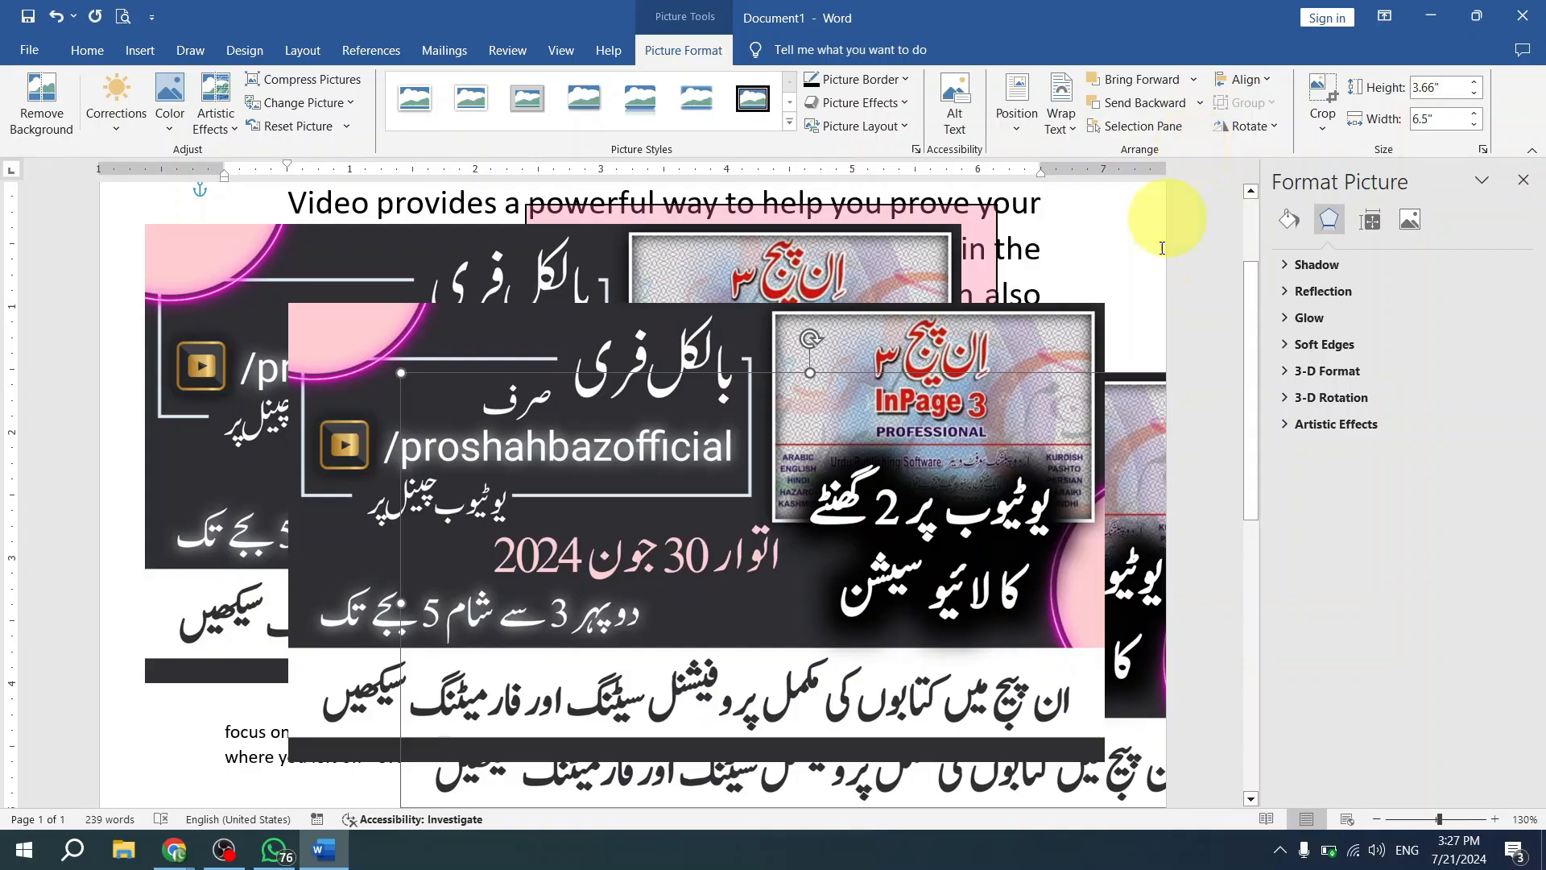
- Spread out the three overlapping banner pictures and shift the pink rectangle up over the first lines of text
left_click_drag(1076, 346, 850, 478)
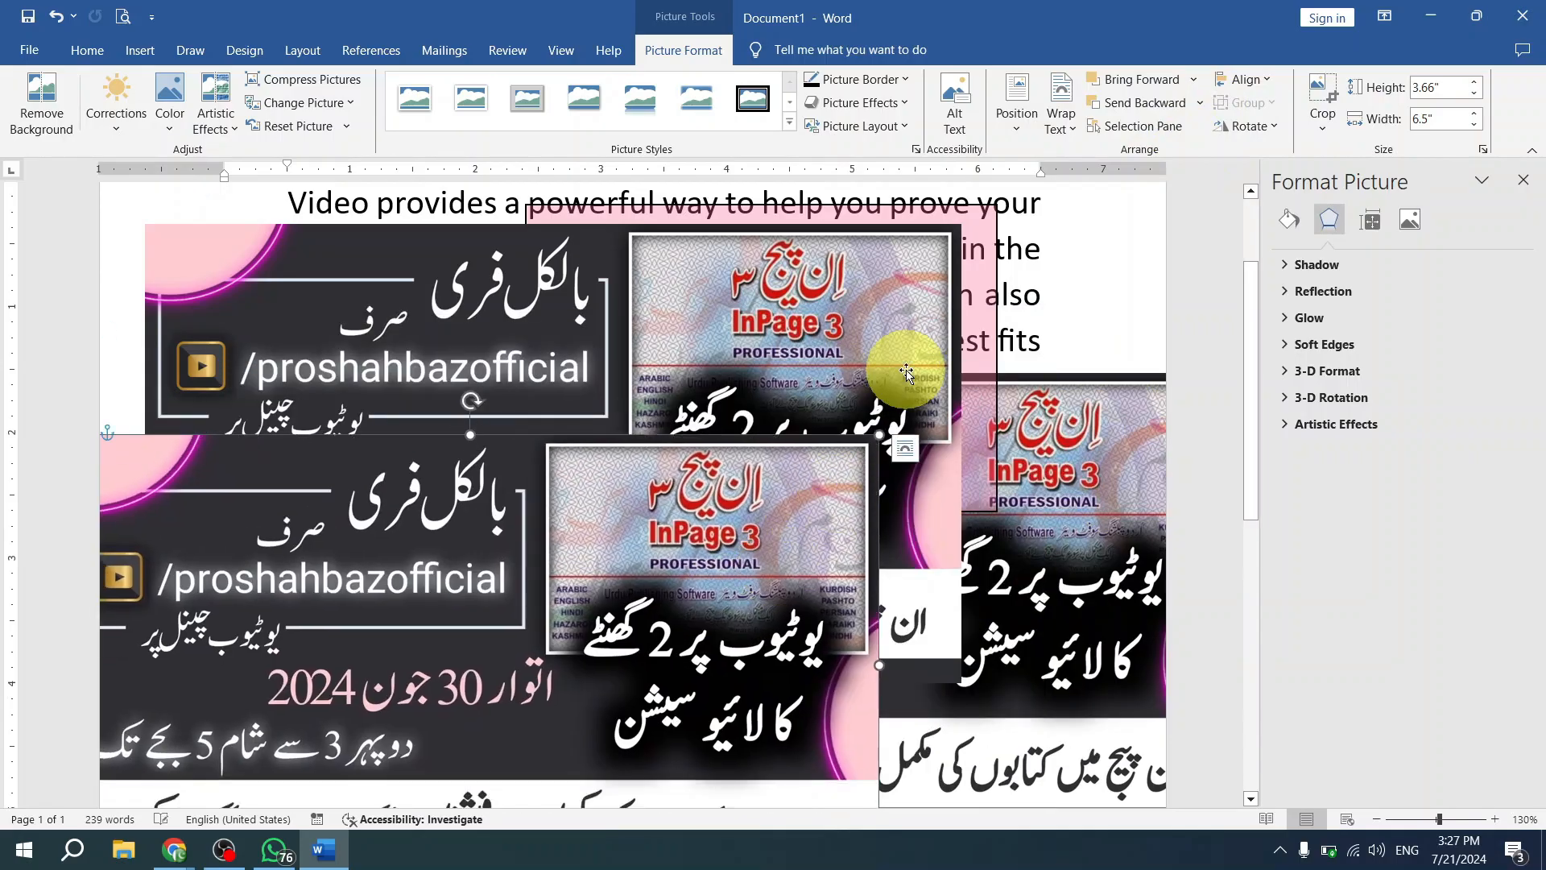
left_click_drag(904, 355, 807, 385)
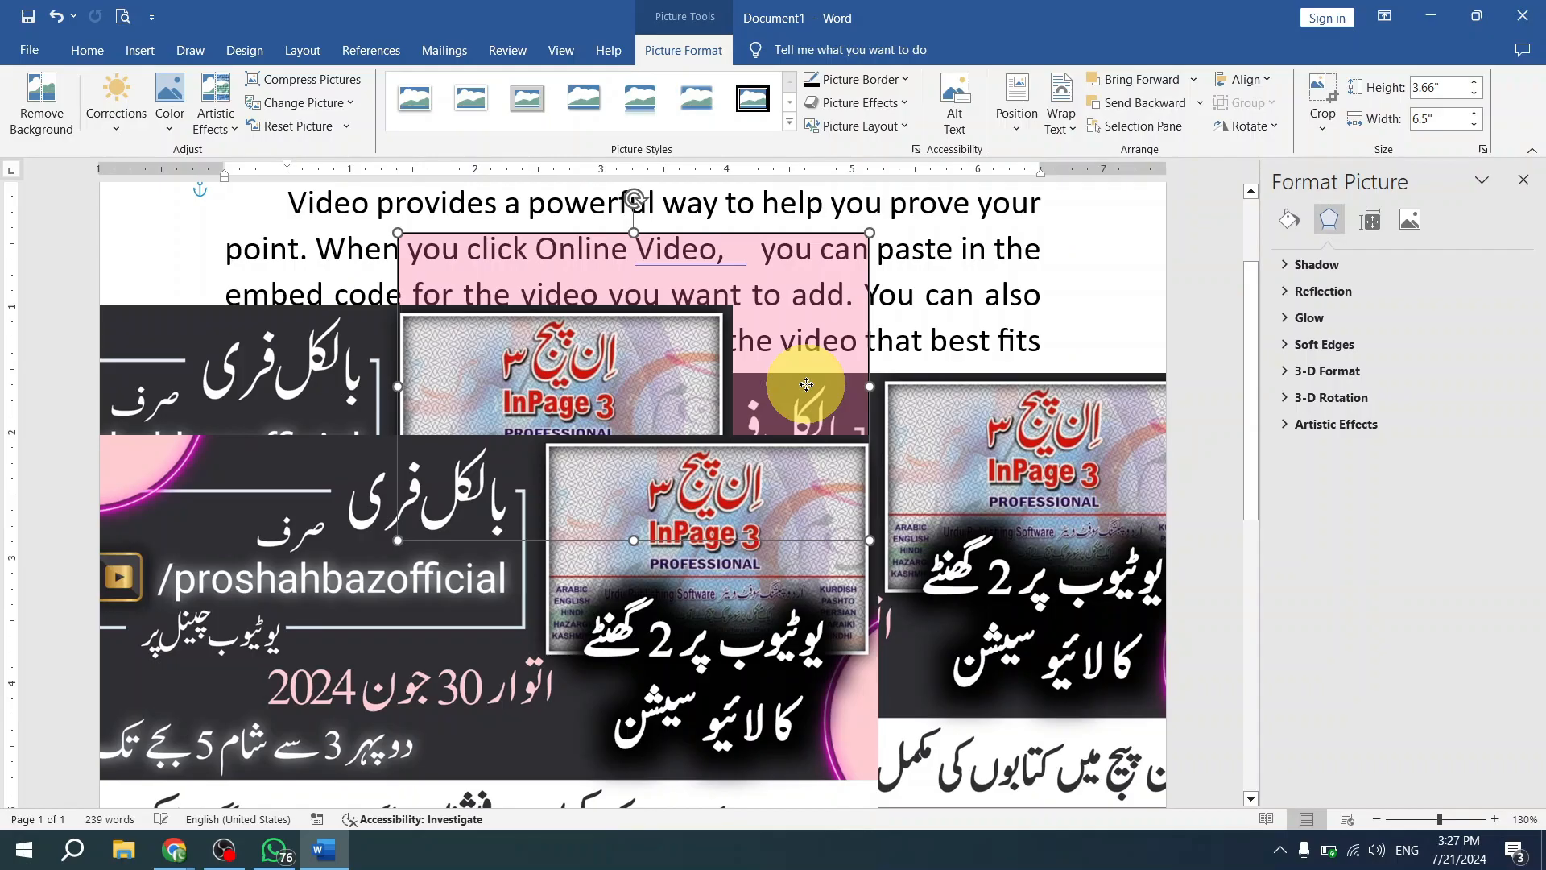
left_click_drag(810, 369, 836, 329)
left_click_drag(1012, 497, 1016, 372)
left_click_drag(720, 573, 934, 495)
mouse_move(991, 311)
left_mouse_down()
mouse_move(1005, 275)
mouse_move(1007, 306)
mouse_move(998, 281)
left_mouse_up()
- Bring the rearmost banner picture to the front of all objects and move it slightly down and left
left_click(845, 280)
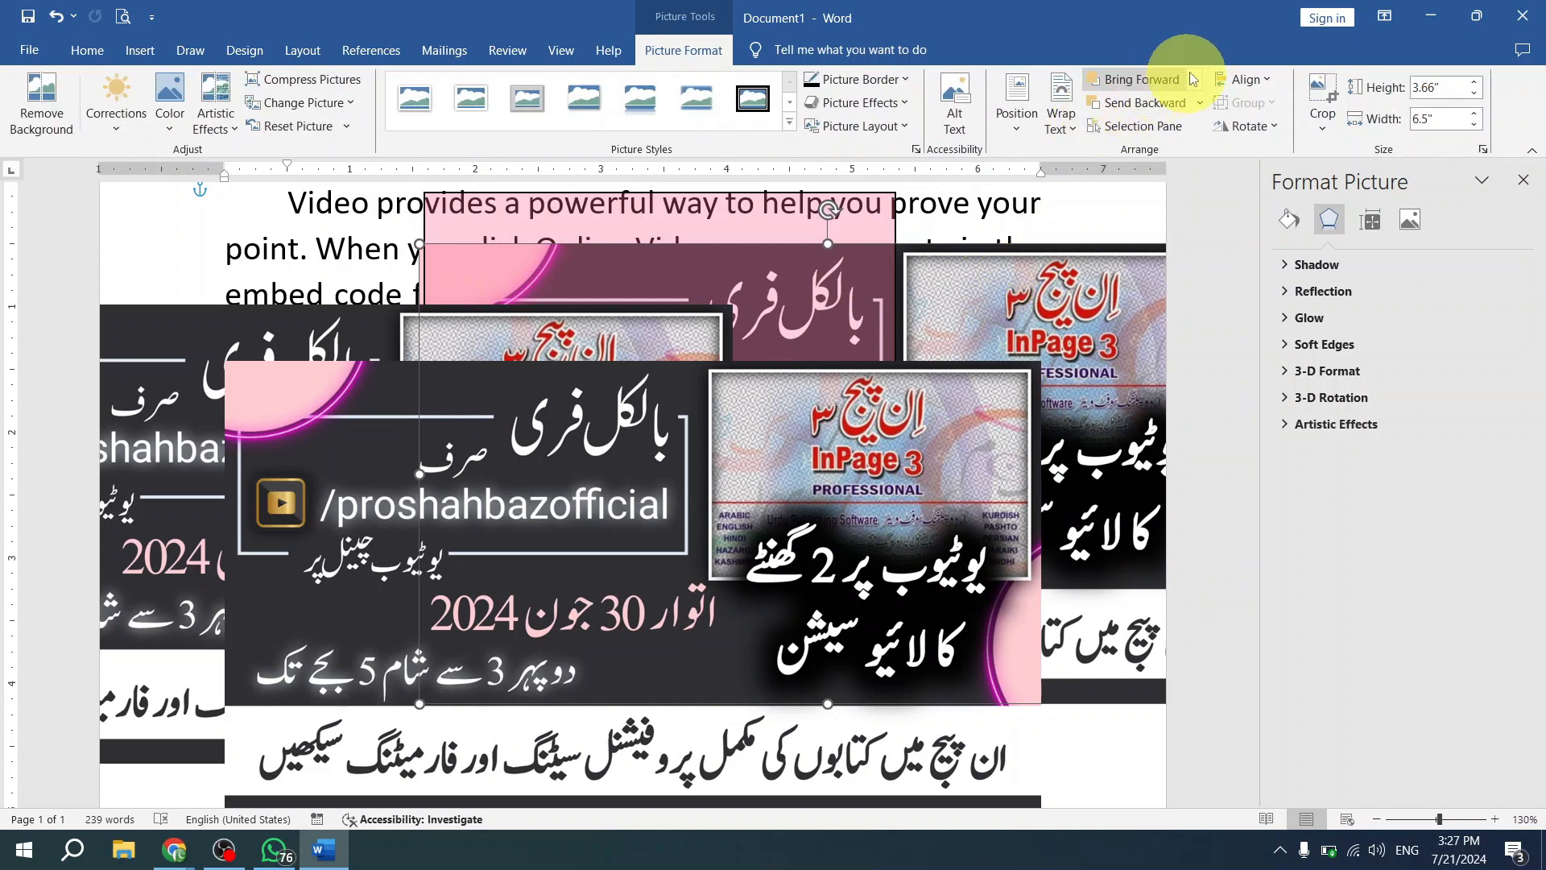
left_click(1196, 80)
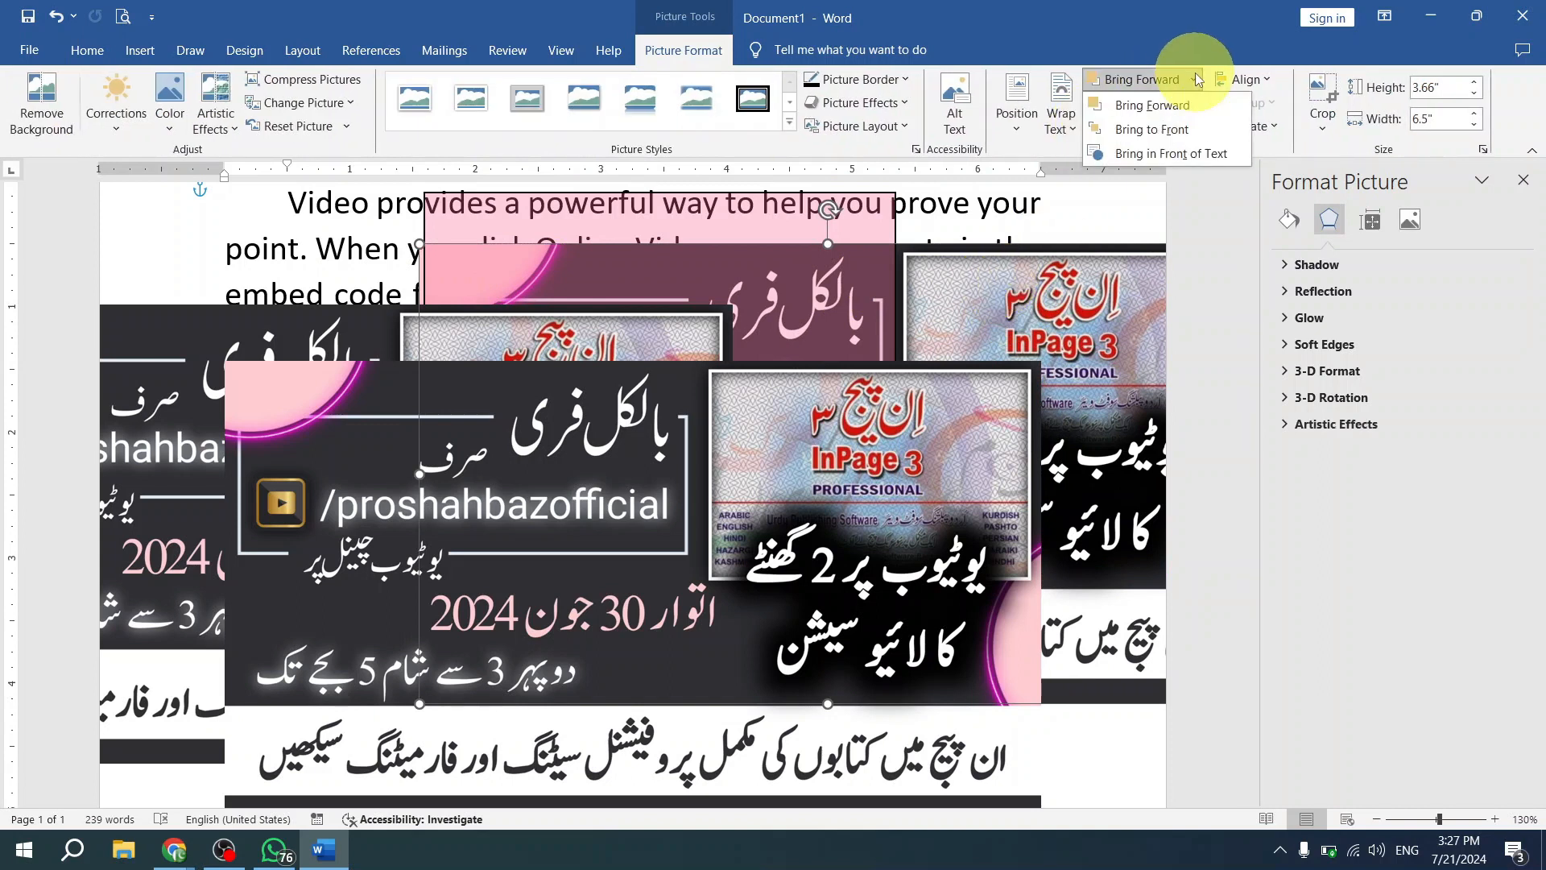
left_click(1214, 136)
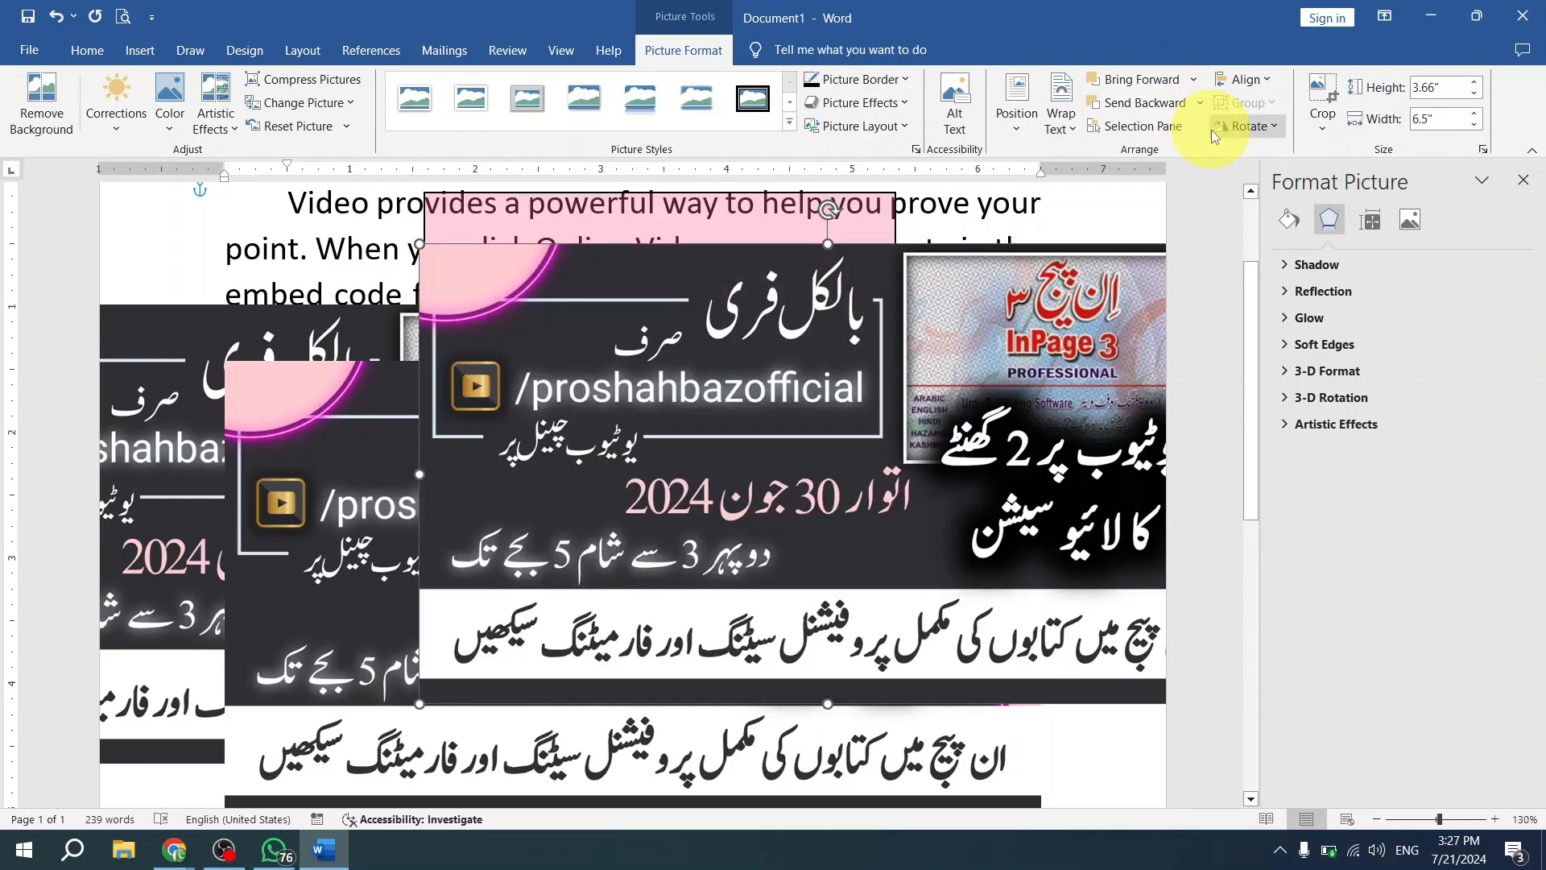
mouse_move(823, 420)
left_mouse_down()
mouse_move(831, 499)
mouse_move(839, 481)
mouse_move(782, 477)
left_mouse_up()
- Fill the pink rectangle with black and remove the fill's transparency so that it is fully opaque
left_click(794, 249)
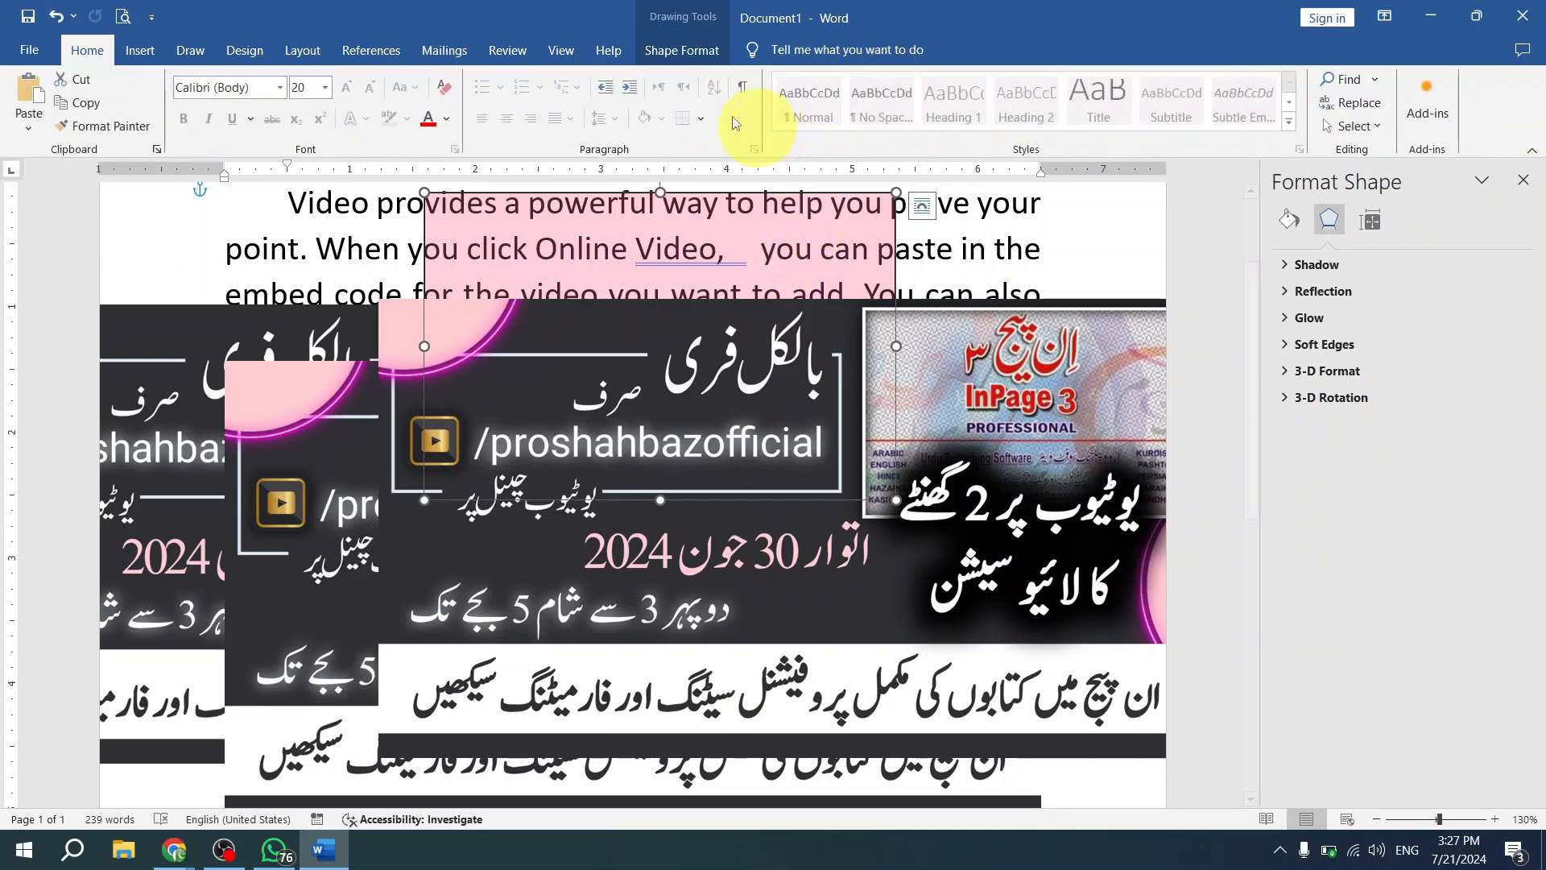
left_click(689, 54)
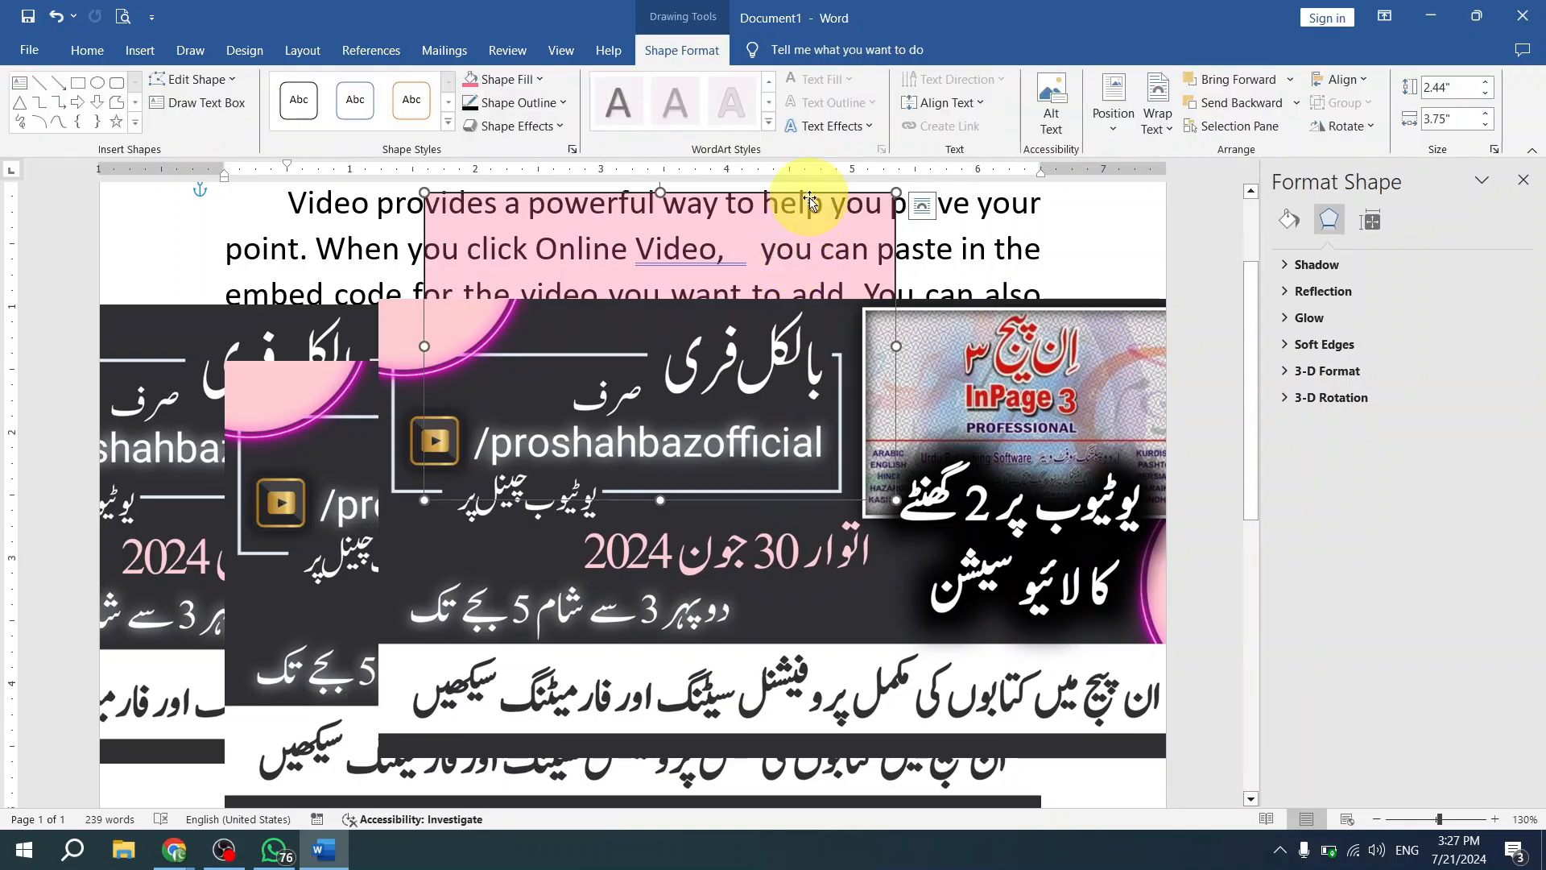
left_click(510, 86)
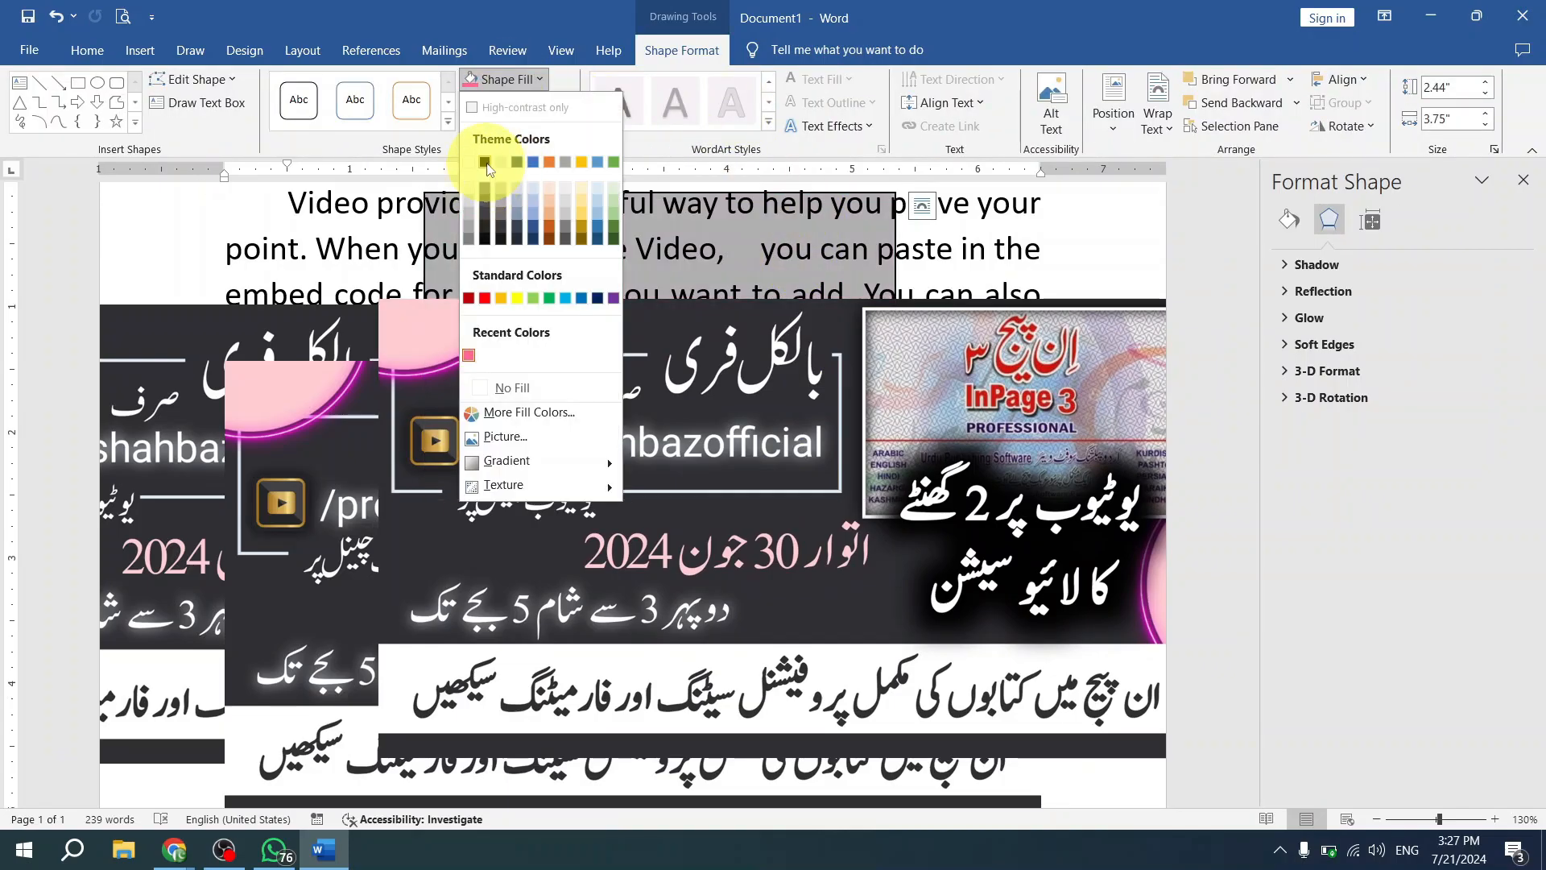
left_click(489, 169)
right_click(548, 244)
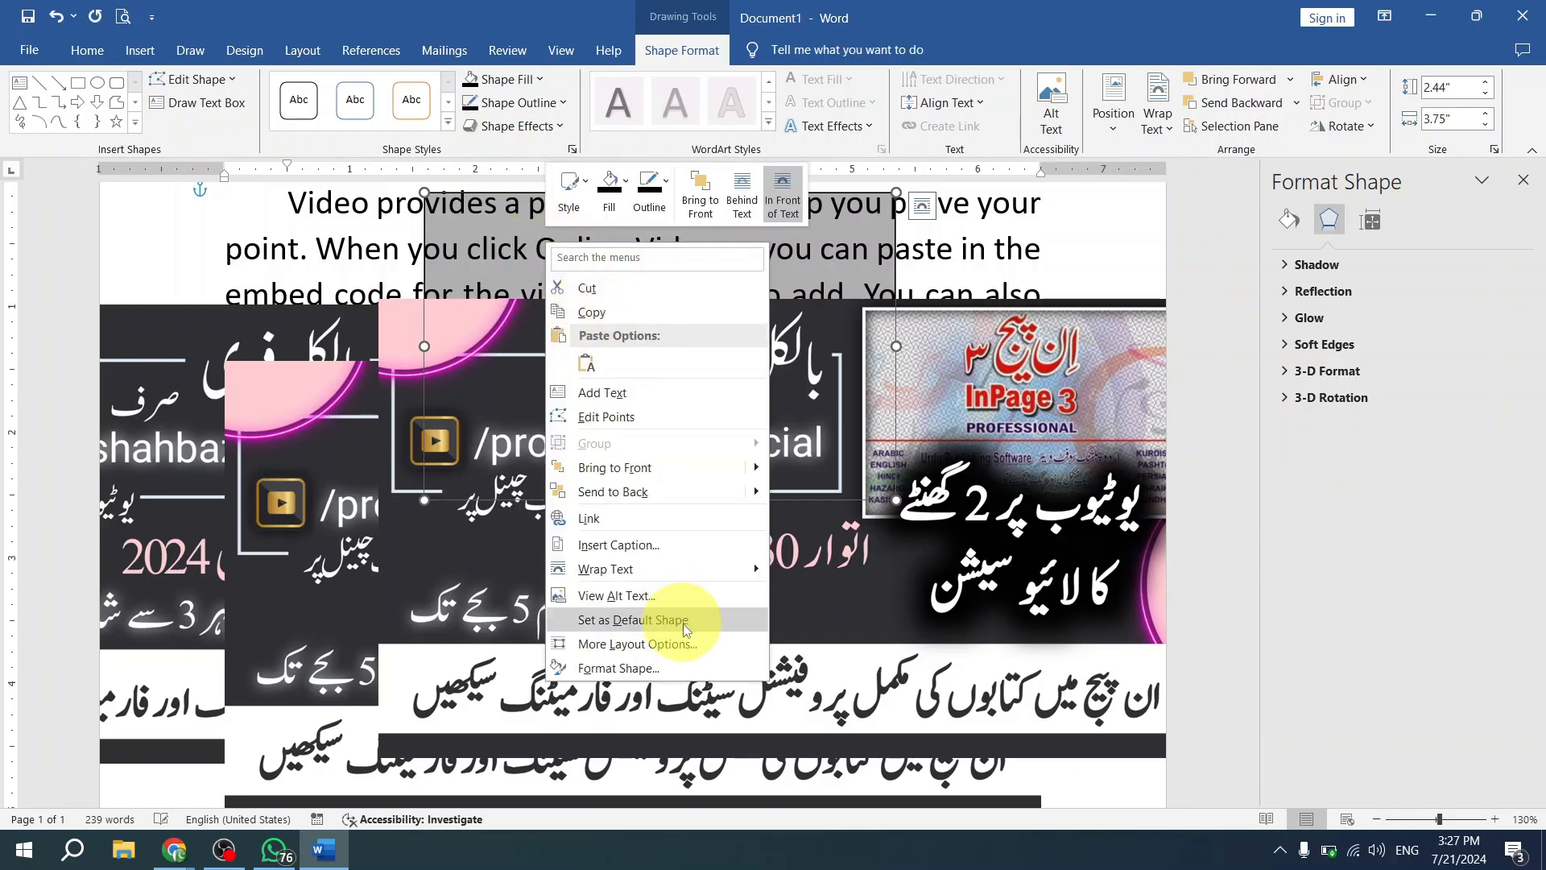
left_click(742, 203)
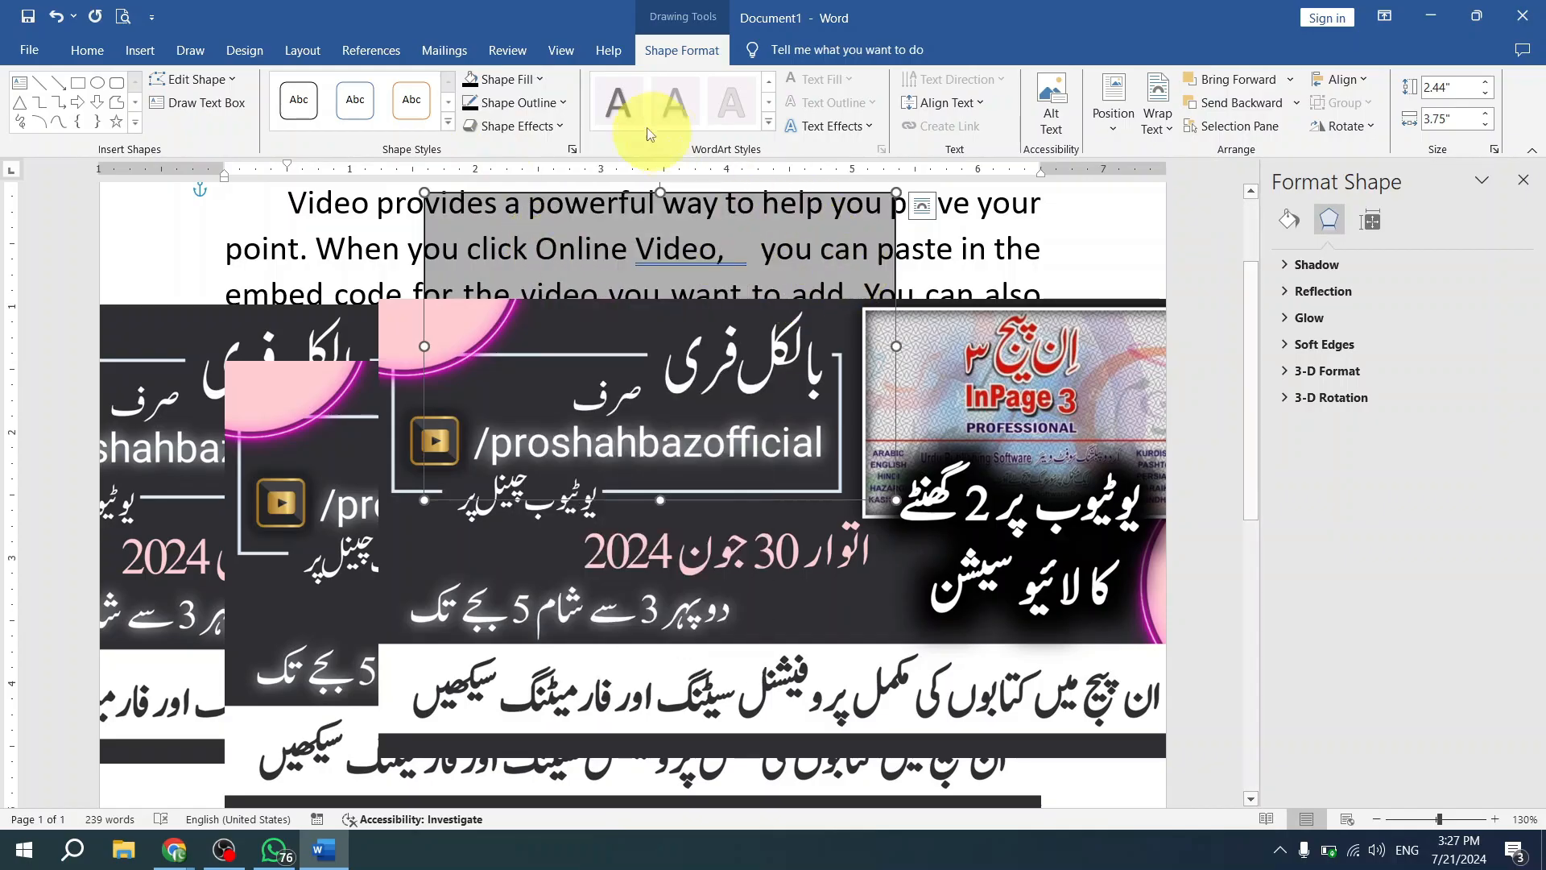
left_click(531, 86)
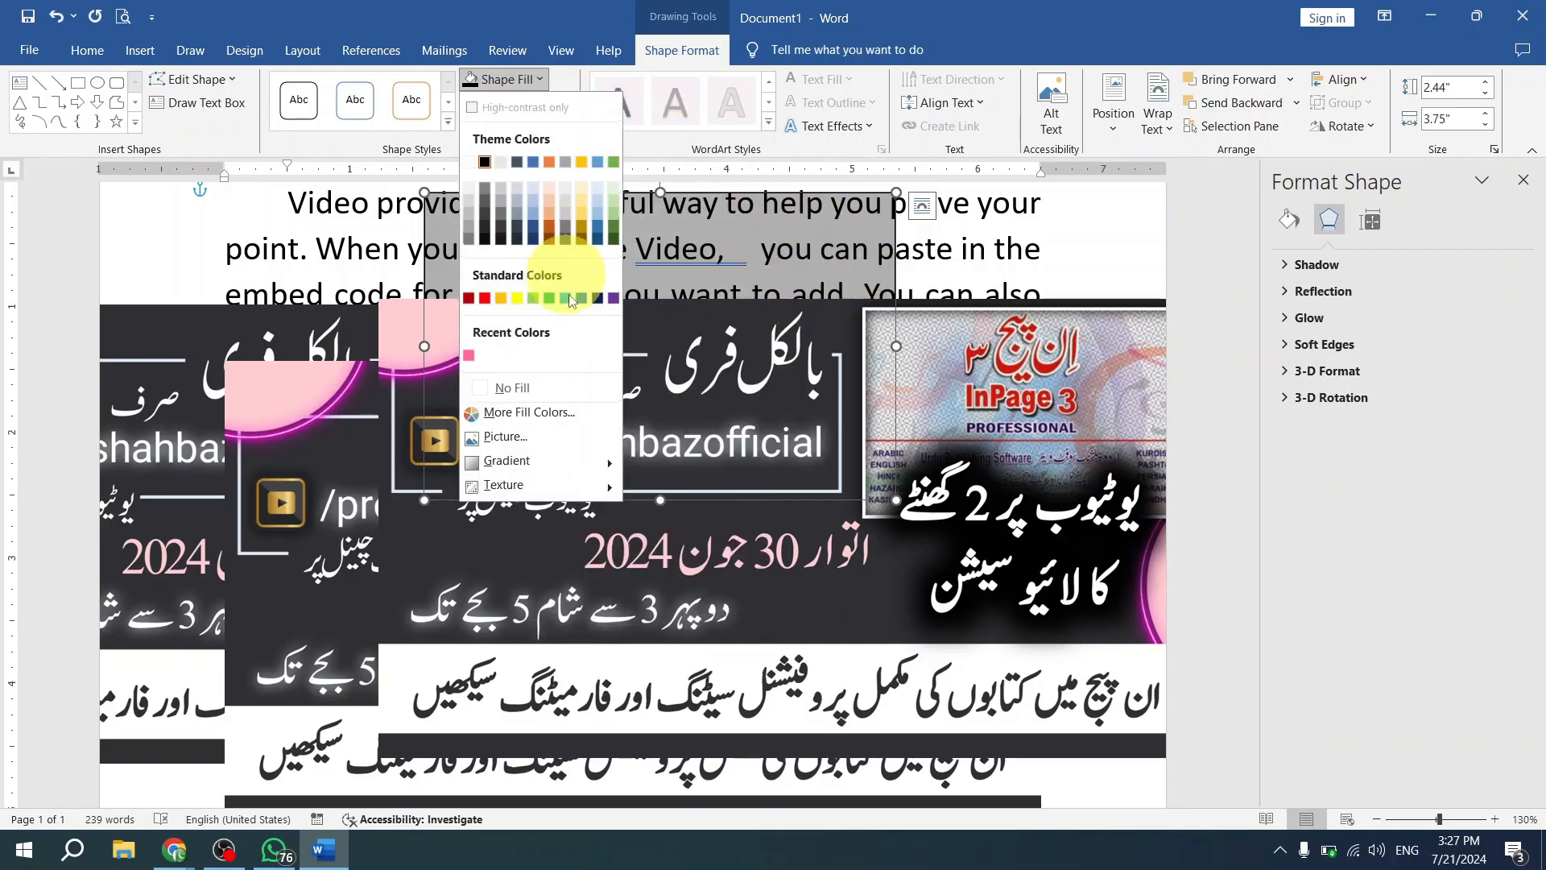
left_click(587, 412)
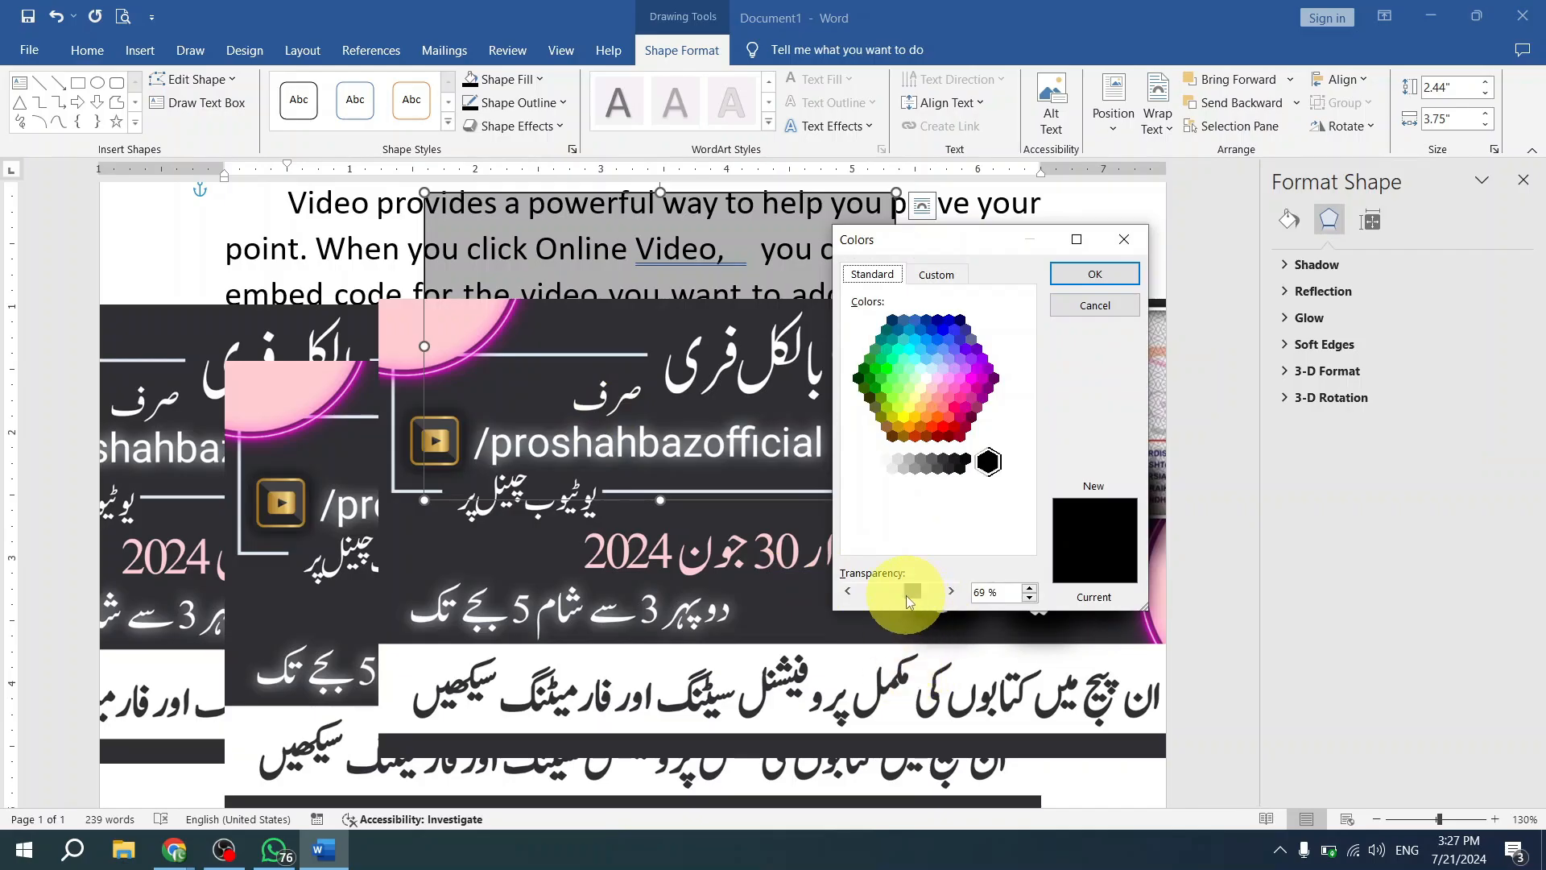
left_click(1093, 273)
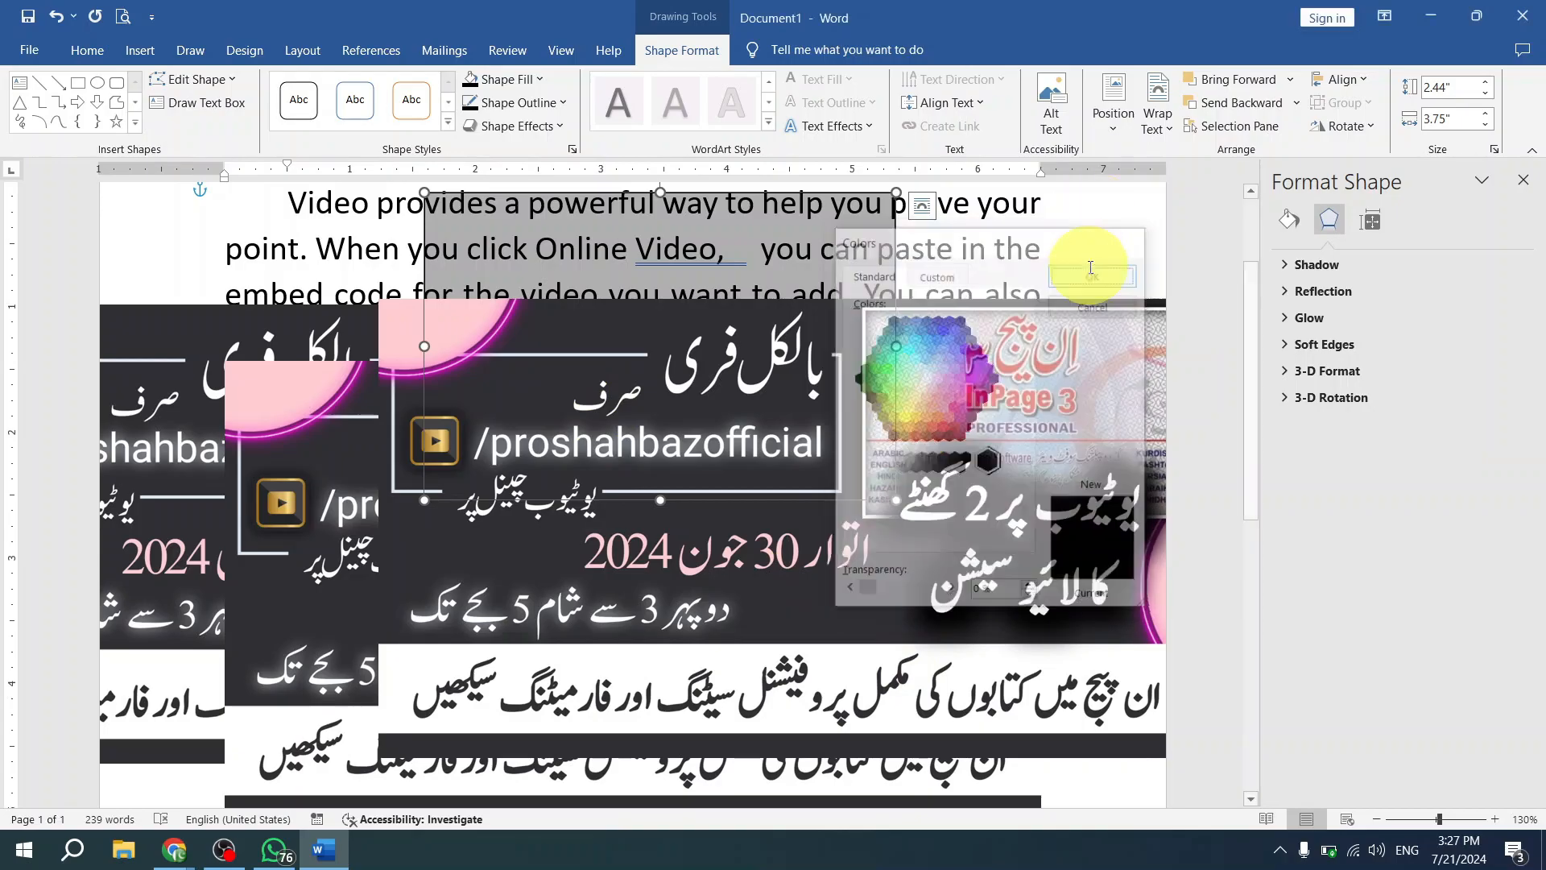
- Bring the black rectangle to the front, move it down over the pictures, and send it to the back
left_click_drag(776, 242, 830, 248)
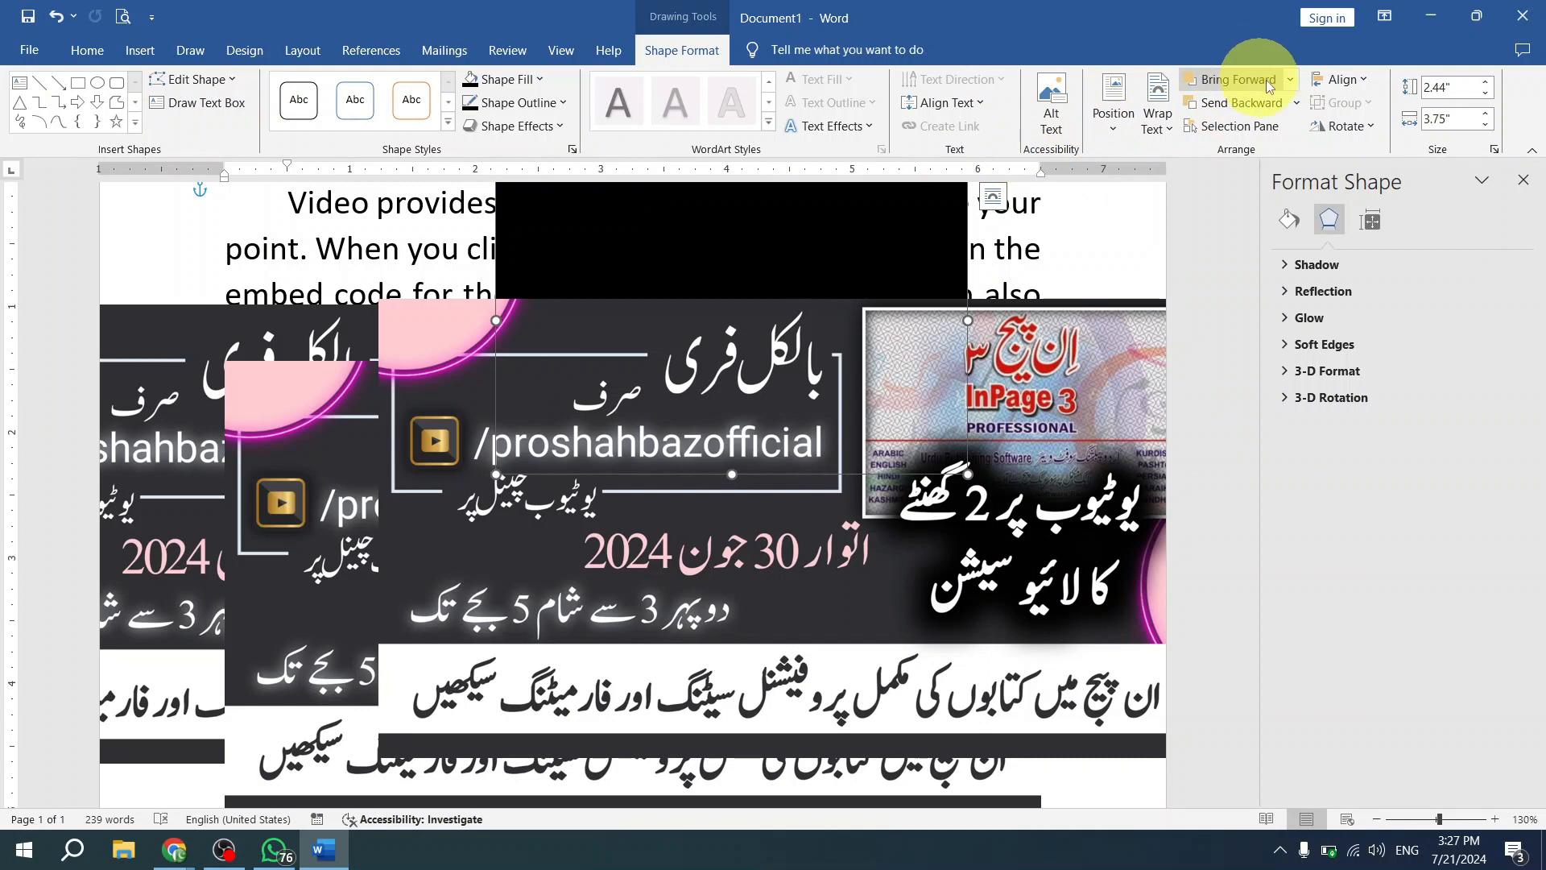
left_click(1289, 80)
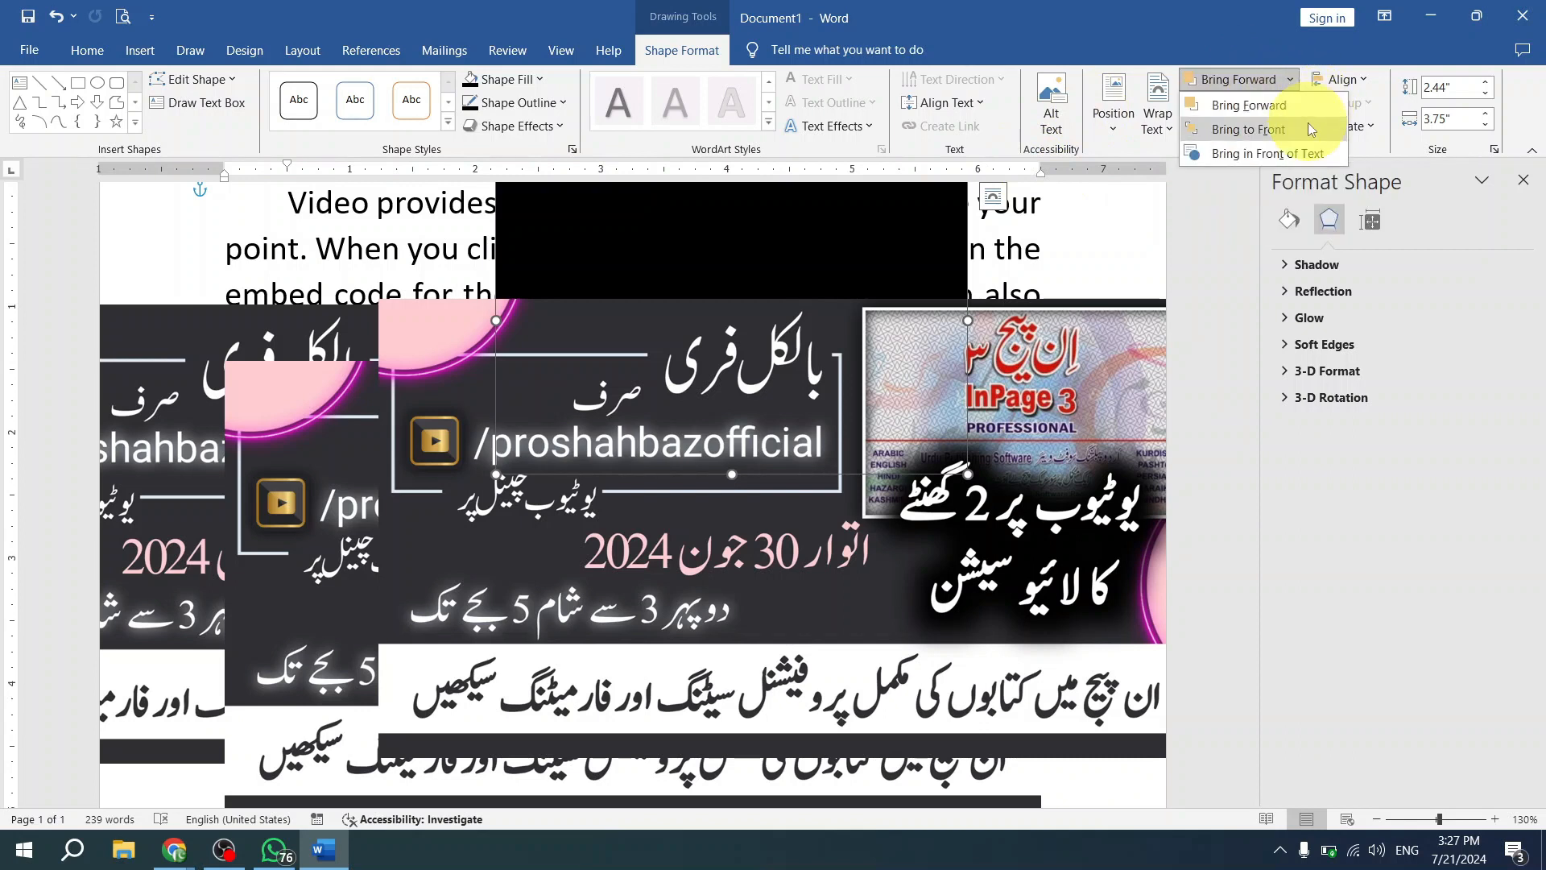
left_click(1312, 129)
left_click_drag(816, 361, 707, 453)
left_click(1297, 103)
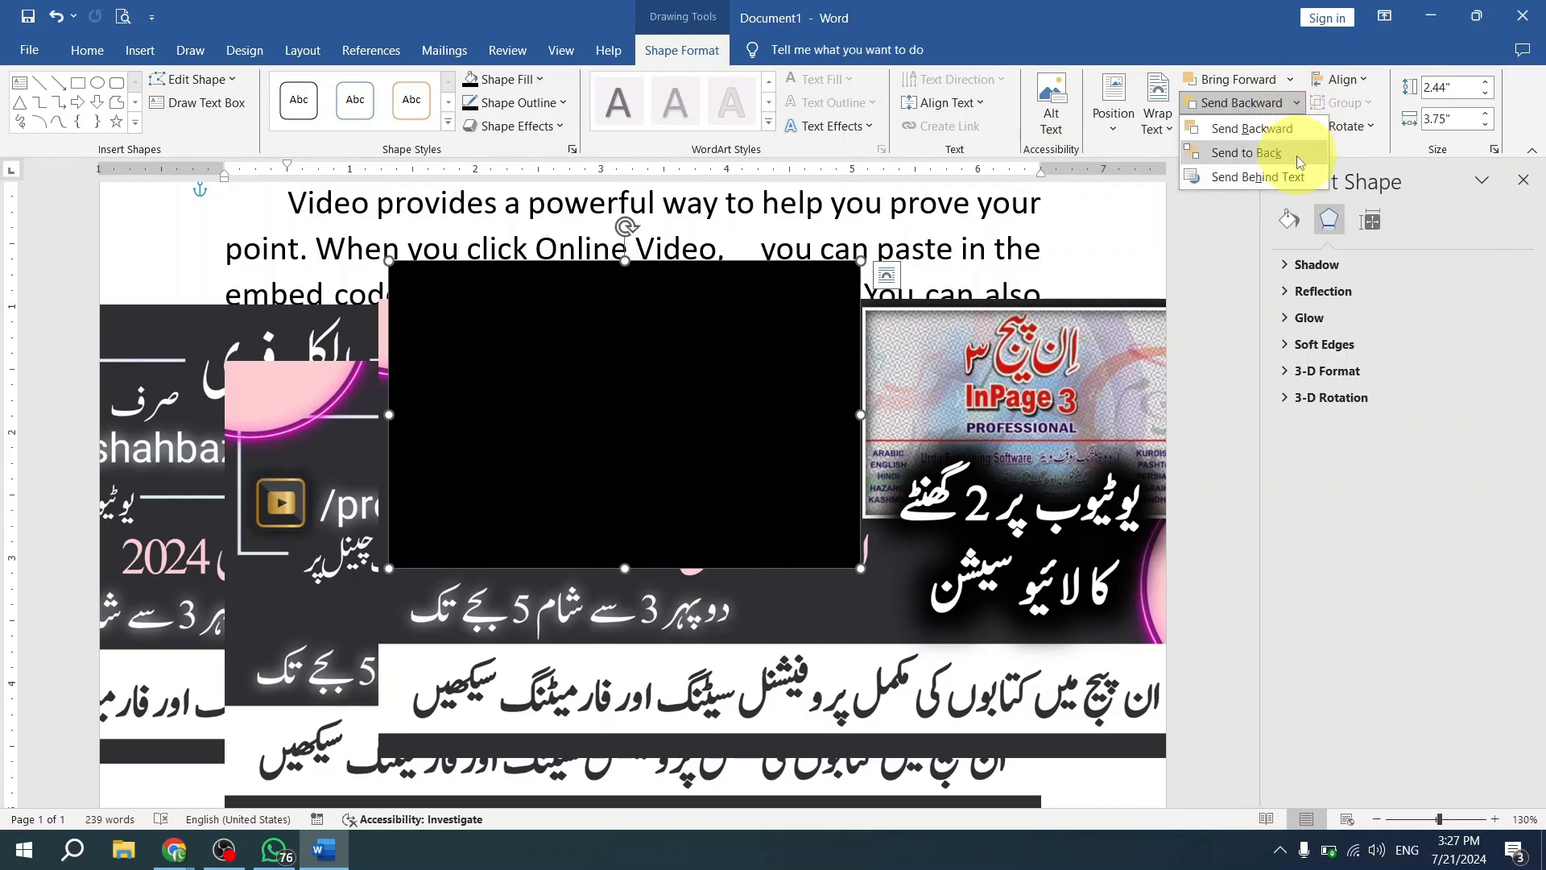
left_click(1246, 153)
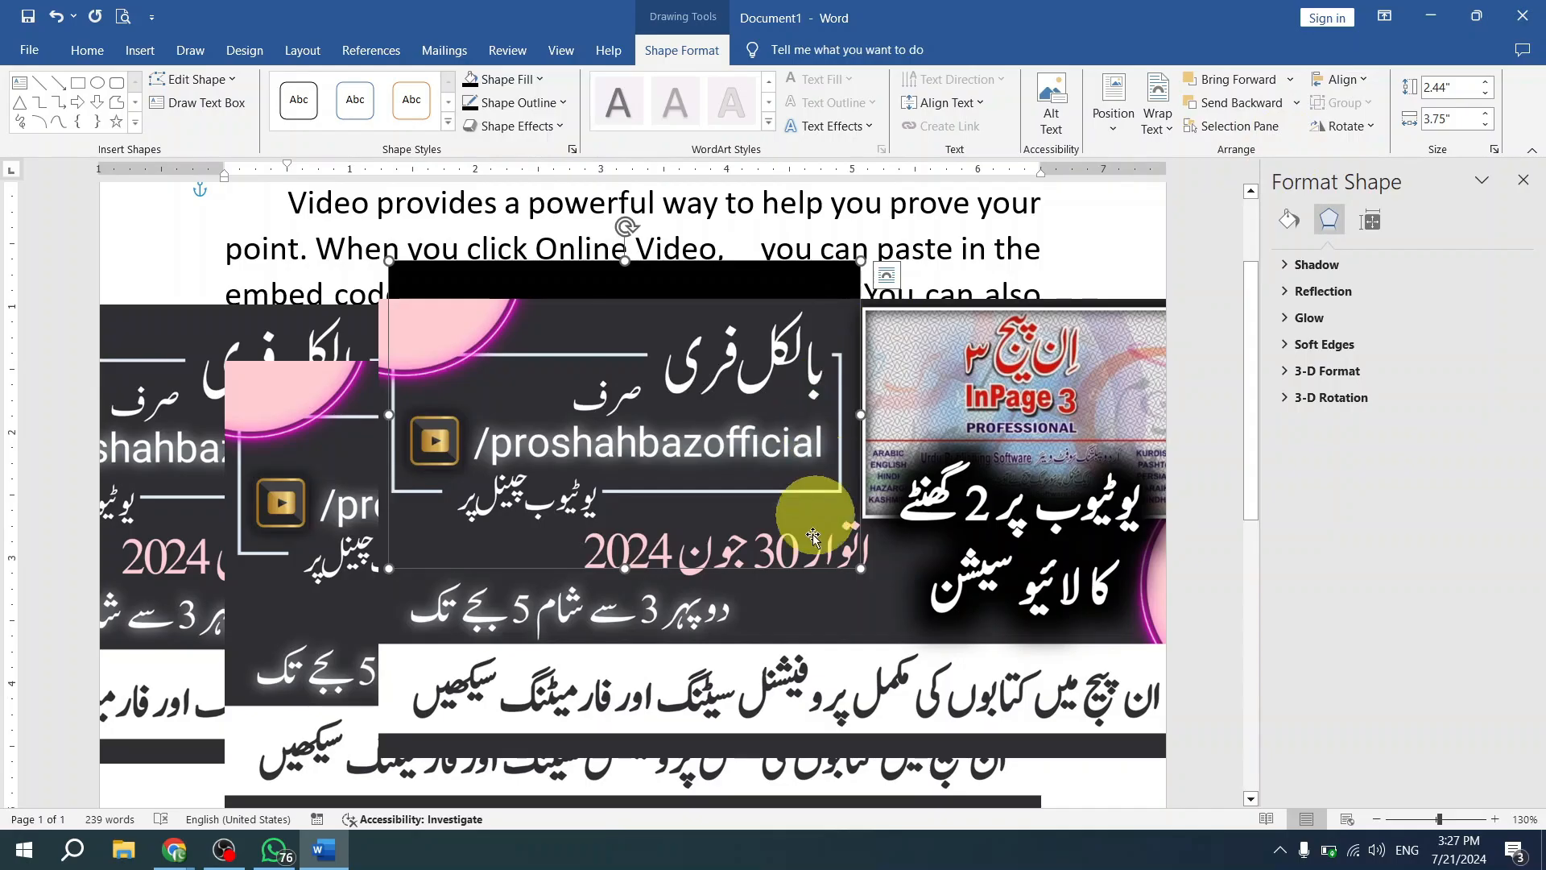
- Arrange the three banner pictures in a diagonal cascade down to the right, overlapping the black rectangle's lower part
scroll(816, 514, "down", 2)
left_click(777, 455)
scroll(782, 455, "up", 6)
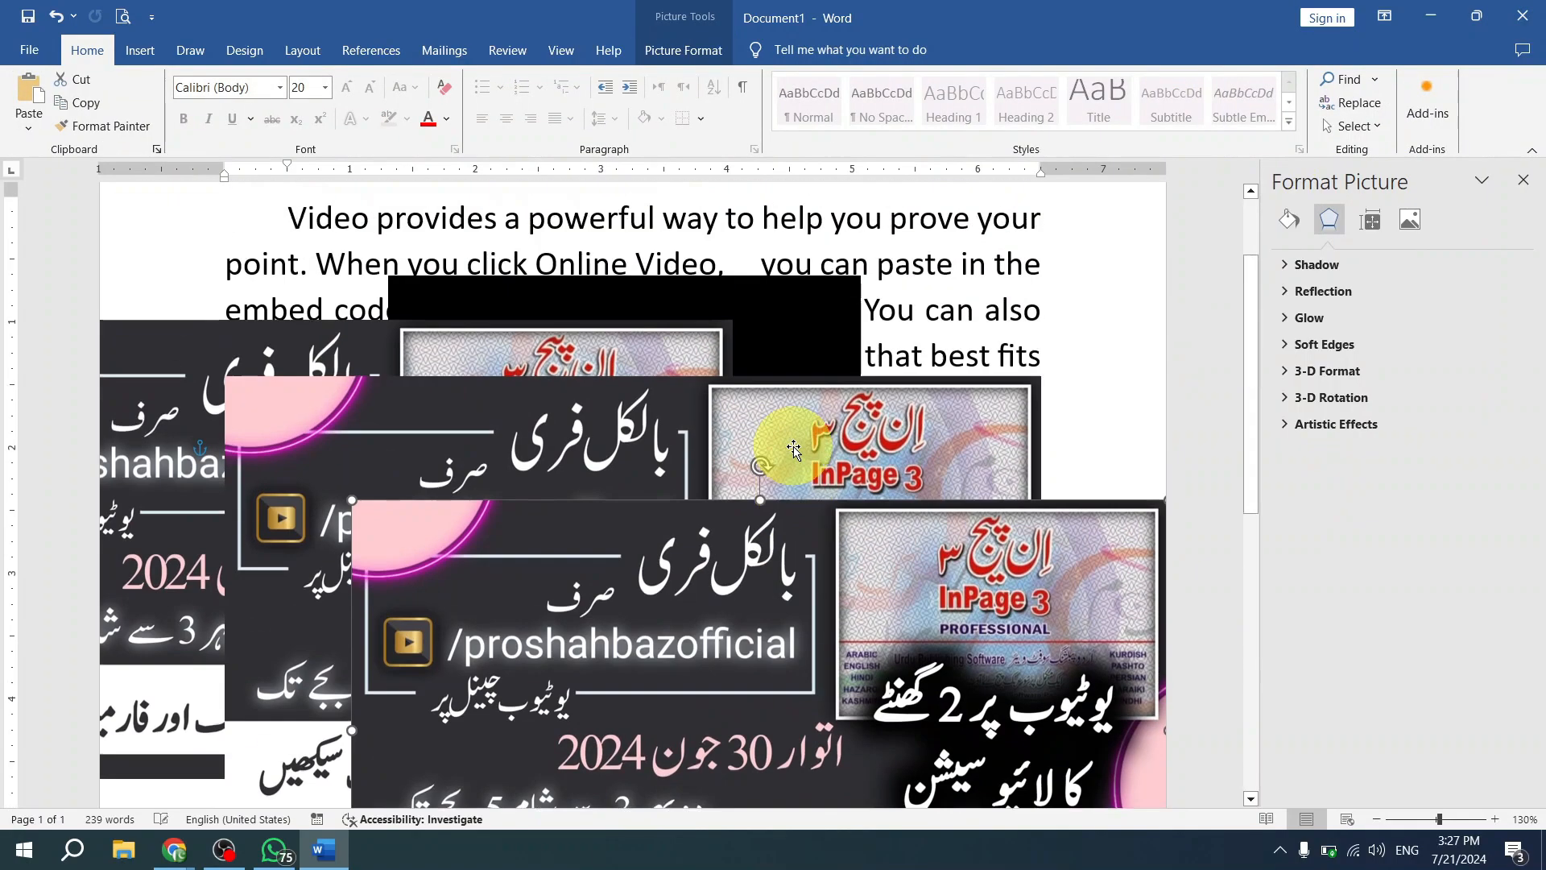
key("ctrl+v")
mouse_move(828, 595)
left_mouse_down()
mouse_move(828, 502)
mouse_move(830, 617)
mouse_move(805, 612)
left_mouse_up()
scroll(806, 612, "down", 6)
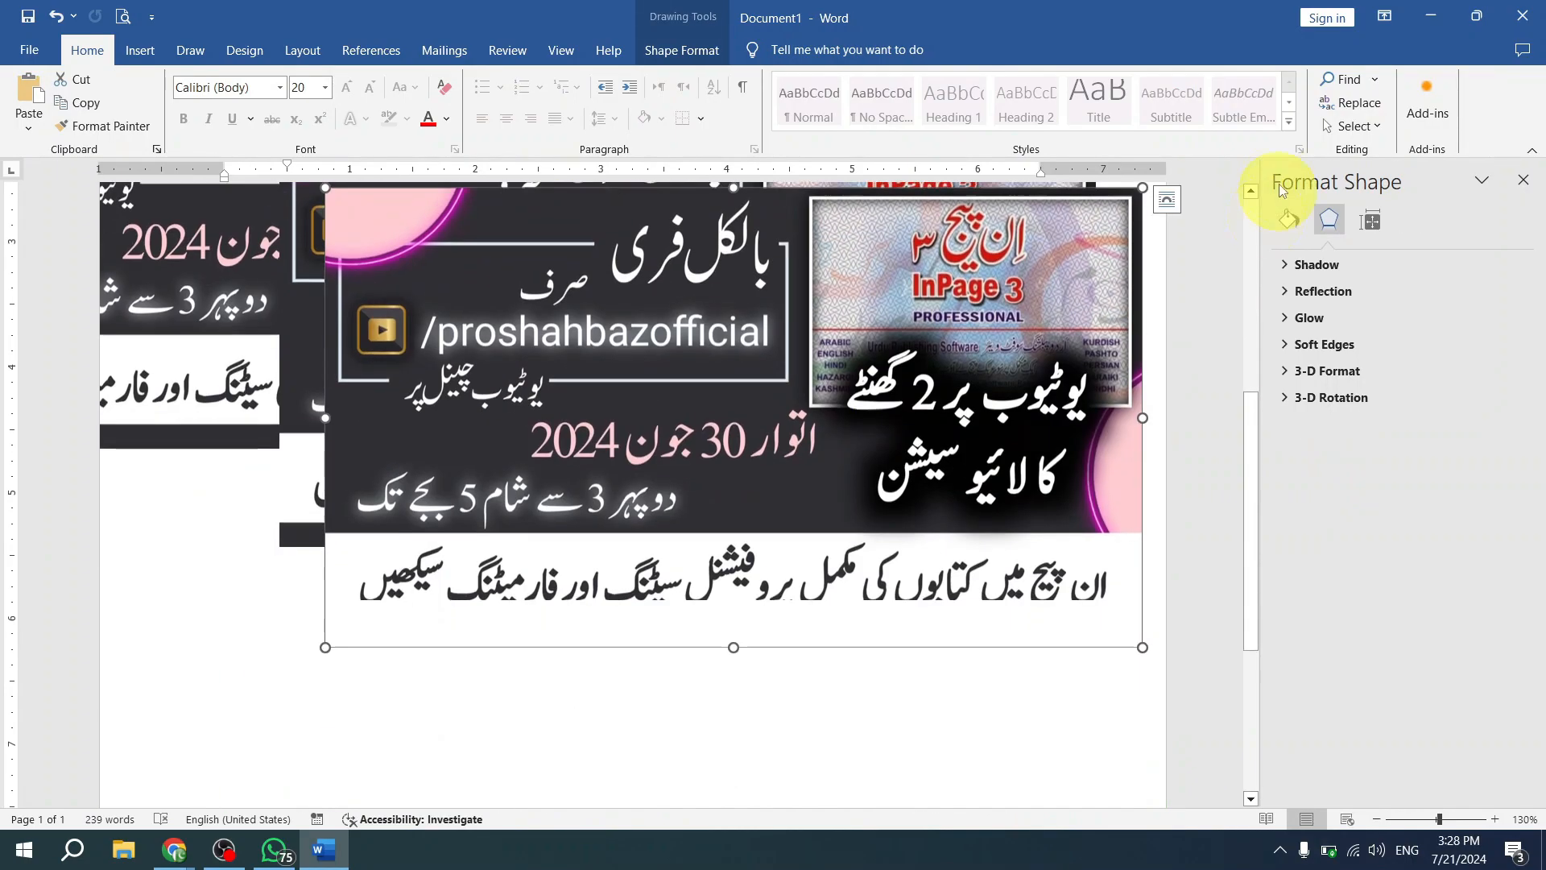
scroll(1200, 190, "up", 8)
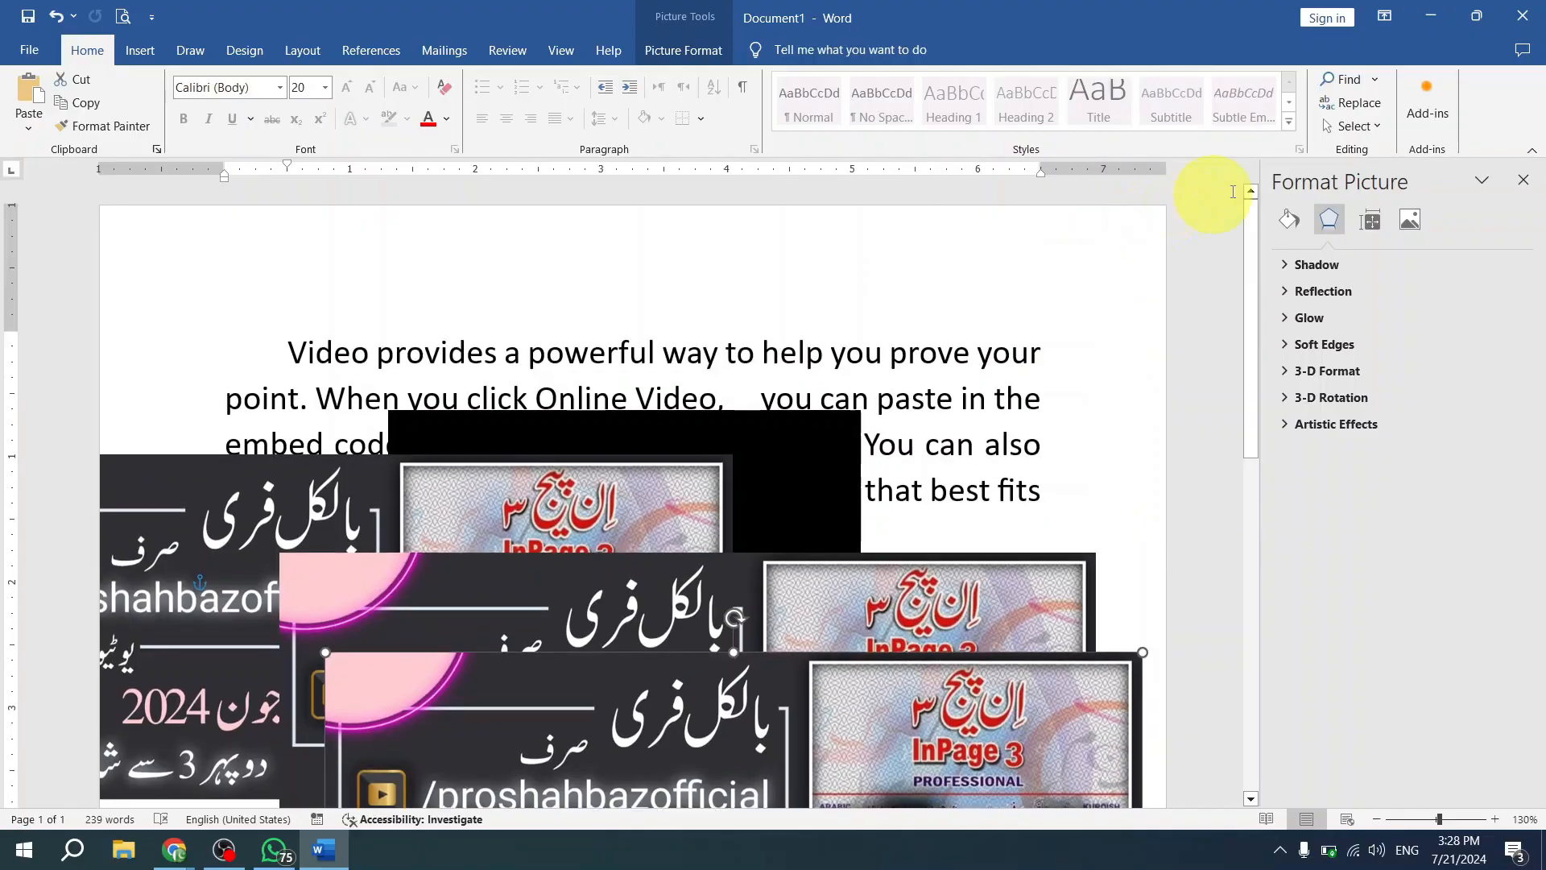
left_click(812, 447)
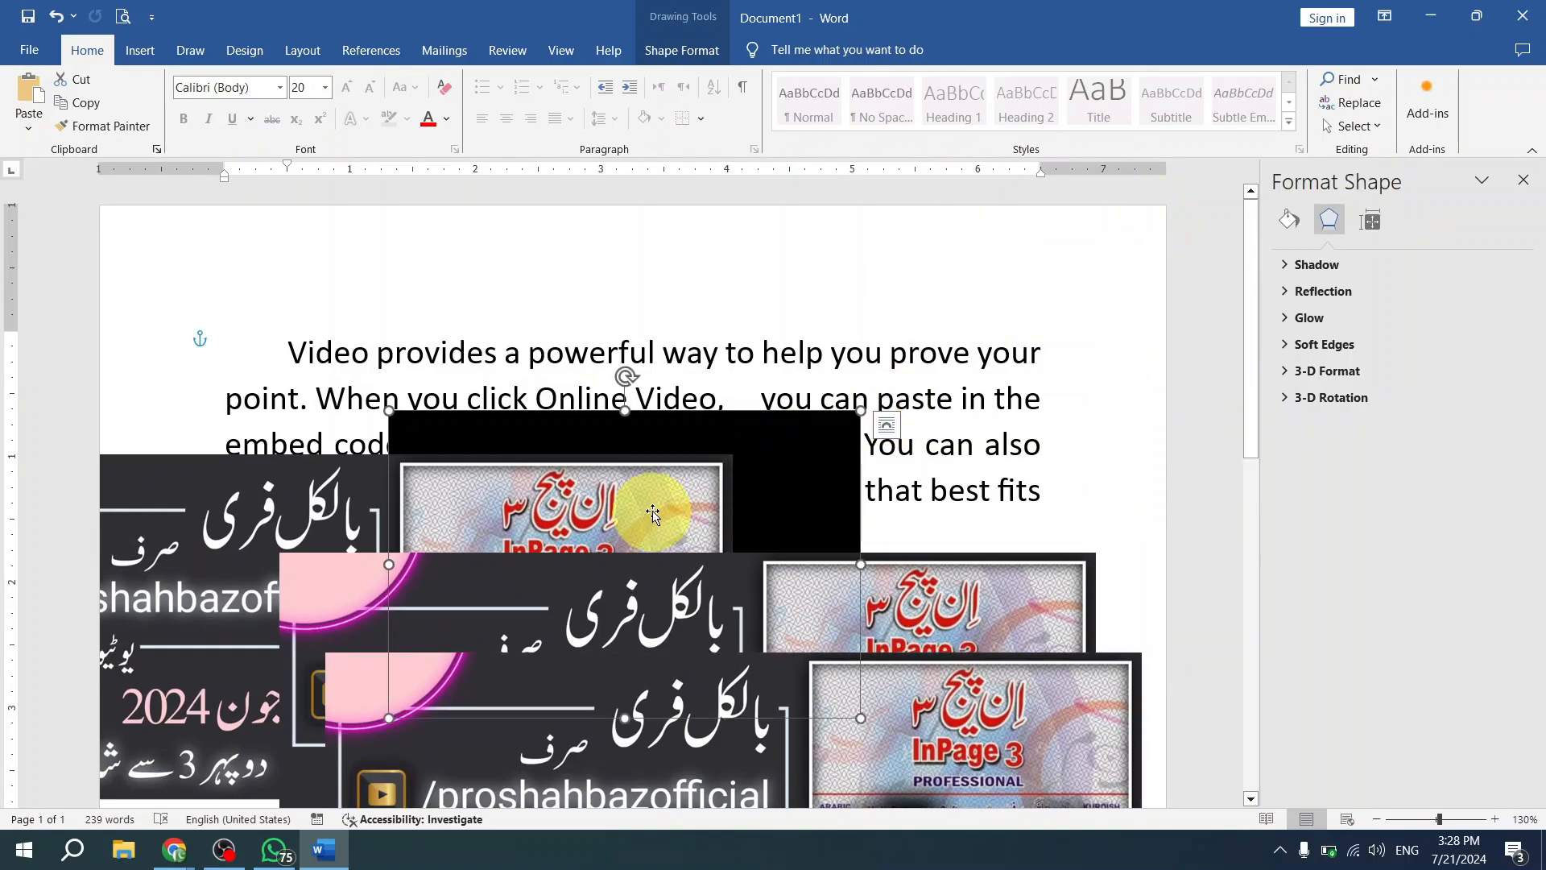
left_click_drag(645, 509, 661, 481)
left_click_drag(788, 466, 784, 469)
left_click(700, 479)
- Bring the black rectangle forward one level at a time until it is in front of all three pictures
left_click(818, 457)
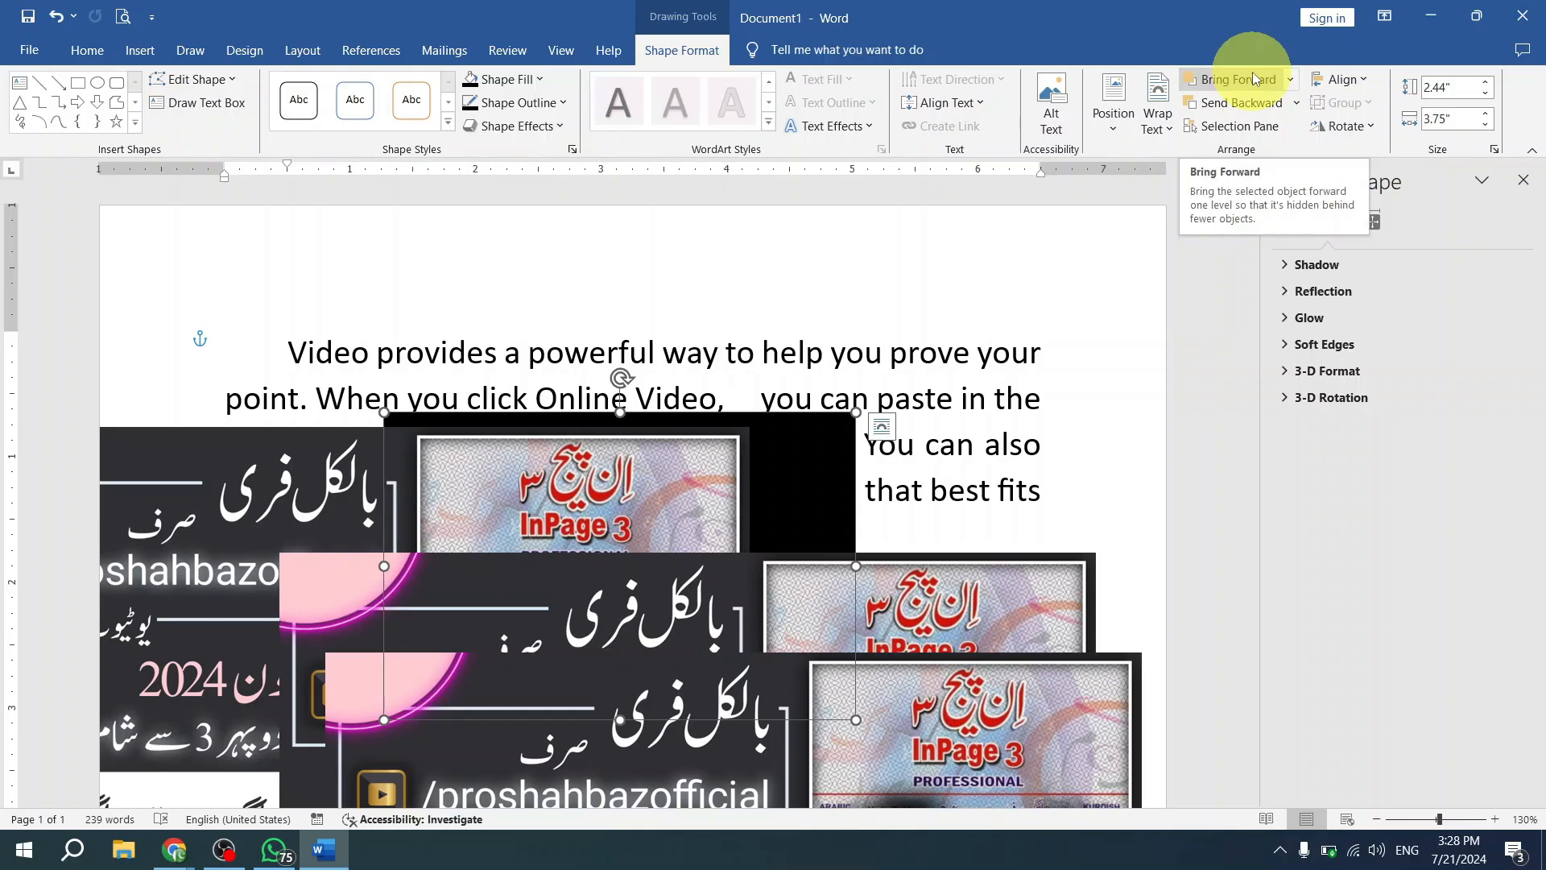
left_click(1253, 75)
left_click(1253, 74)
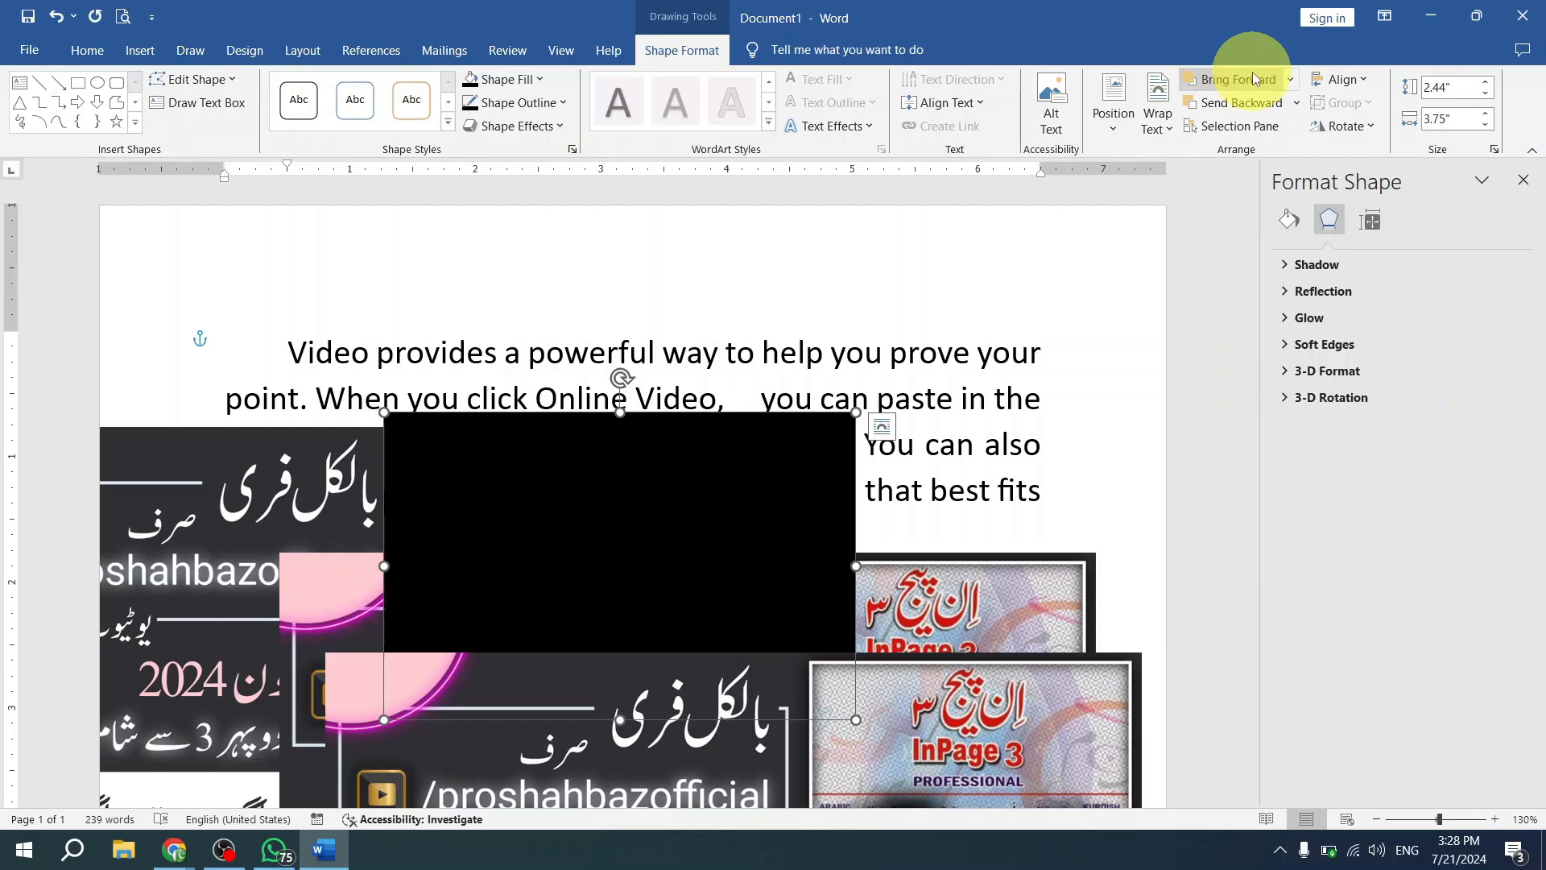
left_click(1253, 74)
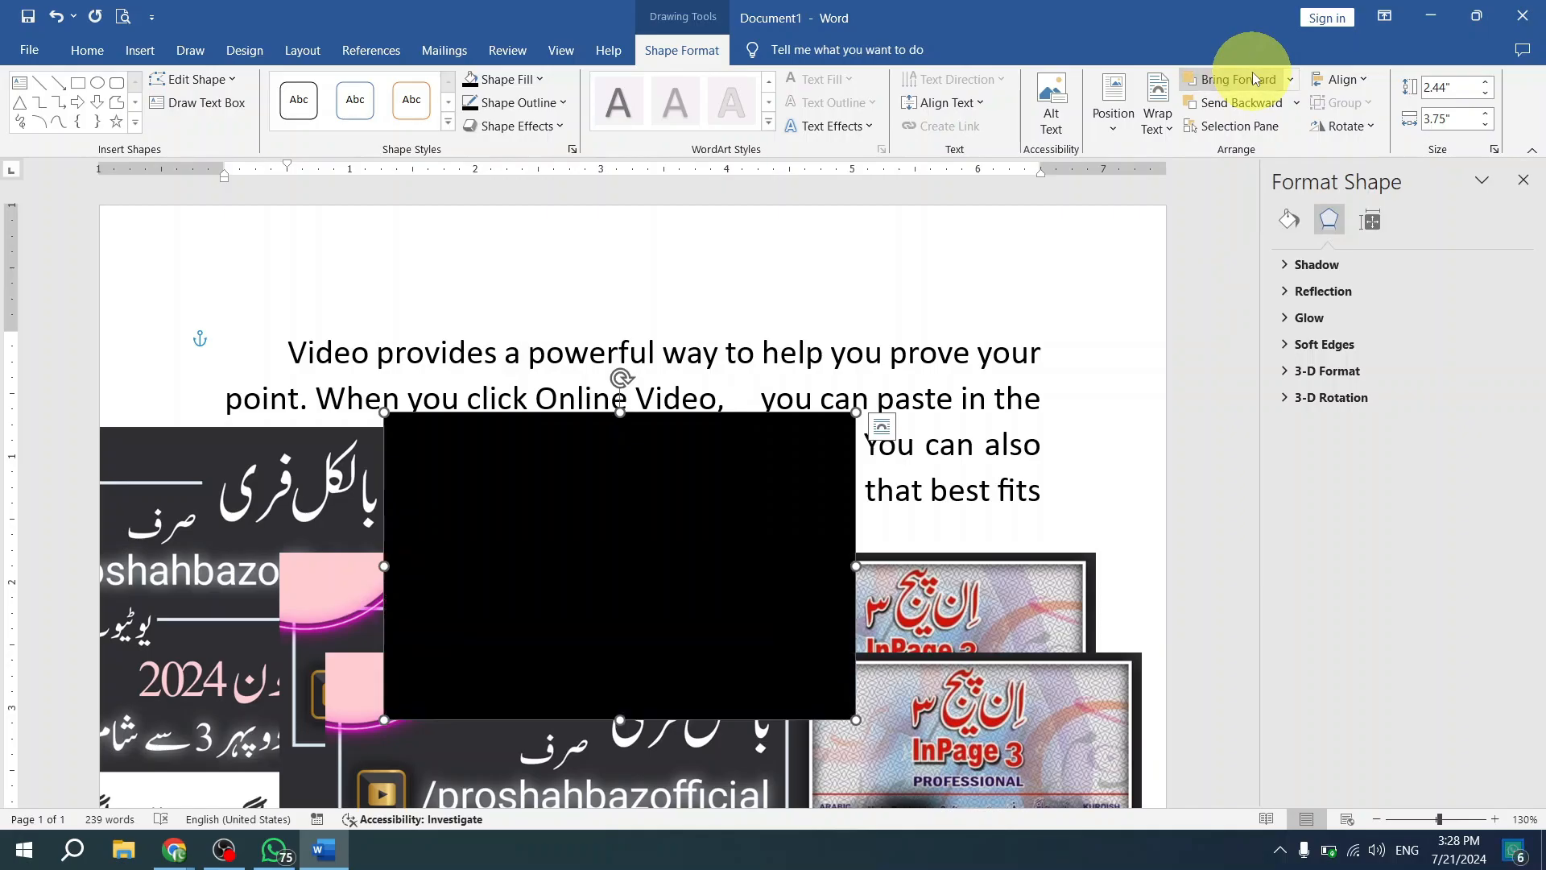
- Send the black rectangle backward level by level behind all three pictures, and move it up over the first lines of text
left_click(1241, 113)
left_click(1242, 113)
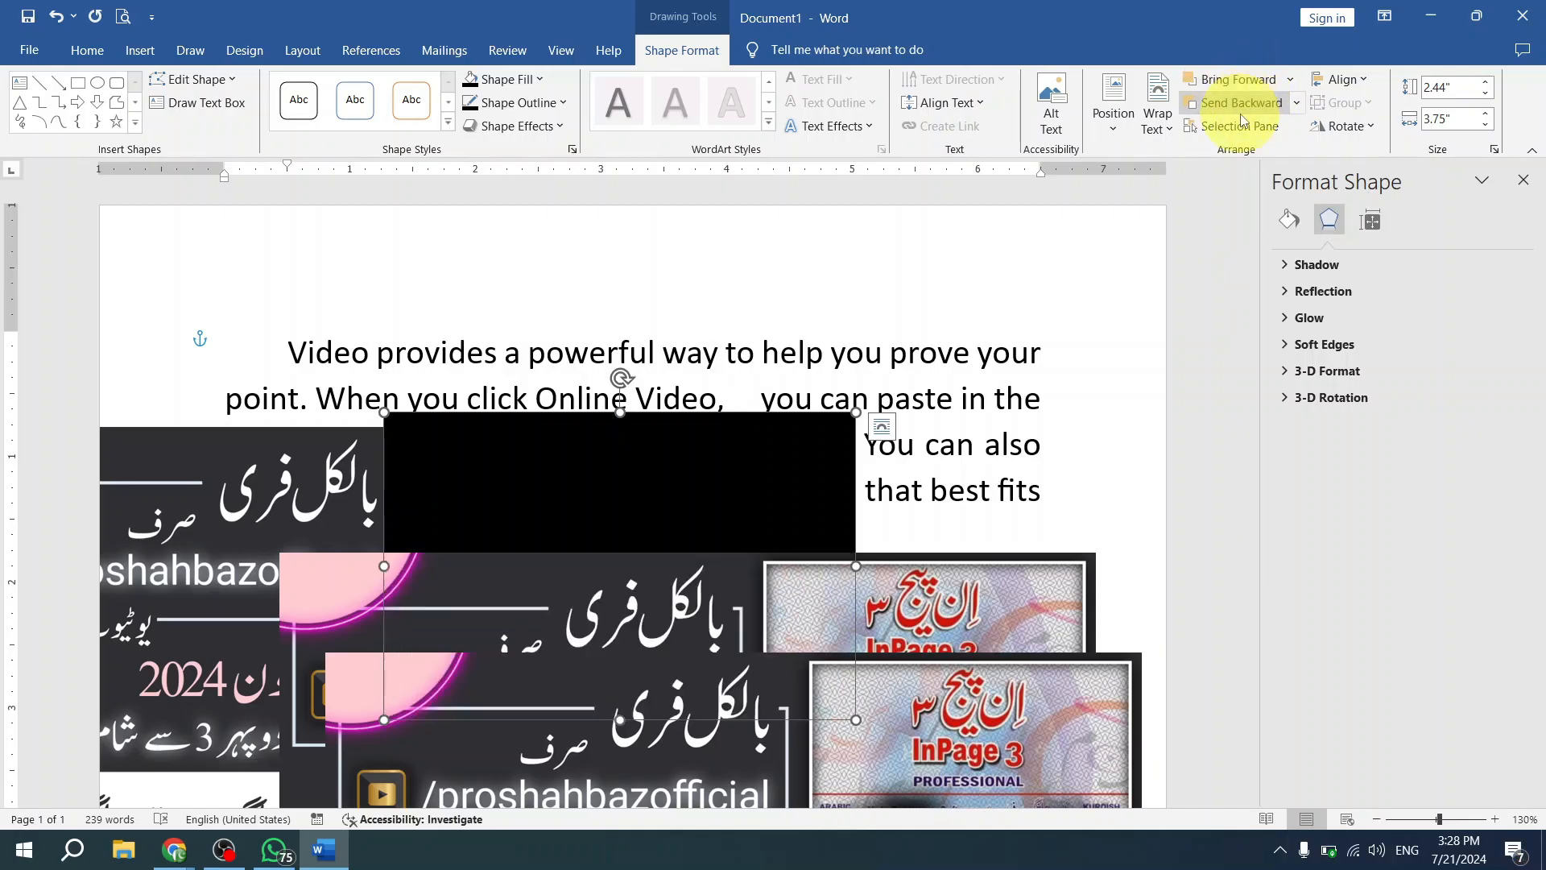
left_click(1241, 113)
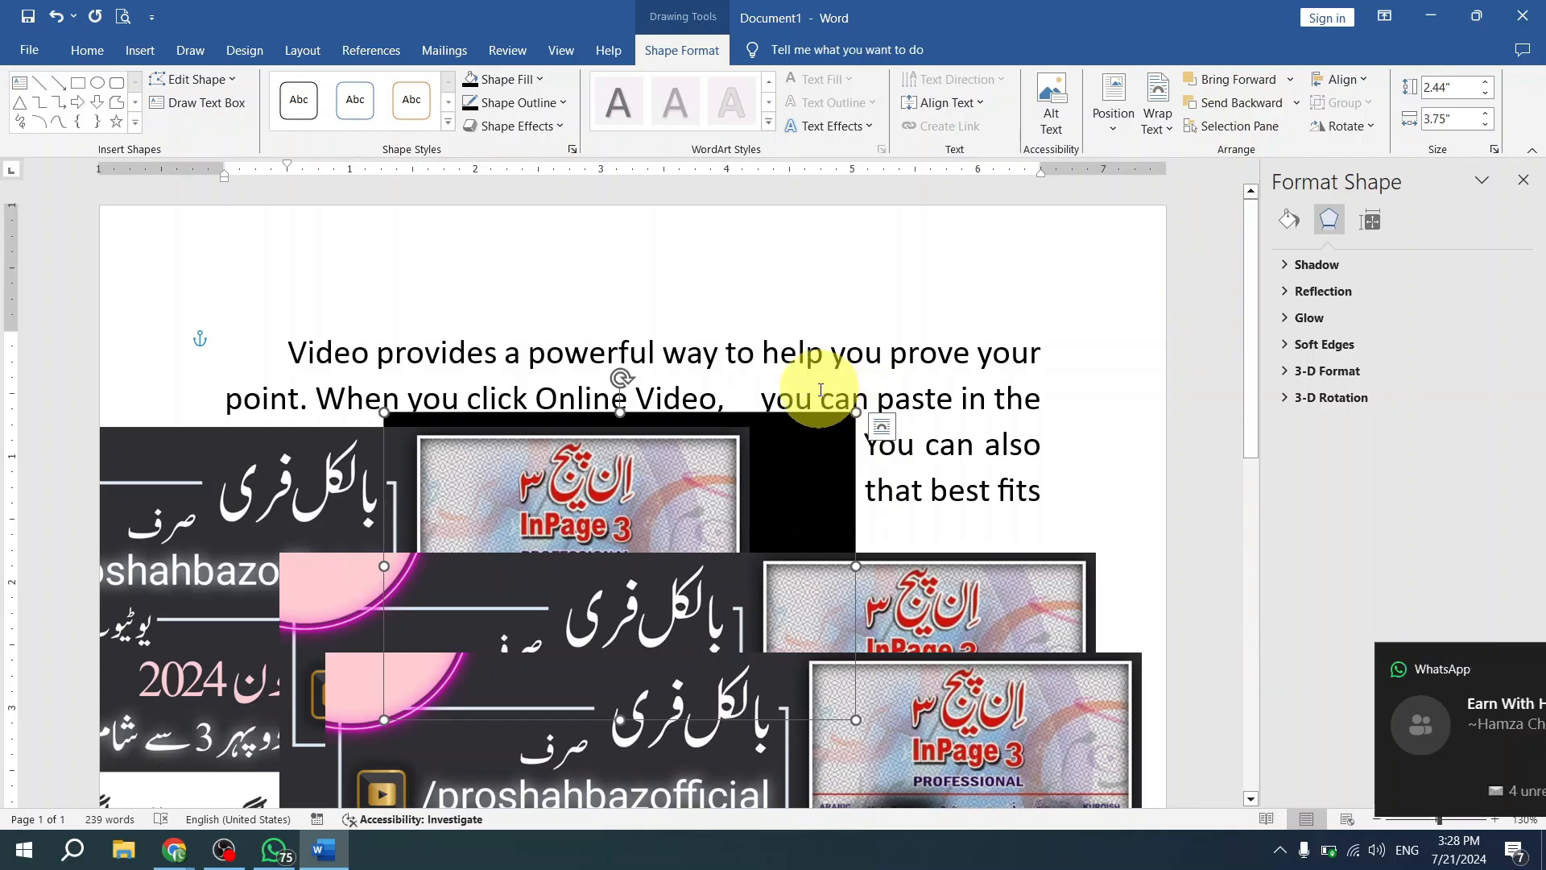
left_click_drag(824, 468, 864, 342)
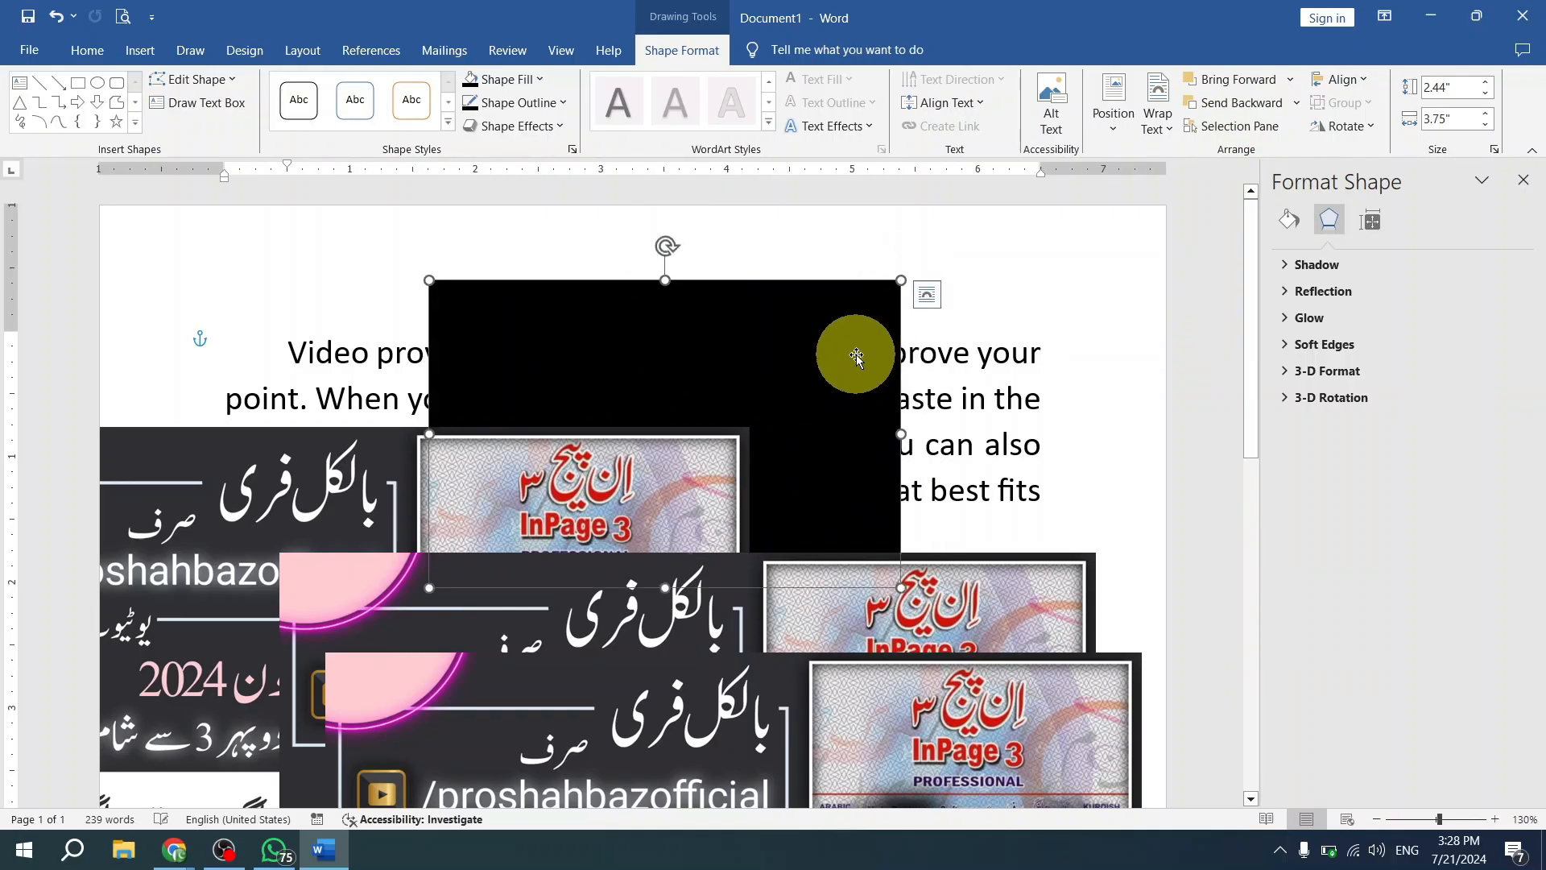
left_click(240, 813)
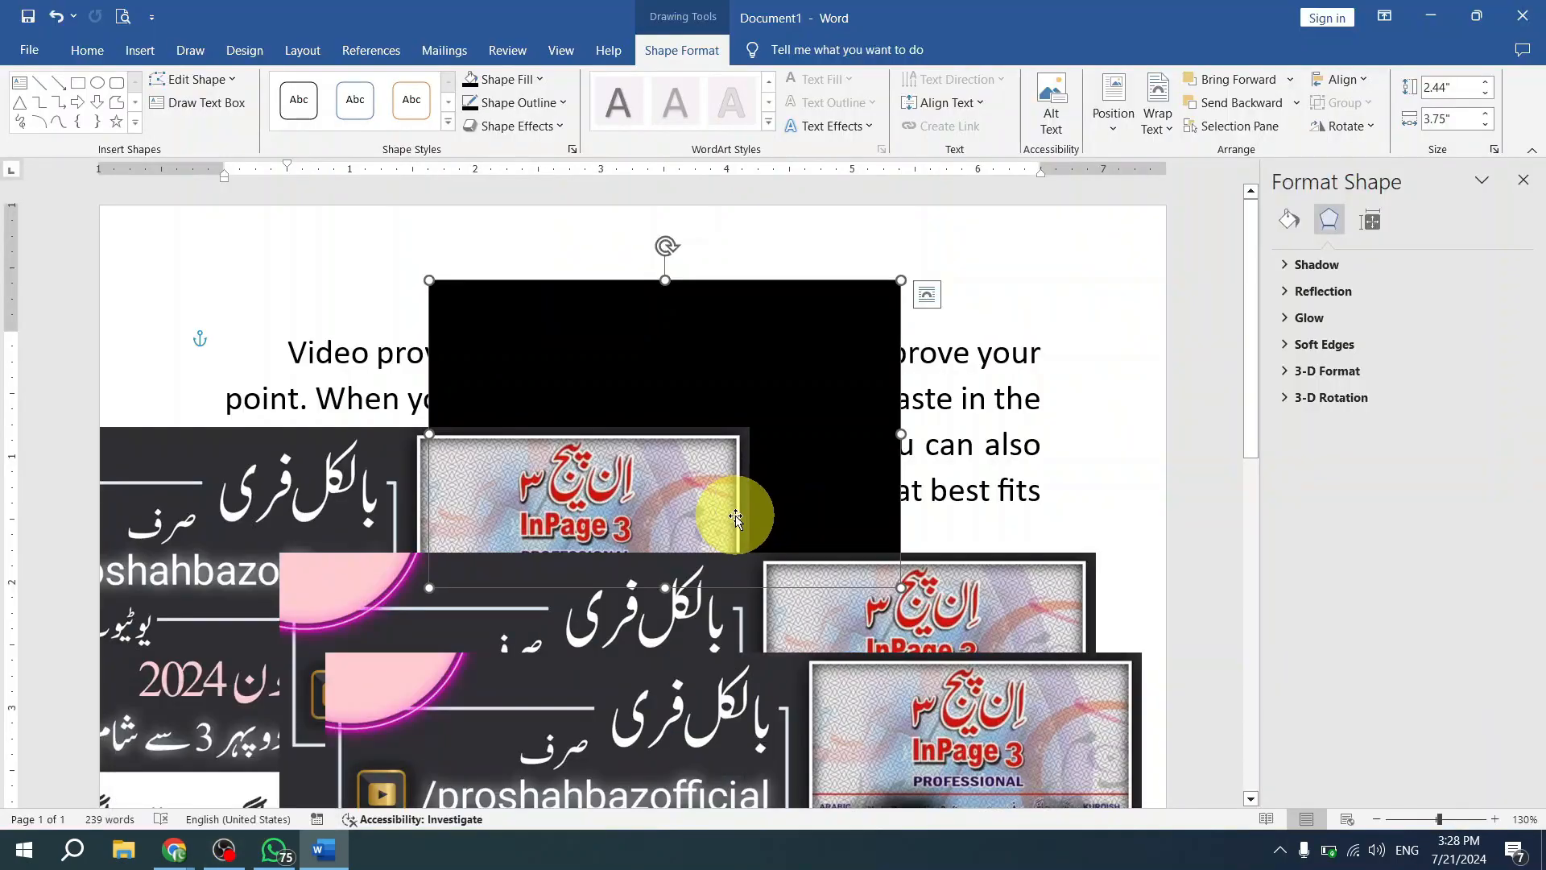
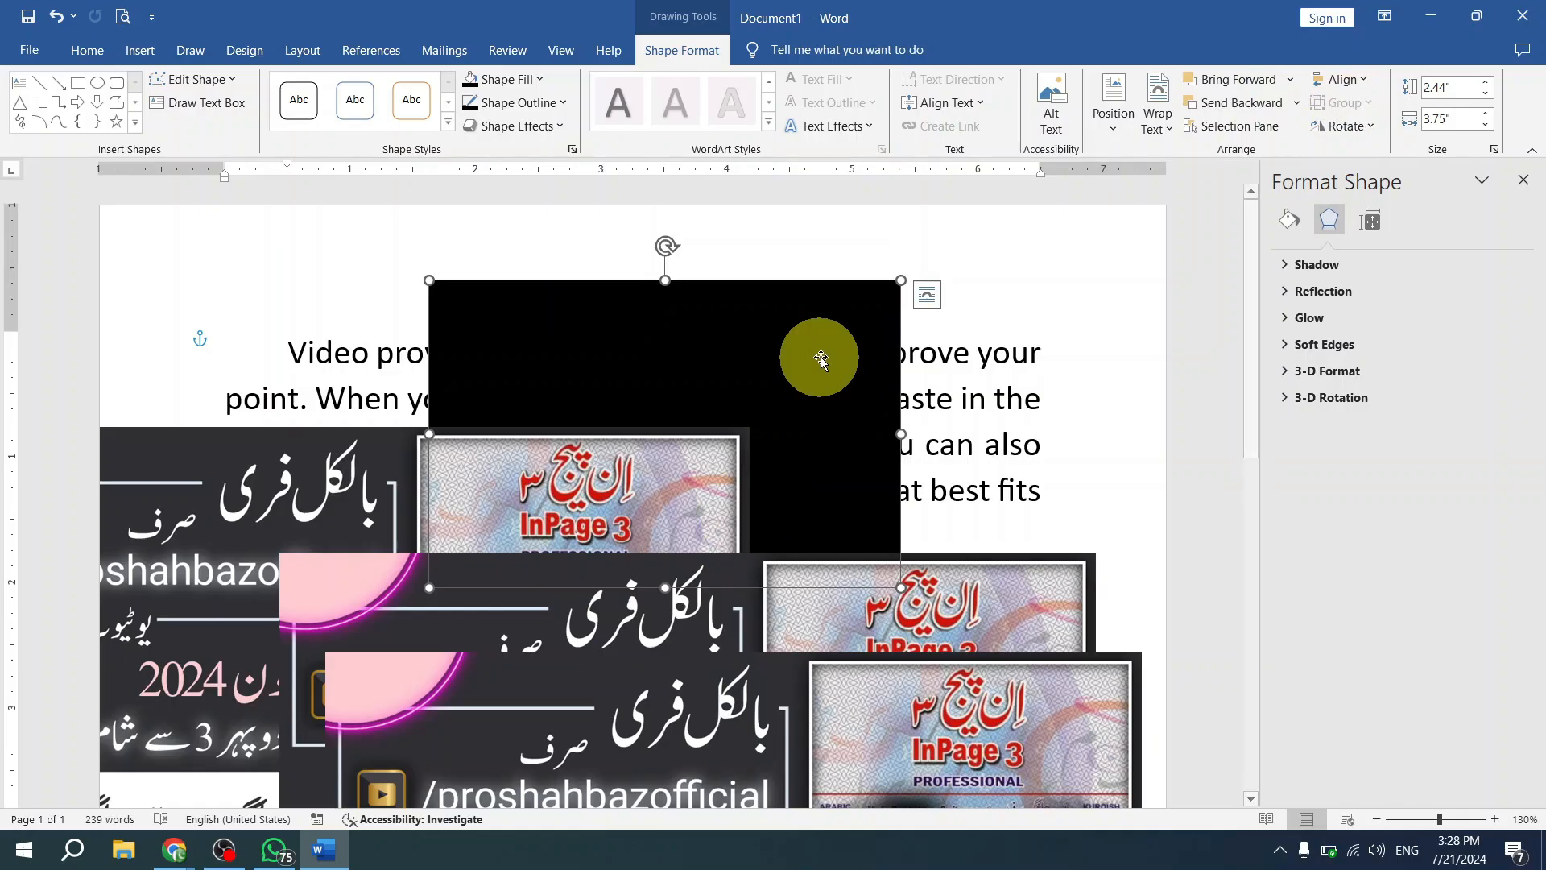
- Delete the two lower banner pictures of the cascade, leaving only the upper one with the black rectangle
left_click(861, 712)
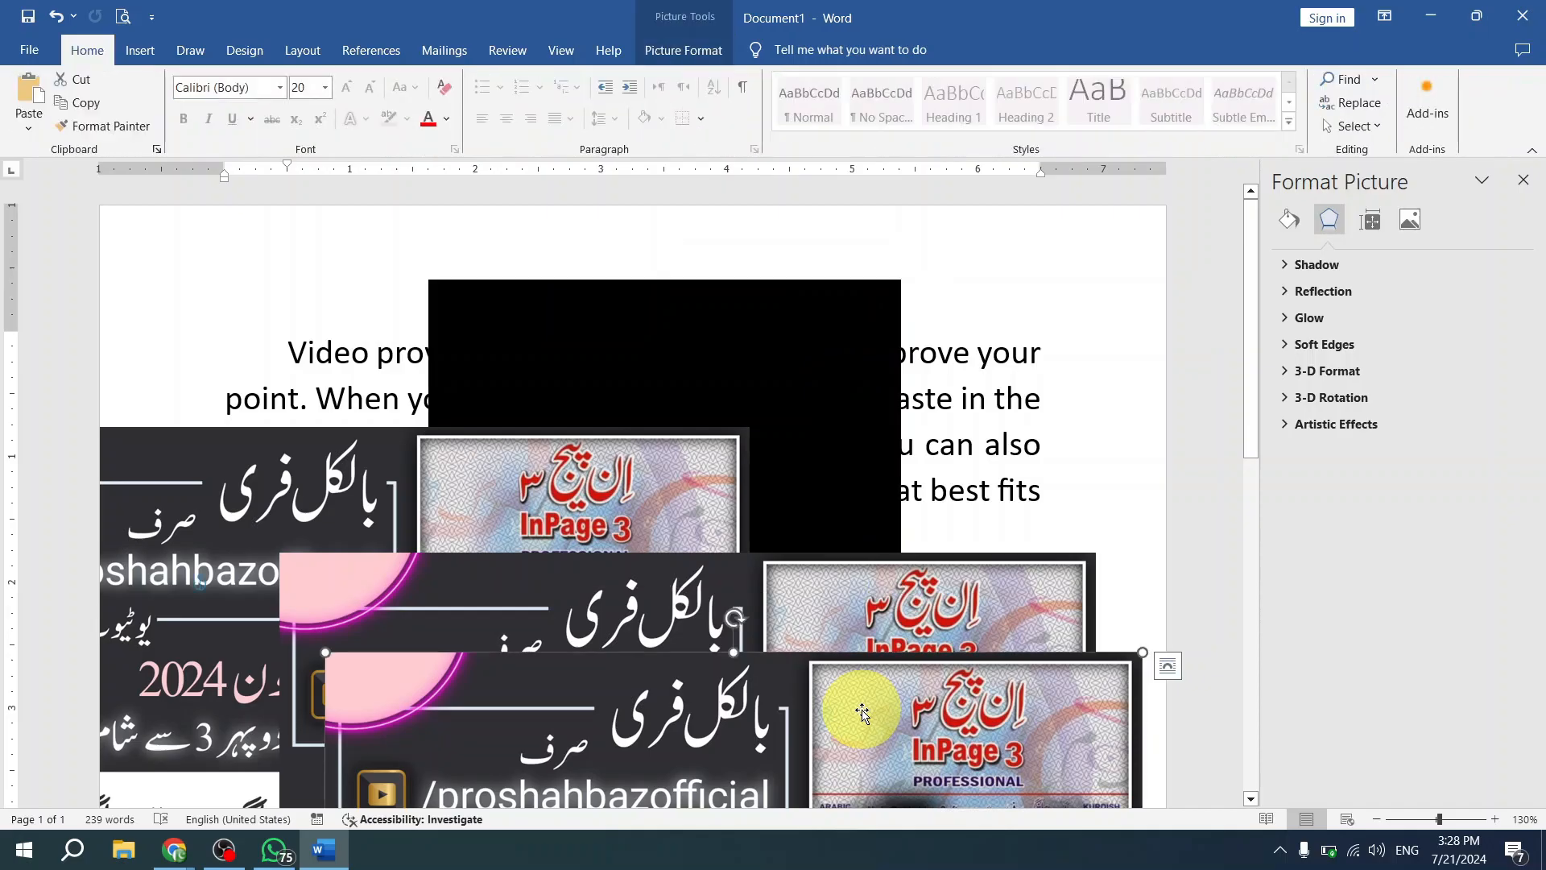
key("Delete")
left_click(744, 645)
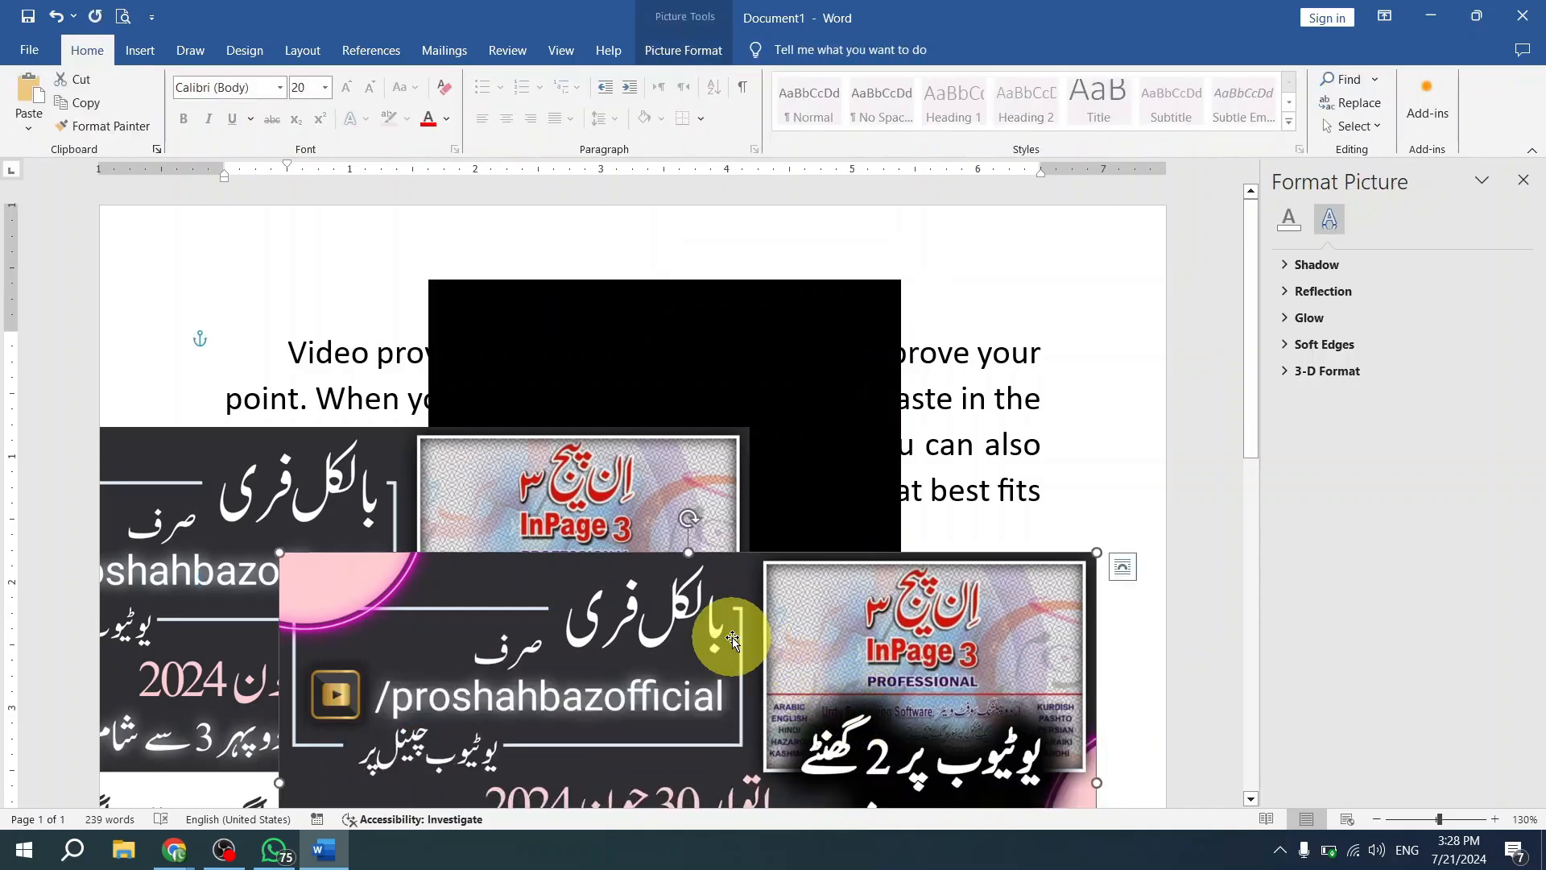
key("Delete")
- Move the remaining banner picture up over the black rectangle and paste three copies of it
left_click(710, 616)
left_click_drag(498, 586, 639, 414)
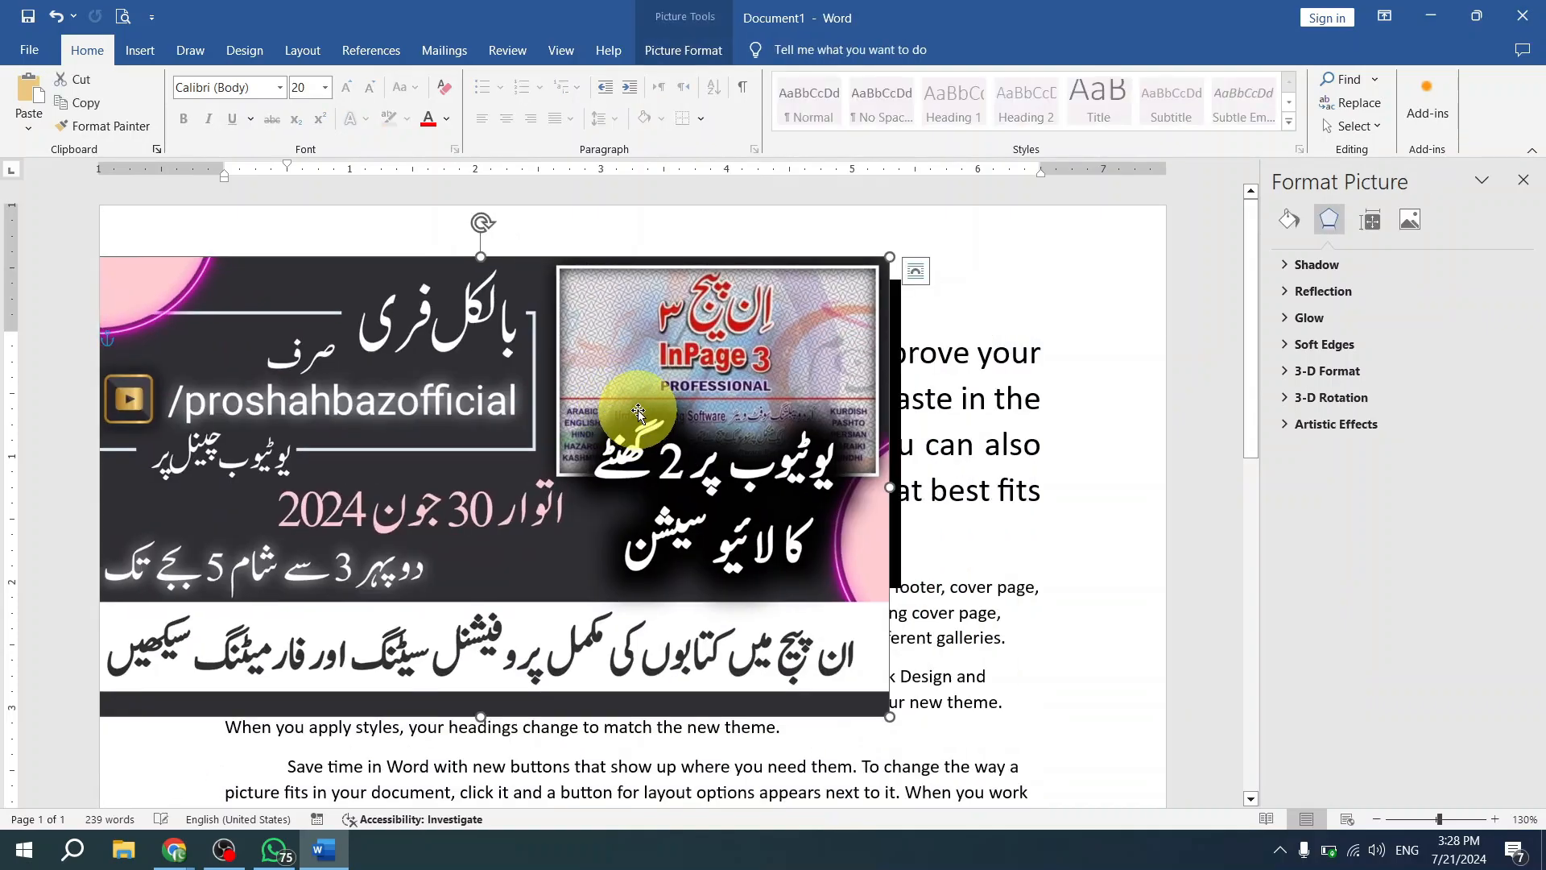
key("ctrl+v")
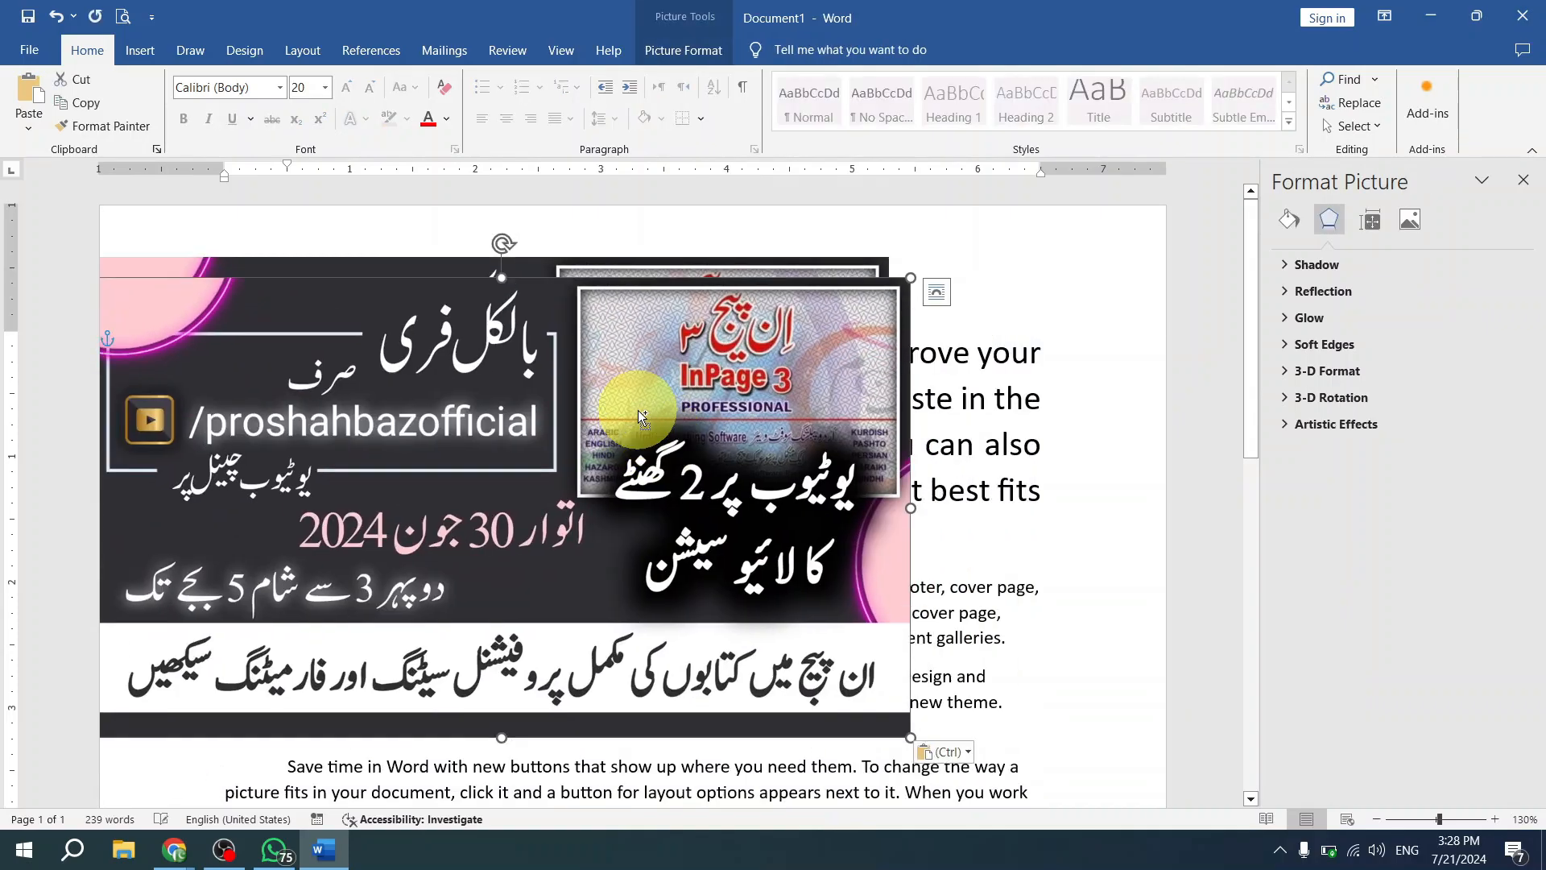
key("ctrl+v")
key("ctrl+v")
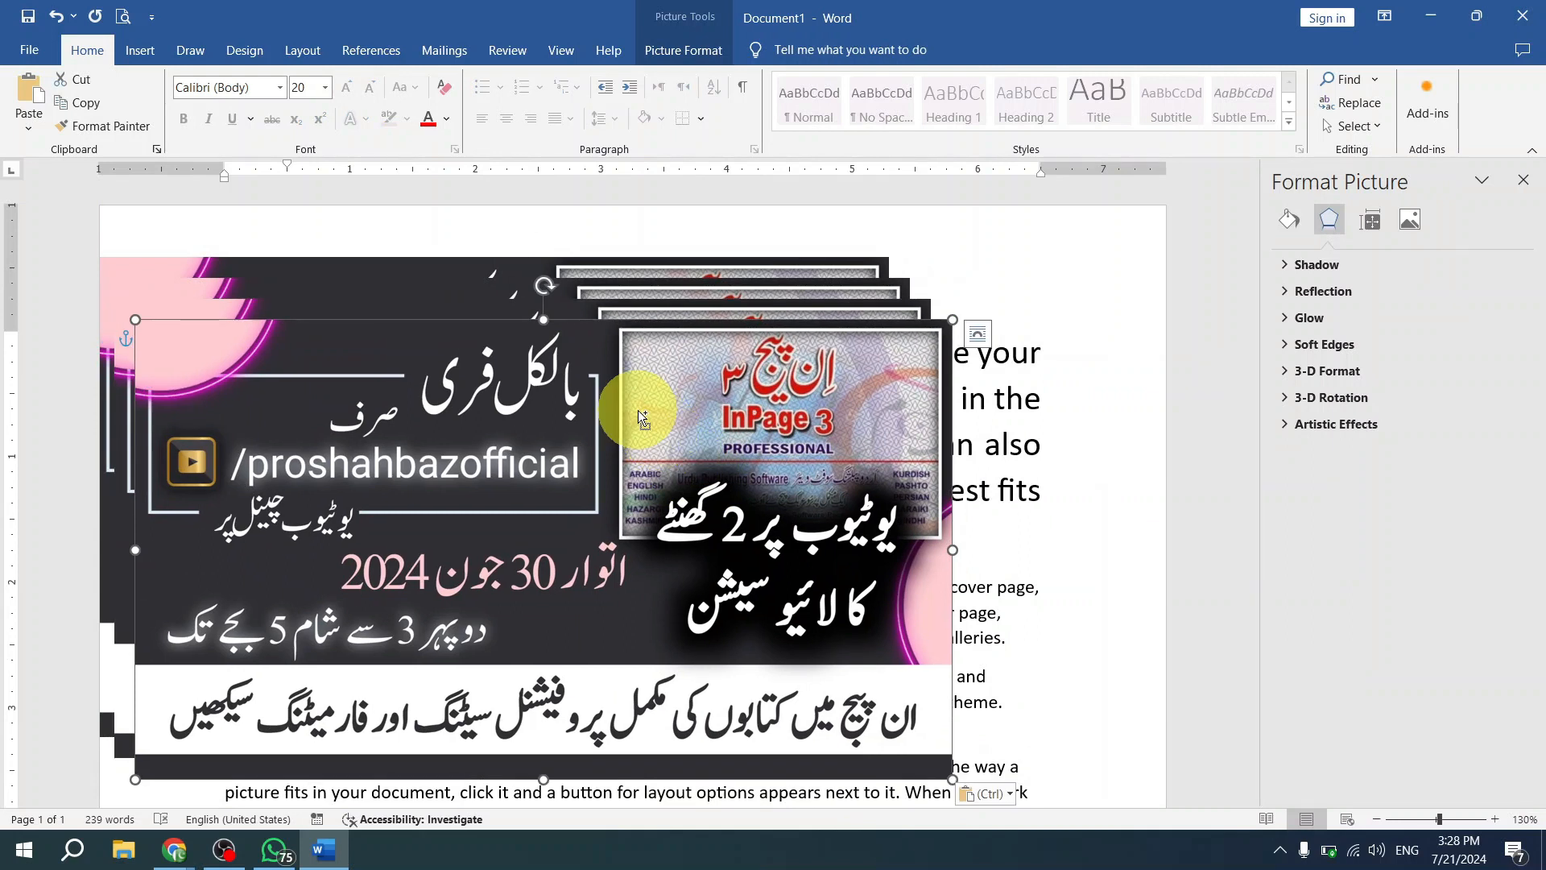
- Undo the pasted banner copies and the picture's move
key("ctrl+z")
key("ctrl+z")
key("ctrl+z")
key("ctrl+z")
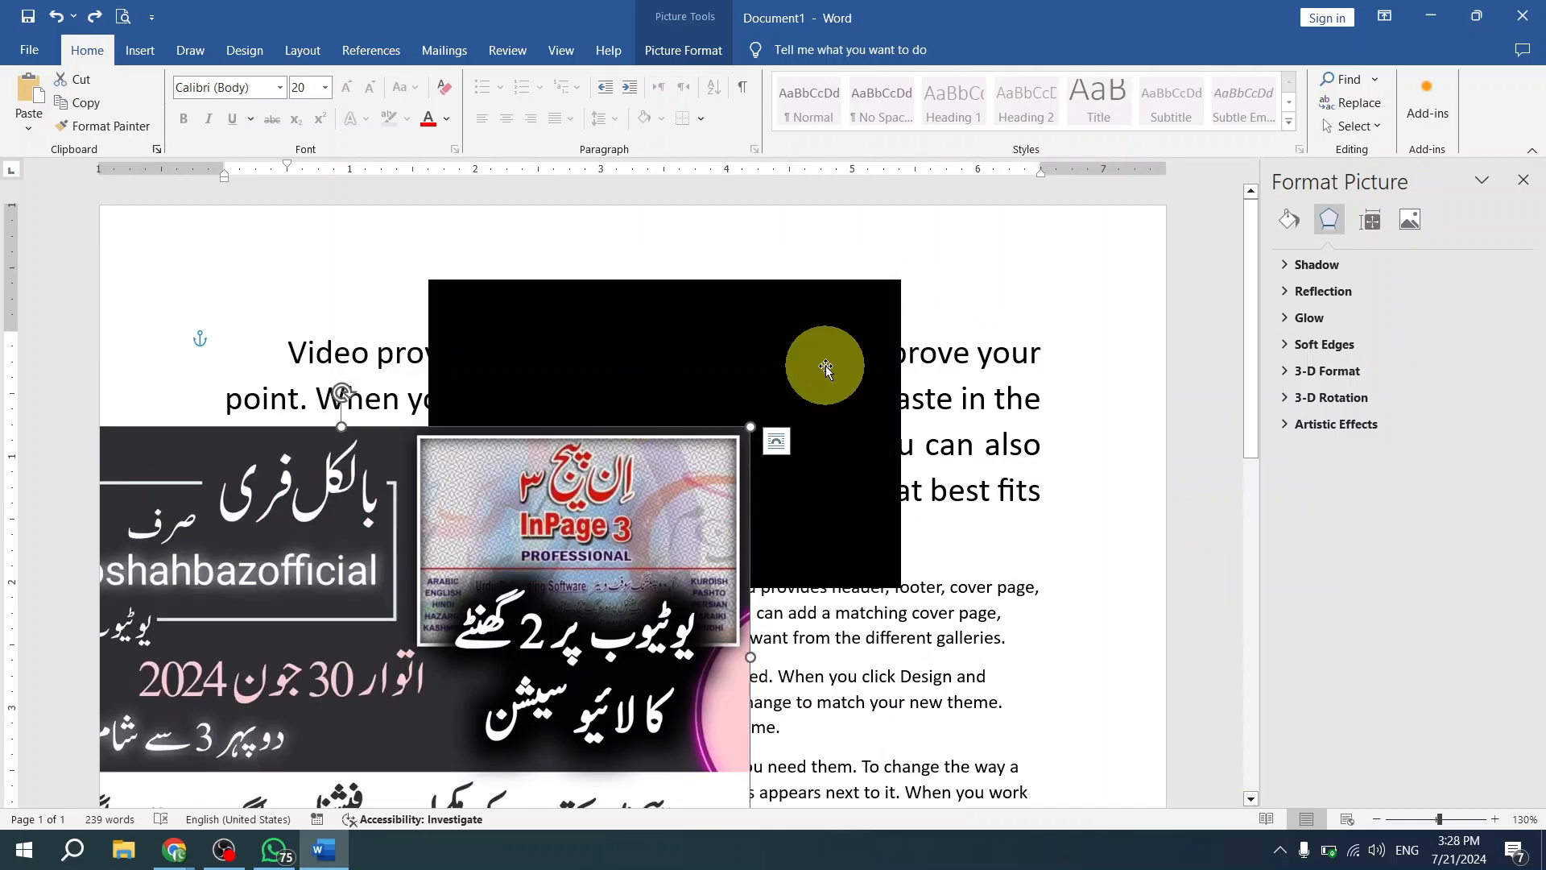
- Move the banner picture up over the black rectangle and duplicate it into two diagonal cascades across the page
left_click_drag(560, 545, 772, 435)
left_click_drag(593, 455, 471, 388)
left_click_drag(510, 369, 883, 411)
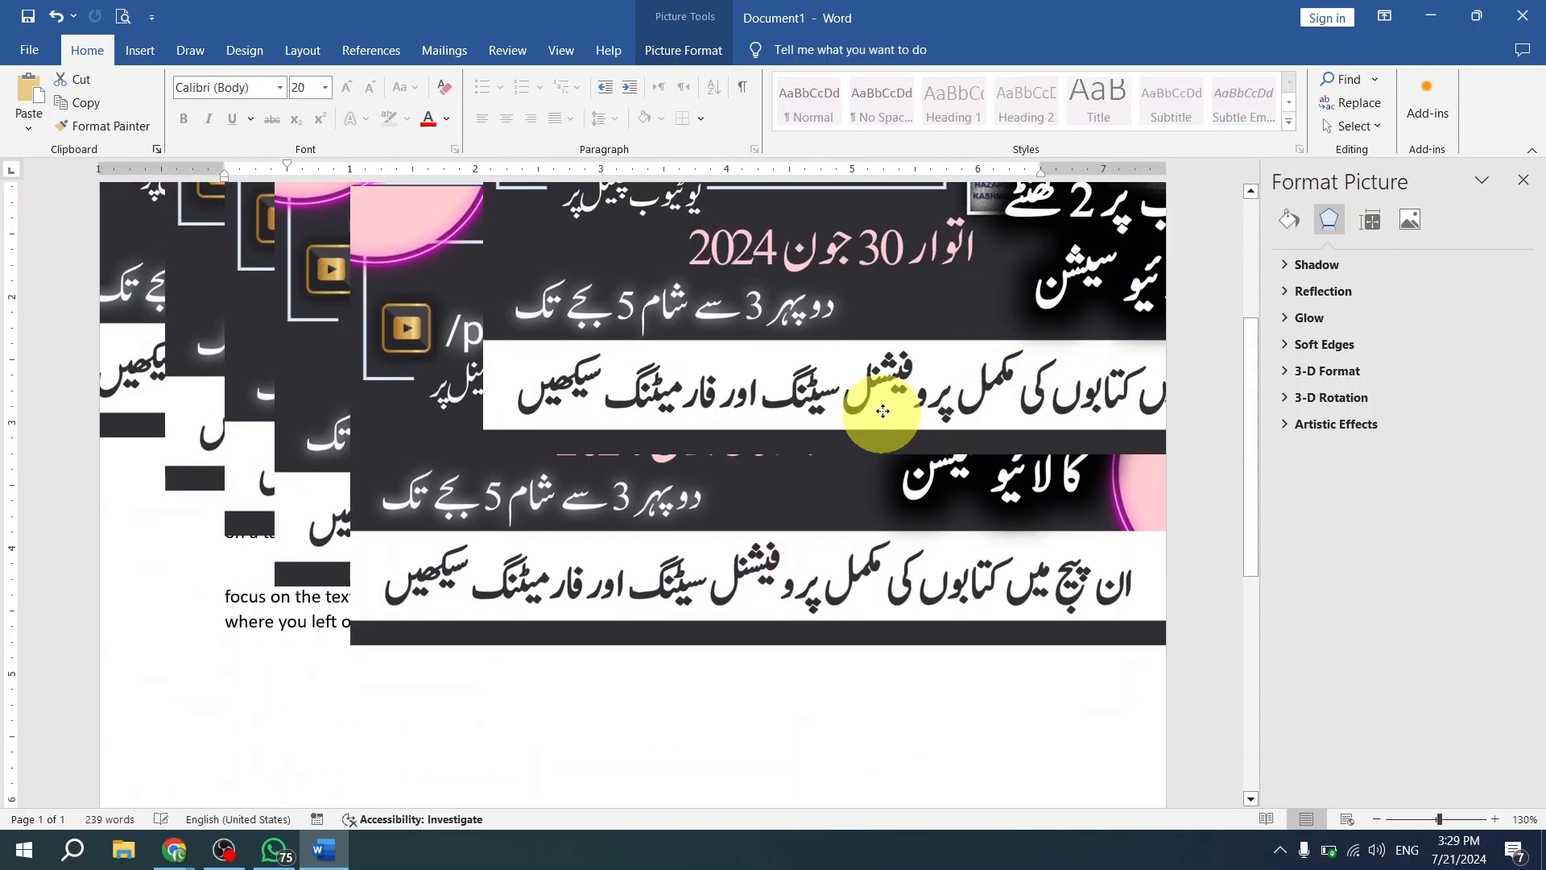
scroll(883, 411, "up", 2)
scroll(854, 523, "up", 2)
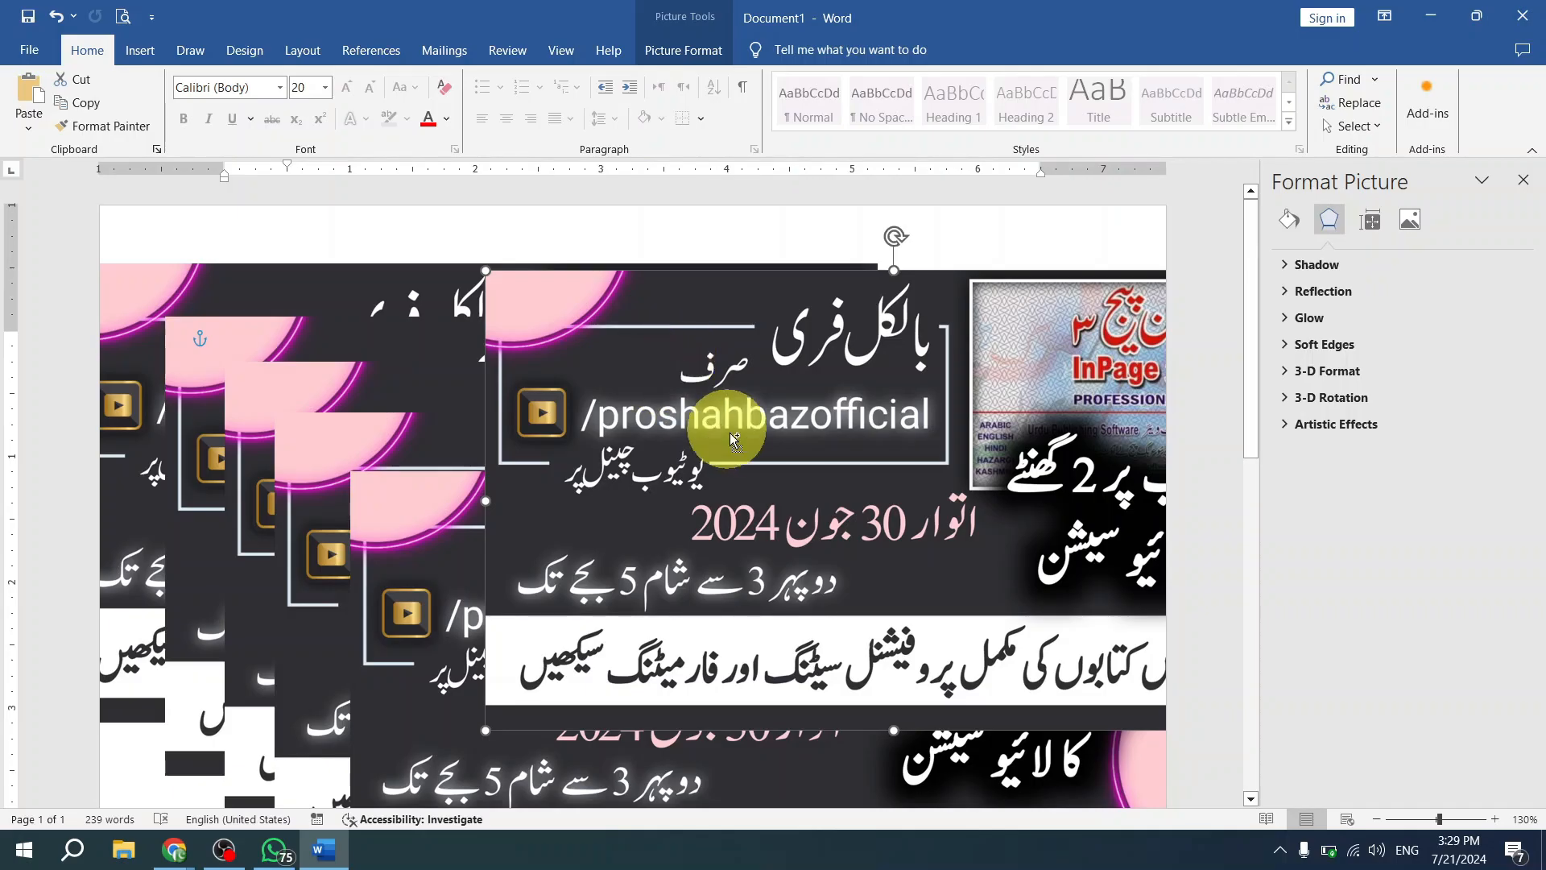
left_click_drag(562, 372, 714, 565)
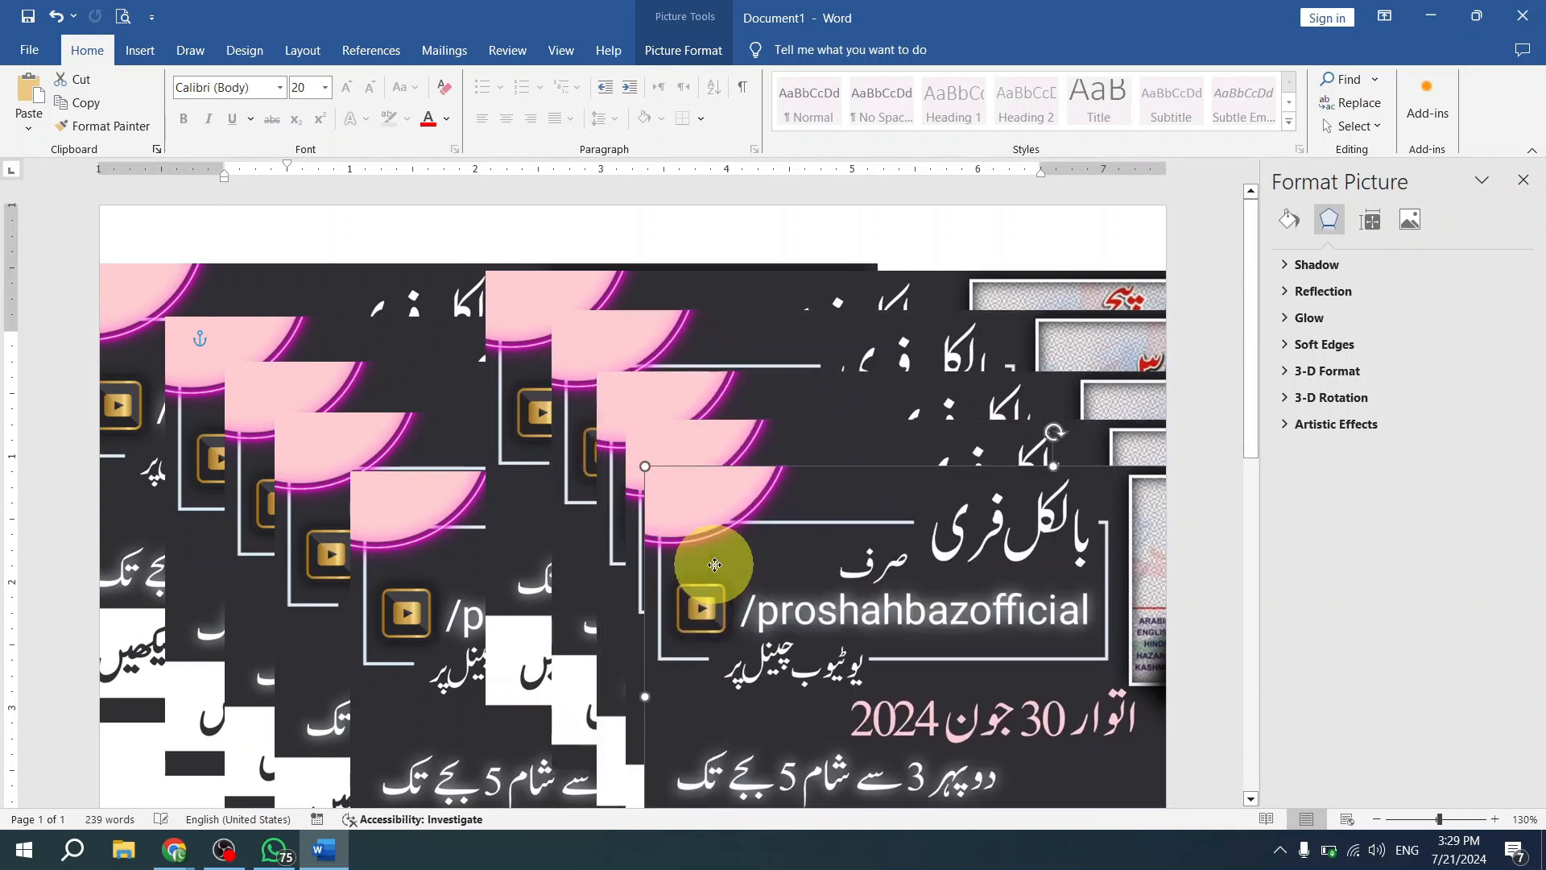
- Undo the duplicated banner pictures until only one remains over the black rectangle
key("ctrl+z")
key("ctrl+z")
key("ctrl+z")
key("ctrl+z")
key("ctrl+z")
key("ctrl+z")
key("ctrl+z")
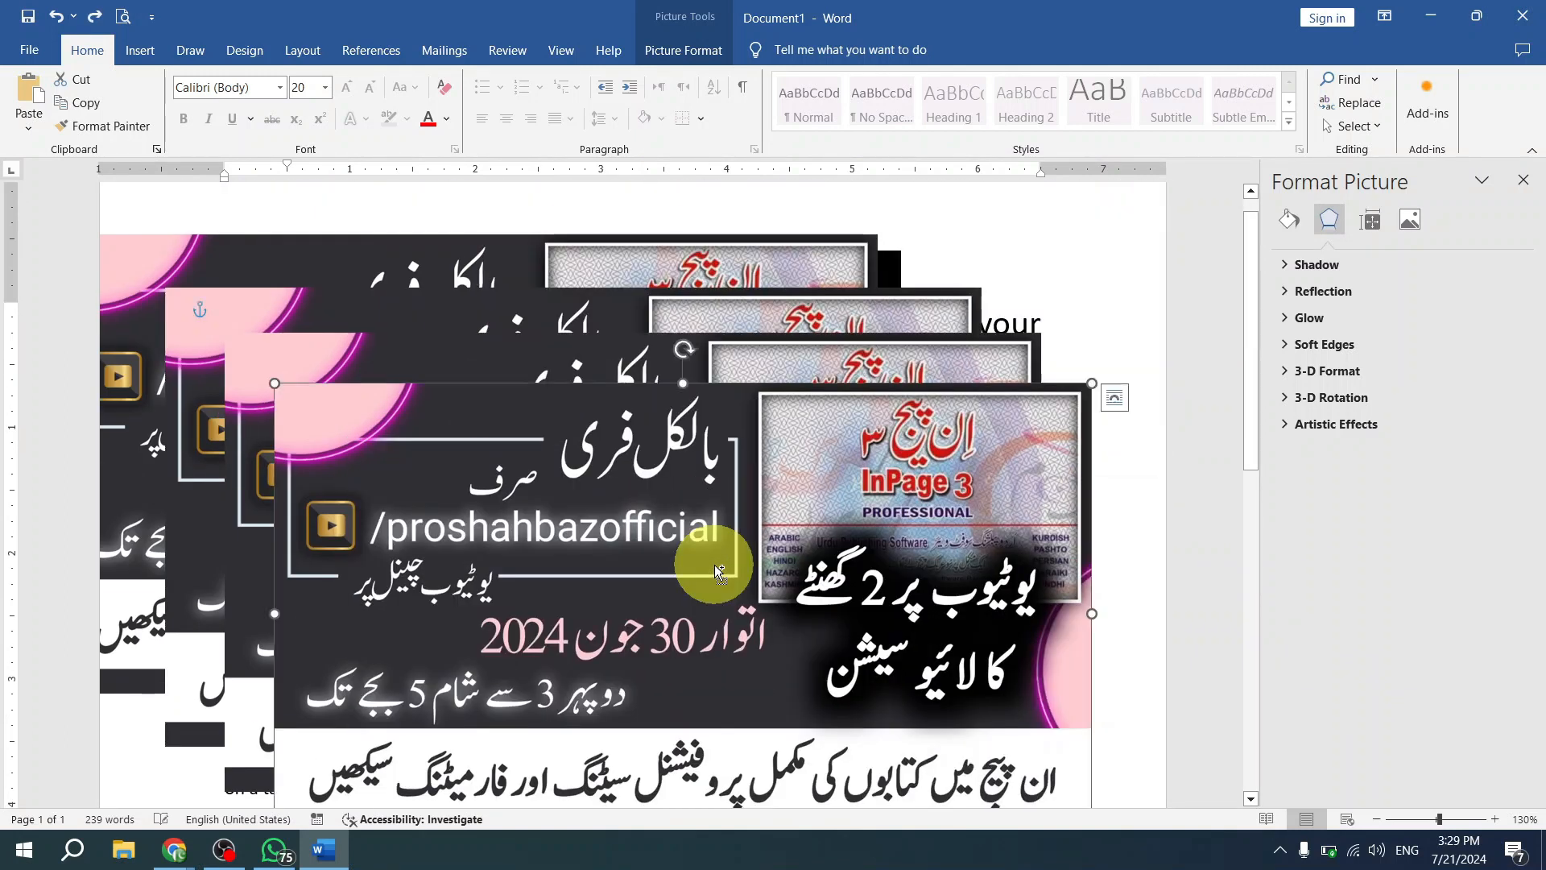
key("ctrl+z")
key("ctrl+z")
scroll(712, 561, "down", 3)
scroll(805, 443, "up", 4)
key("ctrl+y")
key("ctrl+y")
key("ctrl+y")
key("ctrl+y")
key("ctrl+y")
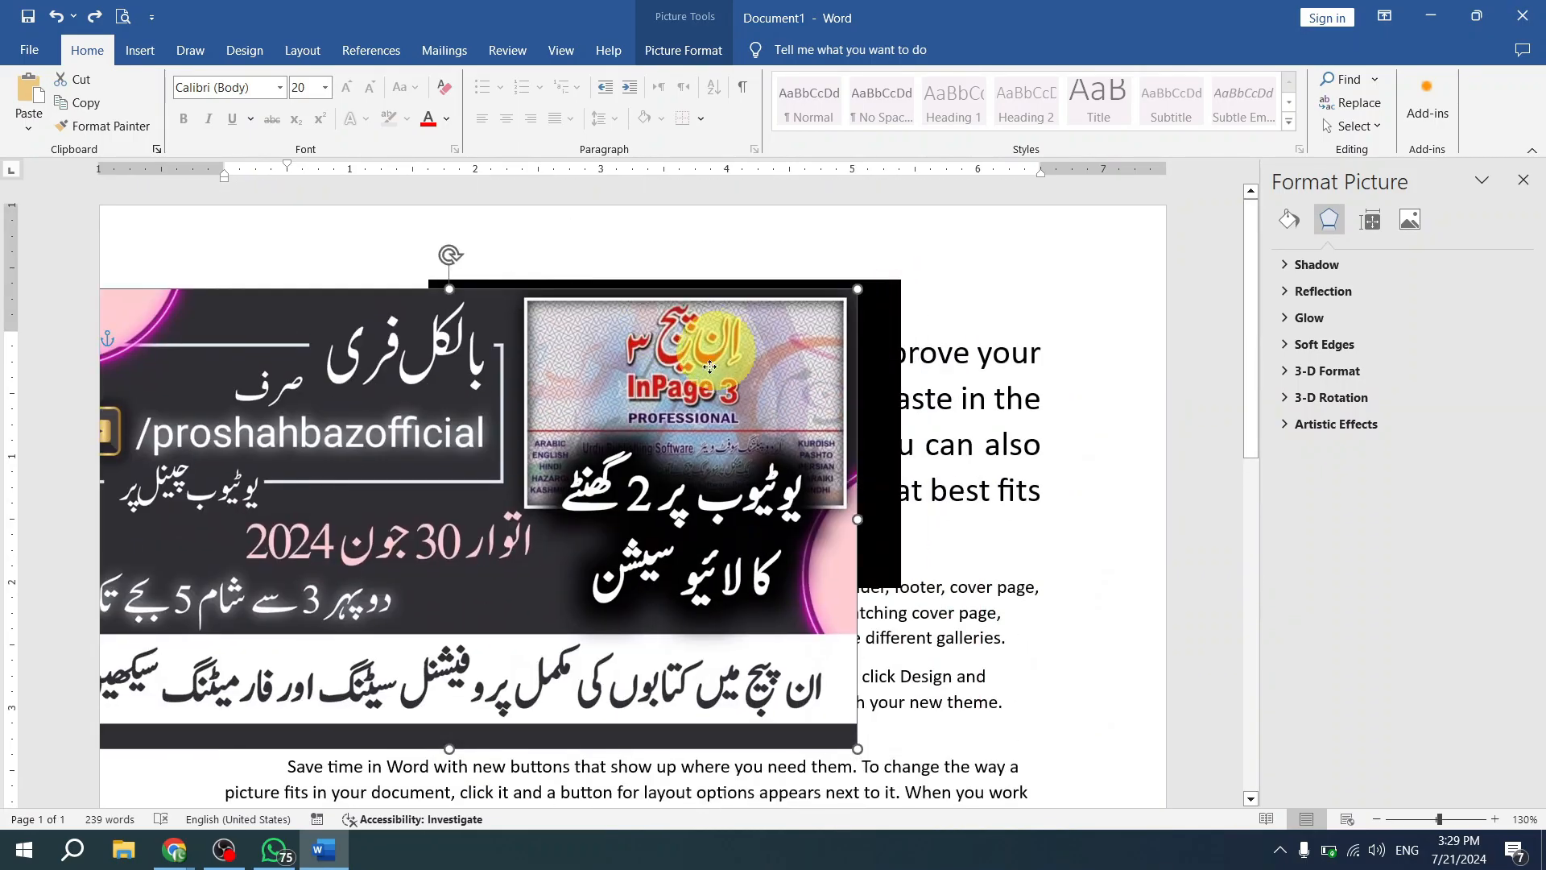
- Try duplicating the banner picture and the black rectangle as copies offset from the originals
left_click_drag(851, 298, 934, 304, "ctrl")
left_click_drag(884, 382, 835, 471, "ctrl")
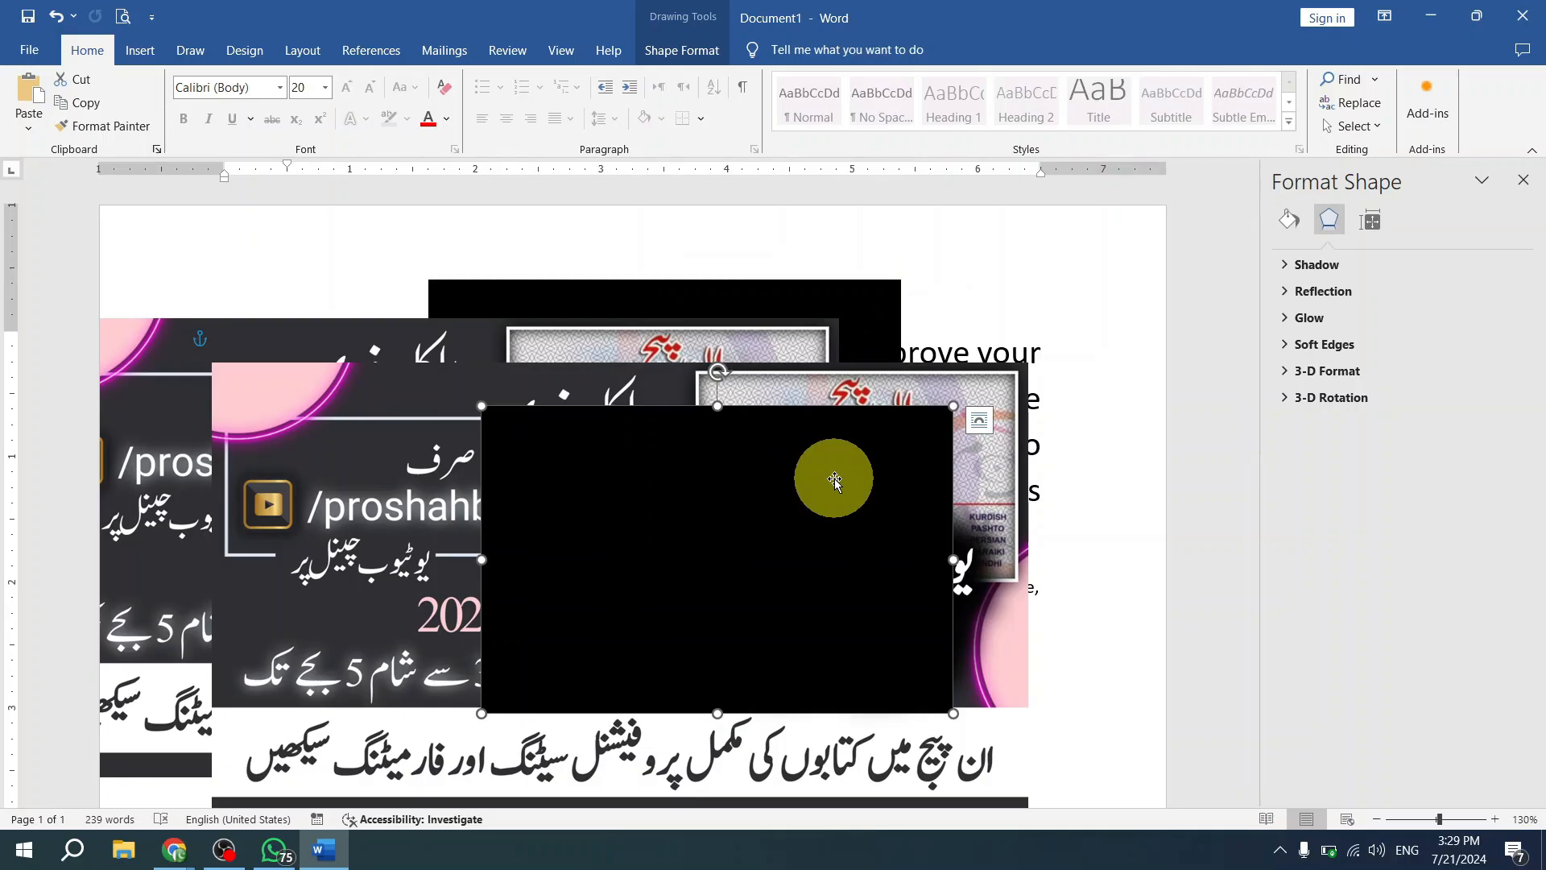
key("ctrl+z")
key("ctrl+z")
key("ctrl+z")
key("ctrl+z")
key("ctrl+z")
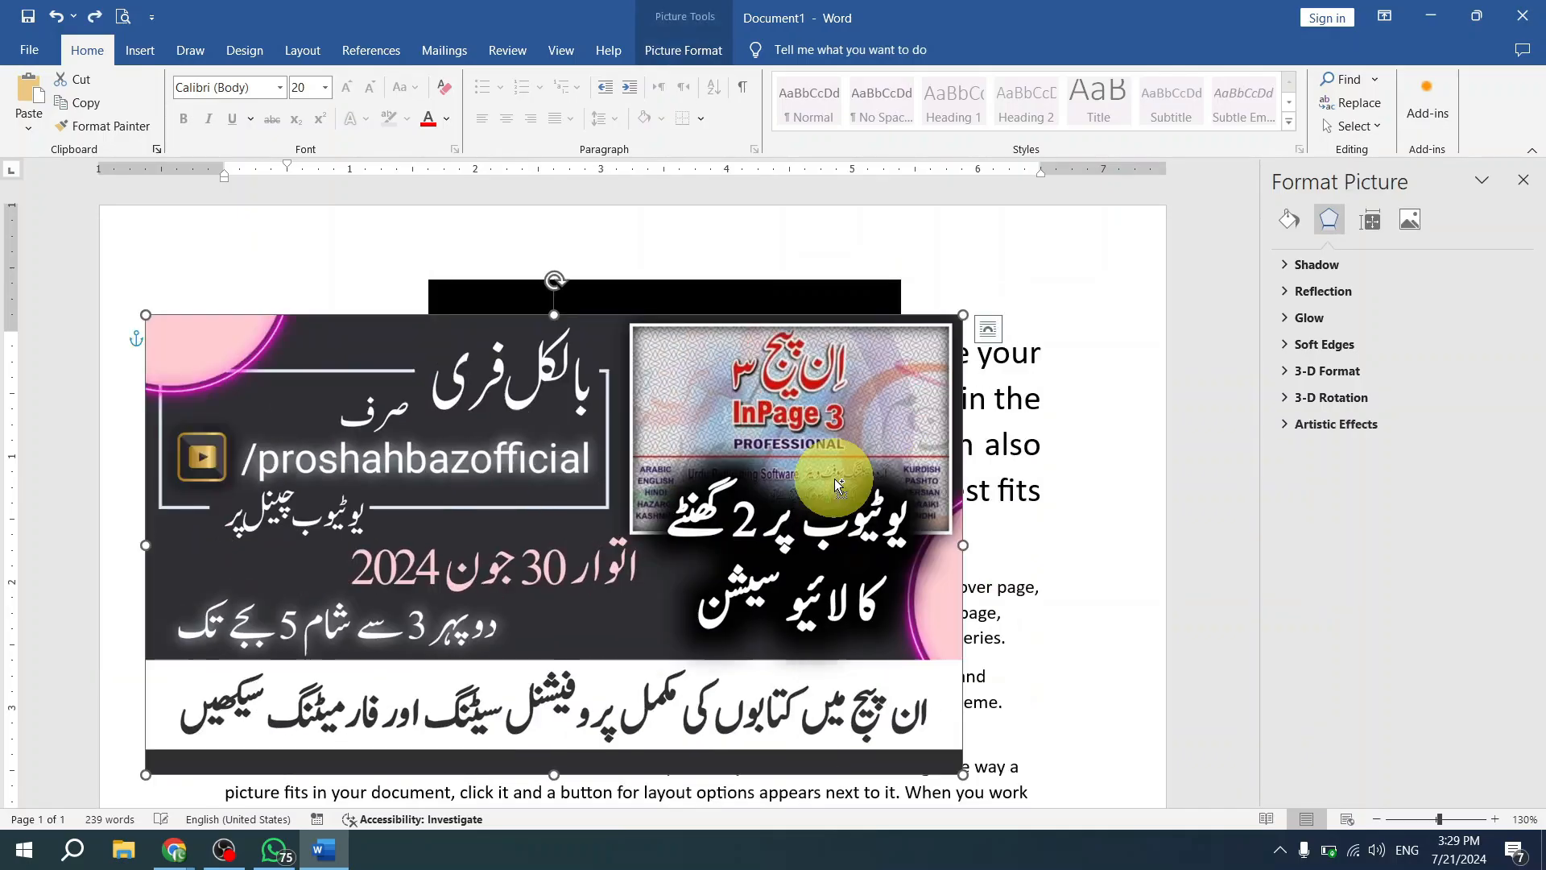
key("ctrl+v")
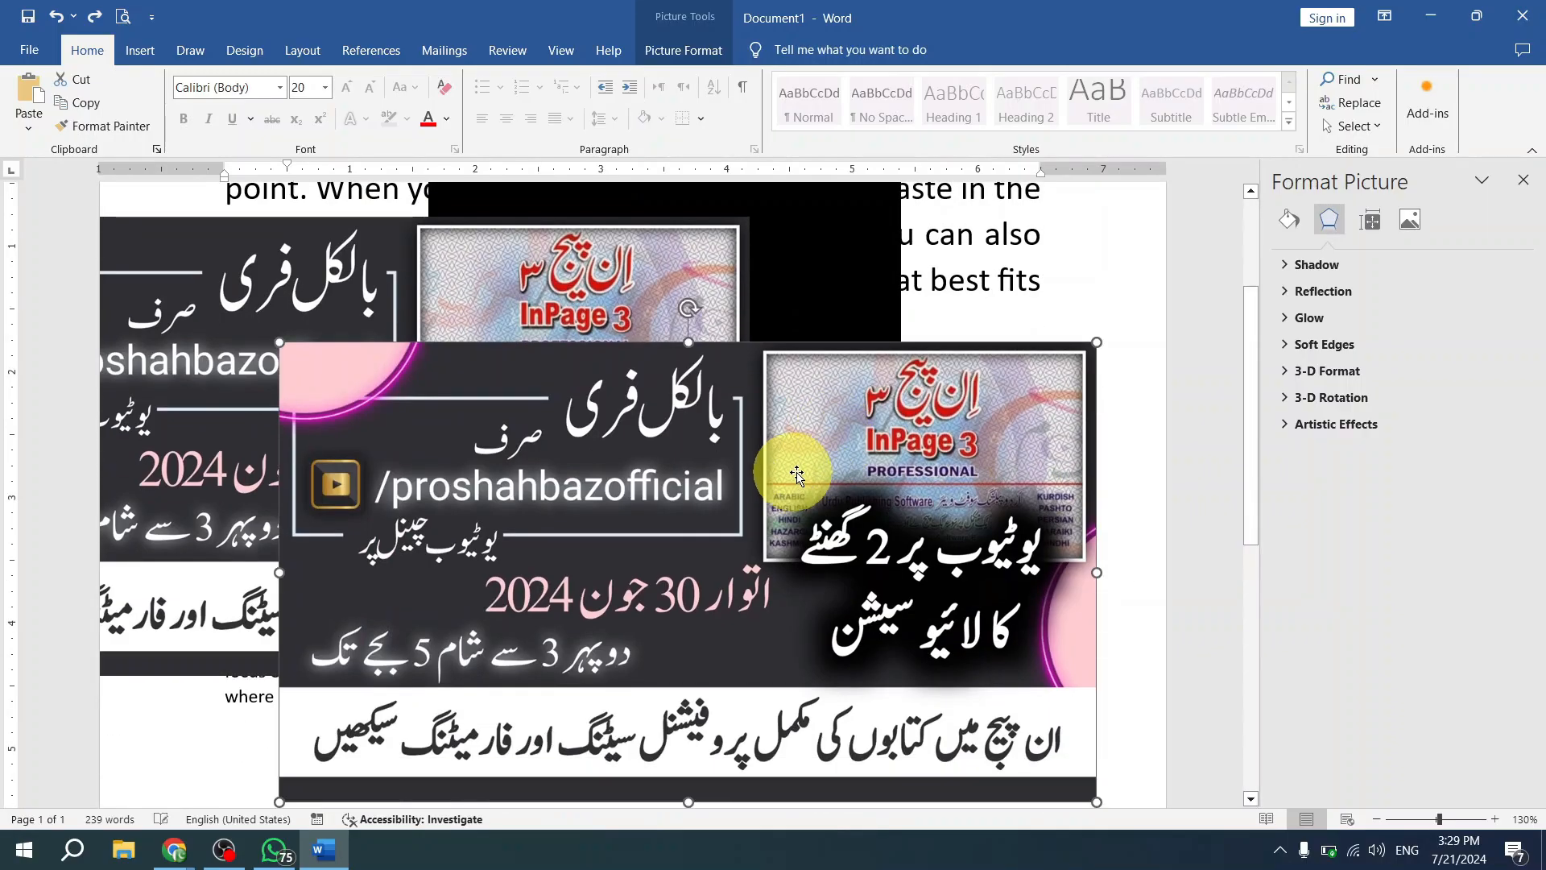
- Delete the front banner picture and shrink the remaining one to 1.66" by 2.96", placed over the black rectangle
key("Delete")
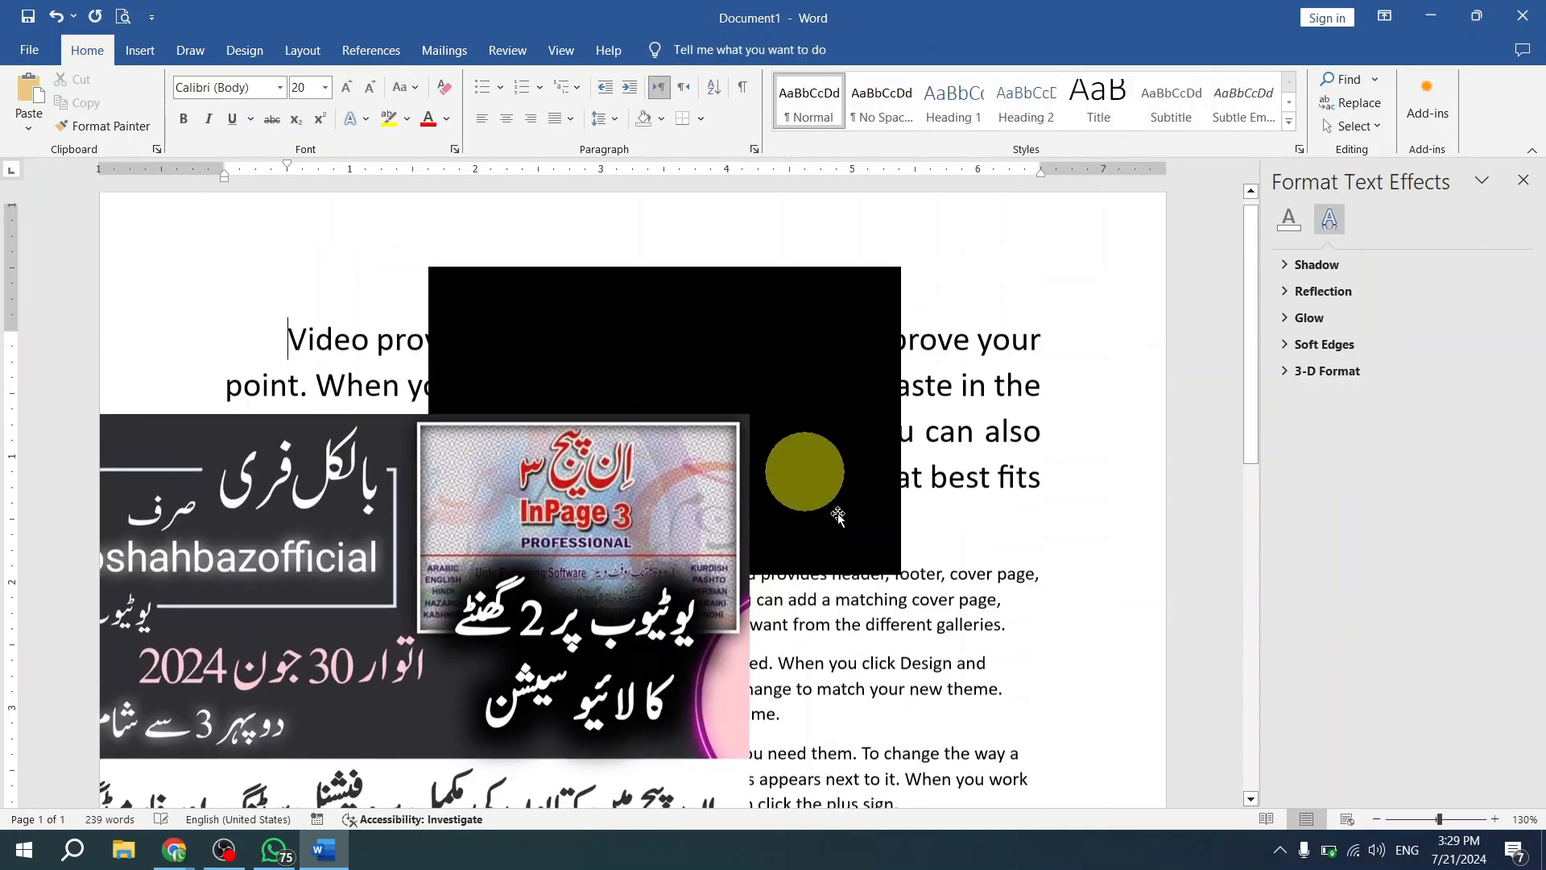
key("ctrl+z")
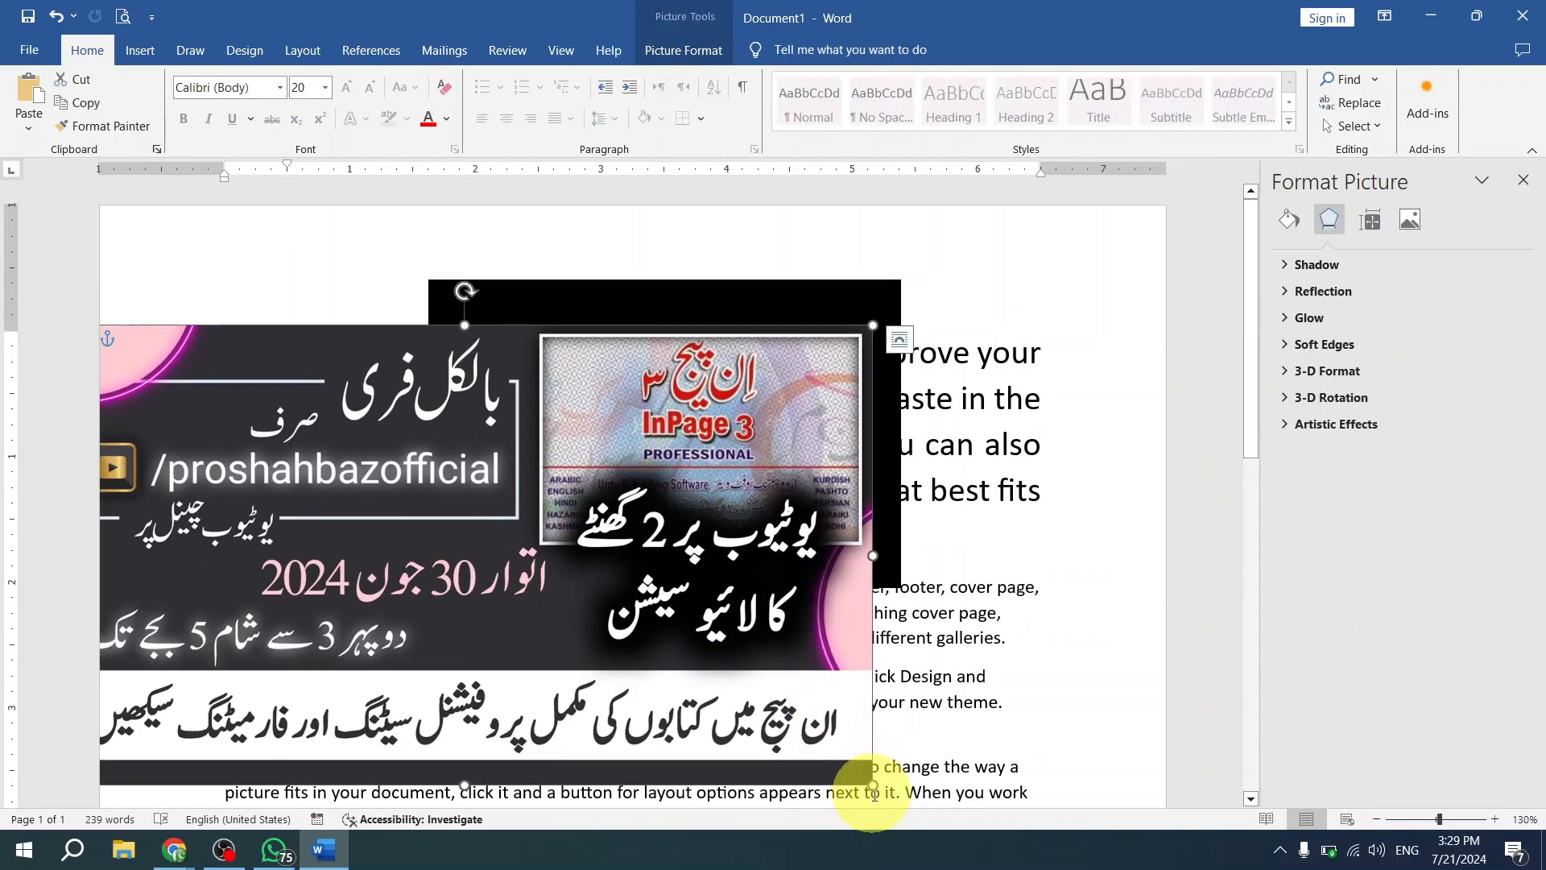
left_click_drag(873, 787, 429, 486)
left_click_drag(346, 457, 815, 418)
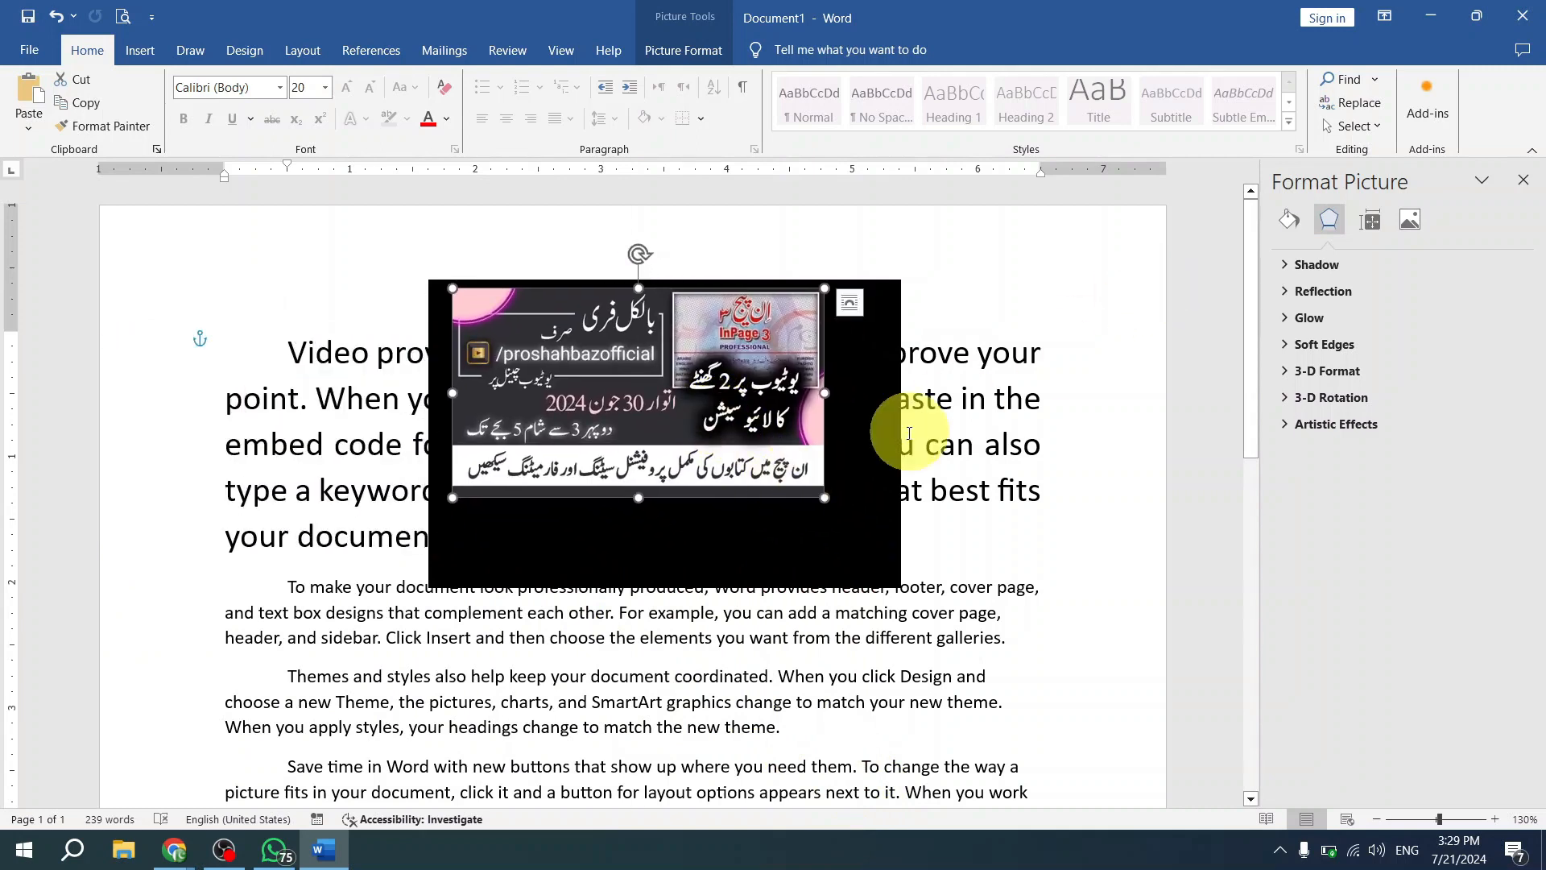
- Move the banner picture to the page's upper-right corner and align it to the left margin
double_click(698, 405)
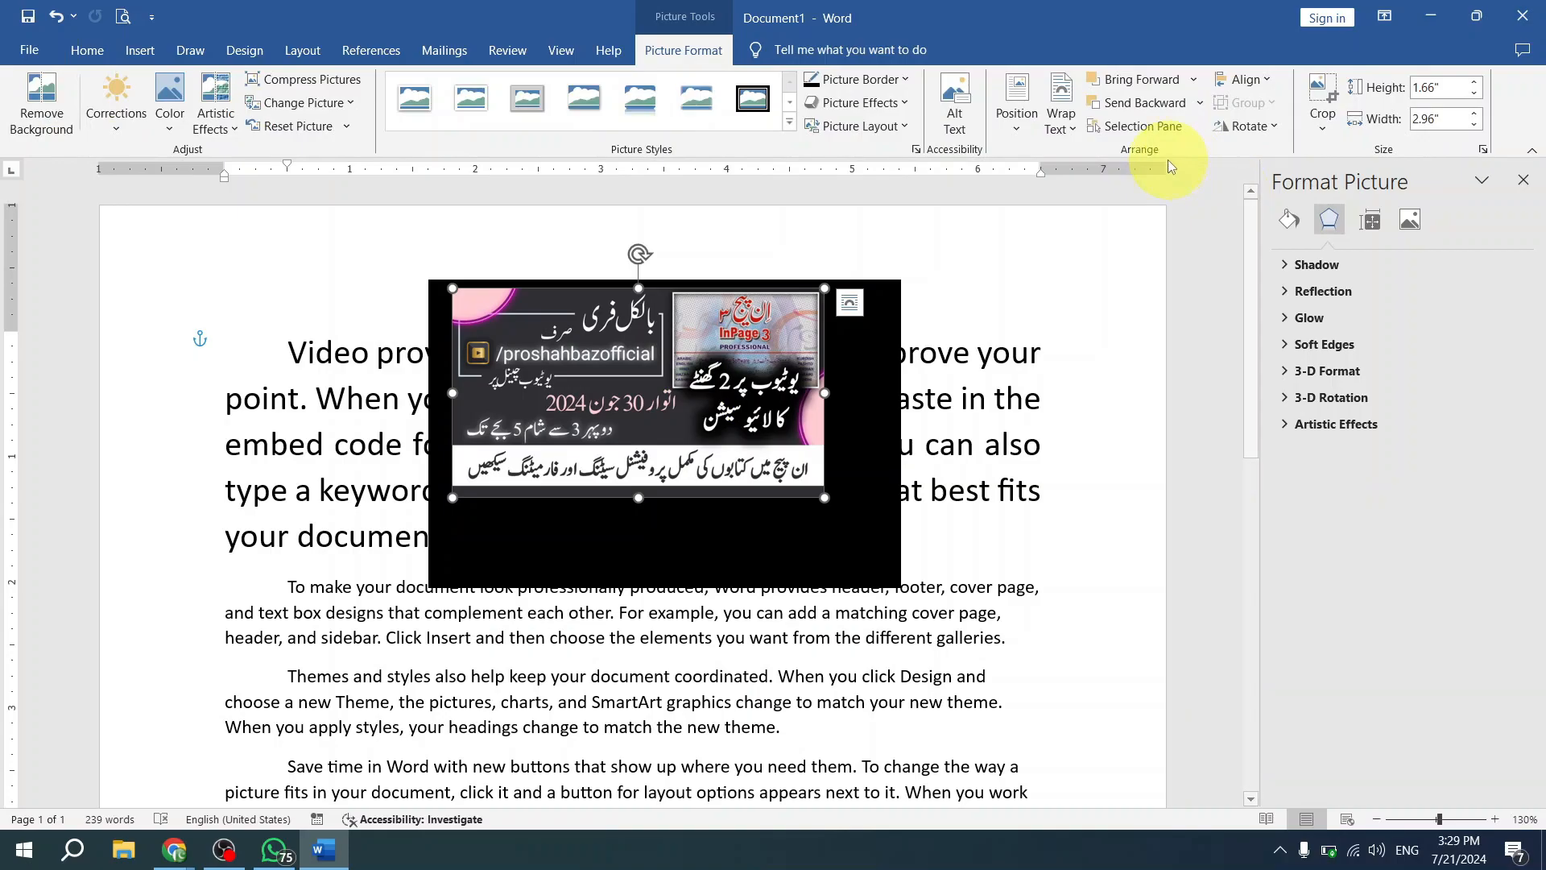
left_click(1275, 94)
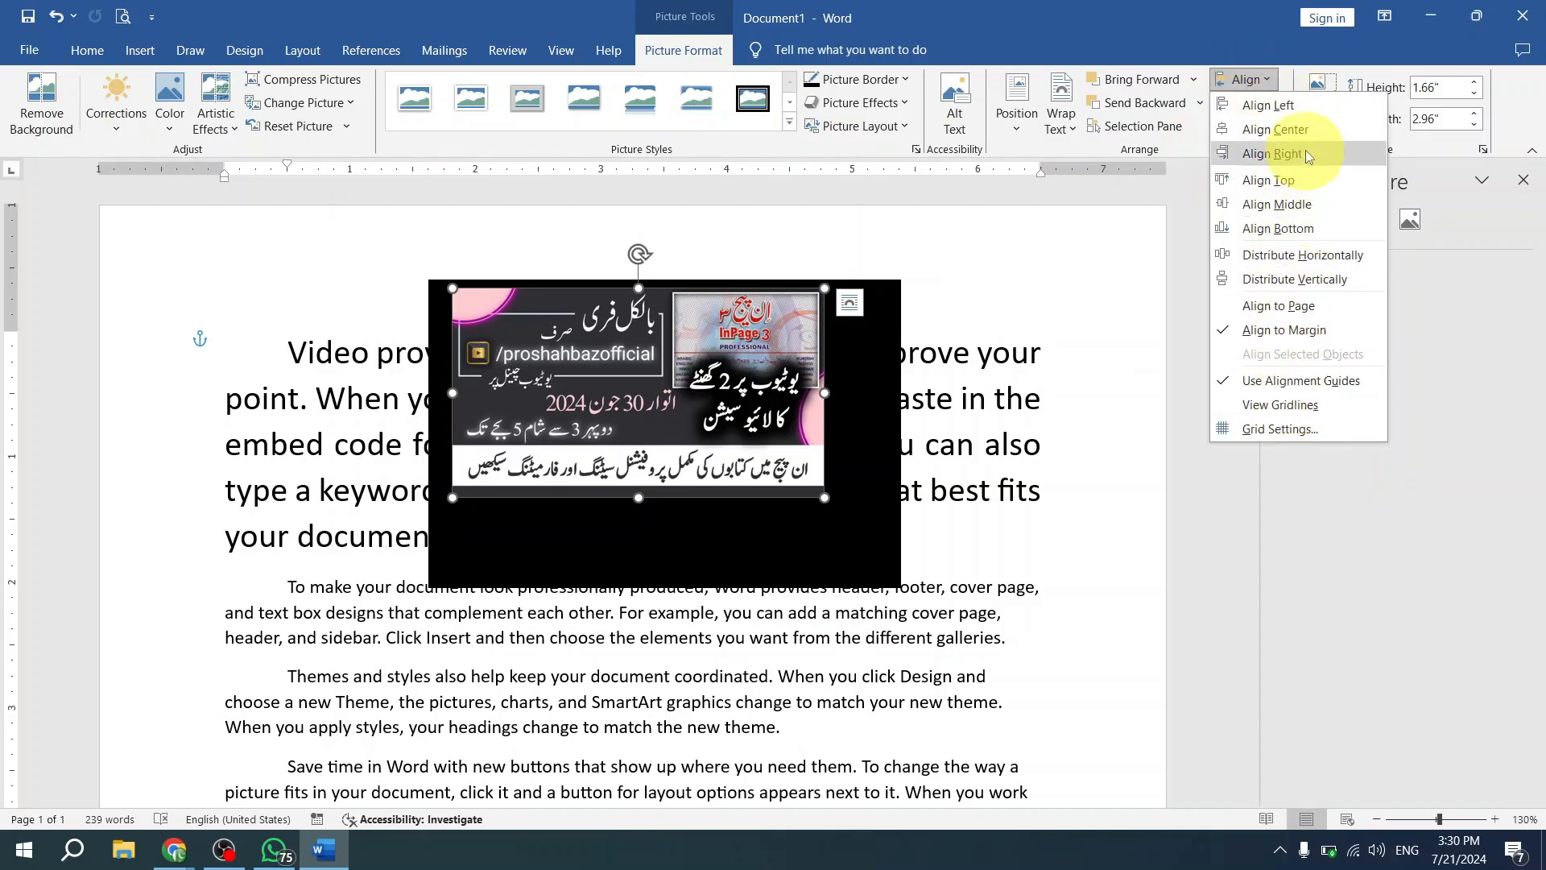
left_click(818, 581)
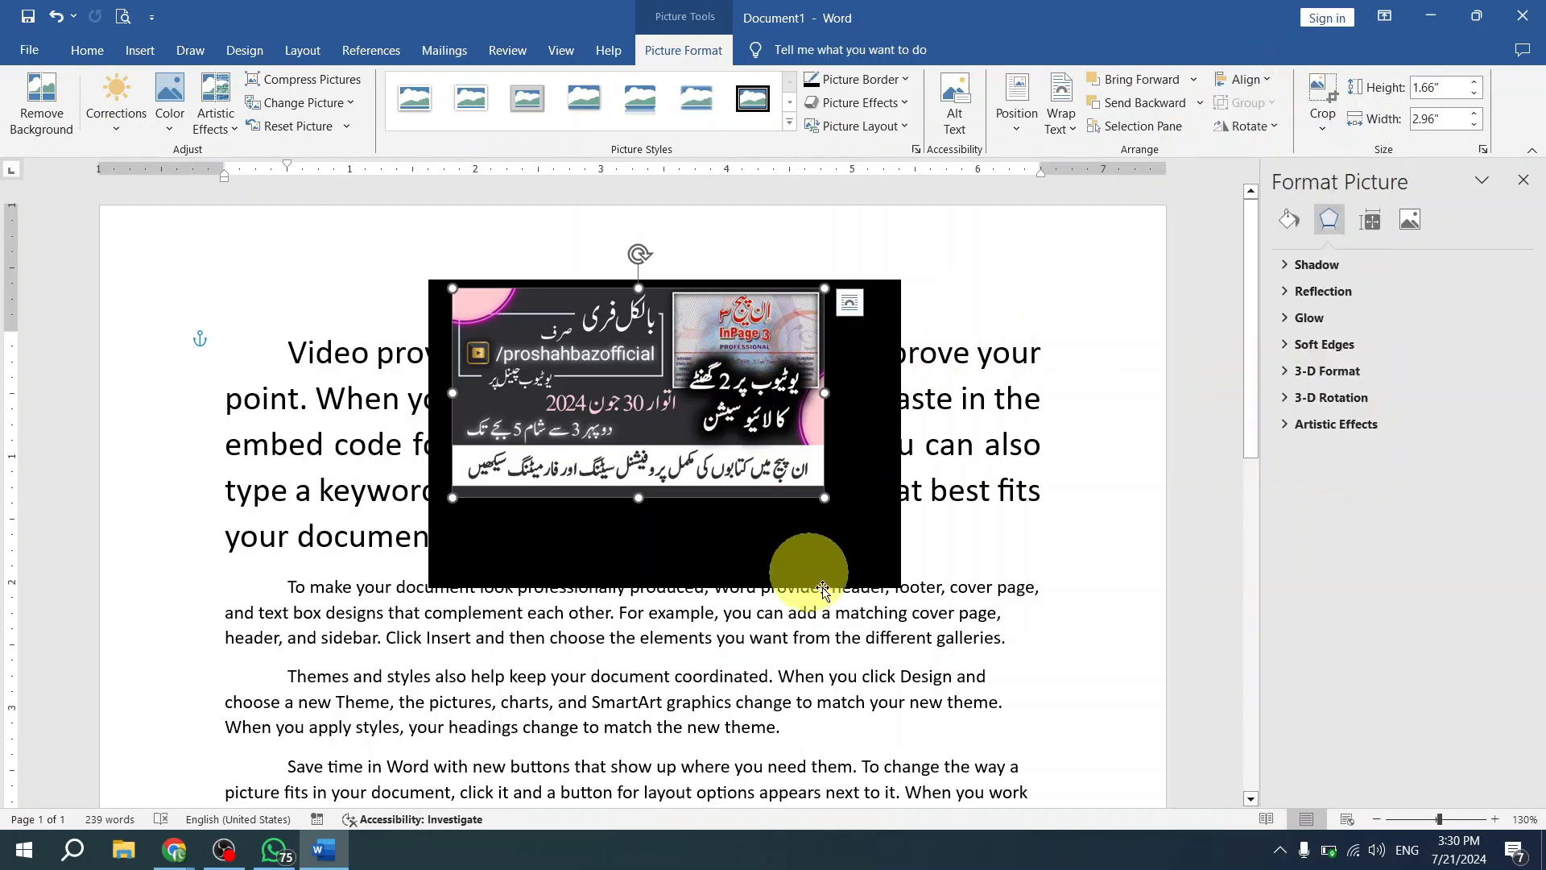
left_click_drag(808, 385, 987, 262)
left_click(1250, 79)
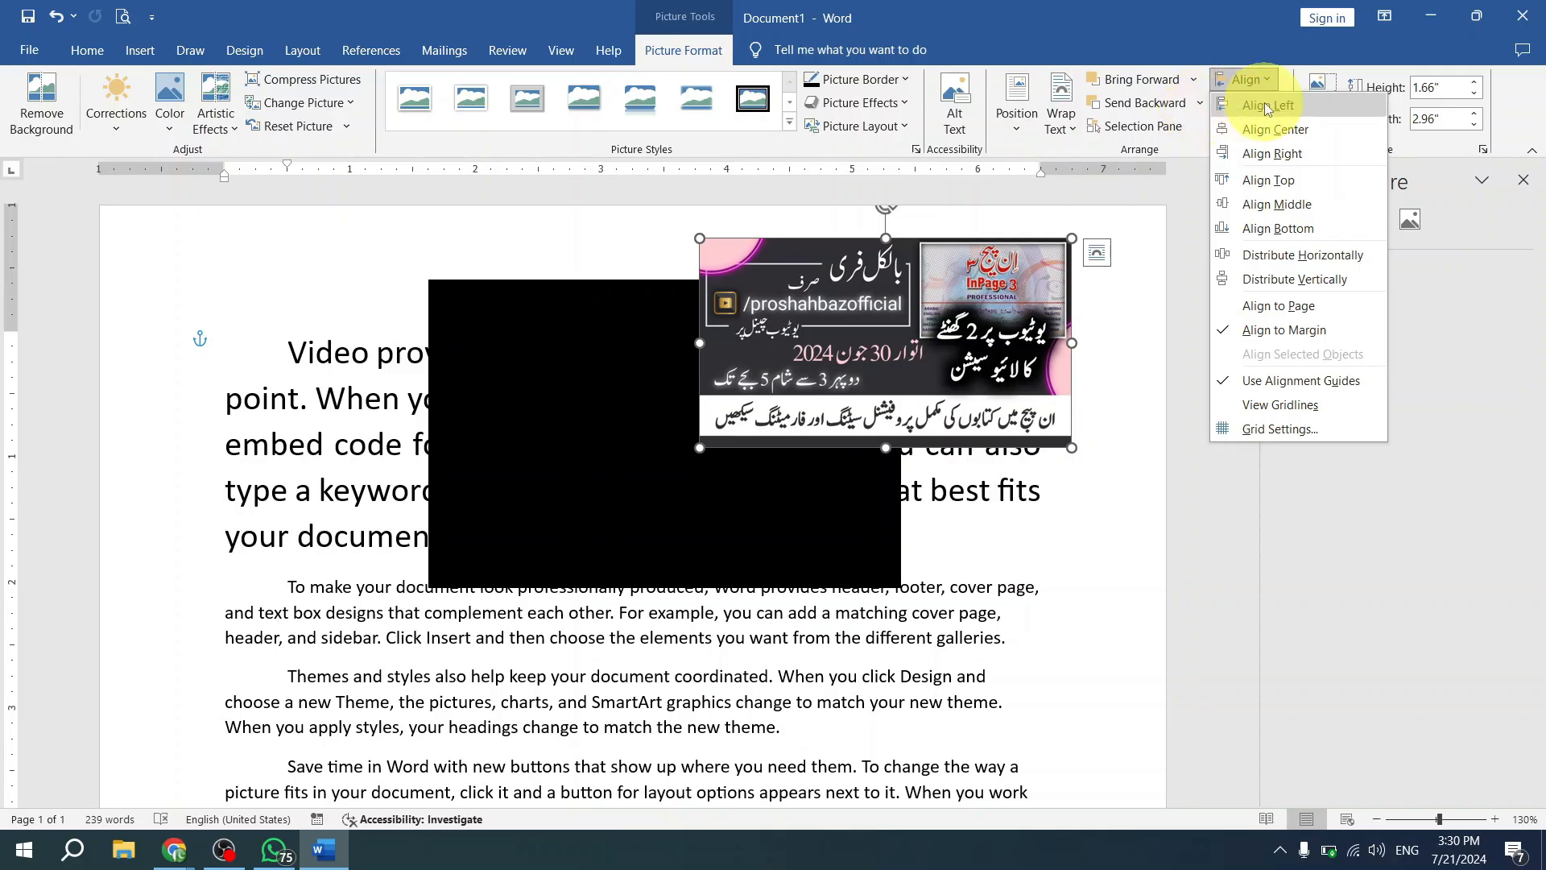
left_click(1267, 107)
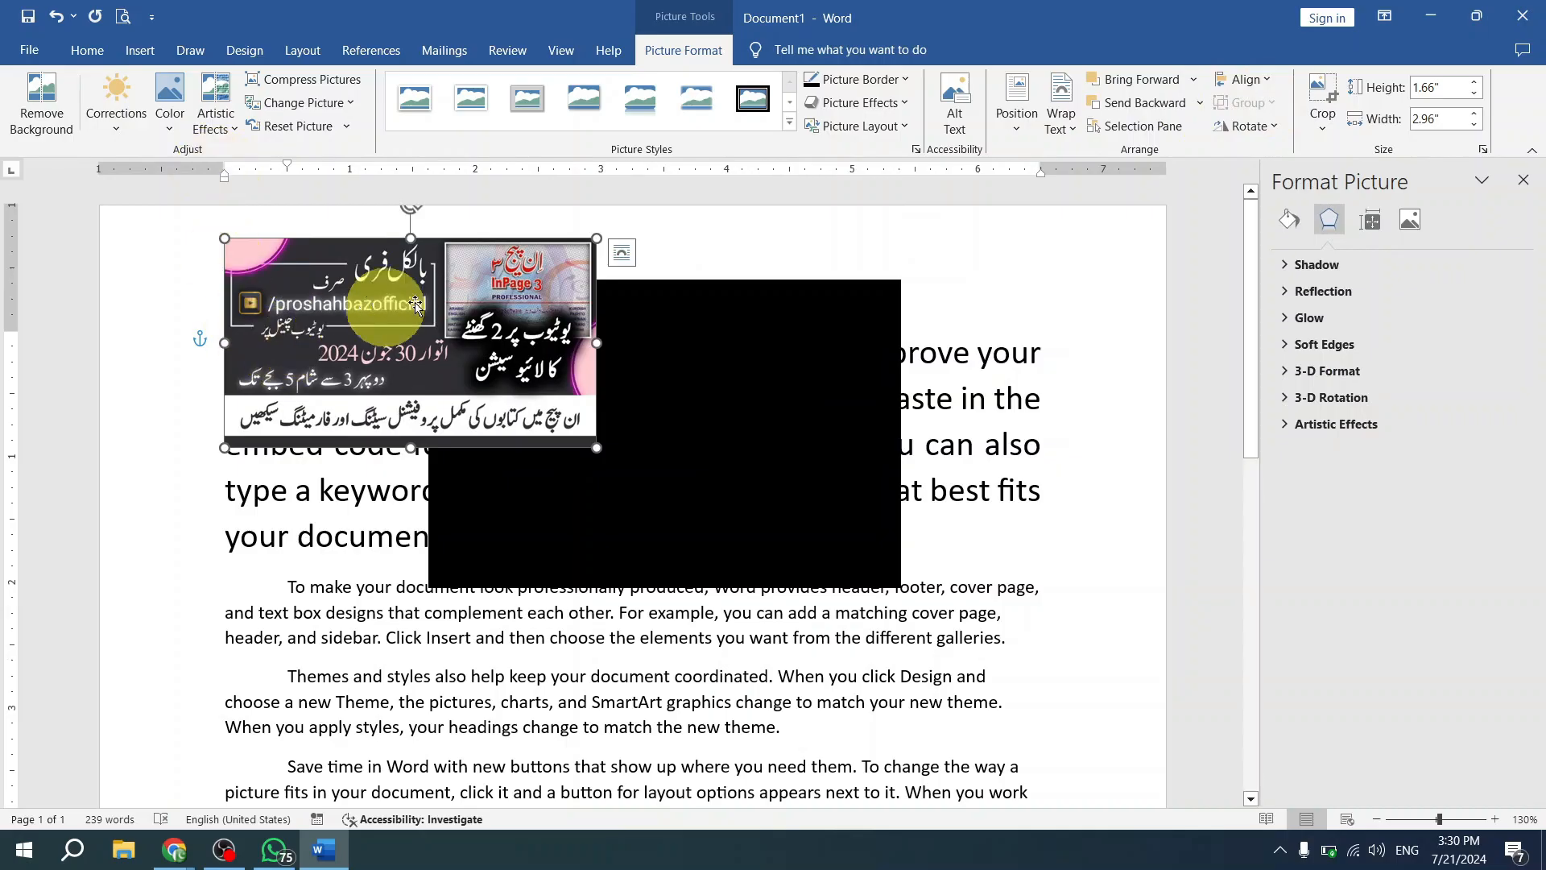
- Center the banner picture horizontally between the margins, and align it to the right margin
left_click(1272, 82)
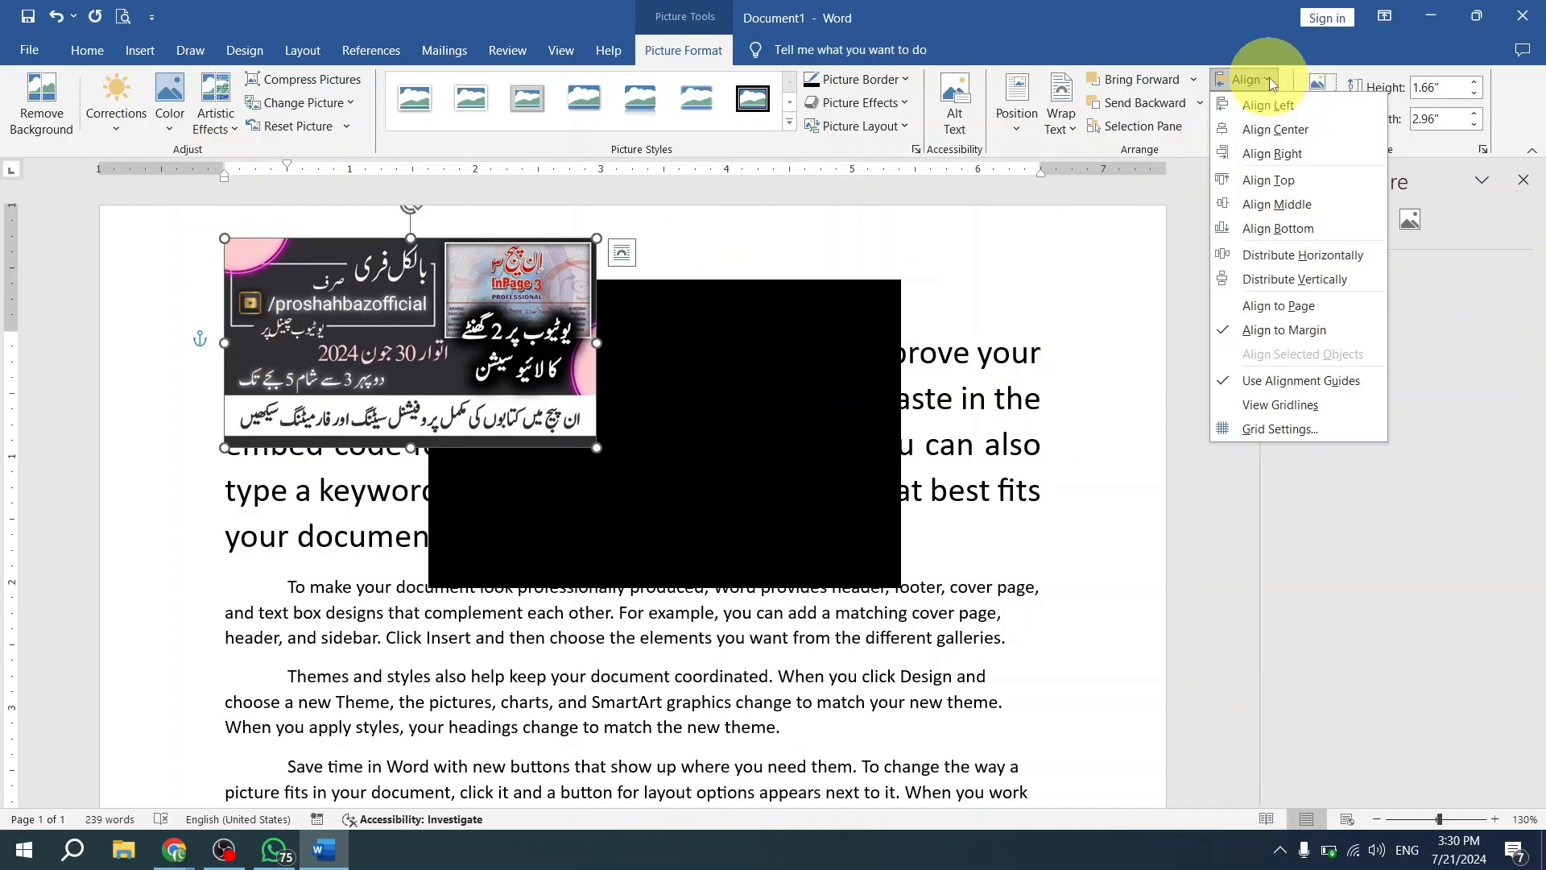
left_click(1286, 130)
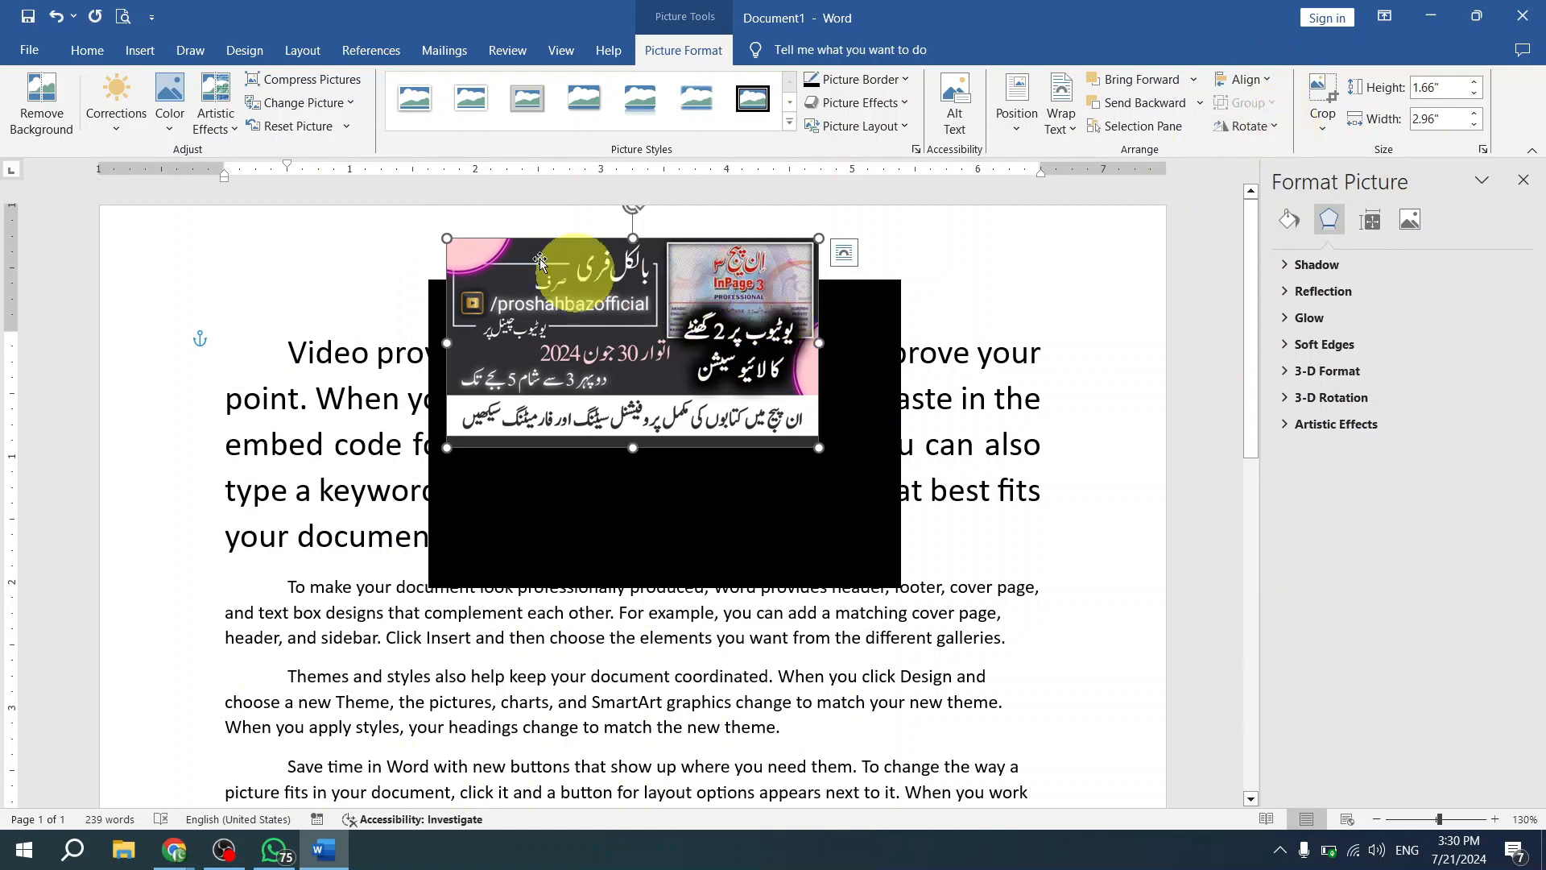
left_click(104, 51)
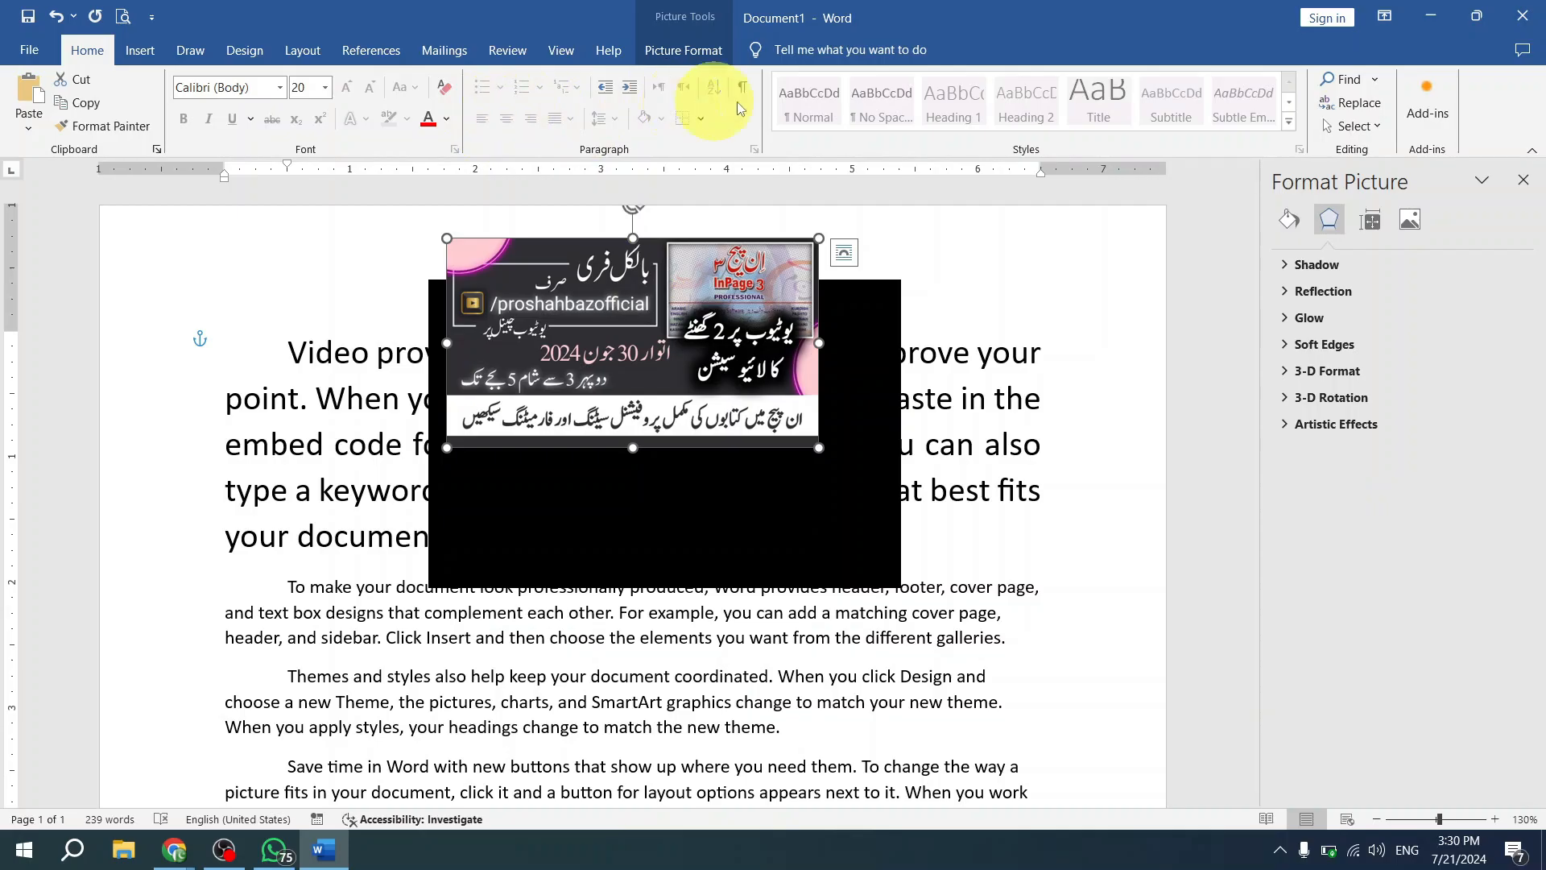
left_click(684, 50)
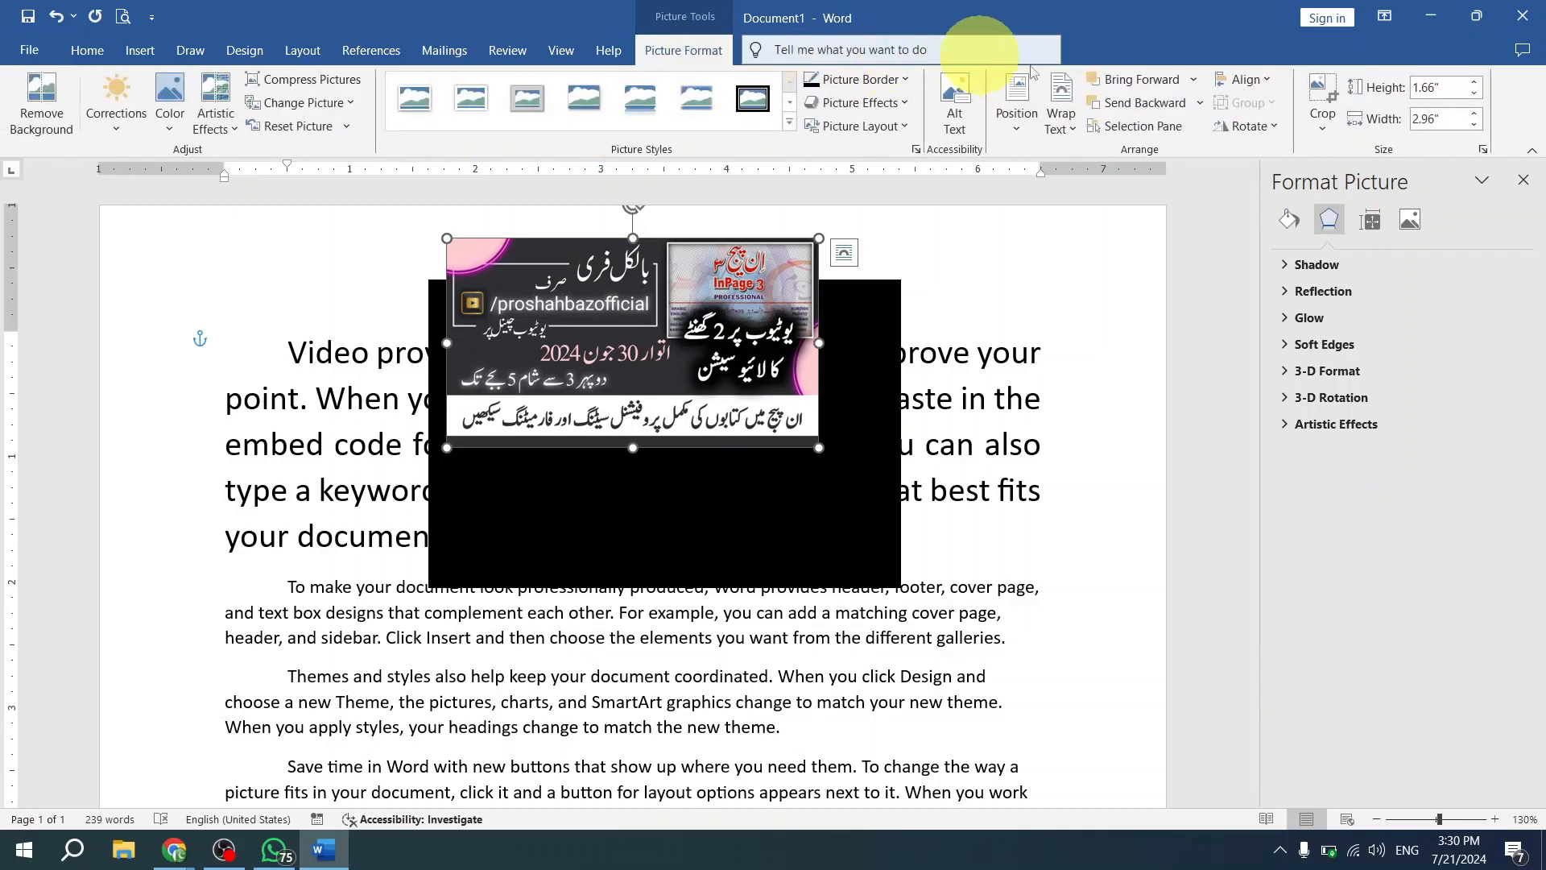
left_click(1253, 81)
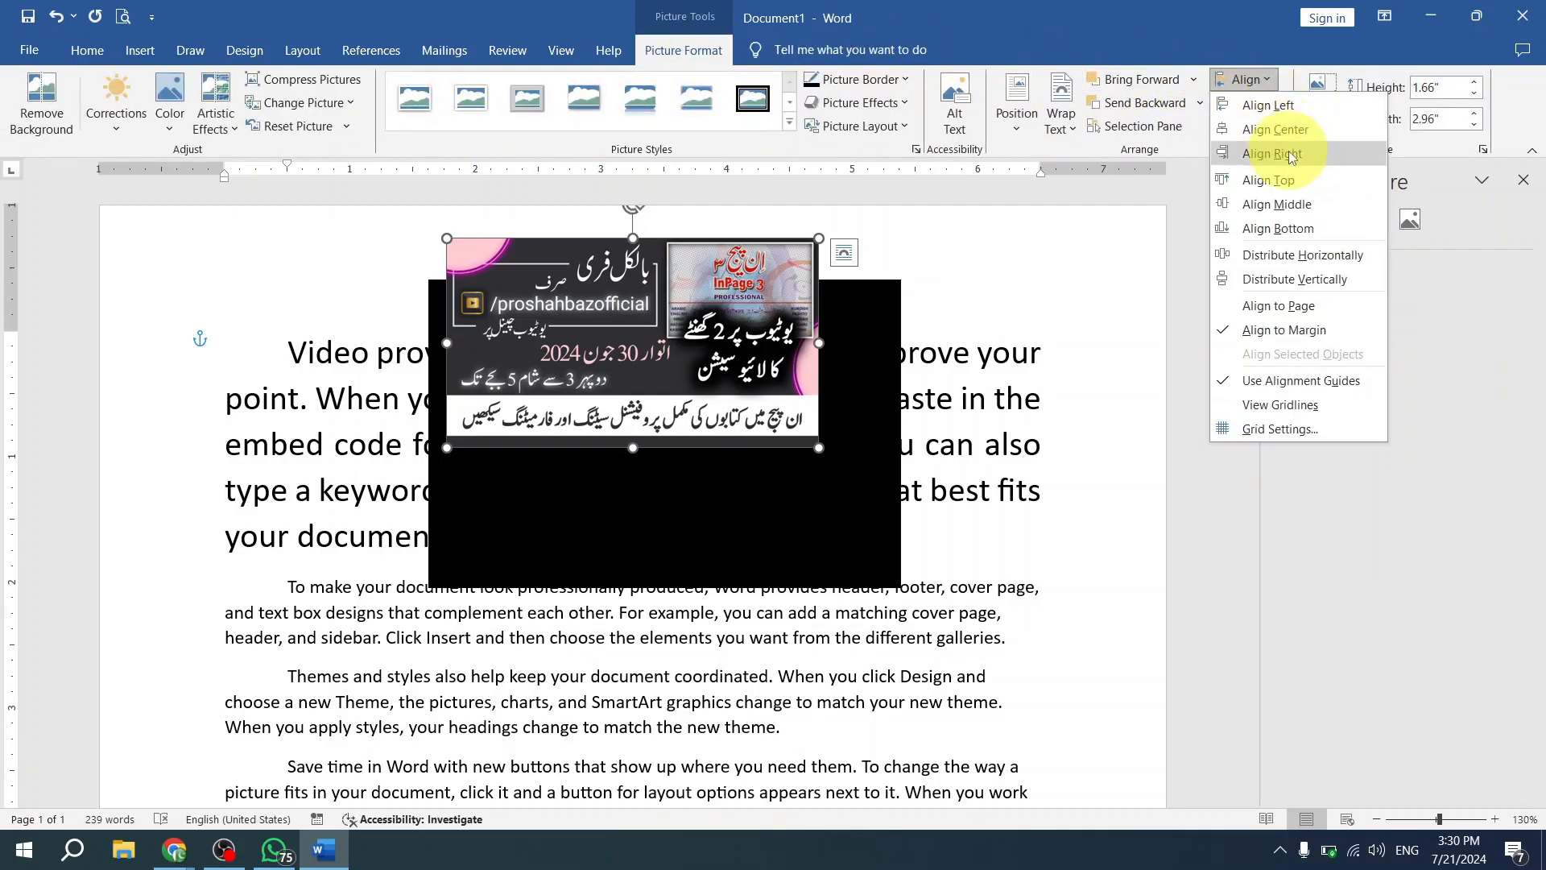
left_click(1293, 158)
- Align the banner picture to the vertical middle and the horizontal center of the page margins
left_click(1246, 79)
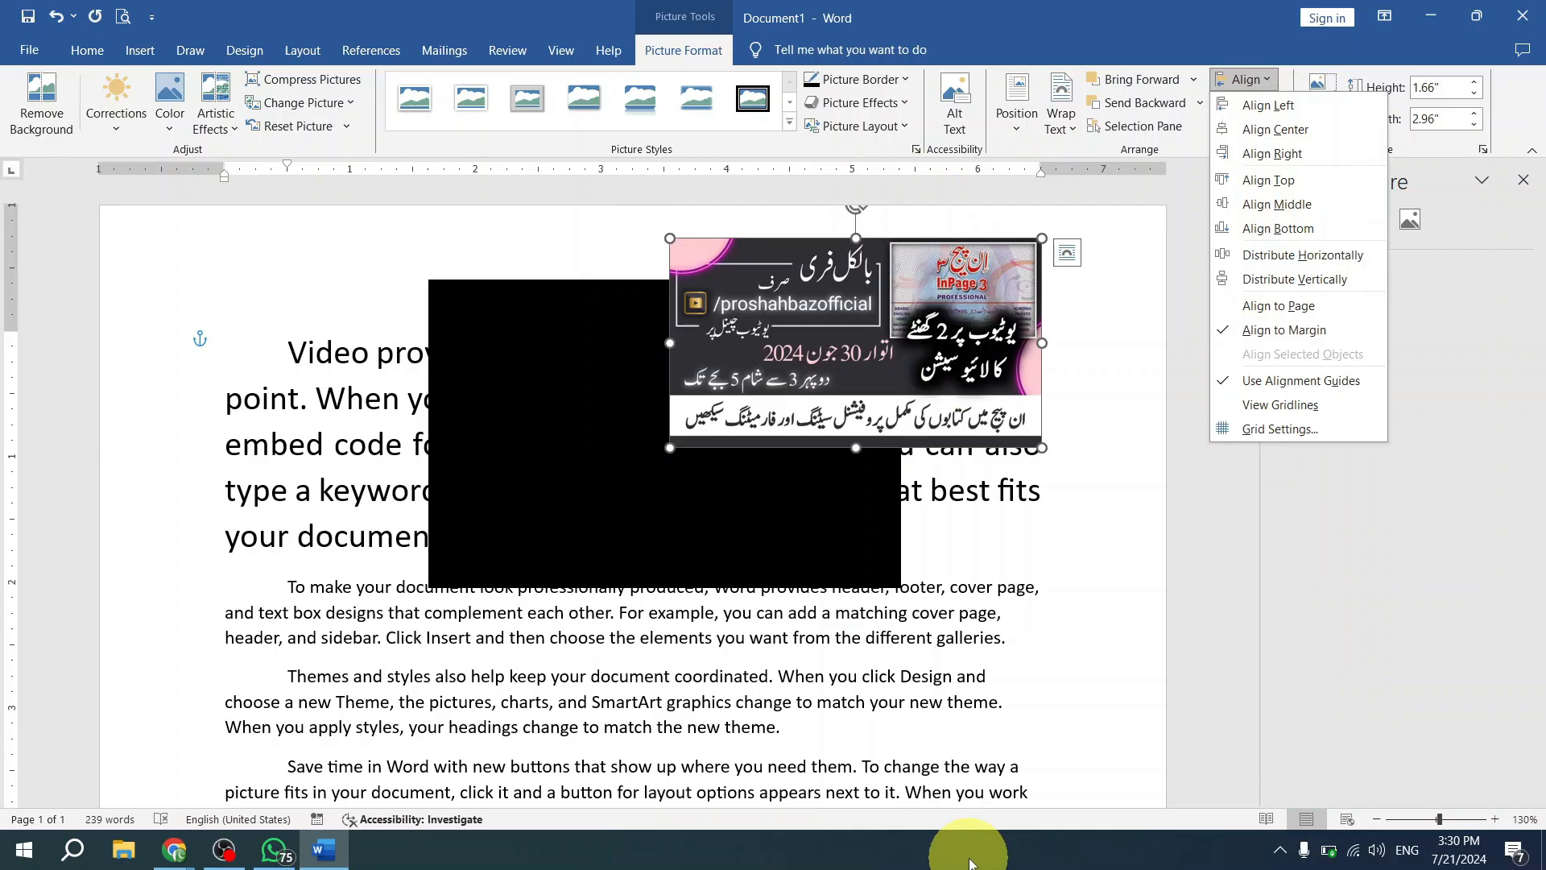
left_click(970, 865)
scroll(975, 677, "down", 8, "ctrl")
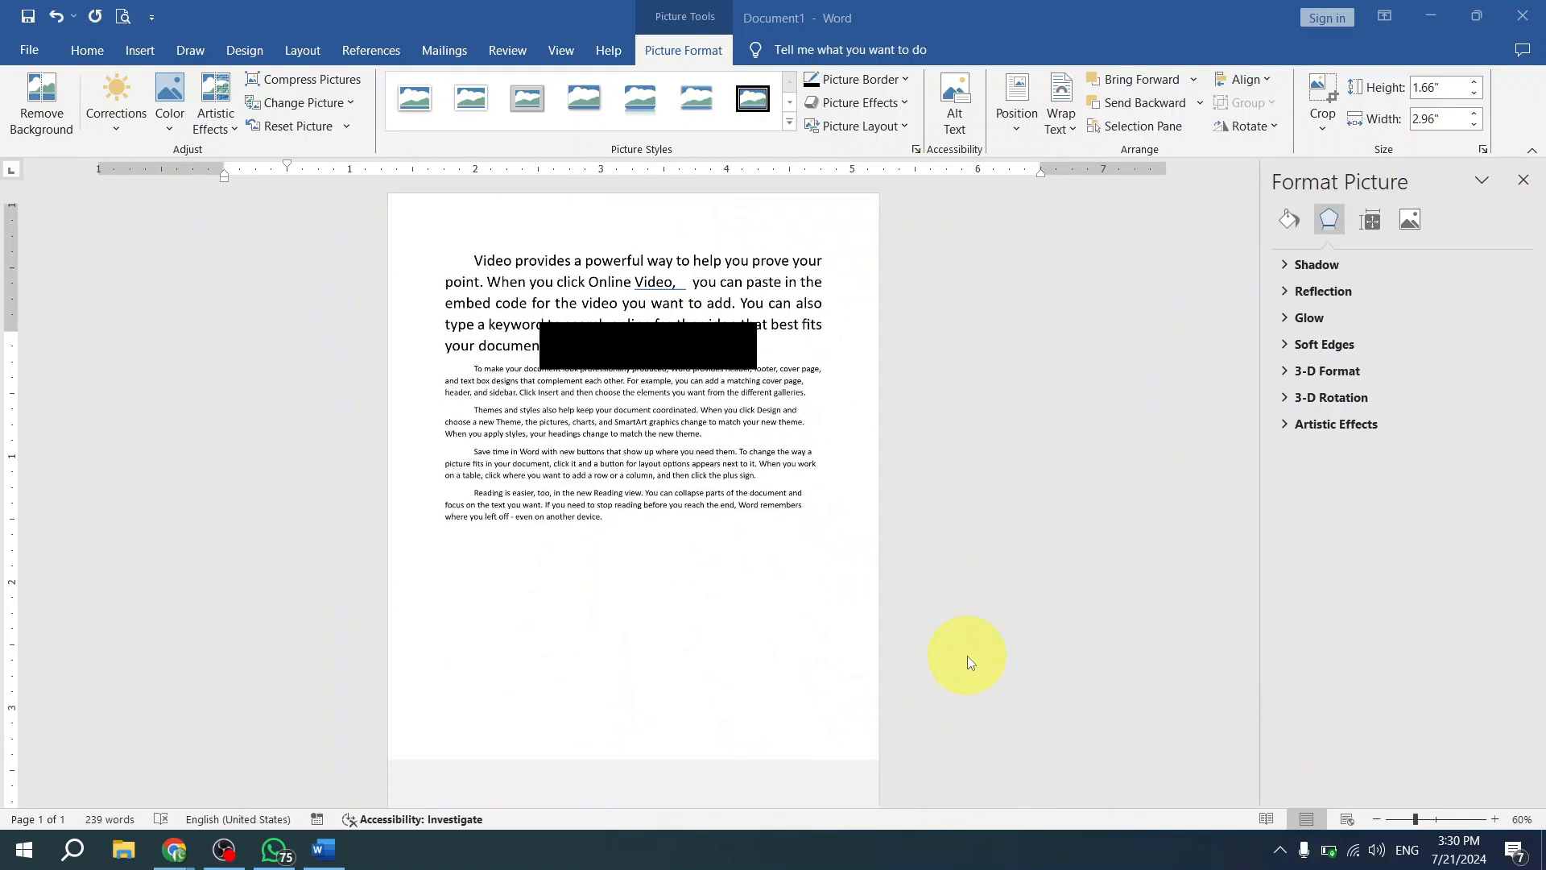
left_click(723, 275)
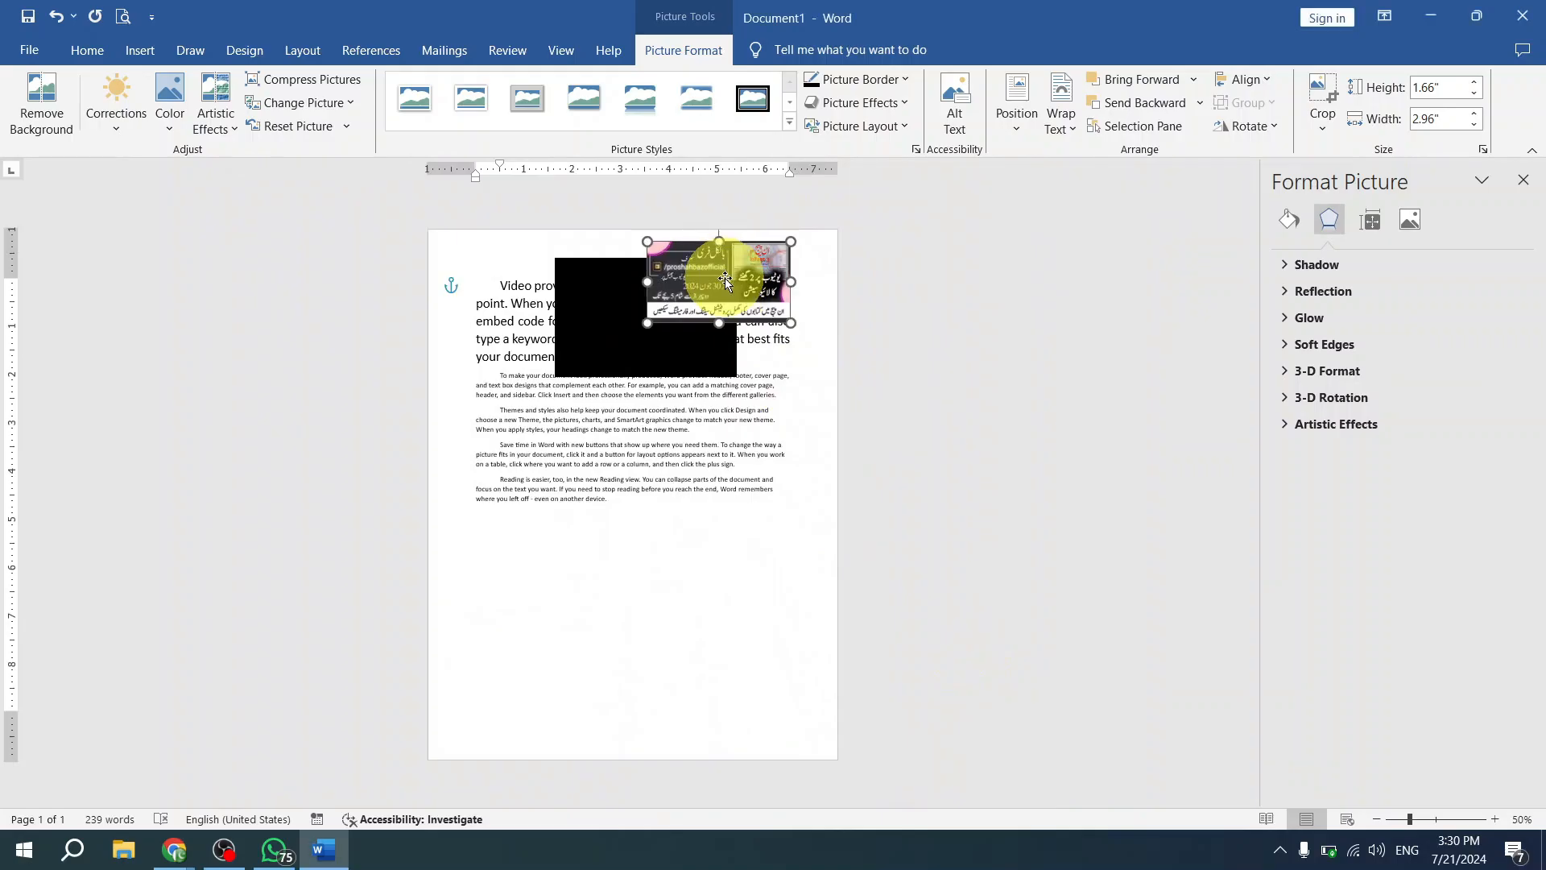
left_click(1250, 85)
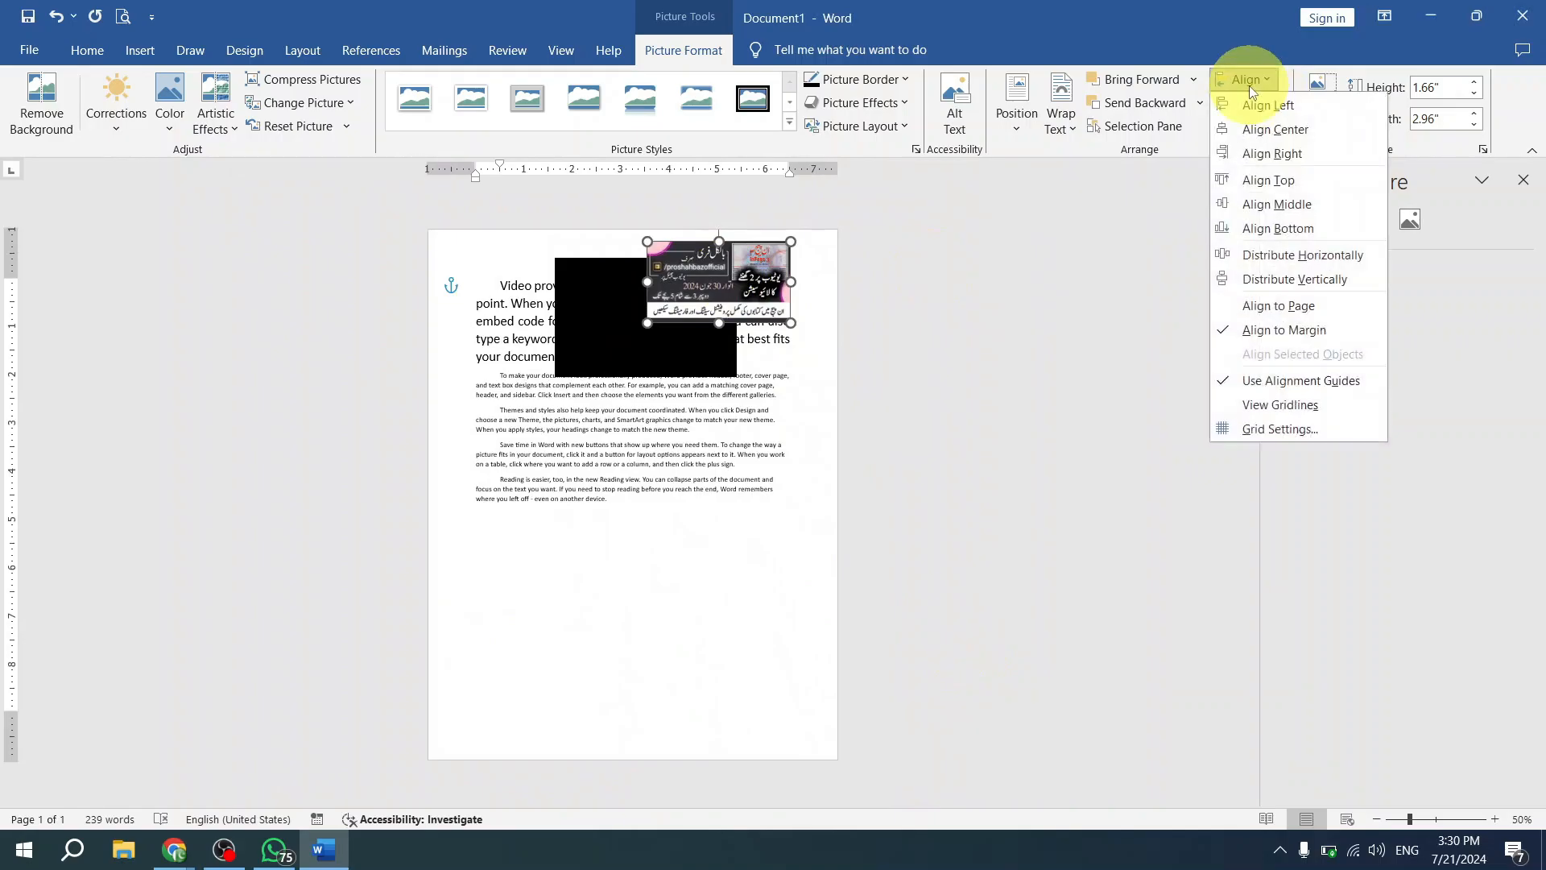
left_click(1316, 202)
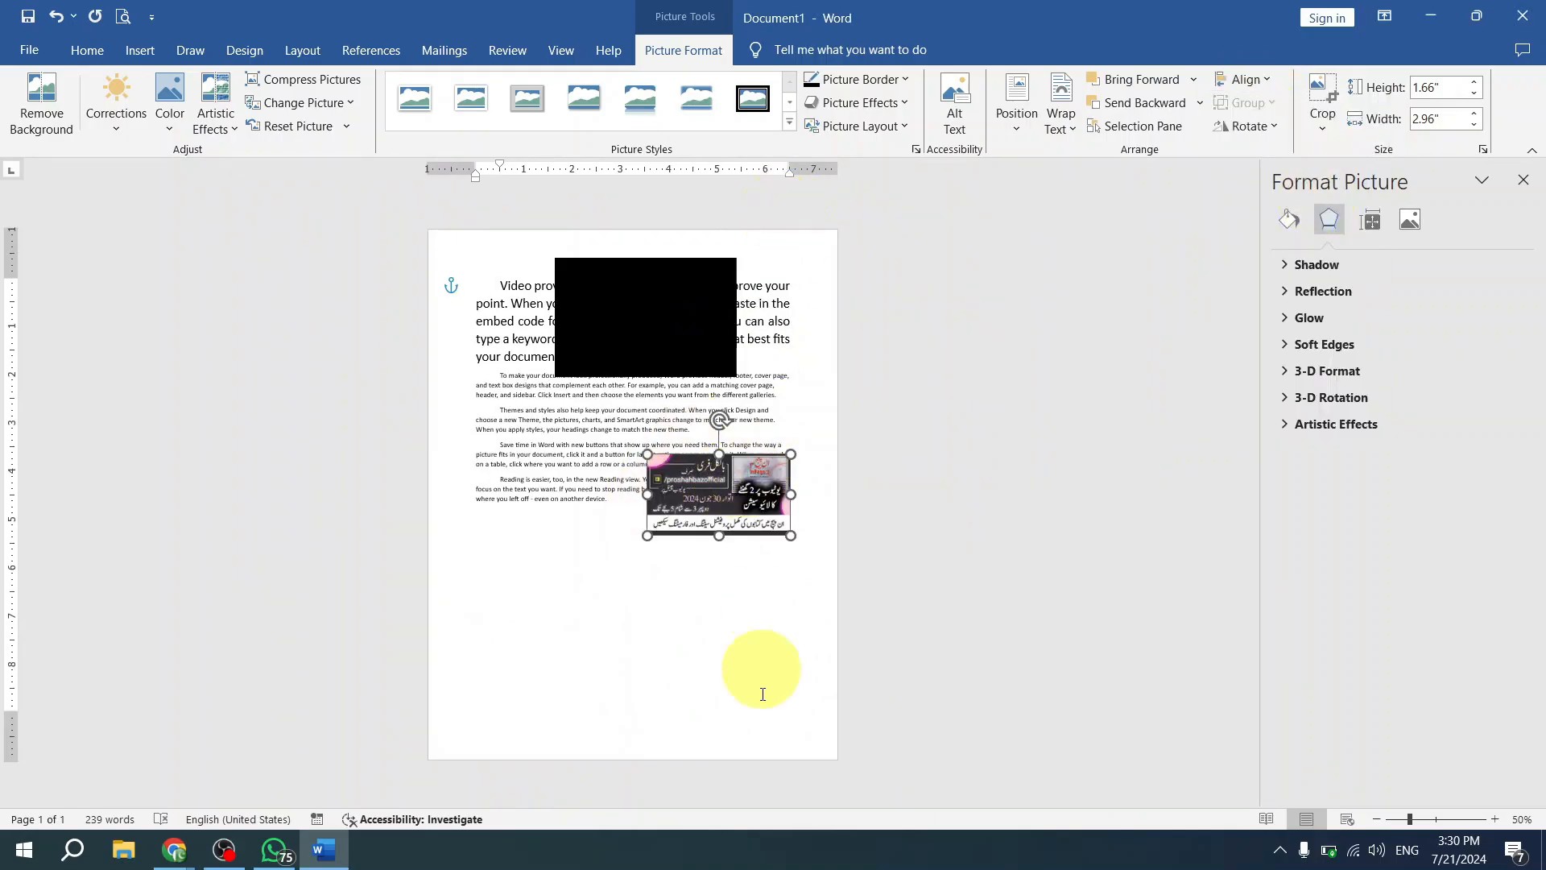
left_click(1241, 81)
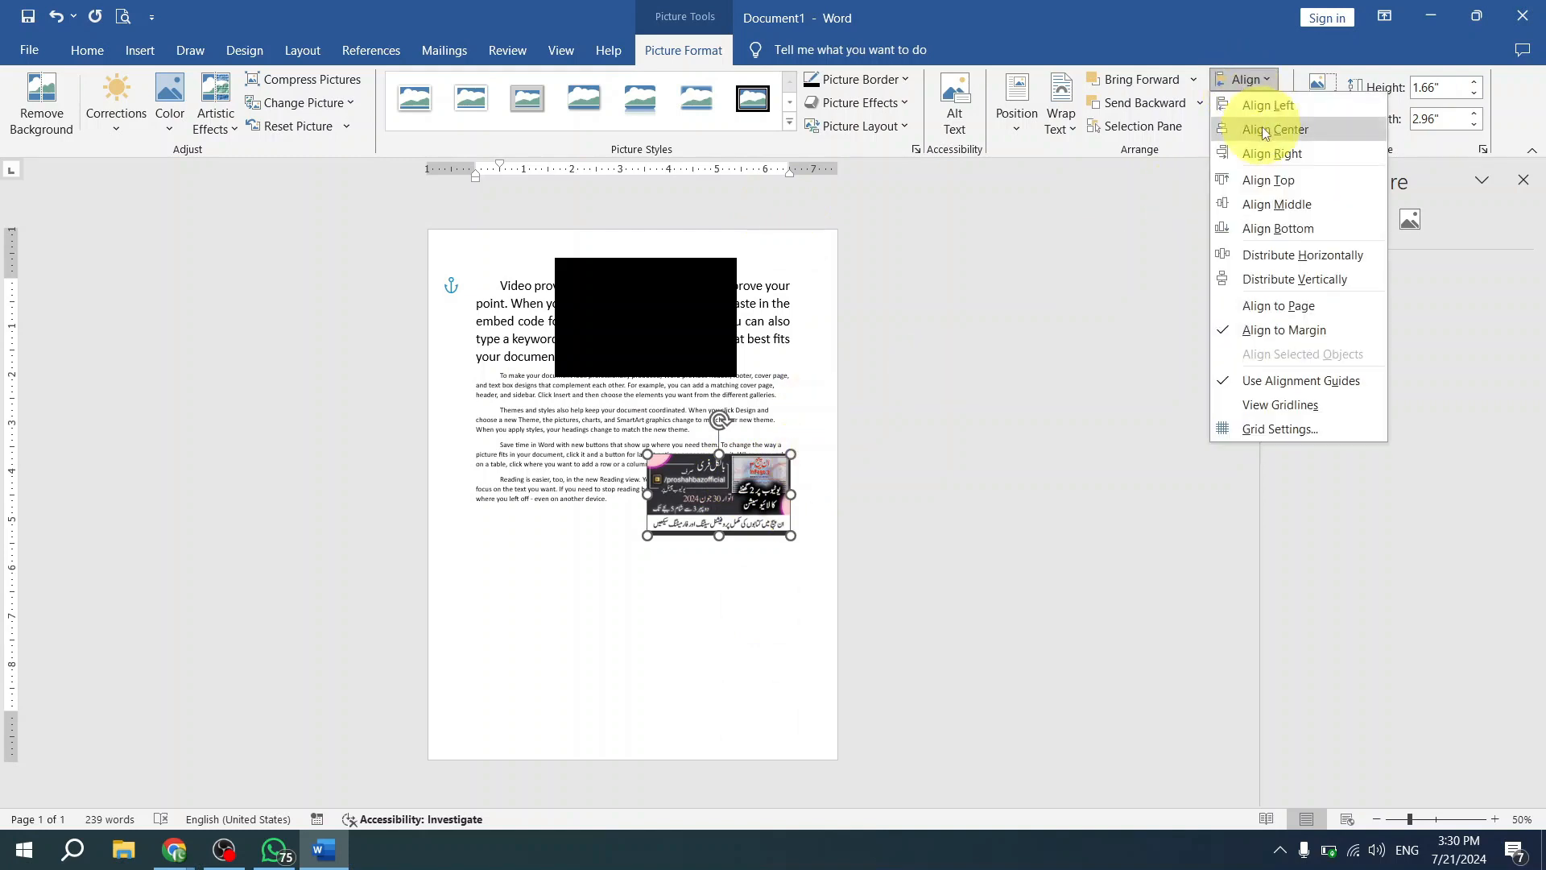
left_click(1264, 125)
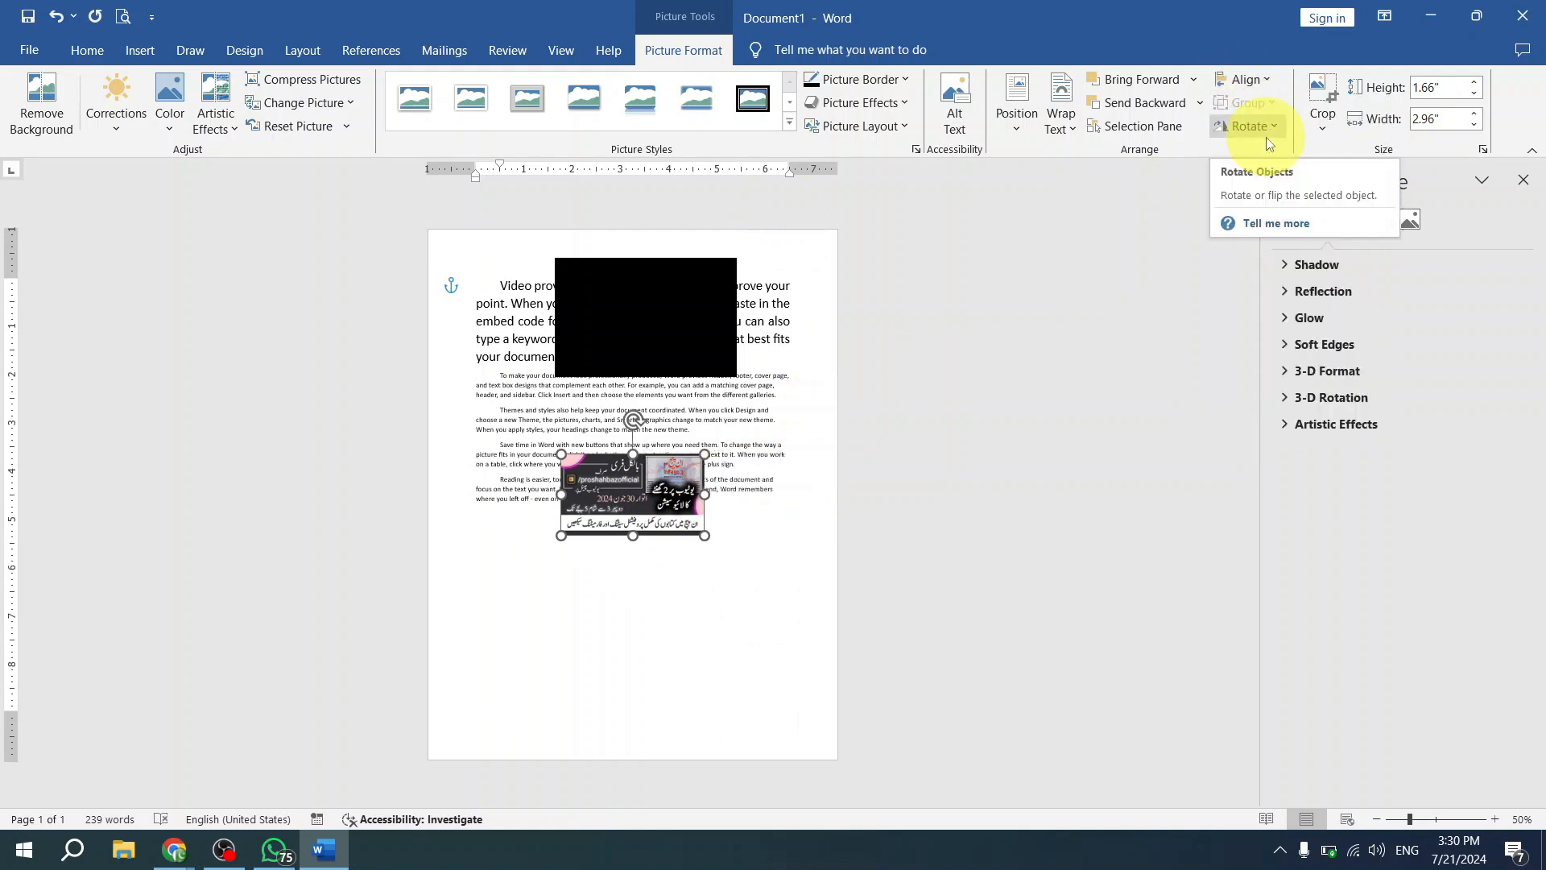
- Align the banner picture to the page's bottom margin and back up to the top margin
left_click(1251, 80)
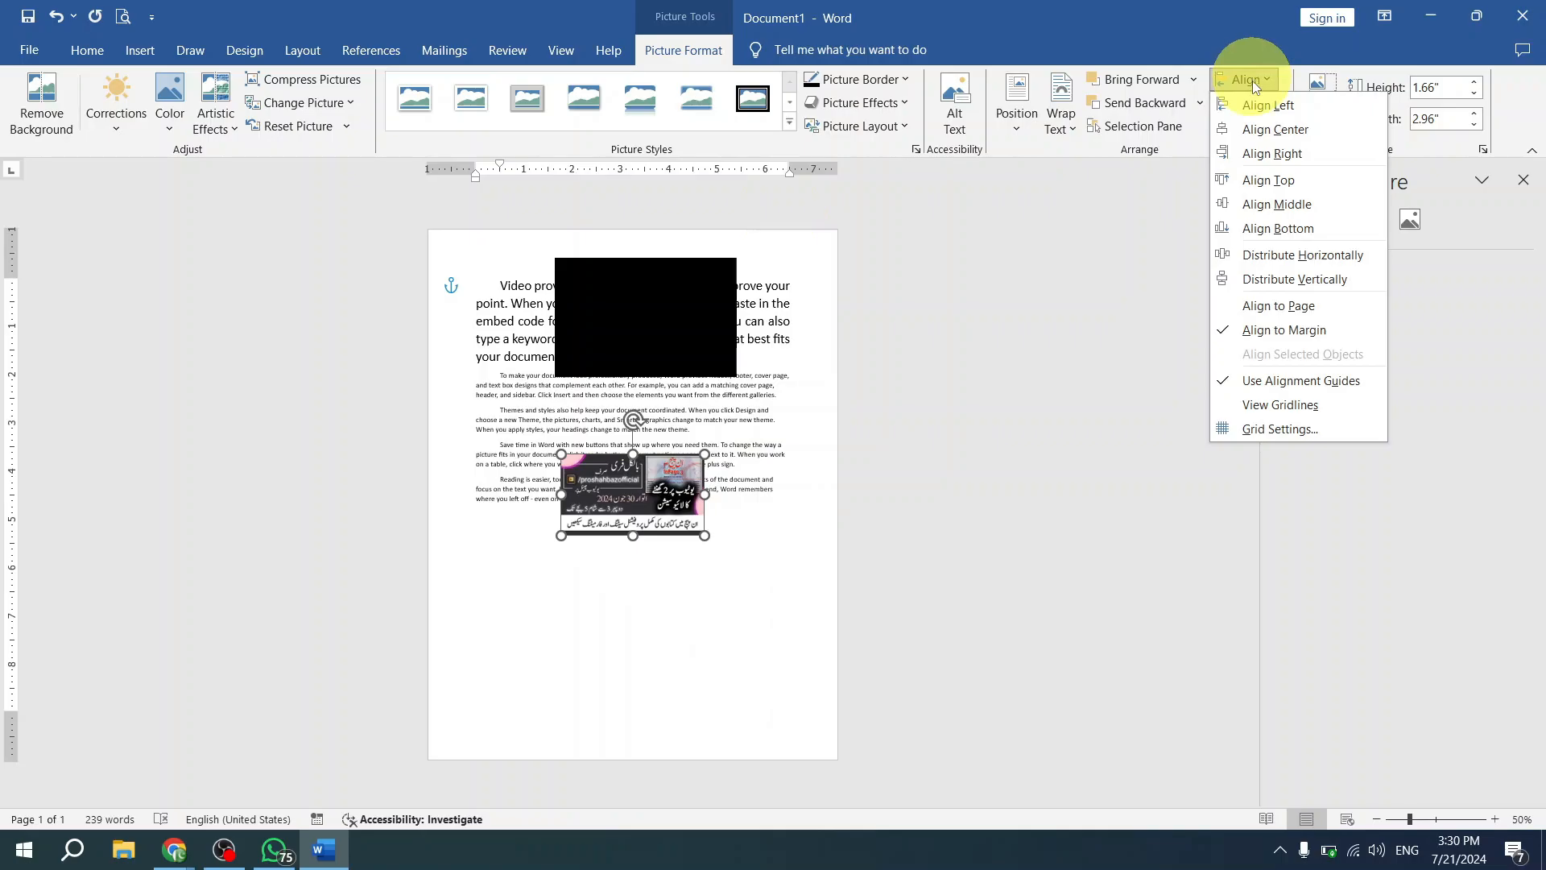
left_click(1269, 230)
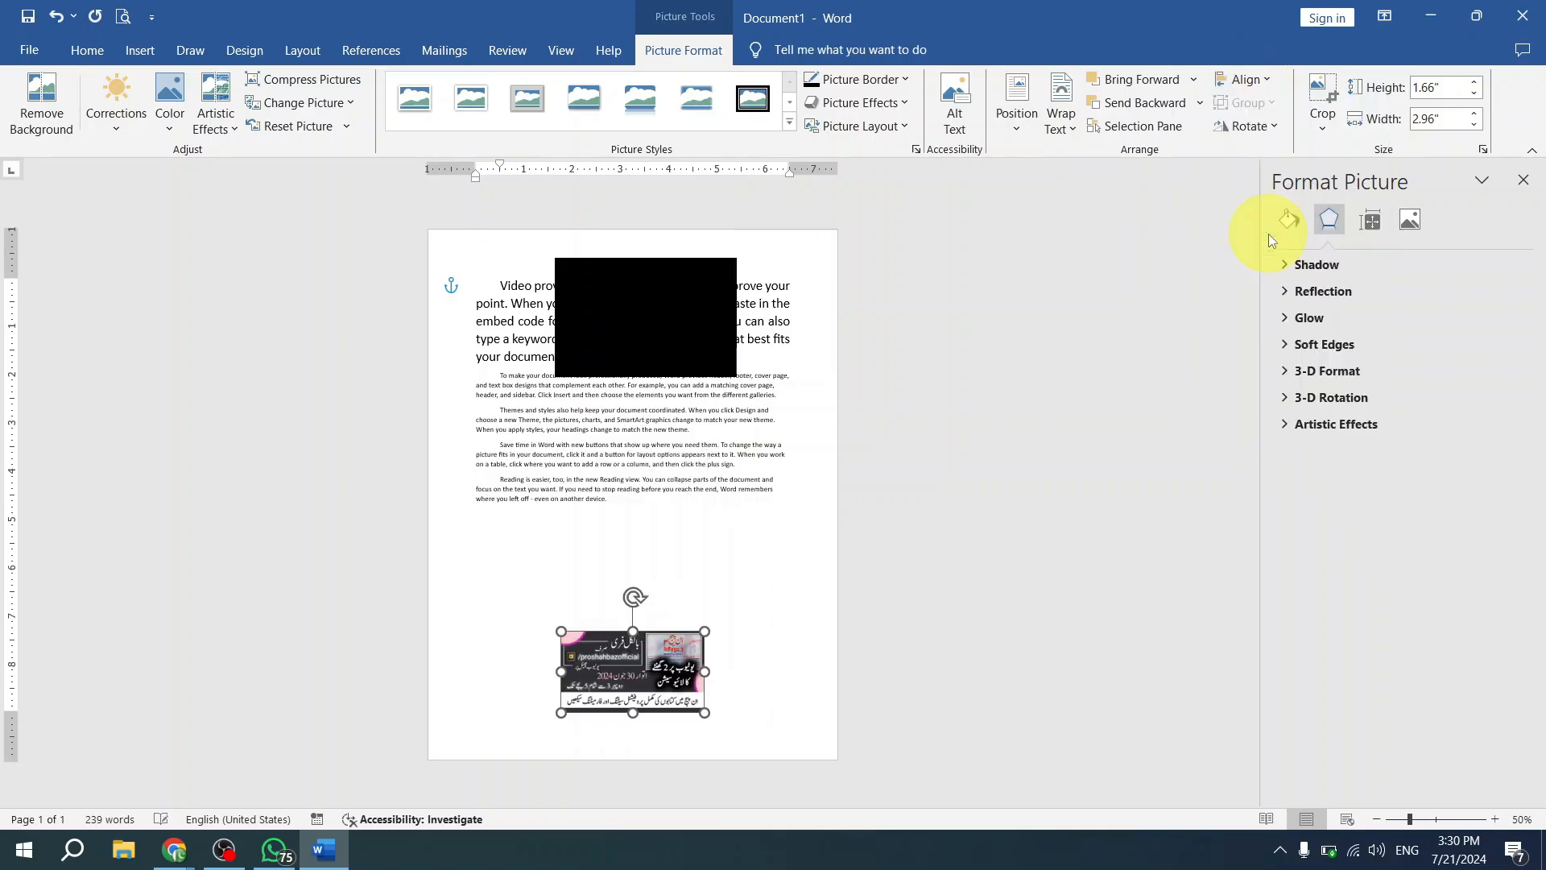
left_click(1263, 79)
left_click(1283, 182)
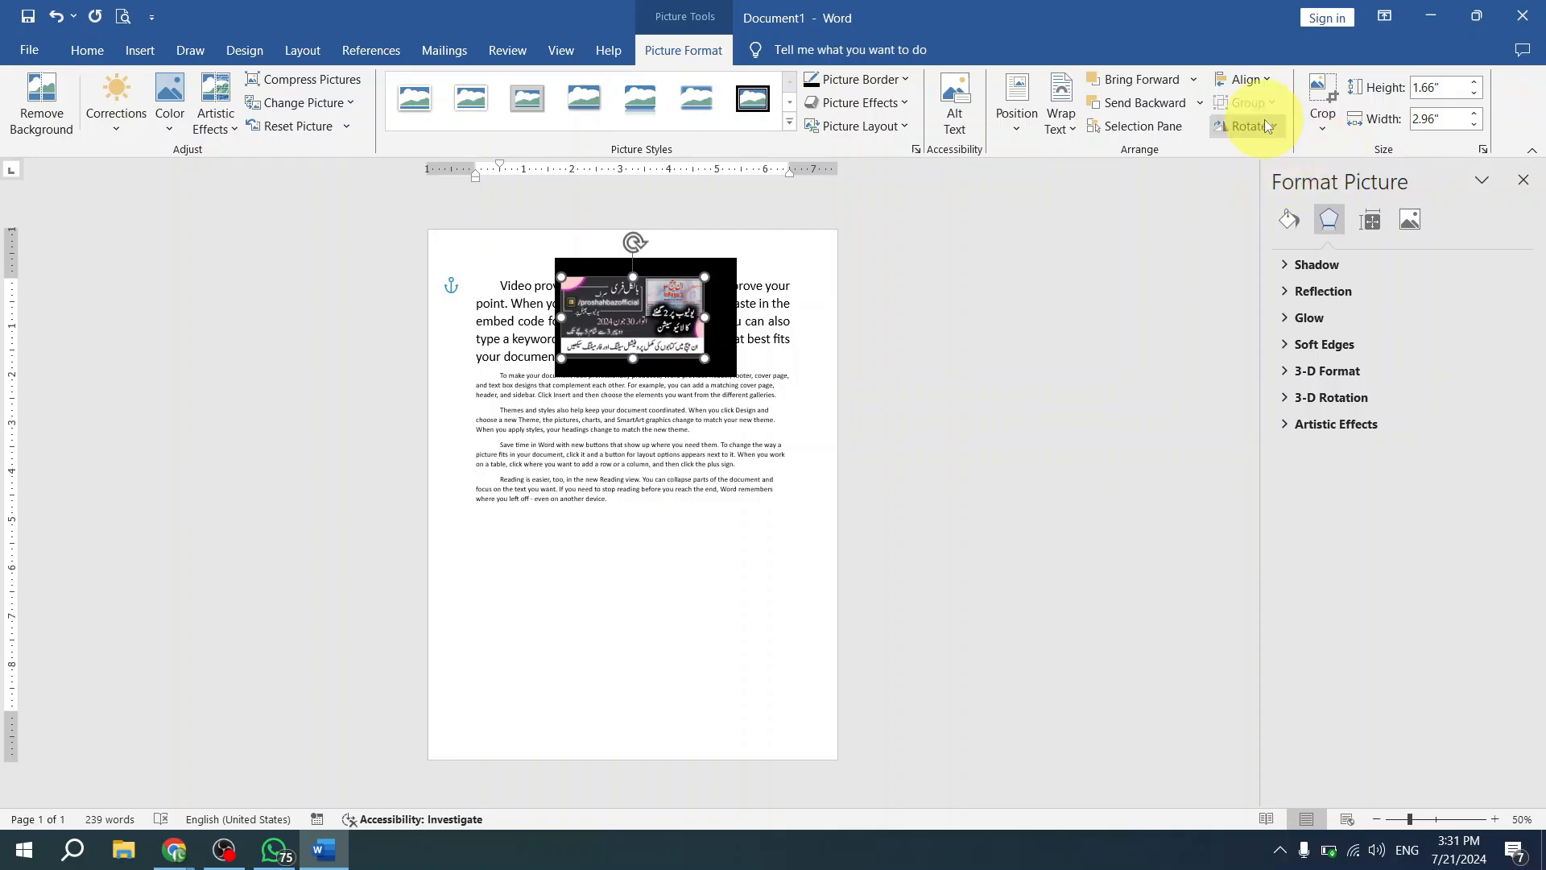
- Duplicate the banner picture four times and stack all five pictures in an overlapping column near the page's right margin
left_click(1254, 84)
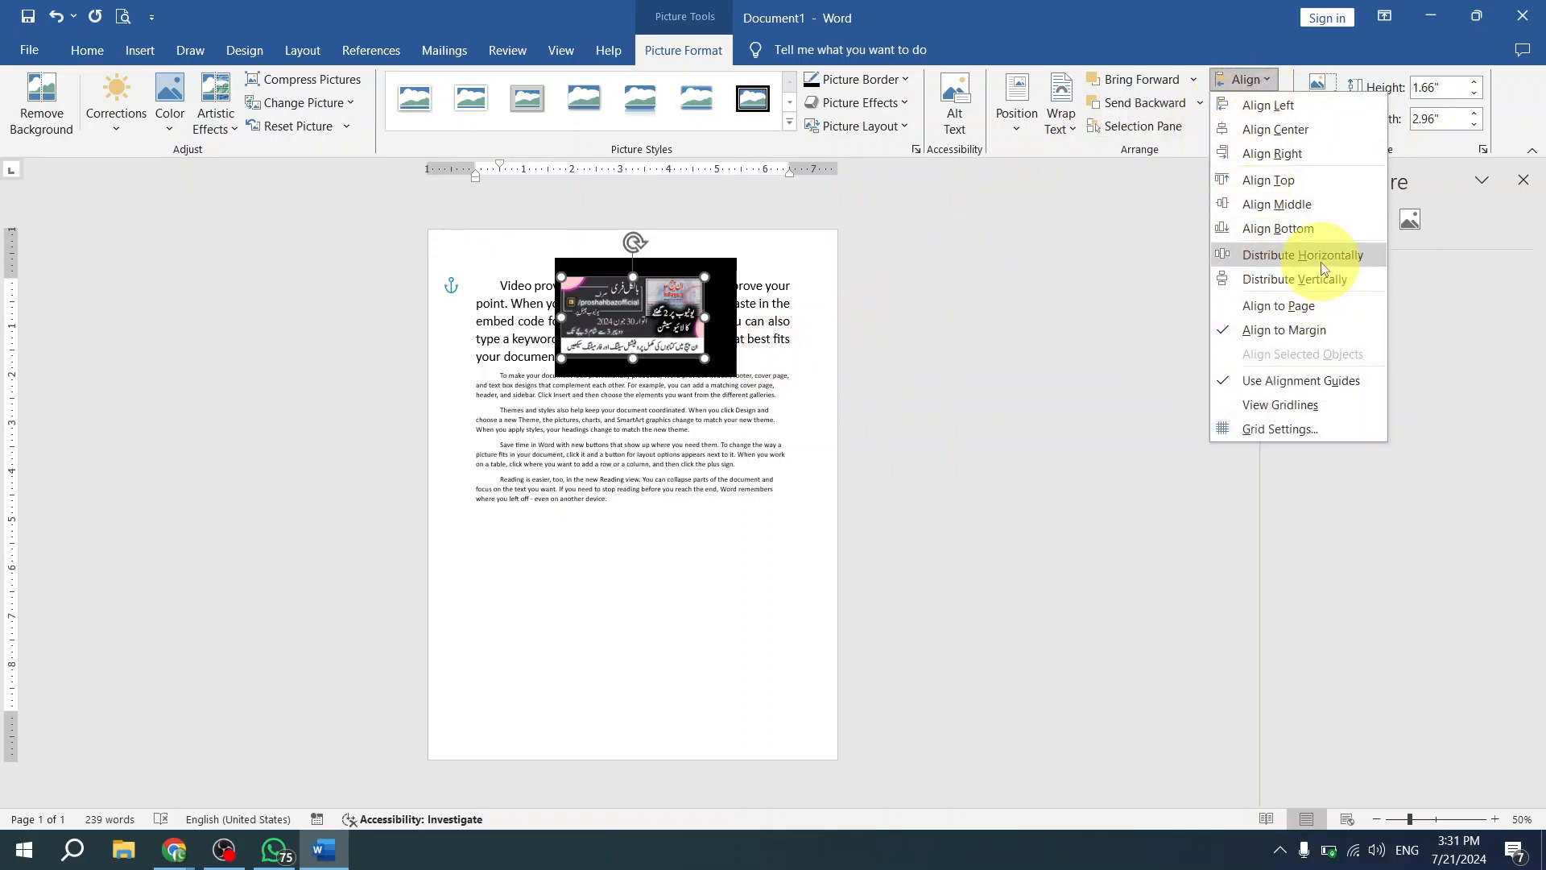
left_click(715, 433)
left_click_drag(665, 335, 729, 496)
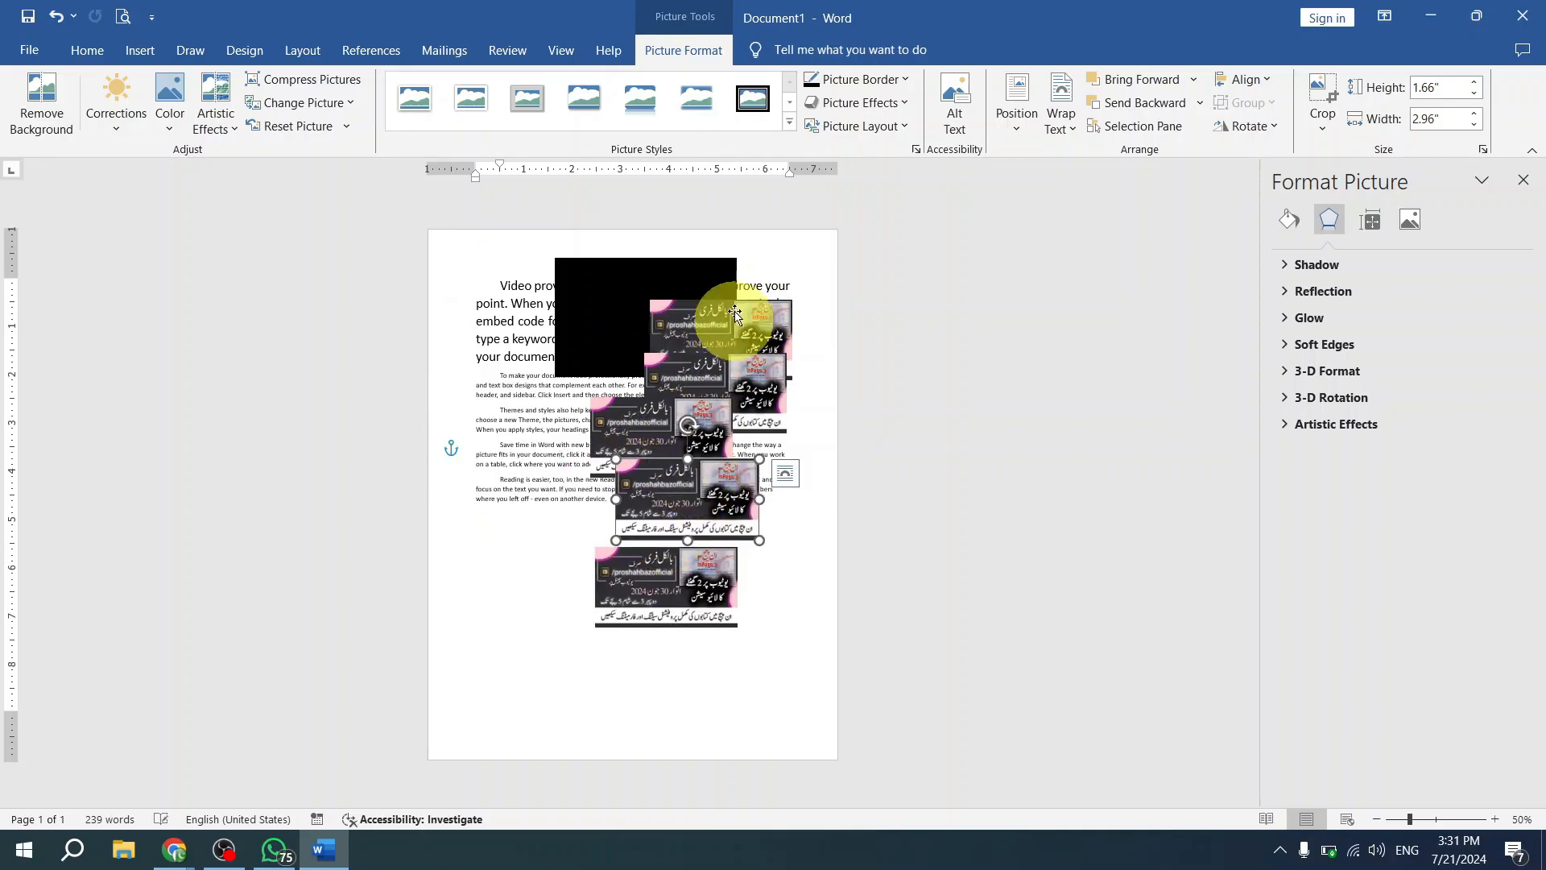
left_click_drag(701, 373, 733, 544)
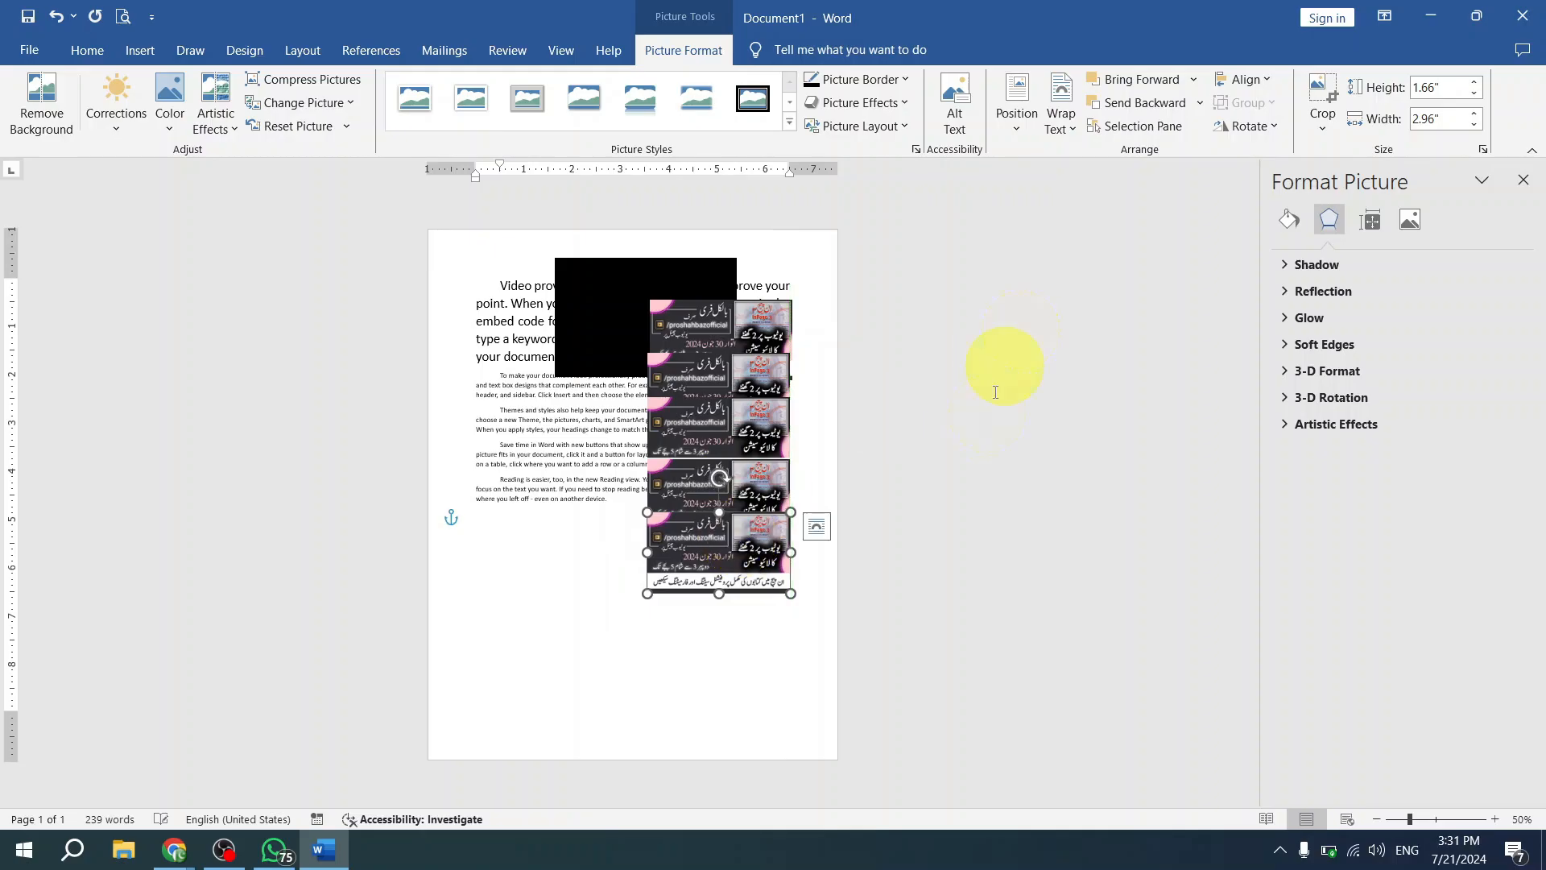
- Stagger the column of banners by shifting the second and fourth pictures left, the third right, and the fifth slightly up and right
scroll(845, 425, "up", 2)
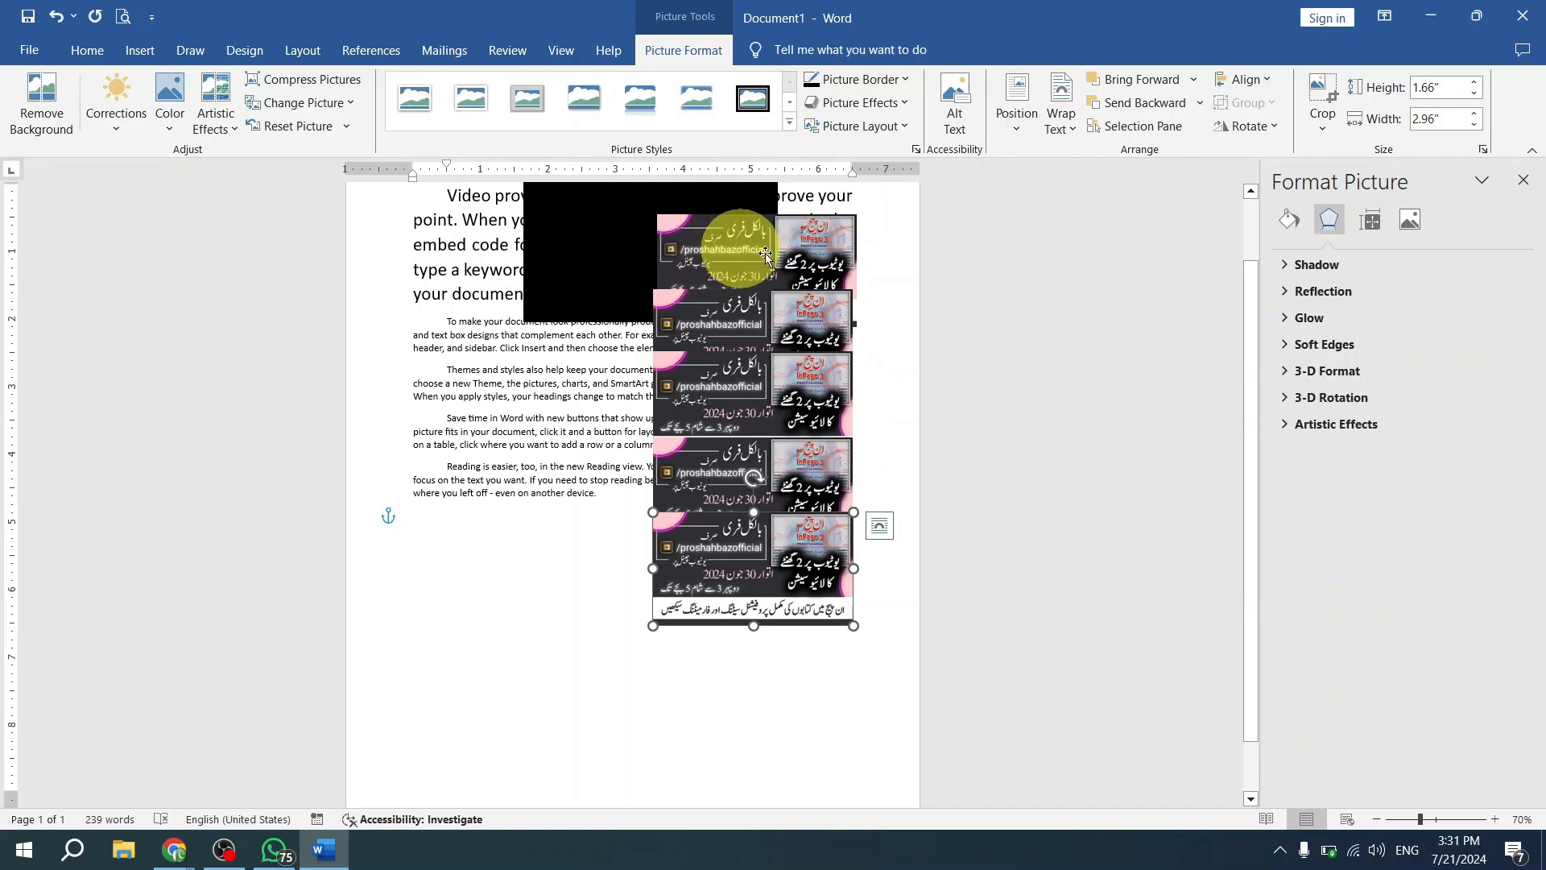
mouse_move(810, 328)
left_mouse_down()
mouse_move(761, 329)
mouse_move(809, 357)
left_mouse_up()
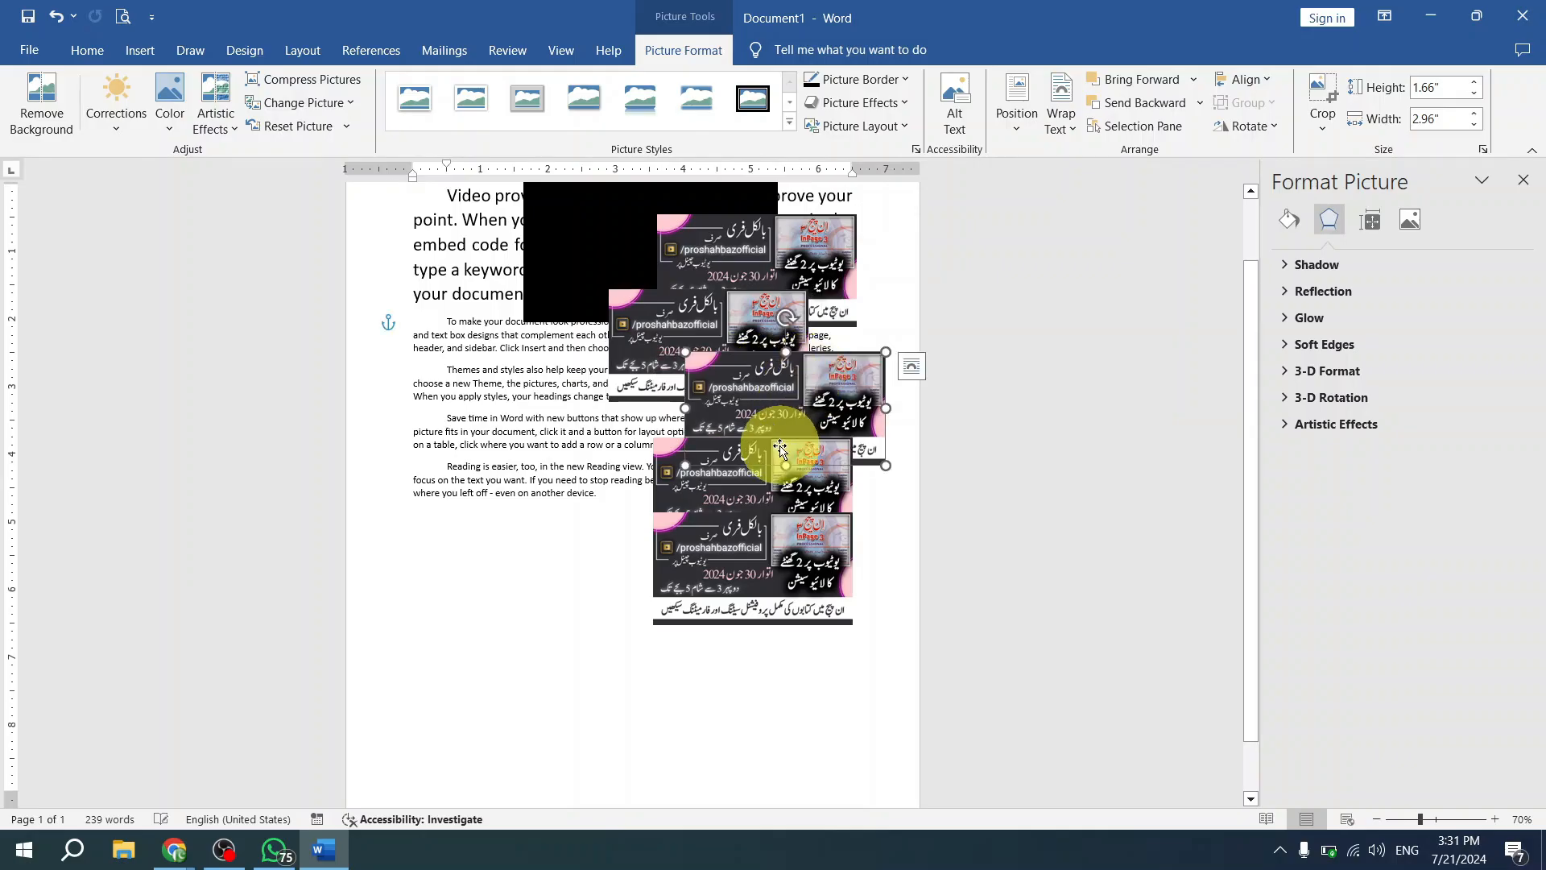
left_click_drag(781, 445, 734, 449)
left_click_drag(742, 545, 750, 516)
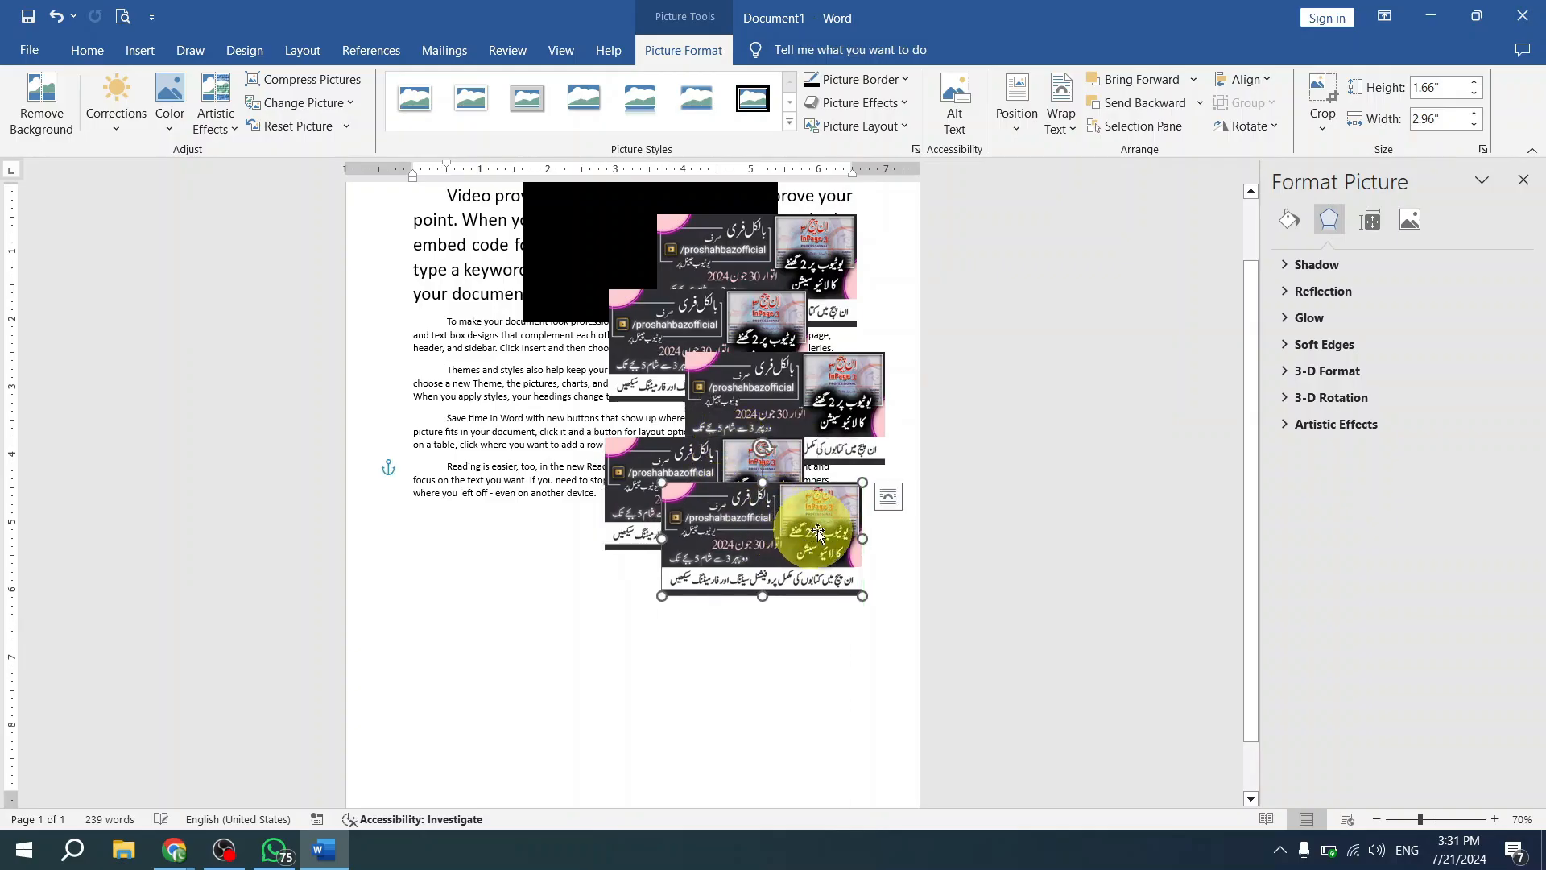
left_click(793, 250)
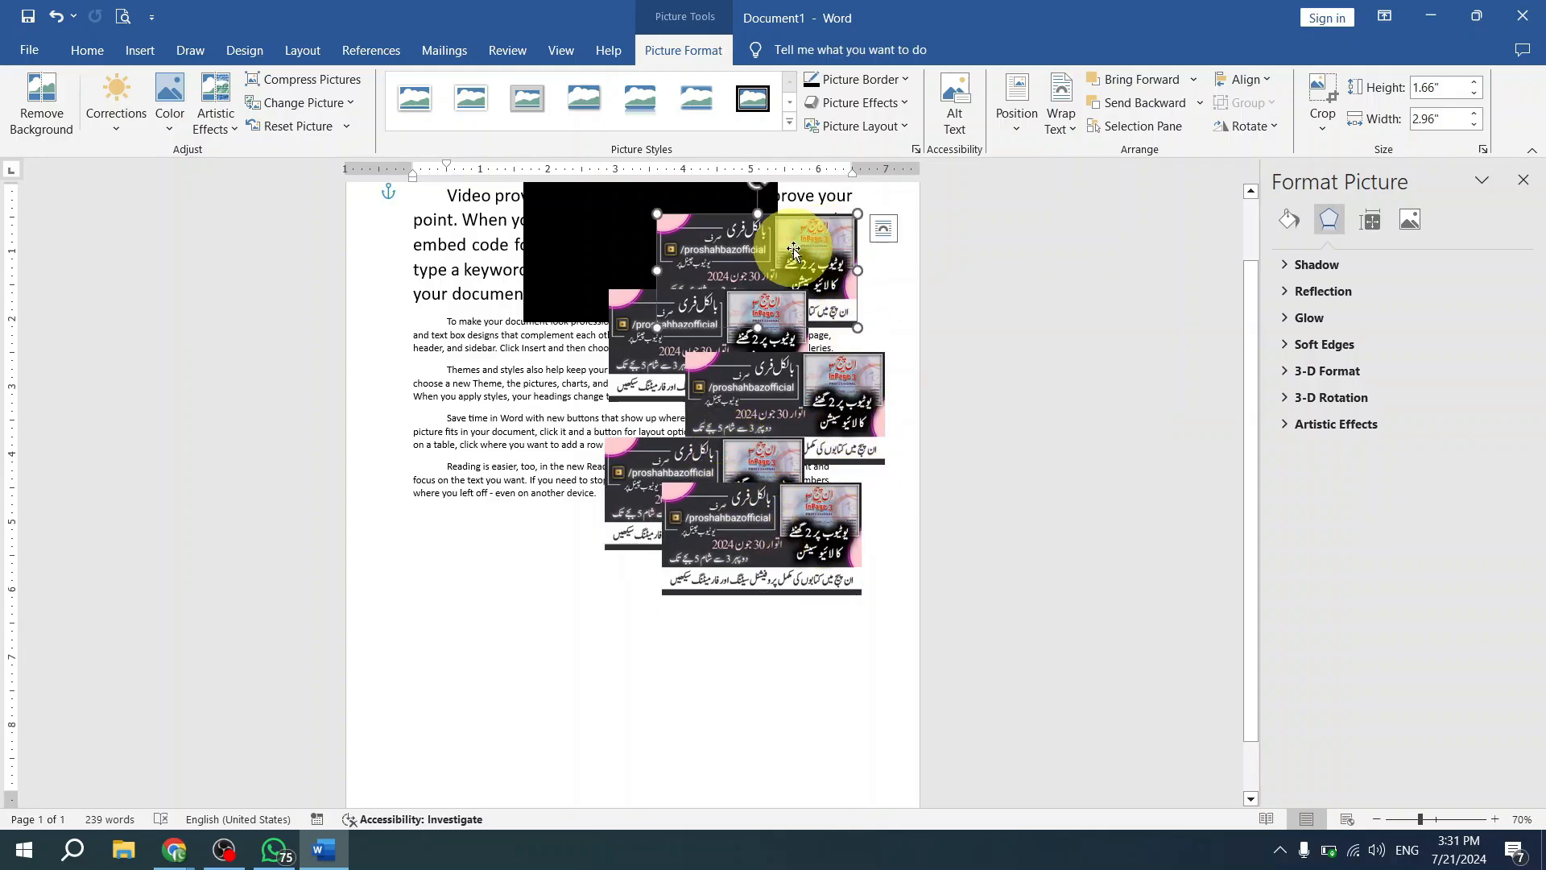
left_click(738, 326, "ctrl")
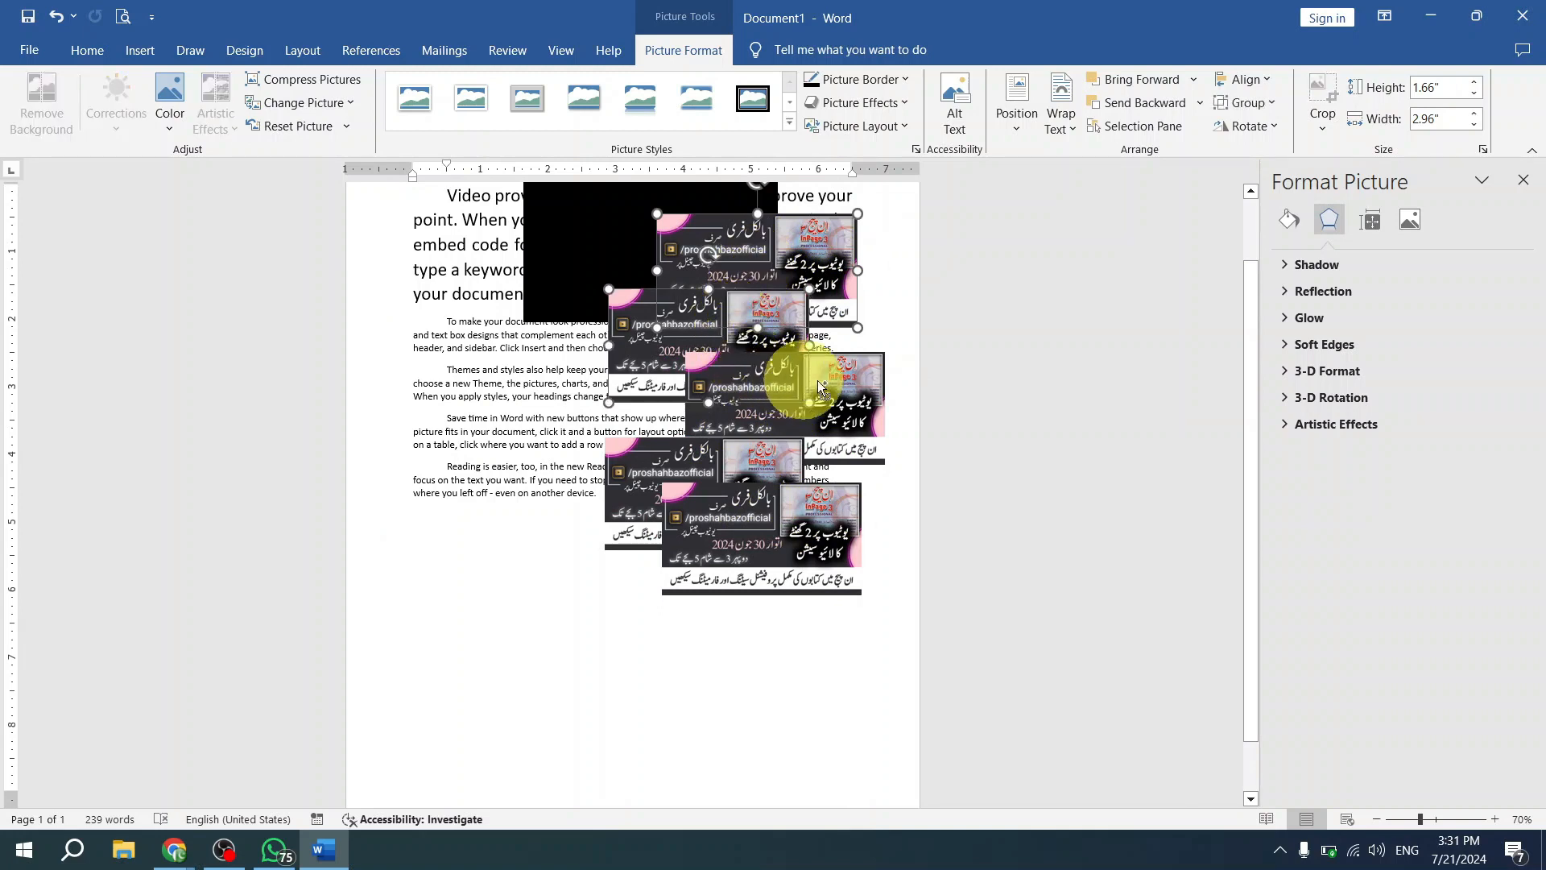
left_click(847, 385, "ctrl")
left_click(743, 509, "ctrl")
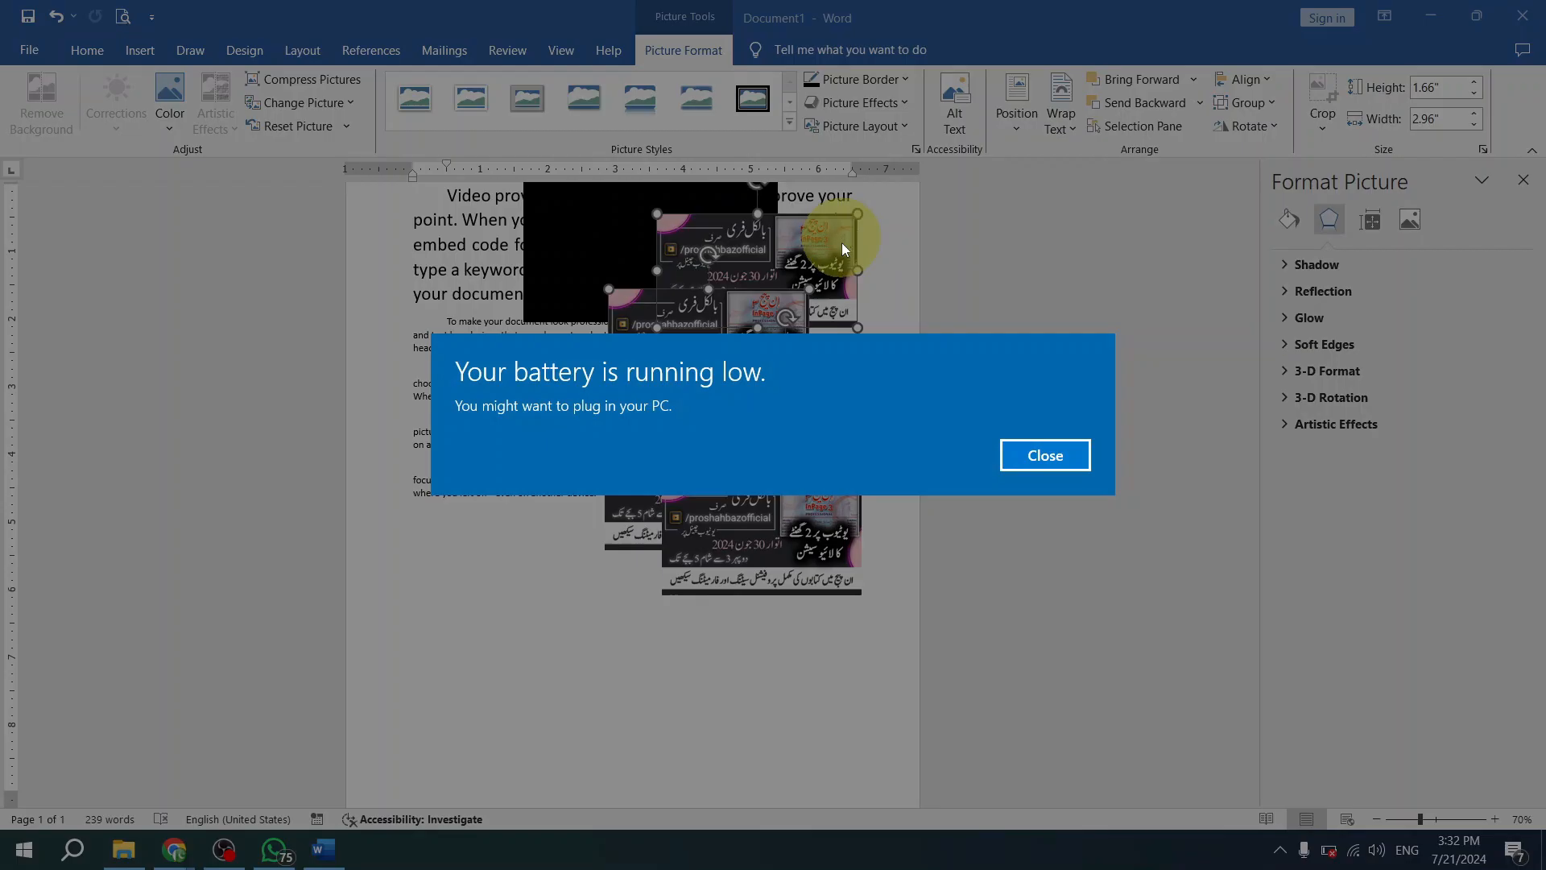
left_click(1023, 457)
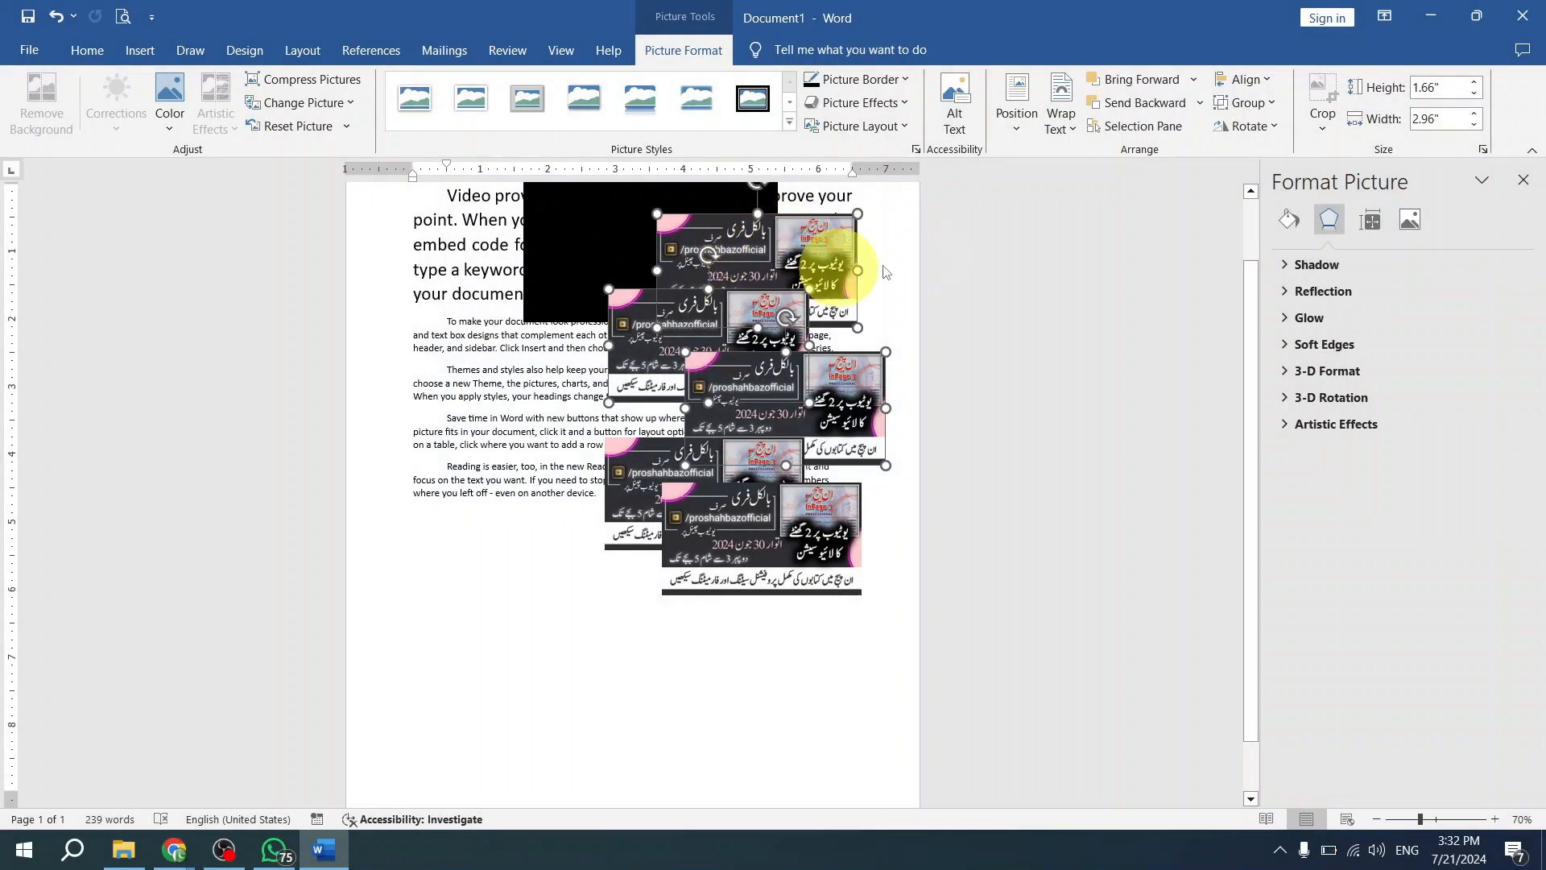
left_click(810, 248)
left_click(742, 311)
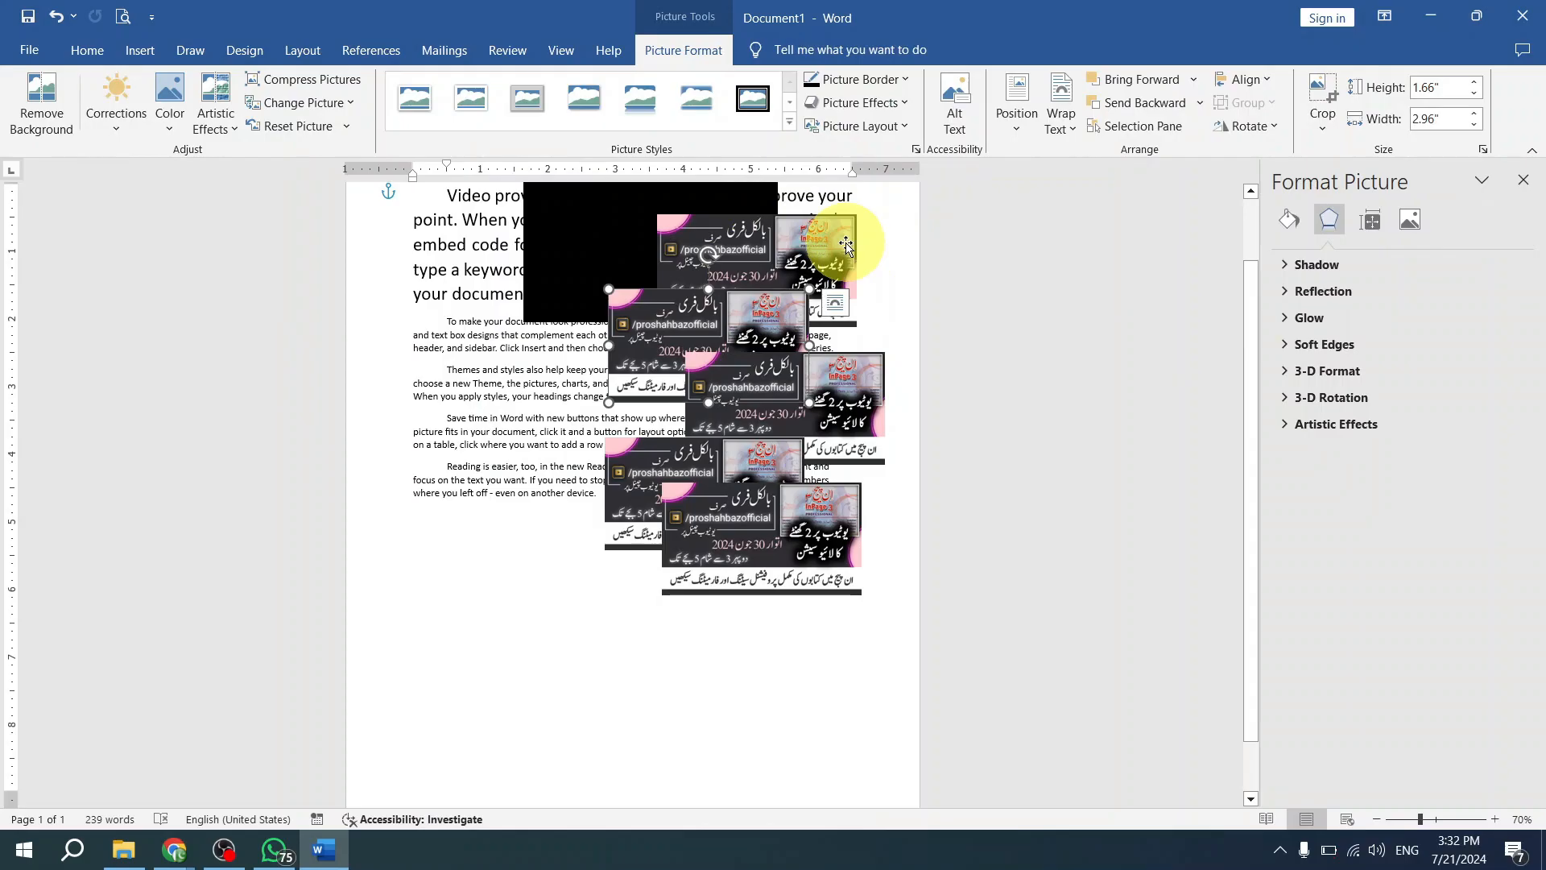
- Select the first, fourth and fifth banner pictures of the stack together
left_click(819, 243)
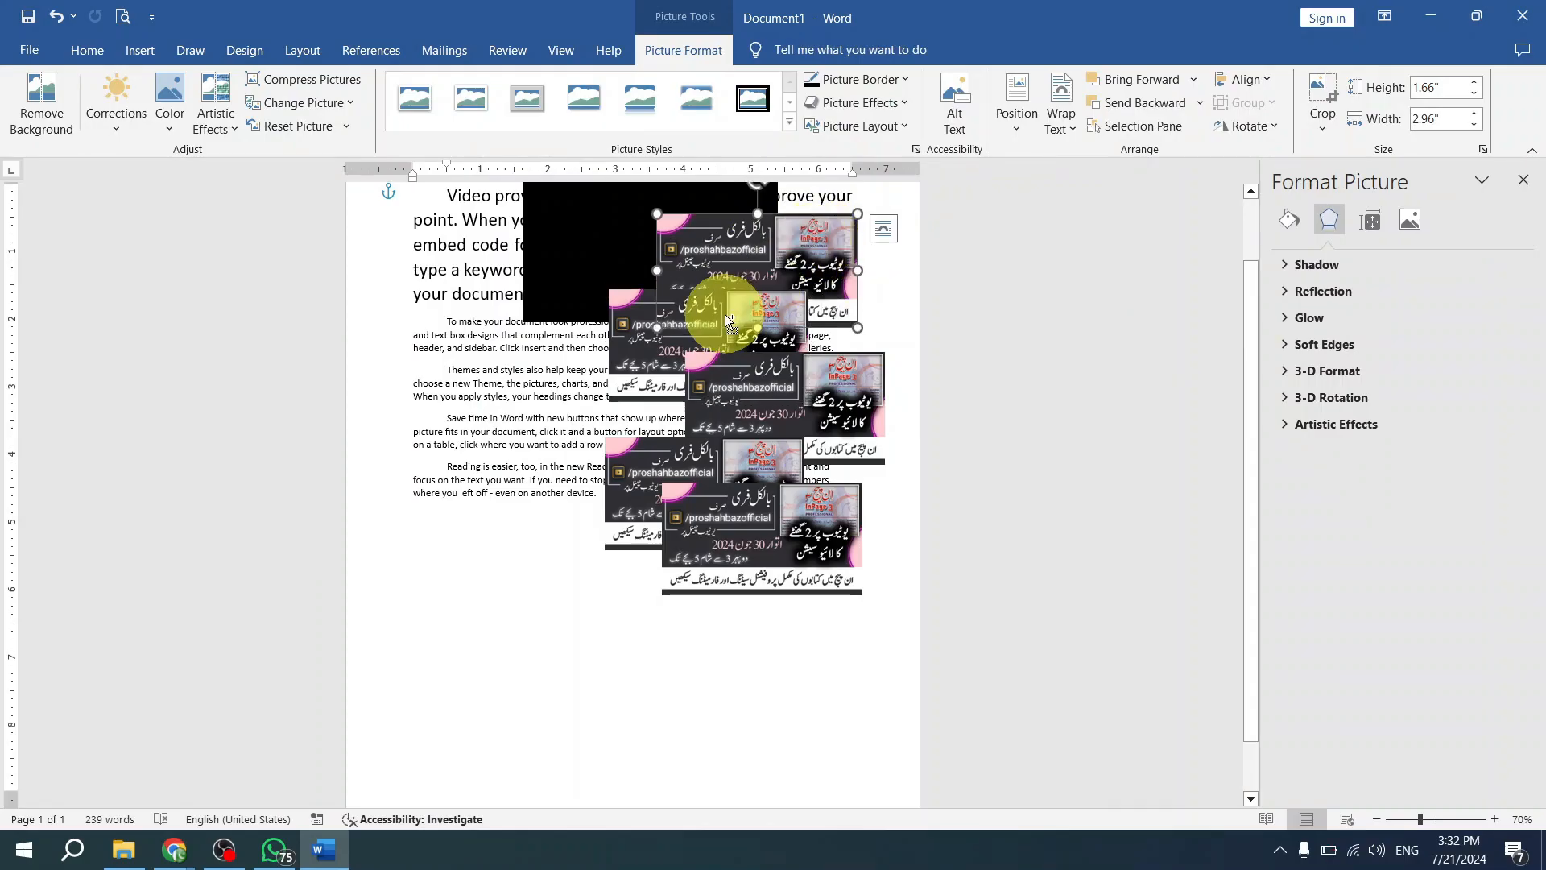
left_click(735, 486, "ctrl")
left_click(787, 518, "ctrl")
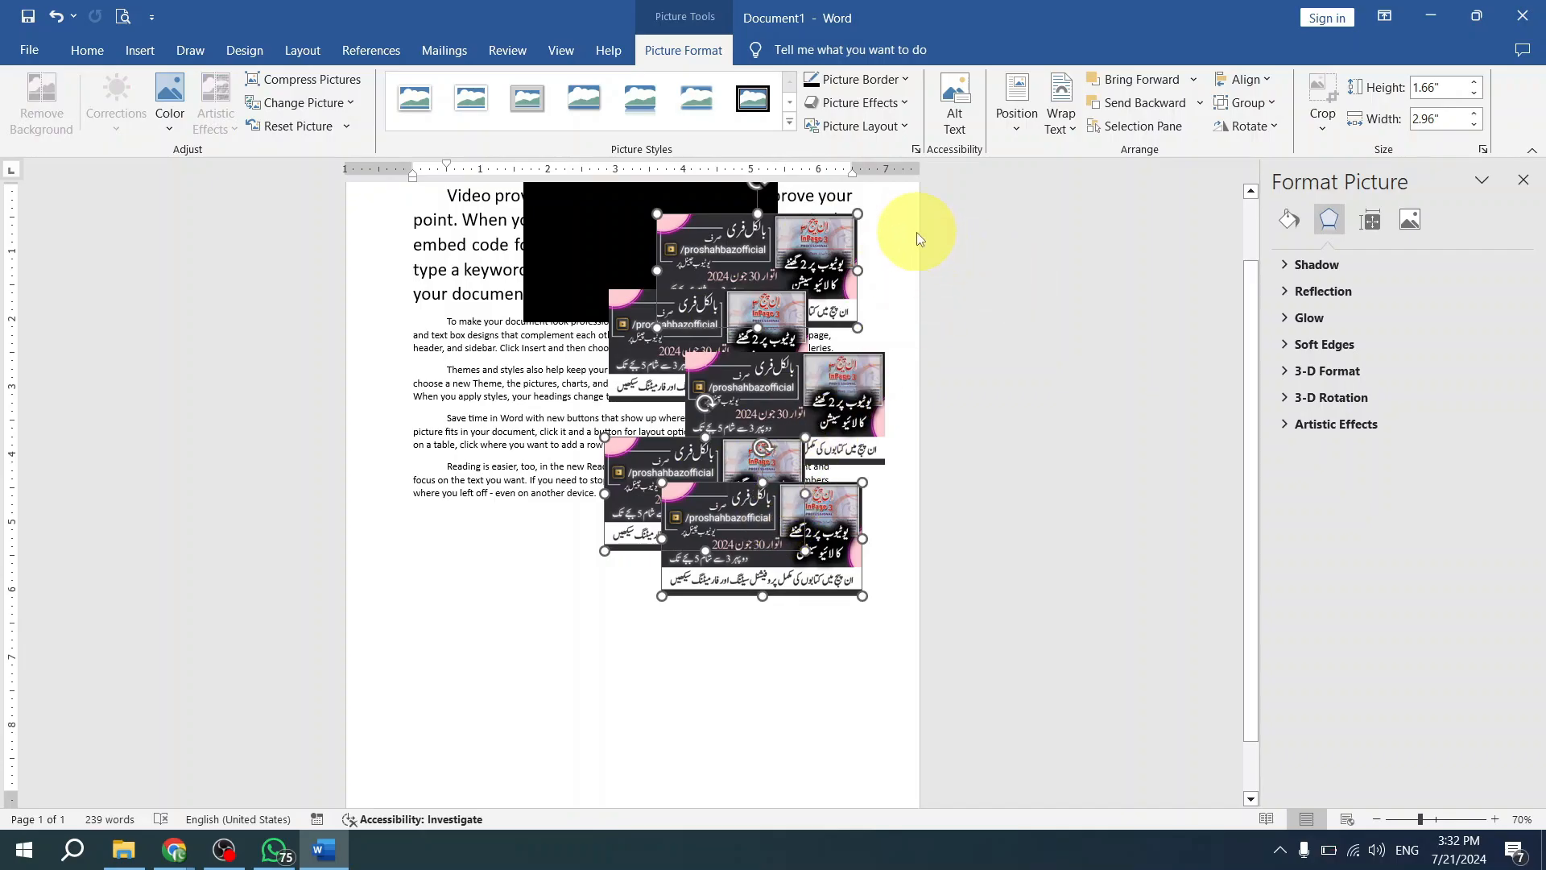